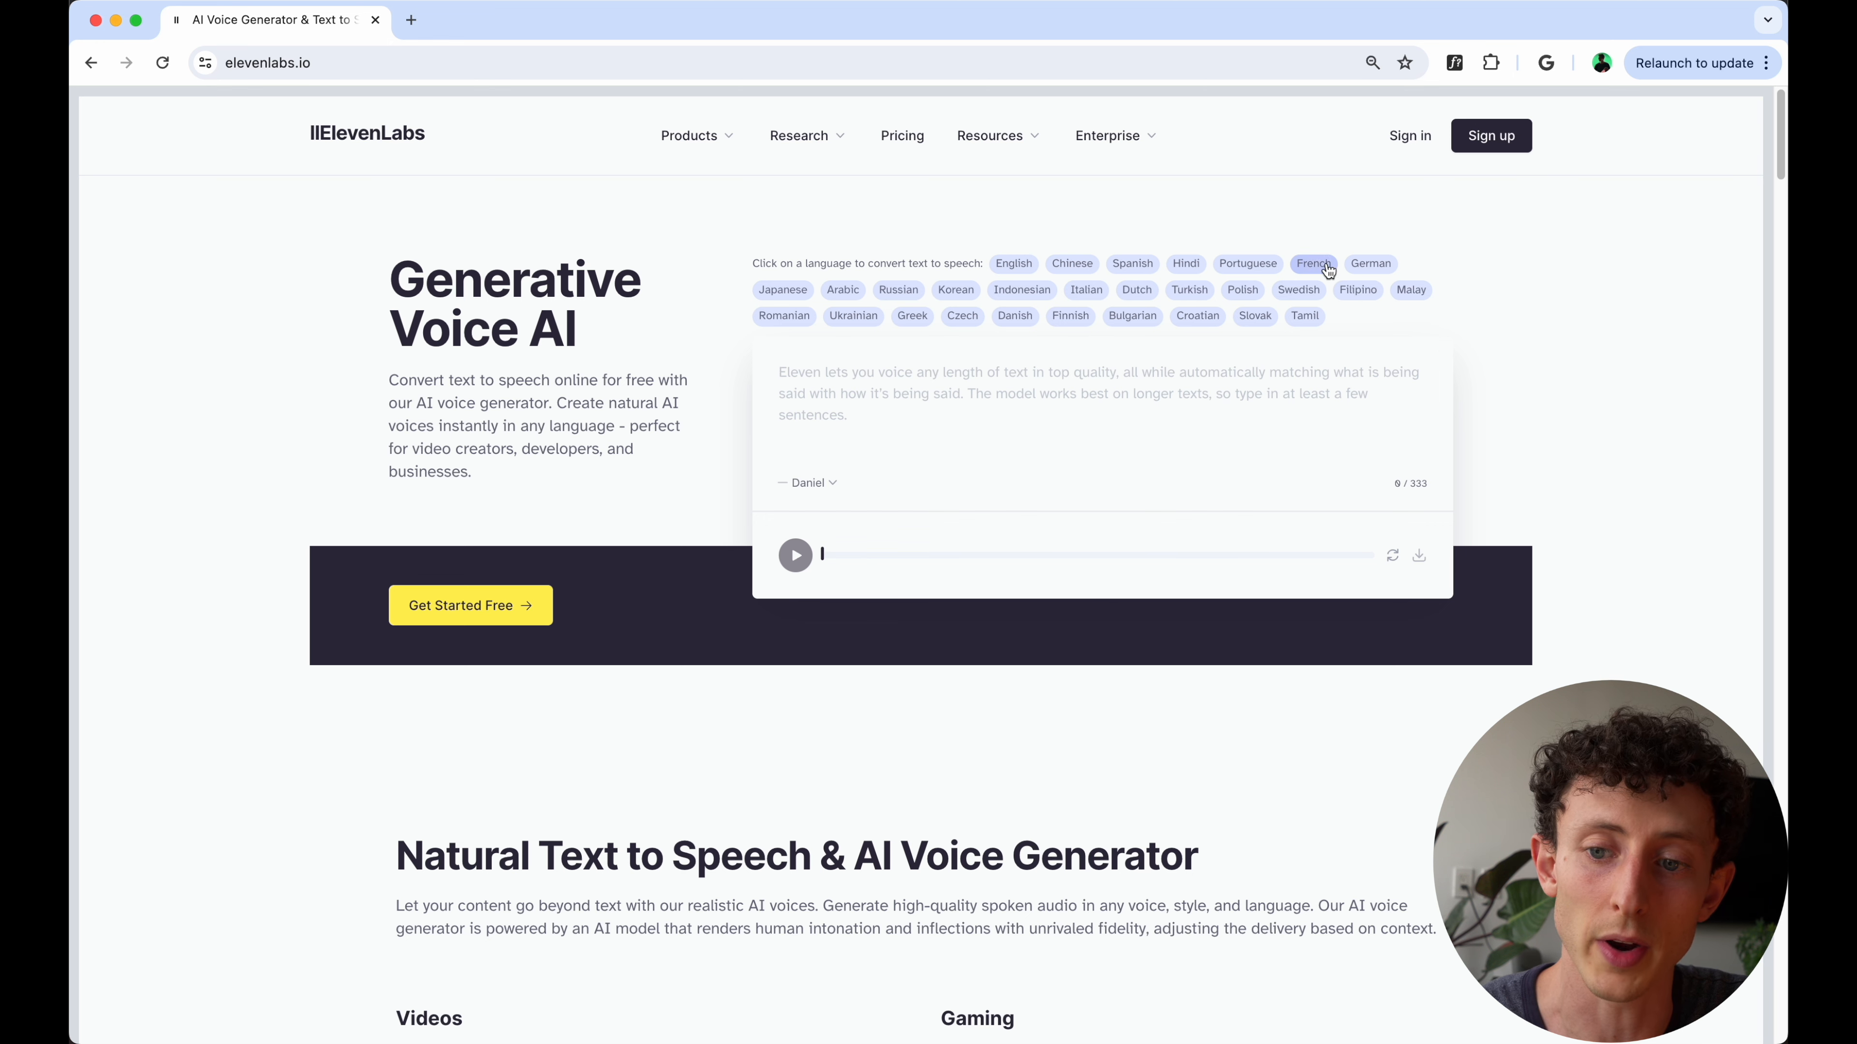
- Sign in to the site and generate speech from the text "Hello"
left_click(1409, 136)
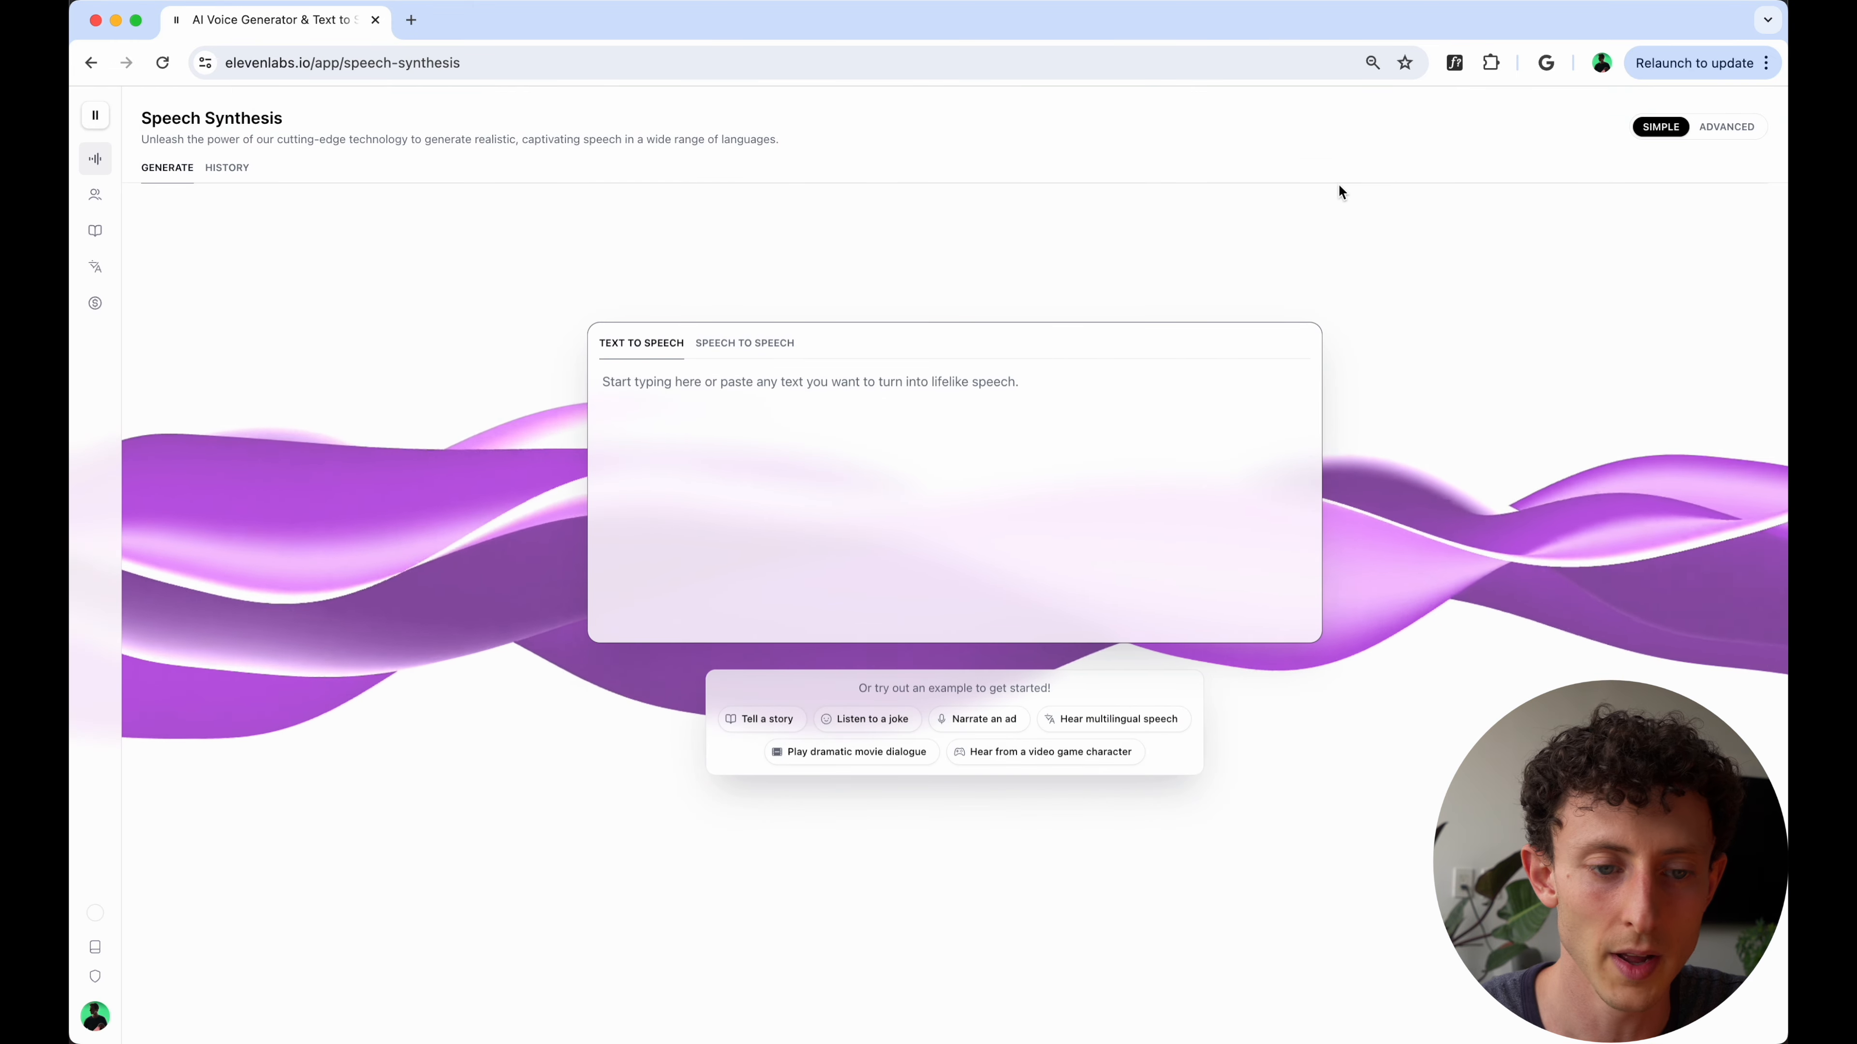
left_click(775, 439)
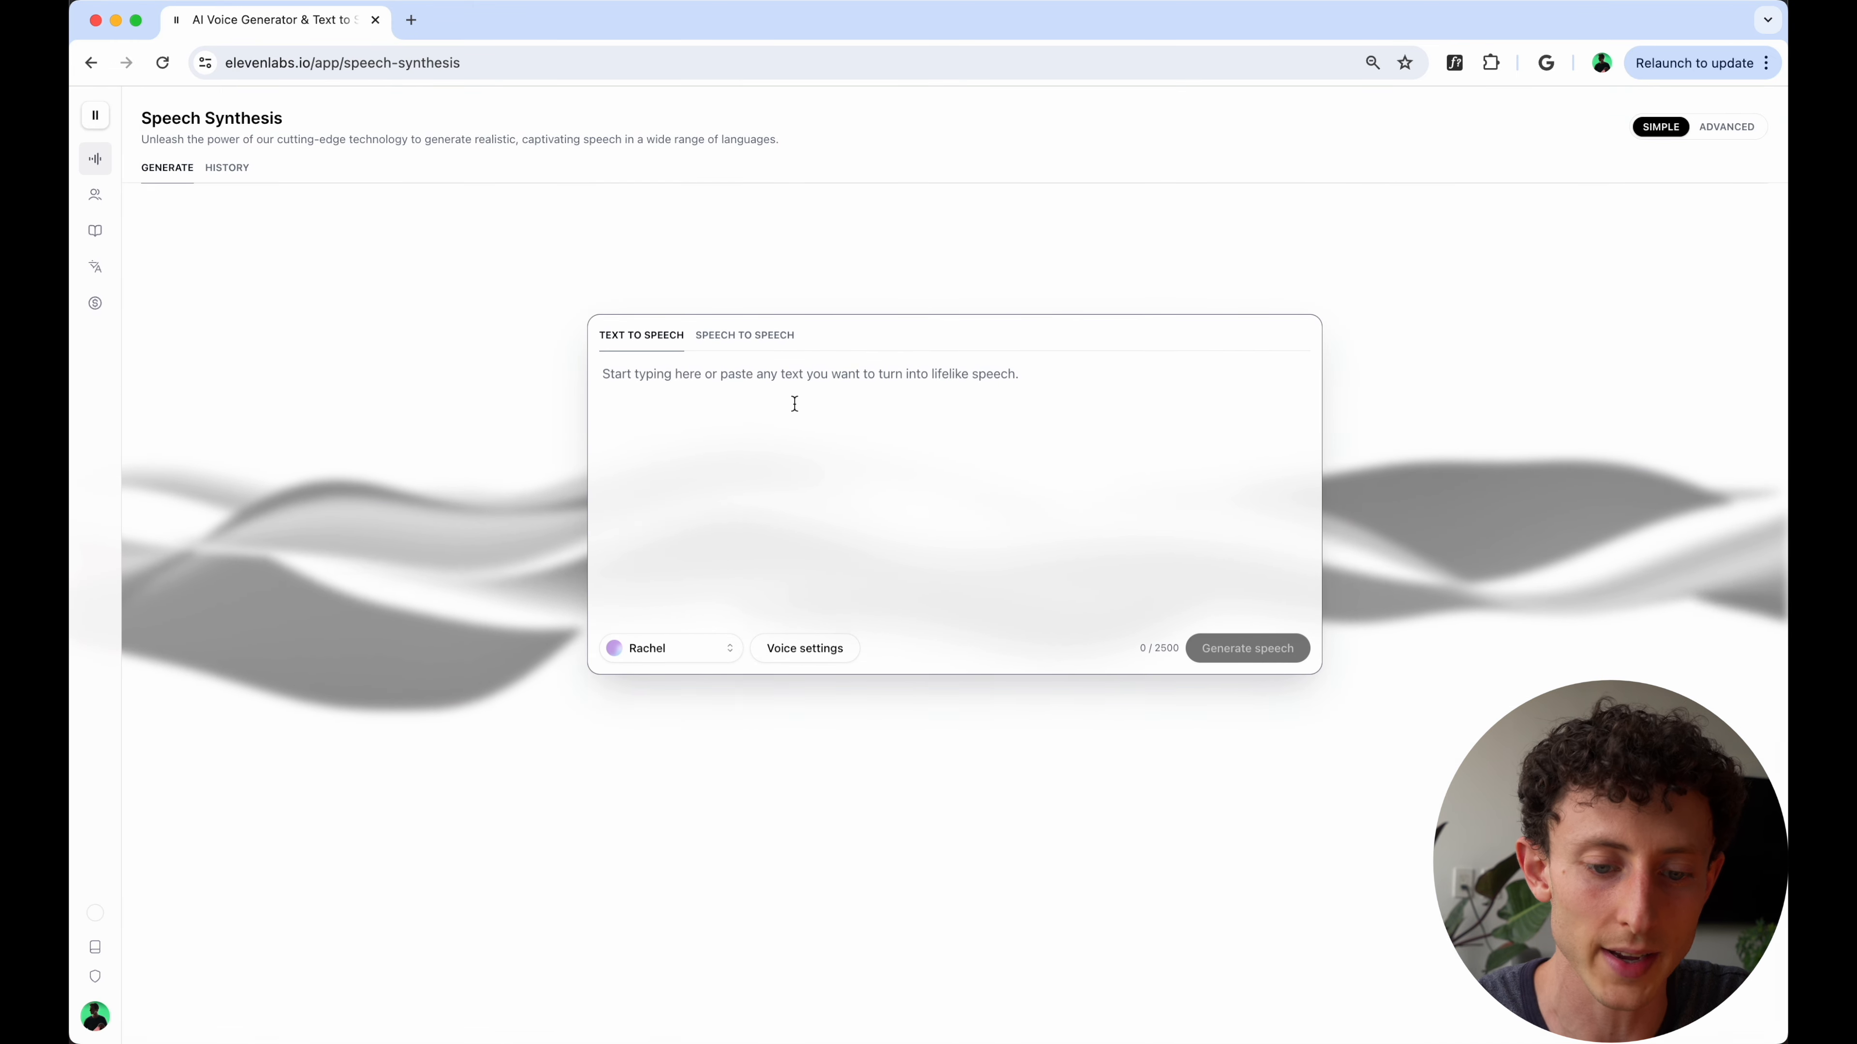
type("Hello")
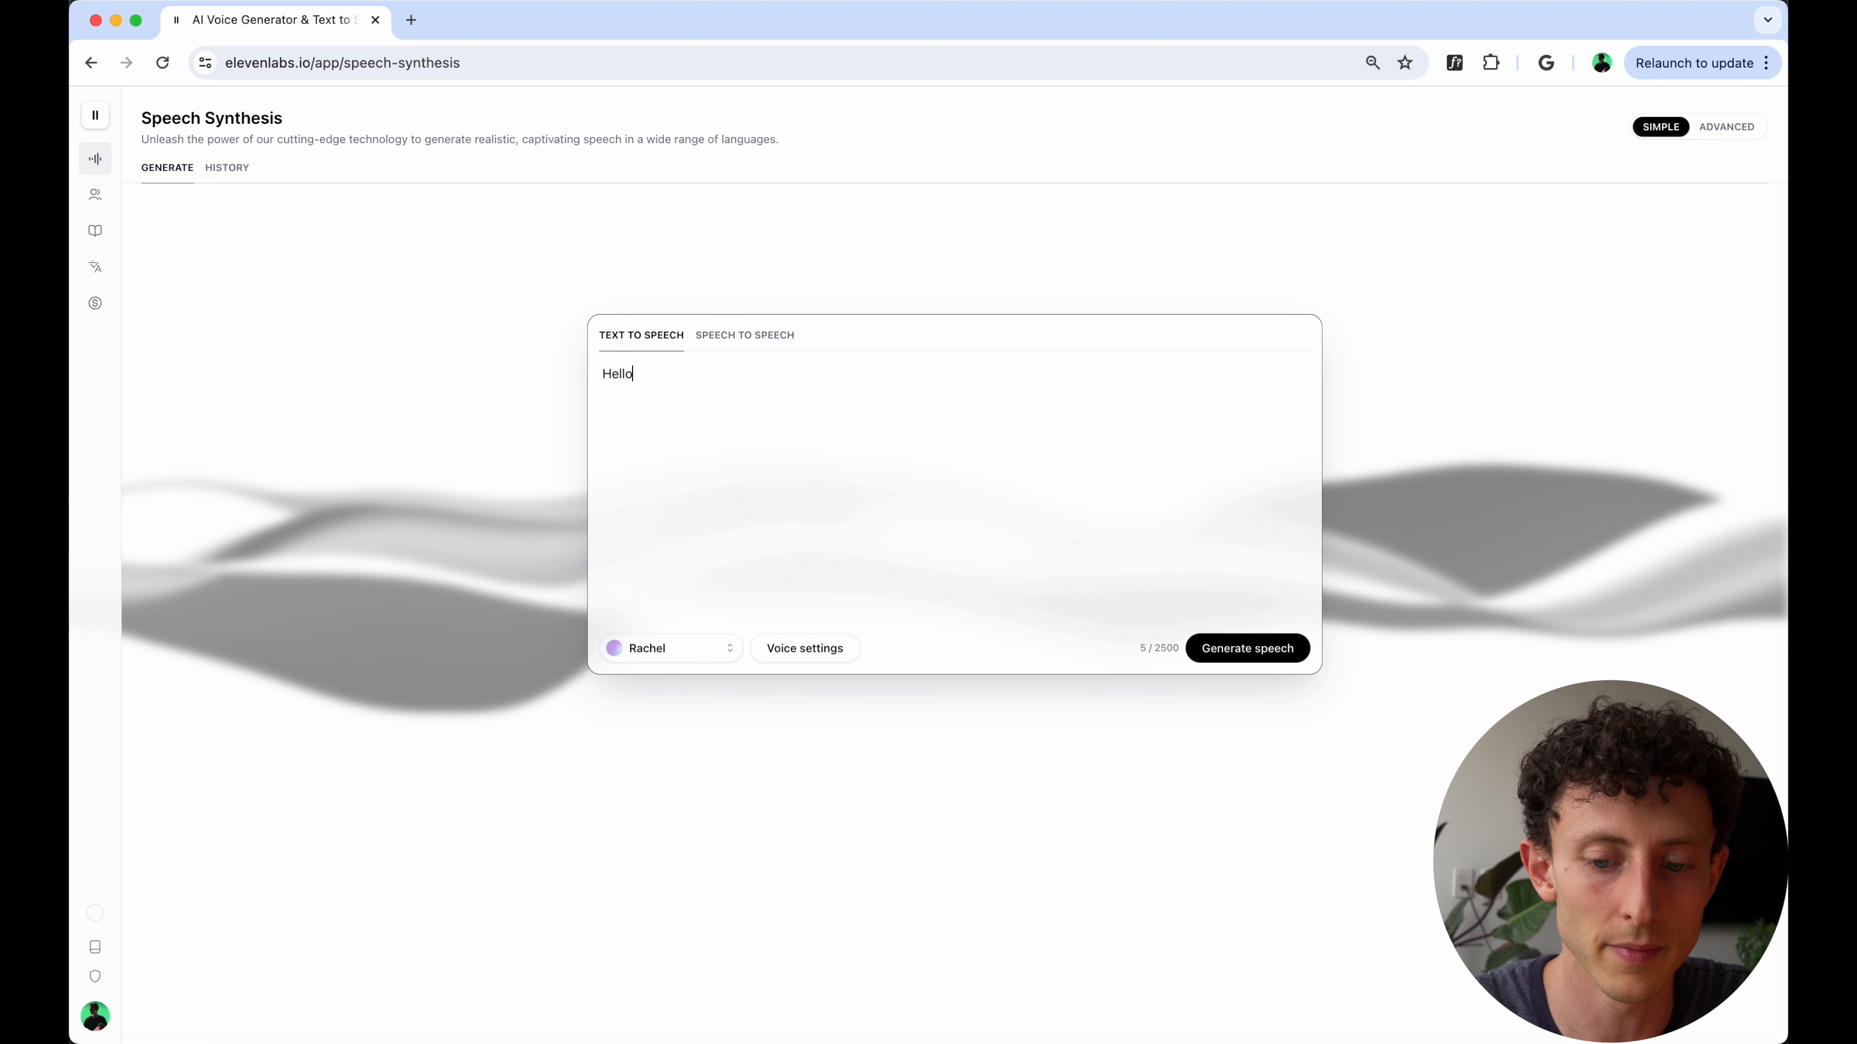
left_click(1274, 647)
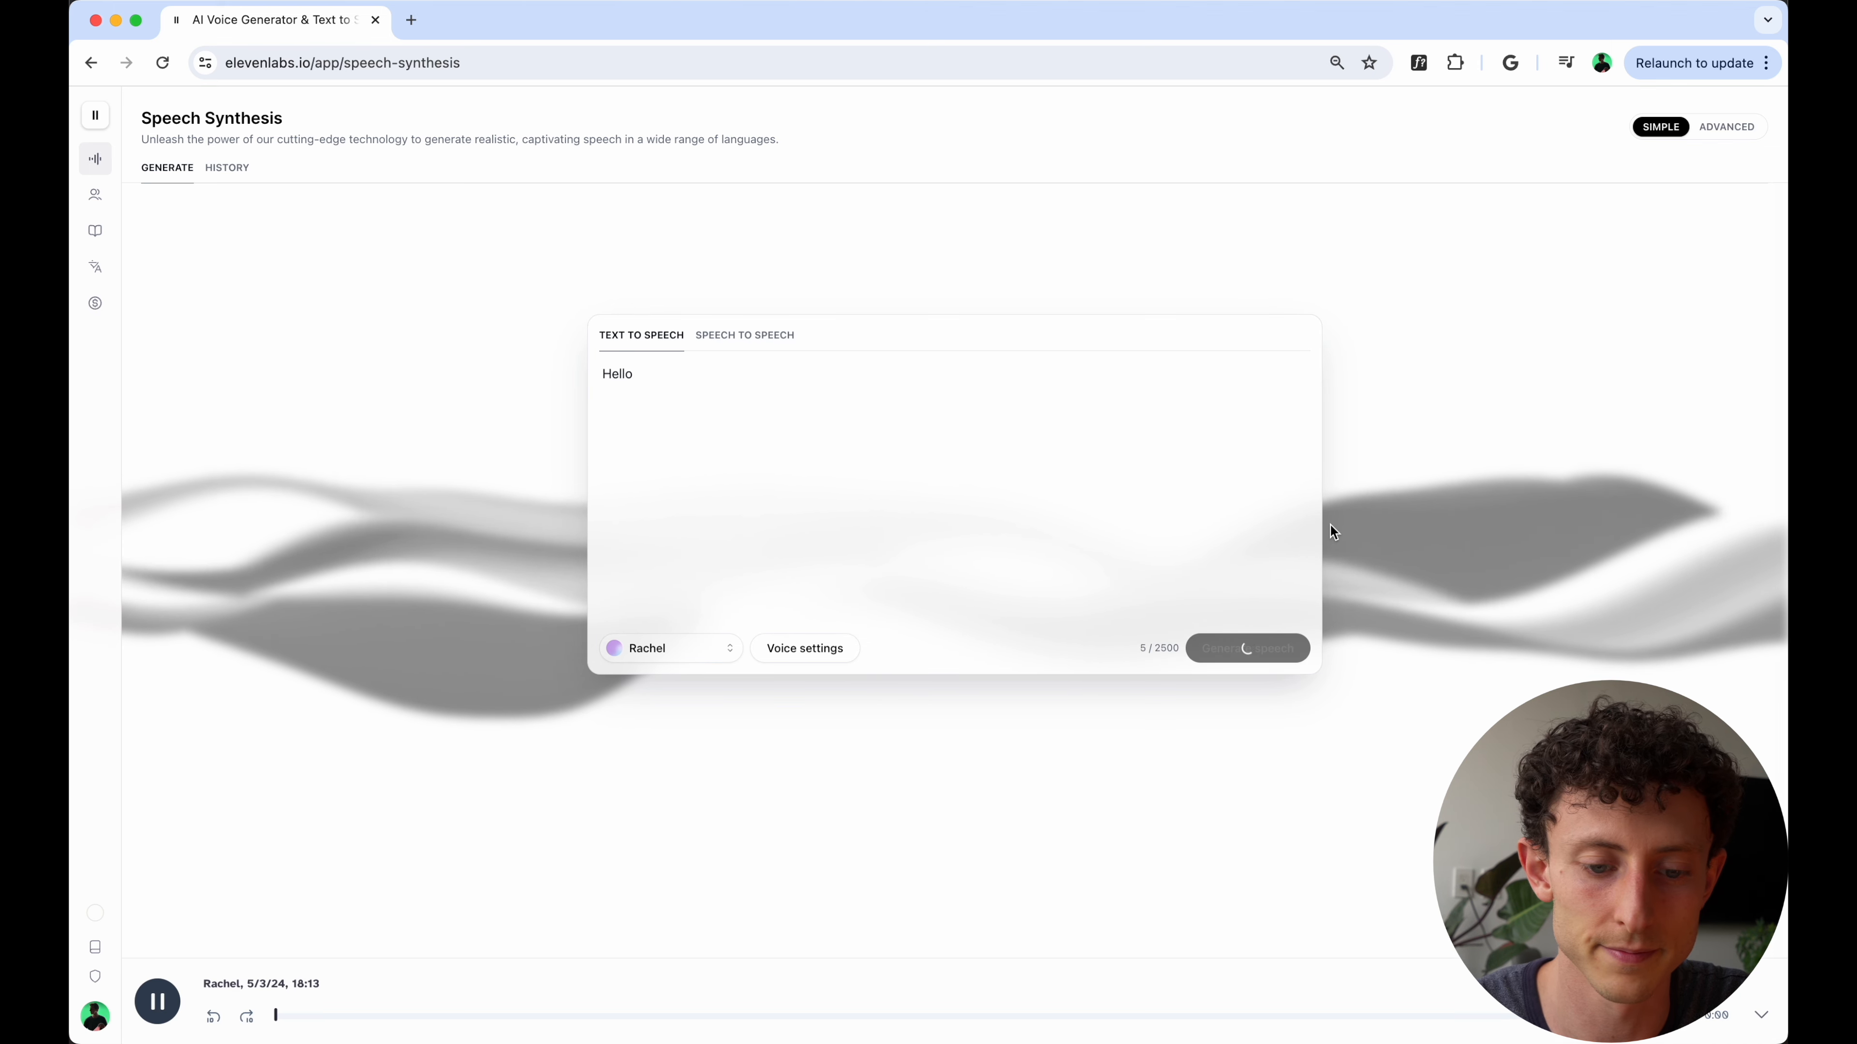
- Look through the available voices and examine the voice settings for model, stability, similarity and style exaggeration
left_click(670, 649)
scroll(686, 292, "down", 5)
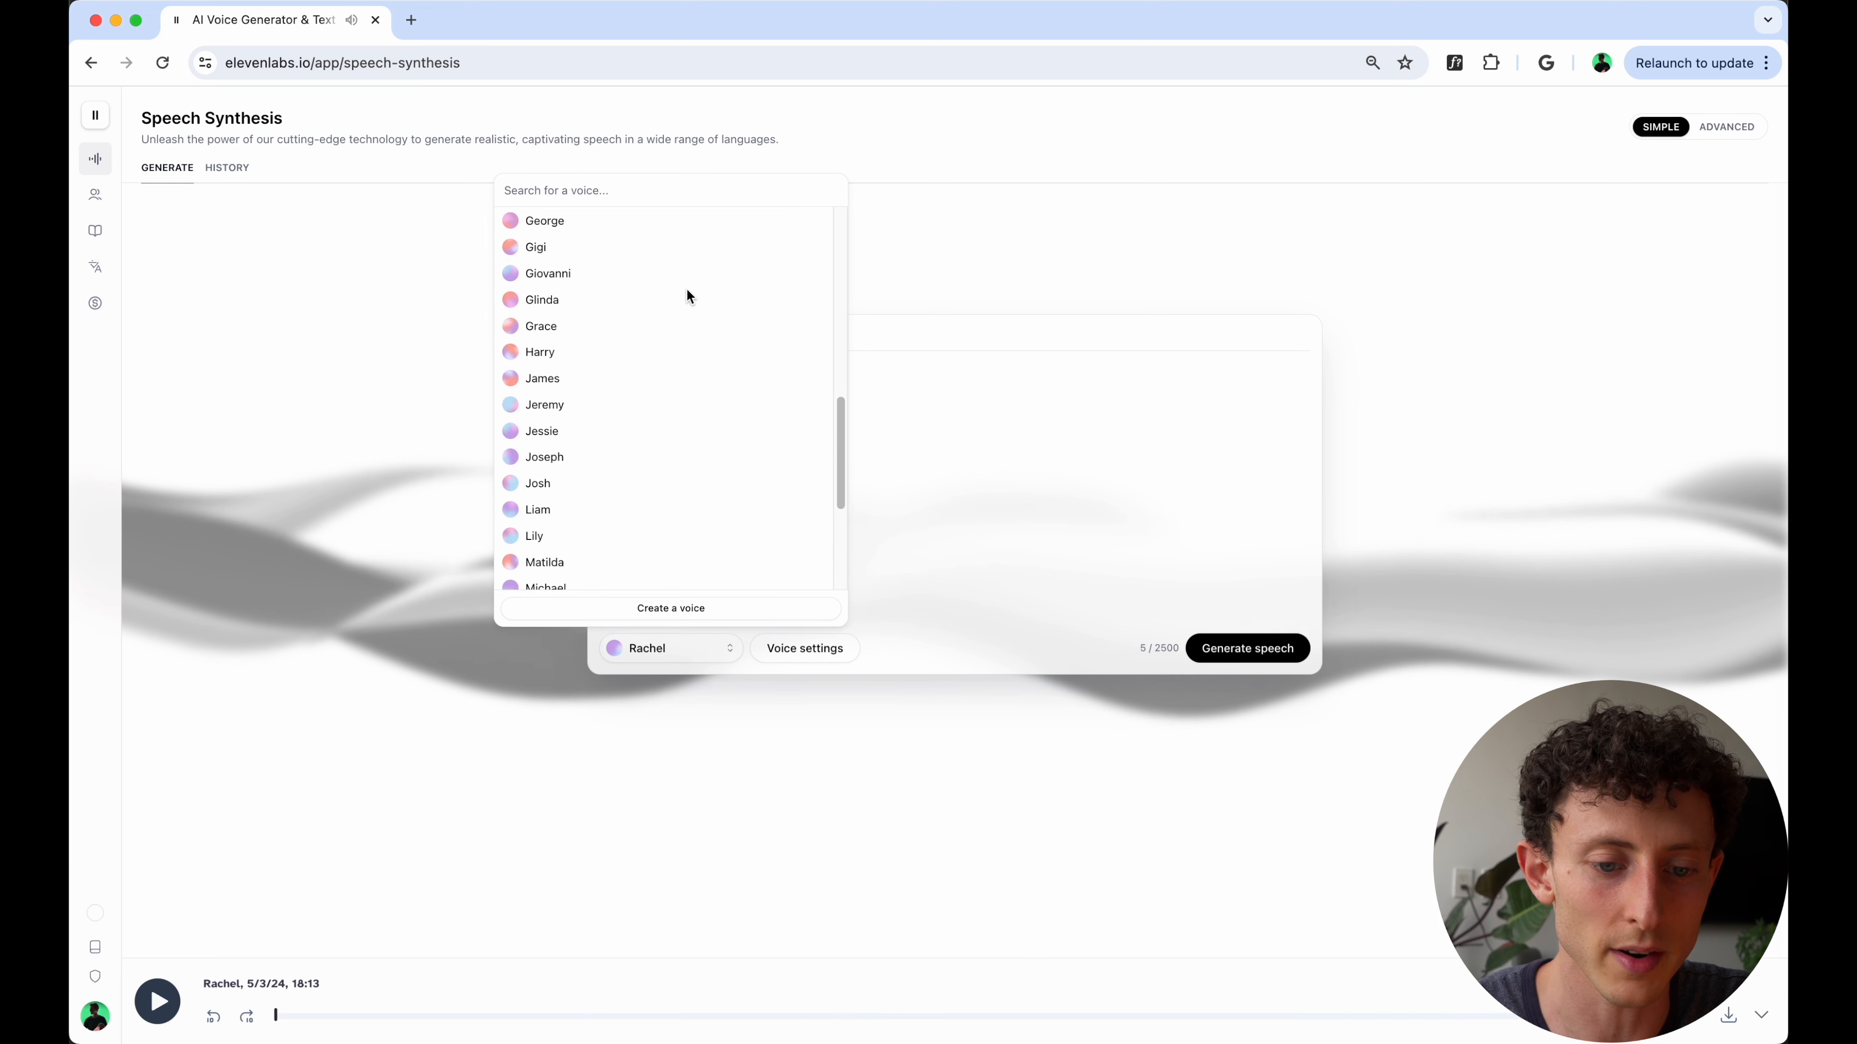
scroll(686, 293, "down", 3)
scroll(686, 292, "up", 10)
left_click(991, 454)
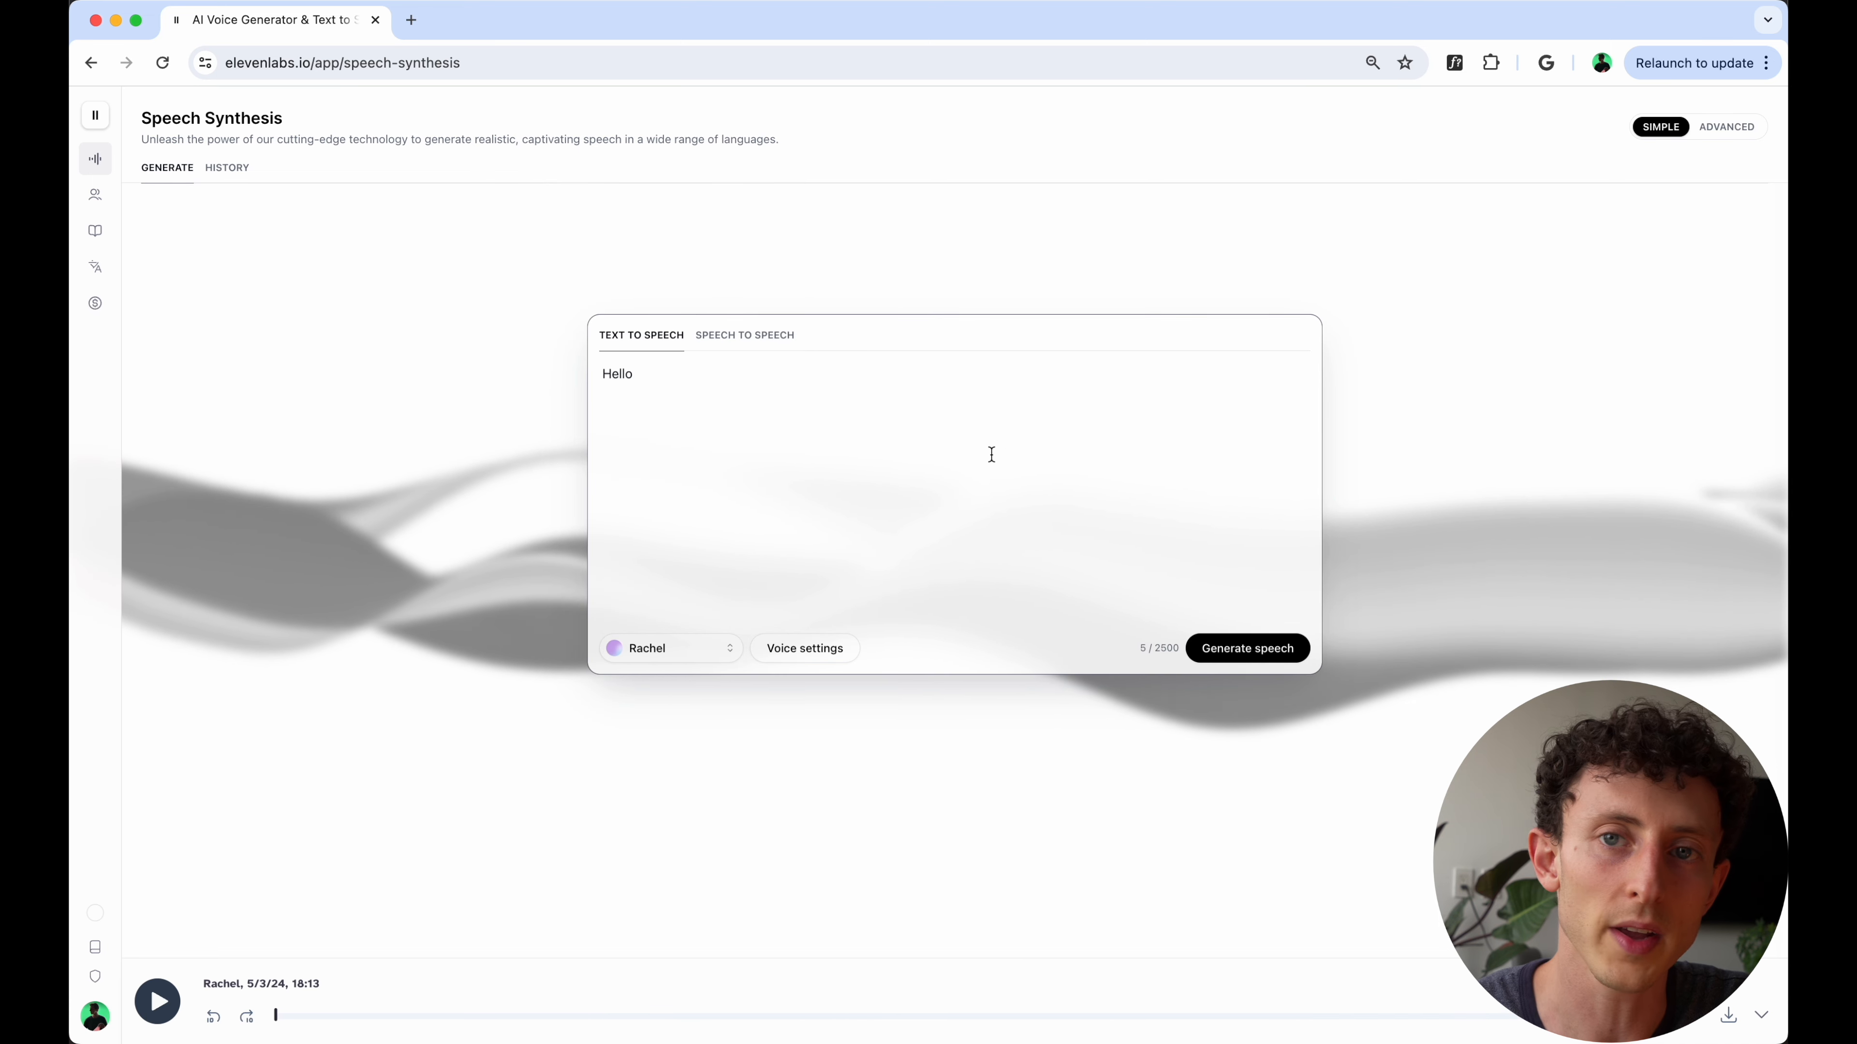
left_click(796, 650)
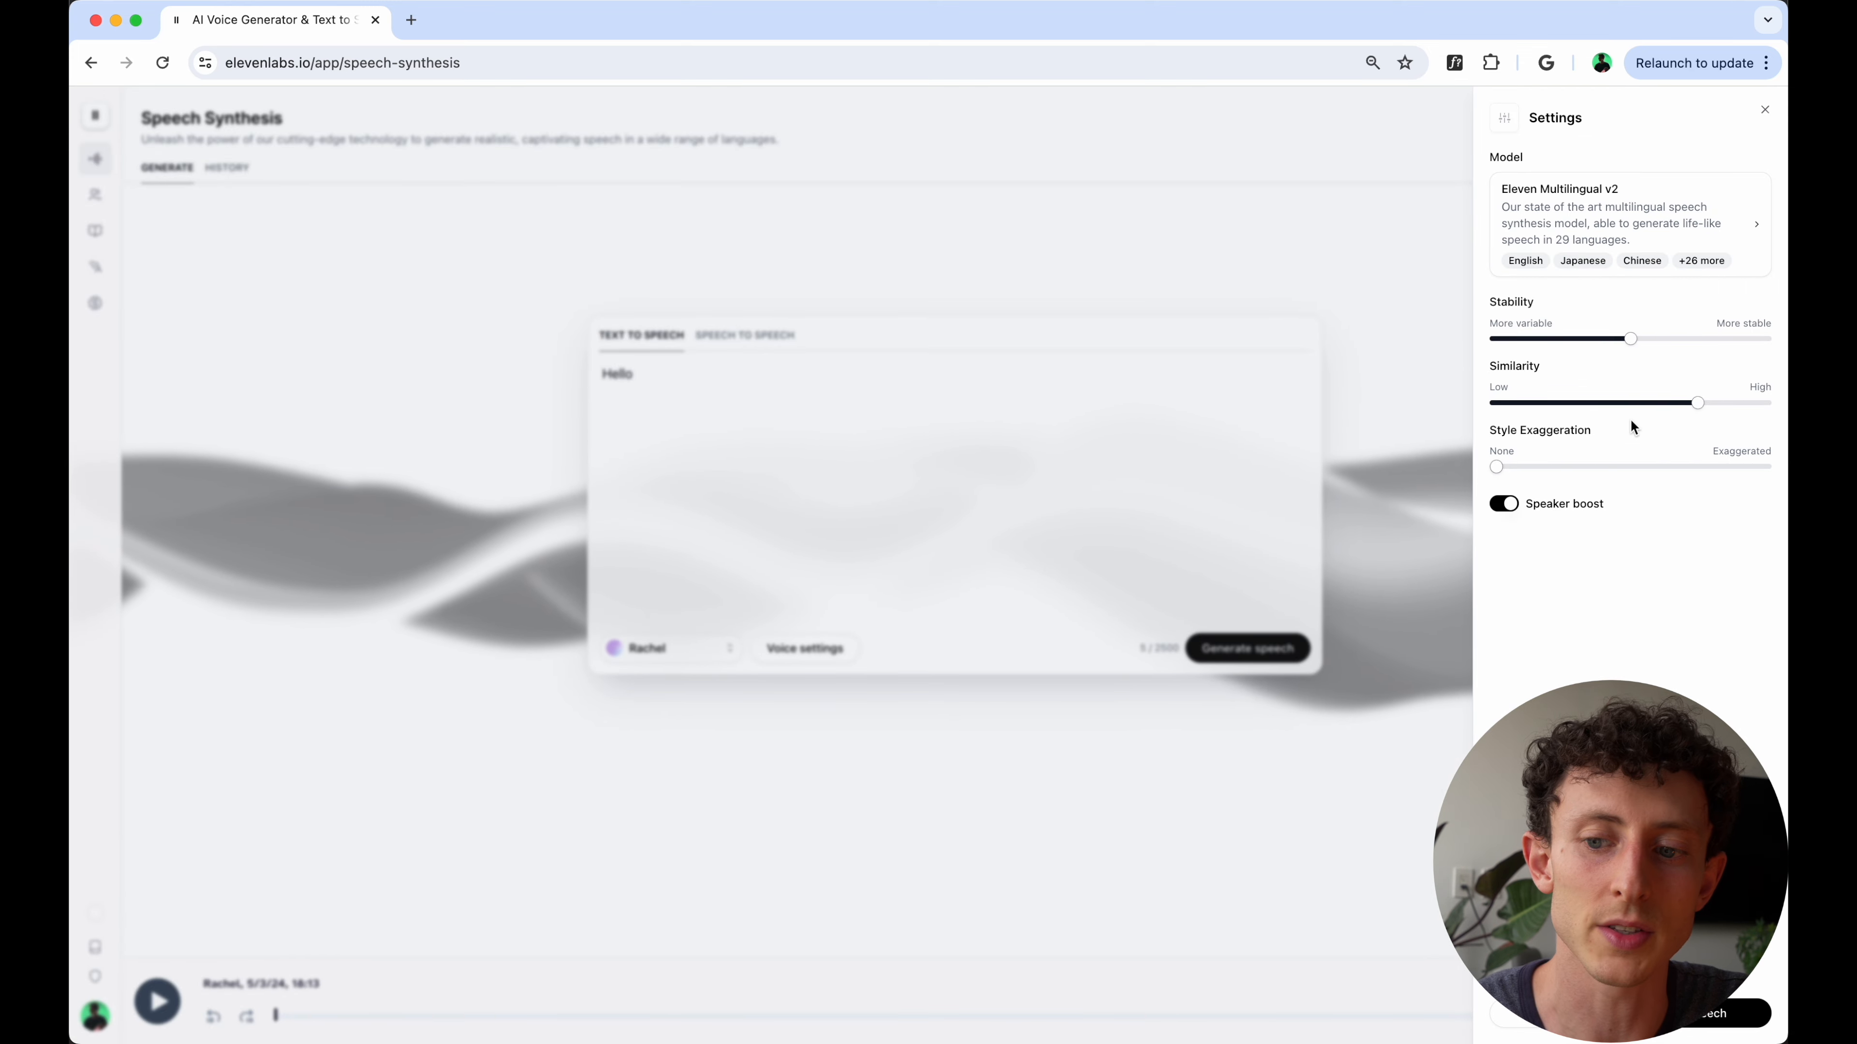
left_click(1372, 444)
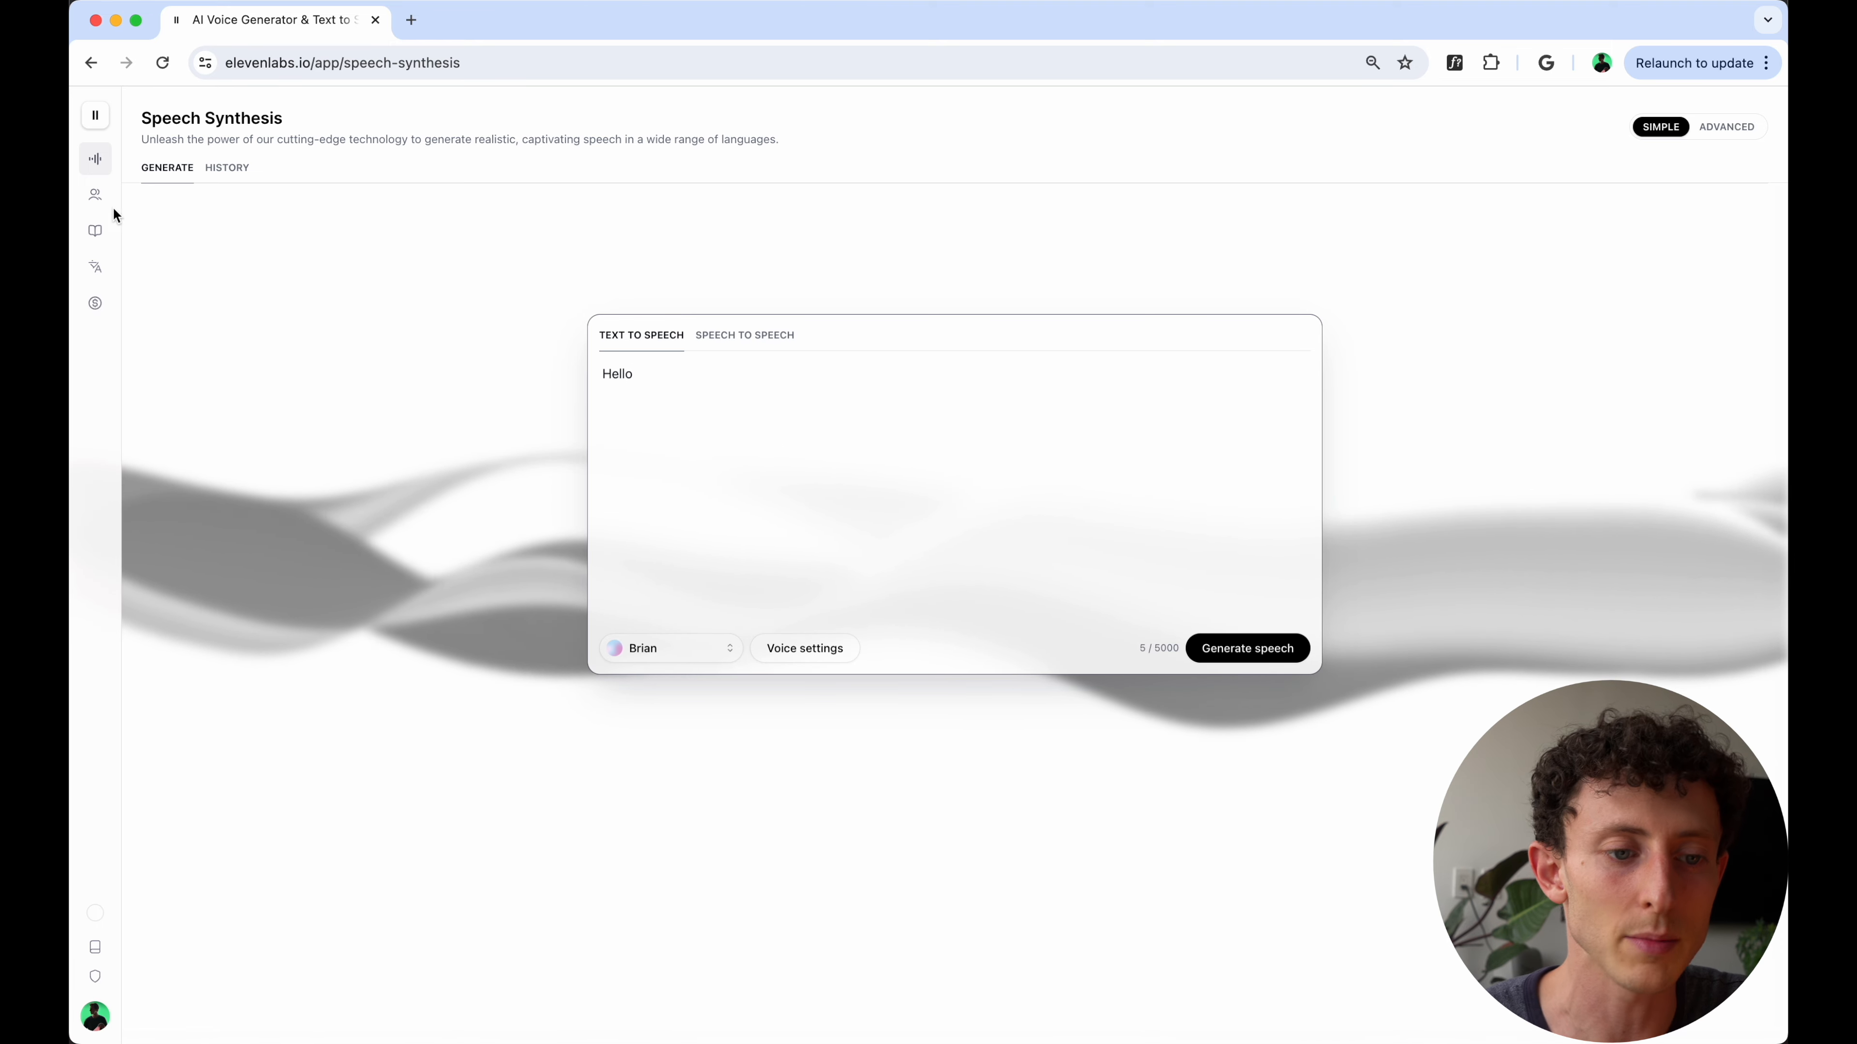
- Go to VoiceLab and select the Brian voice's description "Old Male with British accent"
left_click(115, 192)
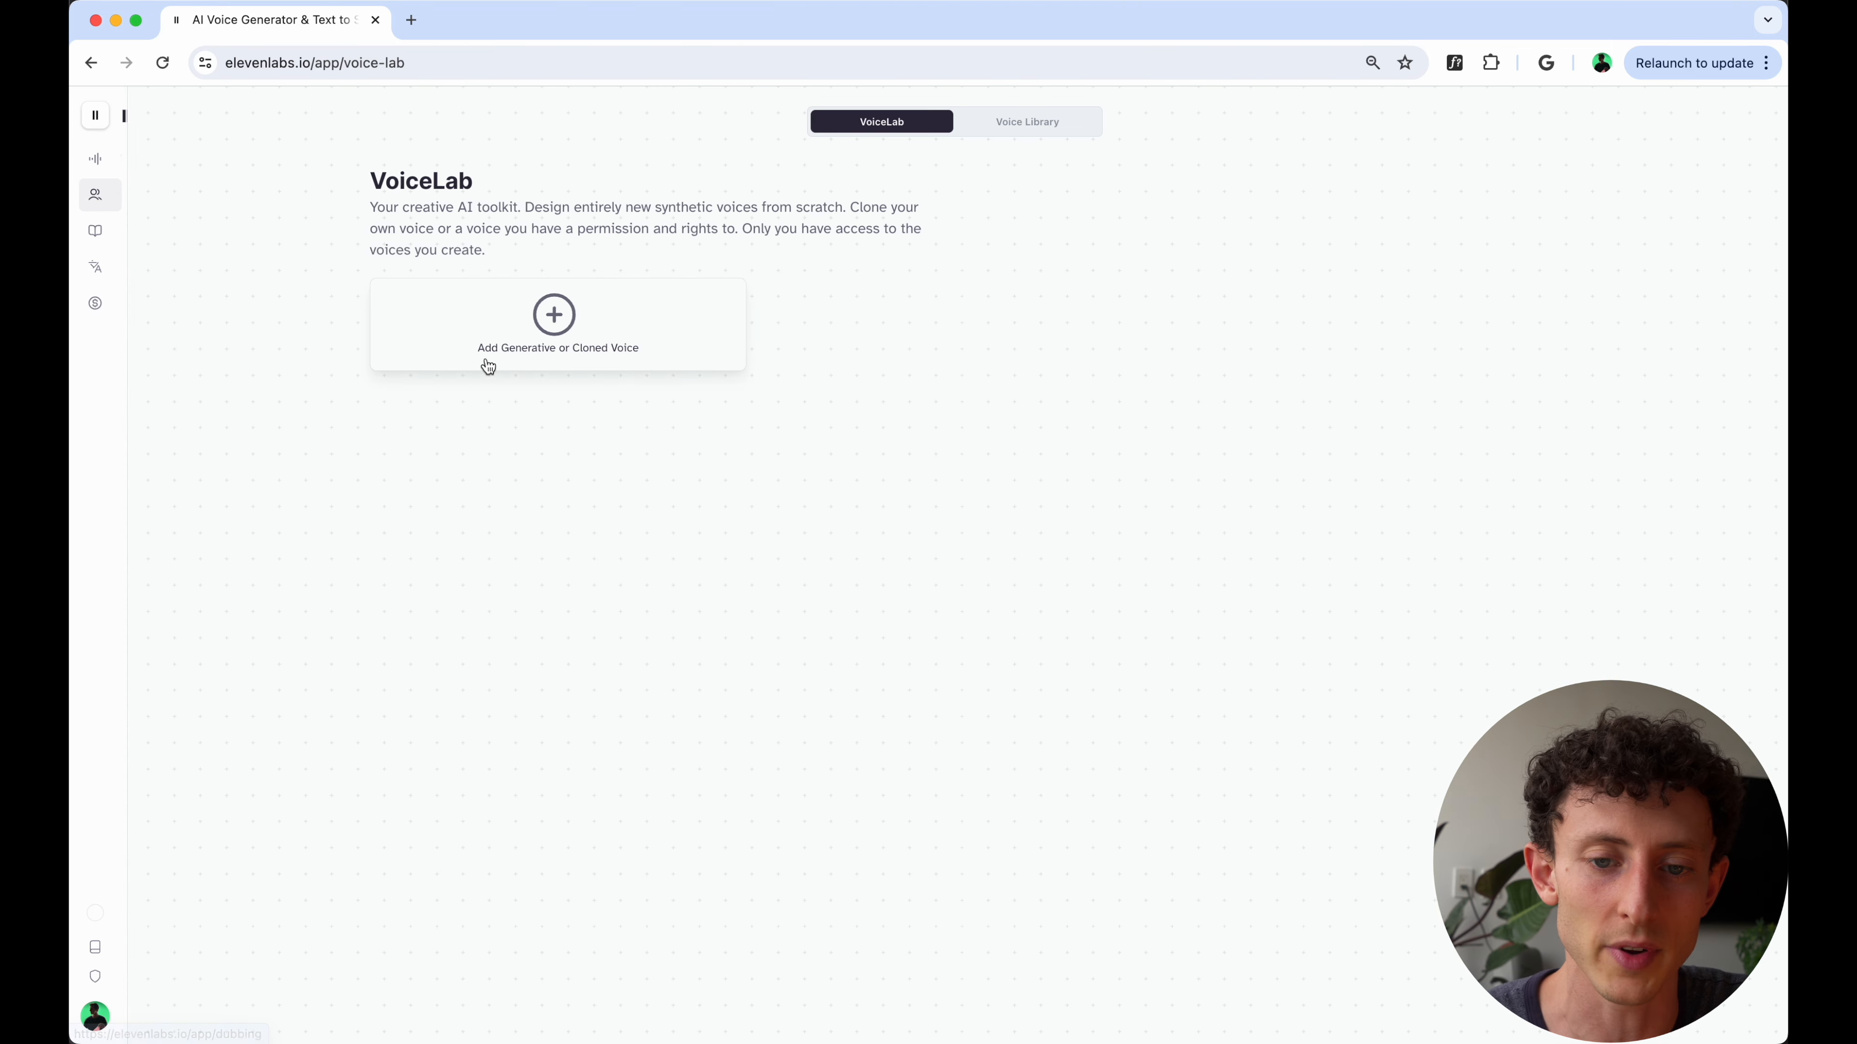
left_click_drag(781, 318, 945, 348)
left_click(883, 349)
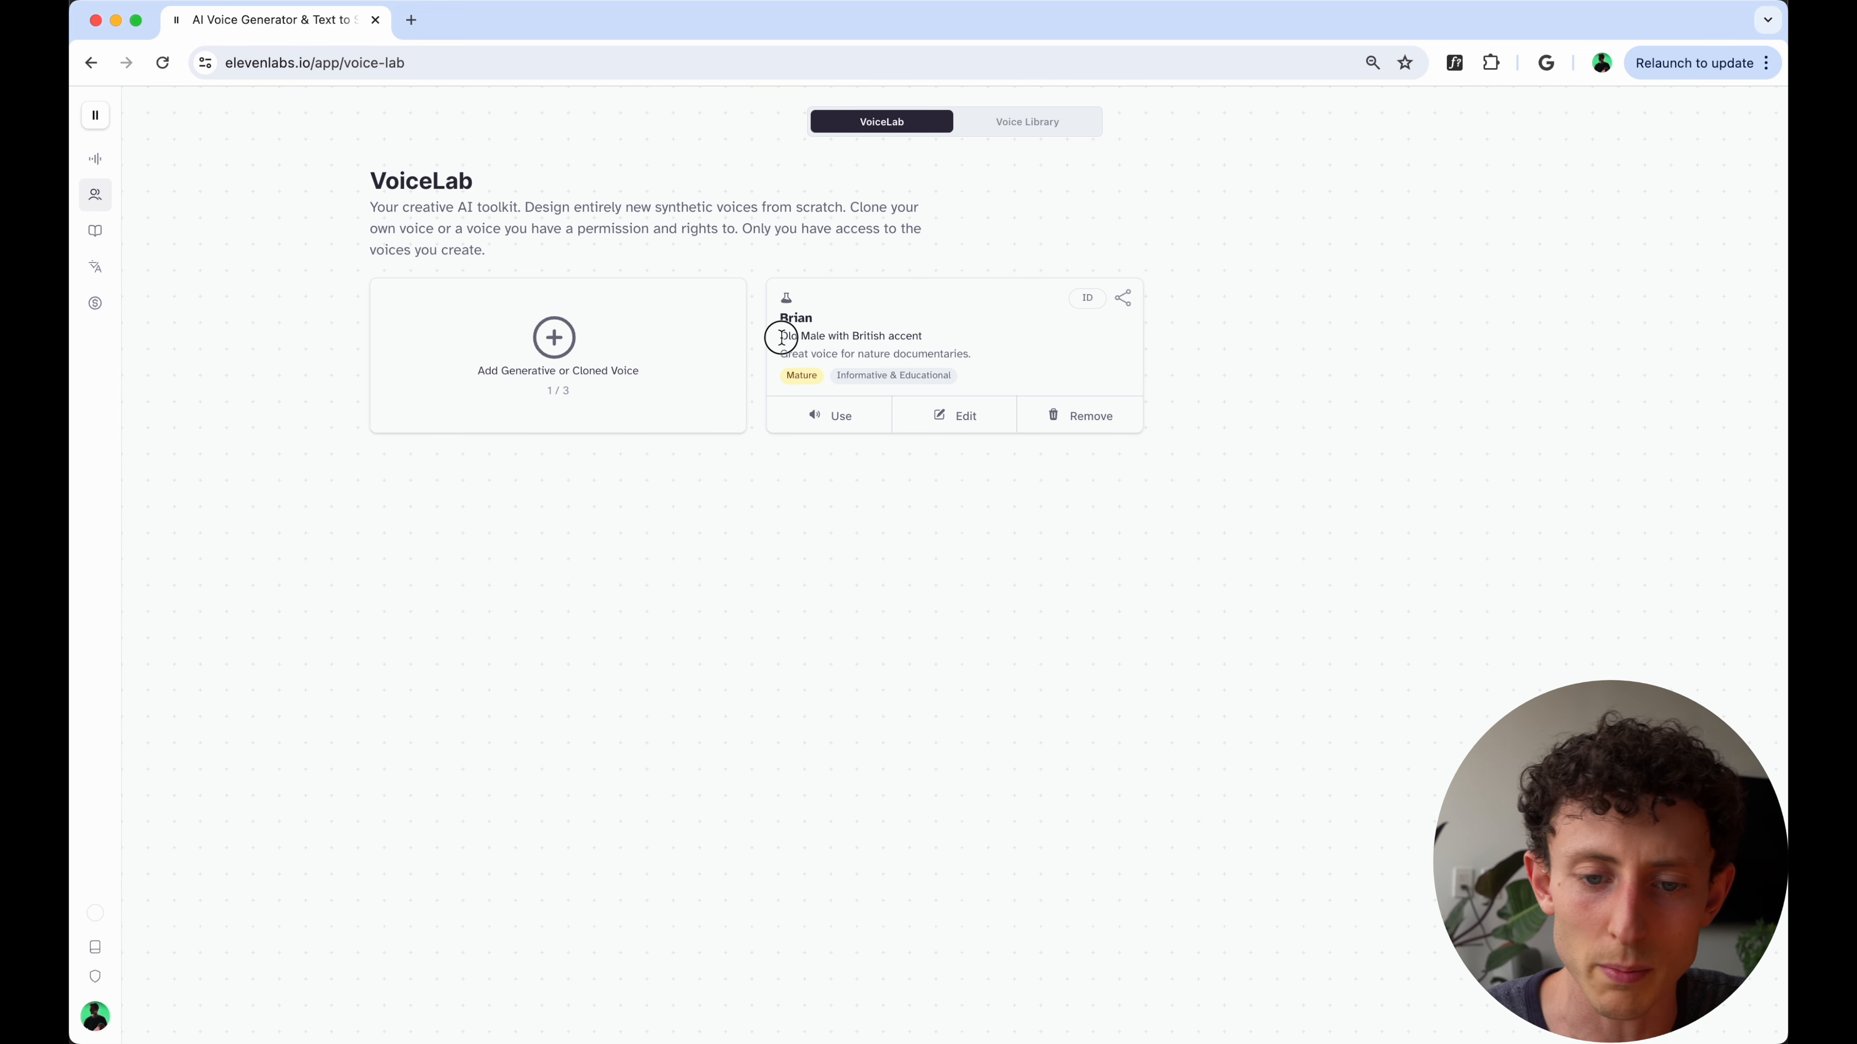
left_click_drag(781, 336, 981, 337)
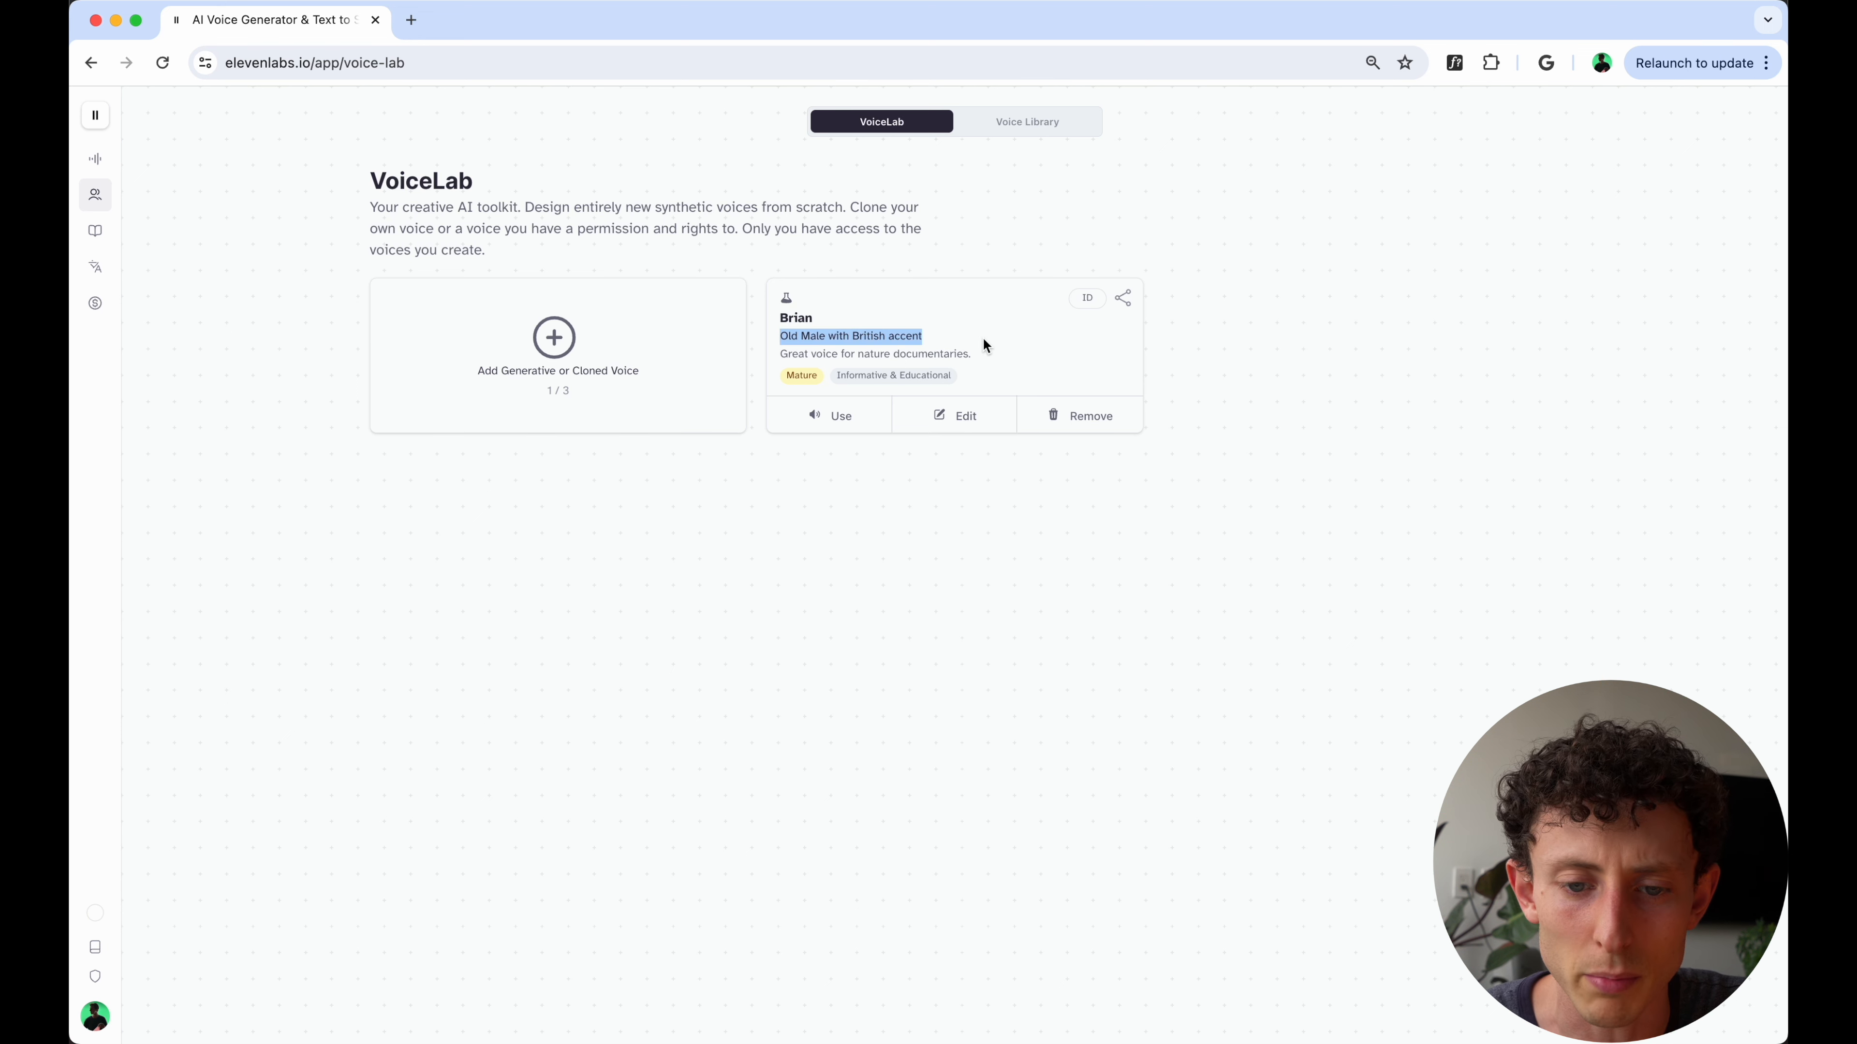
- Look through the community voices in the Voice Library
left_click(1031, 123)
scroll(862, 618, "down", 10)
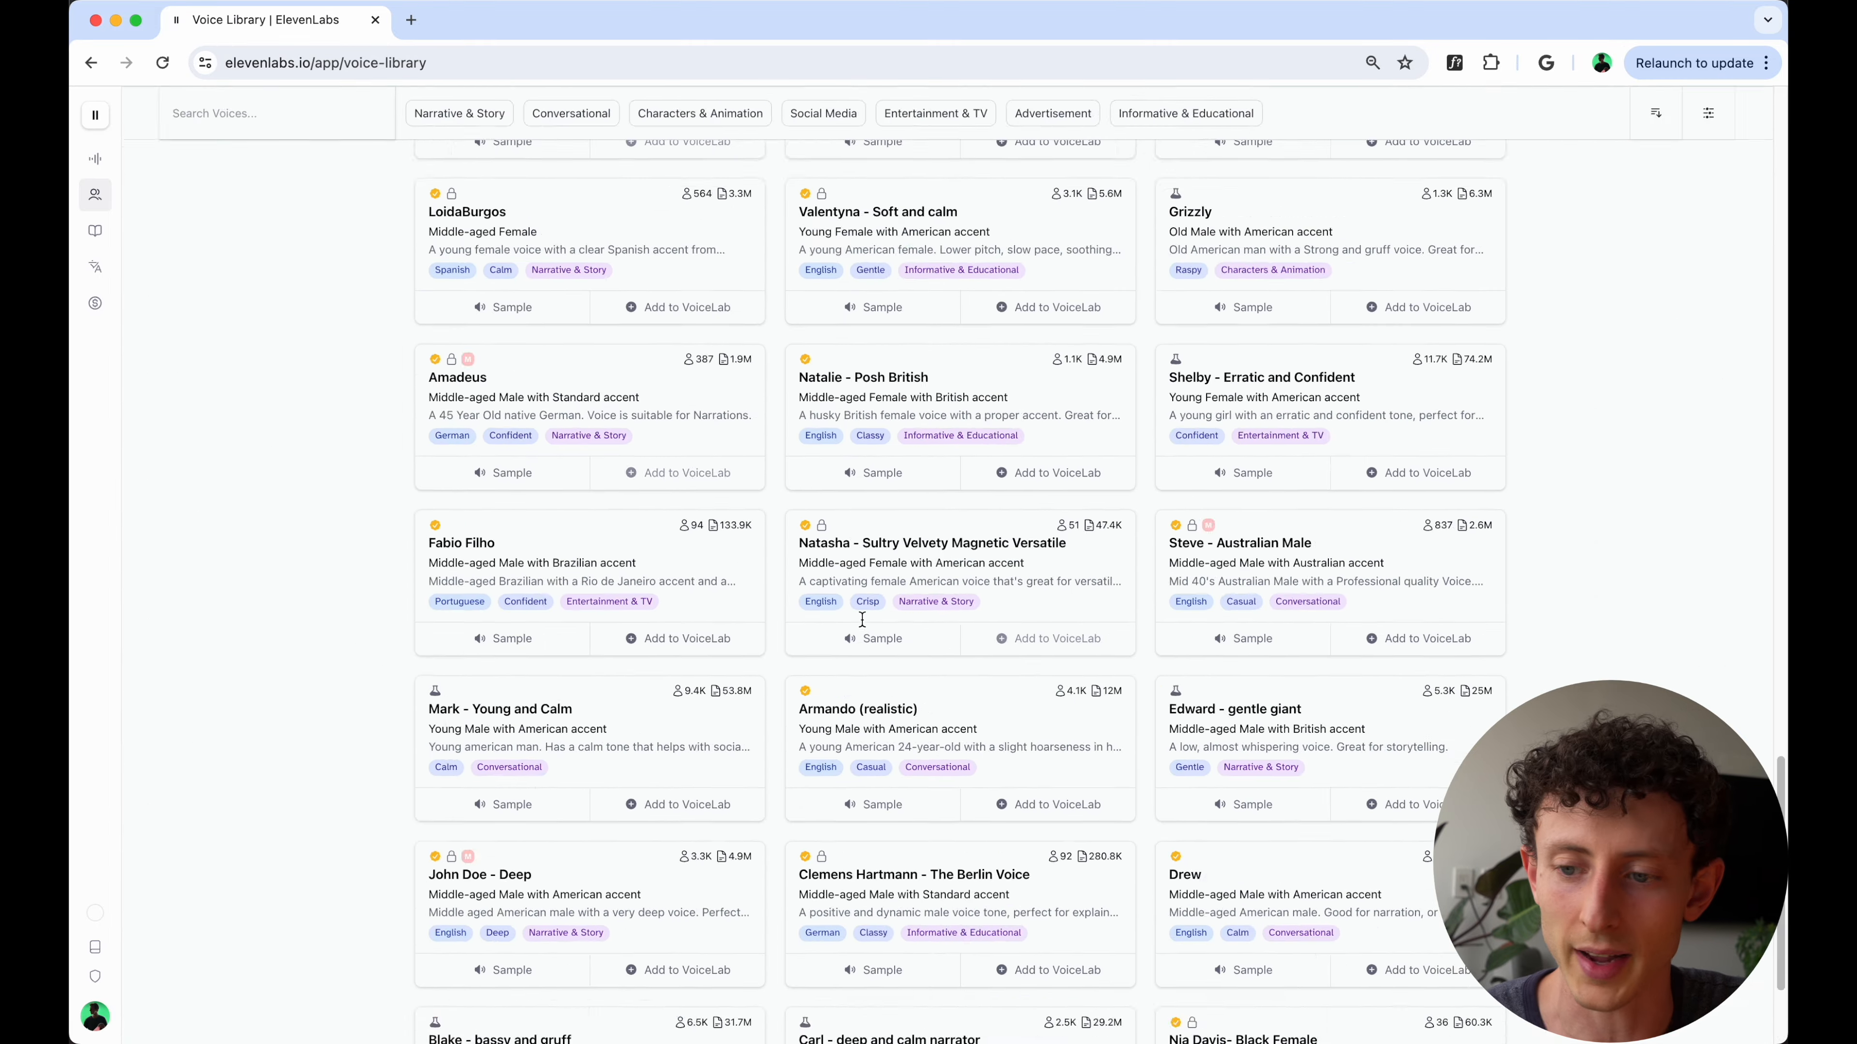
scroll(862, 620, "down", 20)
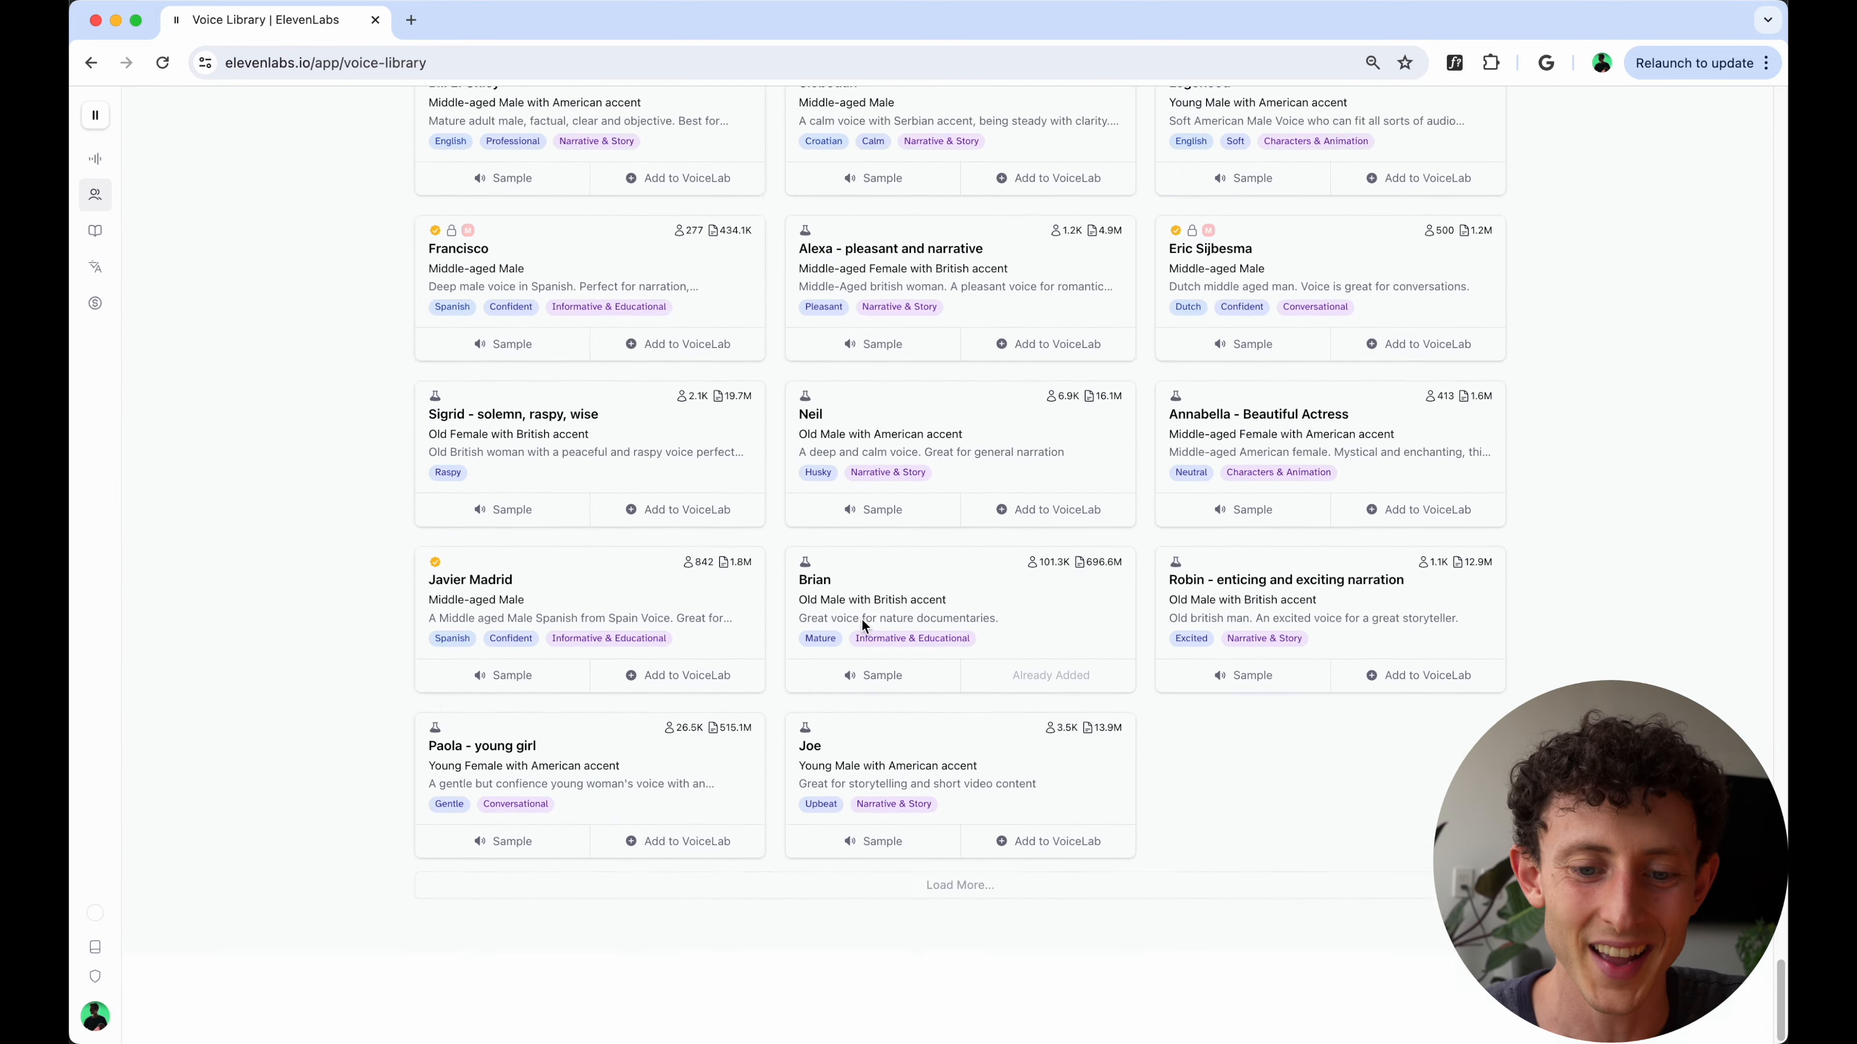
scroll(862, 618, "up", 20)
- Find "Old Male with British accent" on the Voice Library page and go through the matches to the Brian voice
key("super+f")
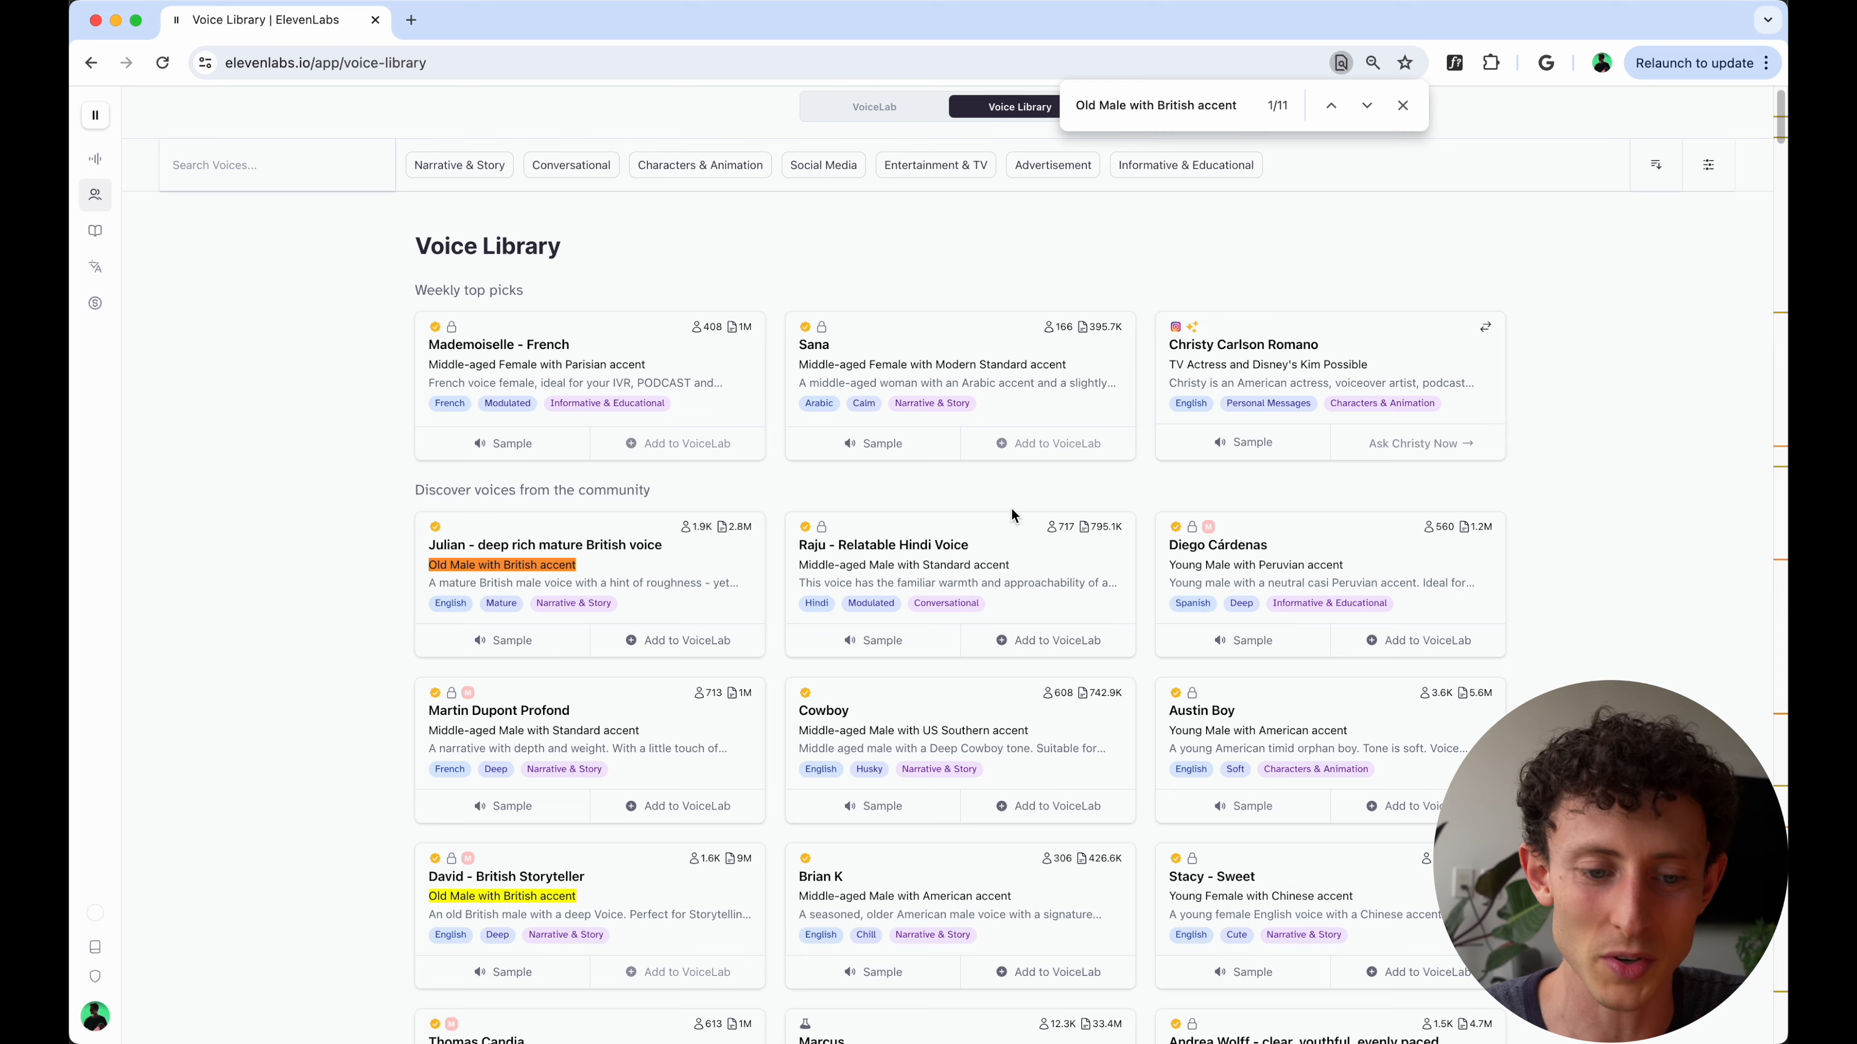
key("Return")
key("Return")
key("Return")
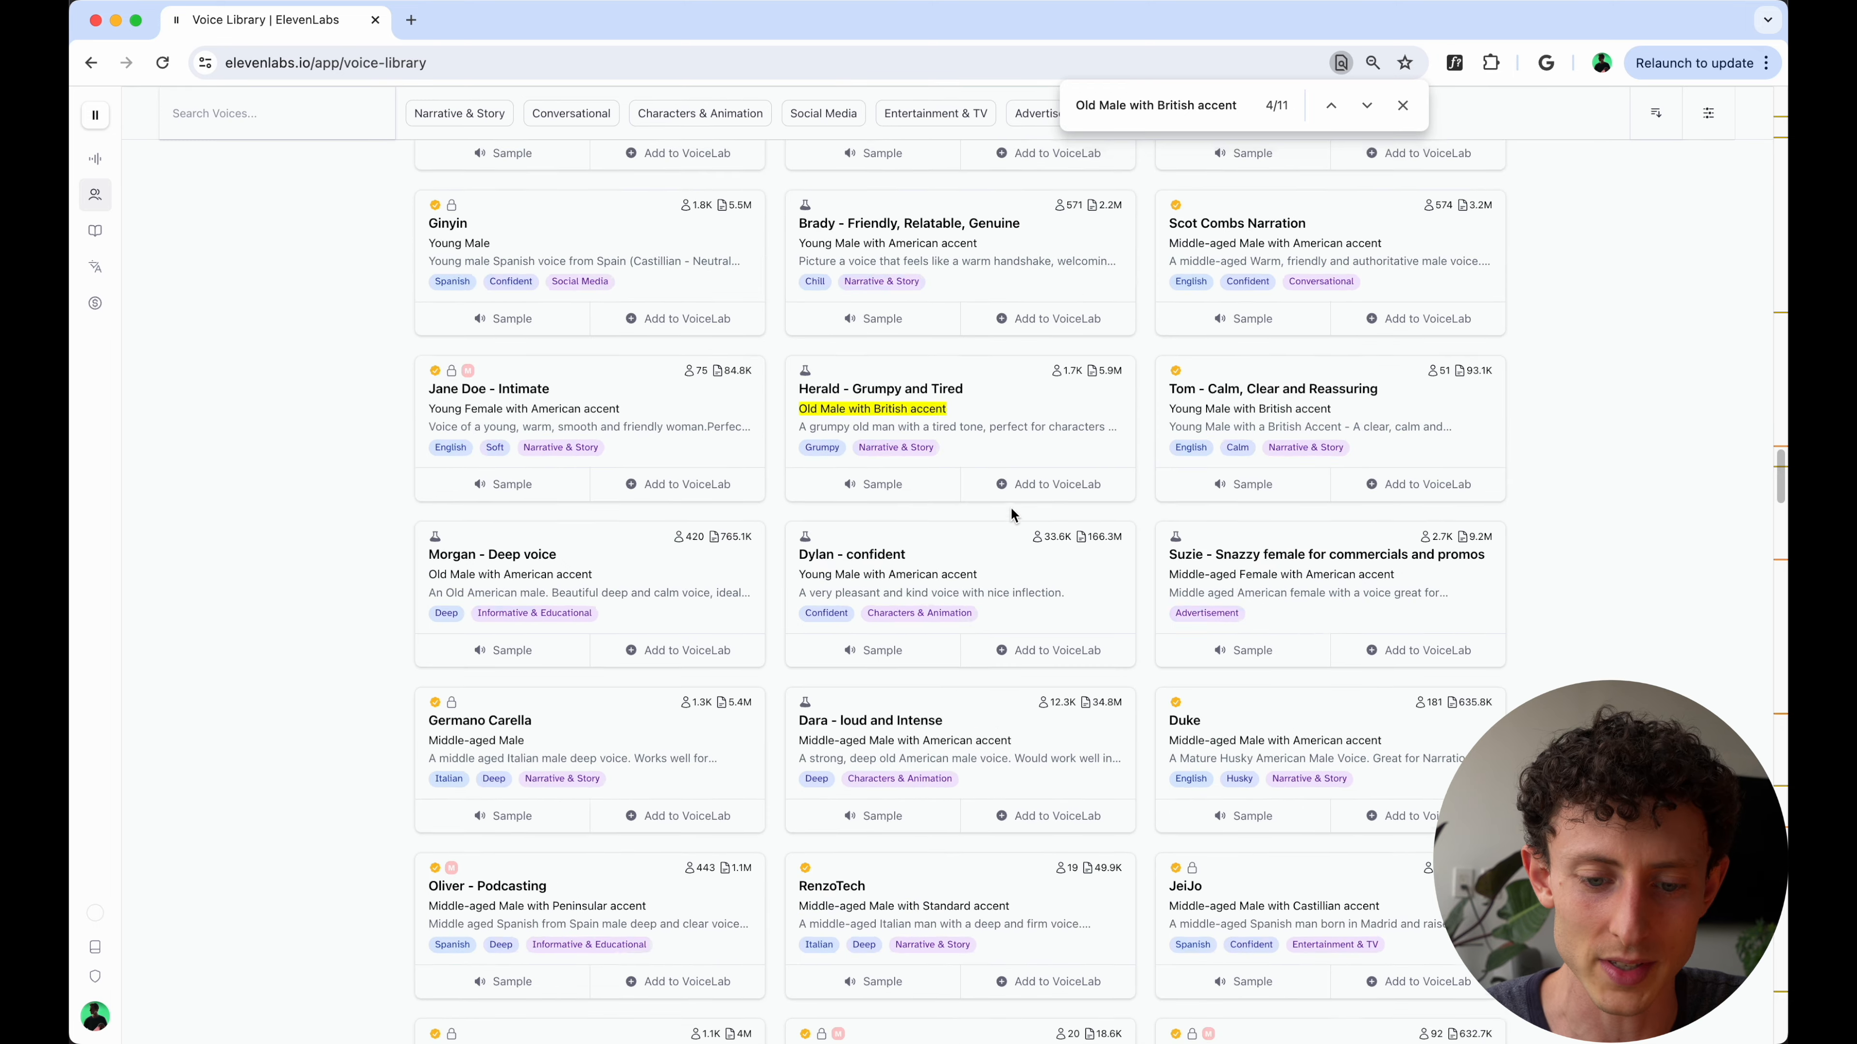
scroll(1011, 510, "down", 15)
key("super+f")
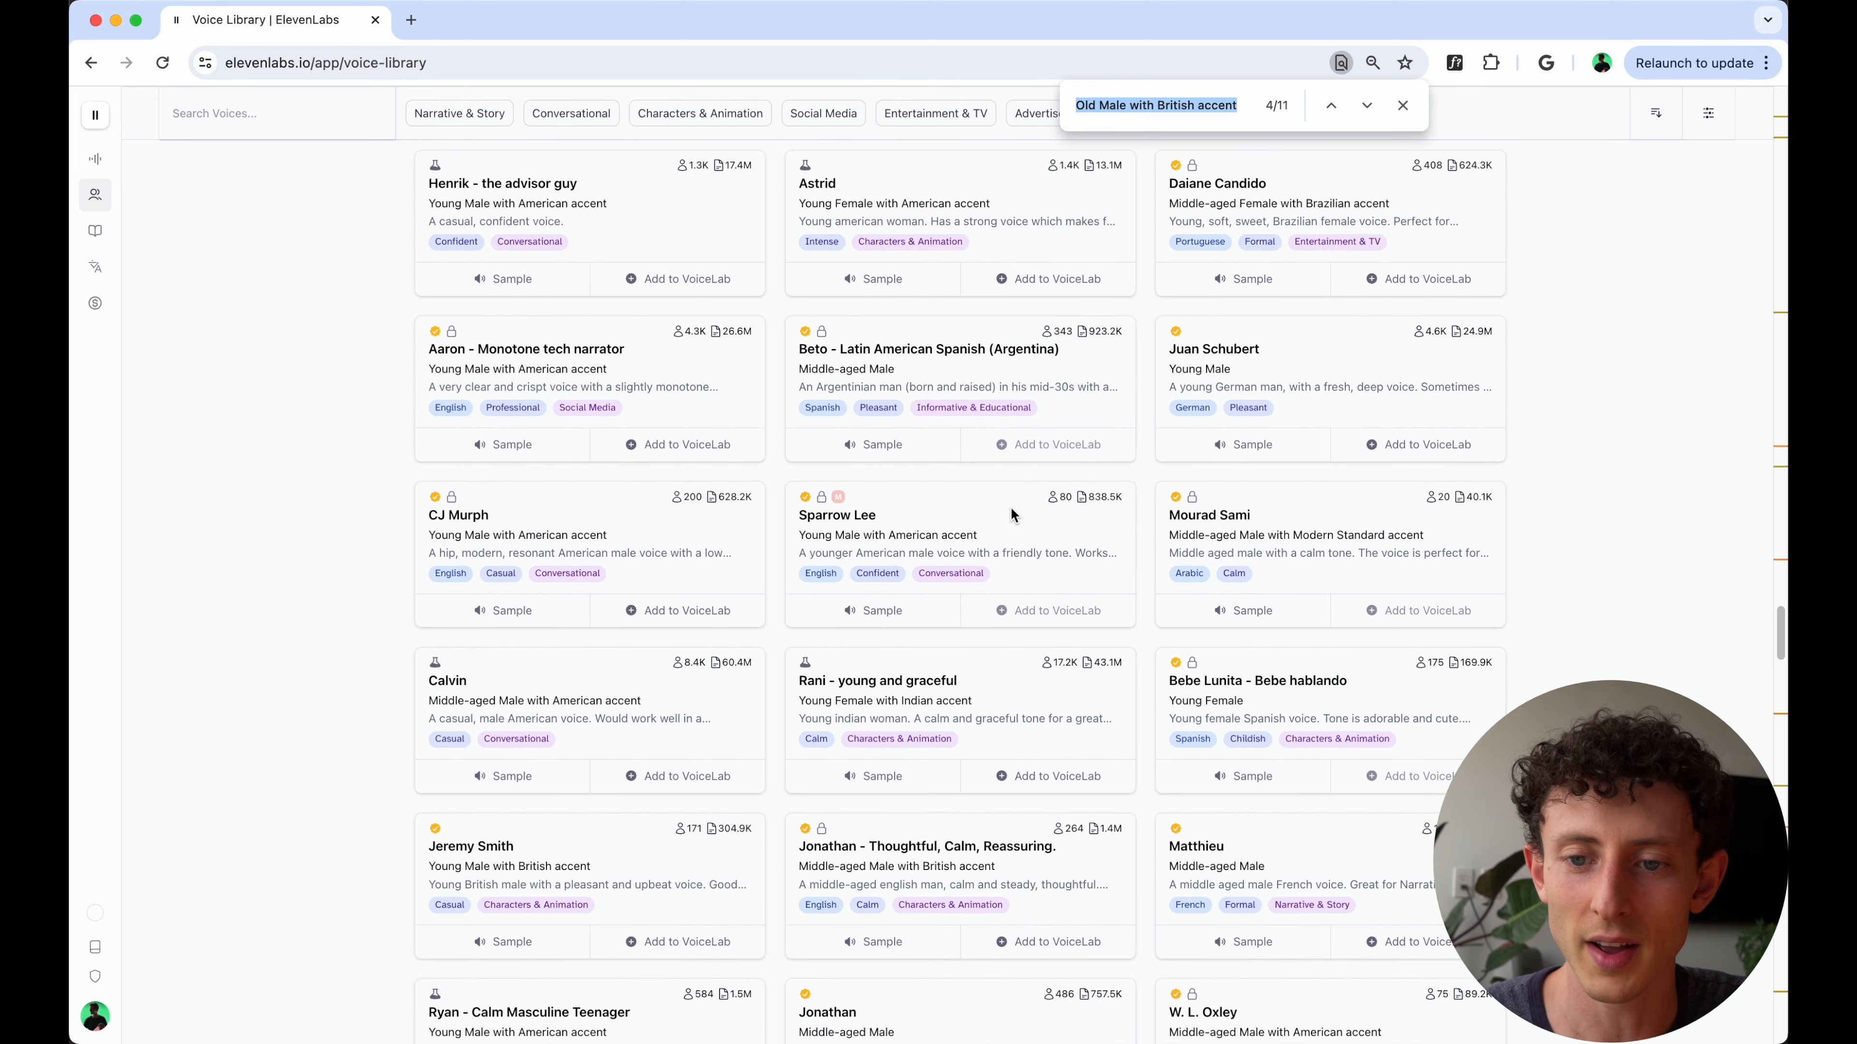
key("Return")
key("Return")
key("Return")
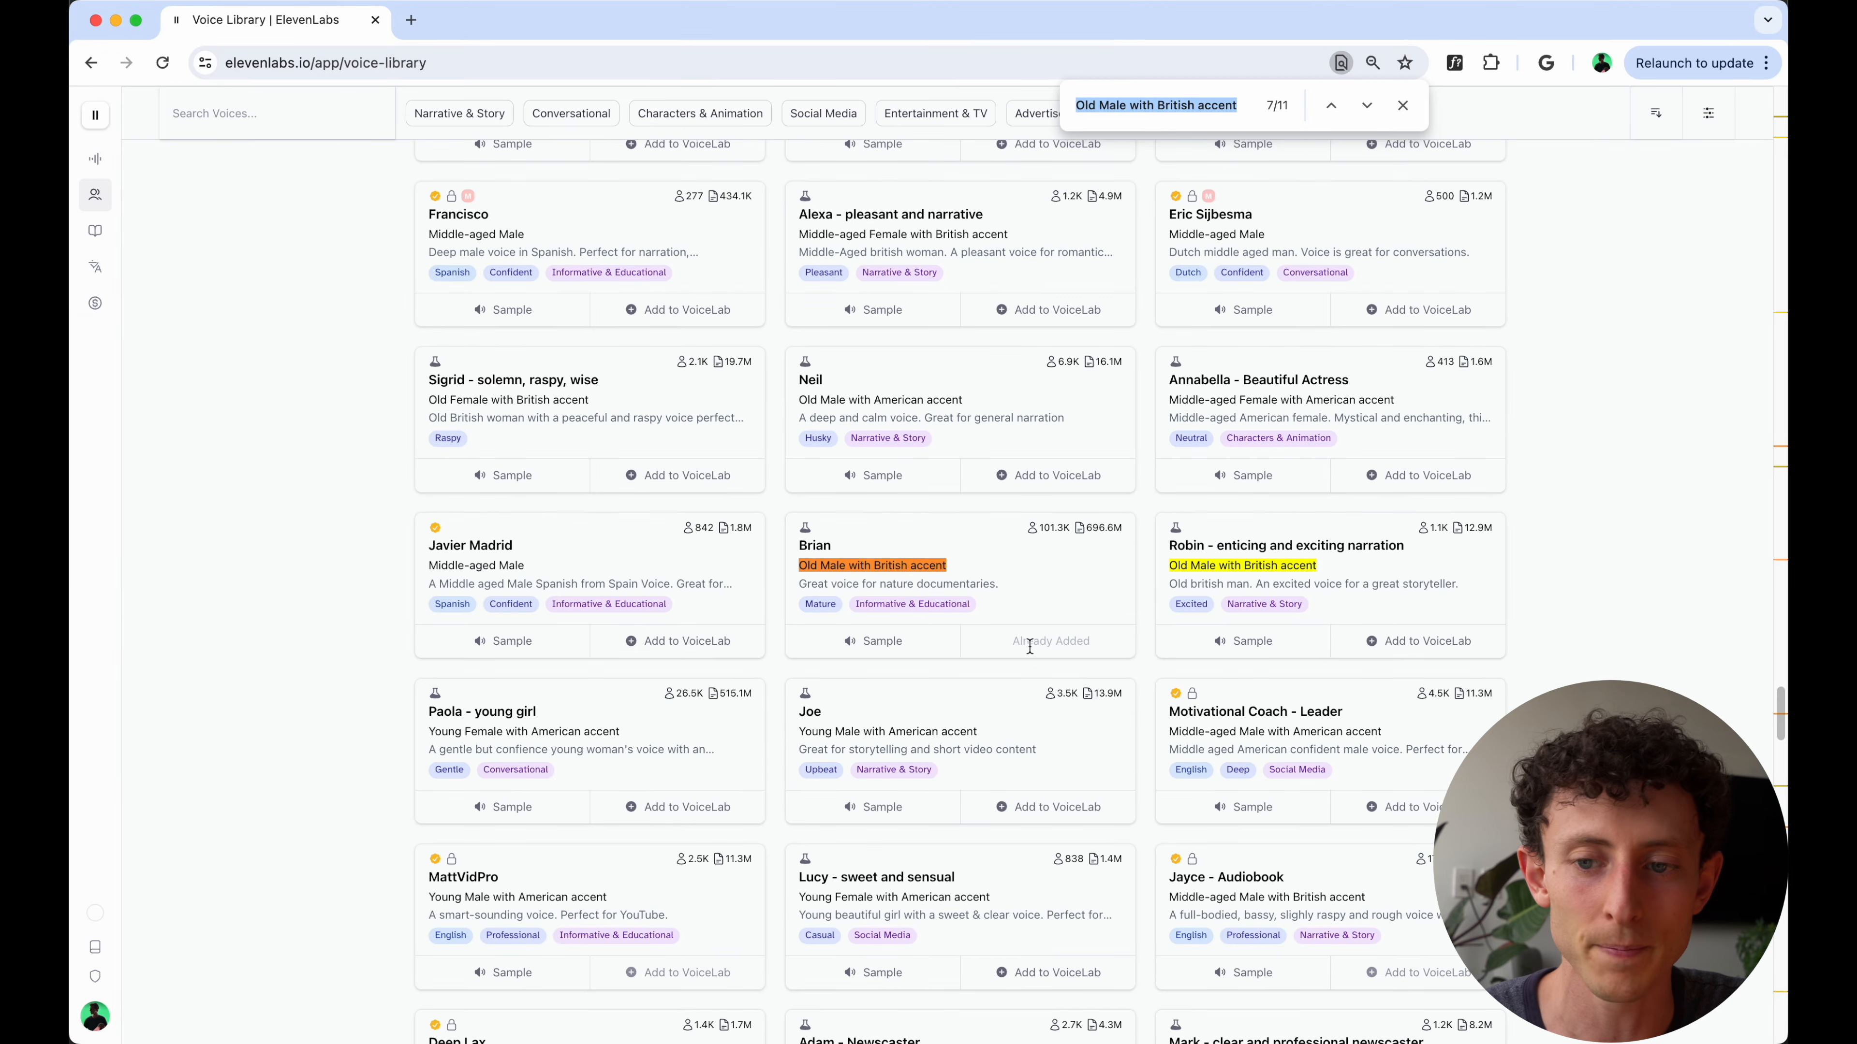
scroll(1030, 646, "up", 20)
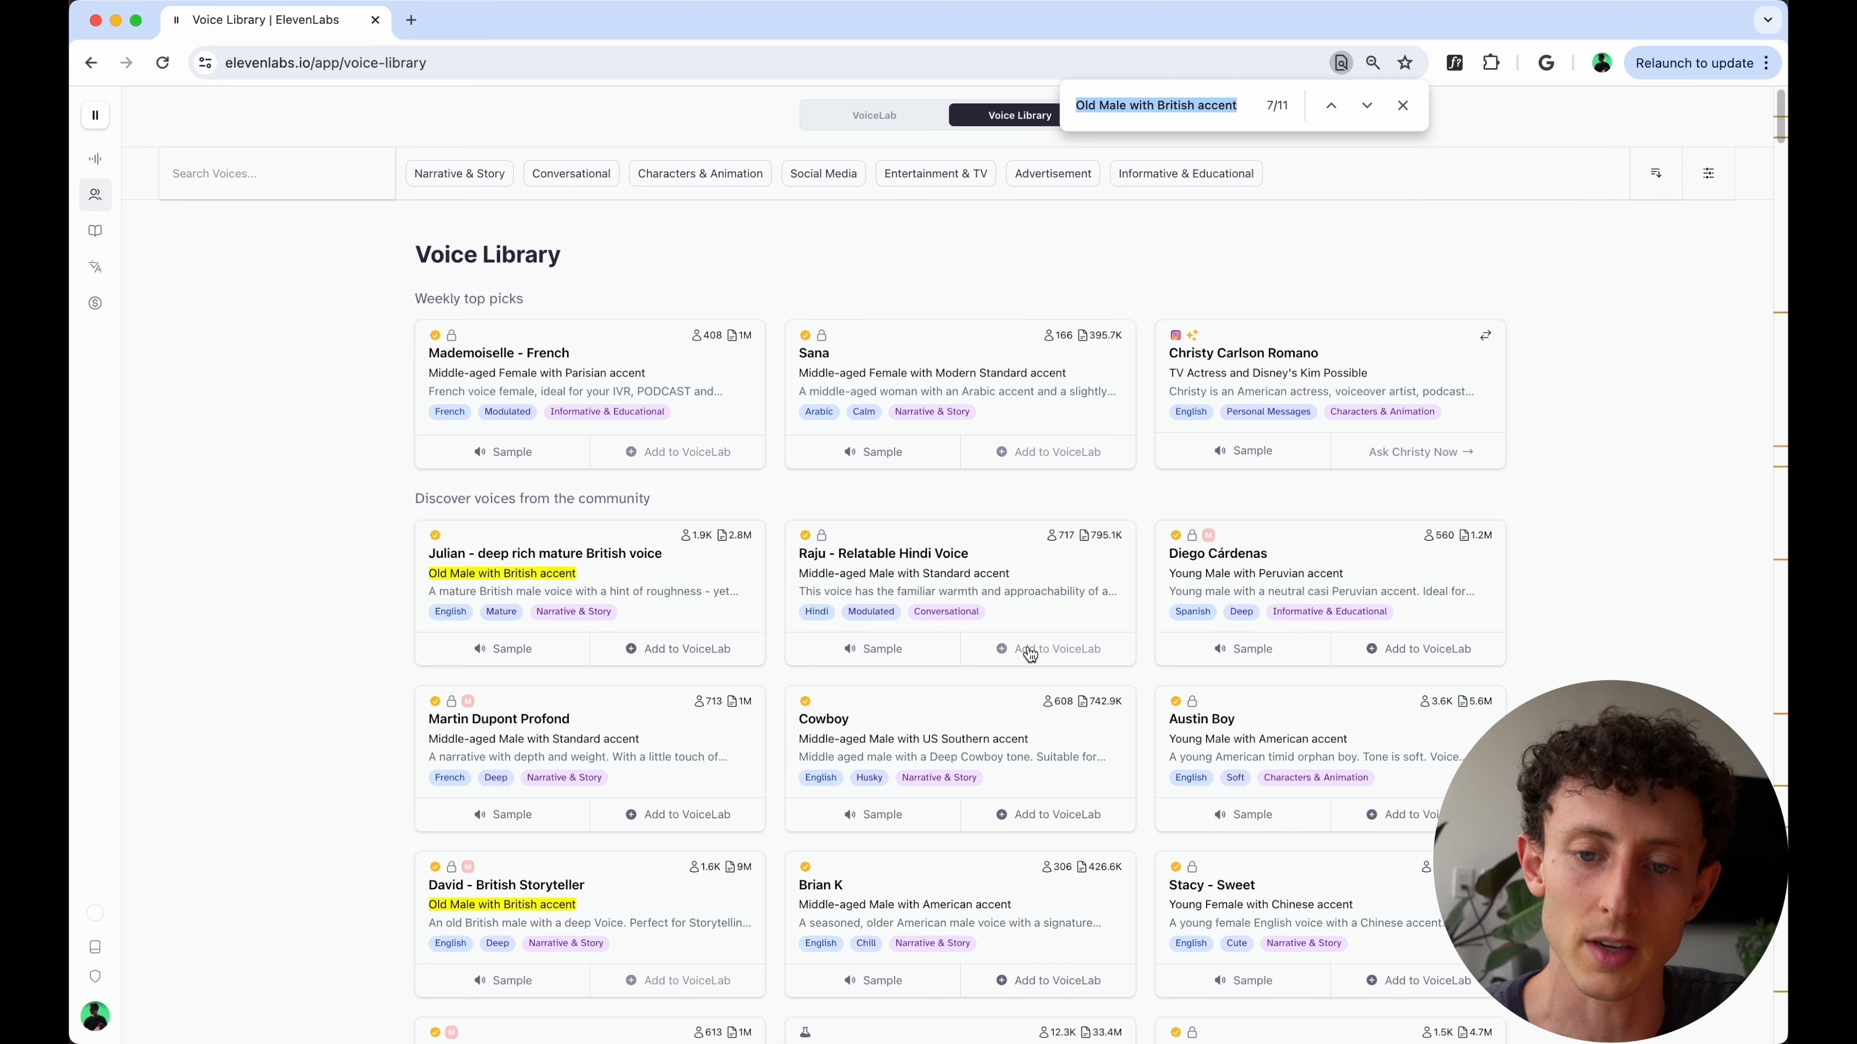
key("Escape")
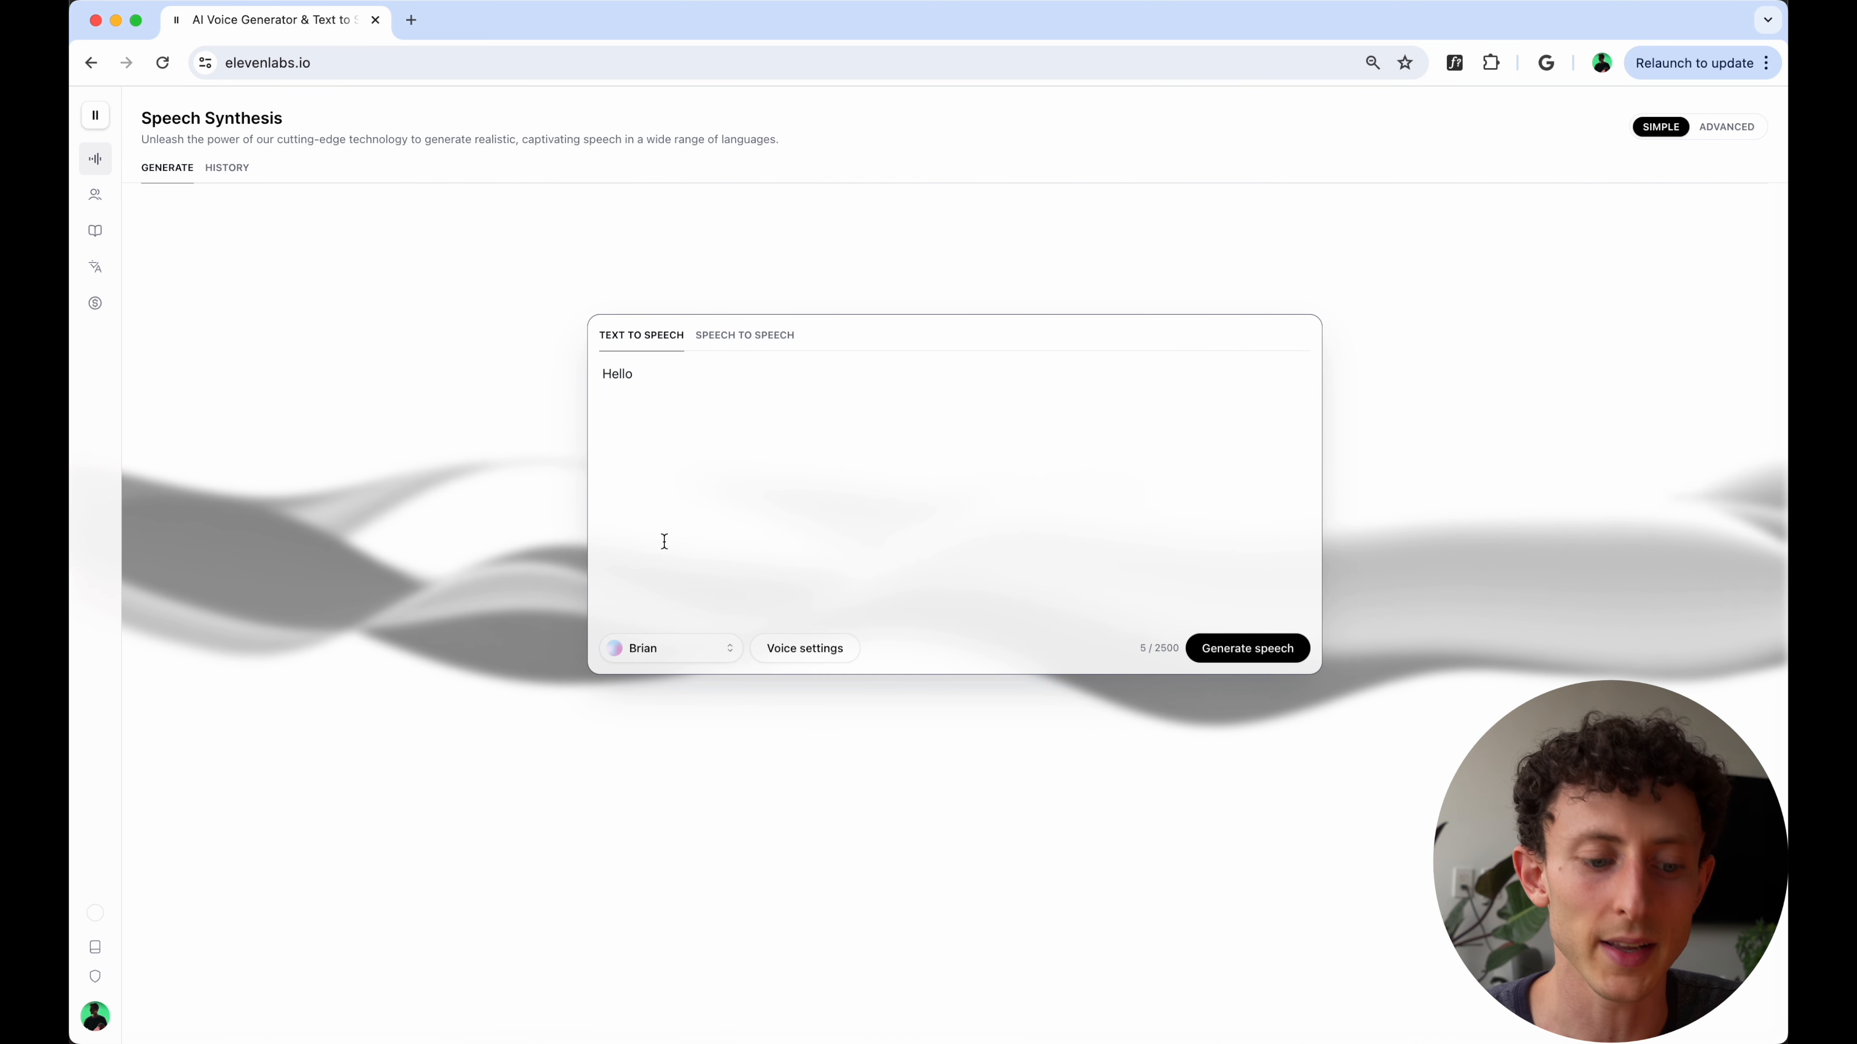
- Show the account's profile settings with the API key and select the hidden key
left_click(104, 1015)
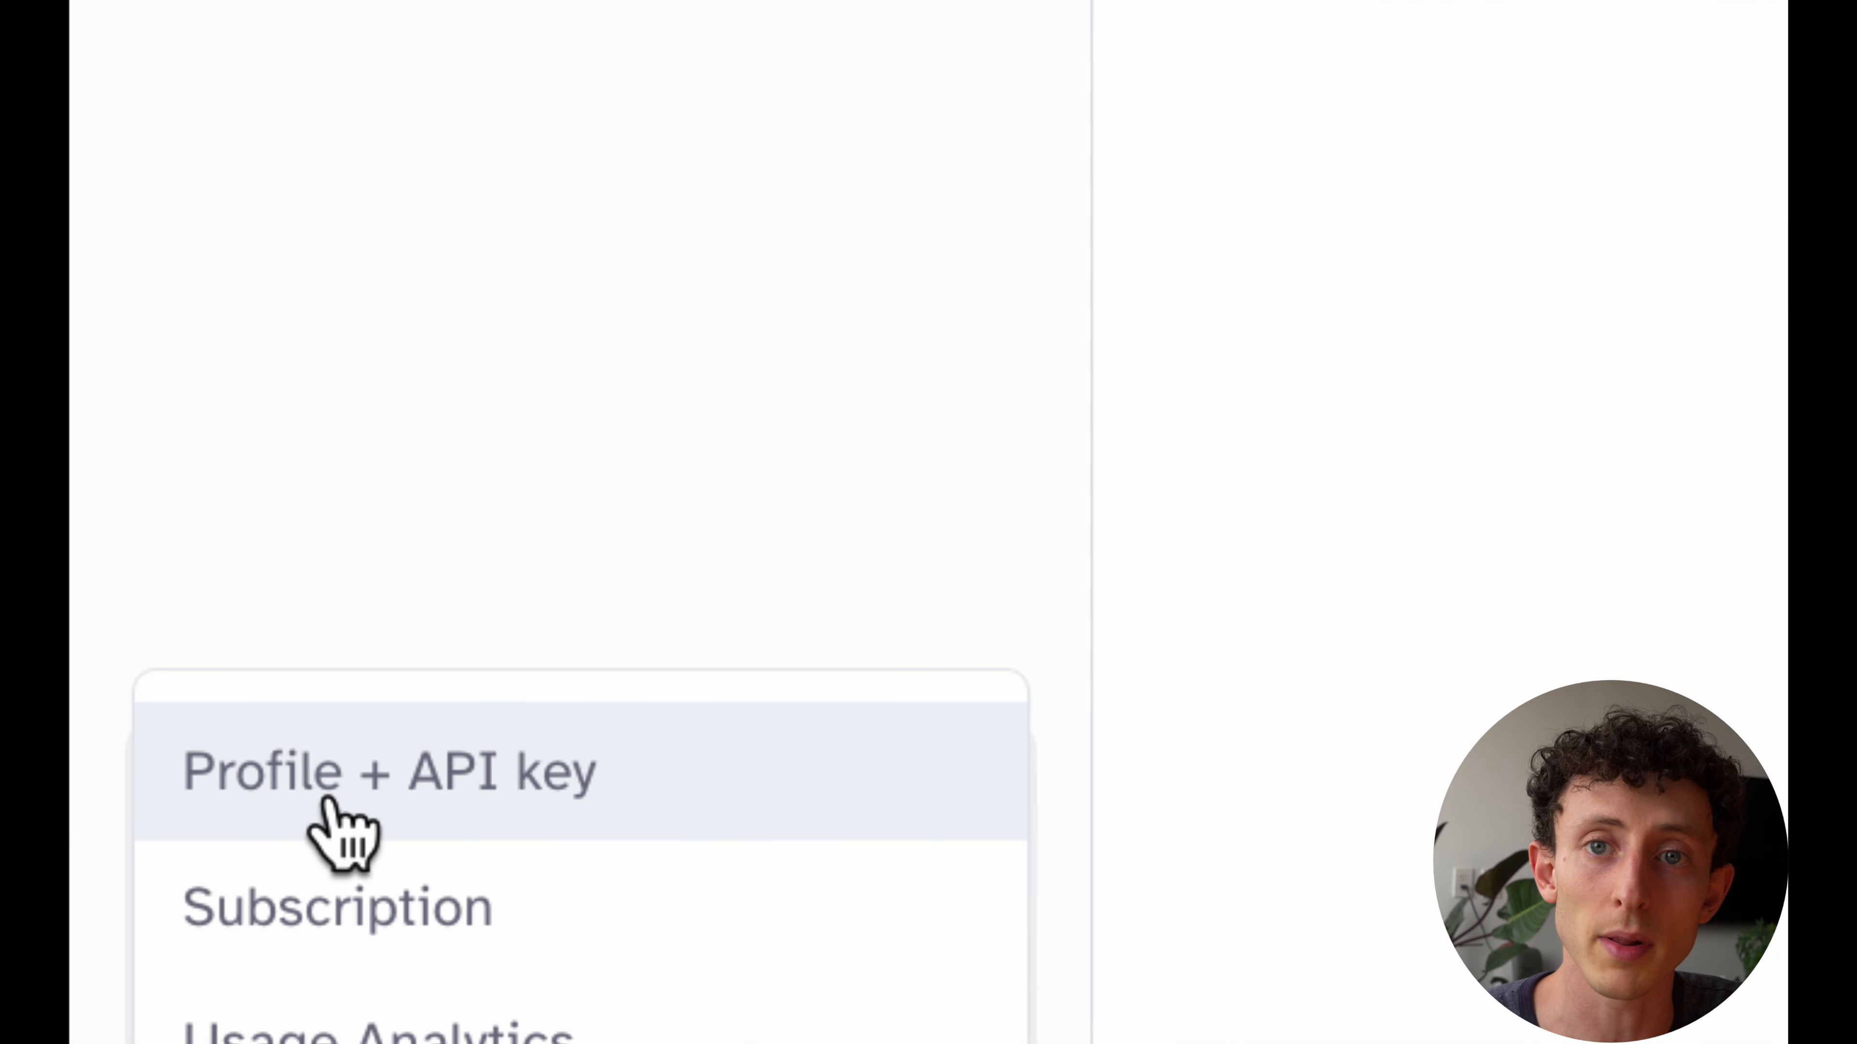
left_click(328, 801)
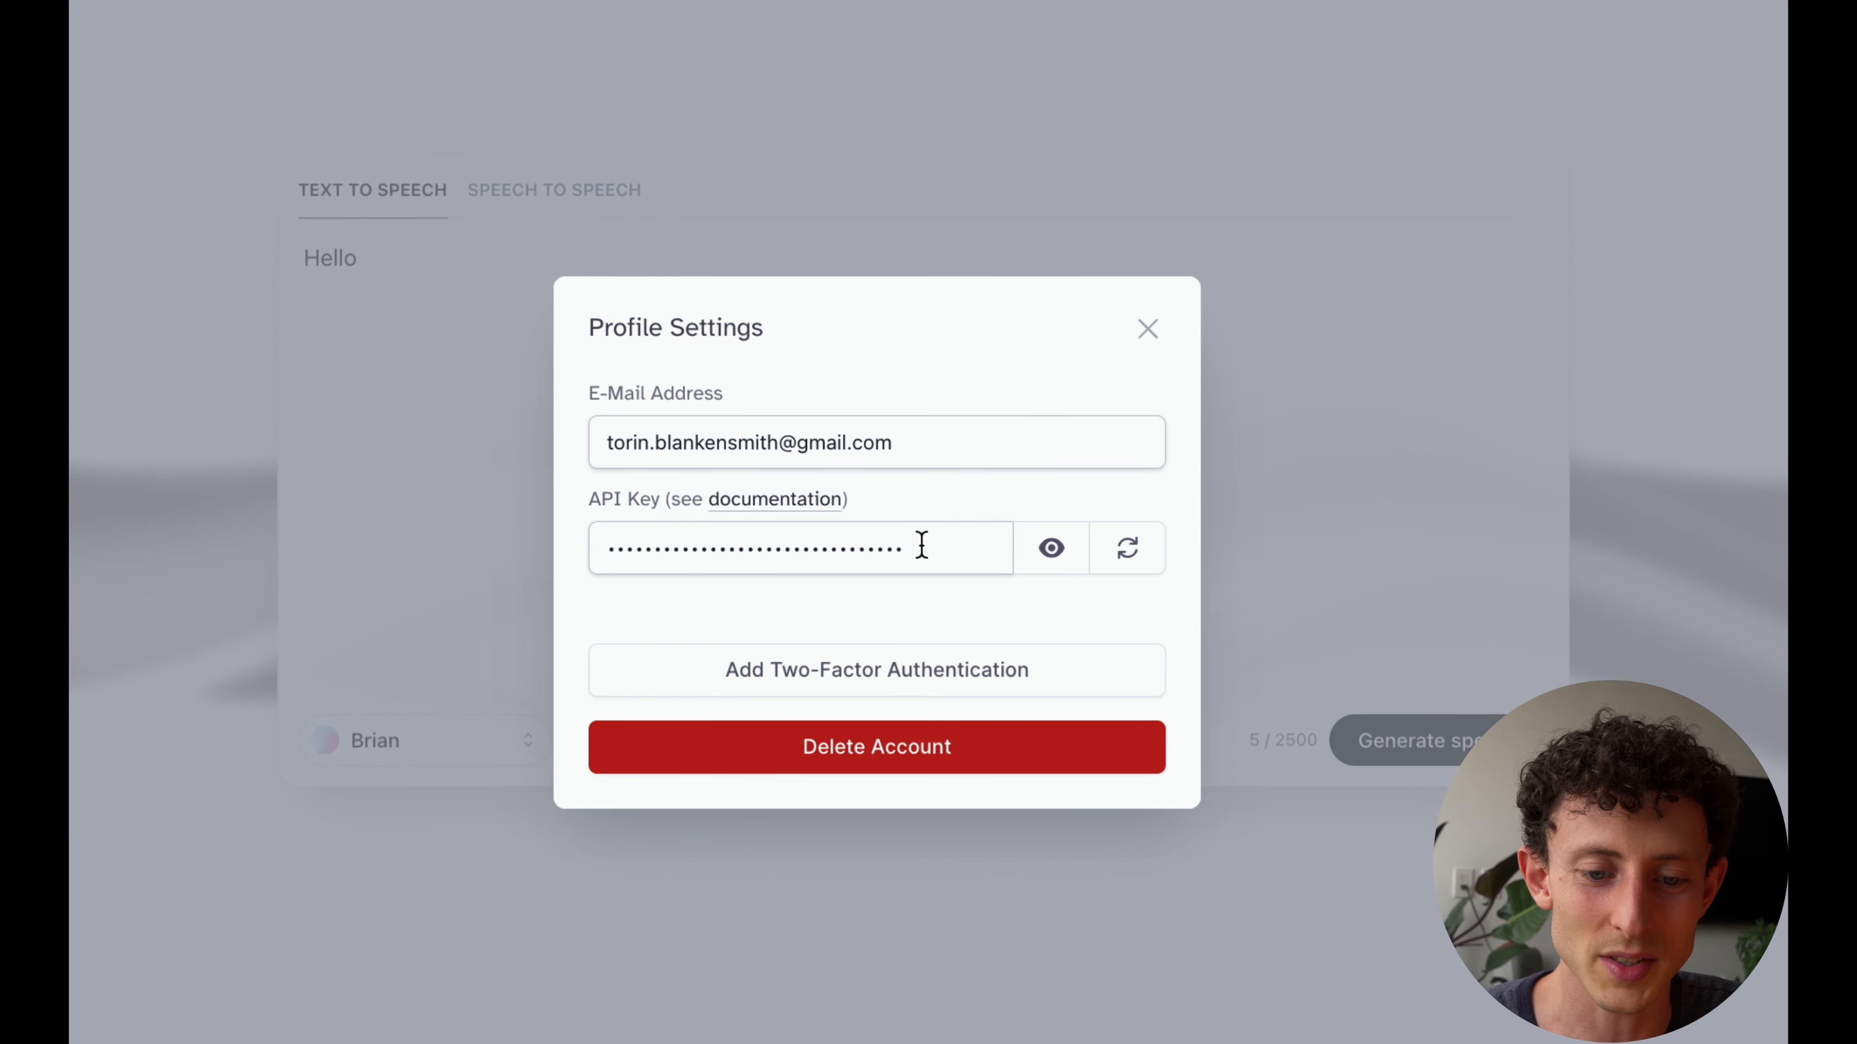
left_click_drag(921, 545, 526, 564)
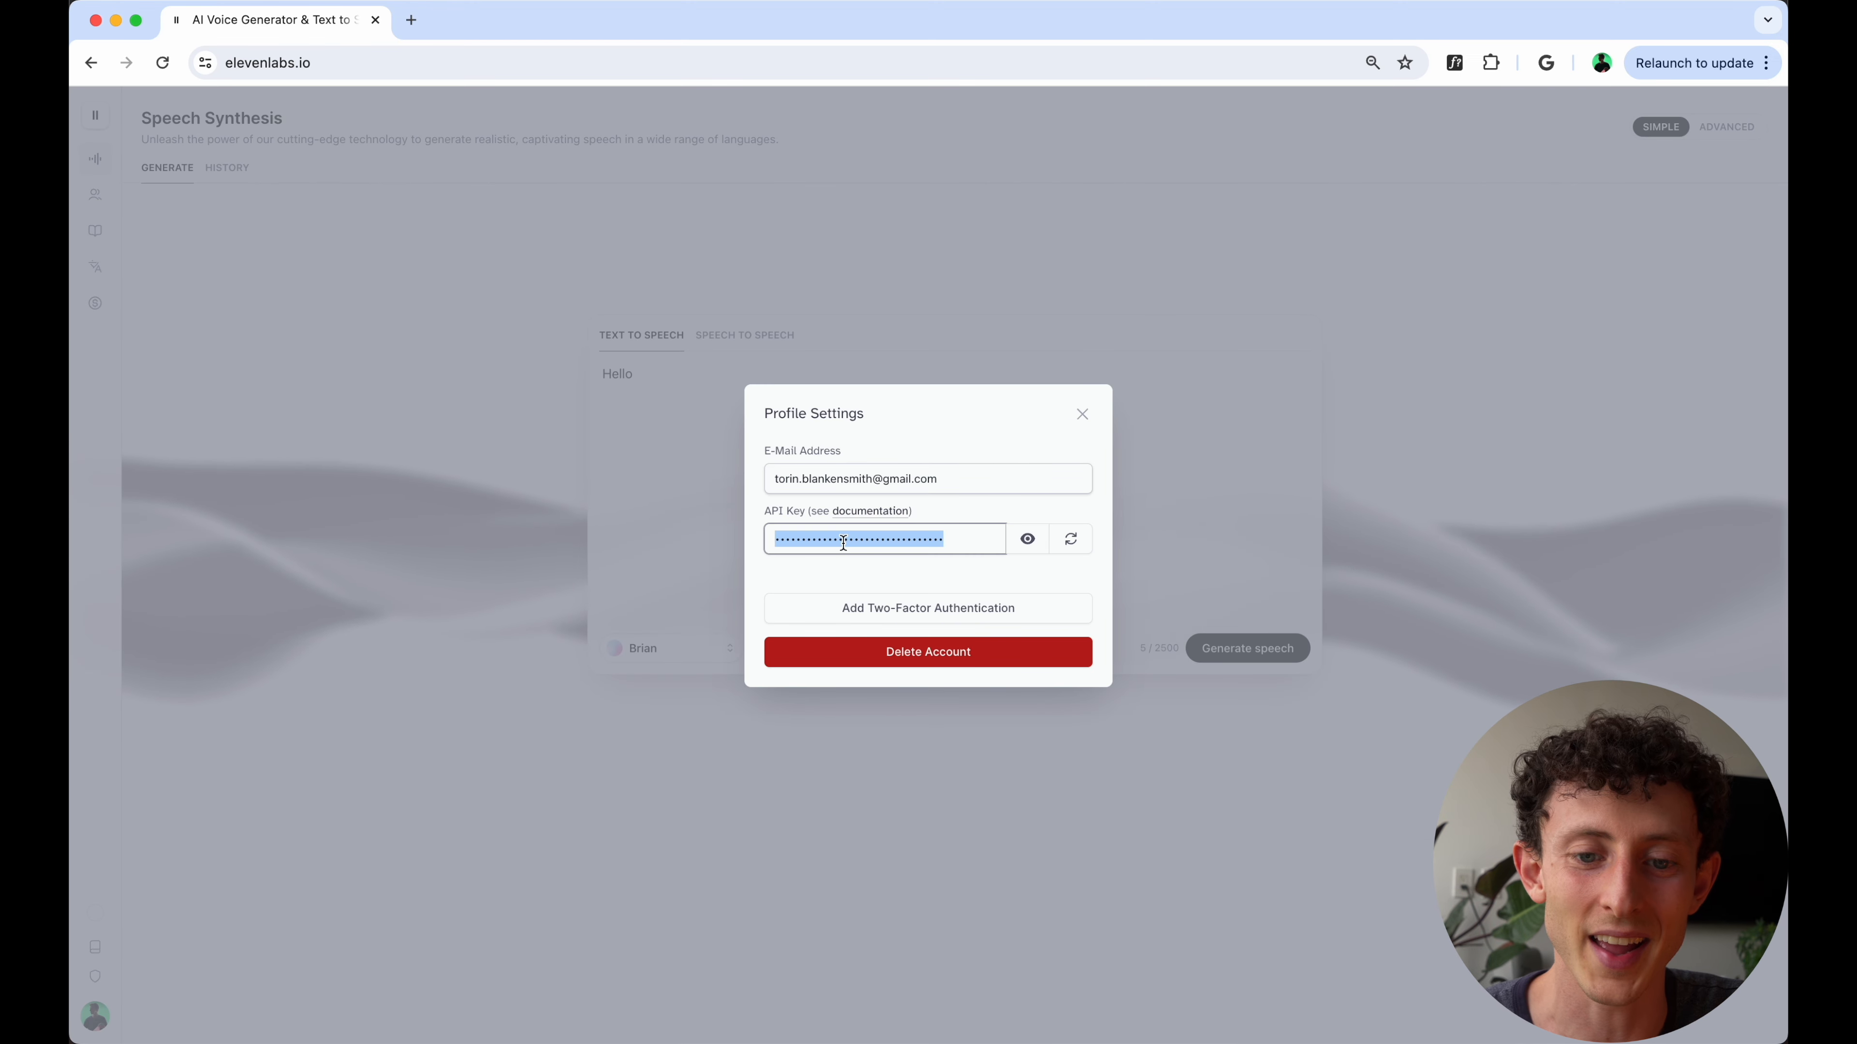
- Switch to the TouchDesigner project and show the parameters of the elevenlabs container in the Text to Speech group
key("ctrl+Up")
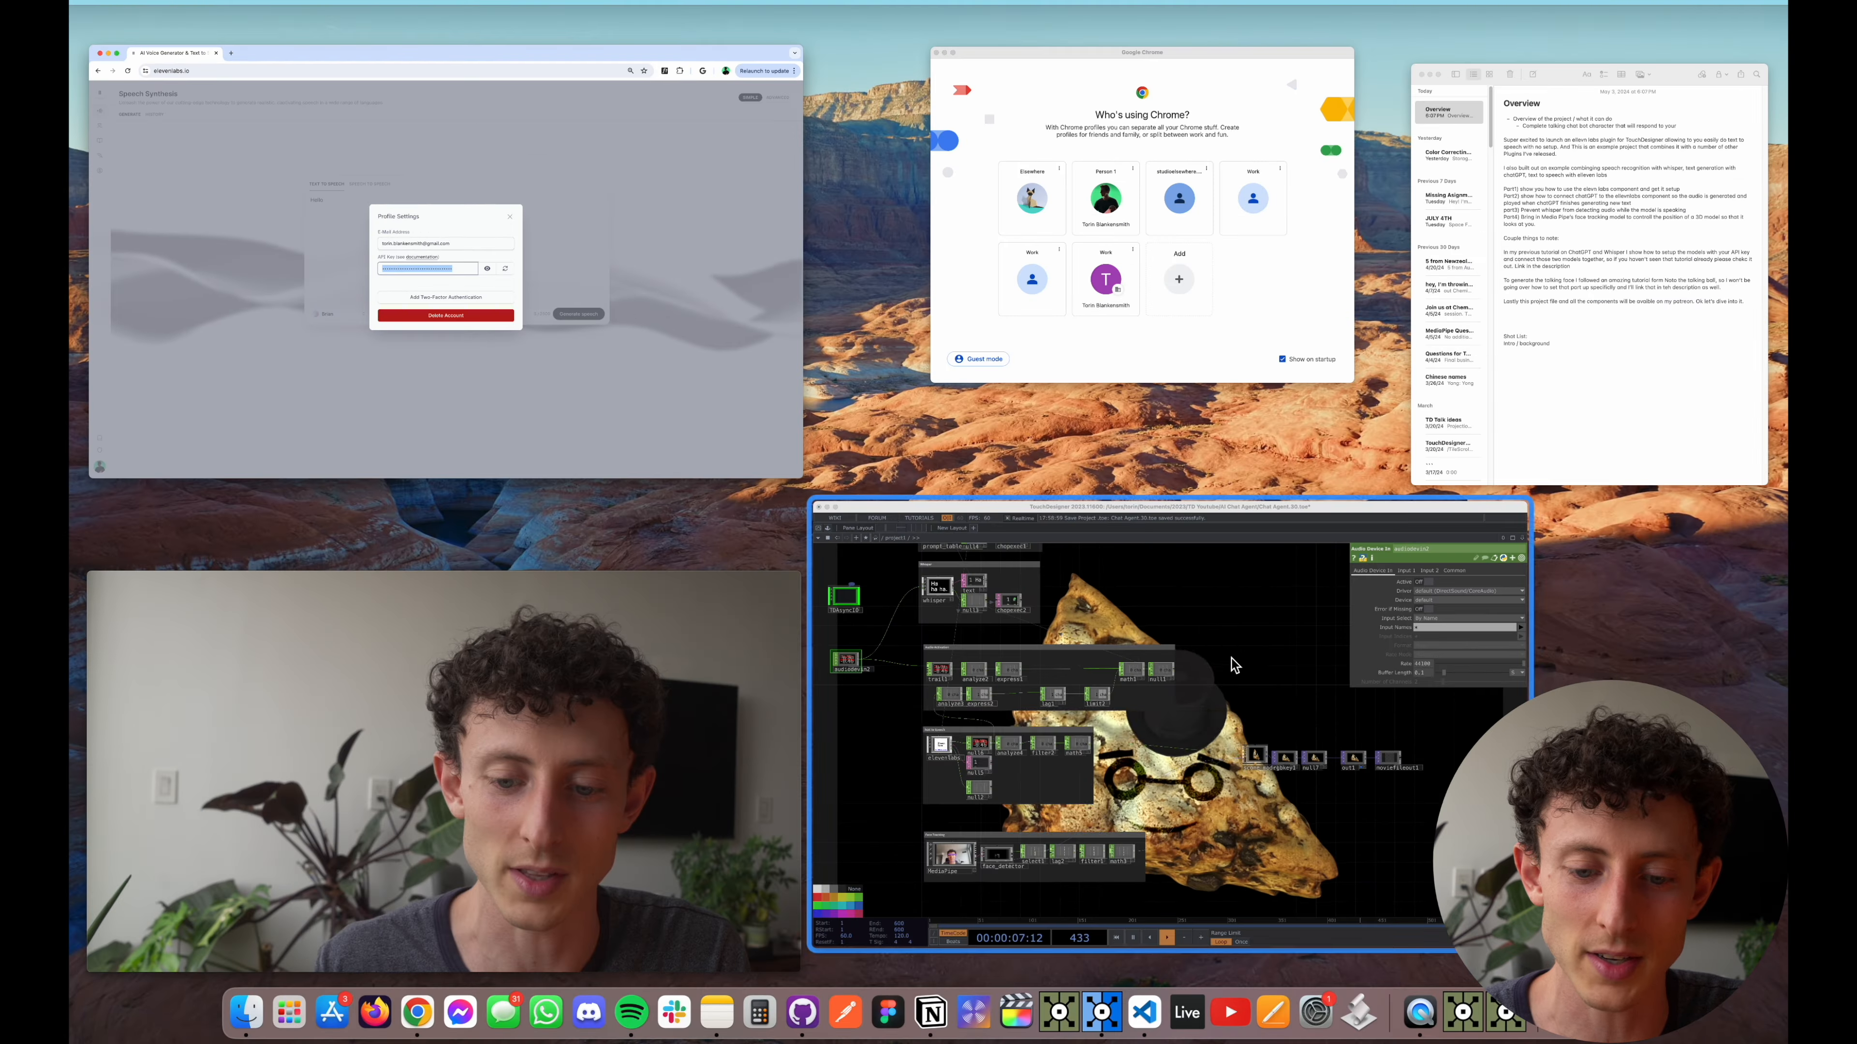
left_click(1234, 664)
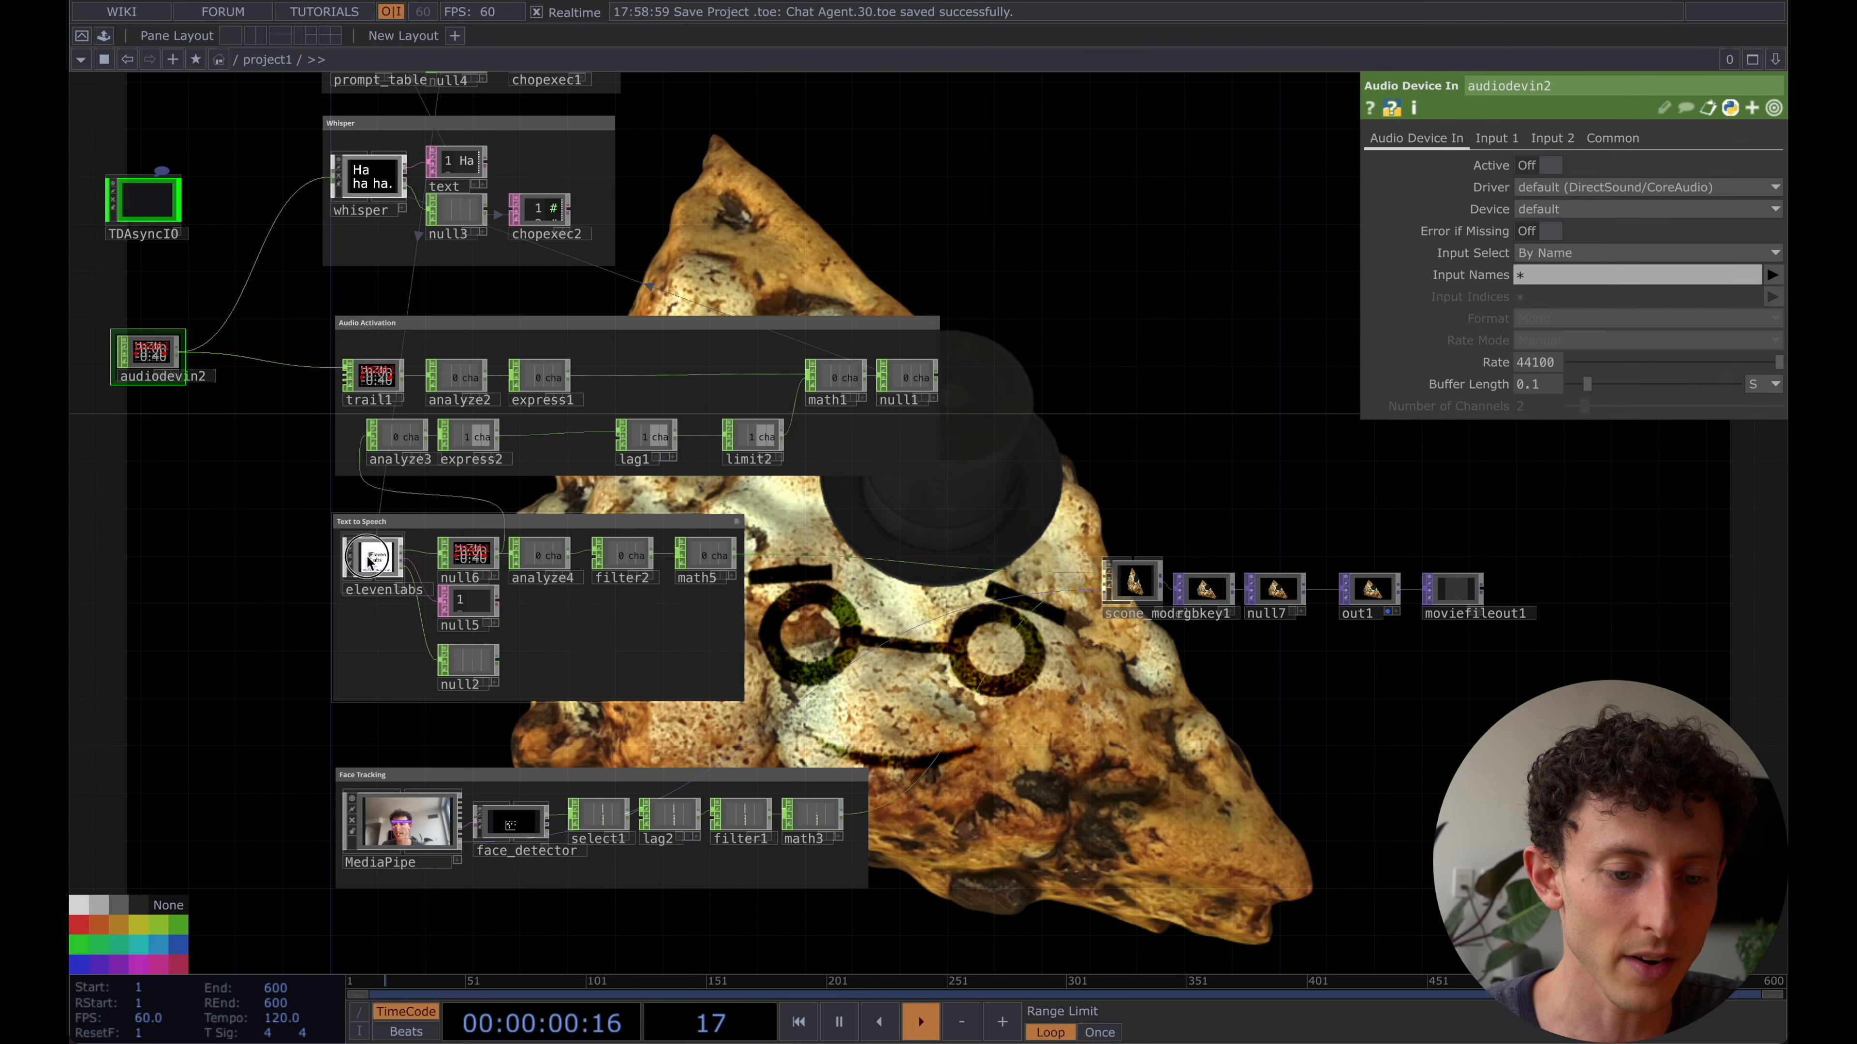
left_click(367, 562)
scroll(367, 562, "up", 5)
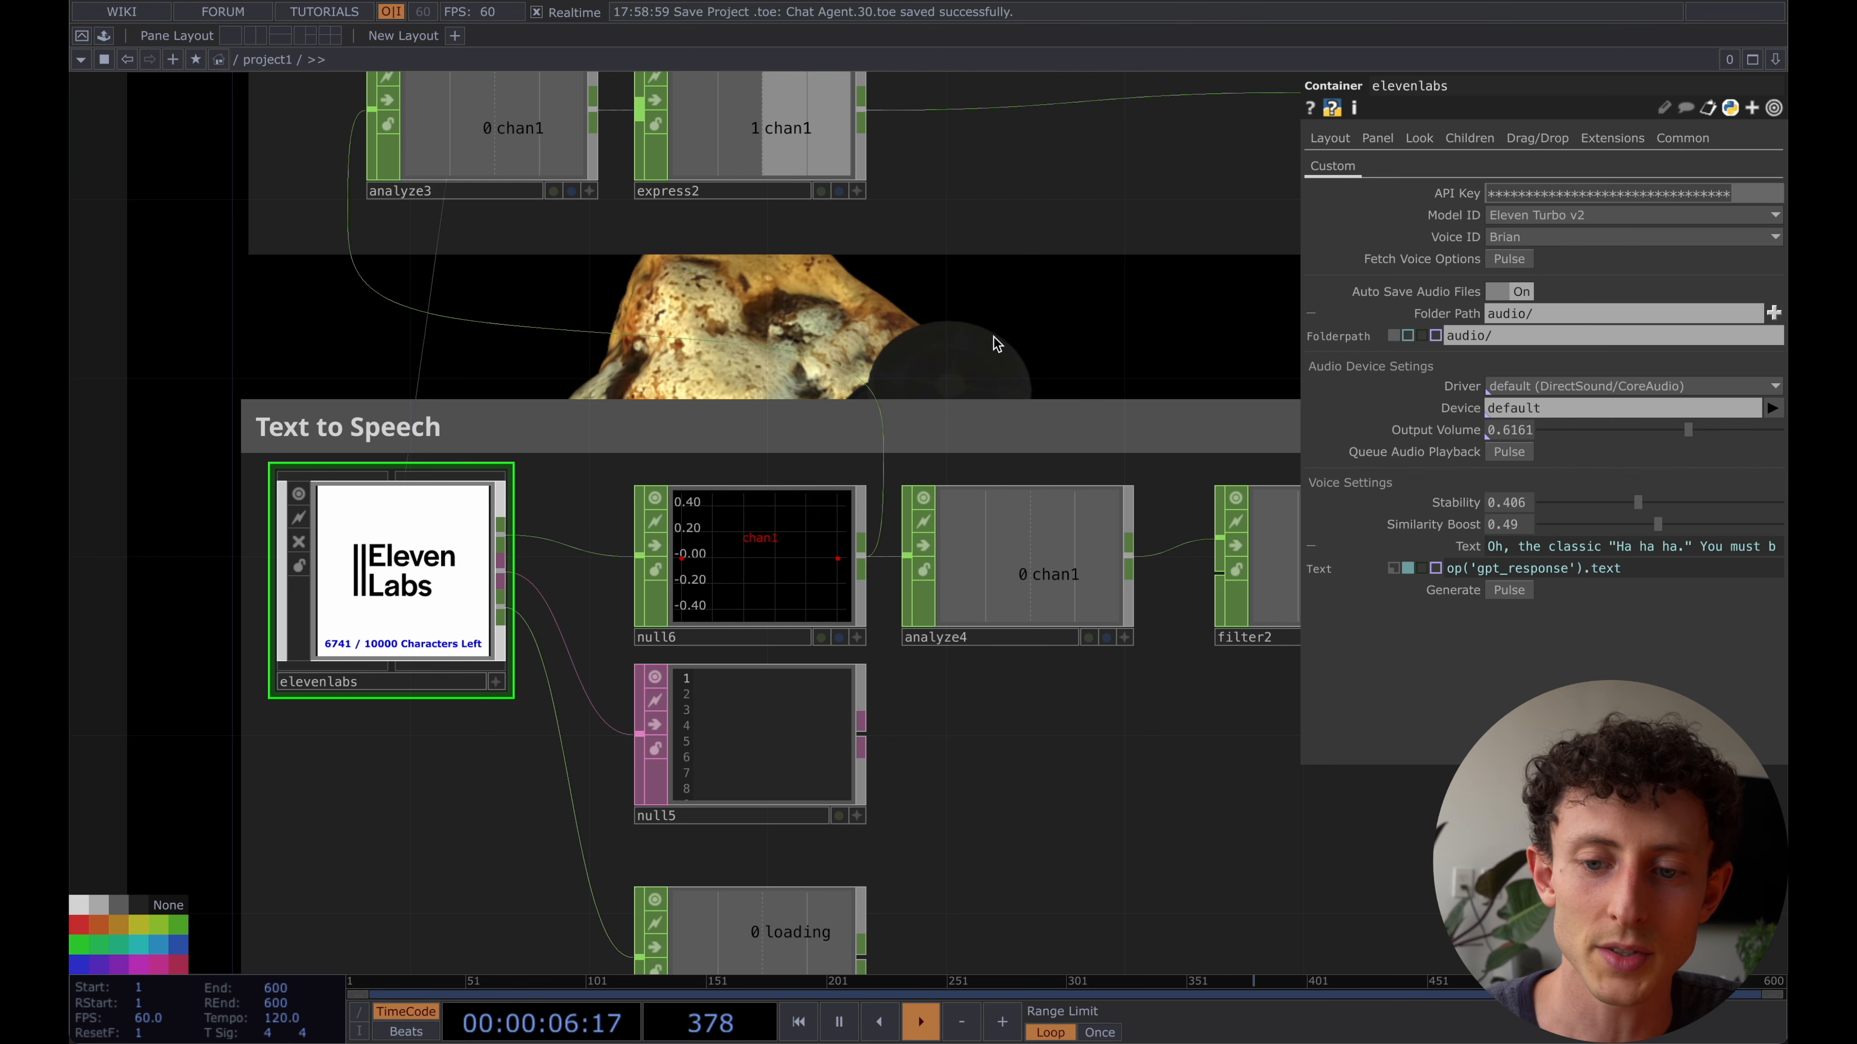
left_click_drag(971, 344, 1075, 327)
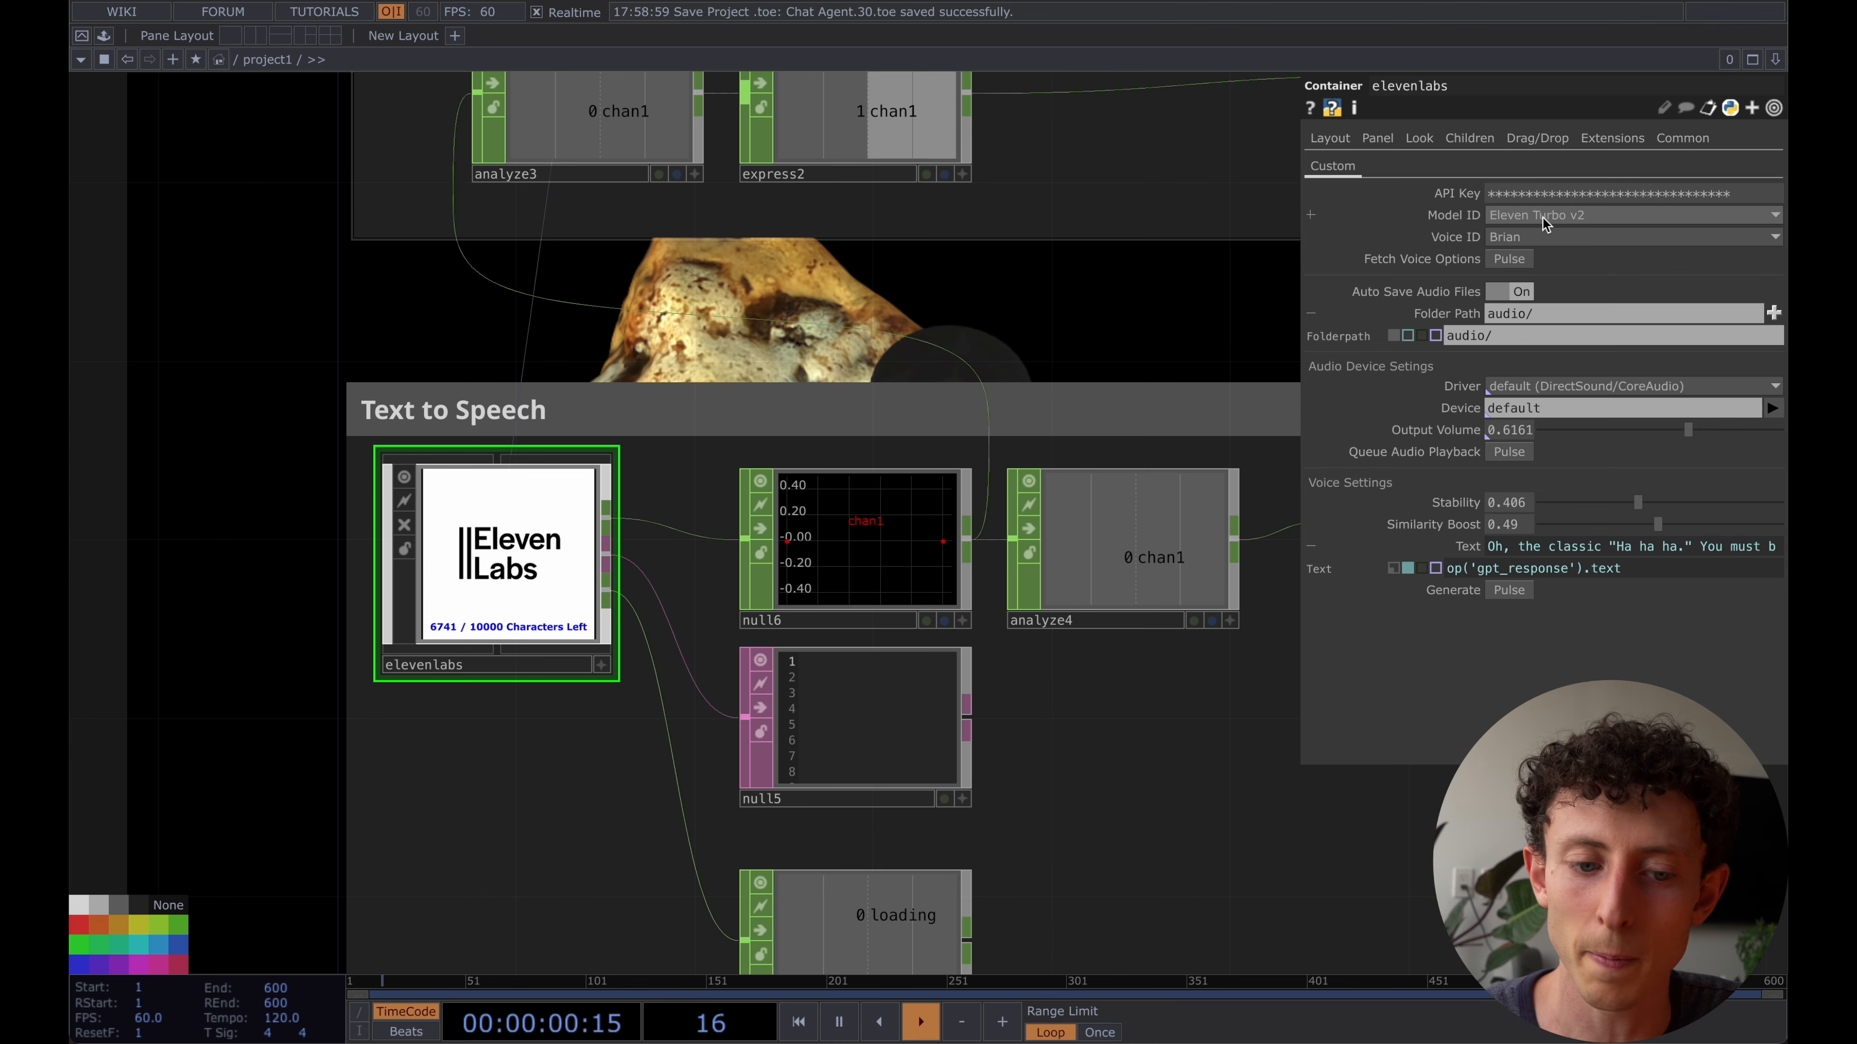
- Examine the Model ID and Voice ID options offered by the elevenlabs container
left_click(1544, 220)
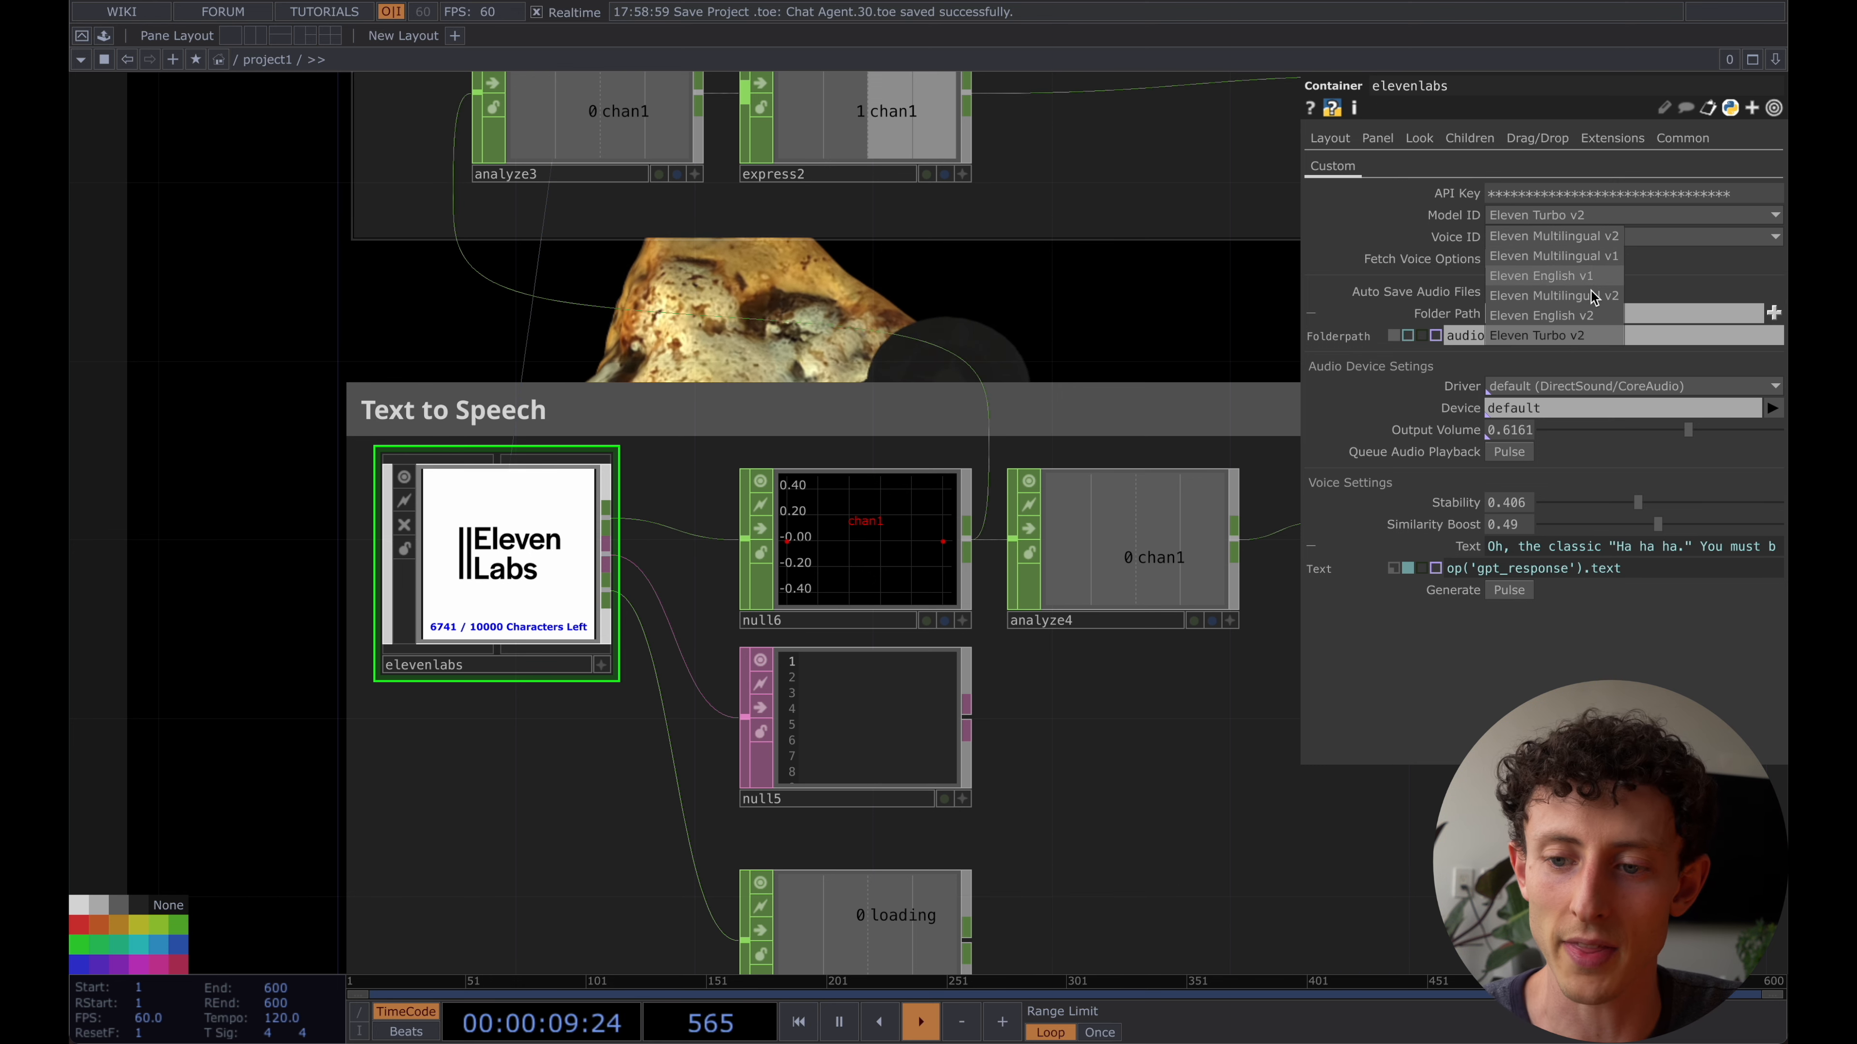
left_click(1386, 229)
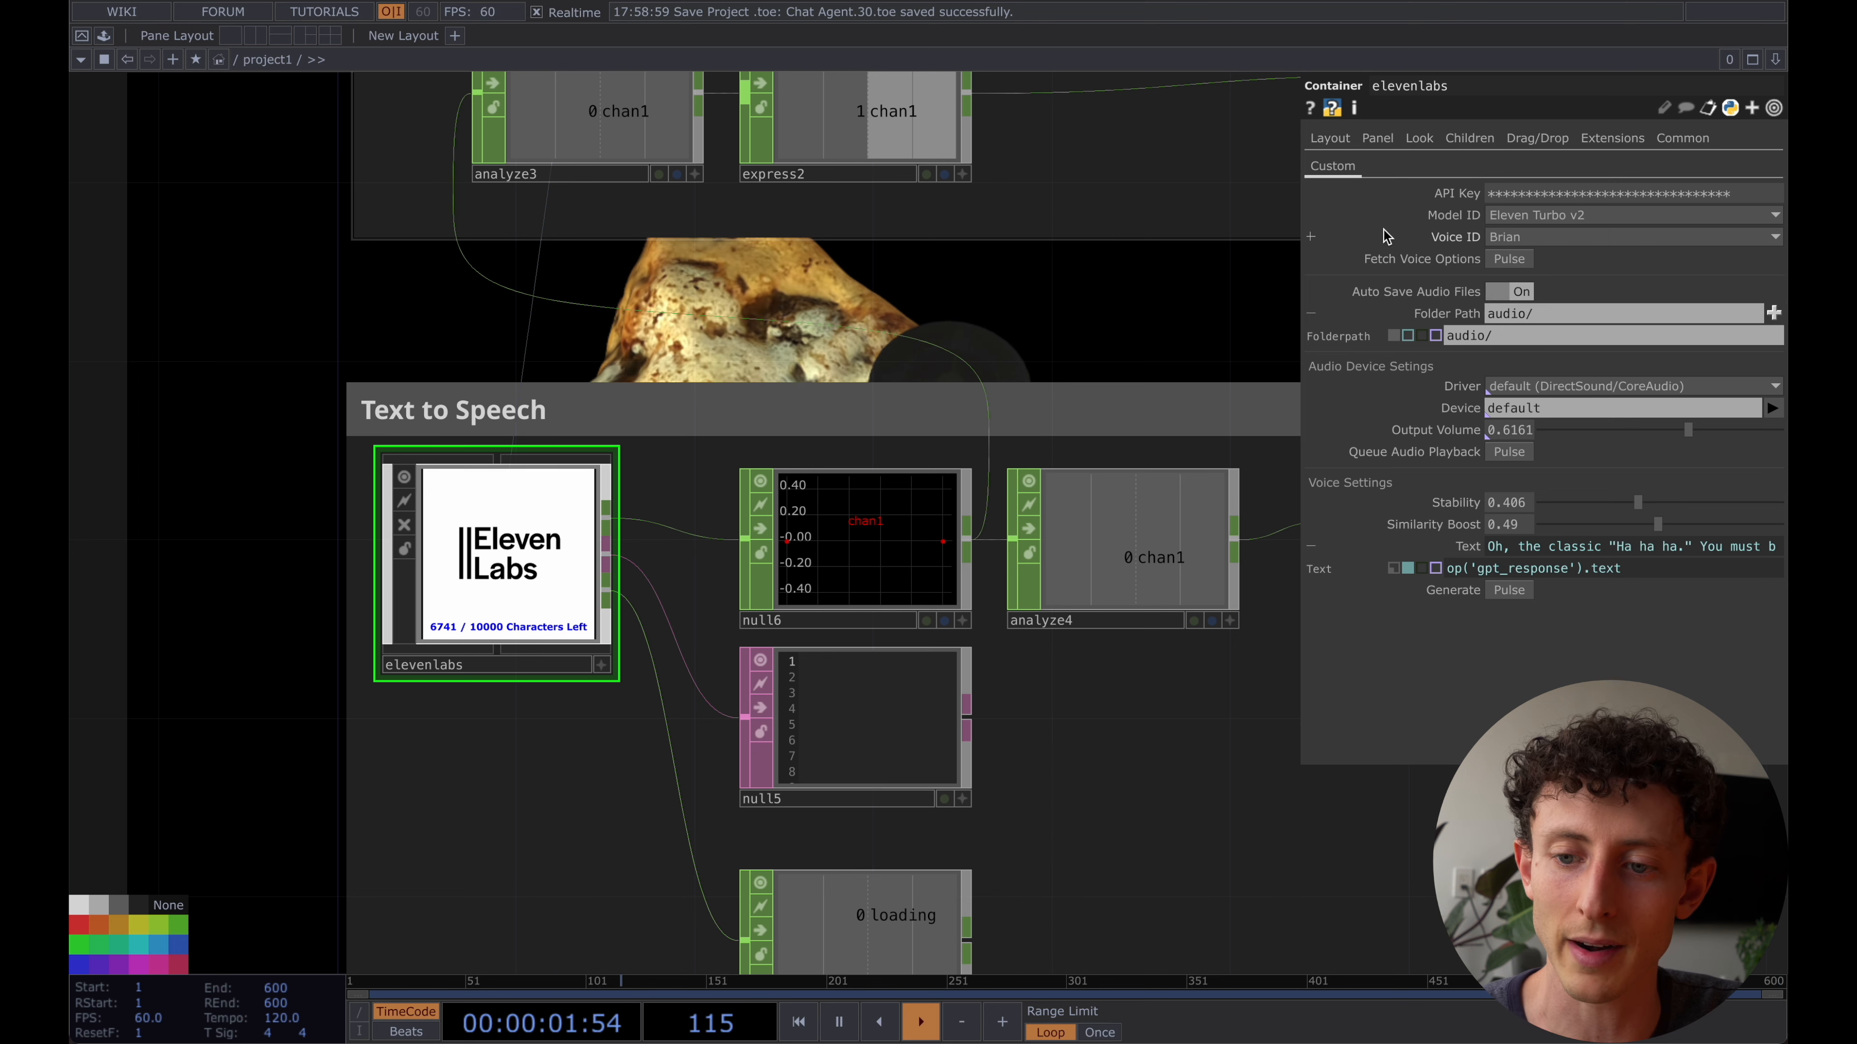
left_click(1579, 238)
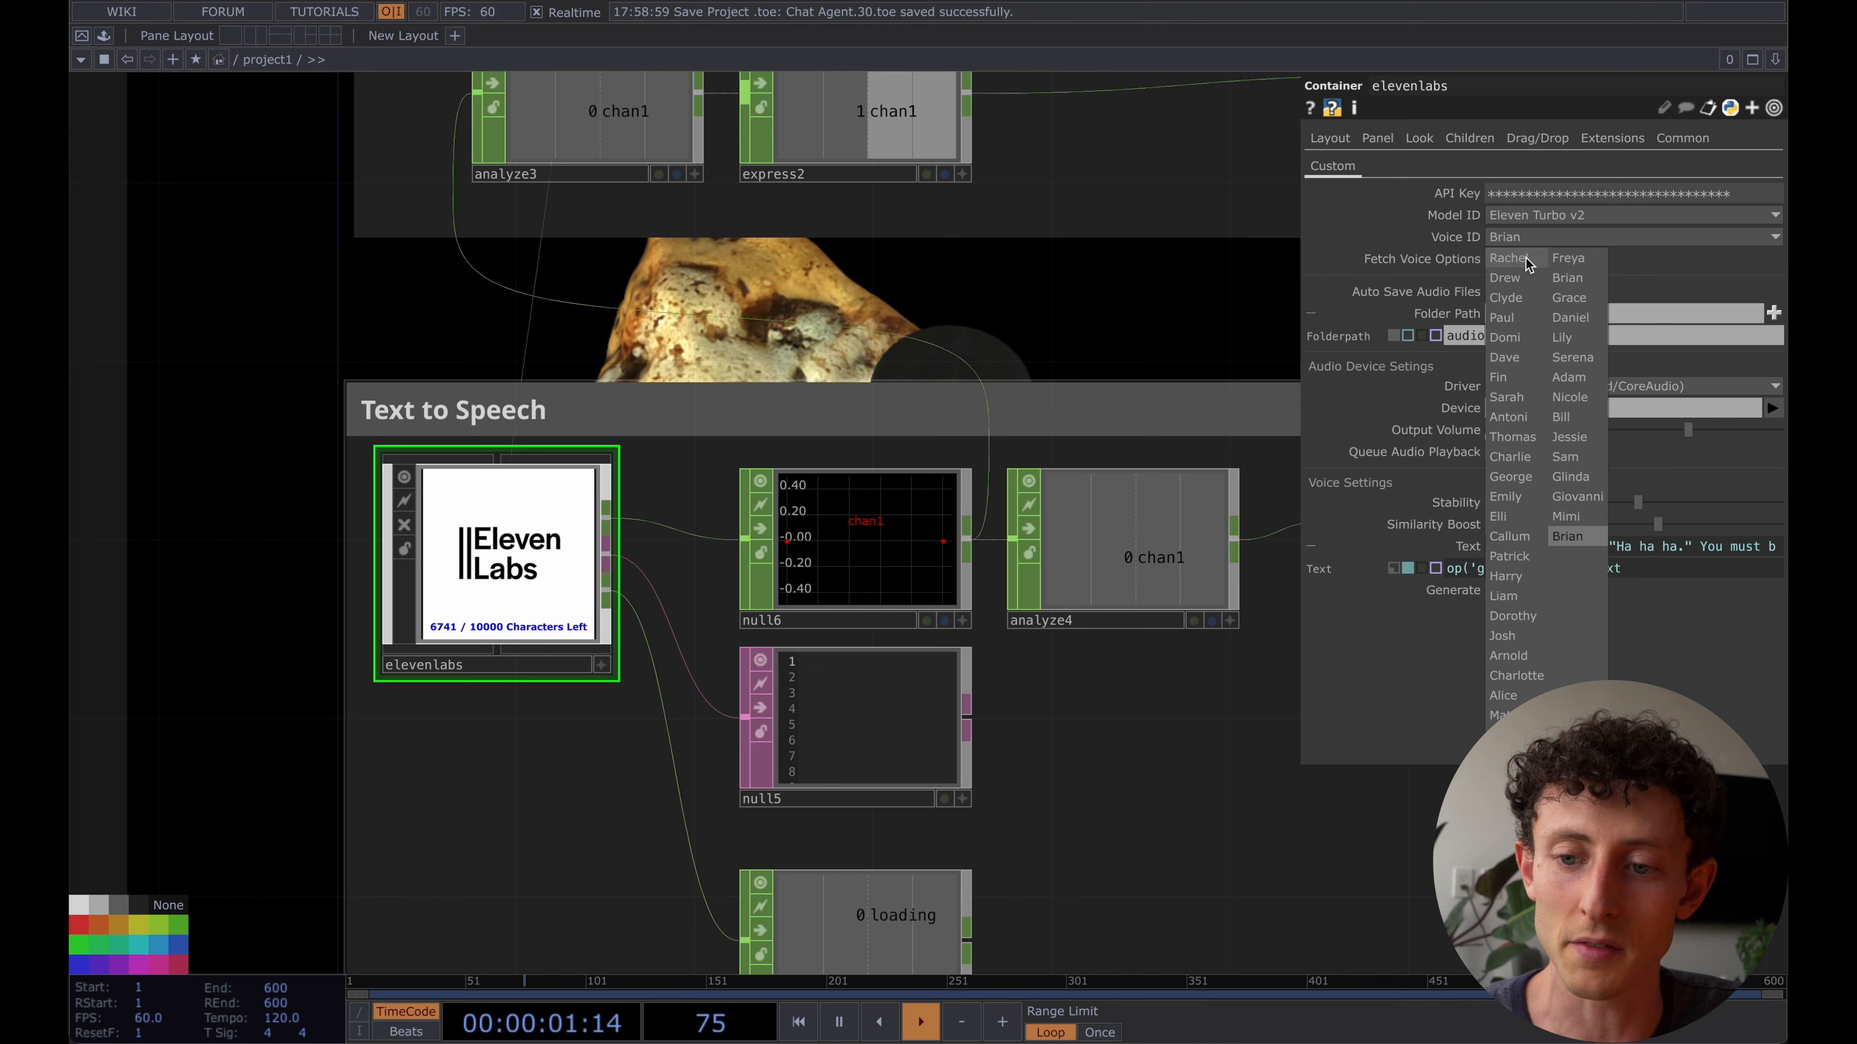
left_click(1504, 249)
left_click(1504, 241)
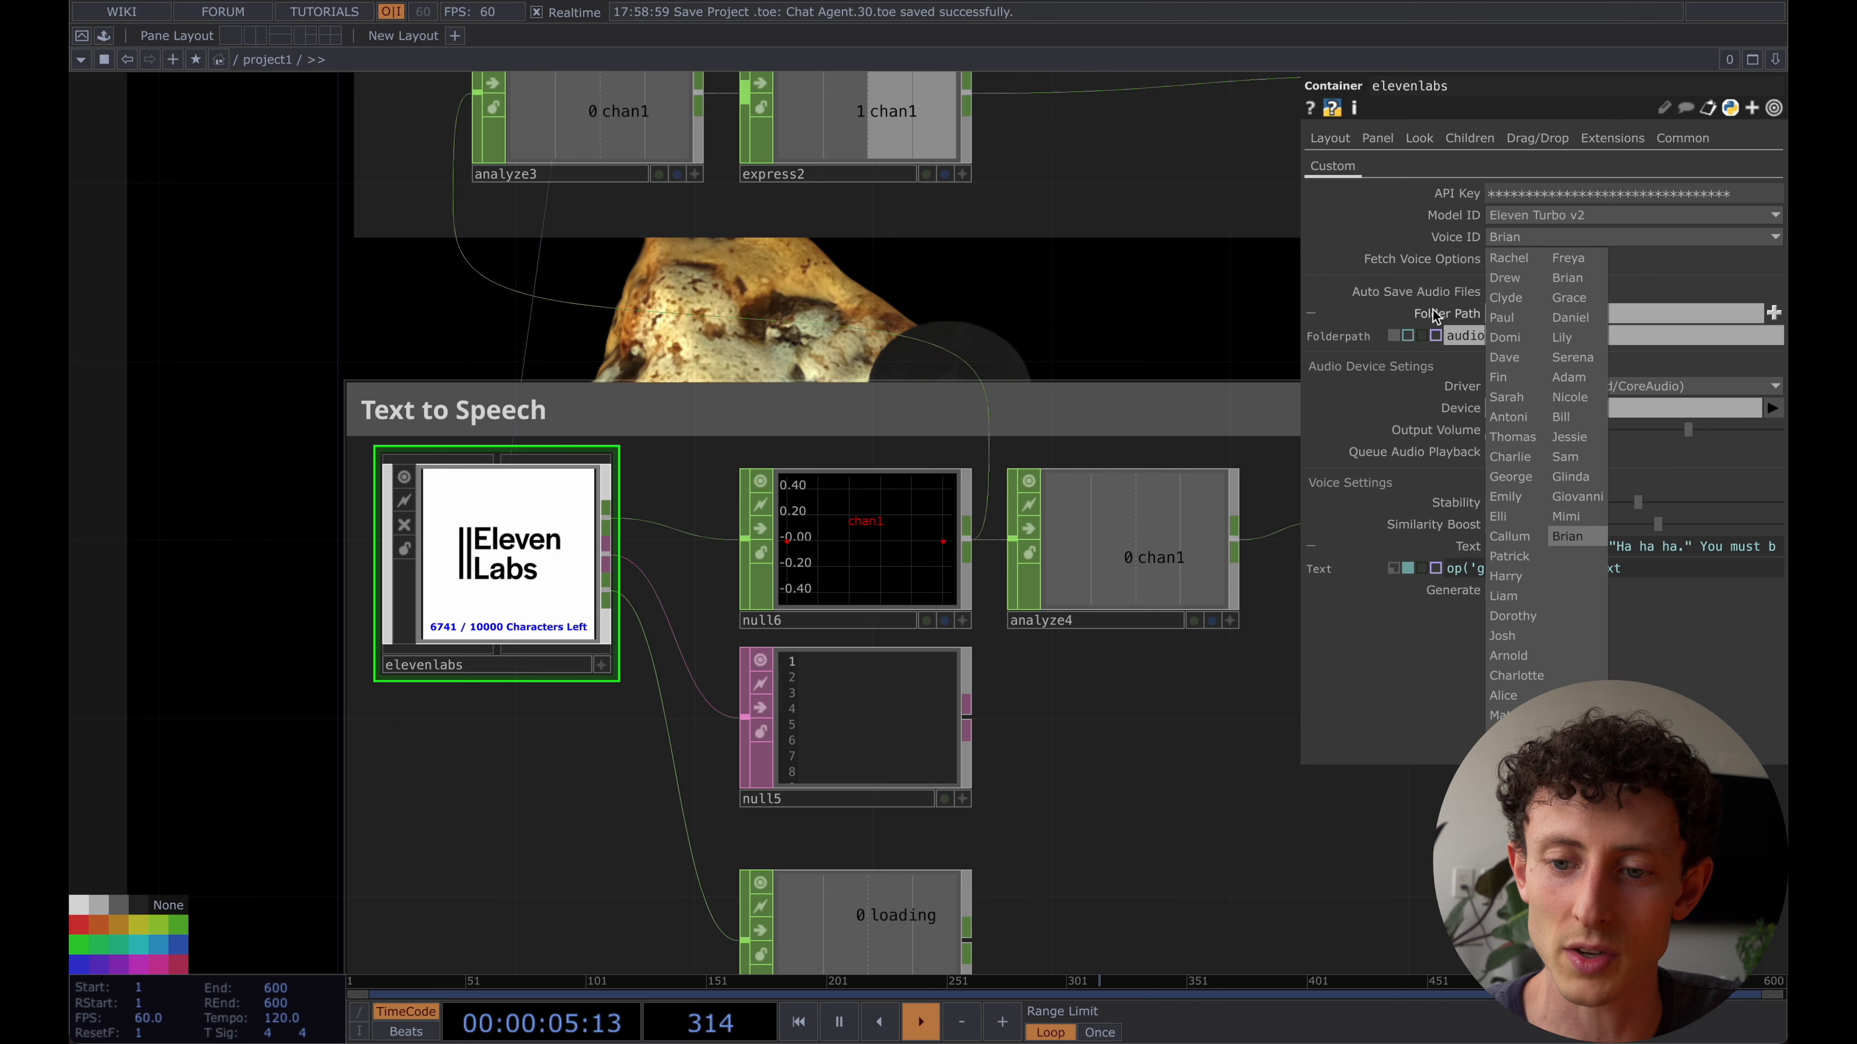
left_click(1408, 257)
- Fetch the voice options for the elevenlabs container and set its Model ID to Eleven Turbo v2
left_click(1508, 262)
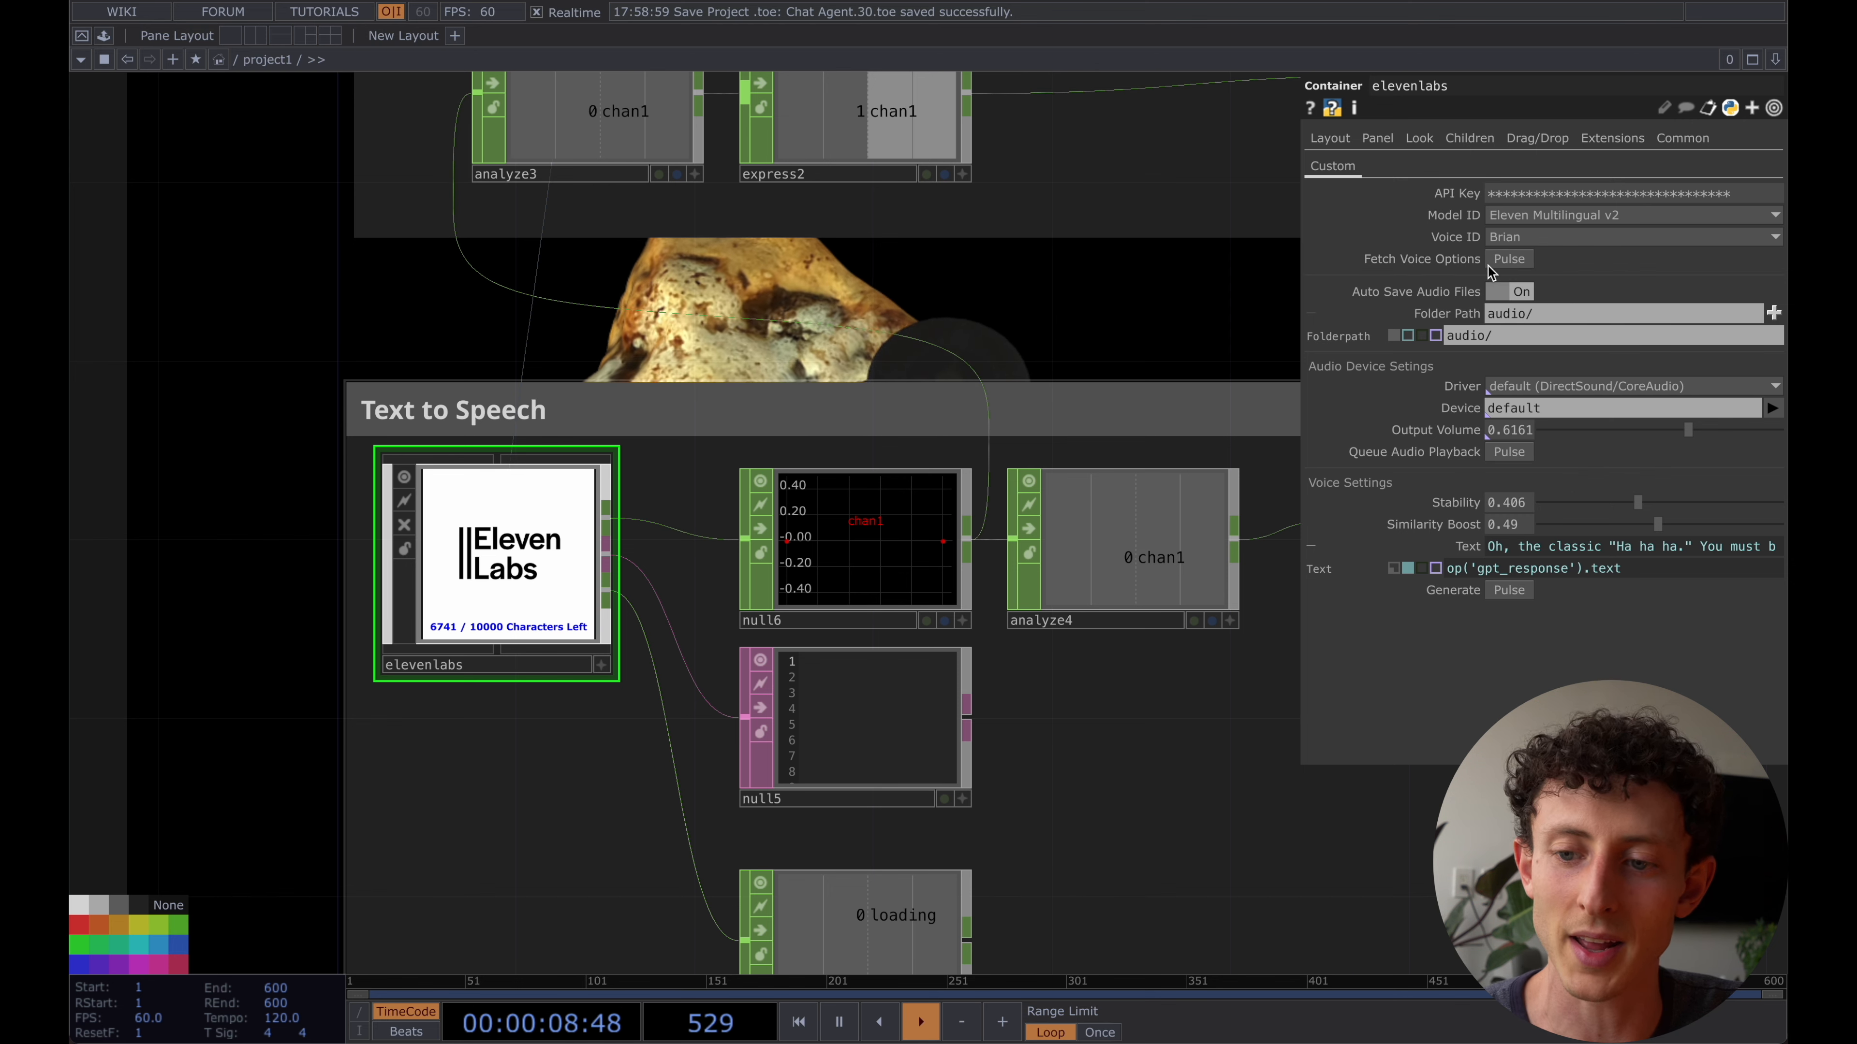
left_click(1531, 218)
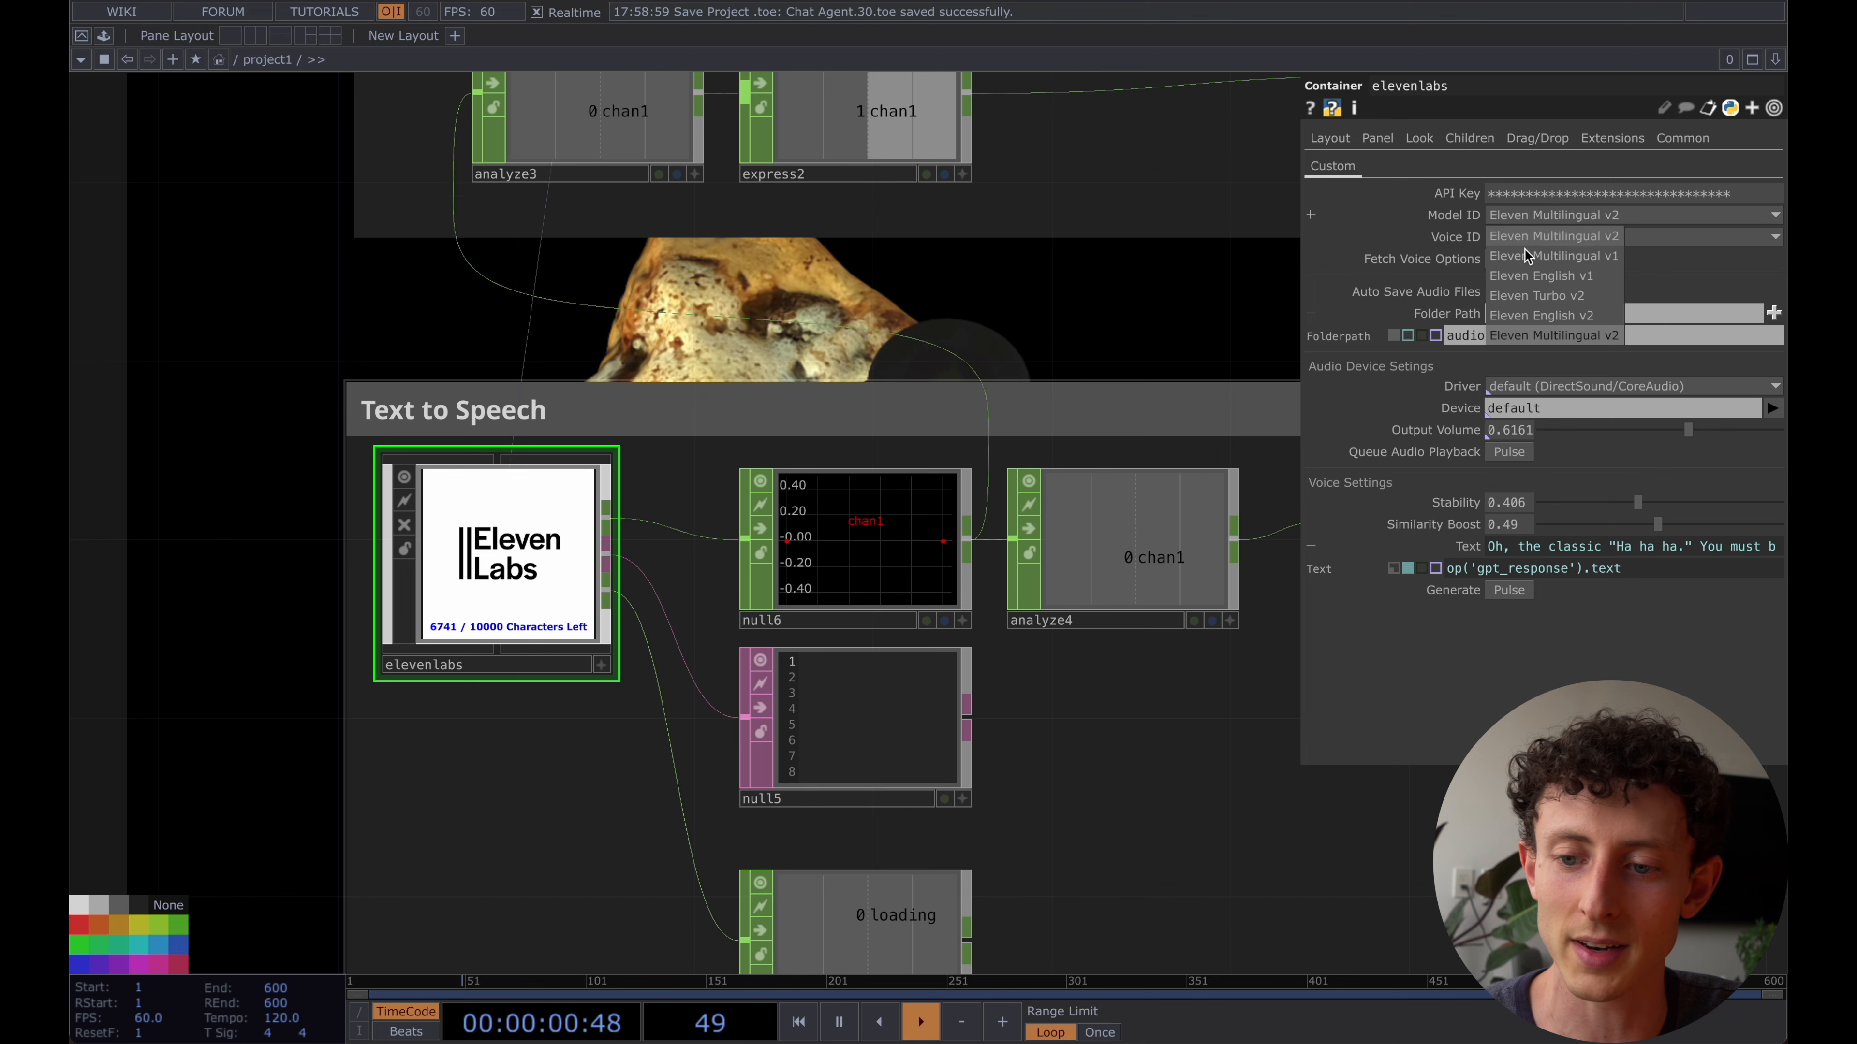
left_click(1598, 296)
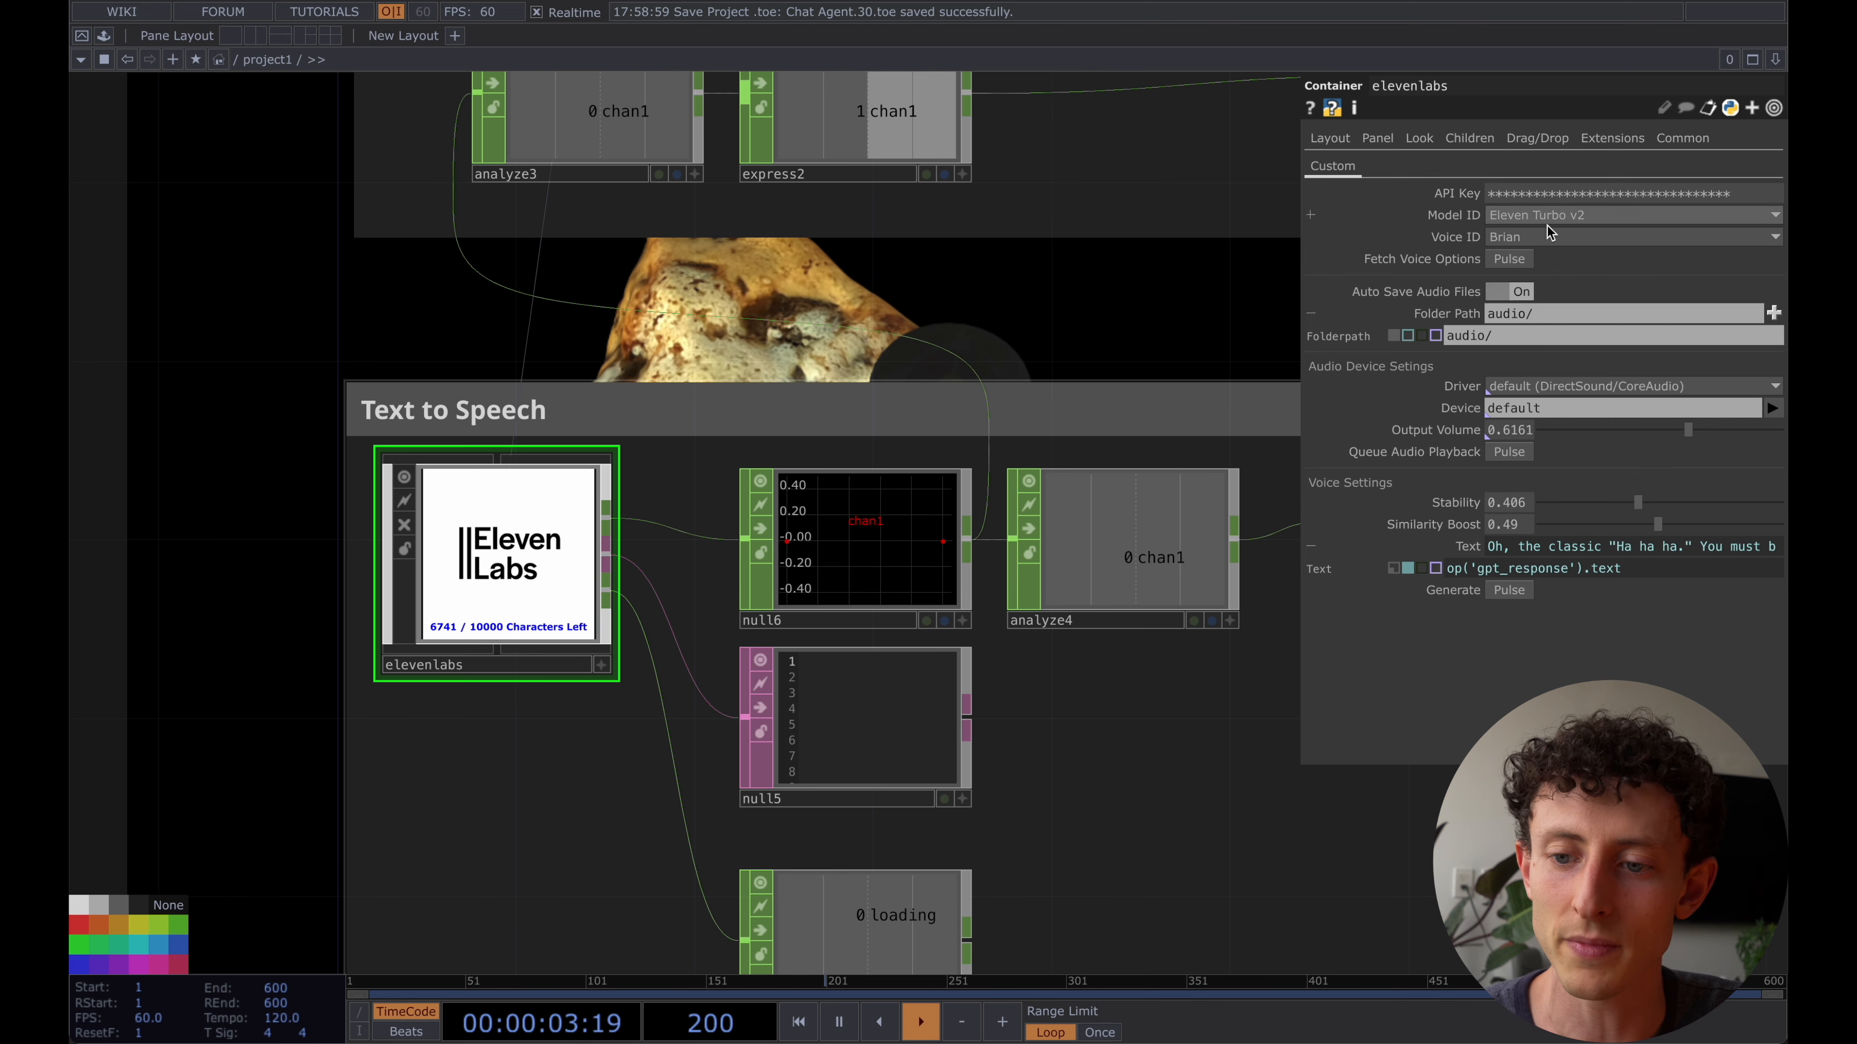
left_click(1601, 239)
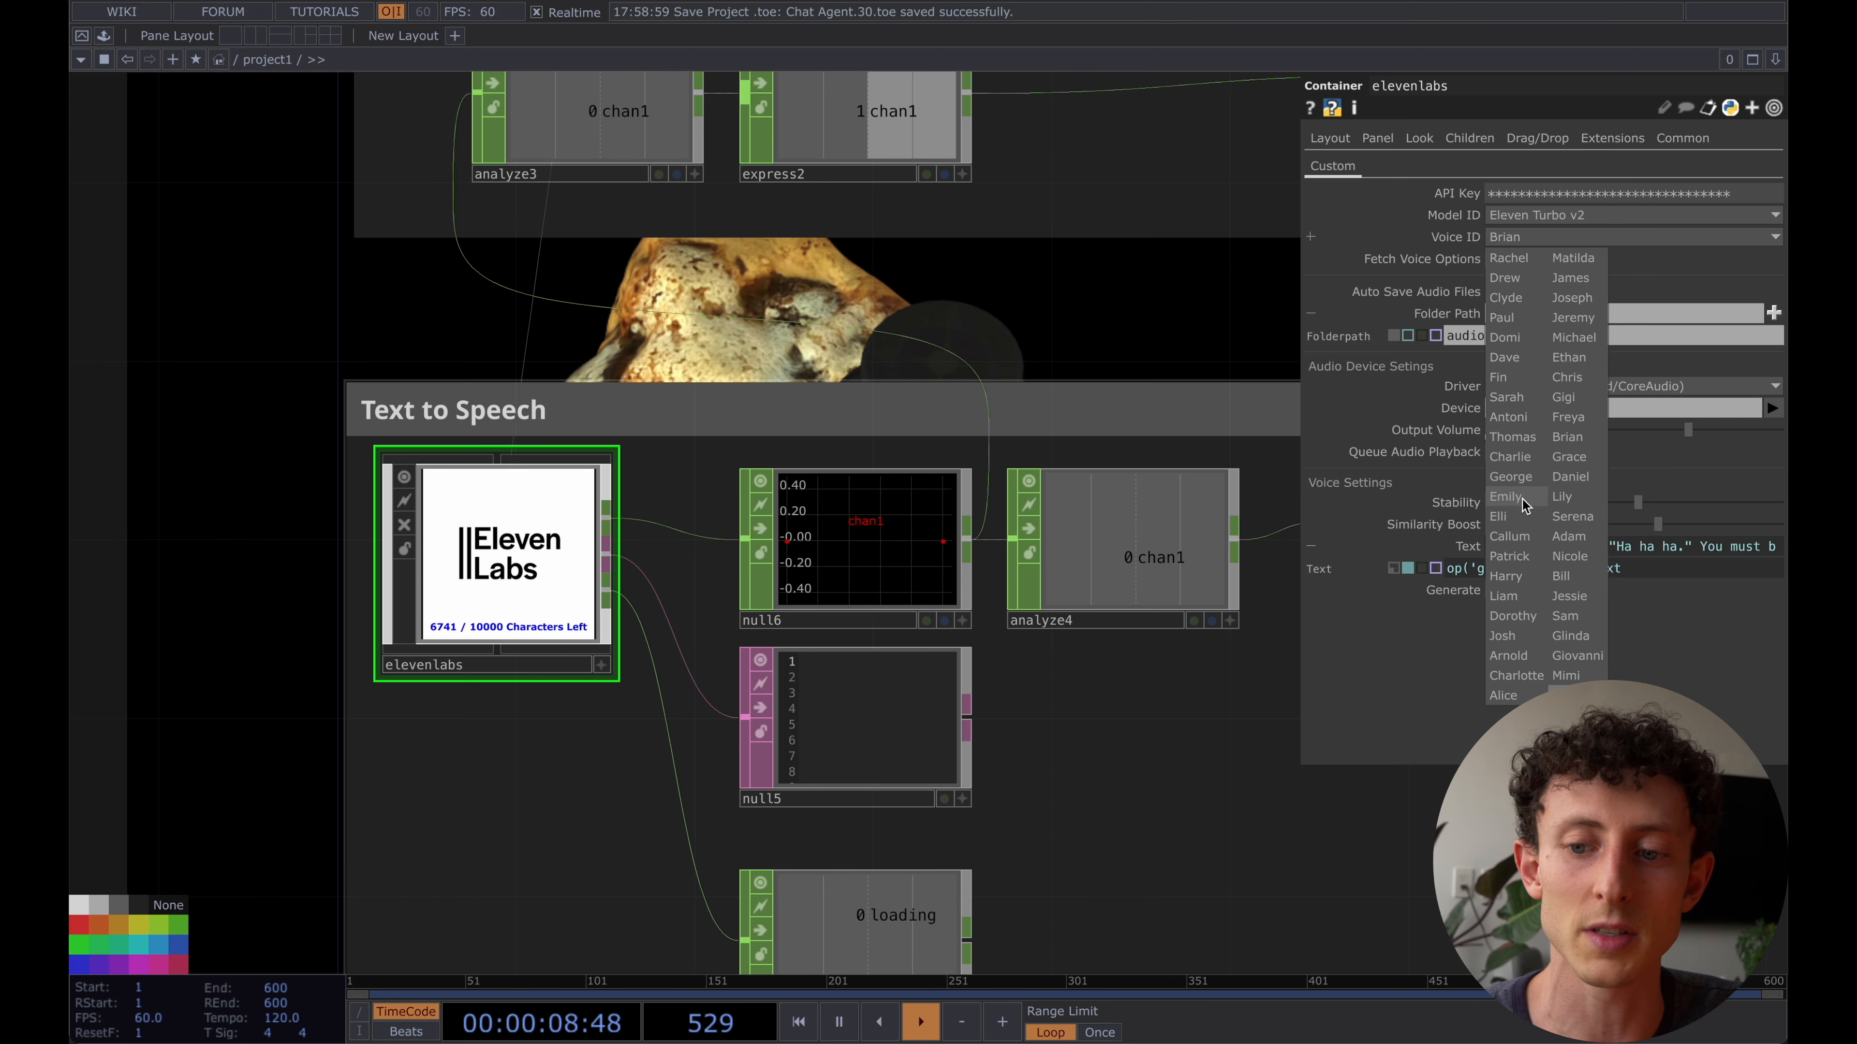
left_click(1445, 259)
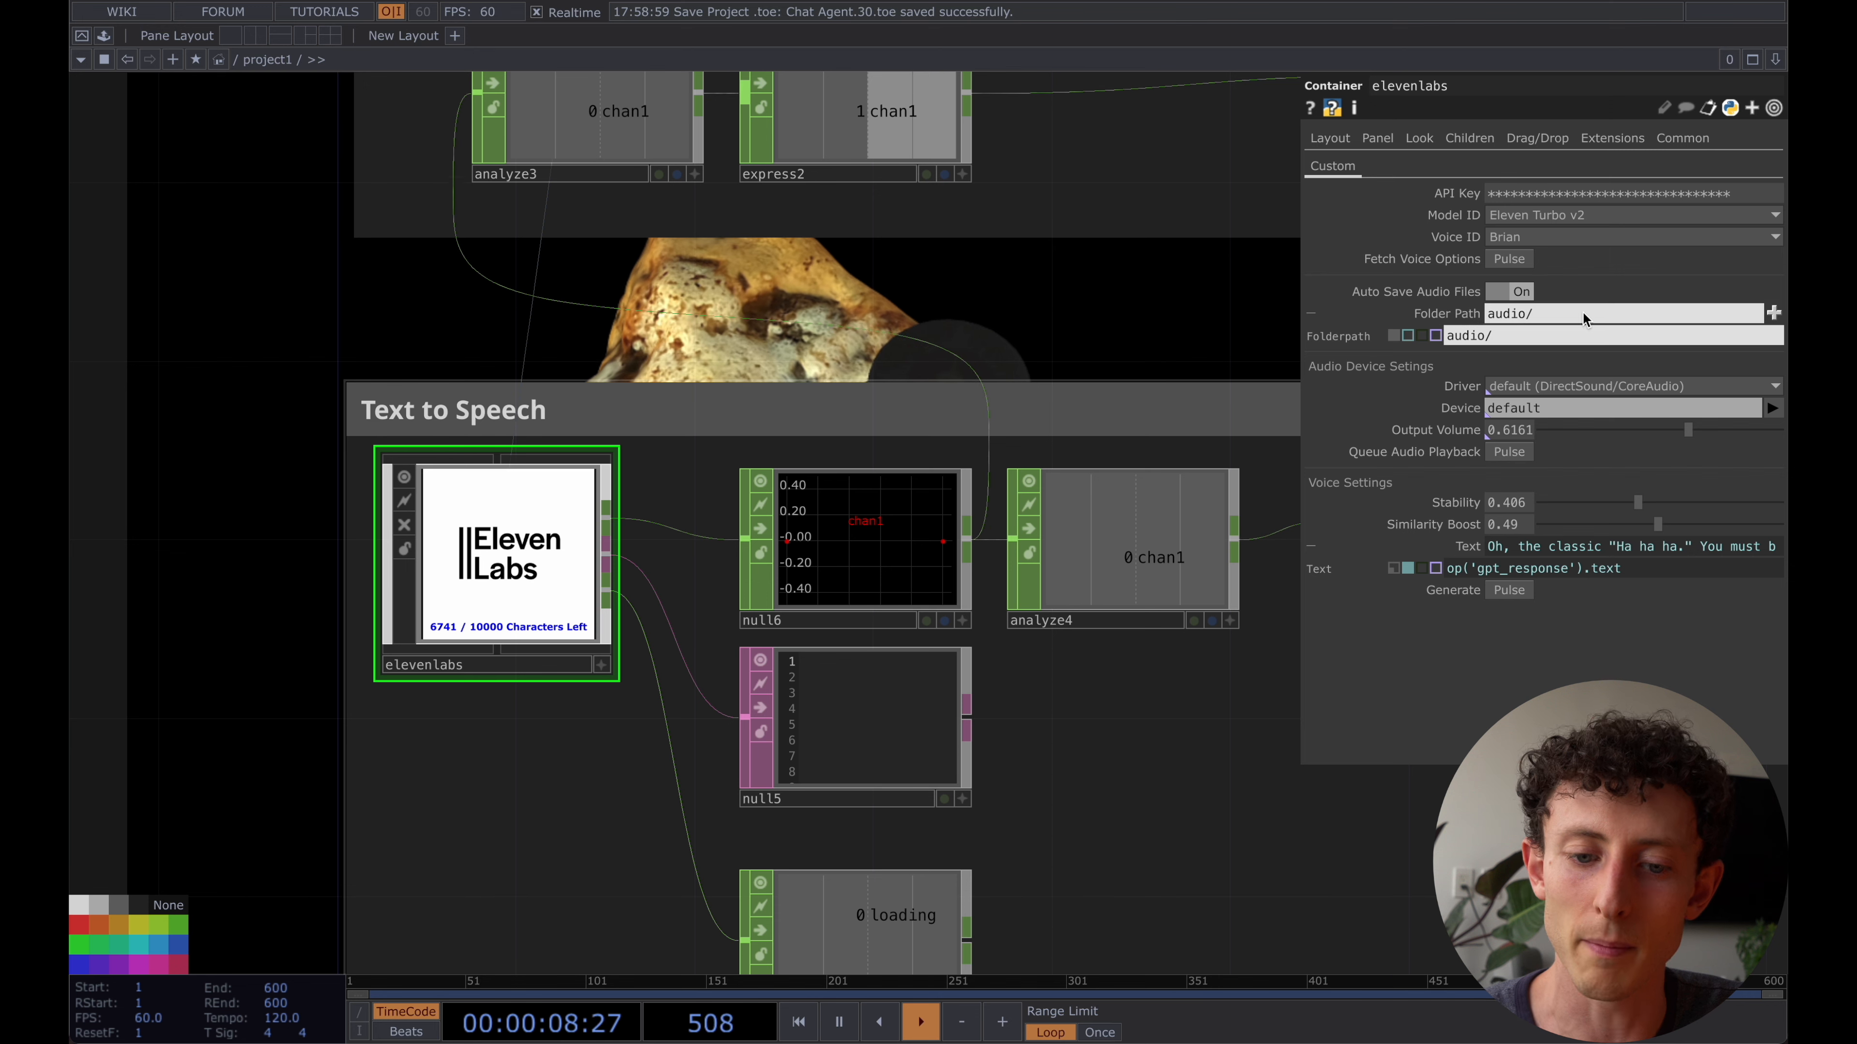
- Switch to Finder and show the audio folder in the AI Chat Agent project folder under Documents, 2023, TD Youtube
mouse_move(374, 996)
left_click(246, 1012)
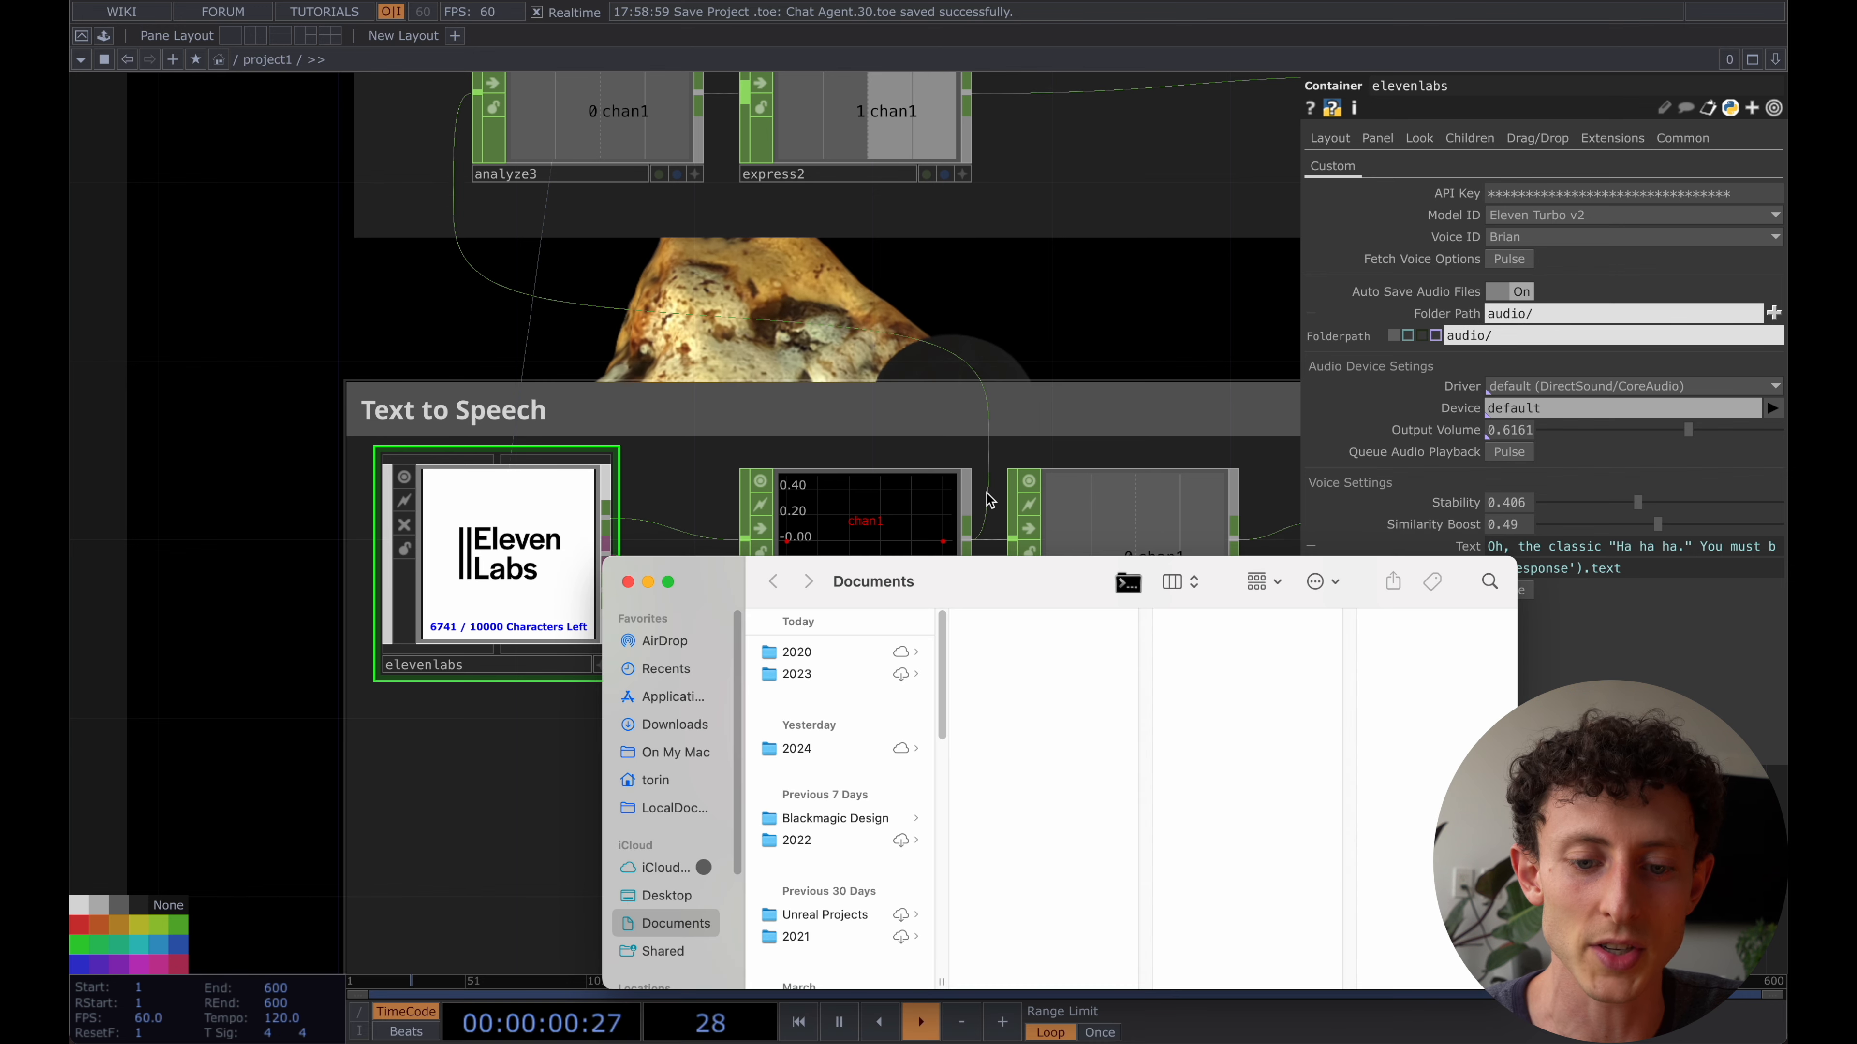
left_click(852, 674)
key("Right")
key("Right")
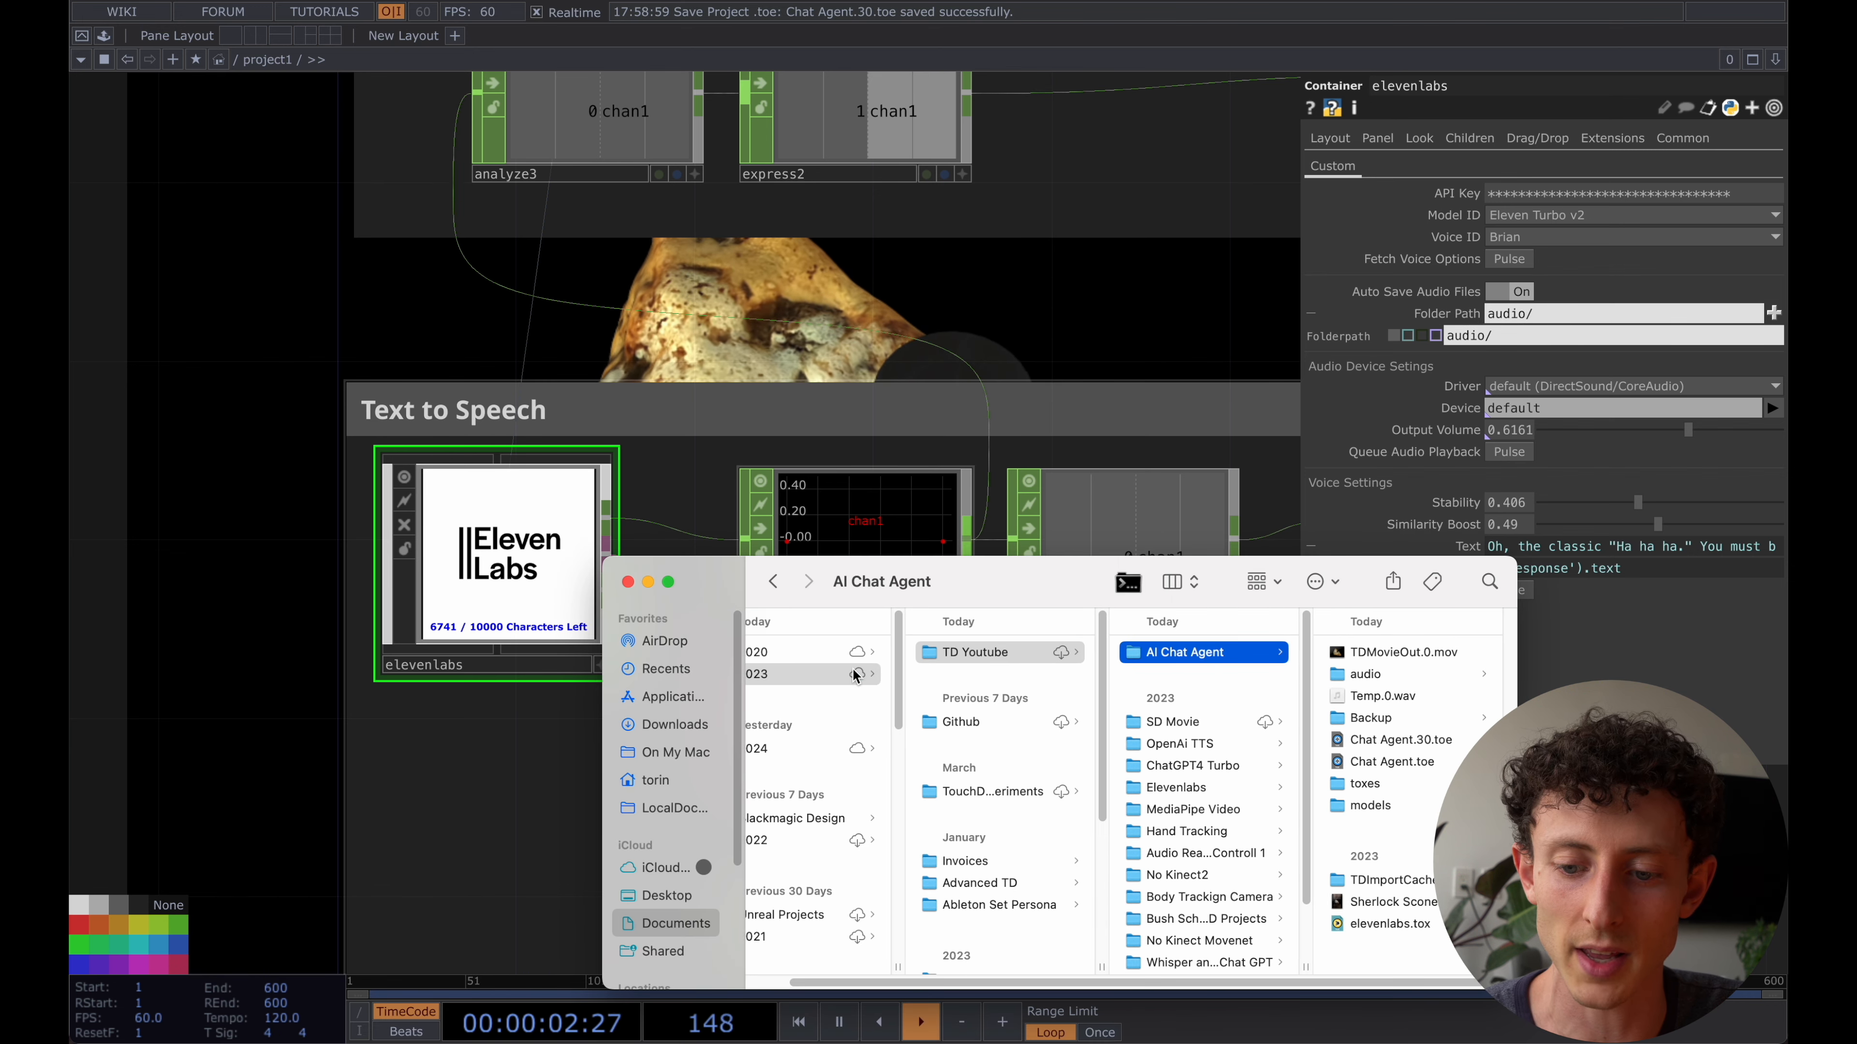
left_click_drag(1004, 585, 744, 411)
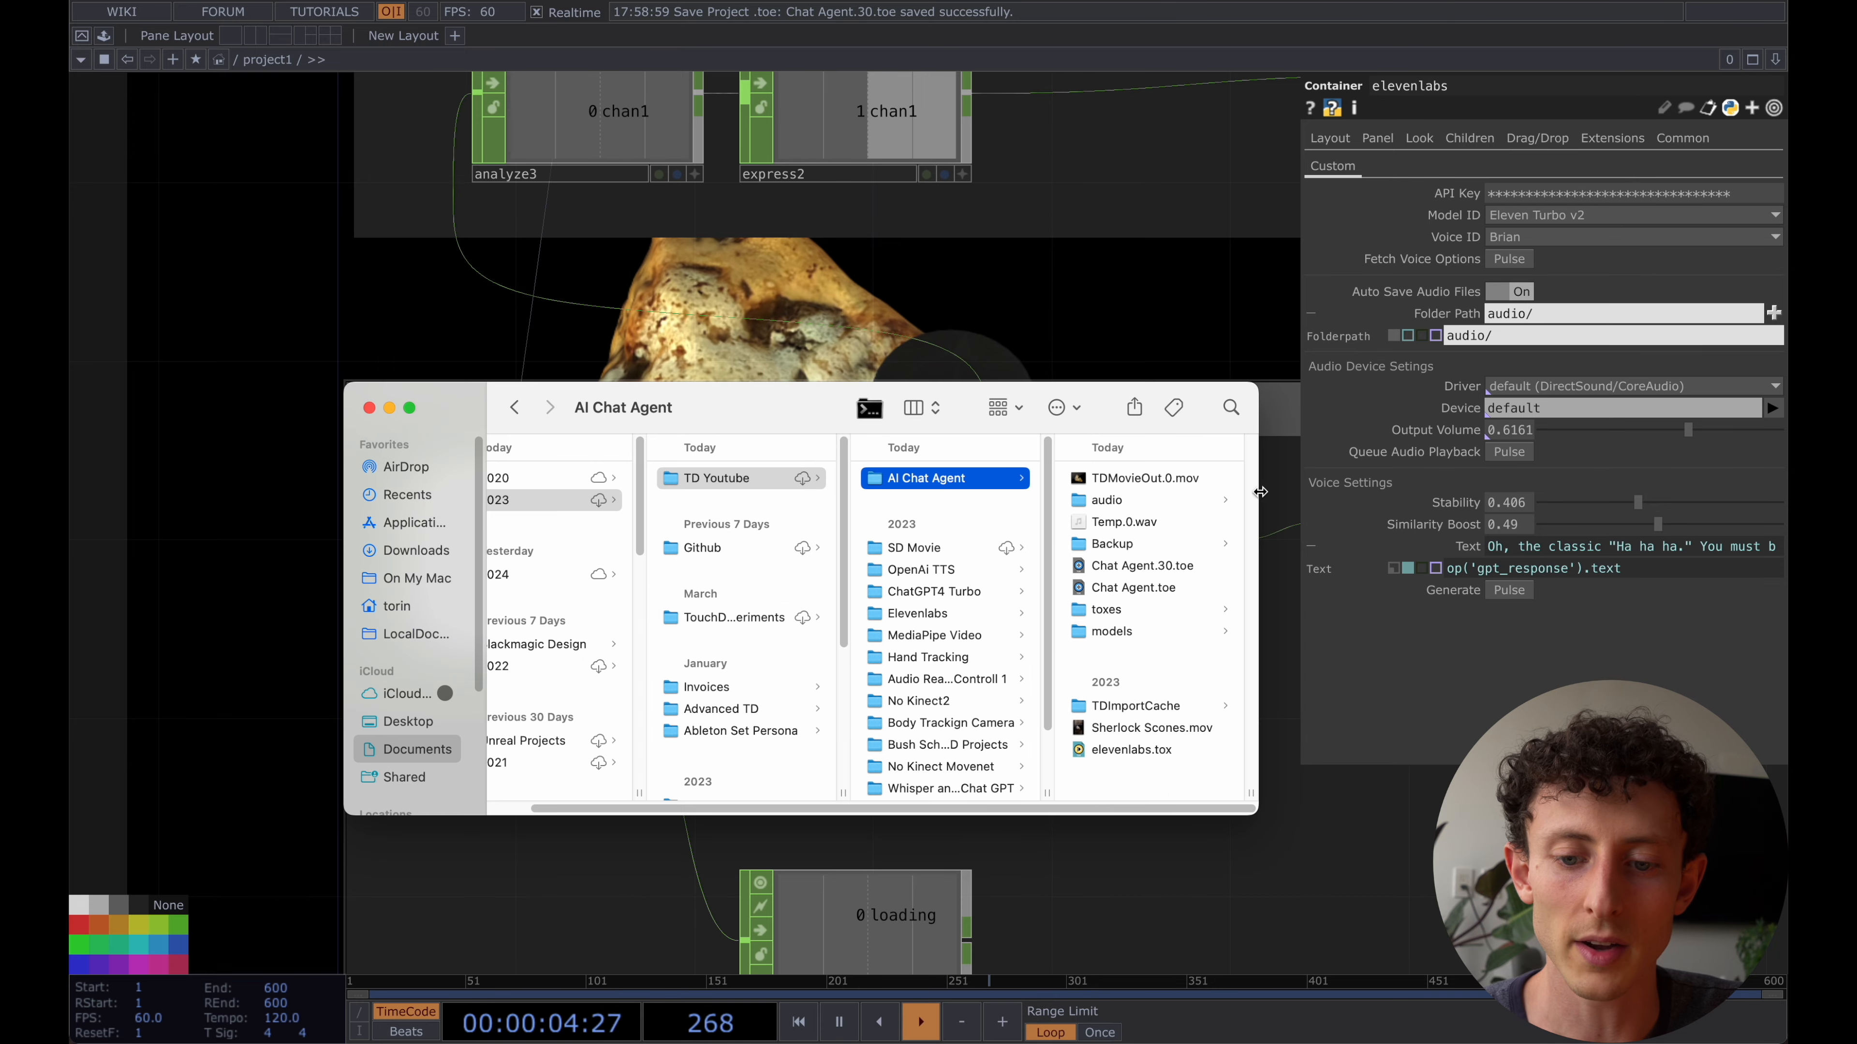
left_click(1123, 502)
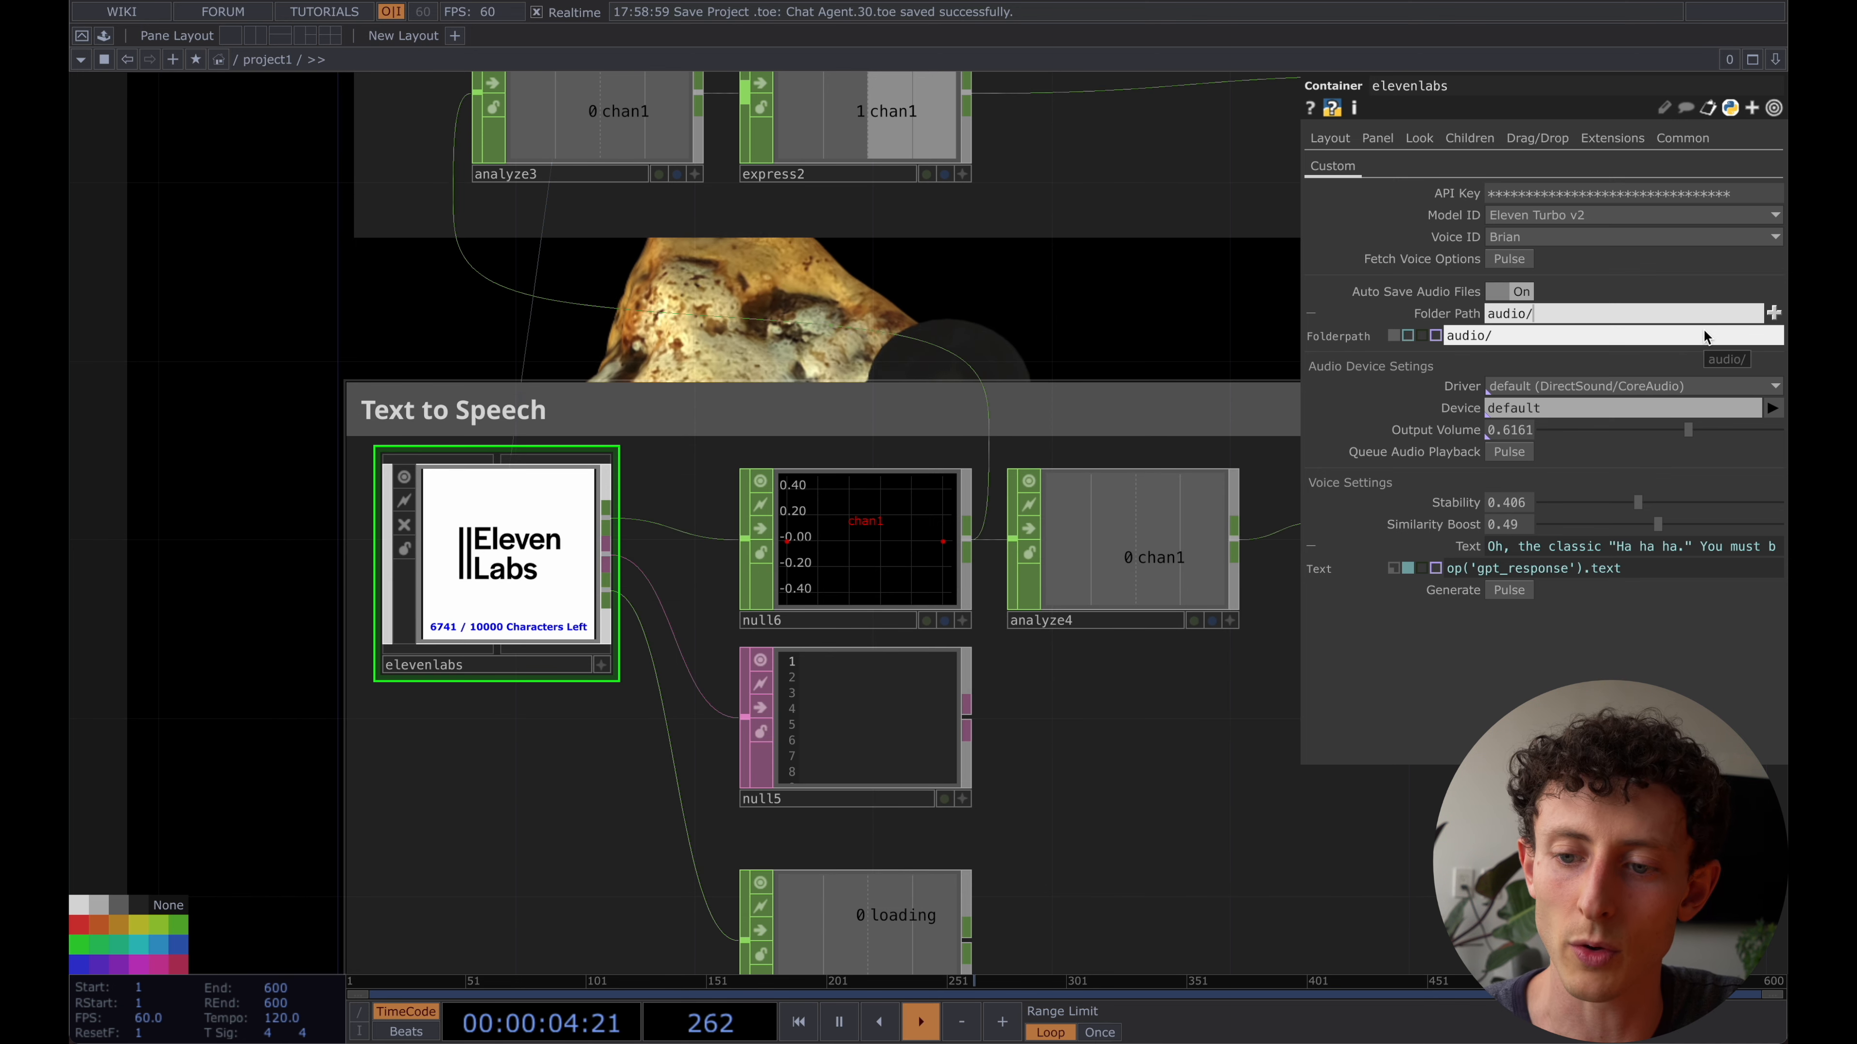
- Choose the project's audio folder for the elevenlabs container's saved files and set its Folder Path to audio/
left_click(1773, 312)
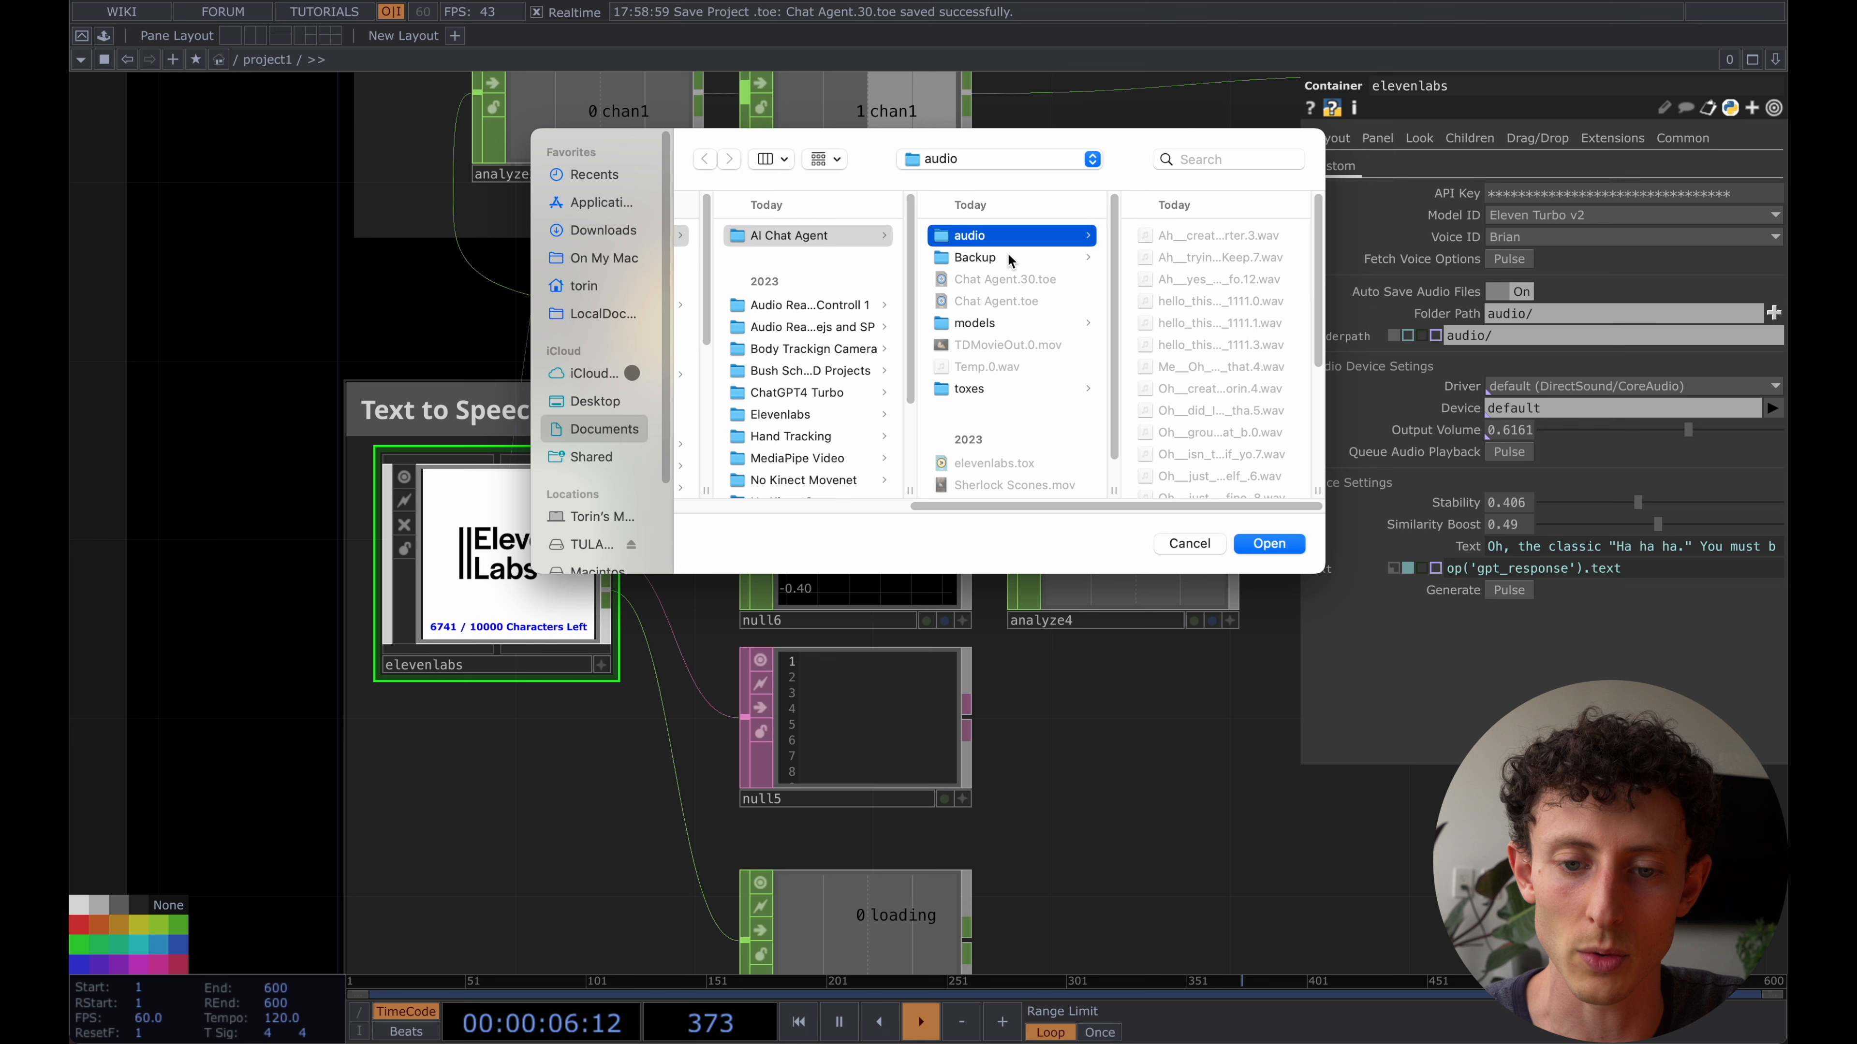
left_click(965, 253)
left_click(965, 238)
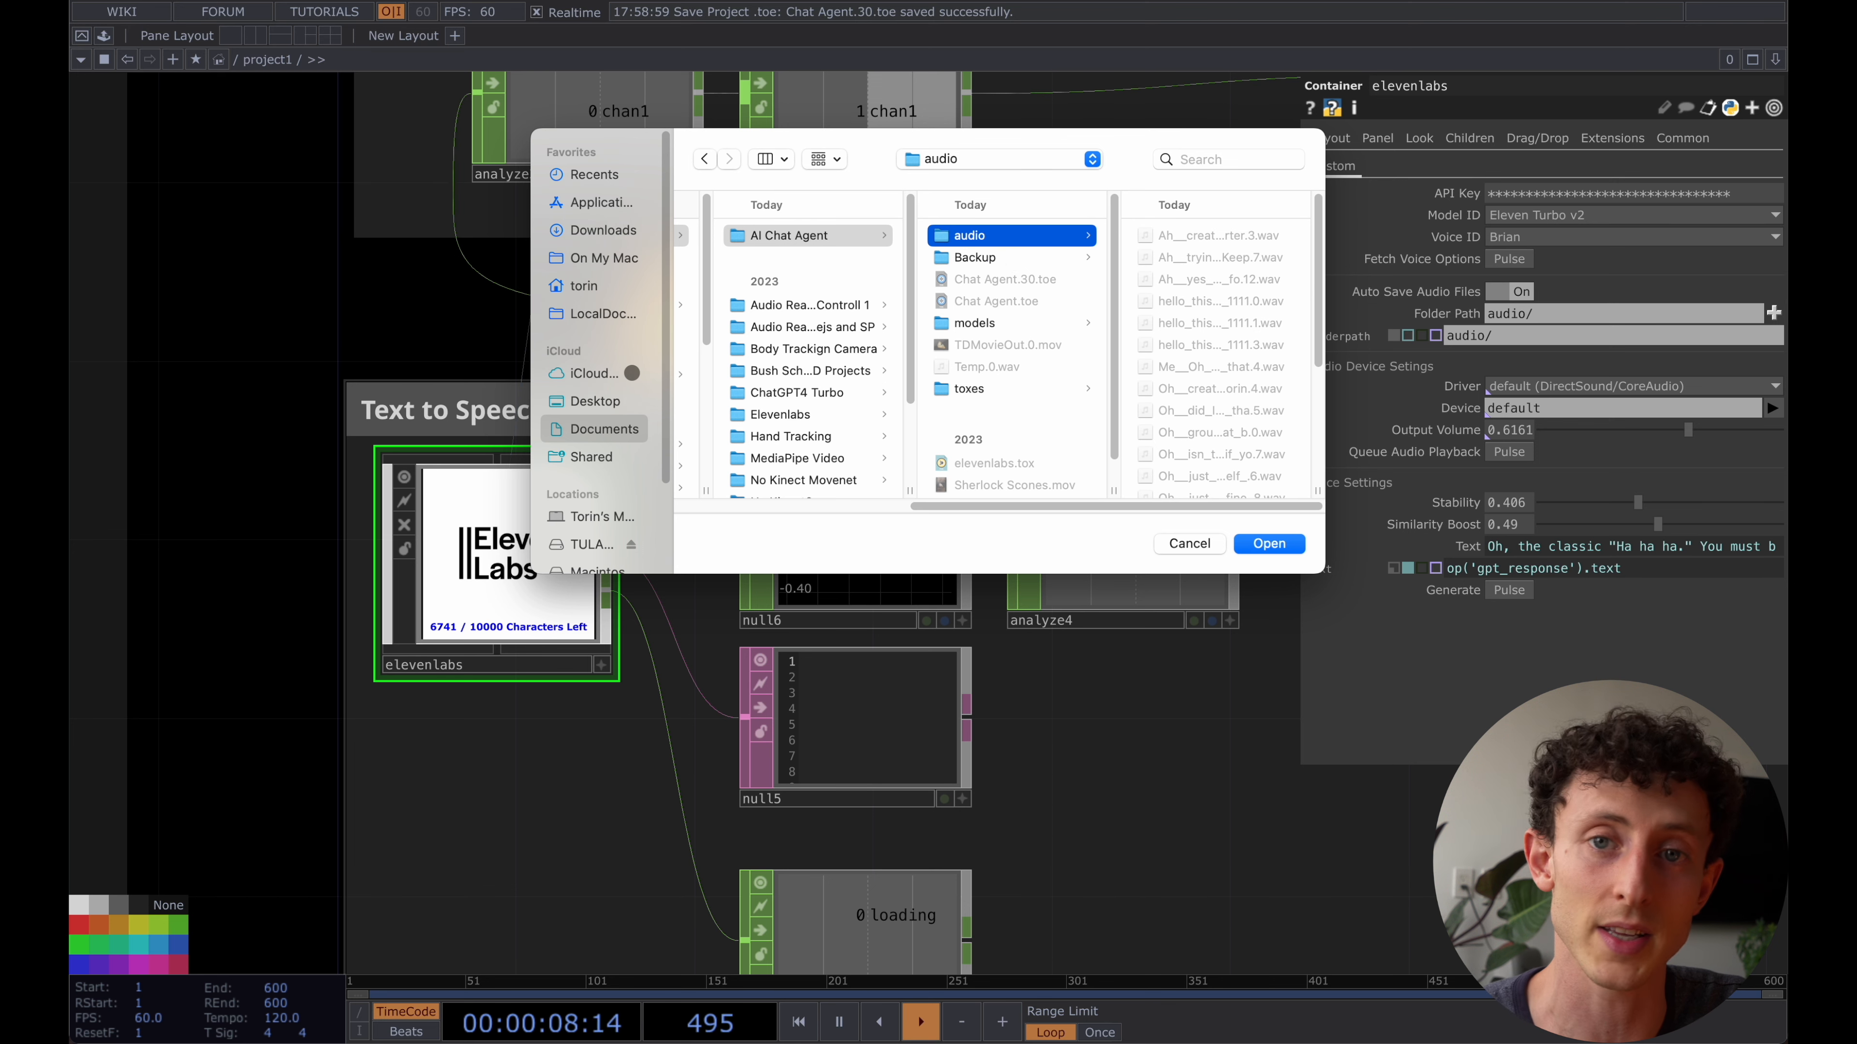
left_click(1270, 544)
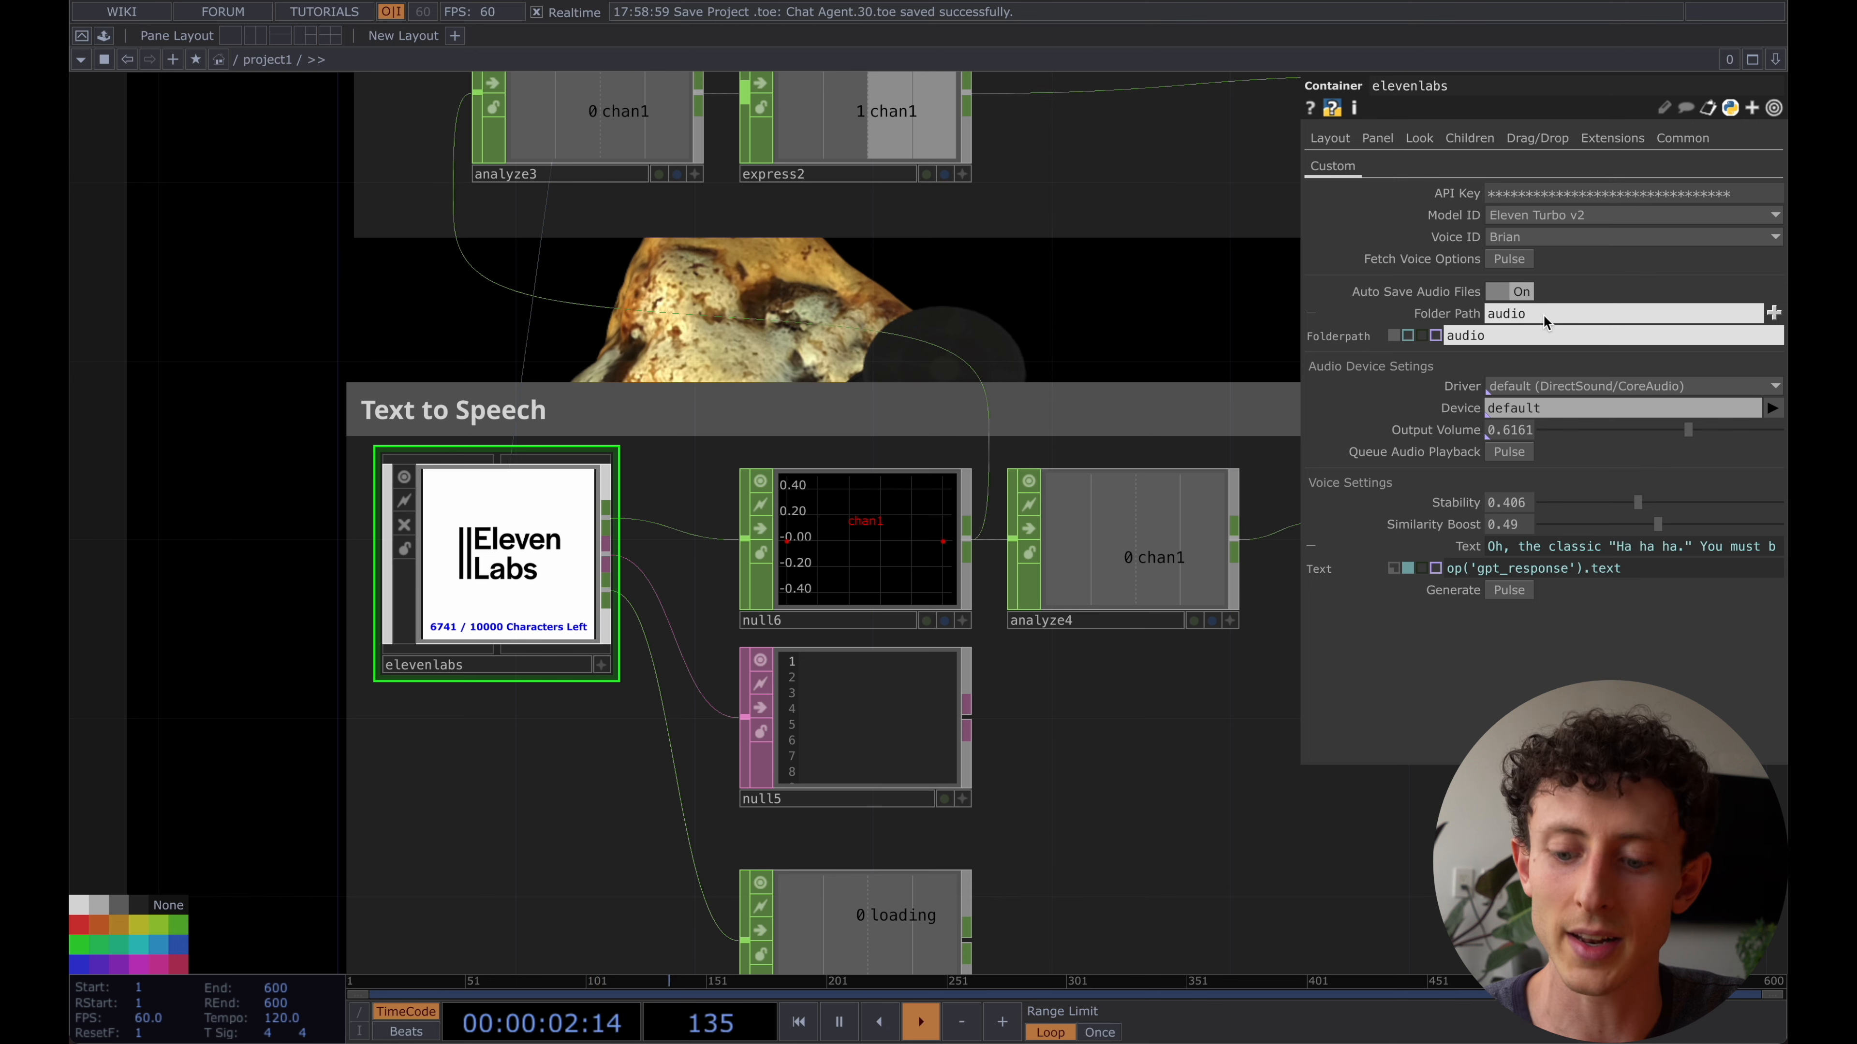
key("Return")
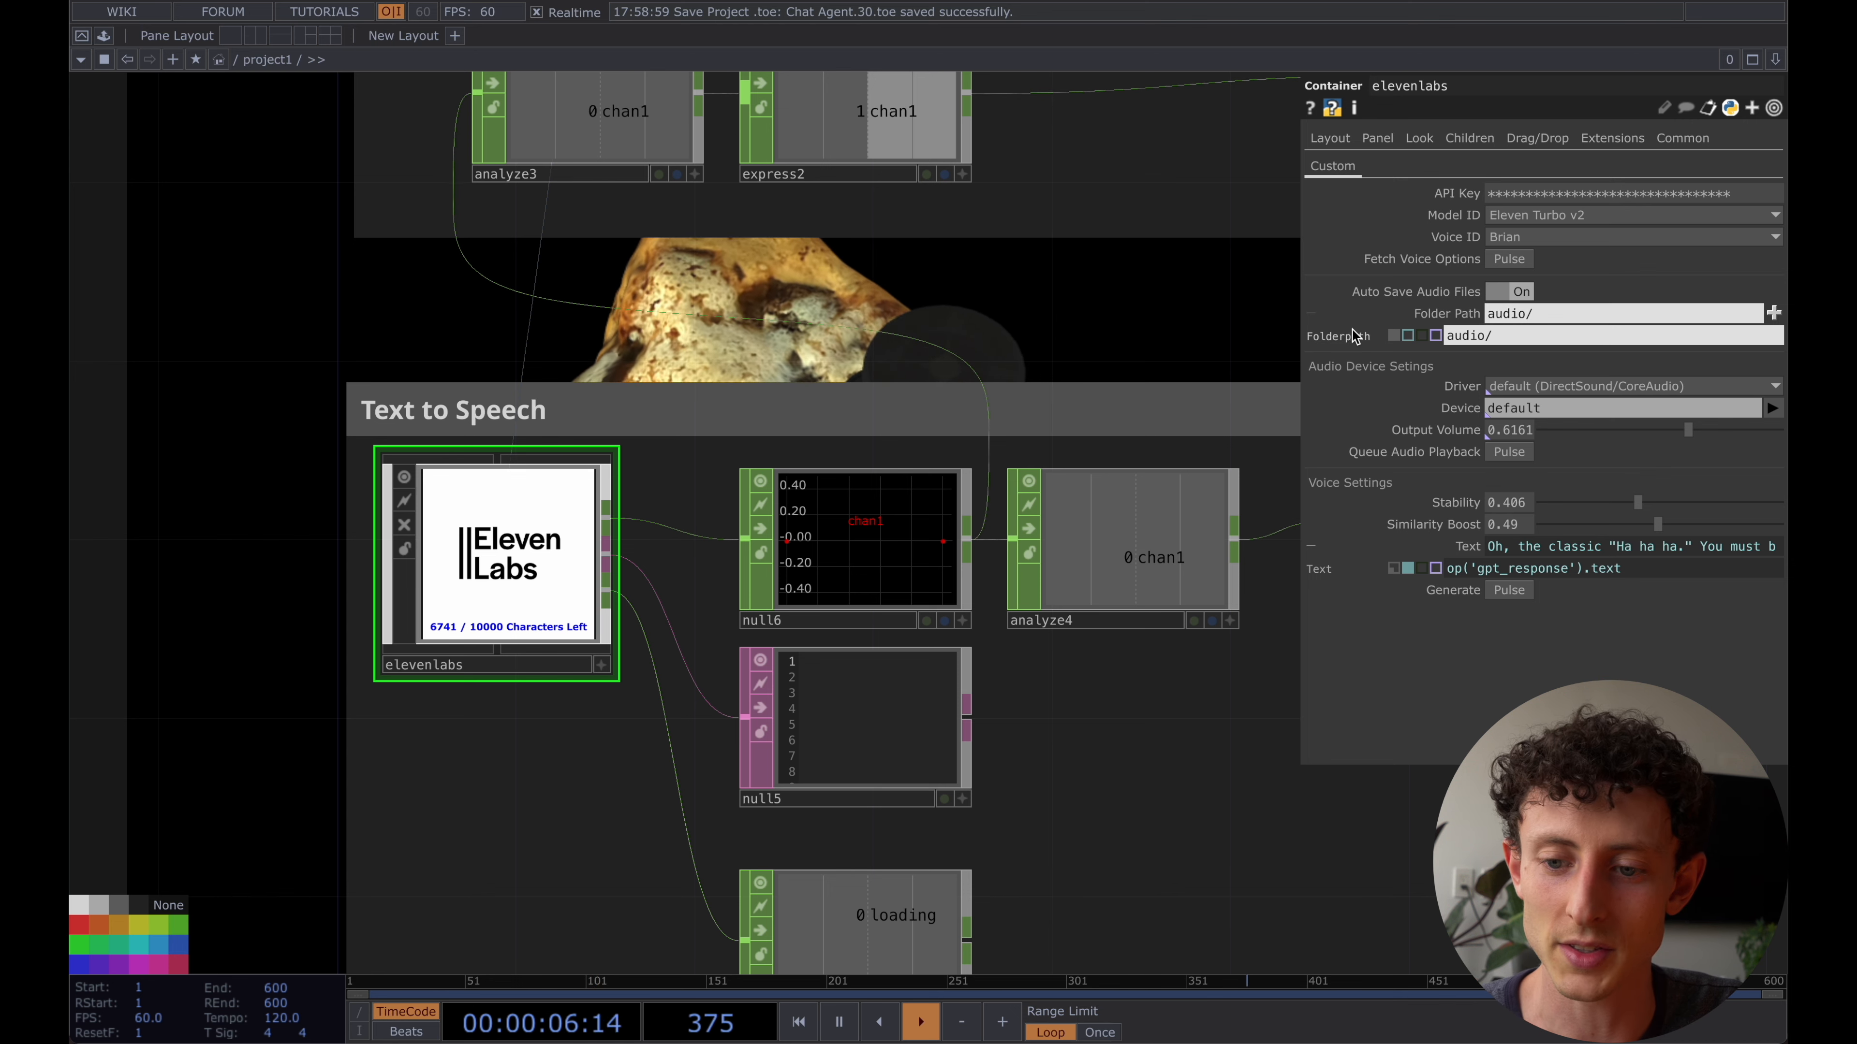
- Examine the Driver and Device options in the elevenlabs container's audio device settings, leaving both on default
left_click(1141, 304)
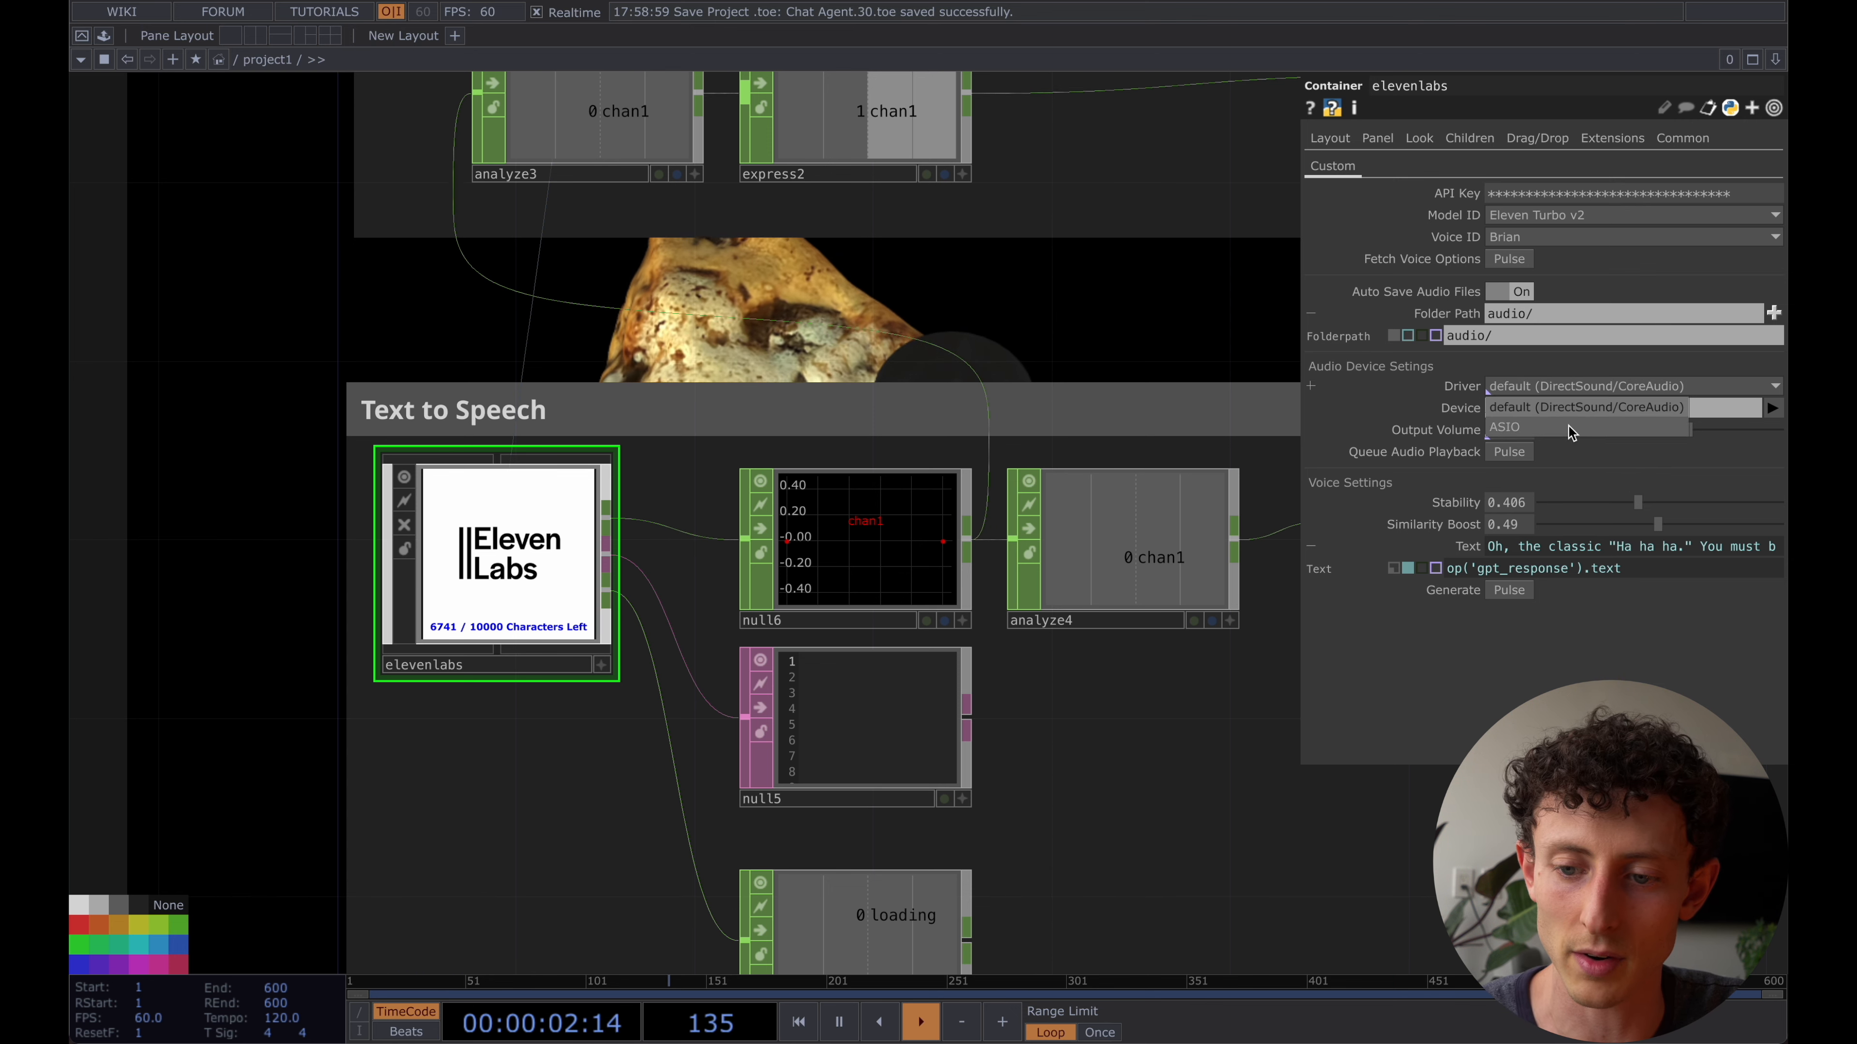
left_click(1511, 386)
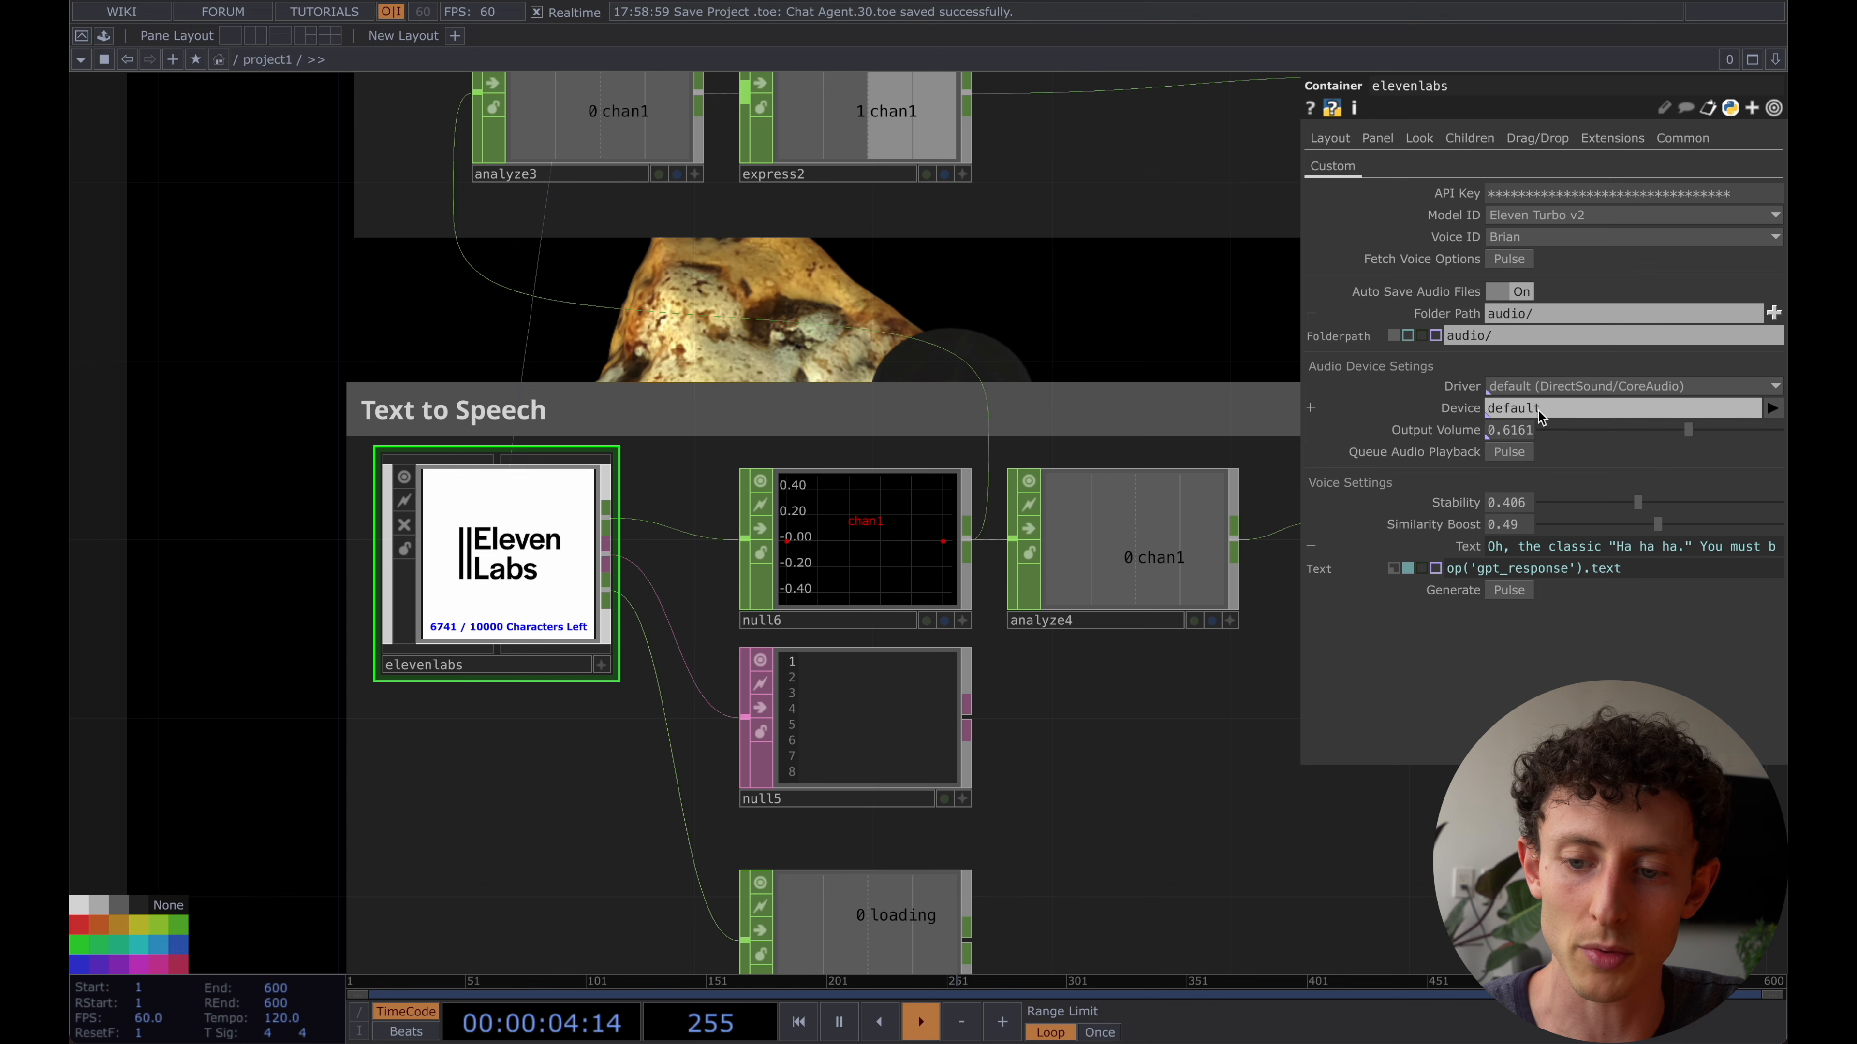
left_click(1571, 406)
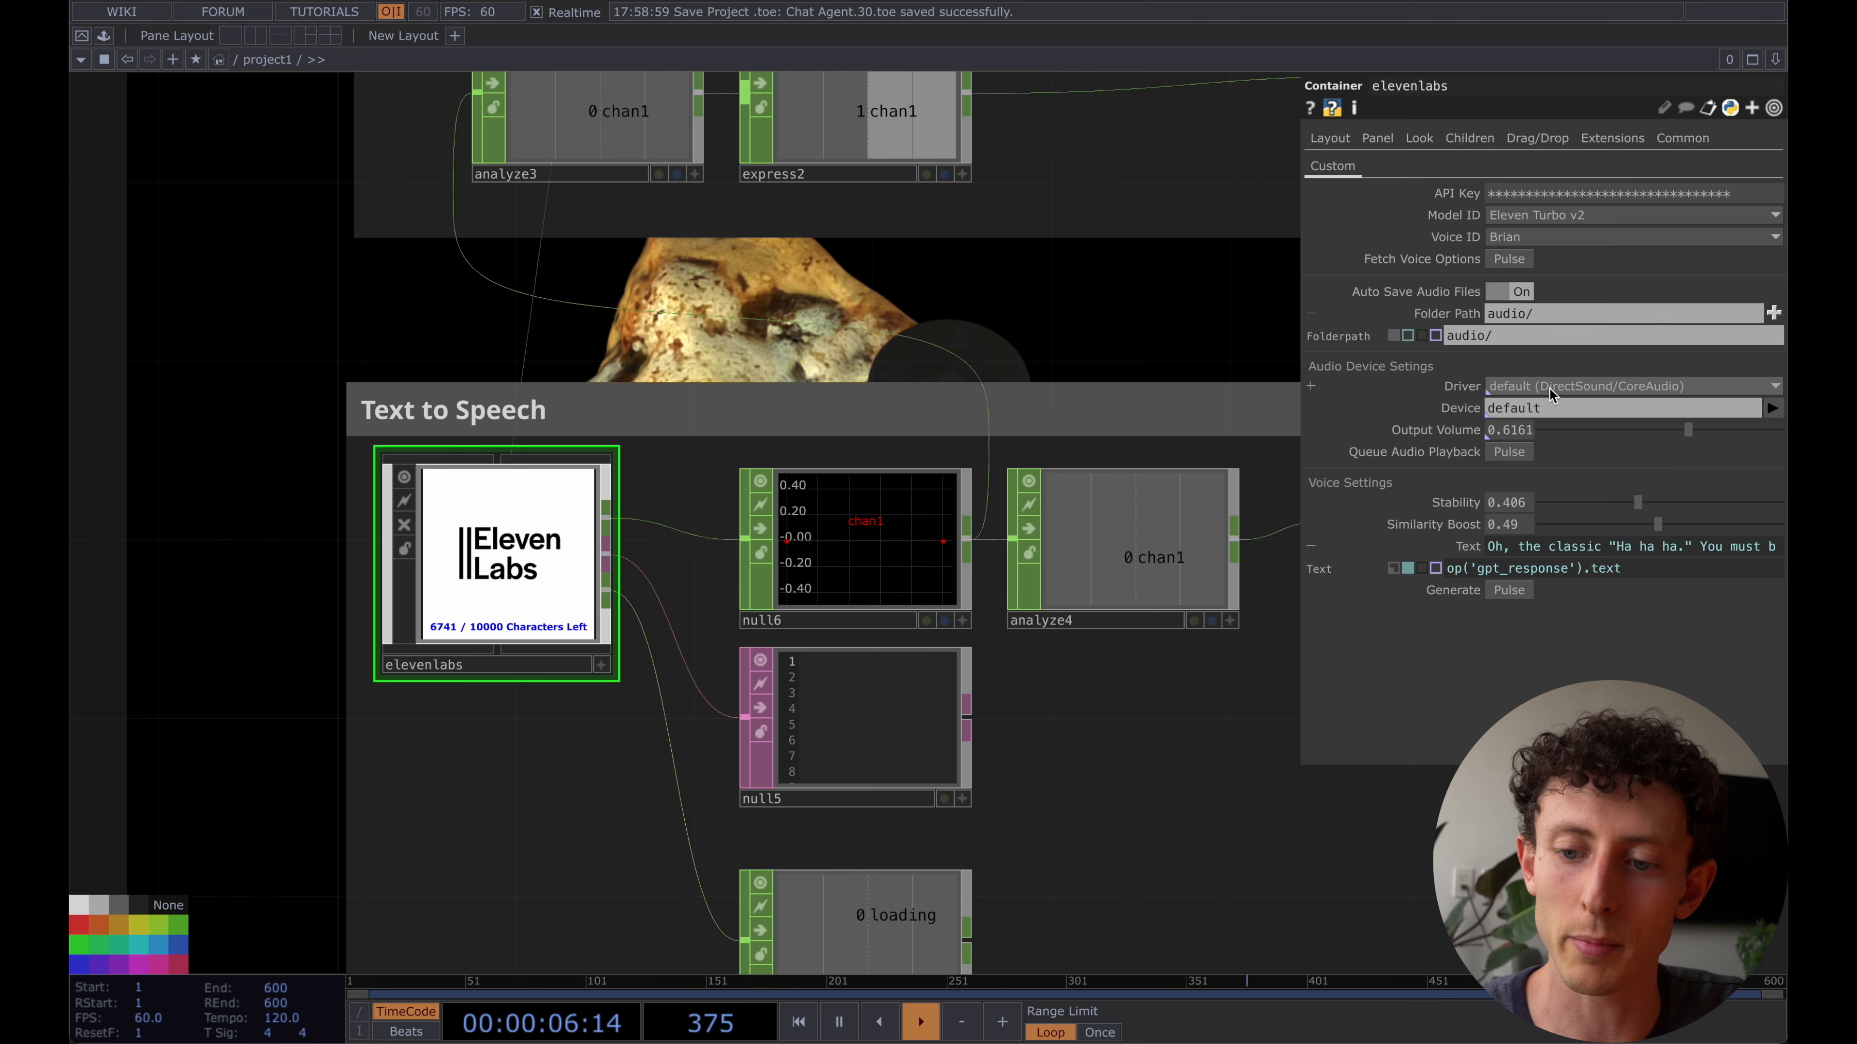
left_click(1770, 408)
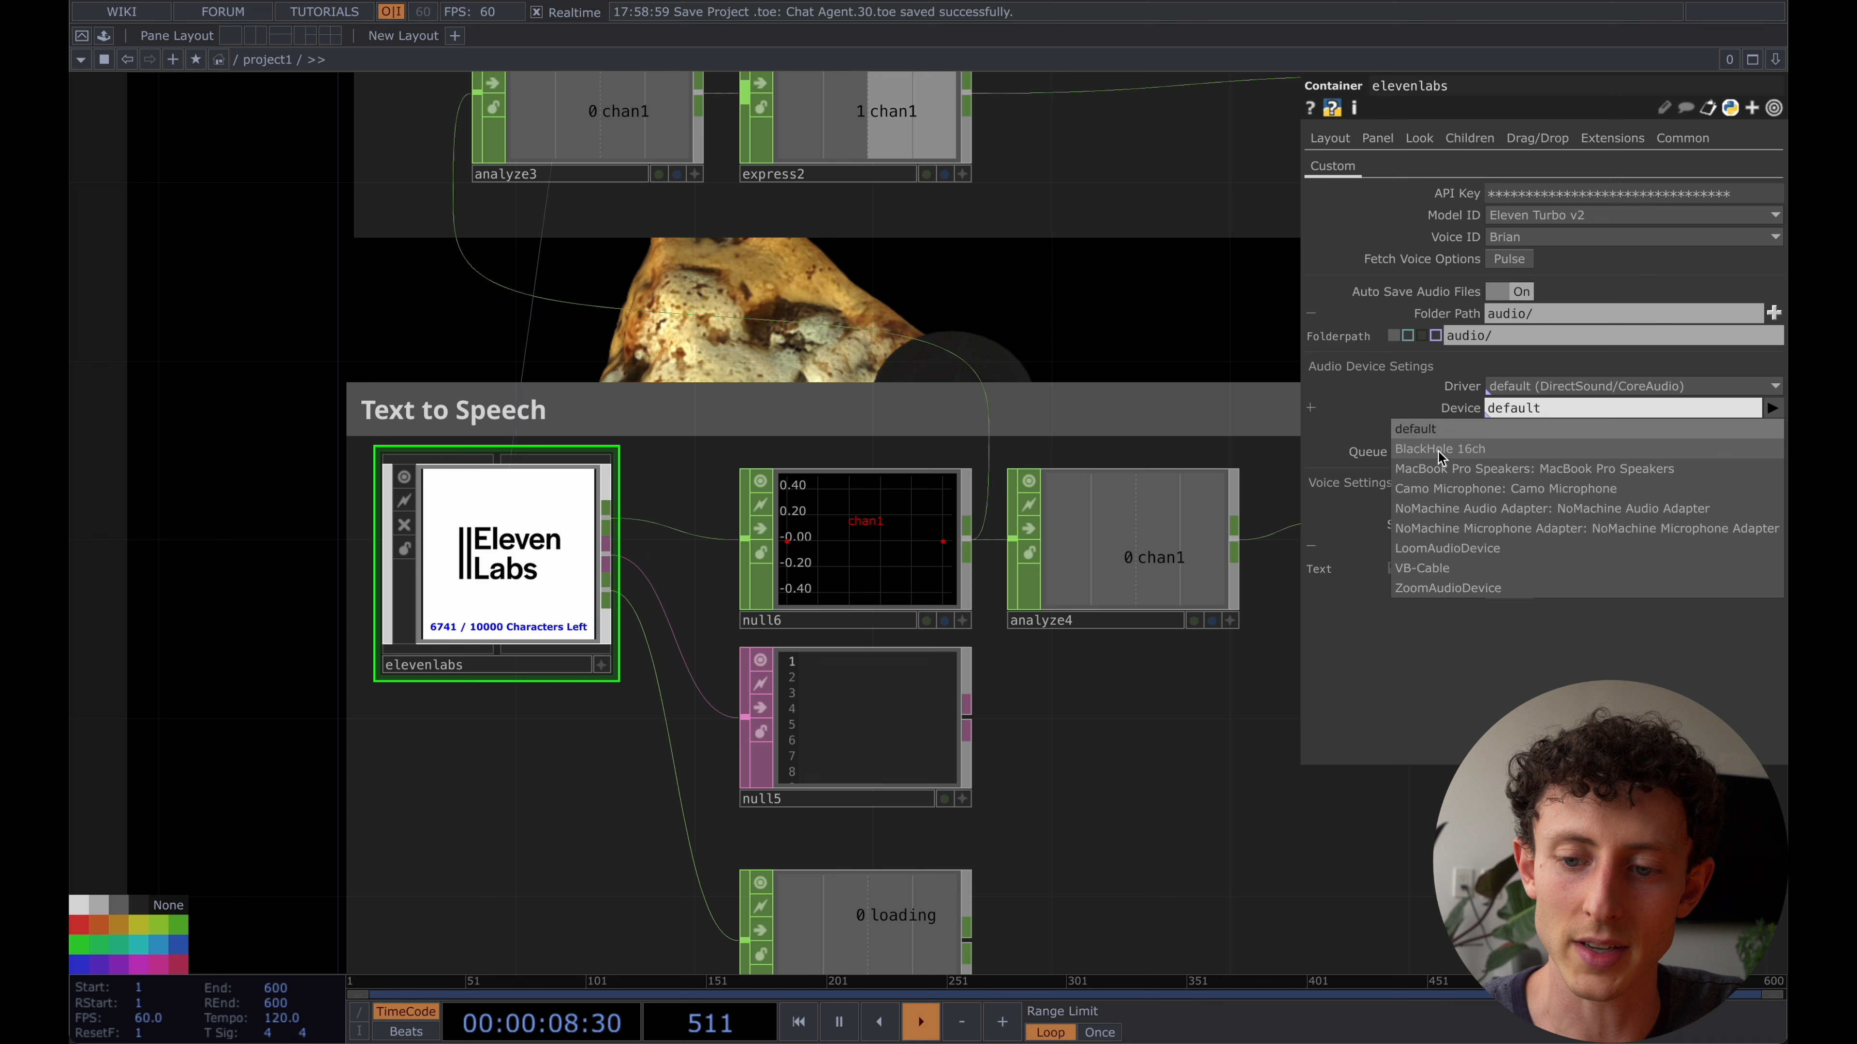
left_click(1124, 295)
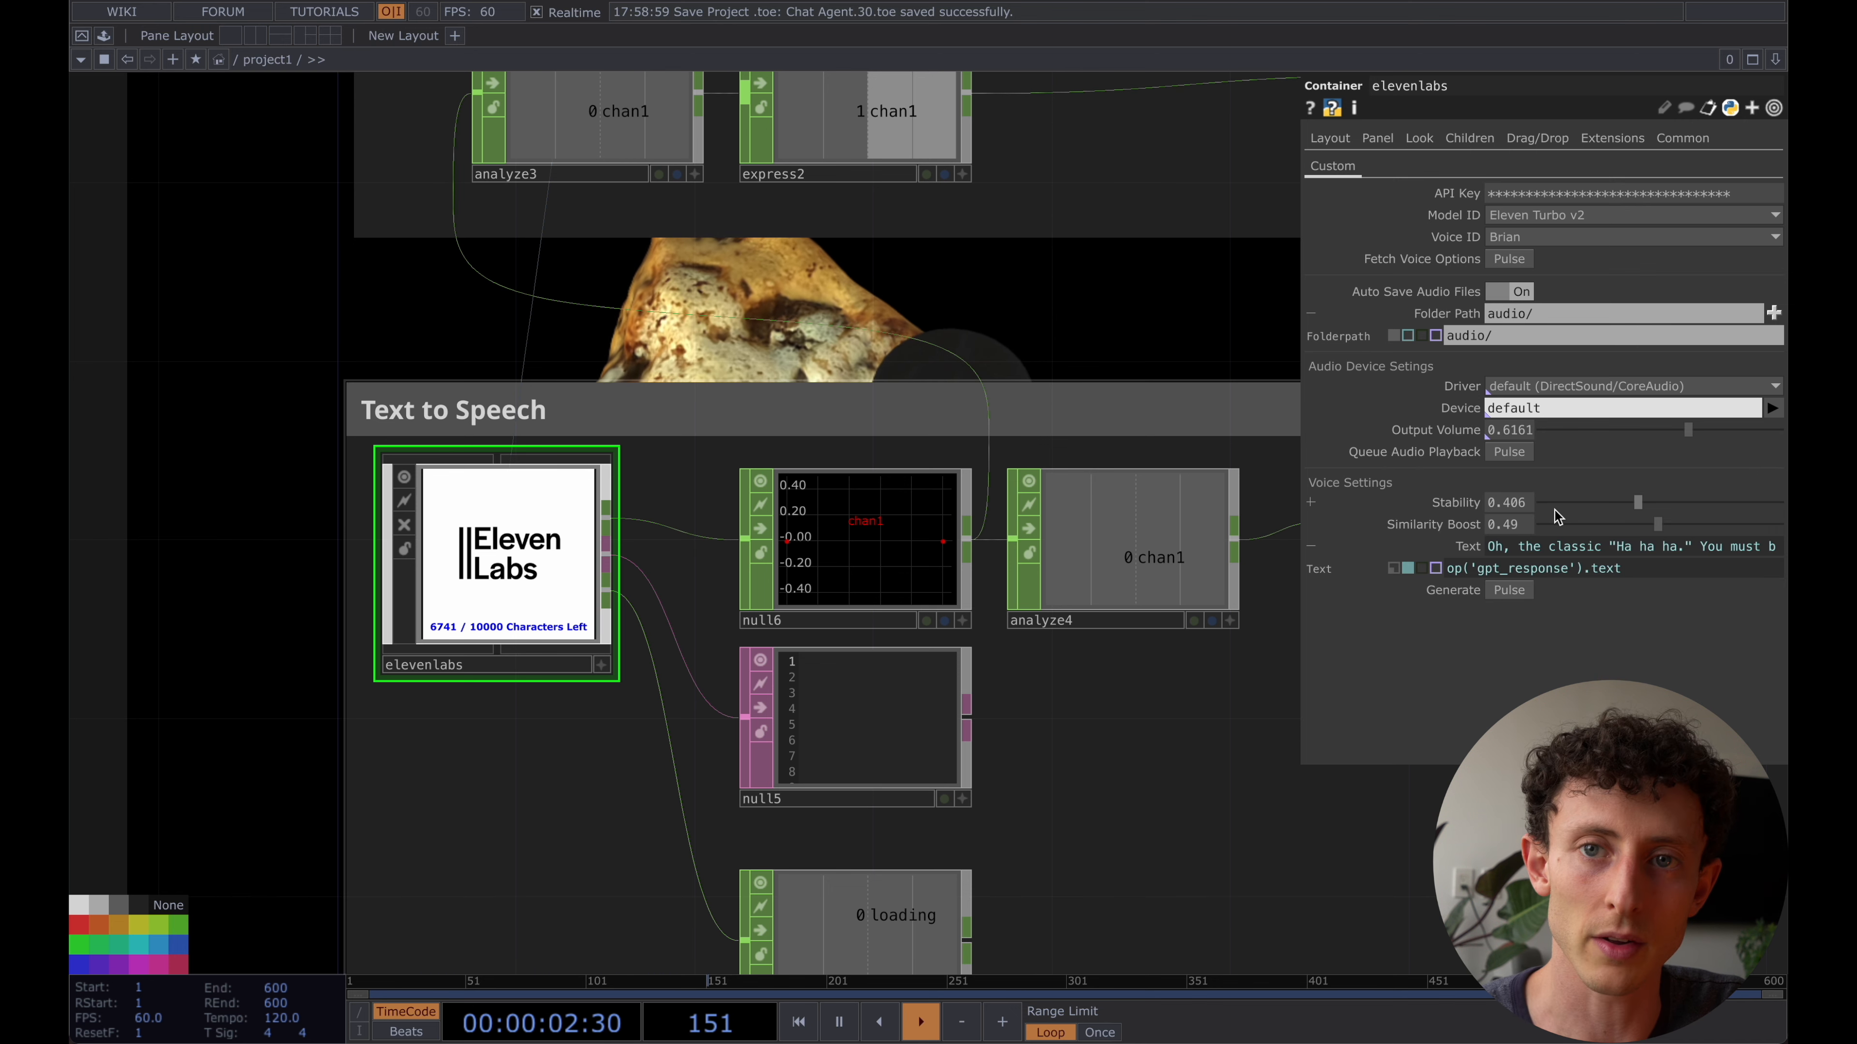
- Switch the elevenlabs container's Text parameter from expression to constant mode, set it to "hello" and generate the speech
left_click(1467, 546)
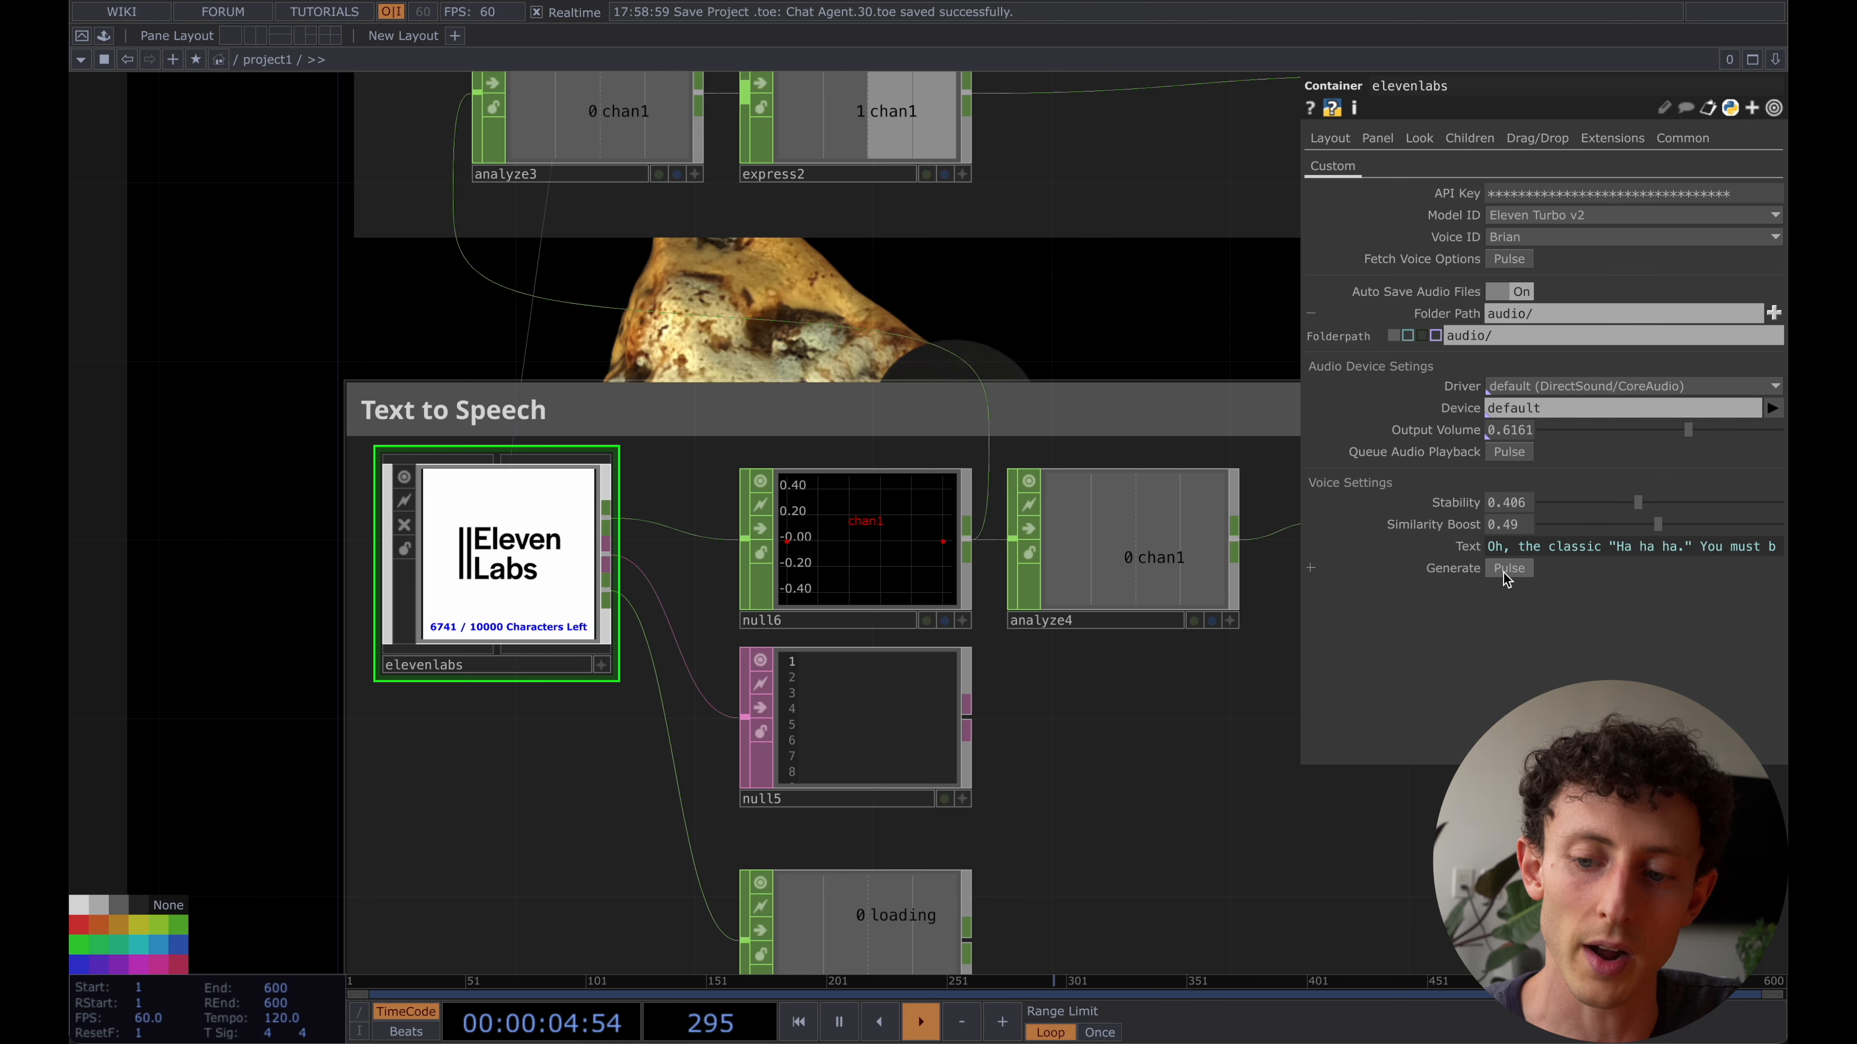
left_click(1471, 550)
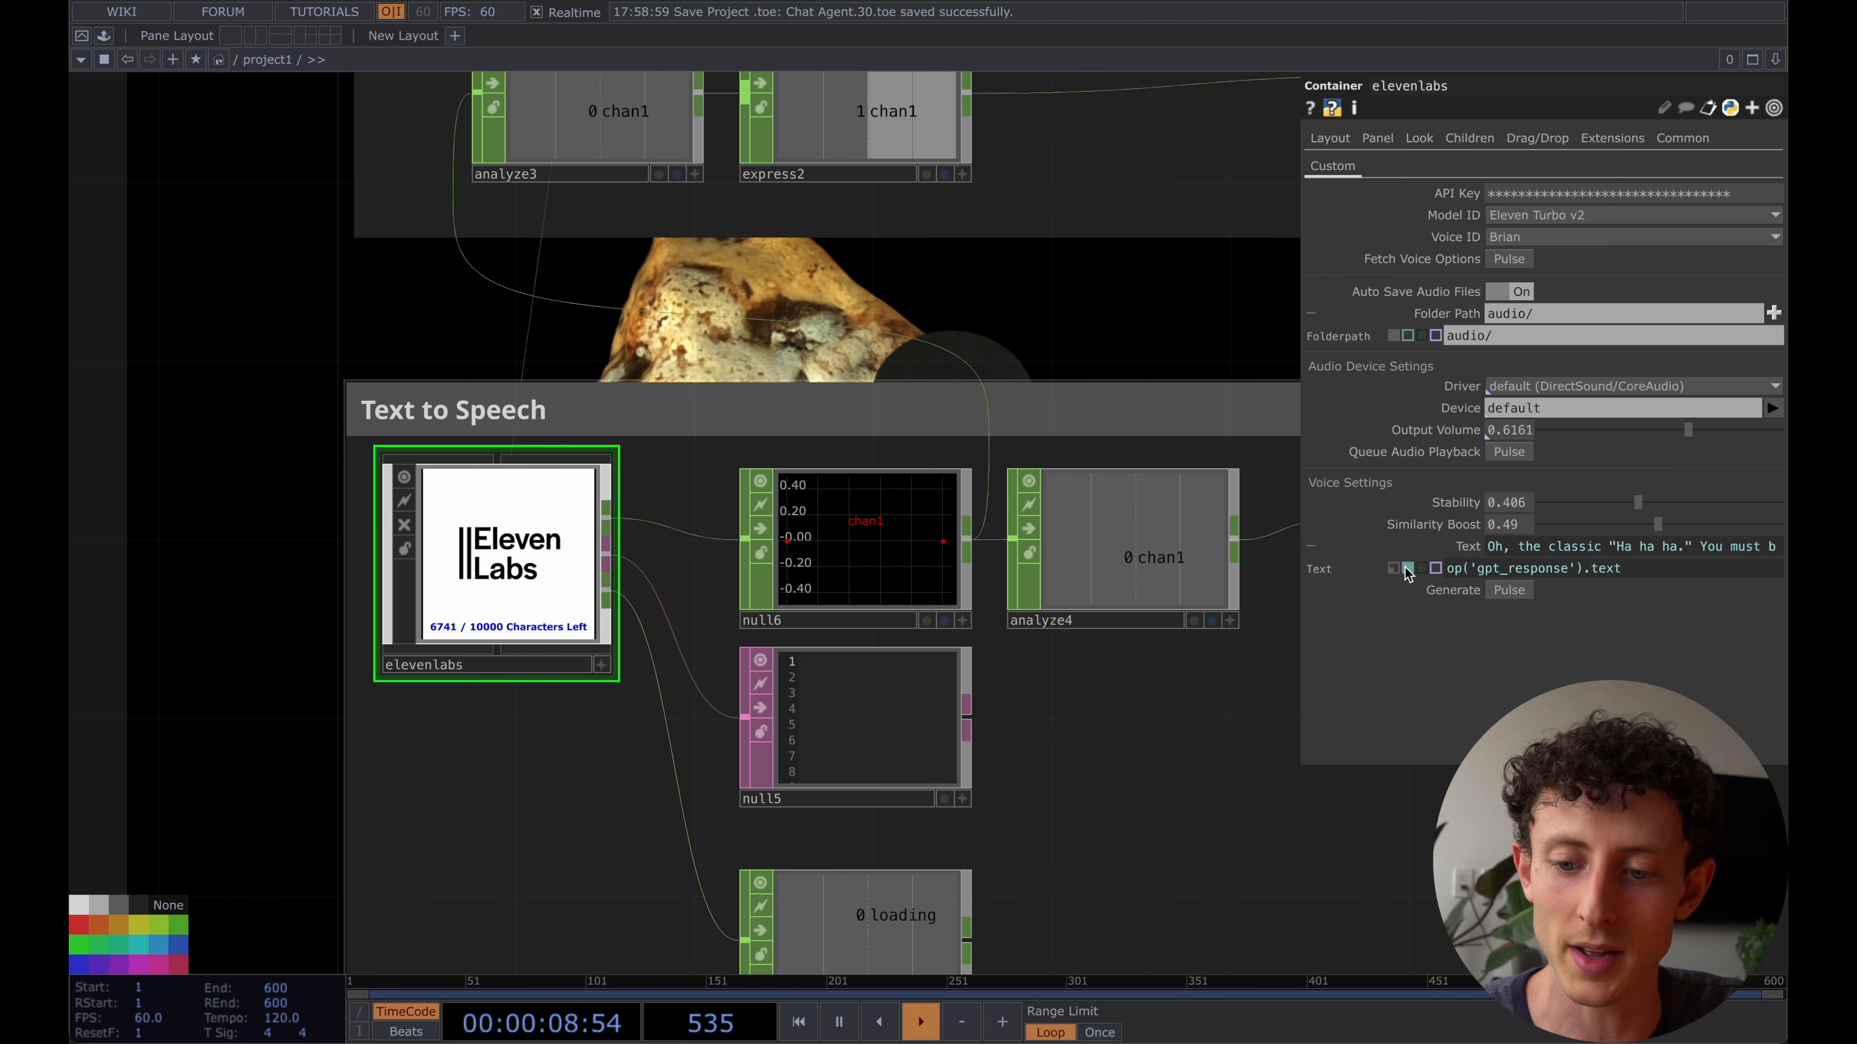
left_click(1392, 570)
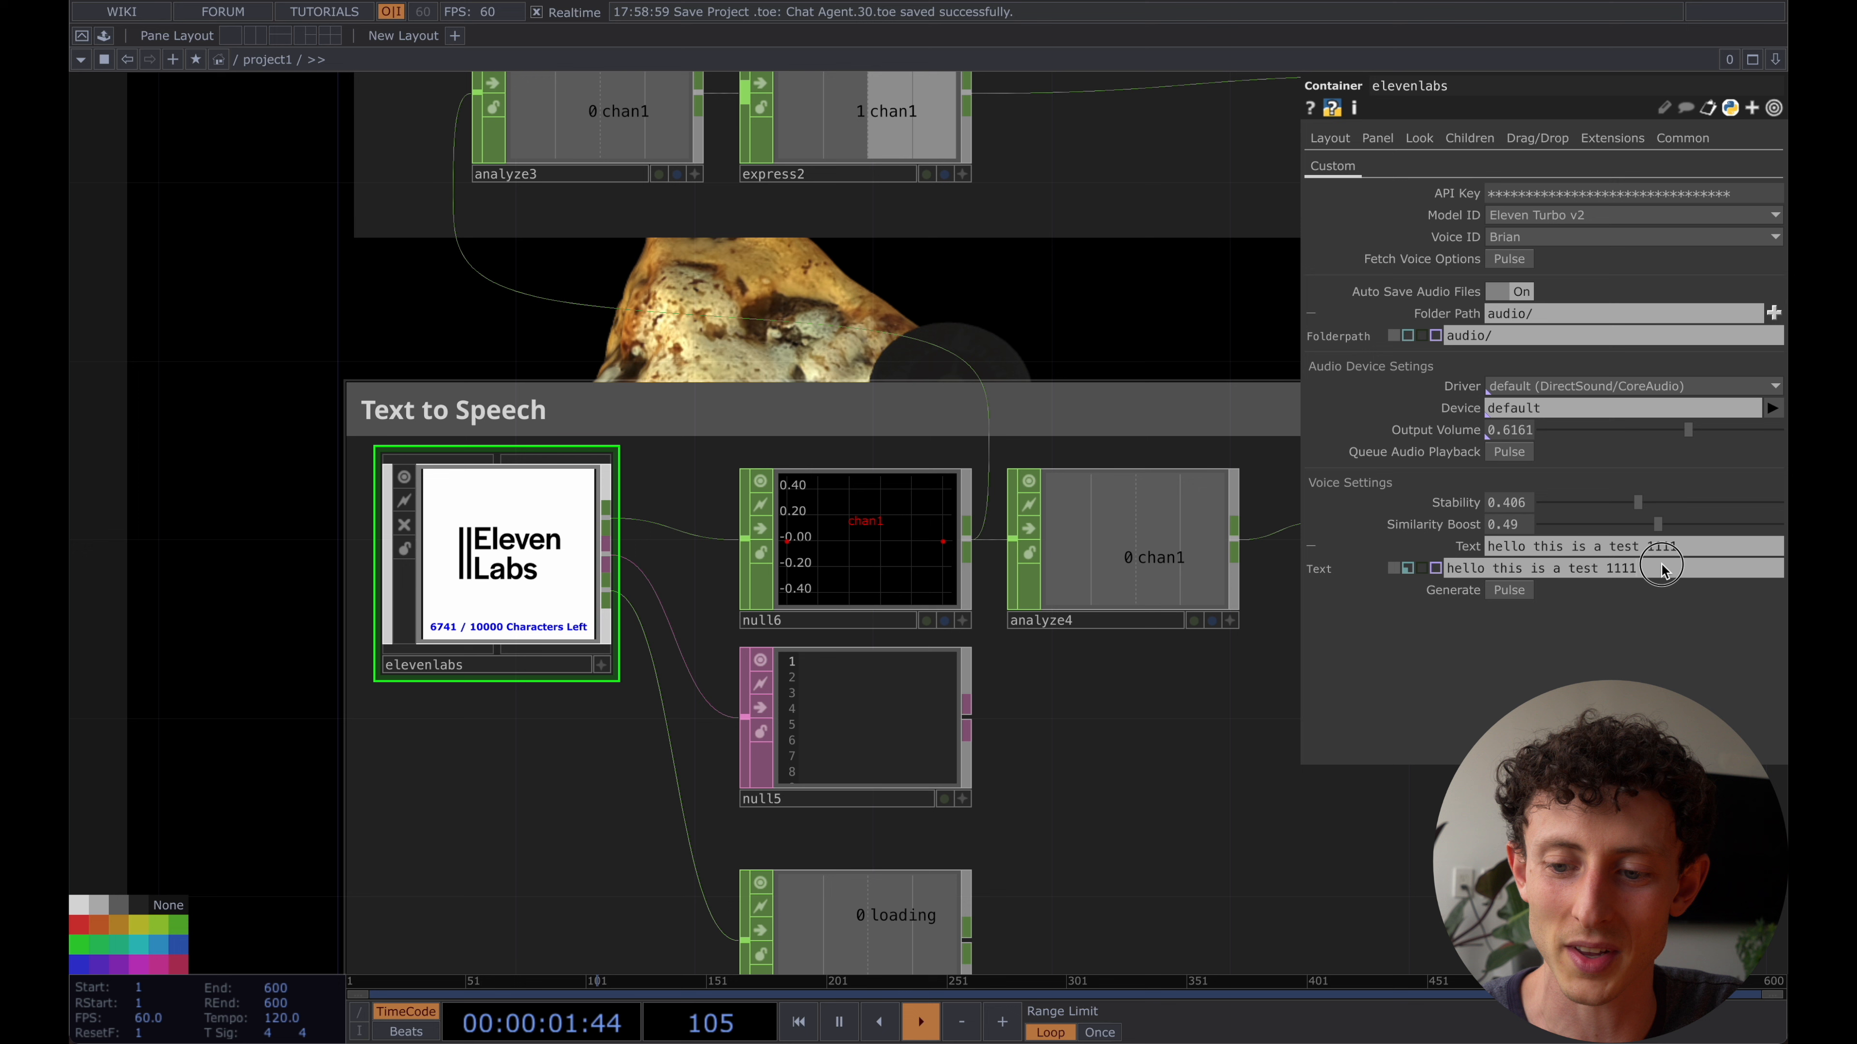
type("hello")
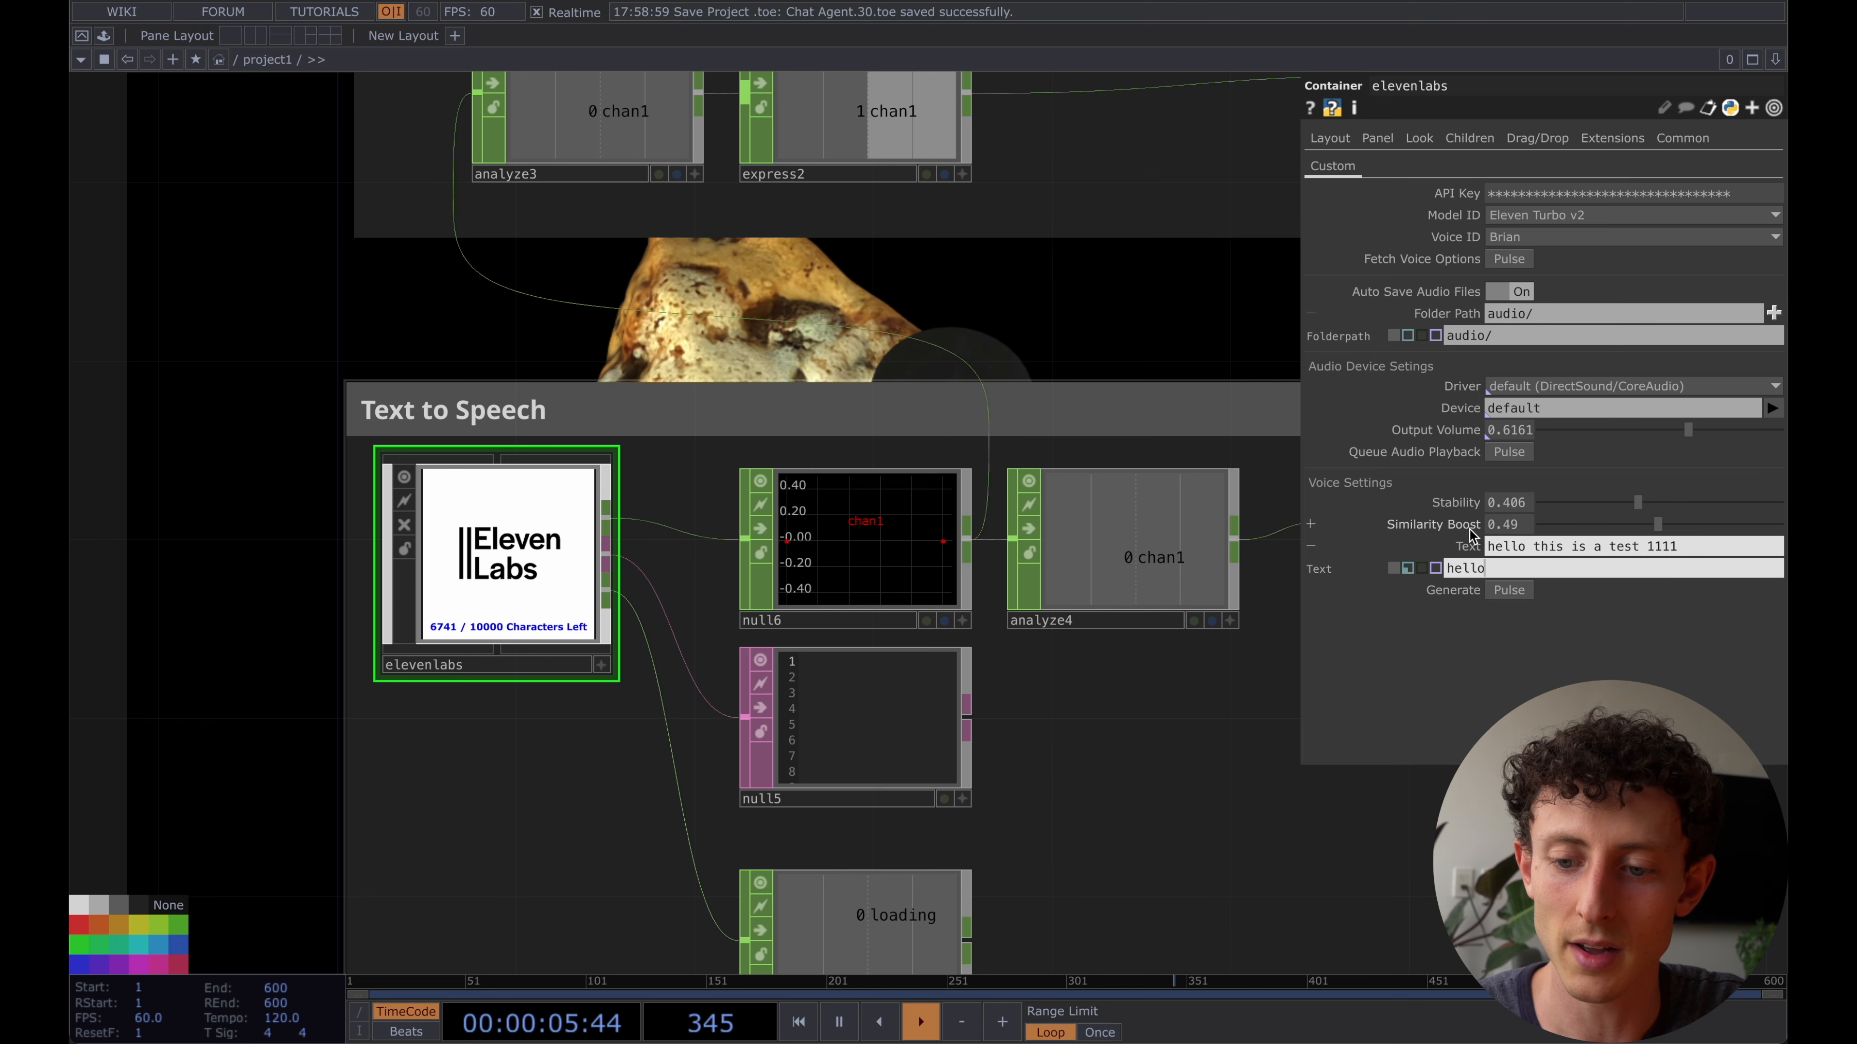
key("Return")
left_click(1525, 593)
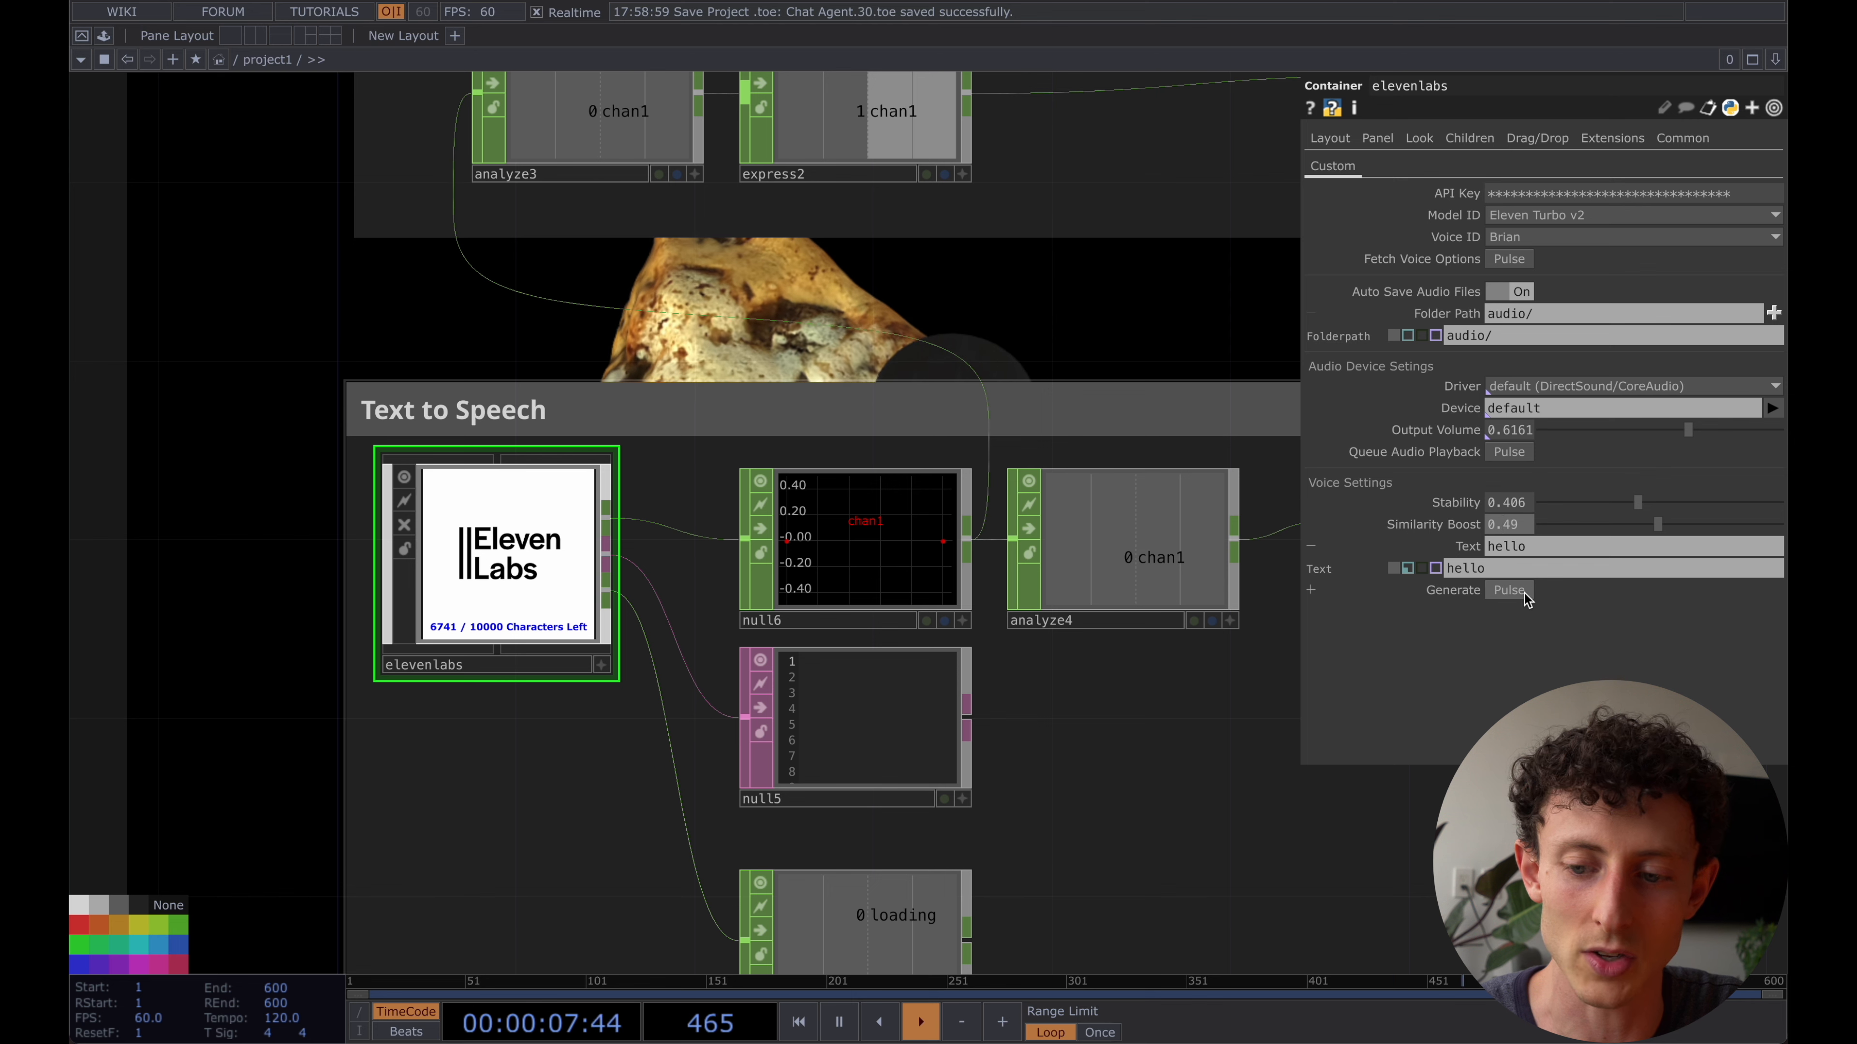
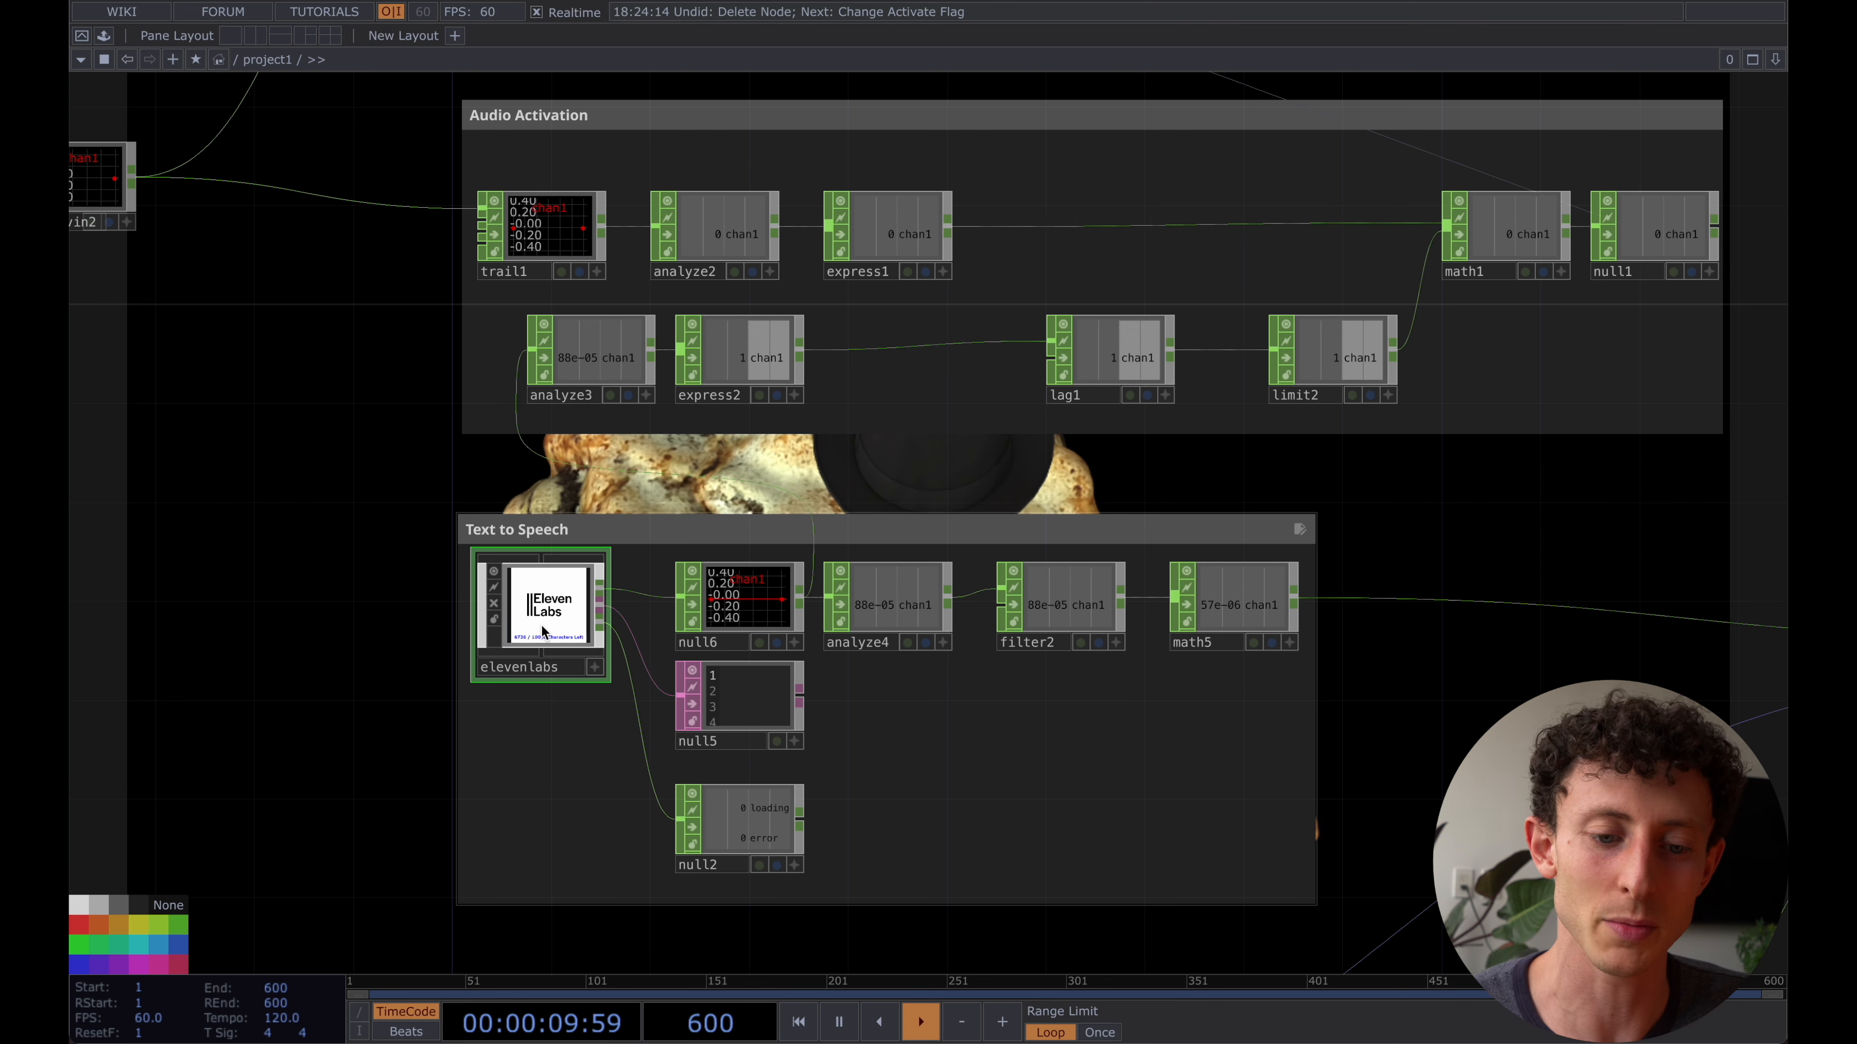
- Switch the elevenlabs container's Text parameter to expression mode and set it to op('gpt_response').text
key("p")
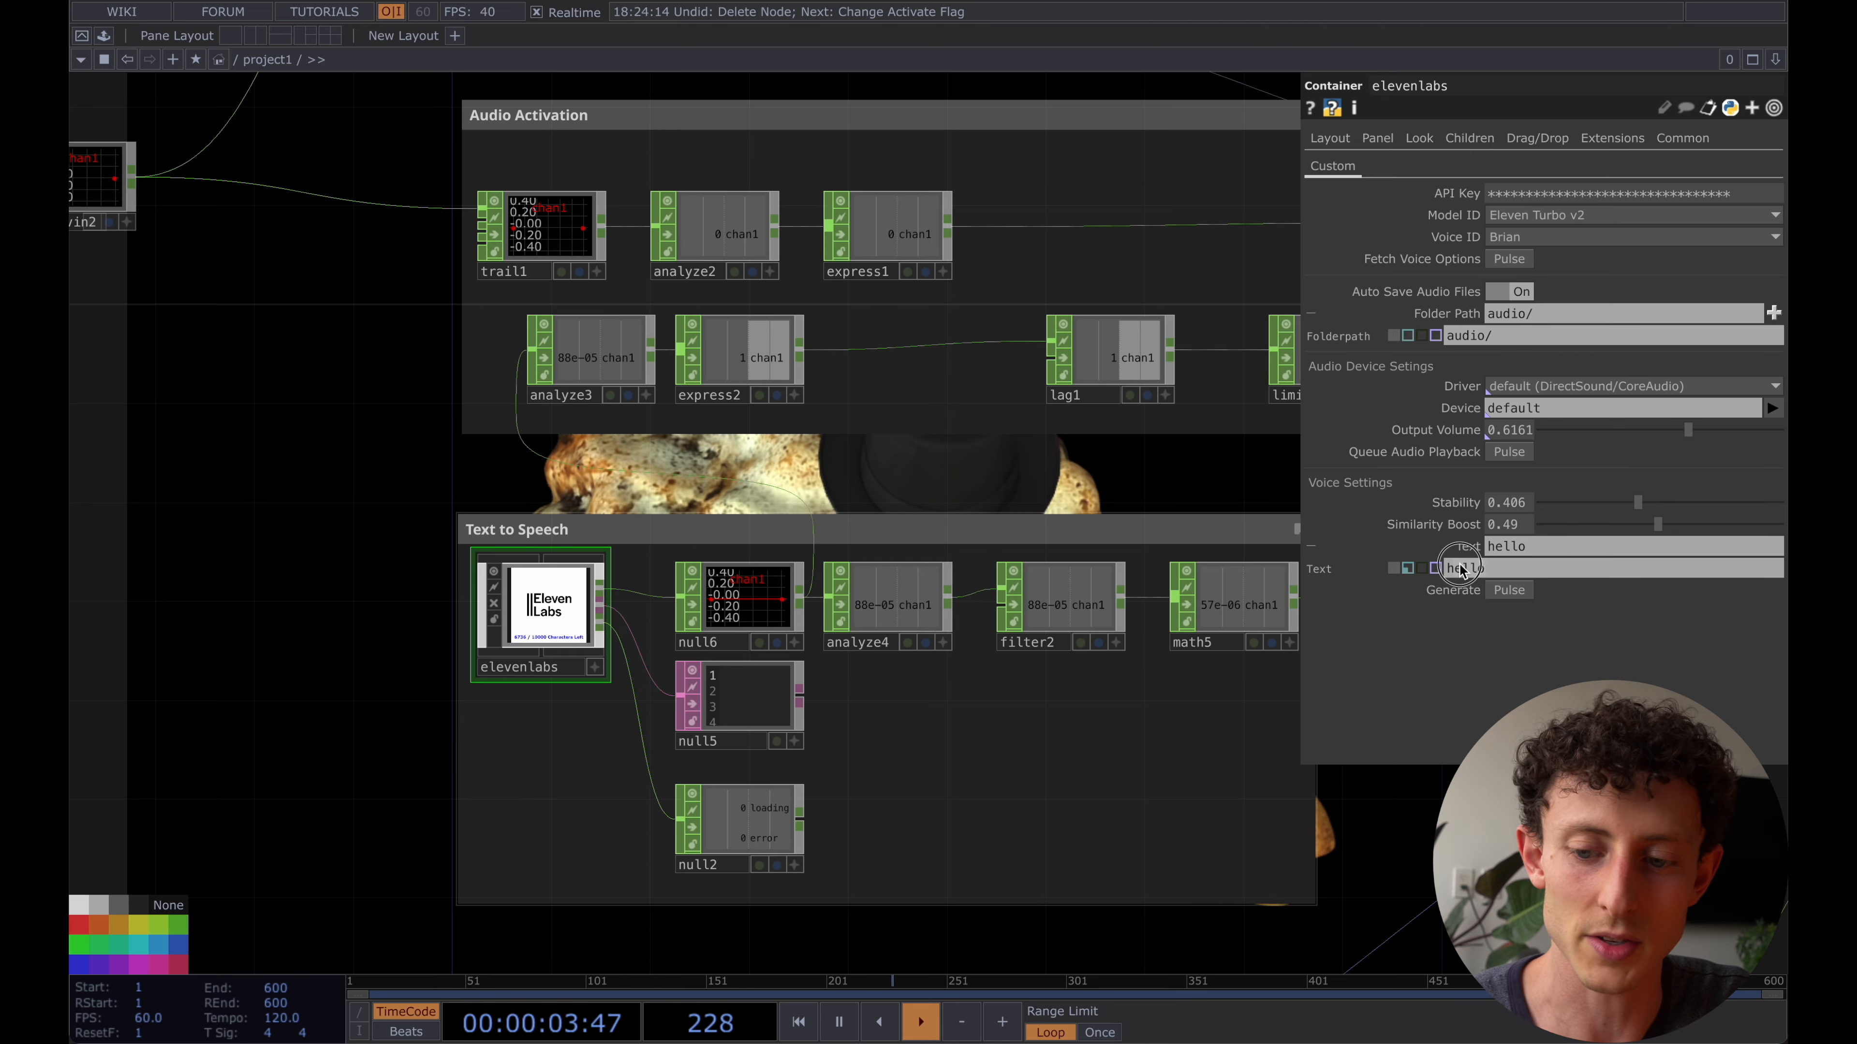
left_click_drag(363, 309, 343, 619)
scroll(344, 619, "down", 3)
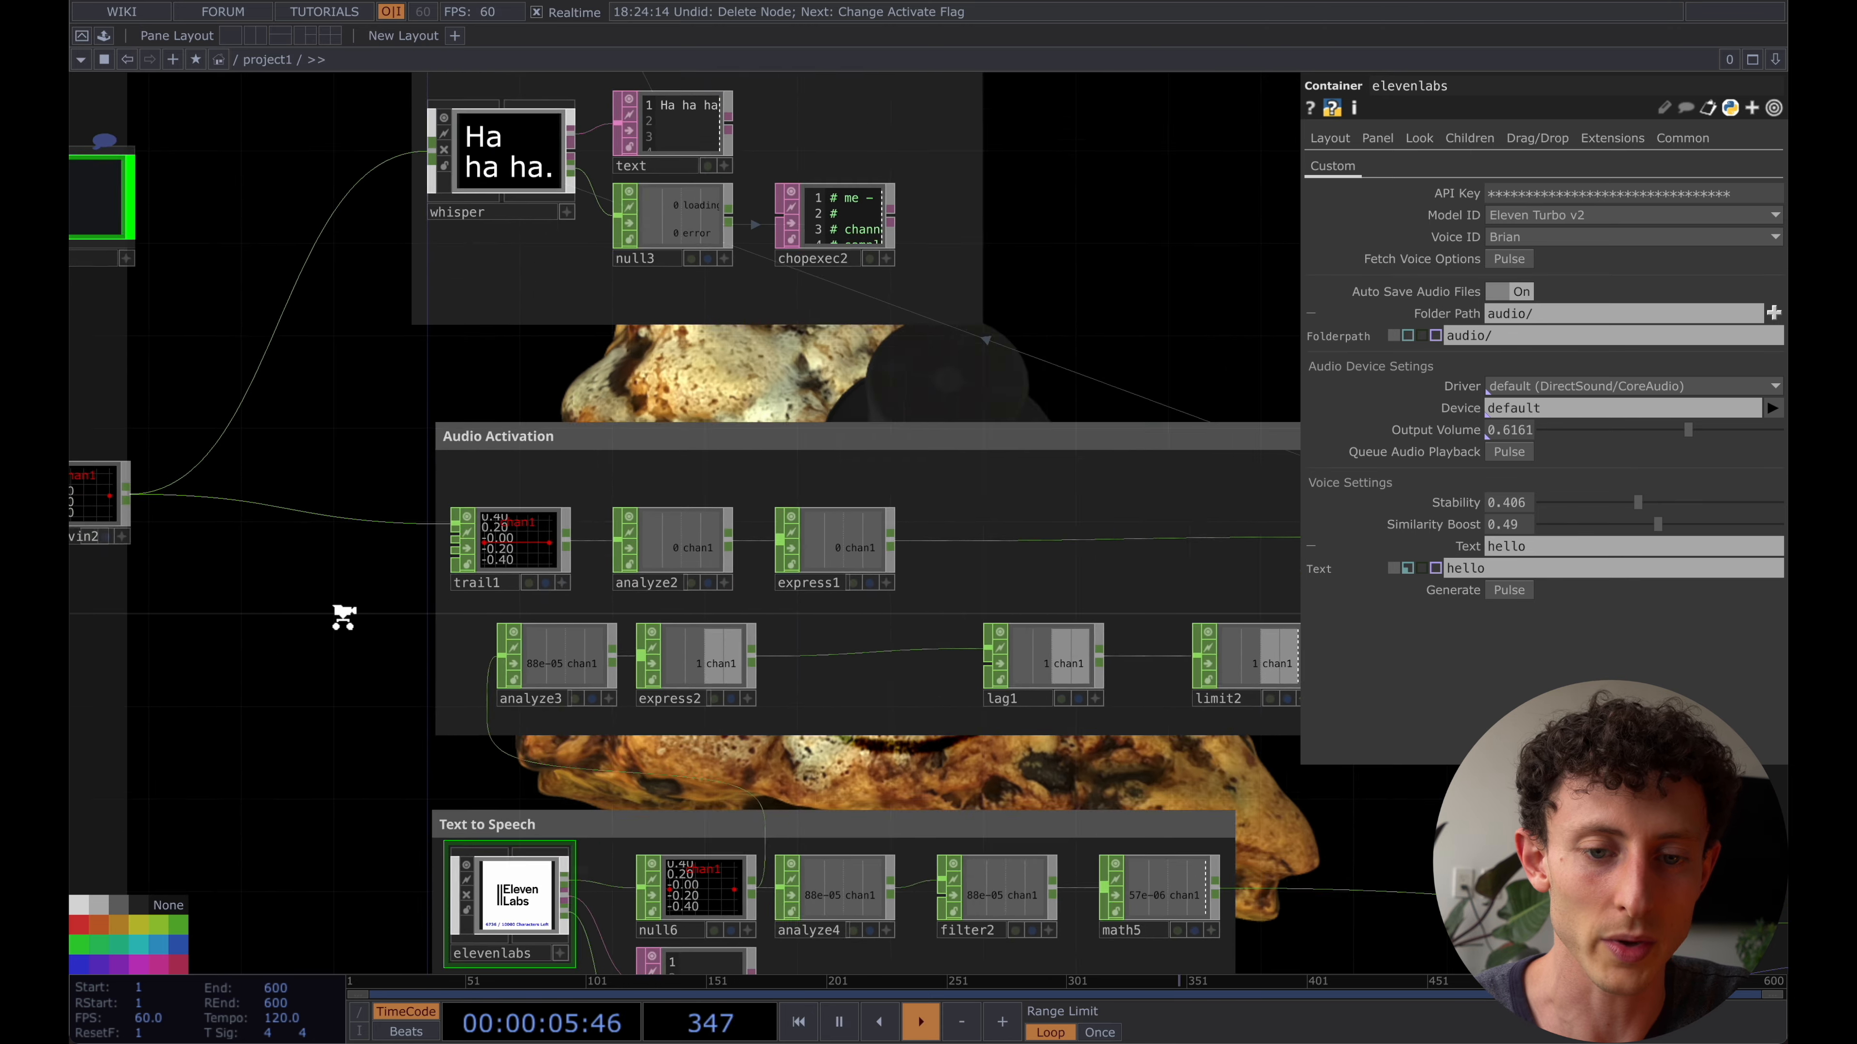
scroll(952, 256, "up", 10)
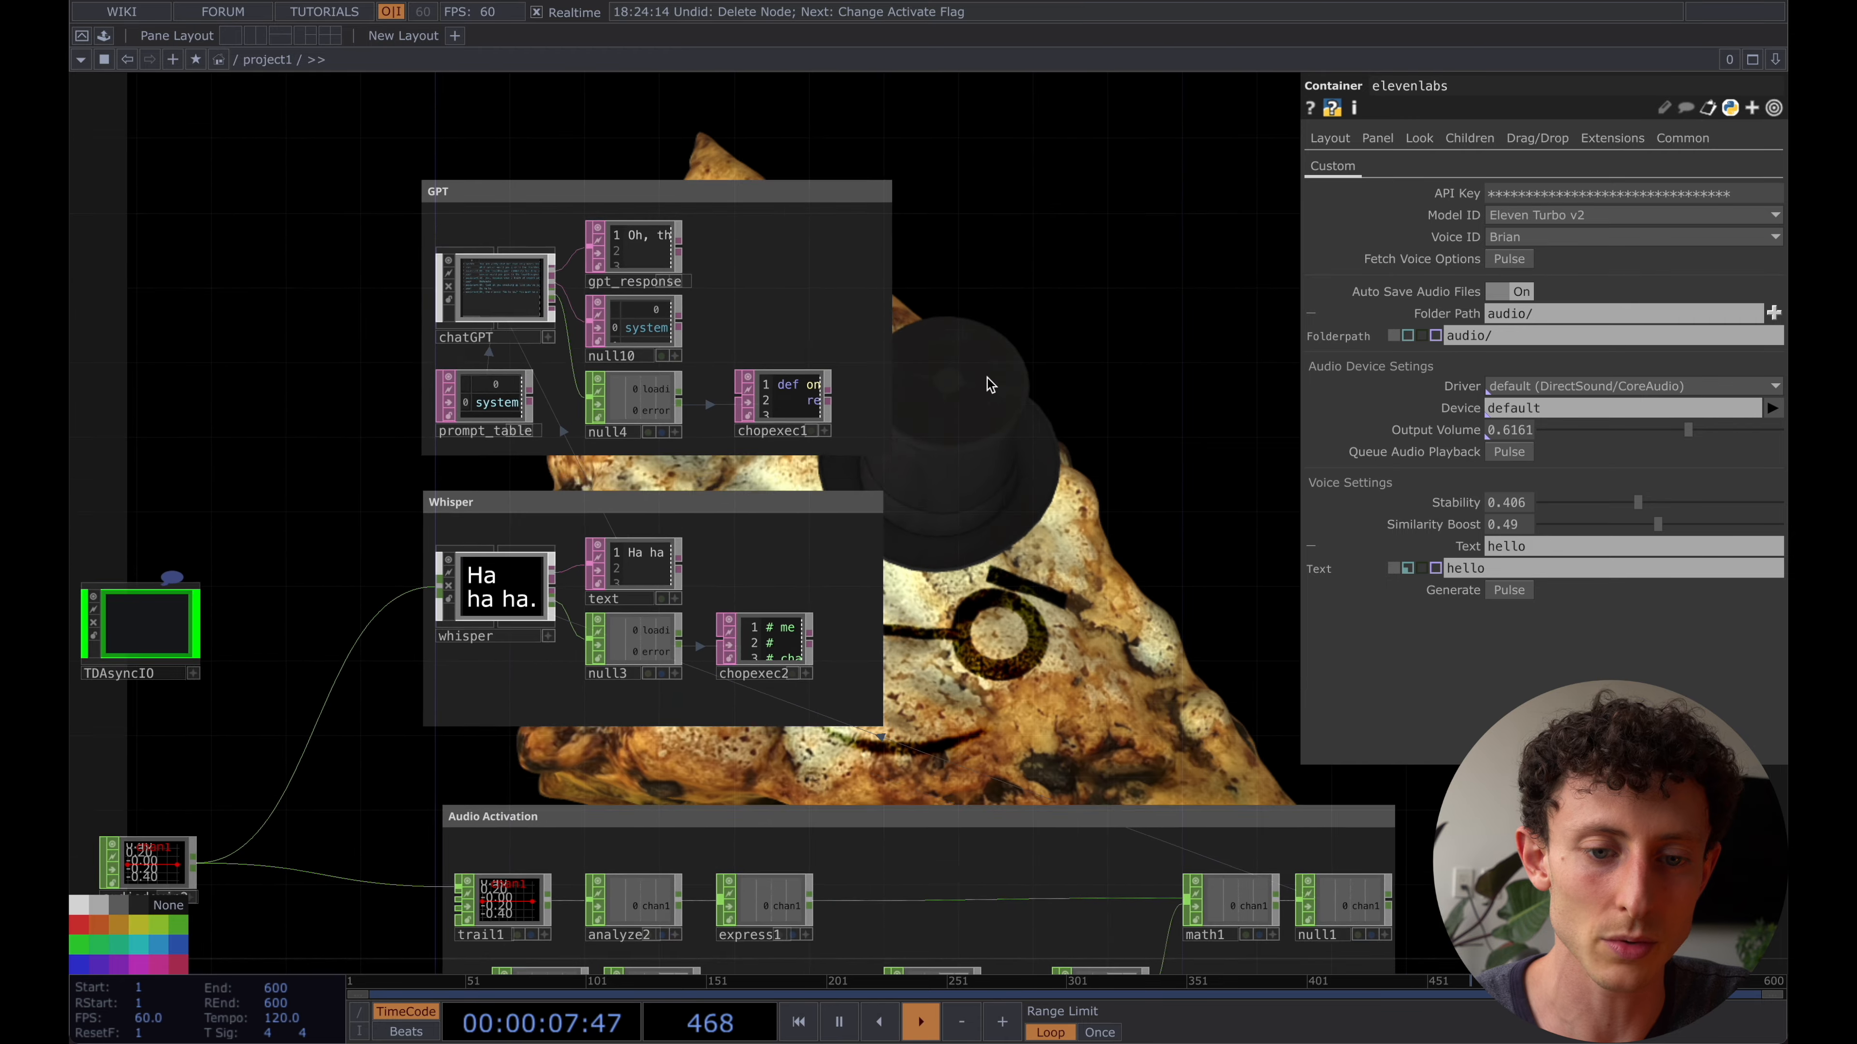
scroll(583, 322, "up", 4)
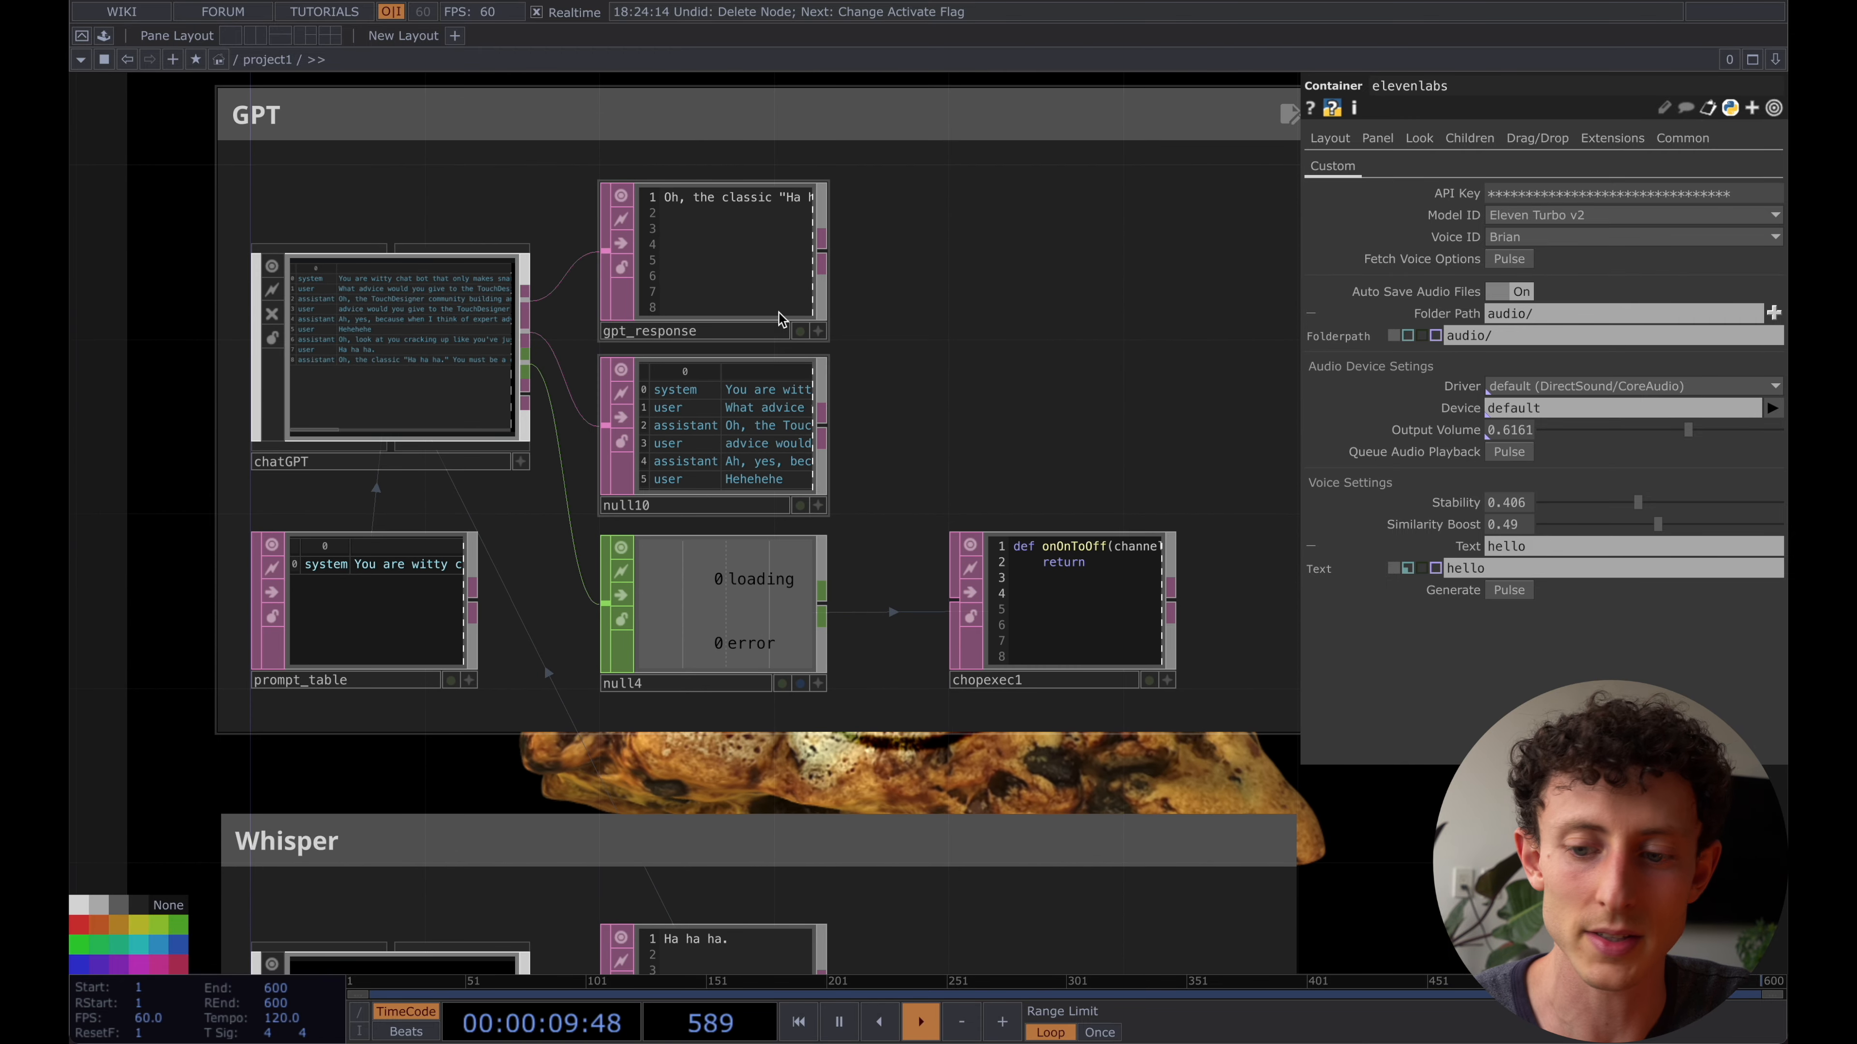
left_click(1449, 571)
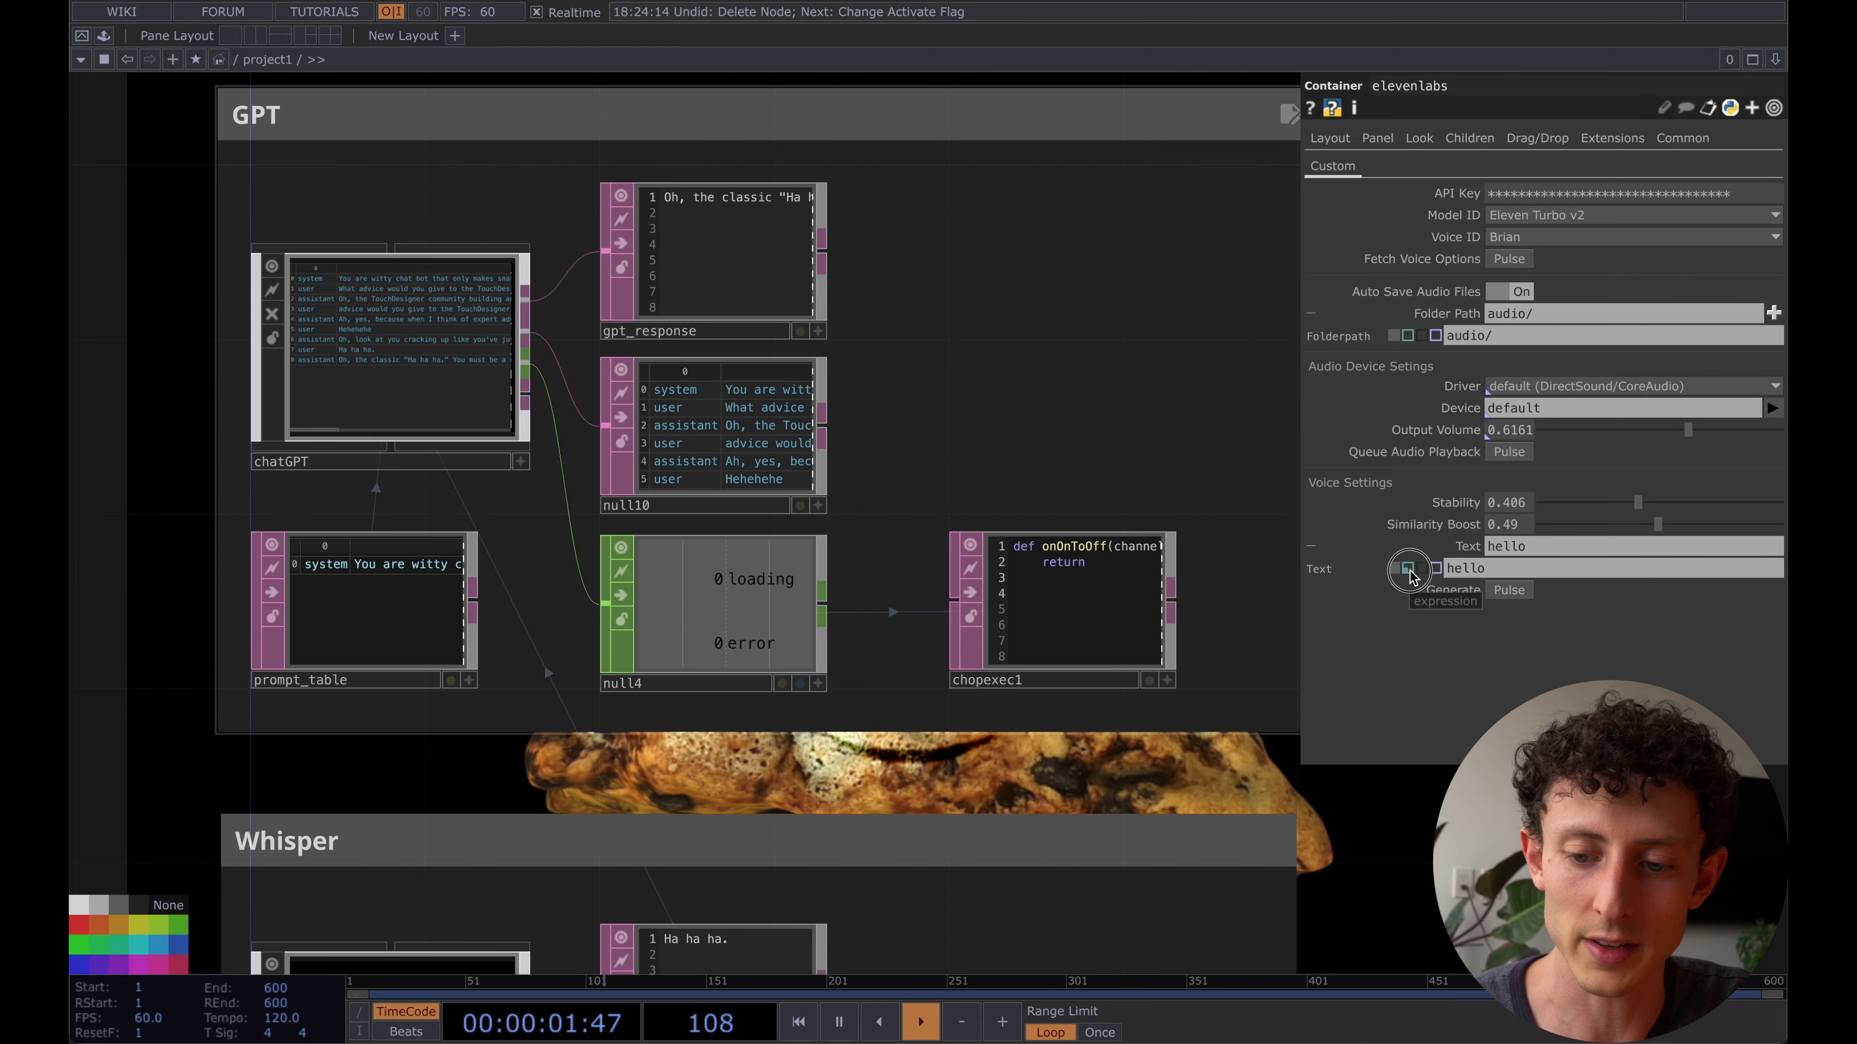
type("op('gpt_response').text")
left_click_drag(1481, 568, 1380, 562)
key("BackSpace")
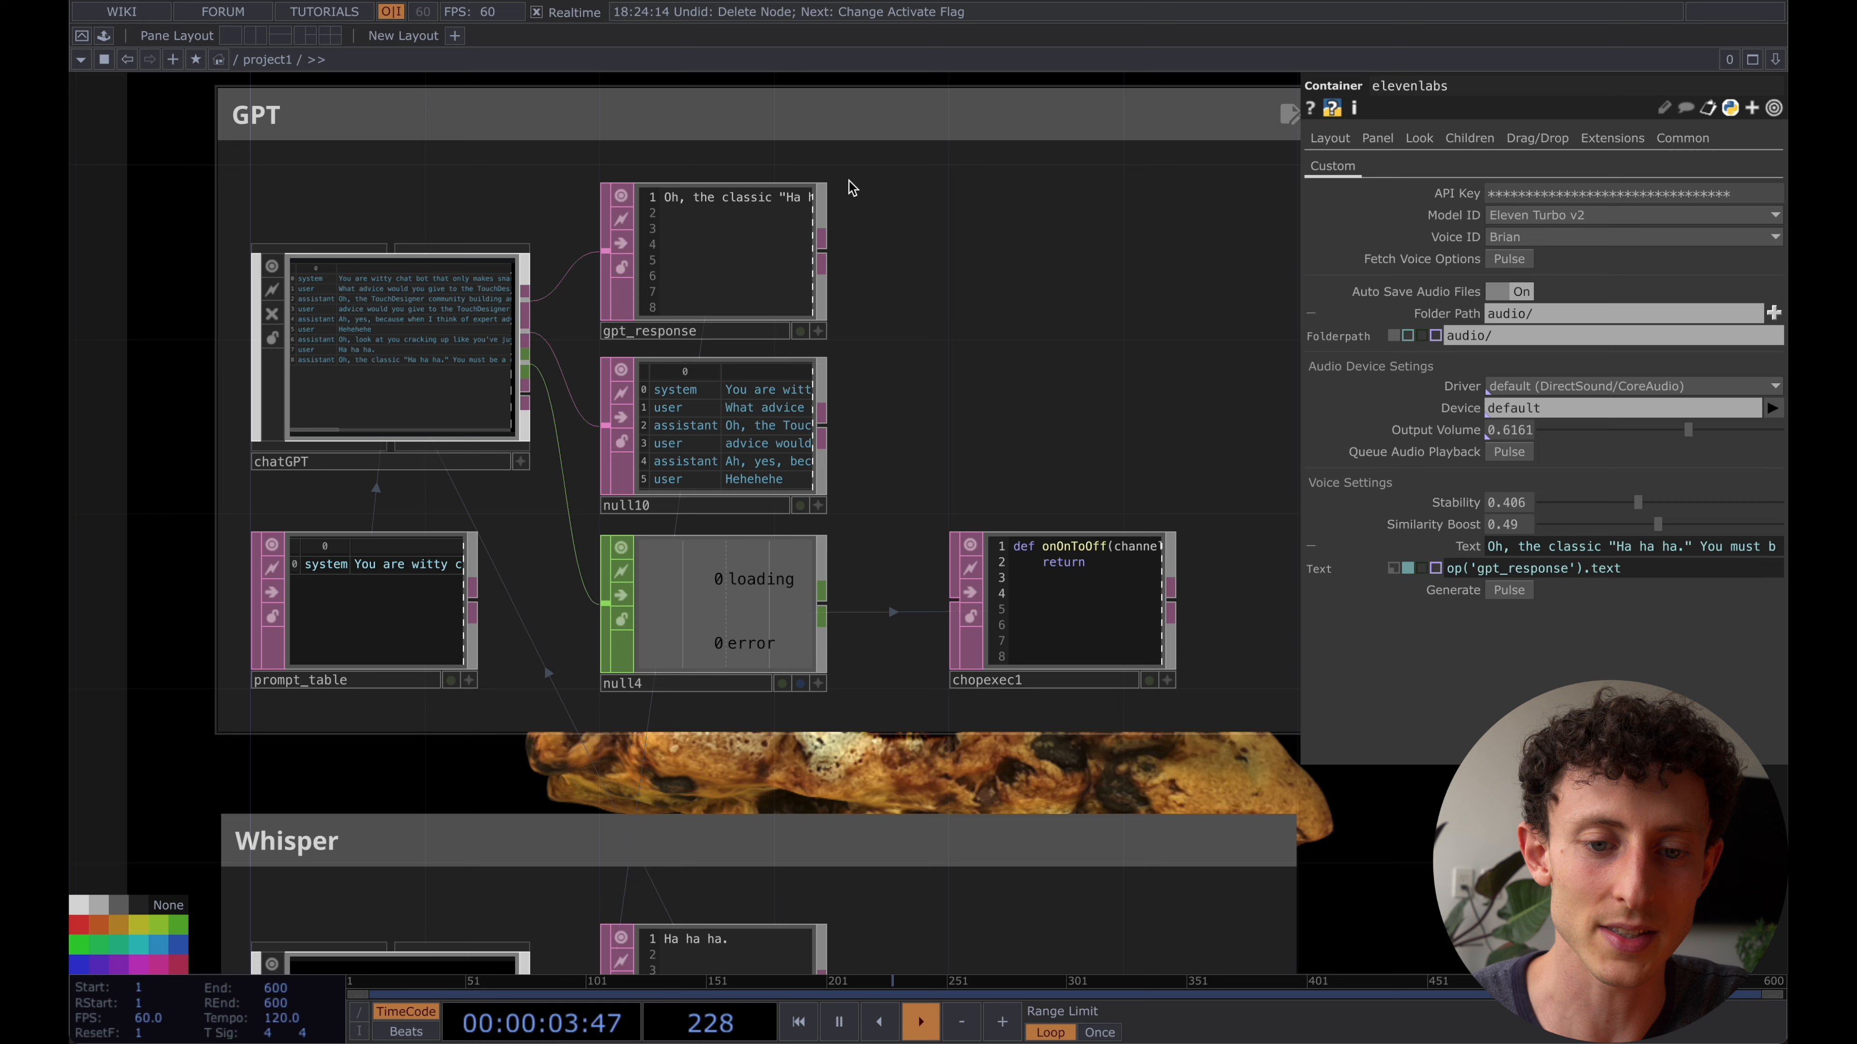
- Create a Text DAT in the empty network area beside the elevenlabs container
scroll(1107, 403, "down", 3)
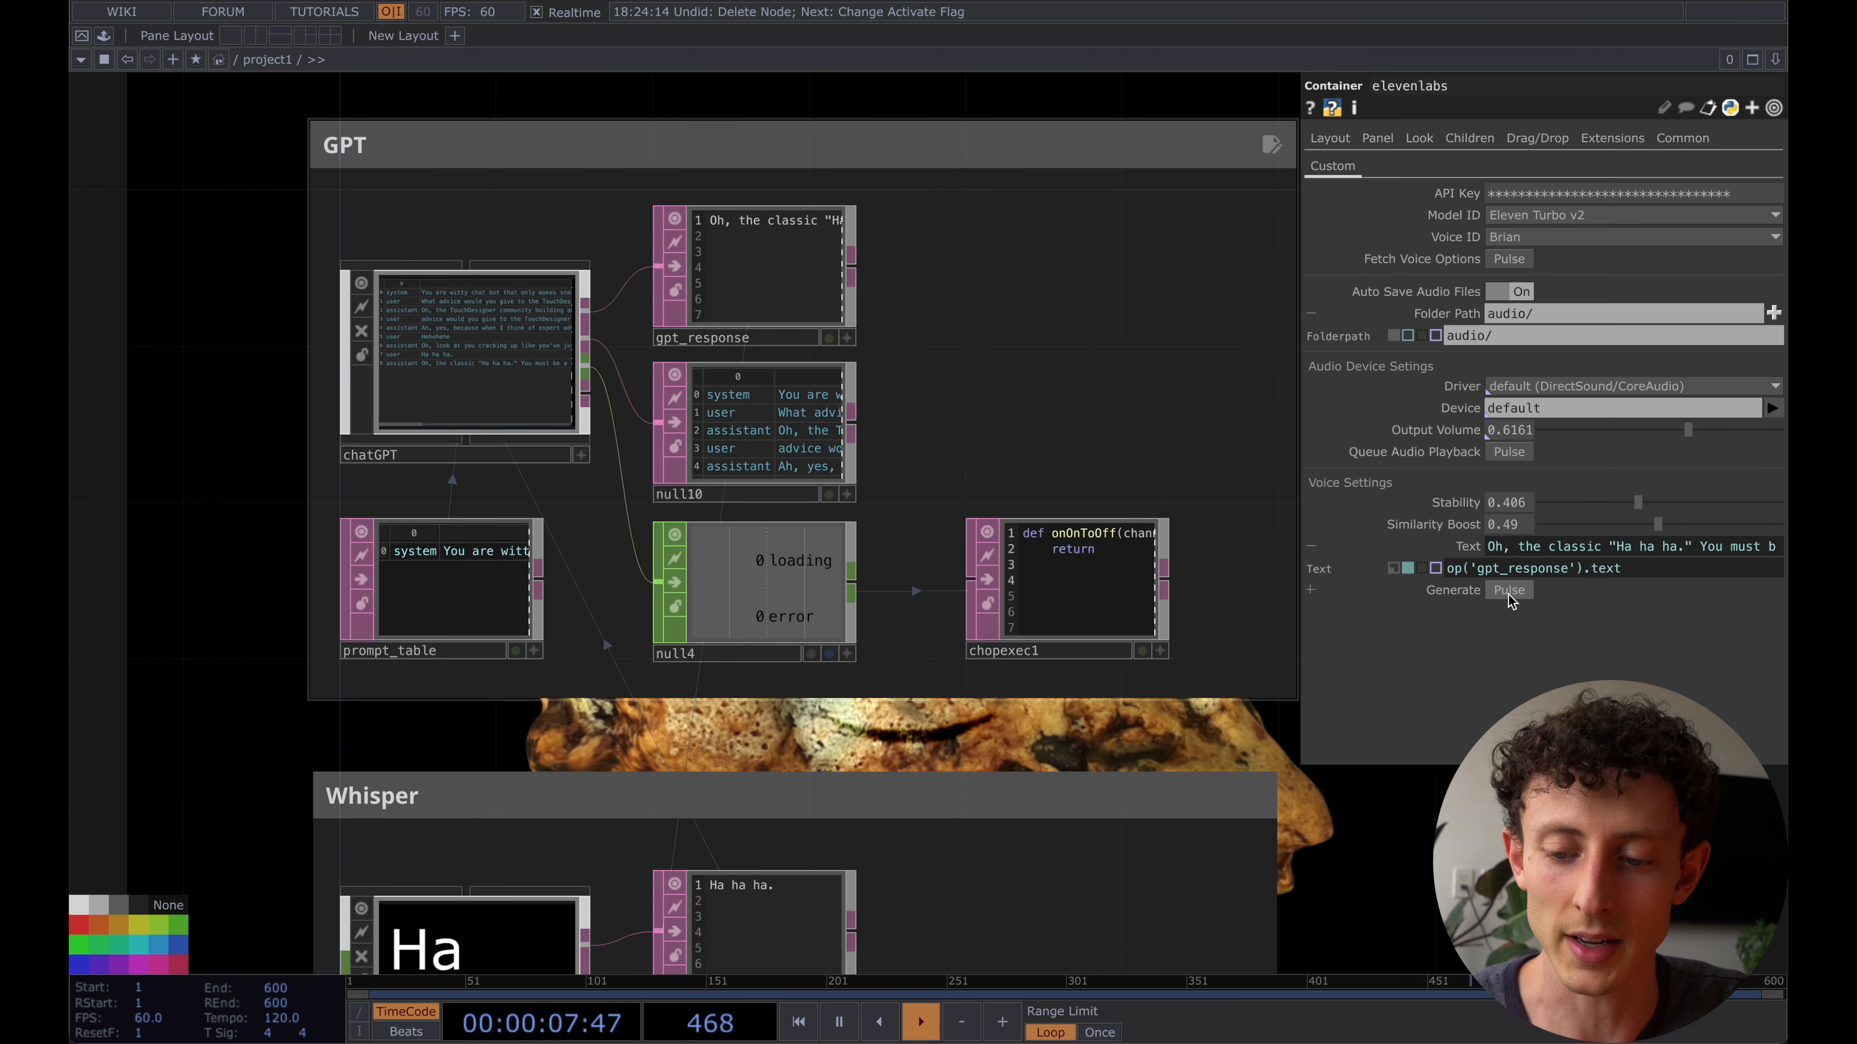
left_click_drag(793, 754, 792, 556)
scroll(792, 556, "down", 6)
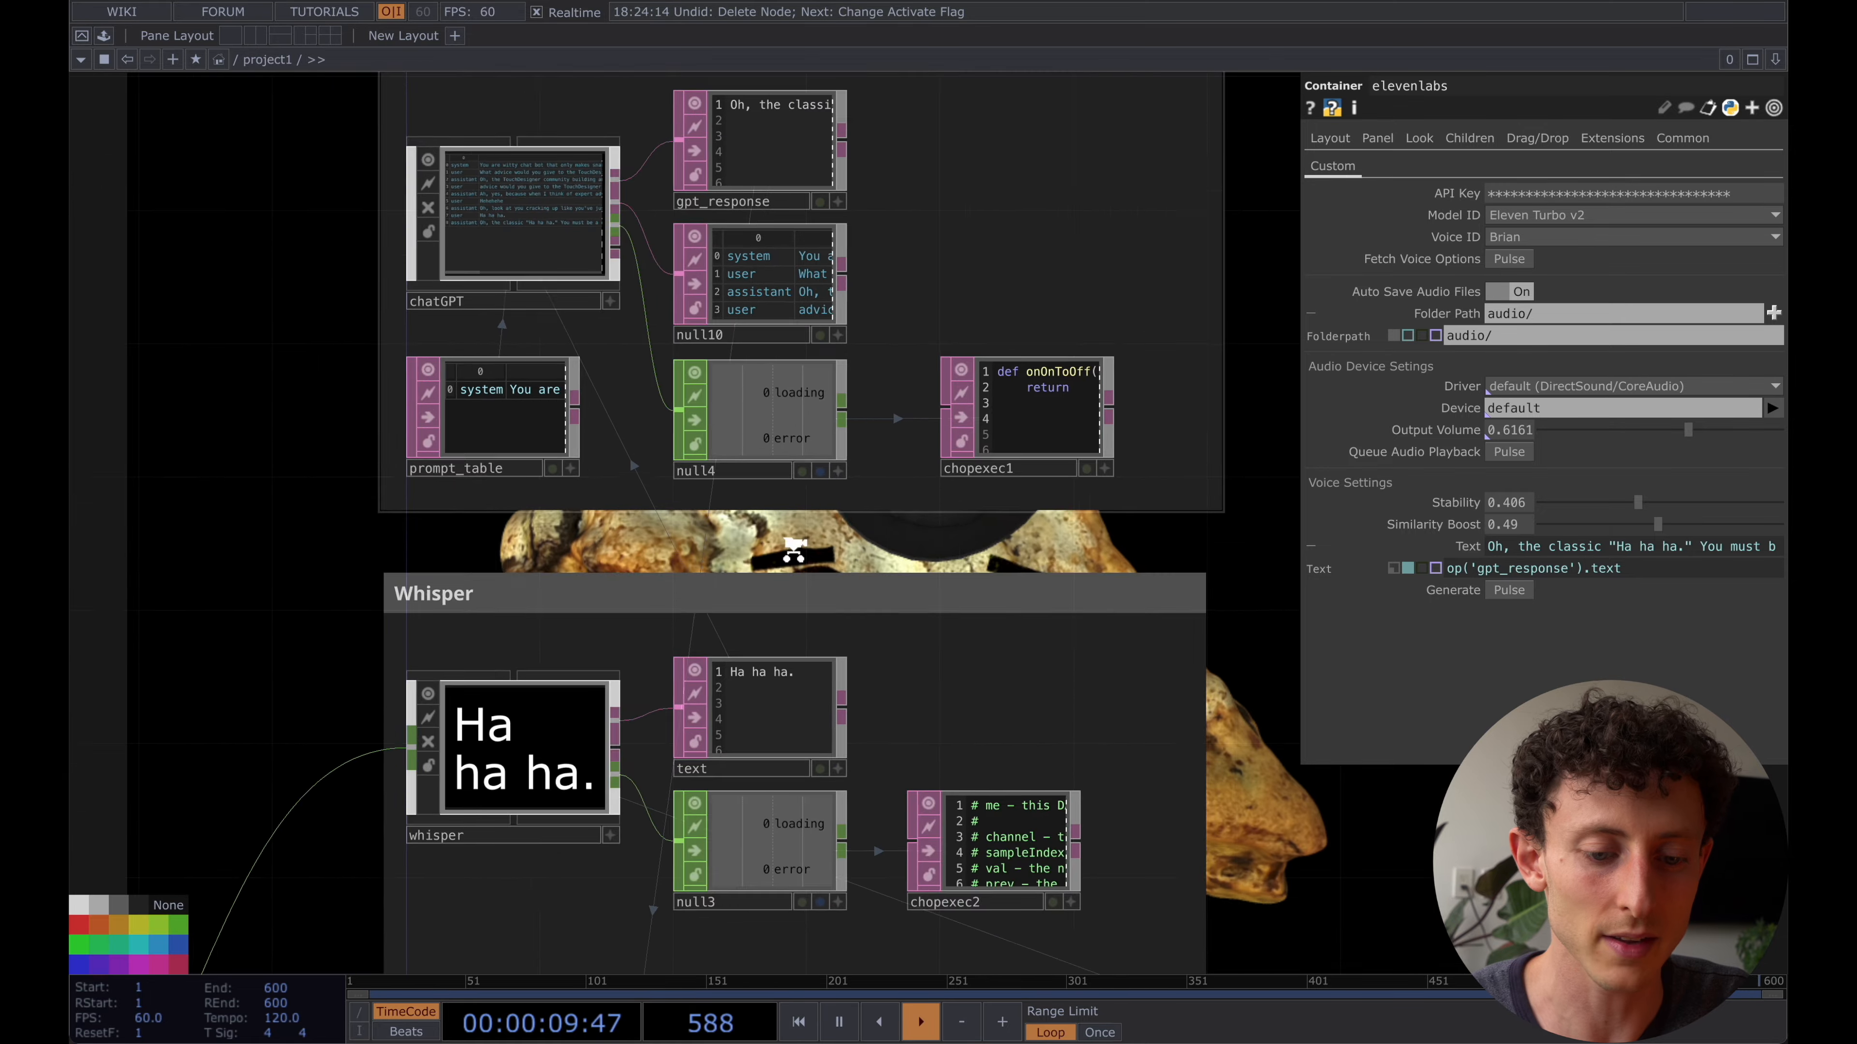
left_click_drag(499, 869, 521, 35)
left_click_drag(501, 767, 502, 664)
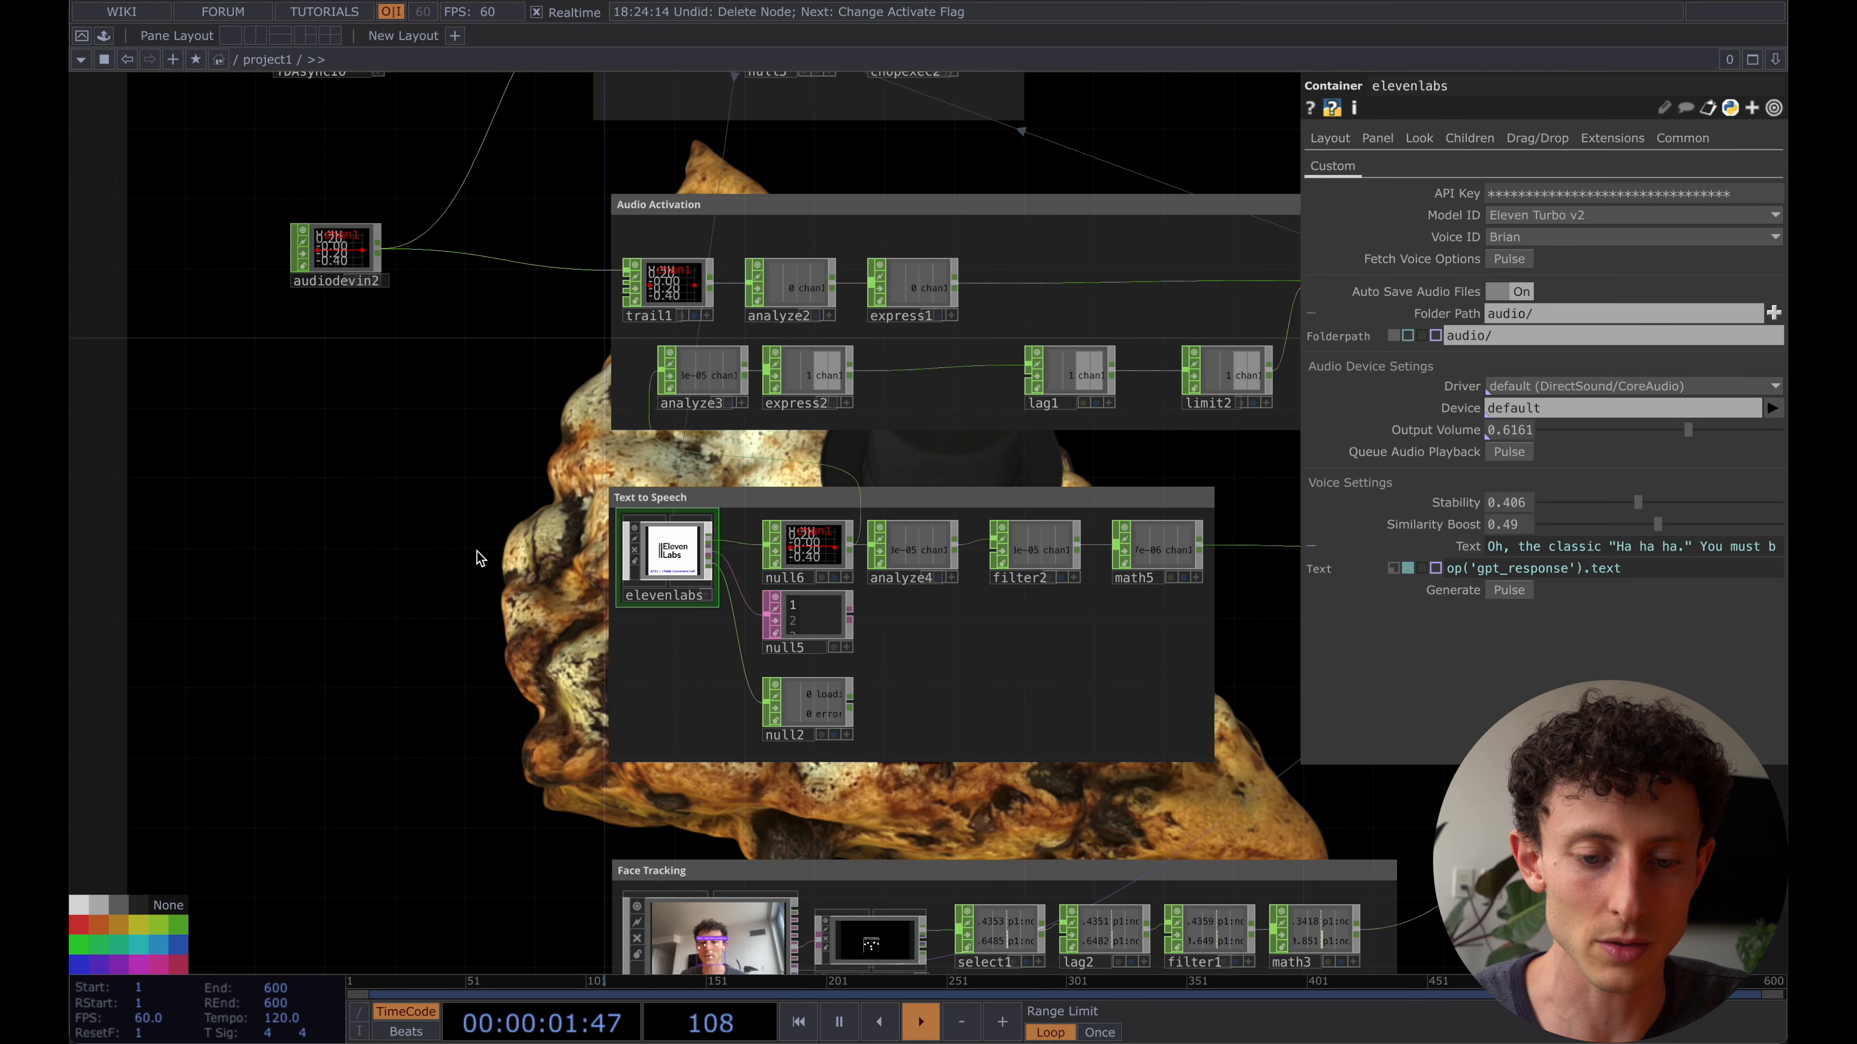
scroll(477, 552, "up", 5)
key("Tab")
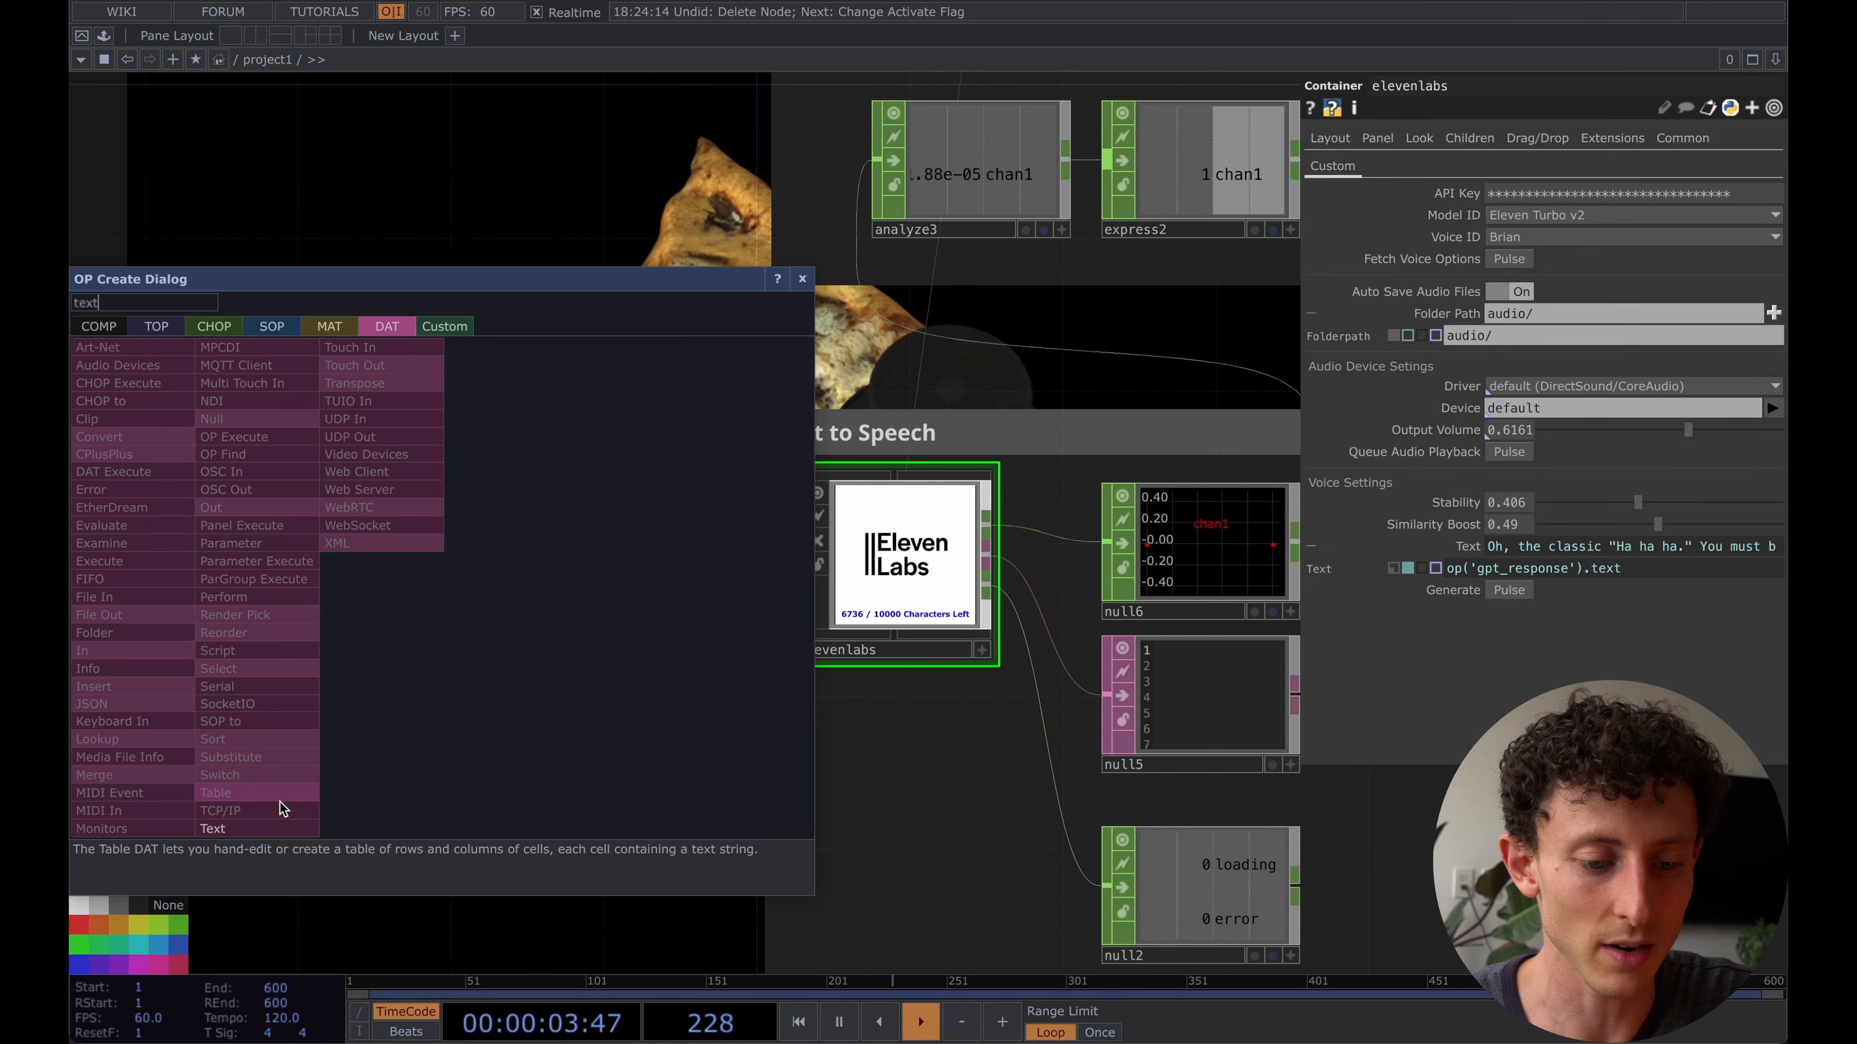
left_click(276, 828)
left_click(504, 519)
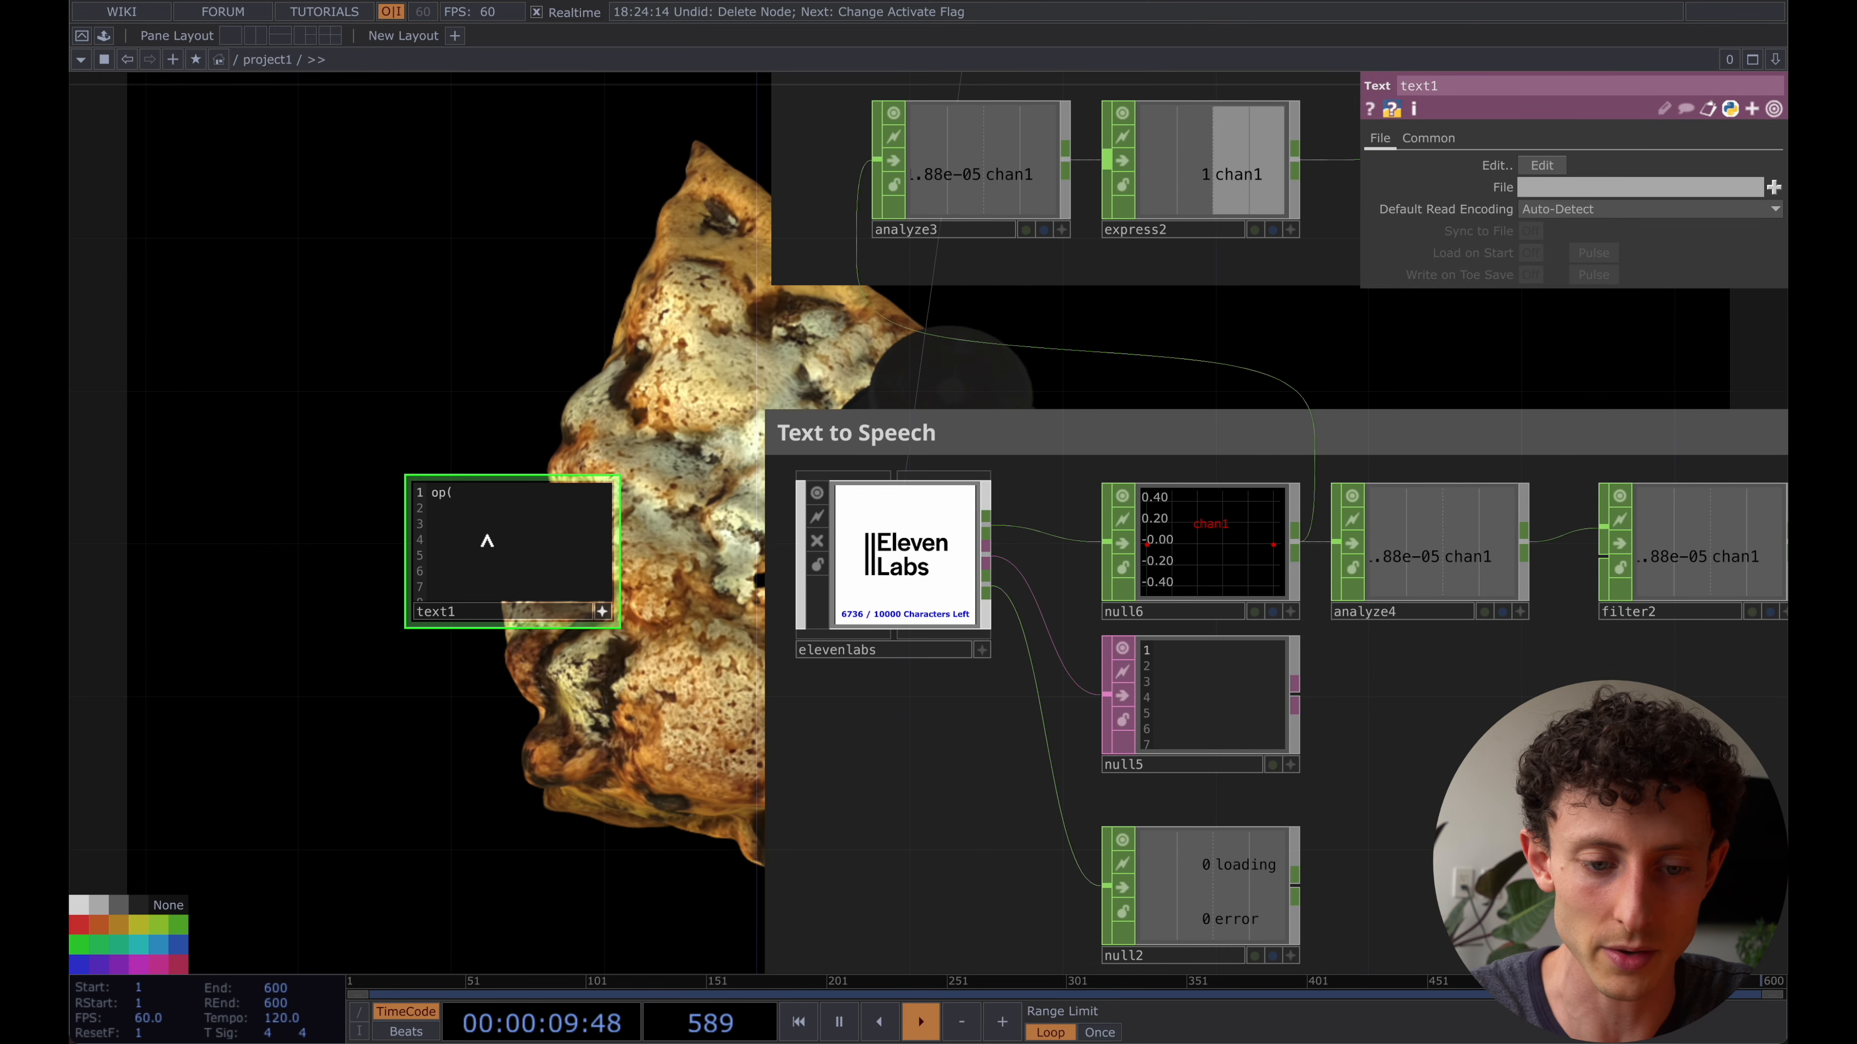
- Write the script op('elevenlabs').par.Generate.pulse() in the new Text DAT, using the elevenlabs container's Generate parameter name
left_click(843, 655)
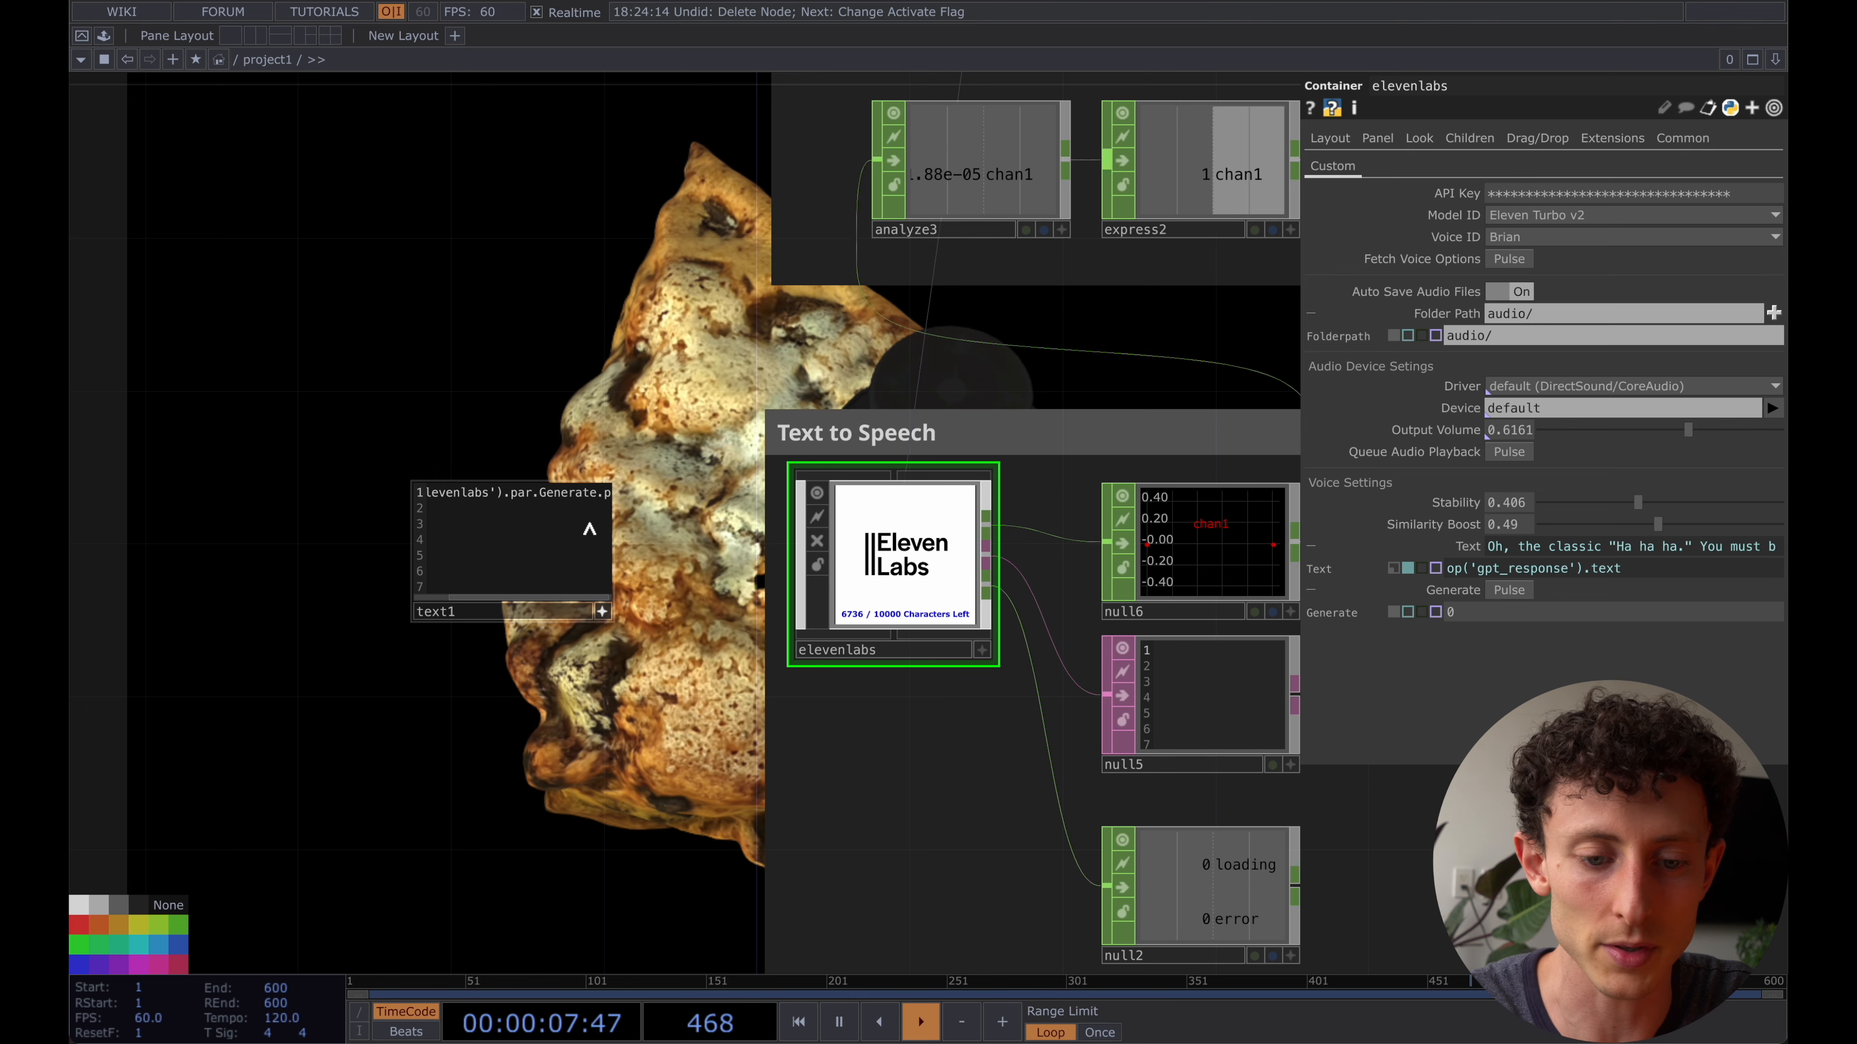
type("ulse()")
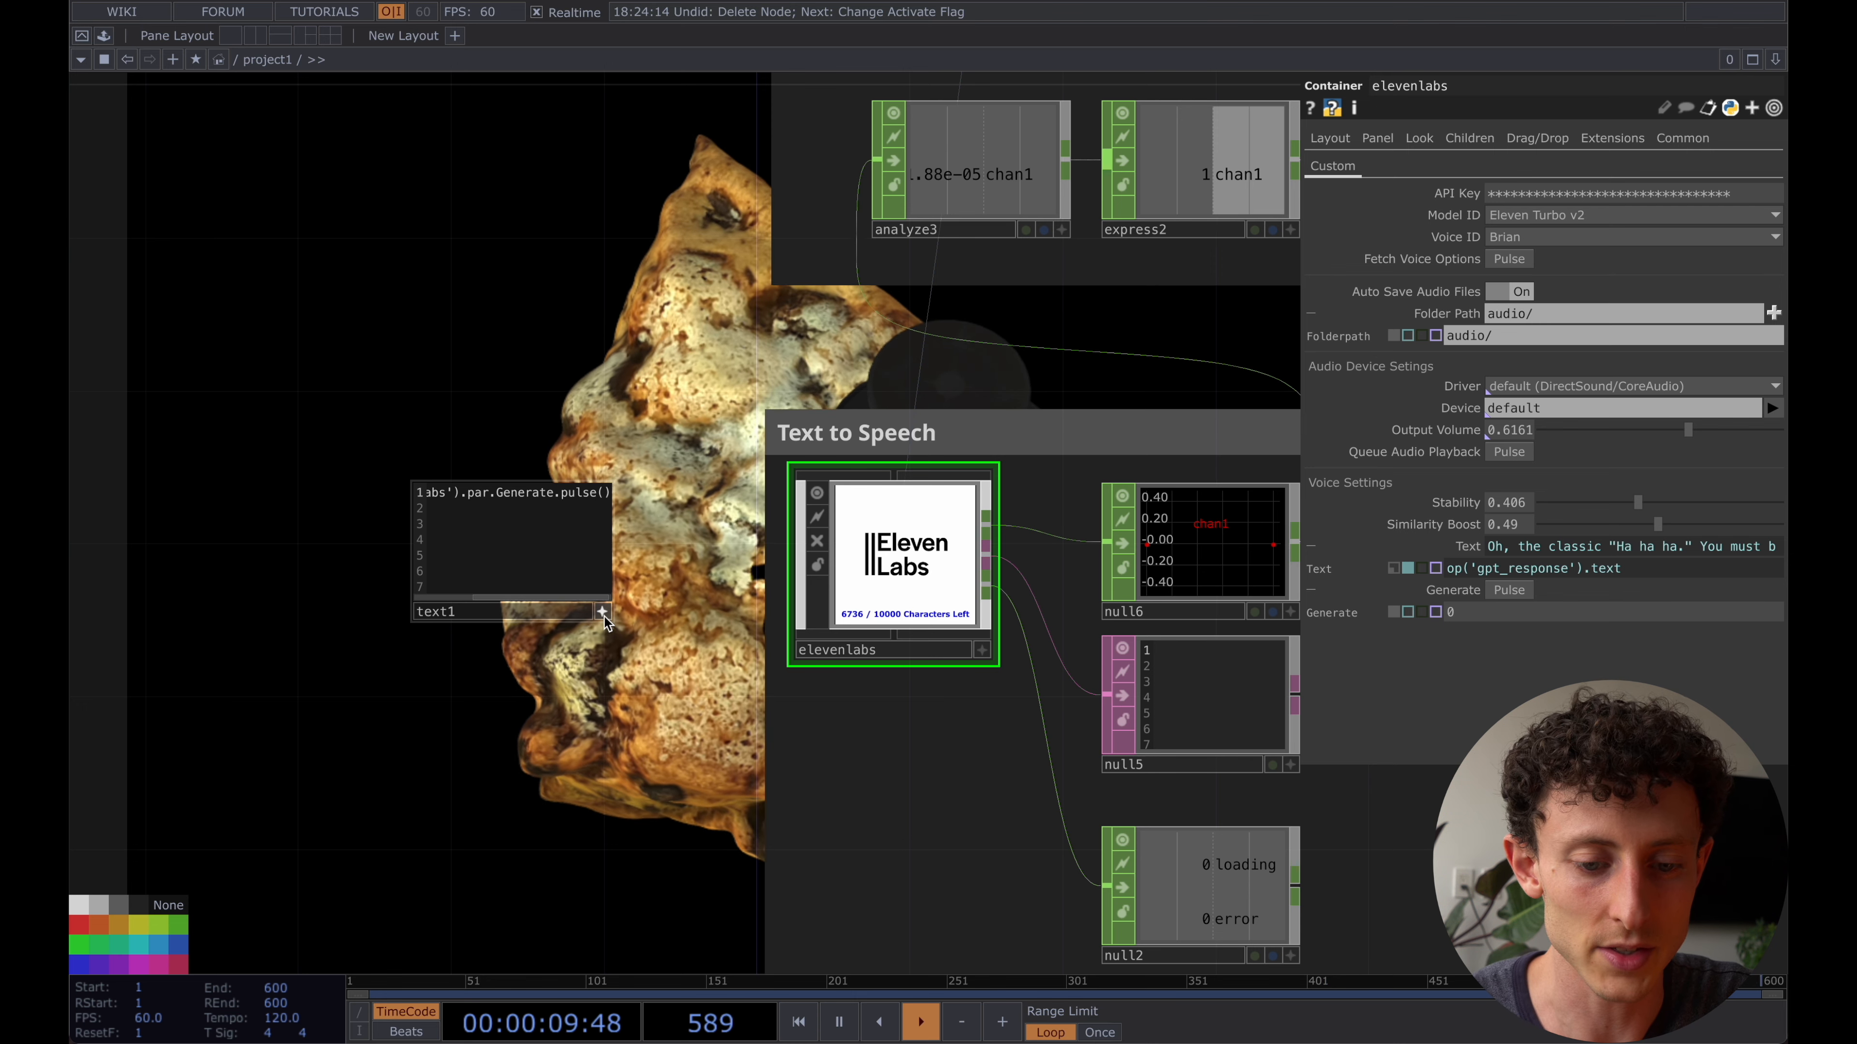
scroll(455, 518, "up", 5)
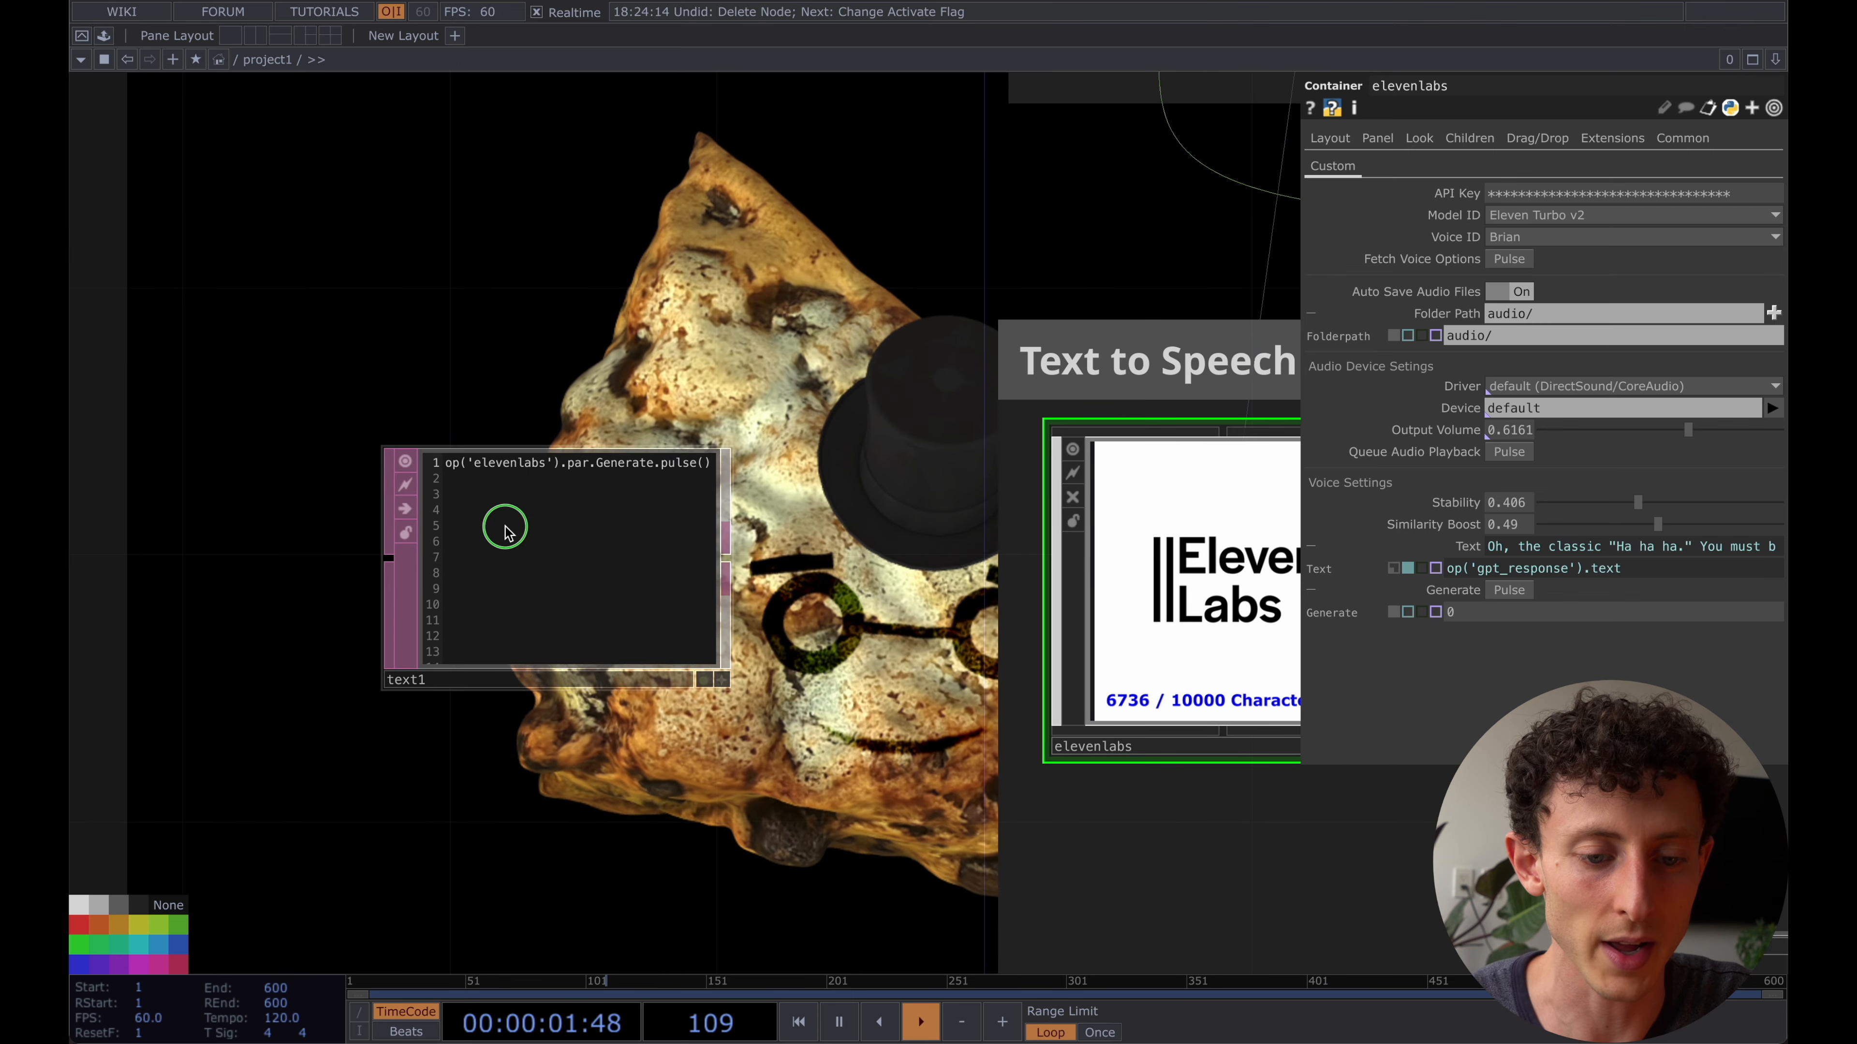
- Run the text1 script to generate speech with the elevenlabs container, and mute the system sound during playback
right_click(508, 534)
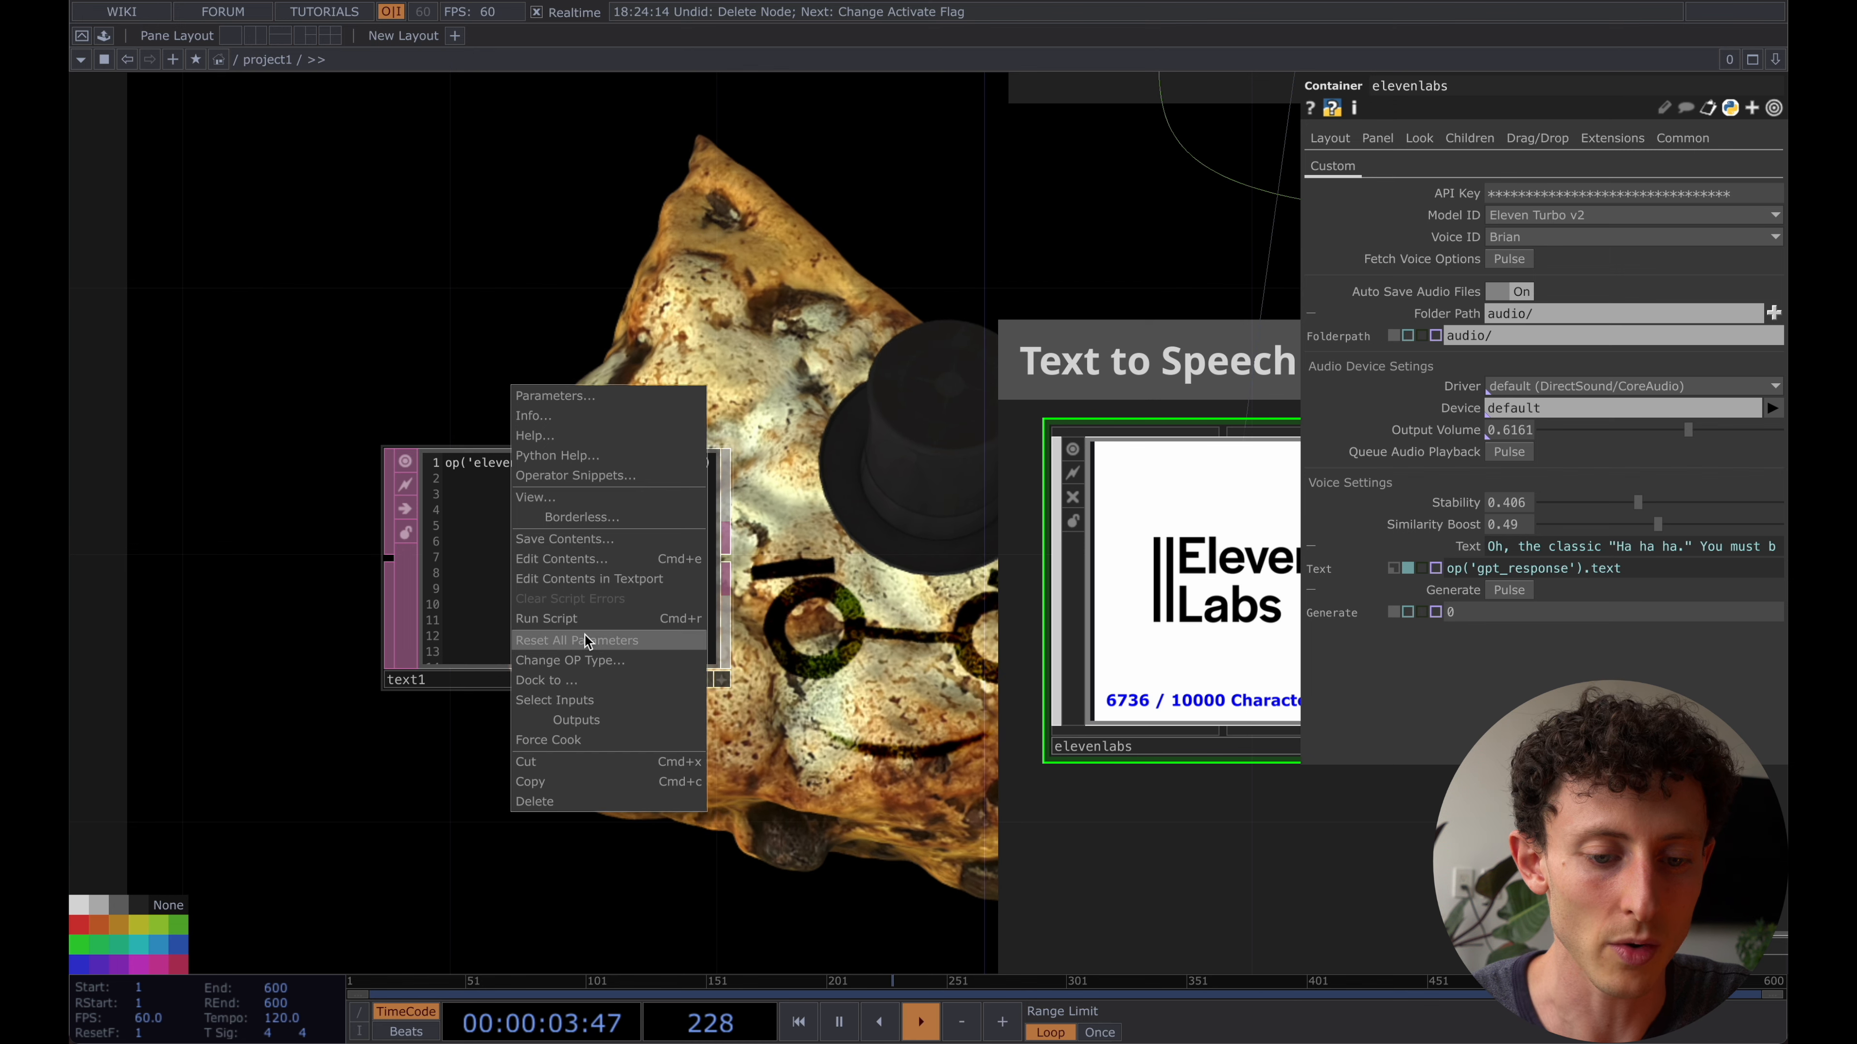
left_click(585, 621)
scroll(584, 629, "down", 3)
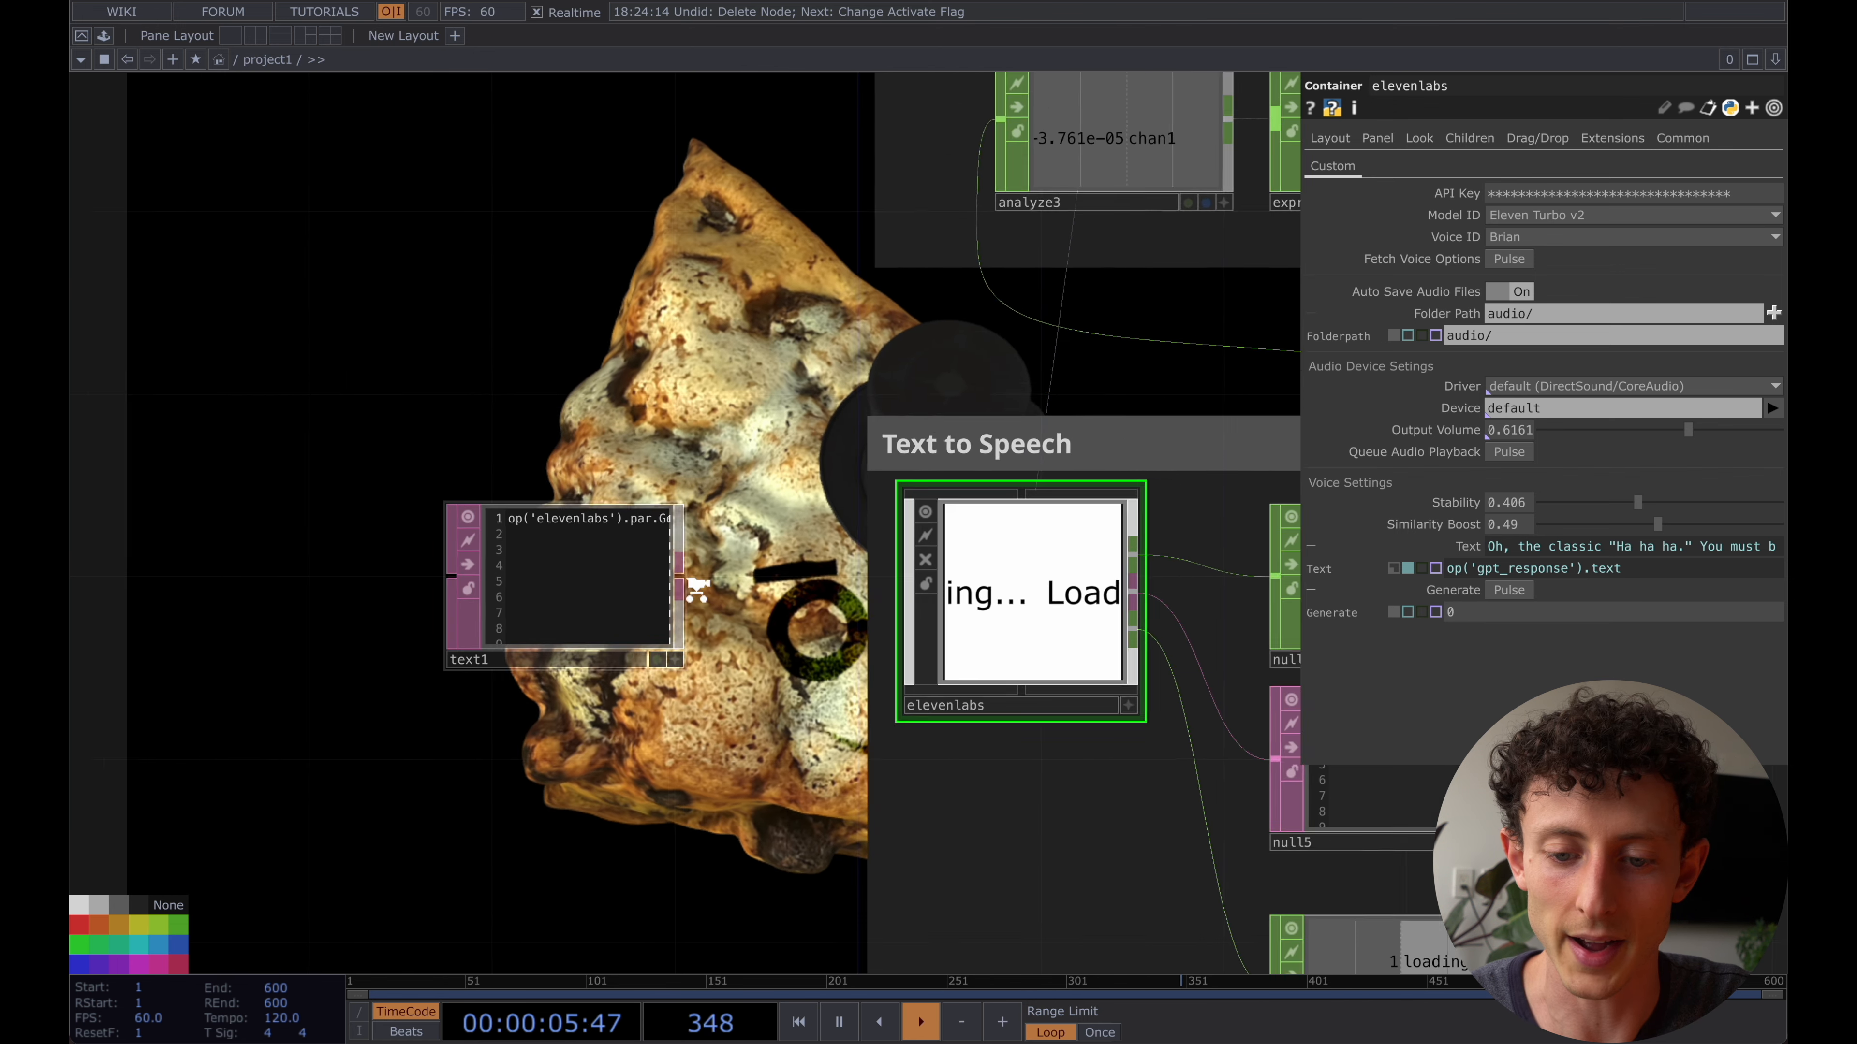
left_click_drag(753, 578, 609, 578)
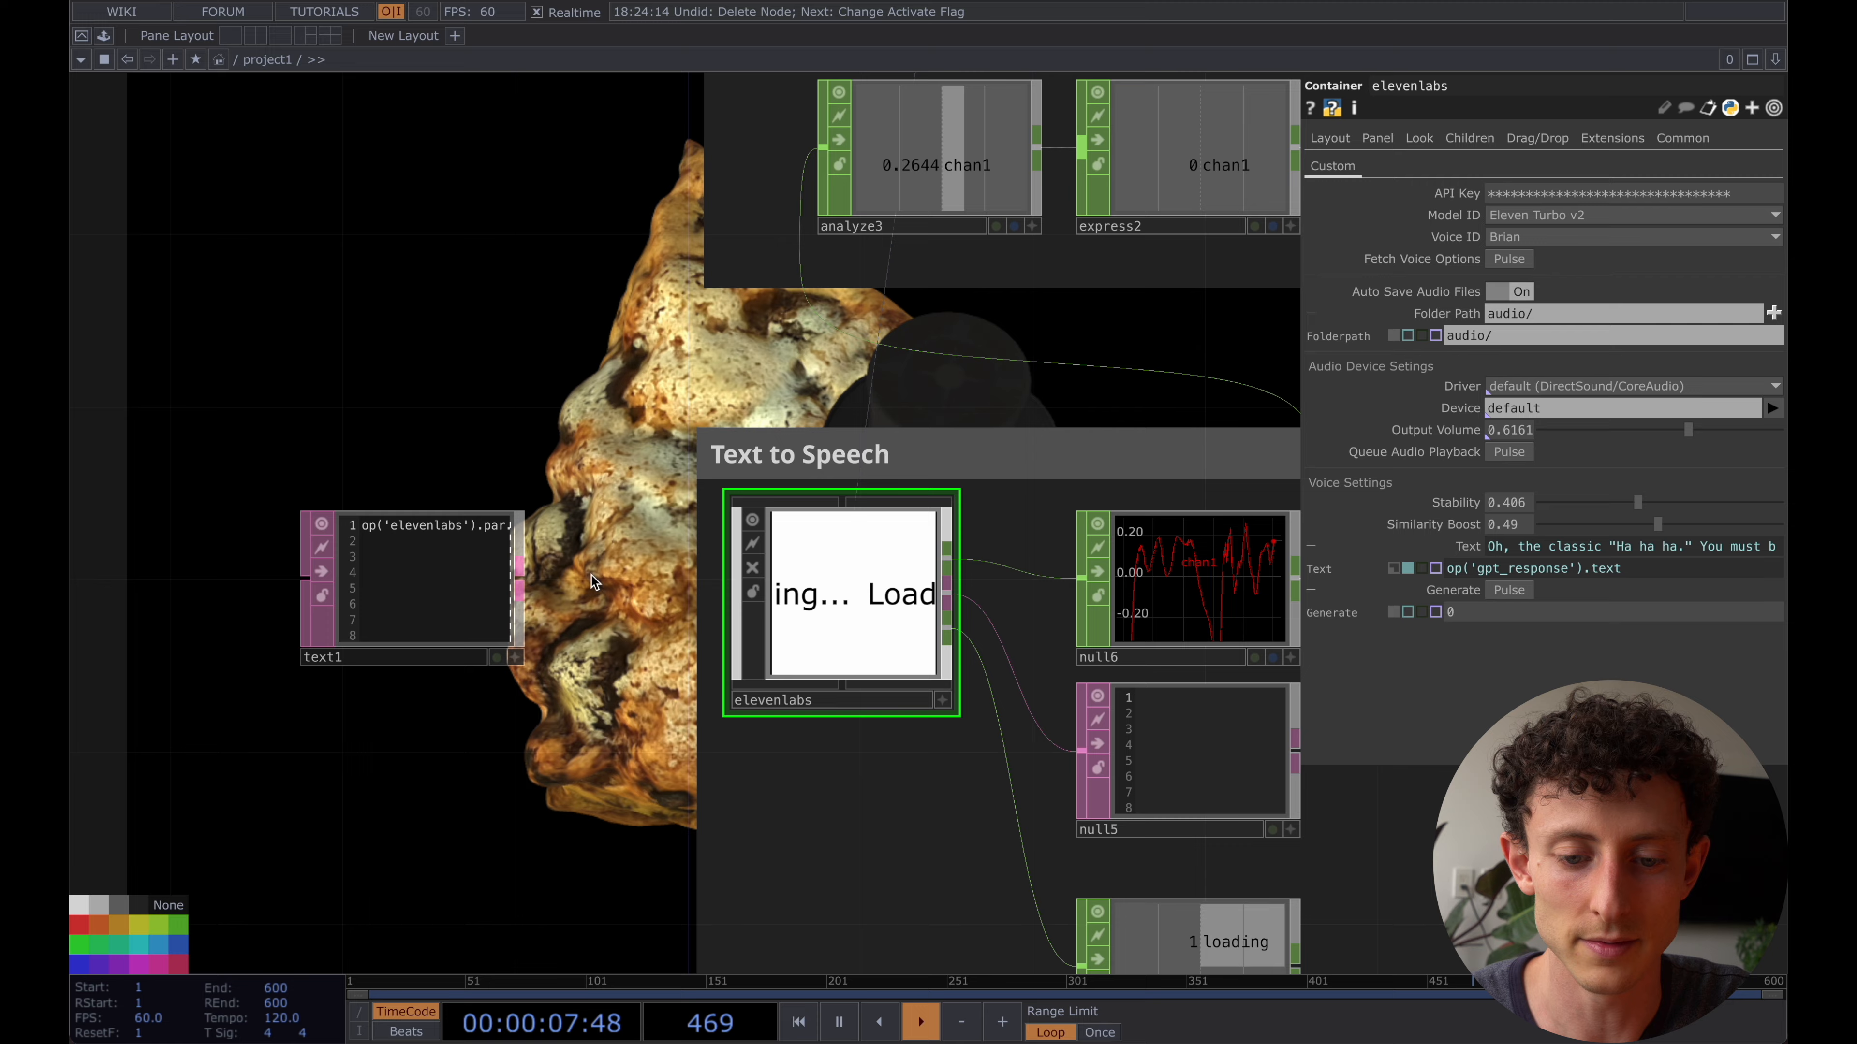
scroll(592, 575, "down", 1)
scroll(593, 576, "down", 2)
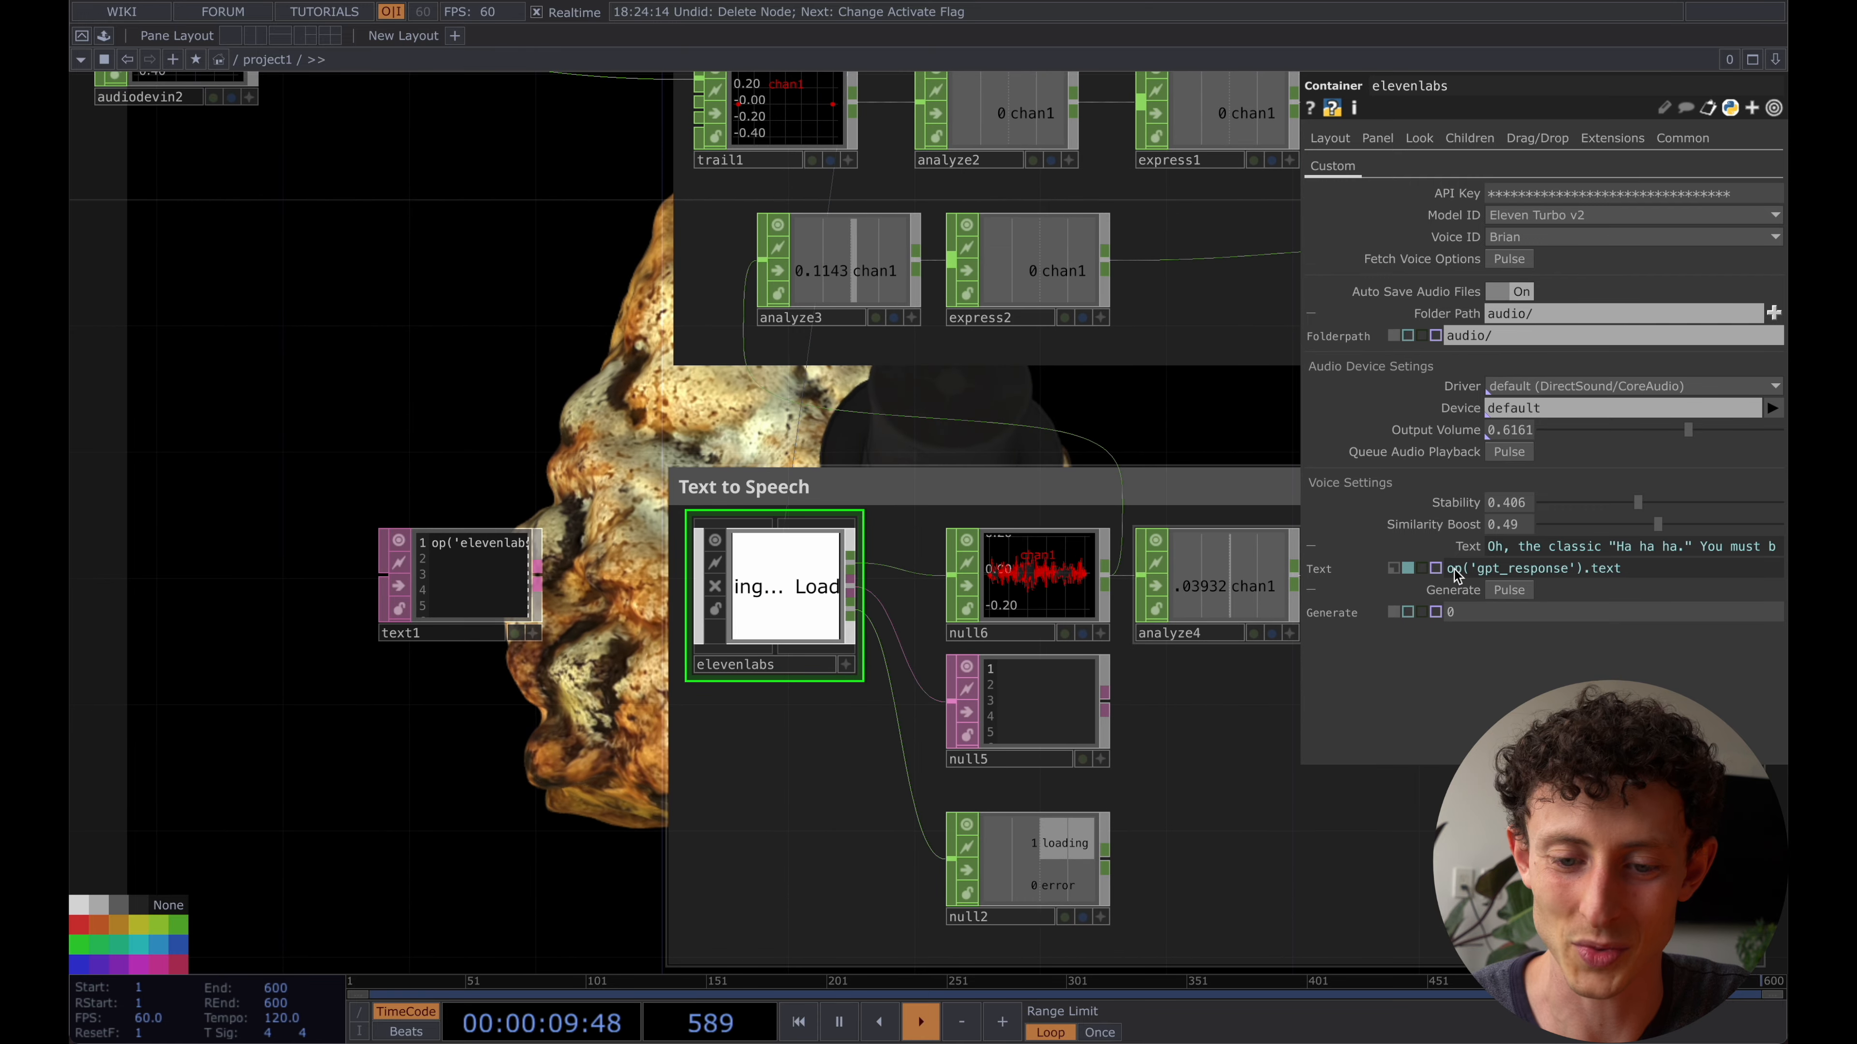
key("XF86AudioMute")
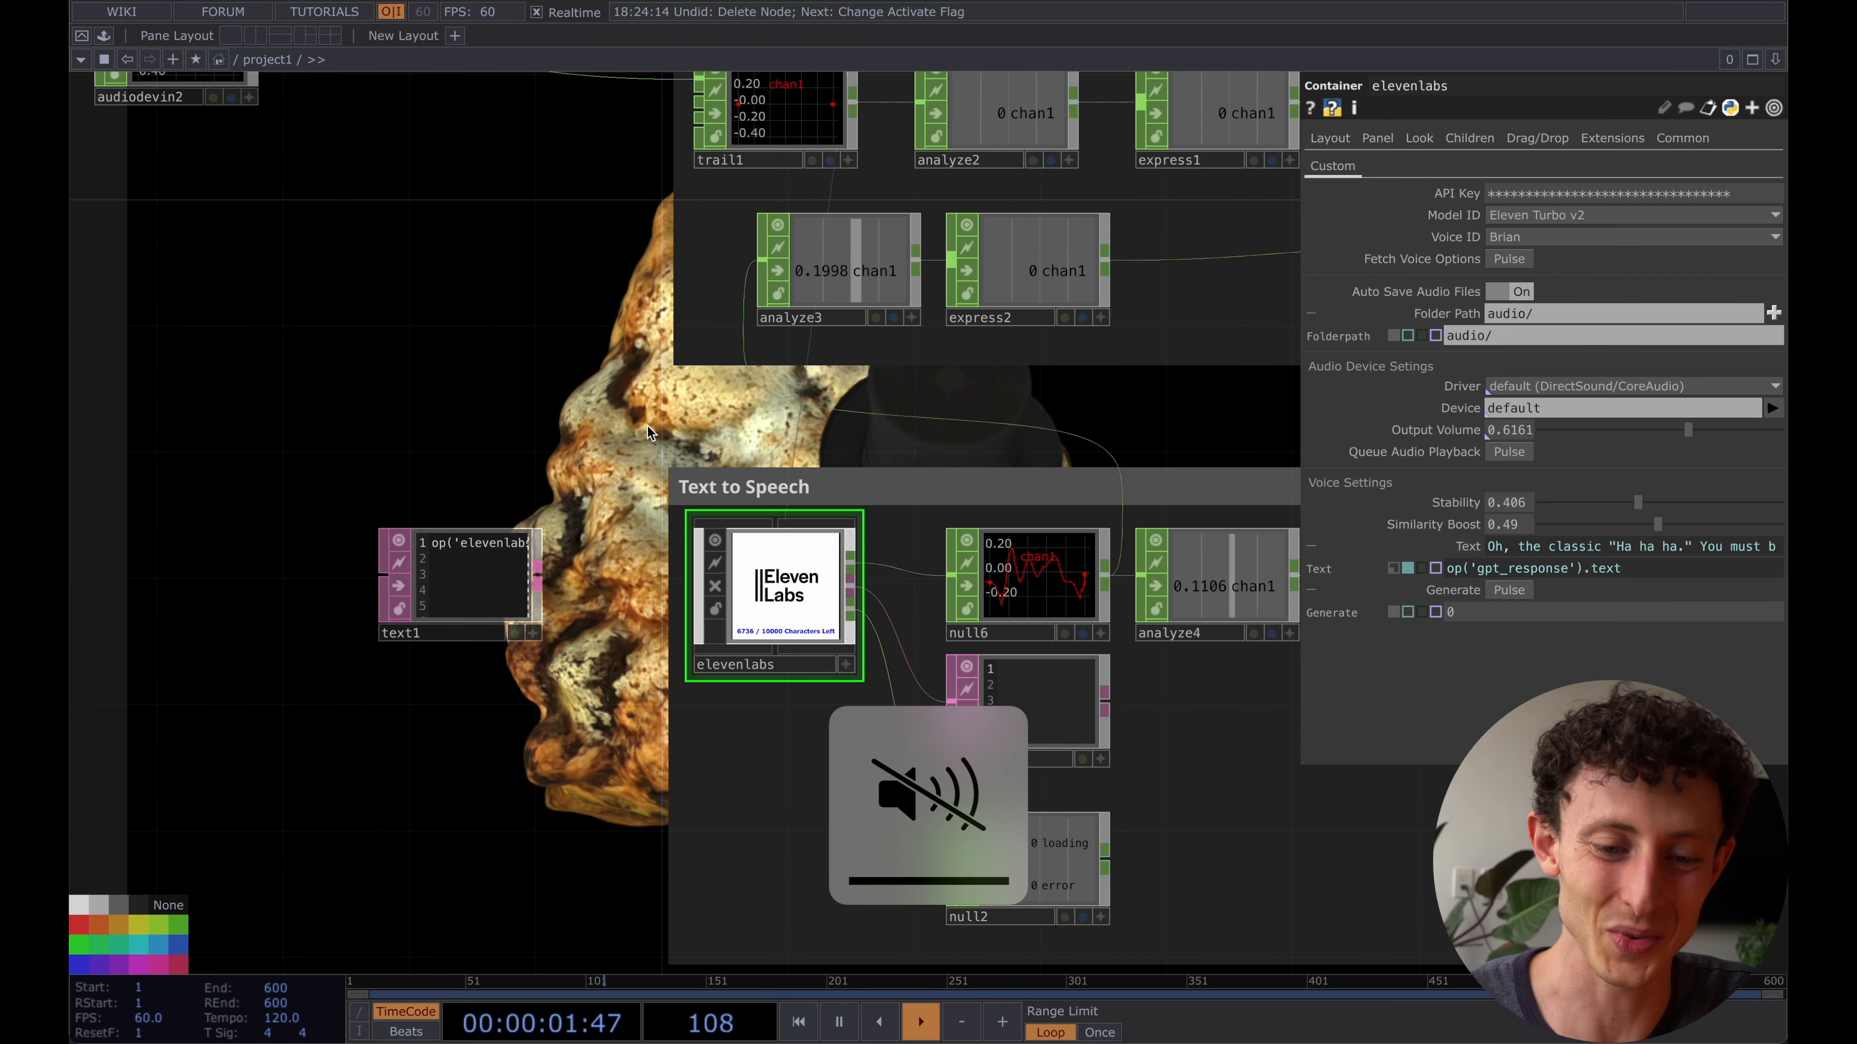
- Copy the whole Generate pulse script from the text1 DAT and delete that DAT
left_click(477, 562)
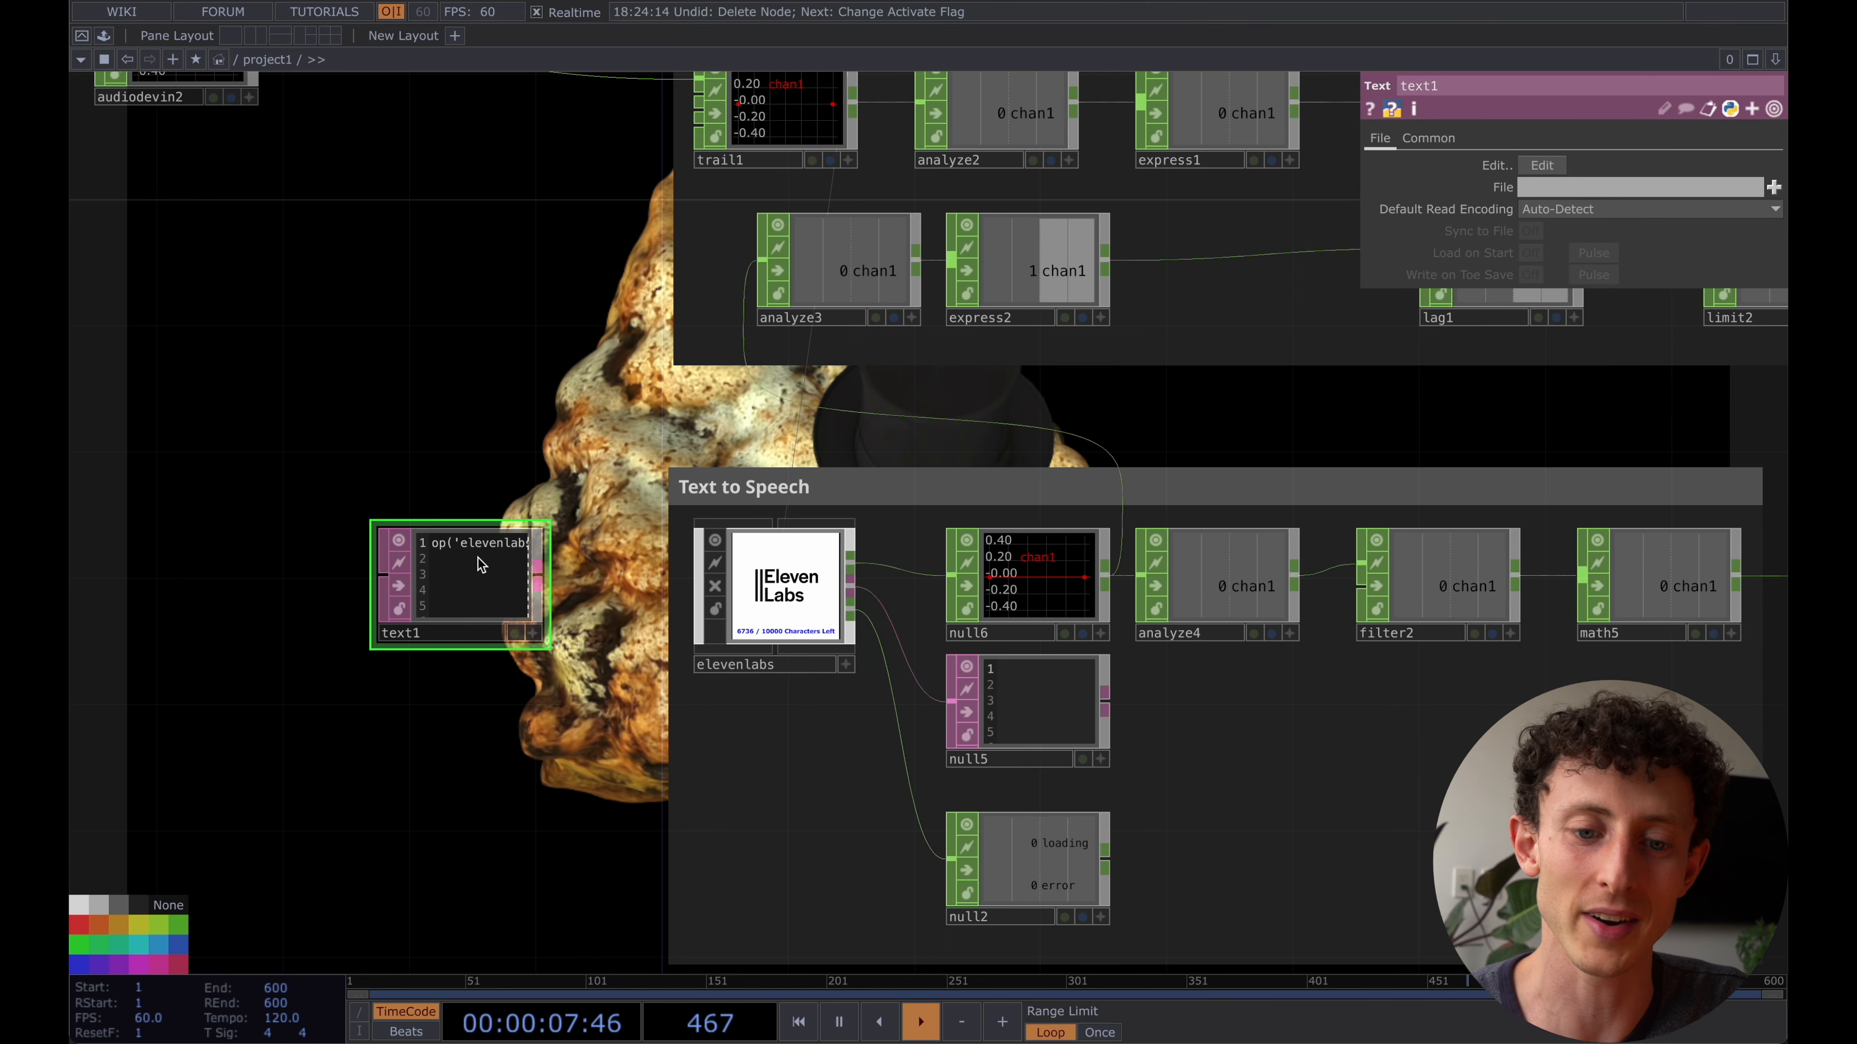
scroll(478, 559, "up", 5)
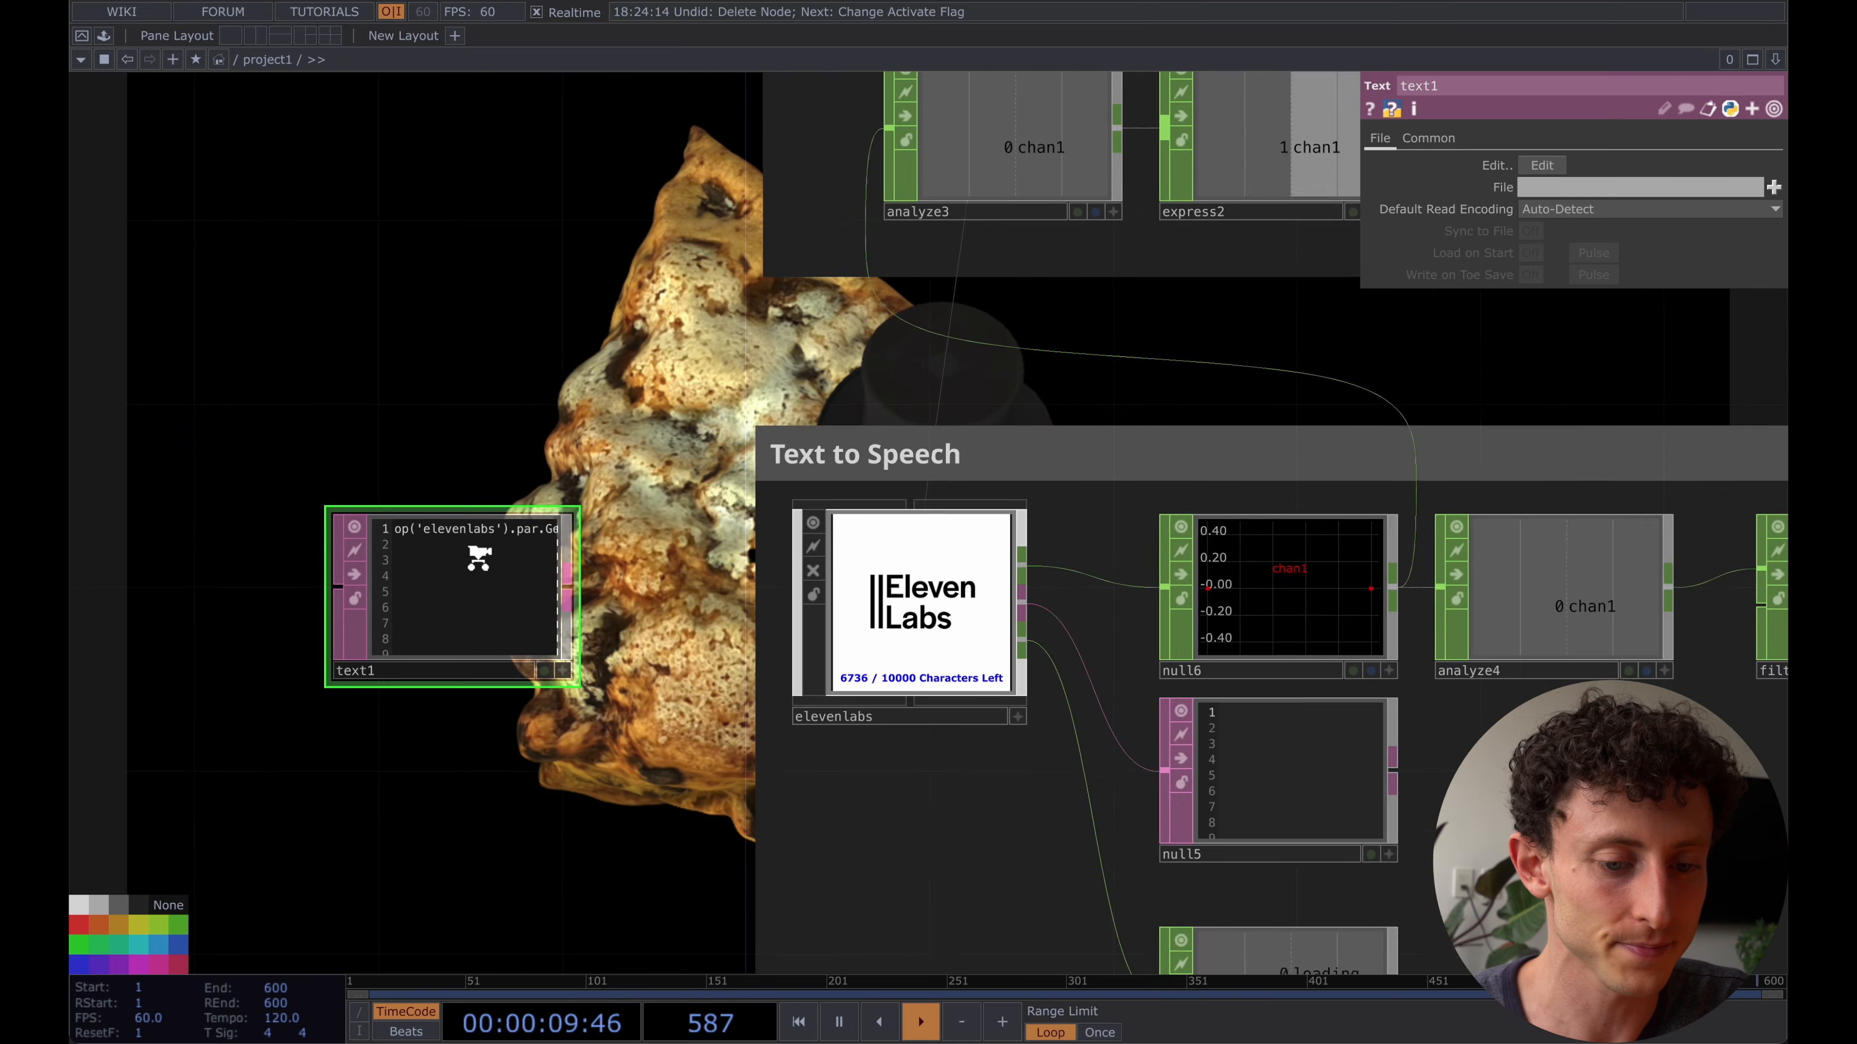
left_click(475, 559)
key("super+a")
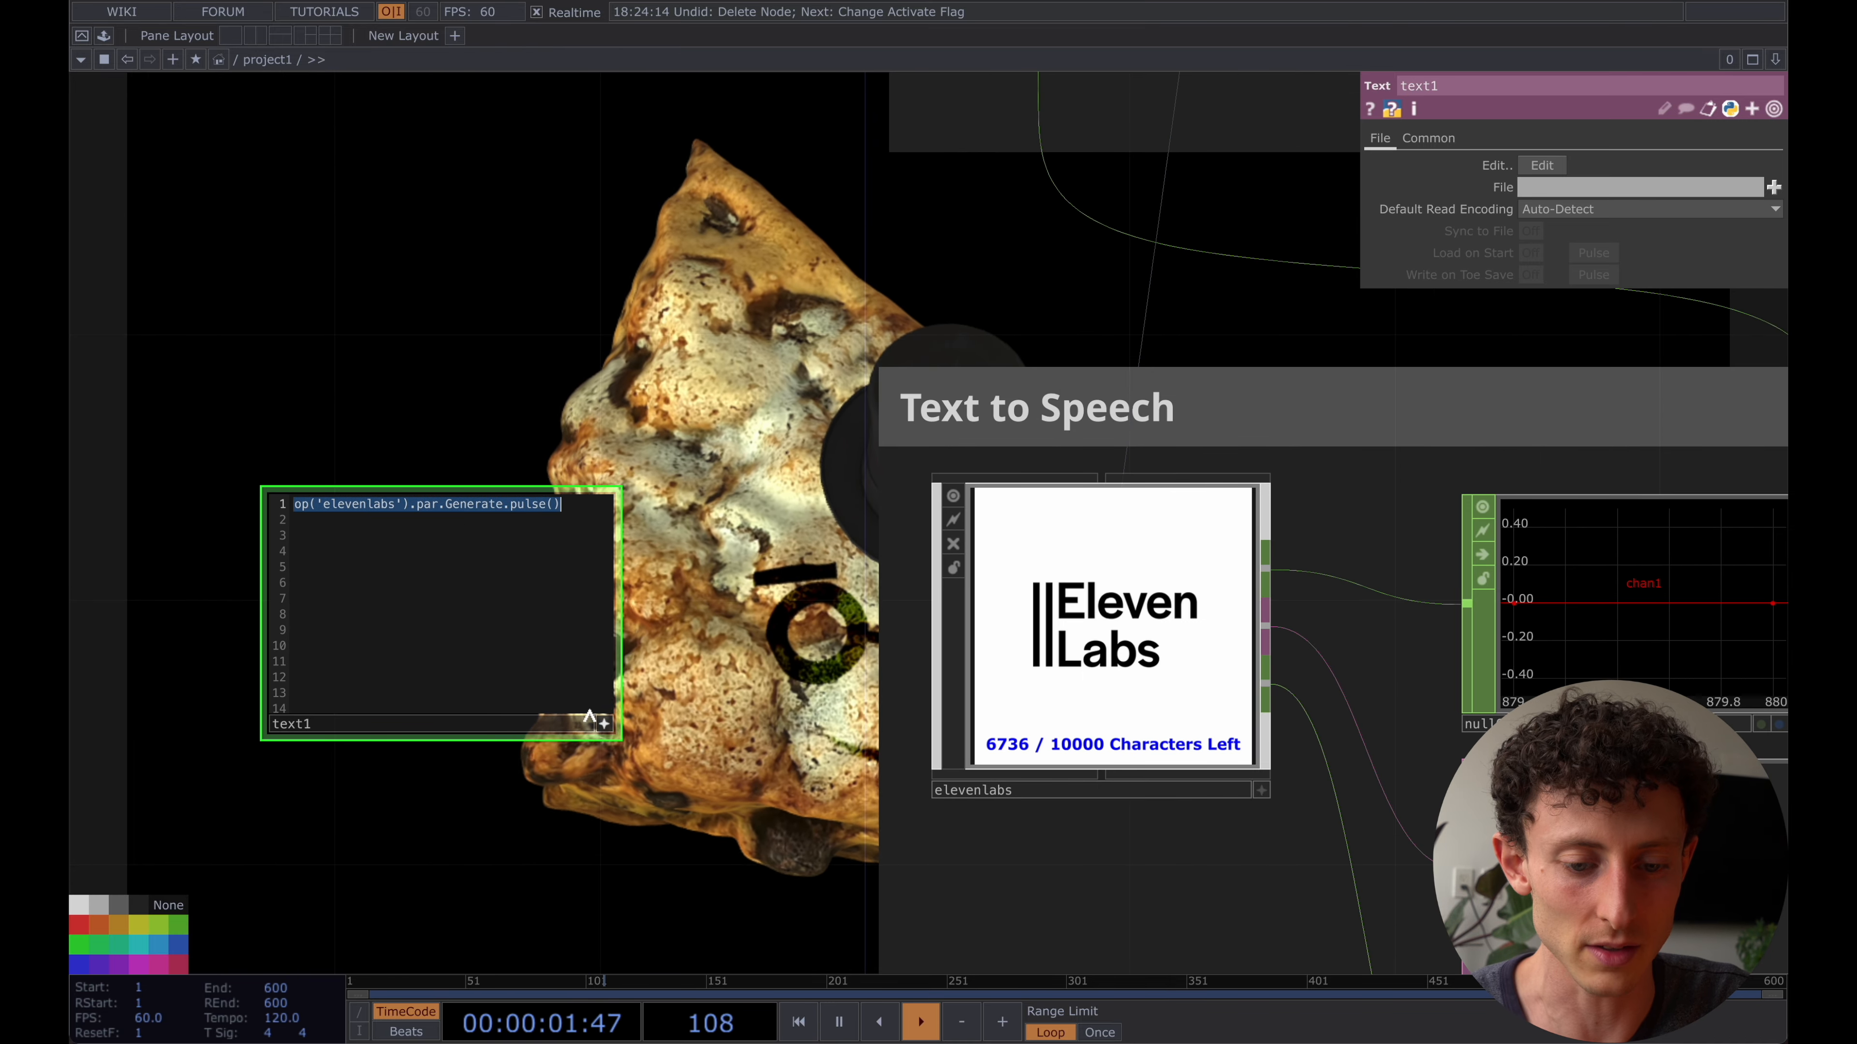
left_click(603, 722)
key("Delete")
- Delete the existing chopexec1 DAT beside null4 in the GPT network
scroll(476, 618, "down", 6)
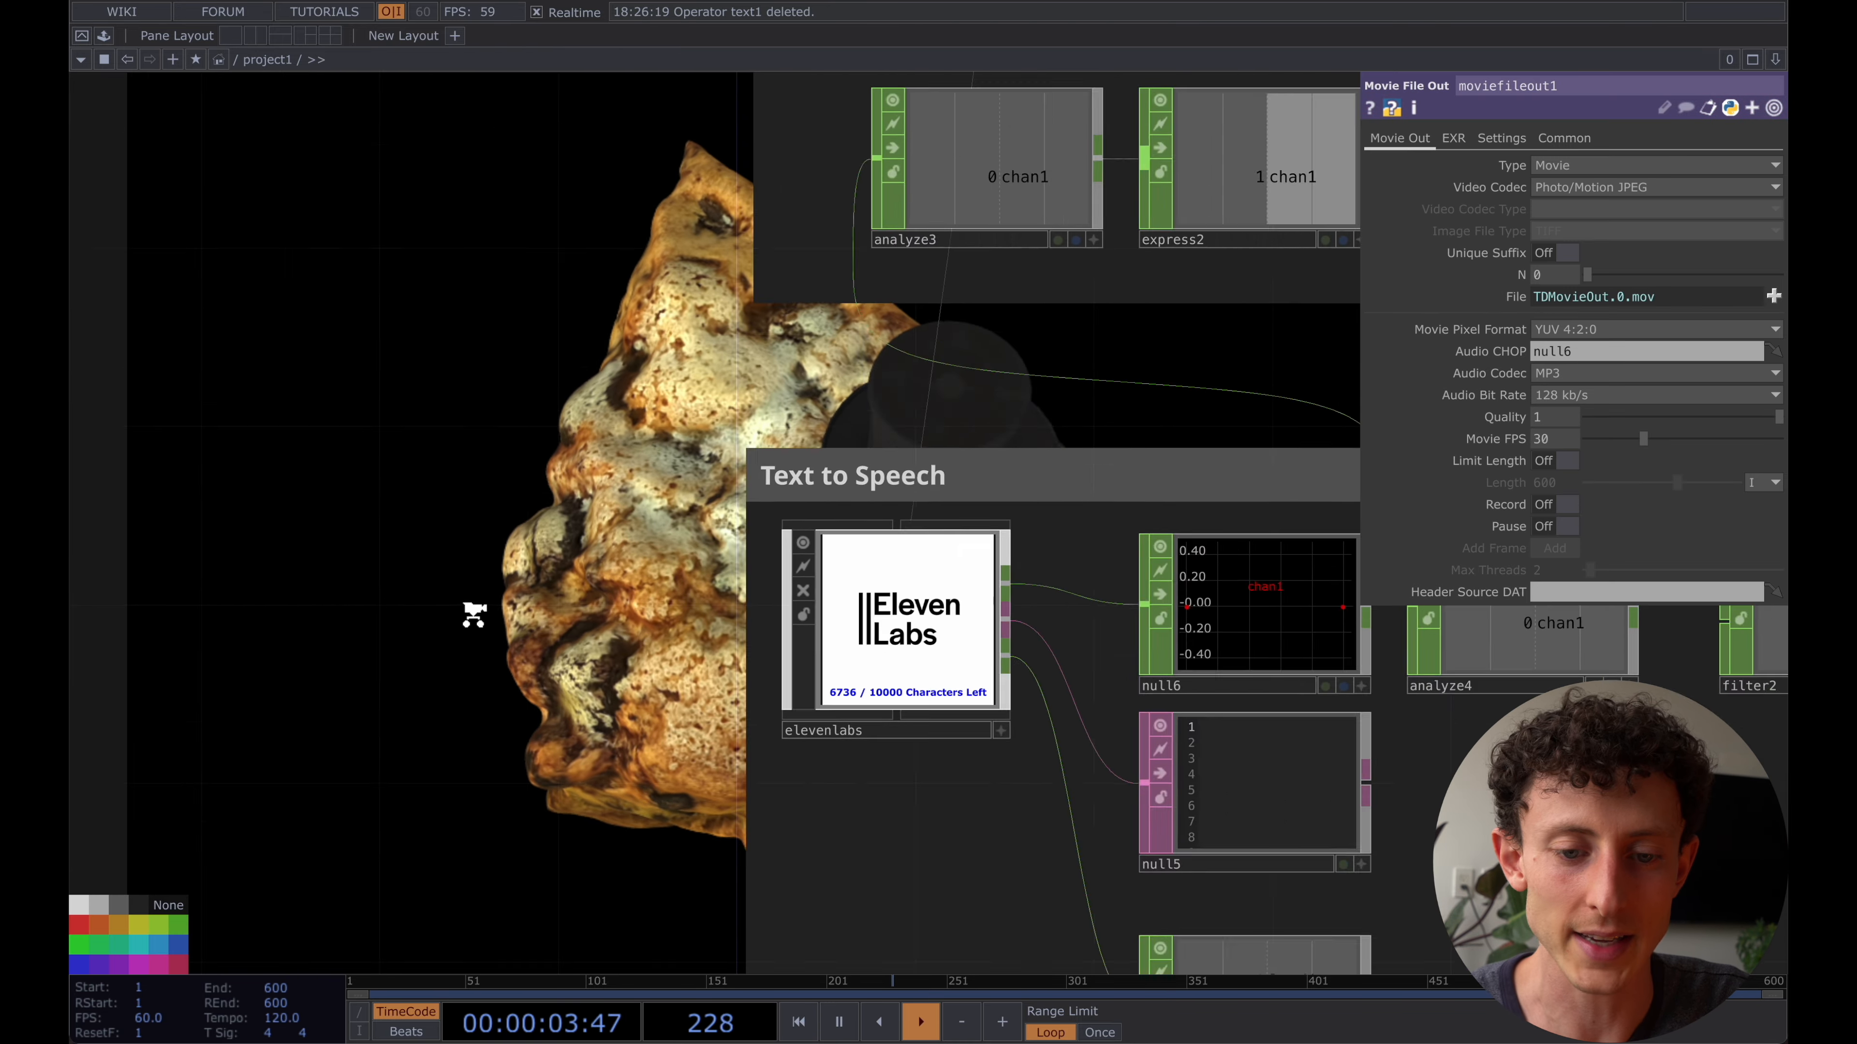
left_click_drag(447, 676, 354, 1006)
left_click_drag(1065, 231, 1067, 317)
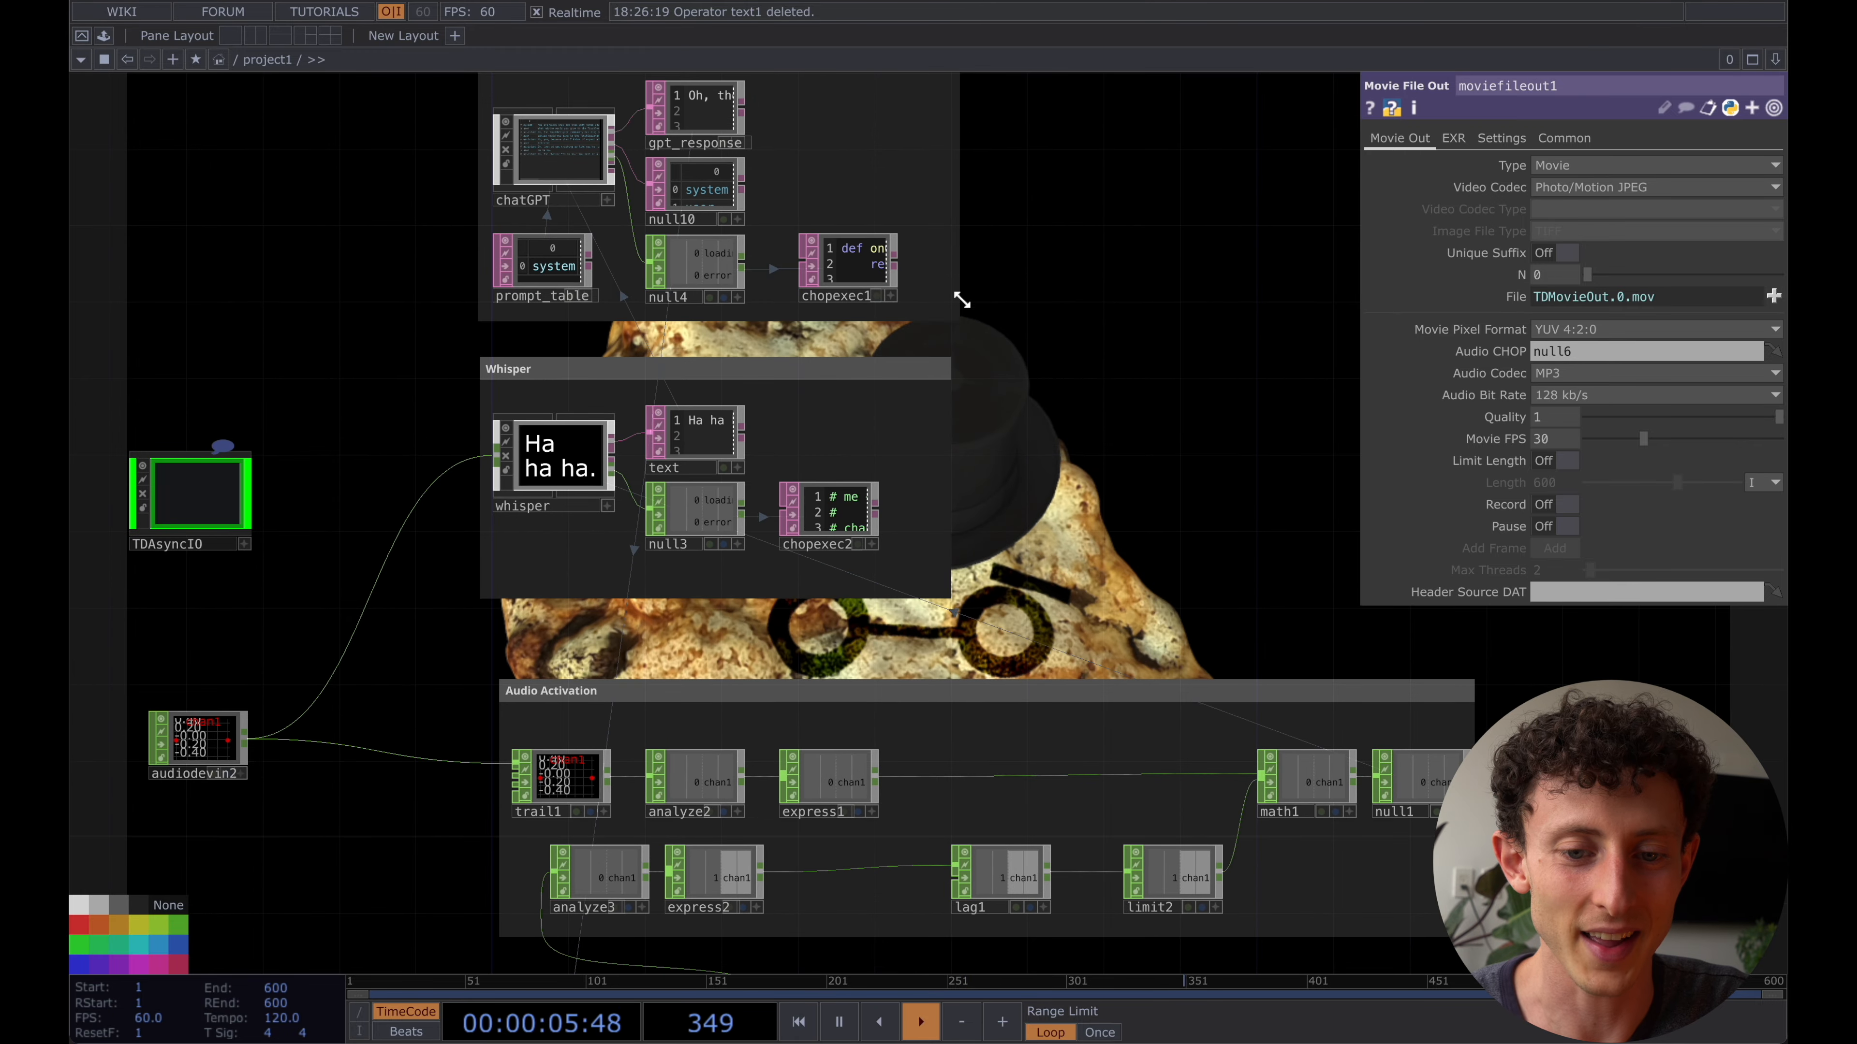
left_click(881, 274)
key("Delete")
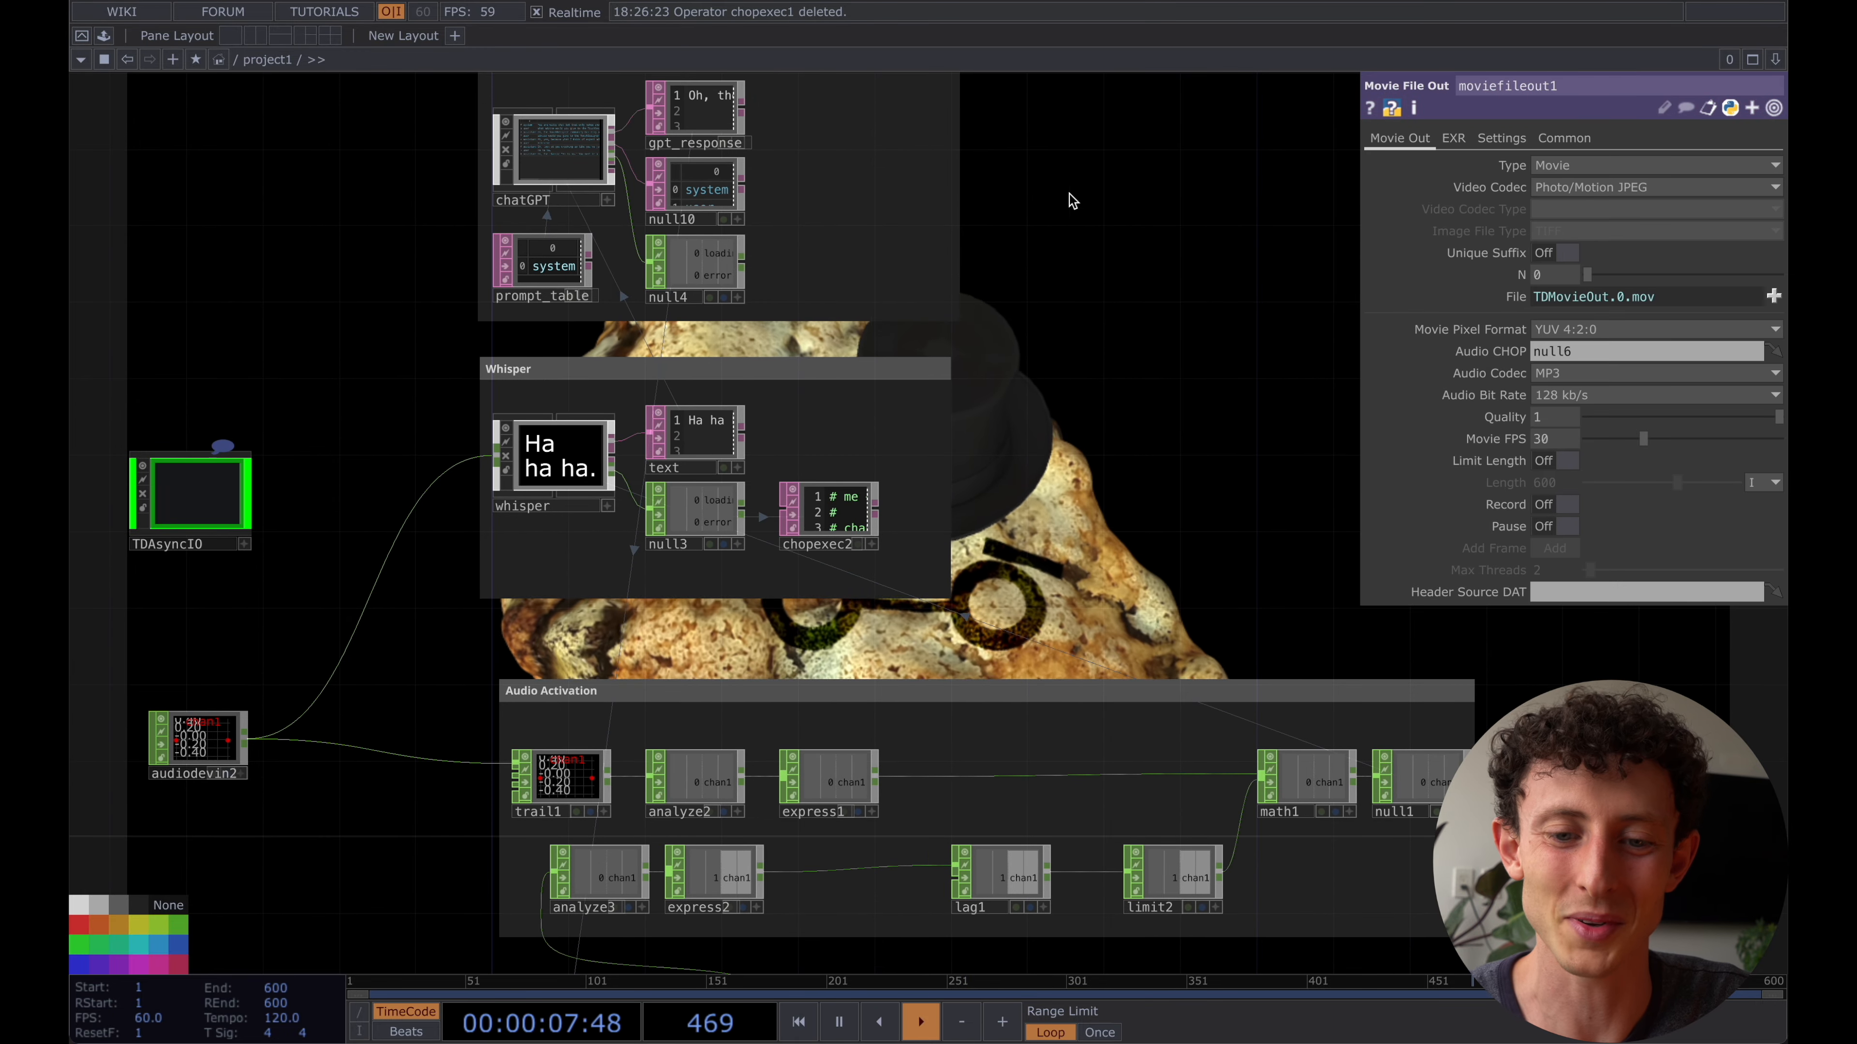
- Create a CHOP Execute DAT from the output of null4 and place it beside null4 in the GPT network
left_click_drag(1097, 222, 1101, 284)
scroll(899, 281, "up", 5)
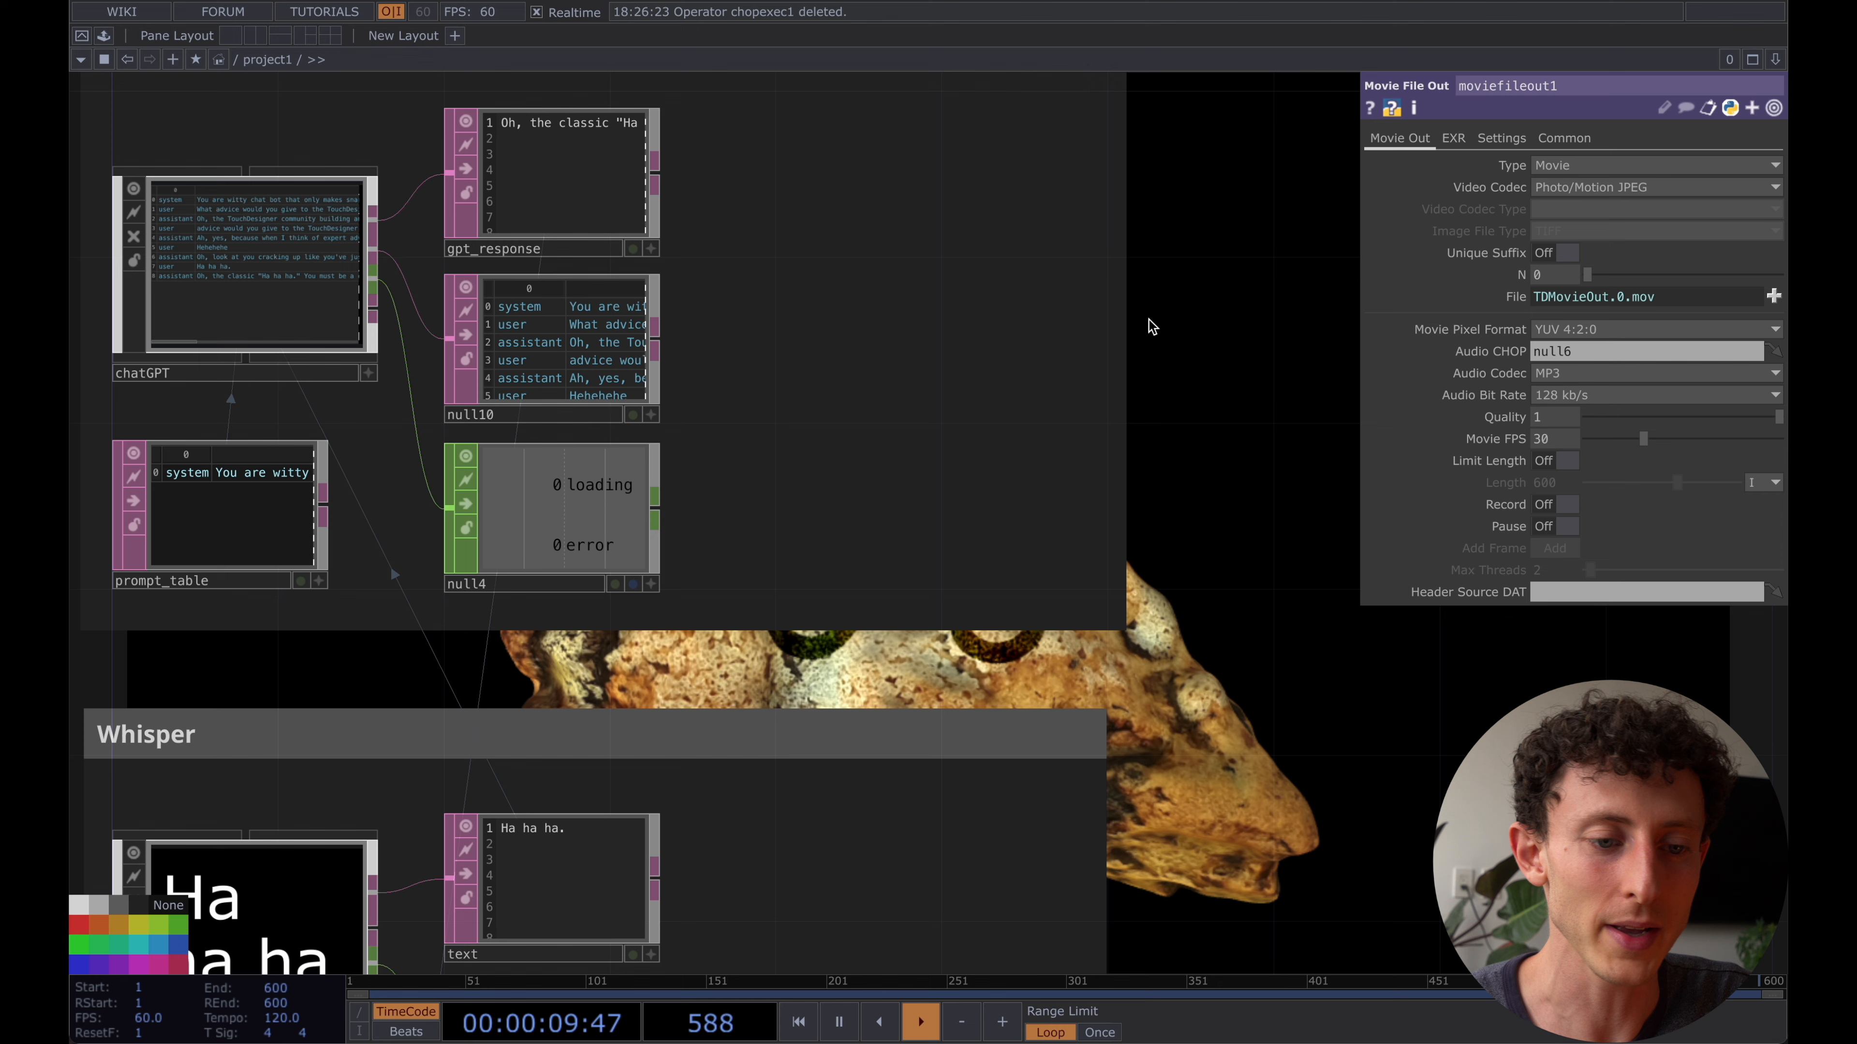
left_click(210, 185)
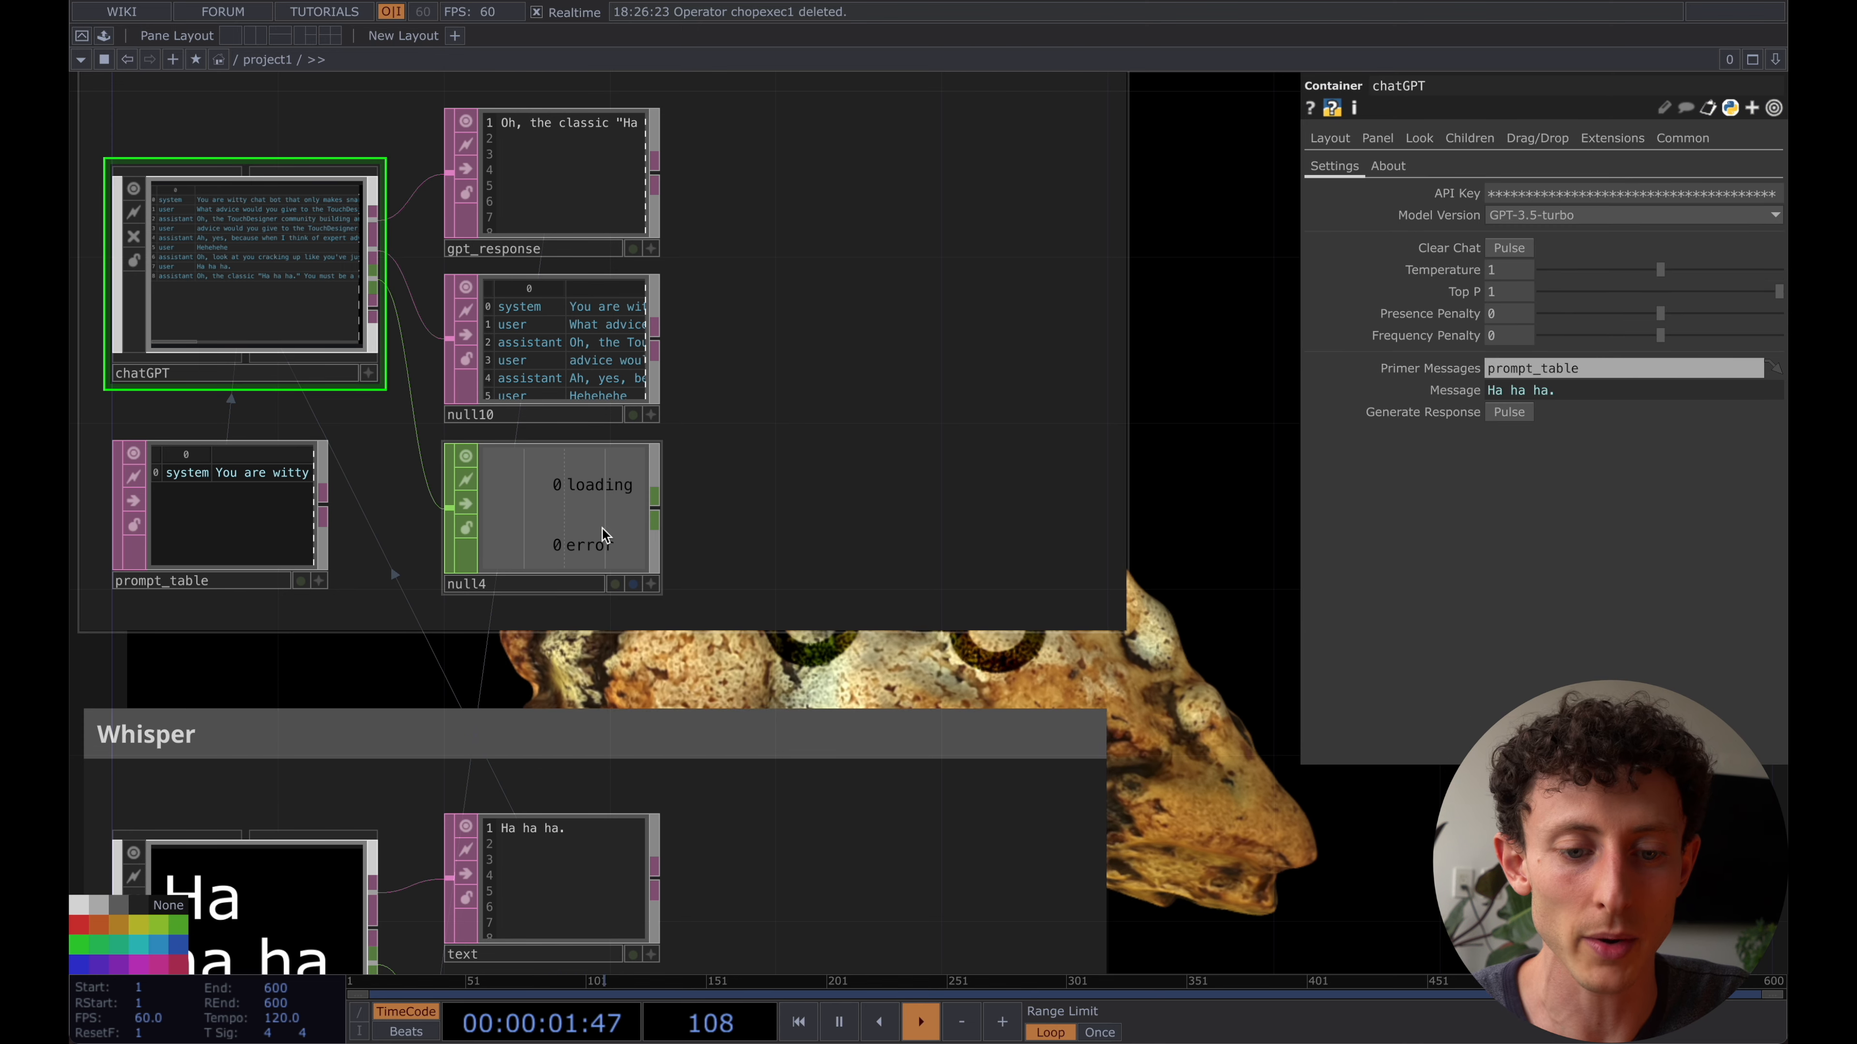
left_click(590, 488)
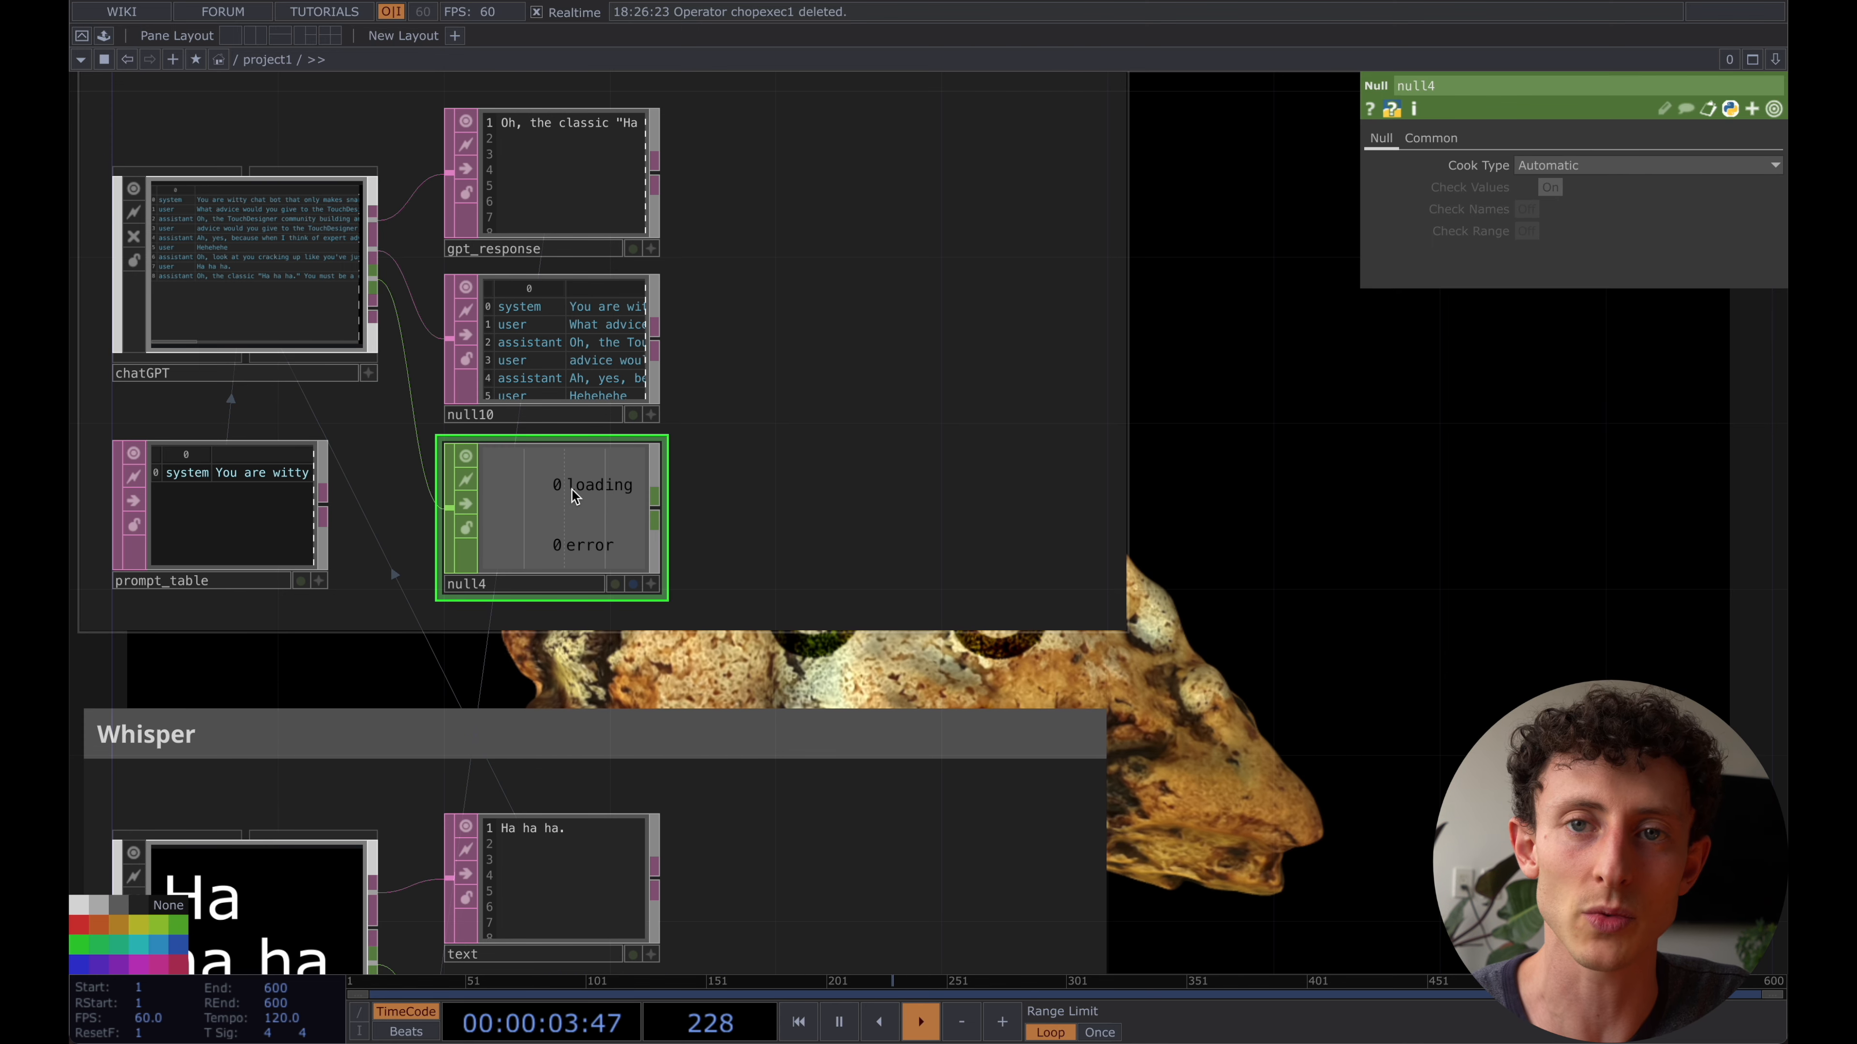
left_click(656, 507)
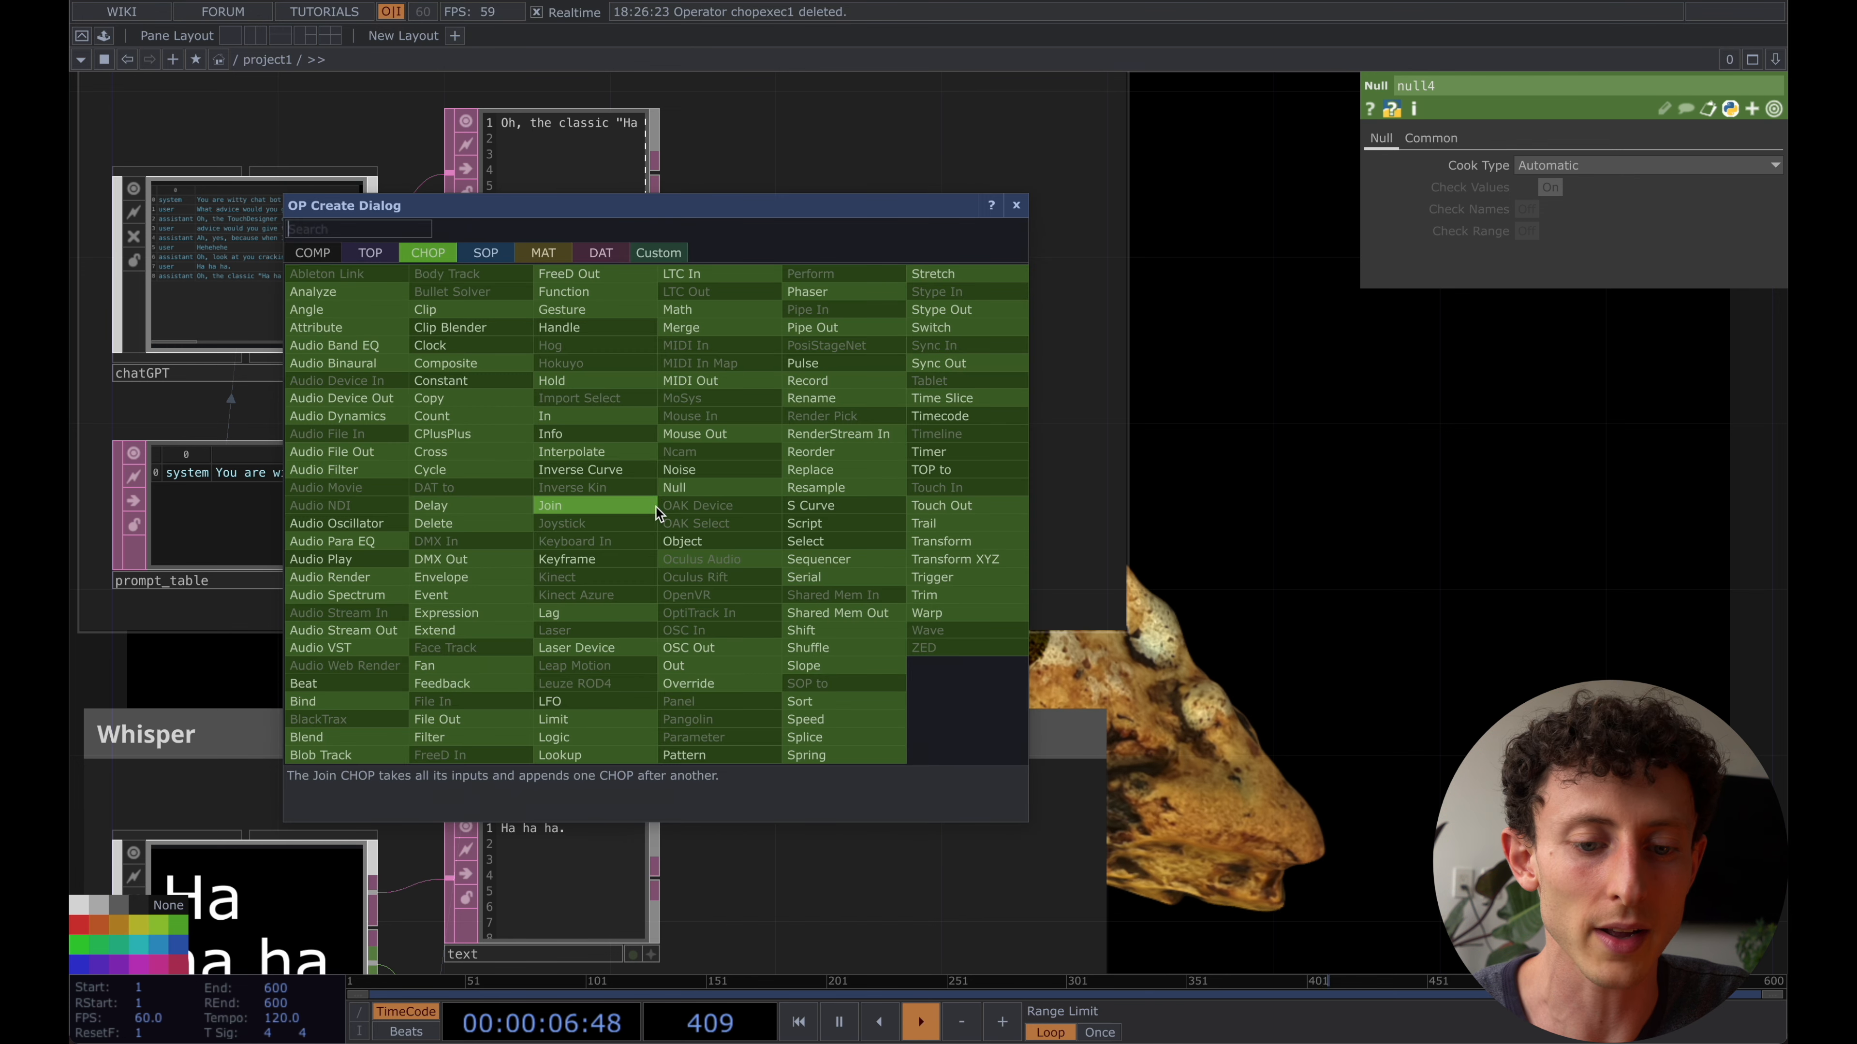
left_click(601, 253)
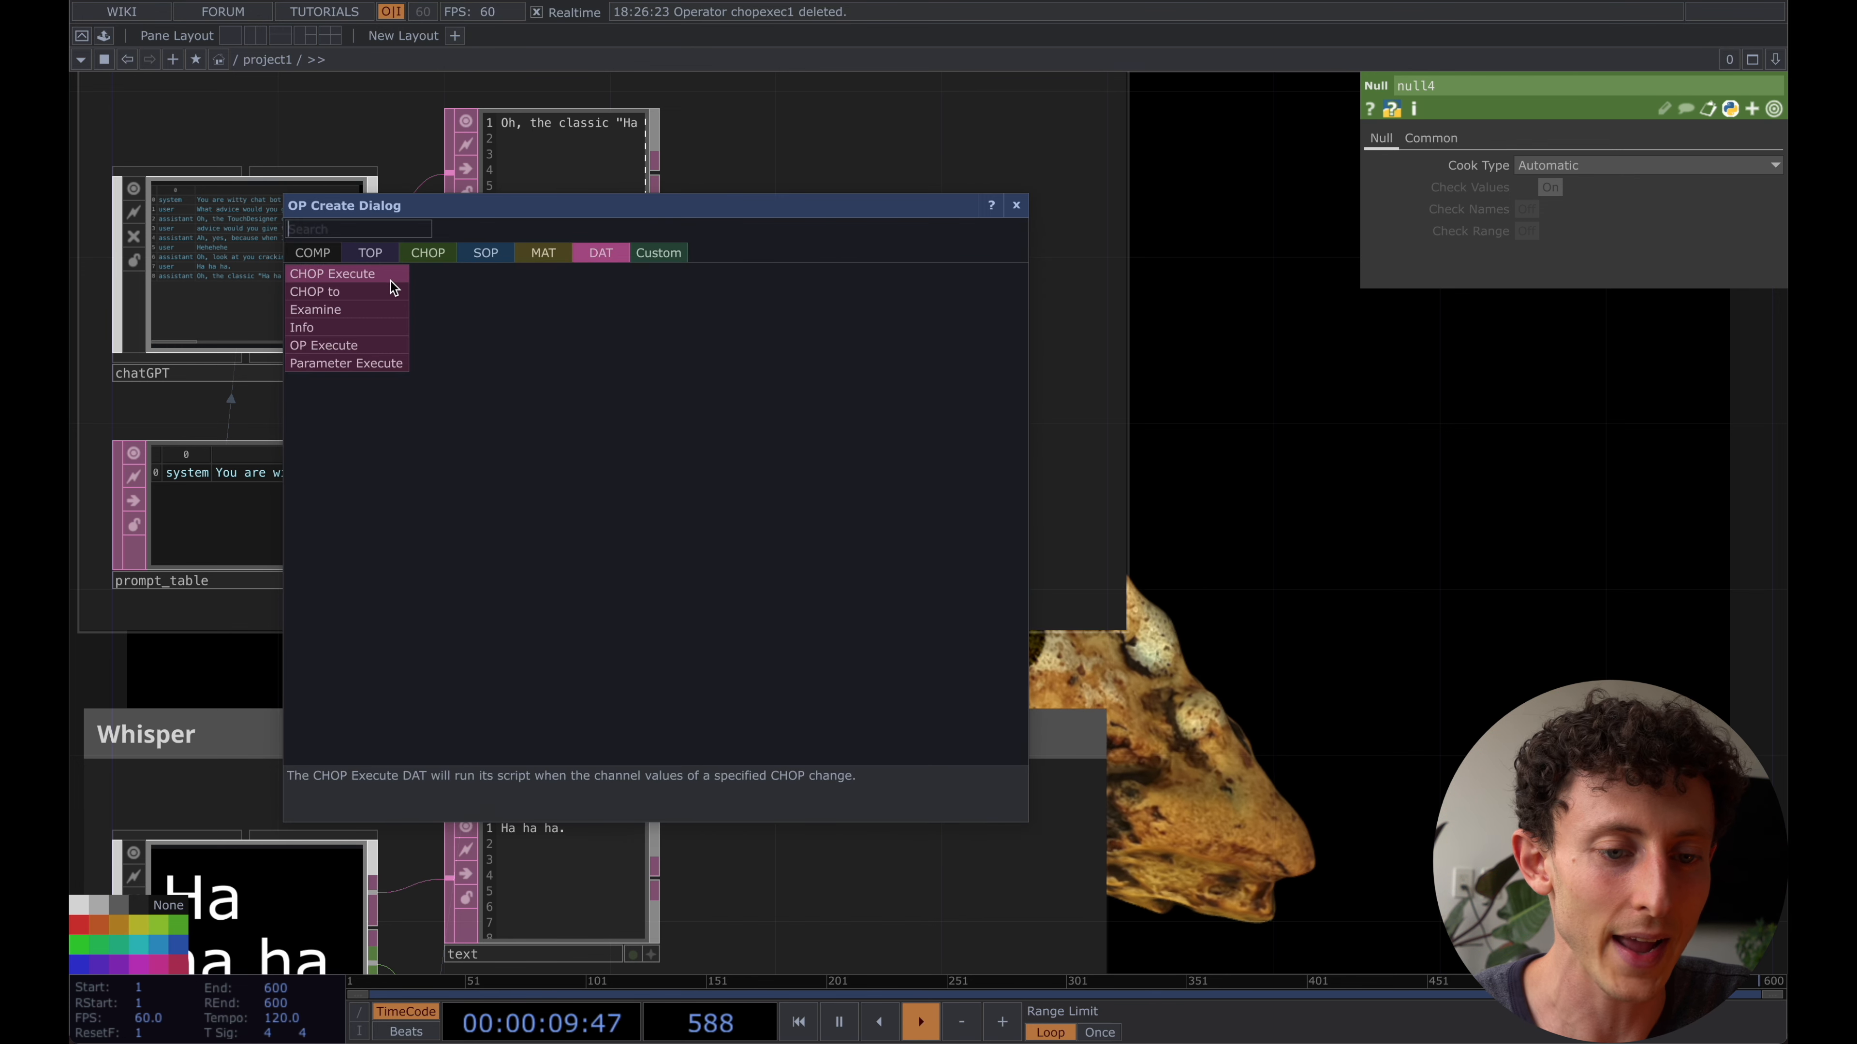
left_click(326, 277)
left_click(873, 505)
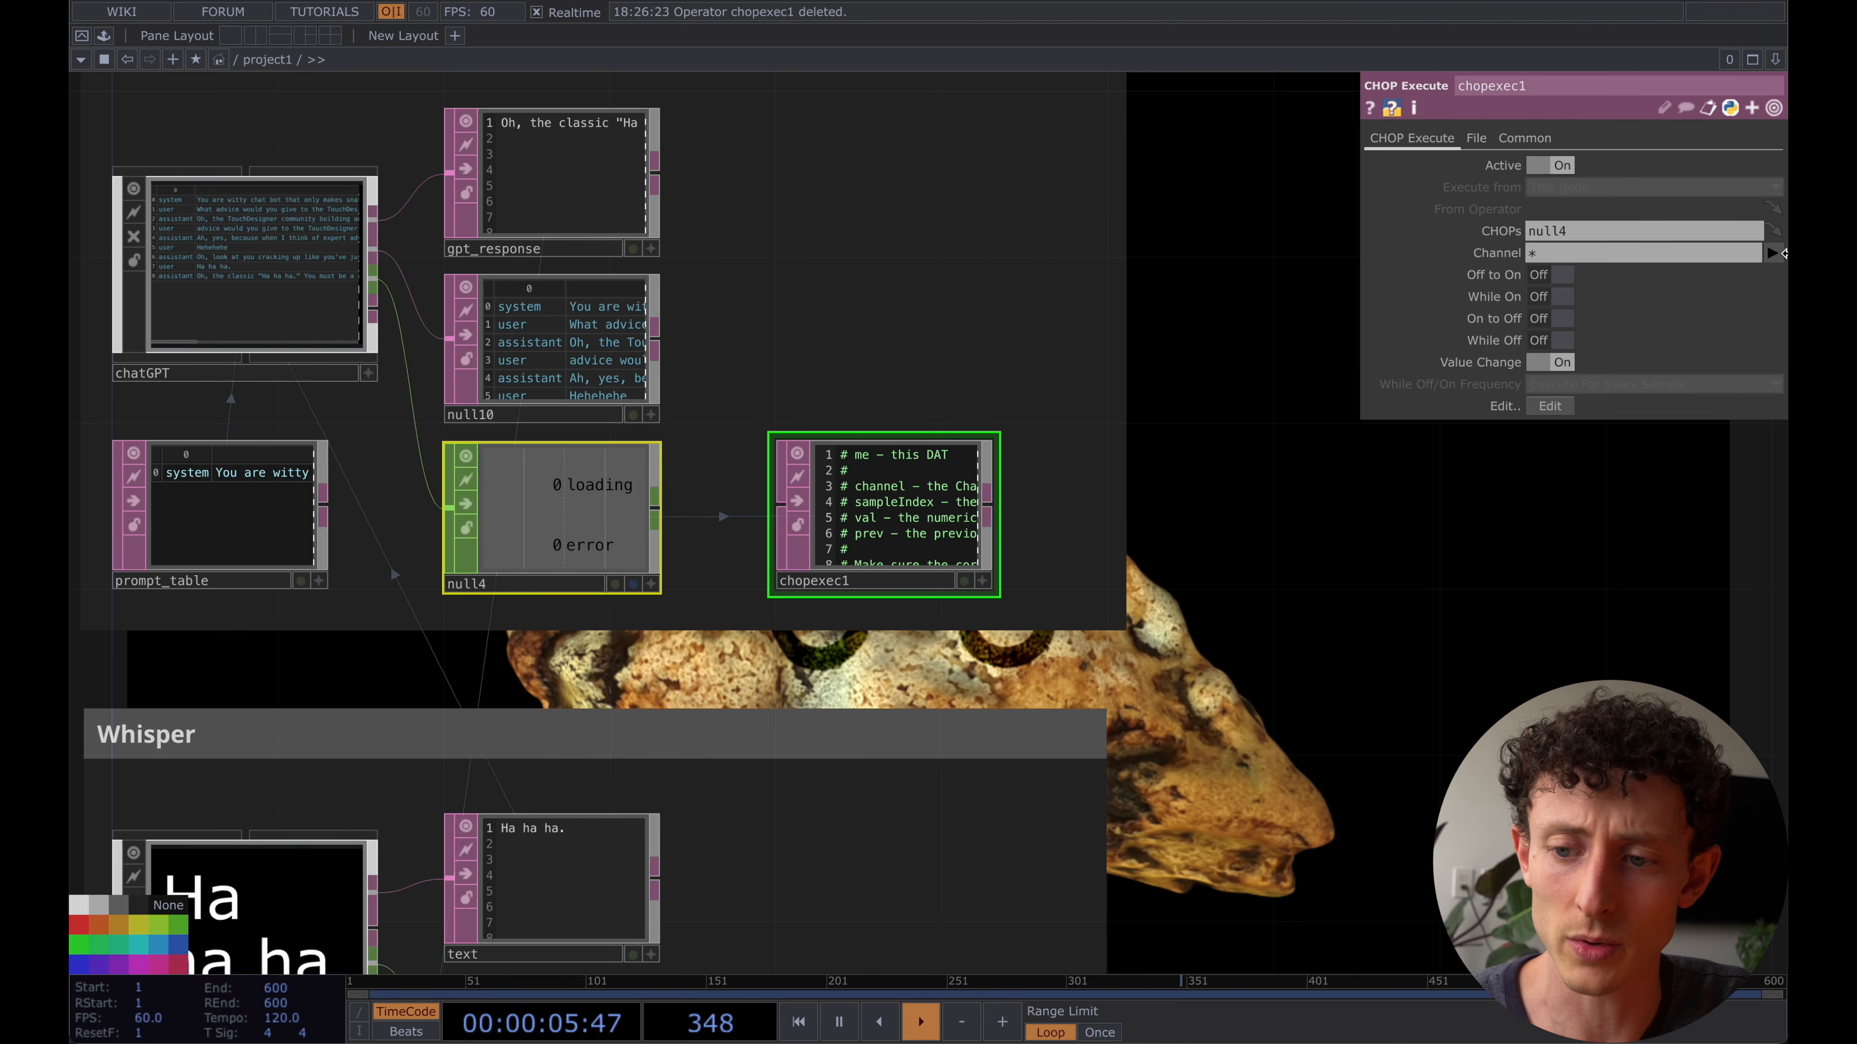
- Set chopexec1's Channel to loading, turn On to Off on and turn Value Change off
left_click(1772, 254)
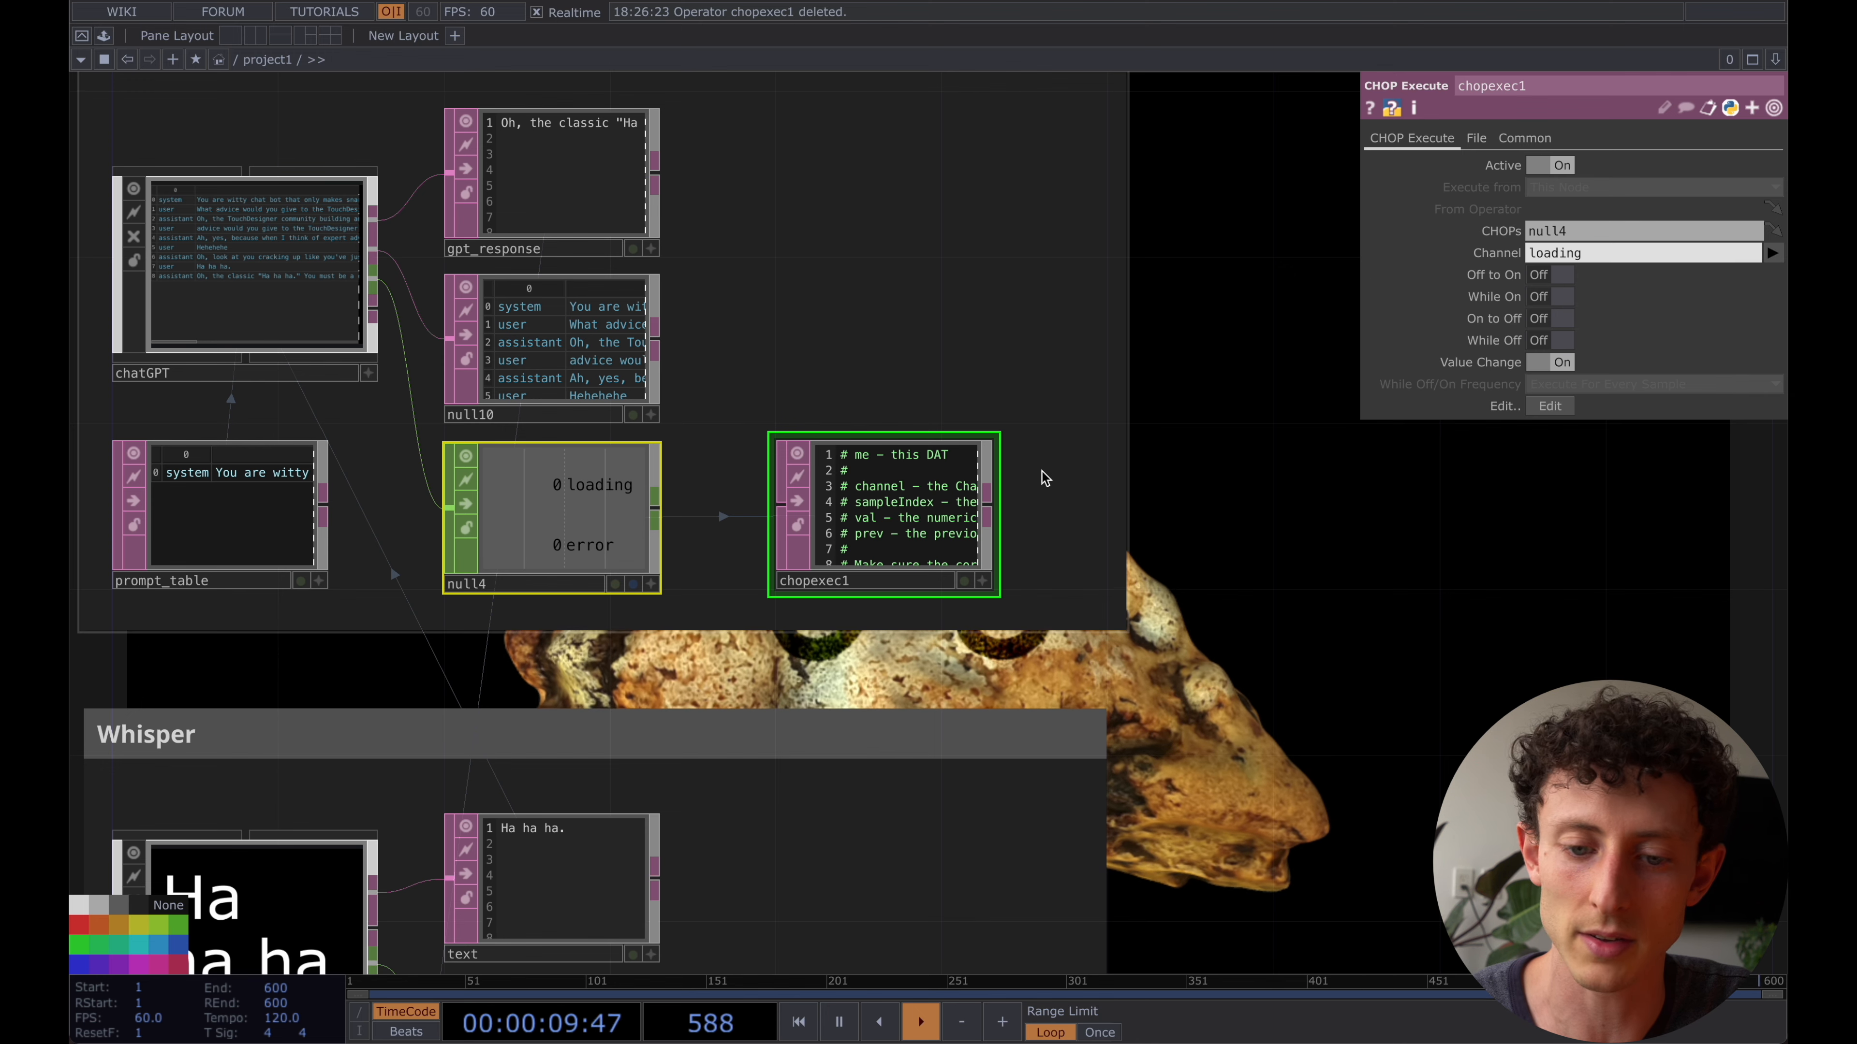
scroll(925, 505, "up", 4)
scroll(924, 505, "down", 1)
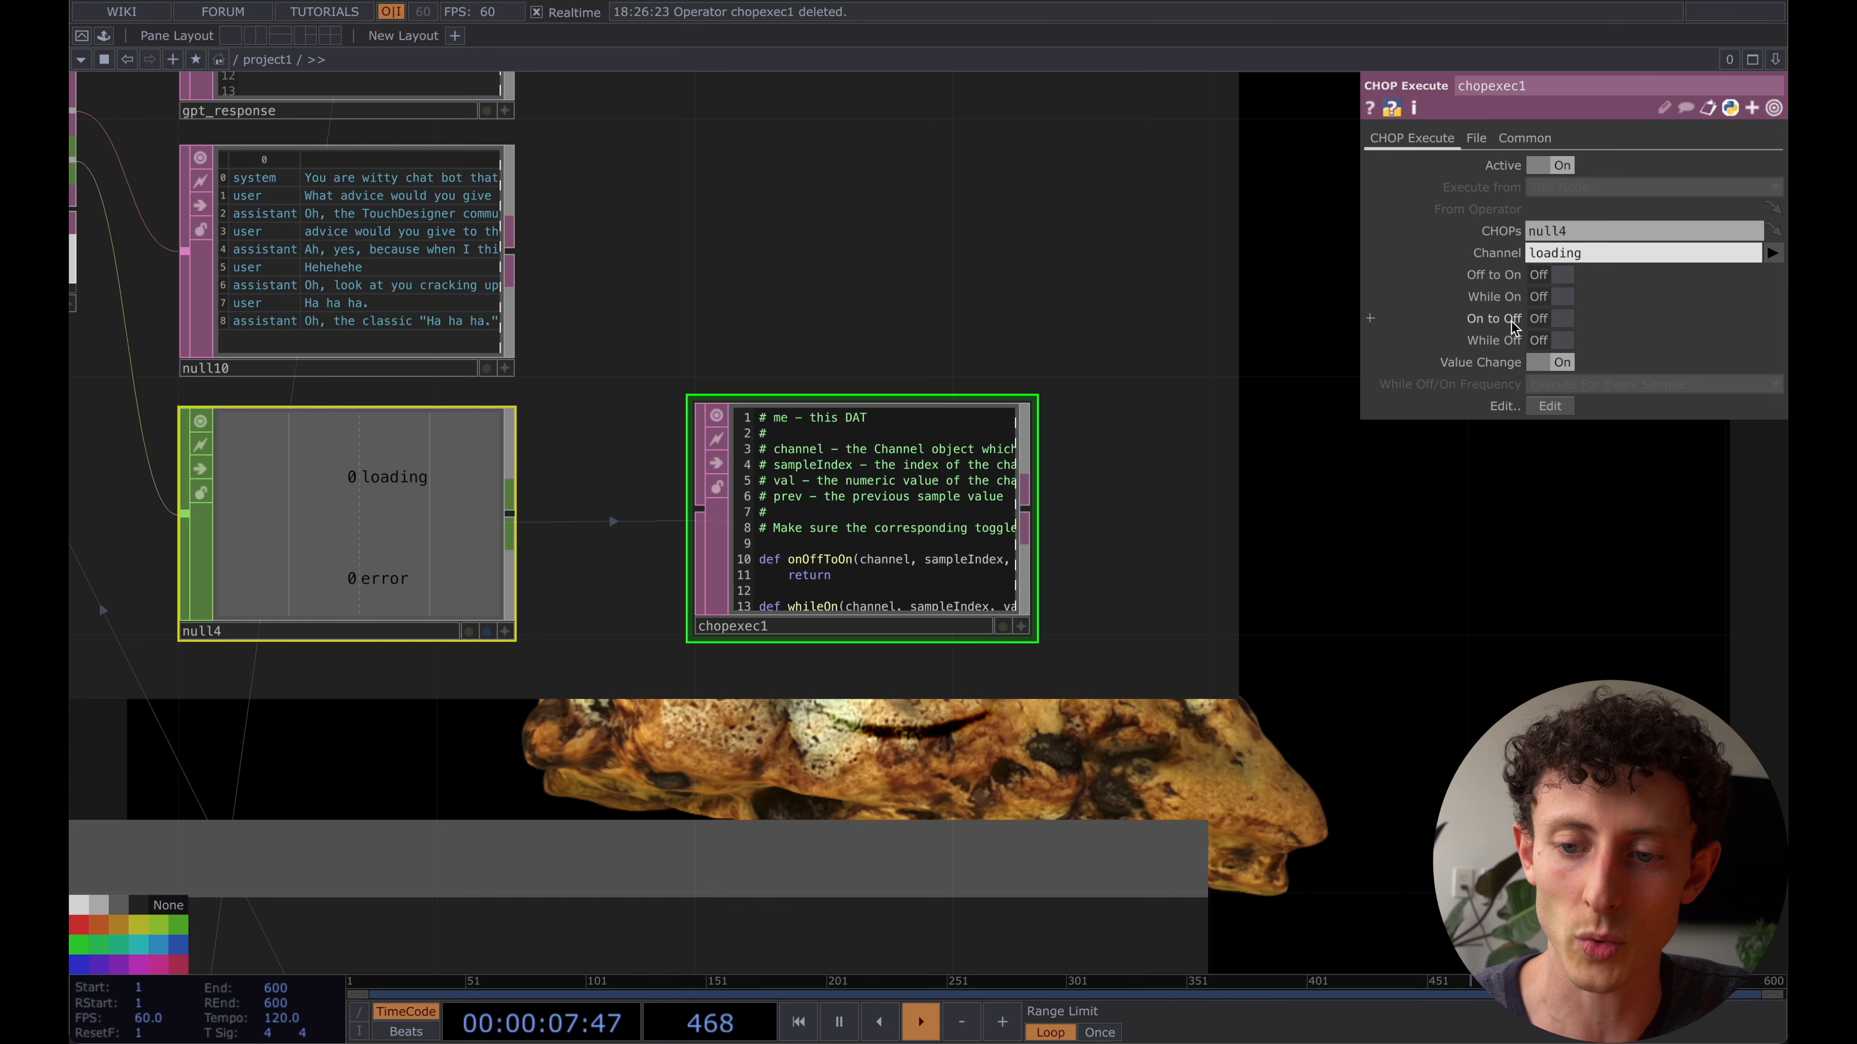
left_click(1559, 322)
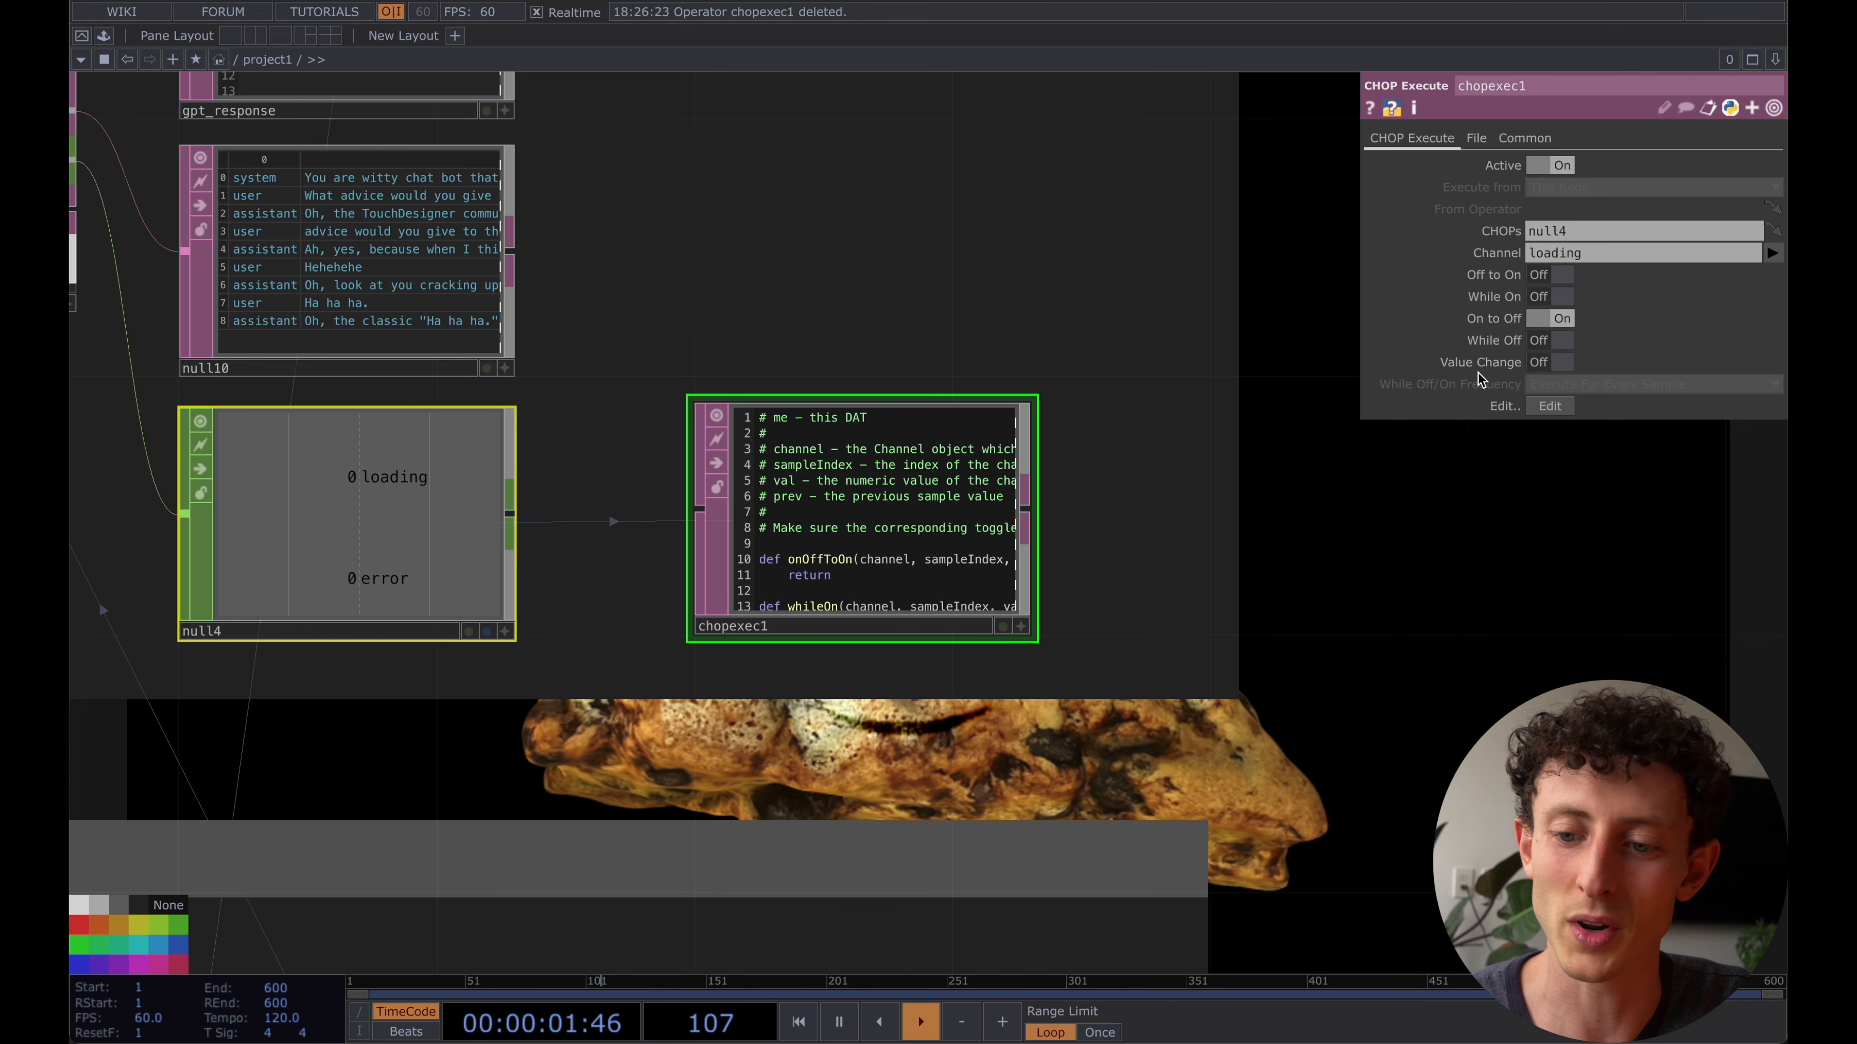
scroll(922, 501, "up", 3)
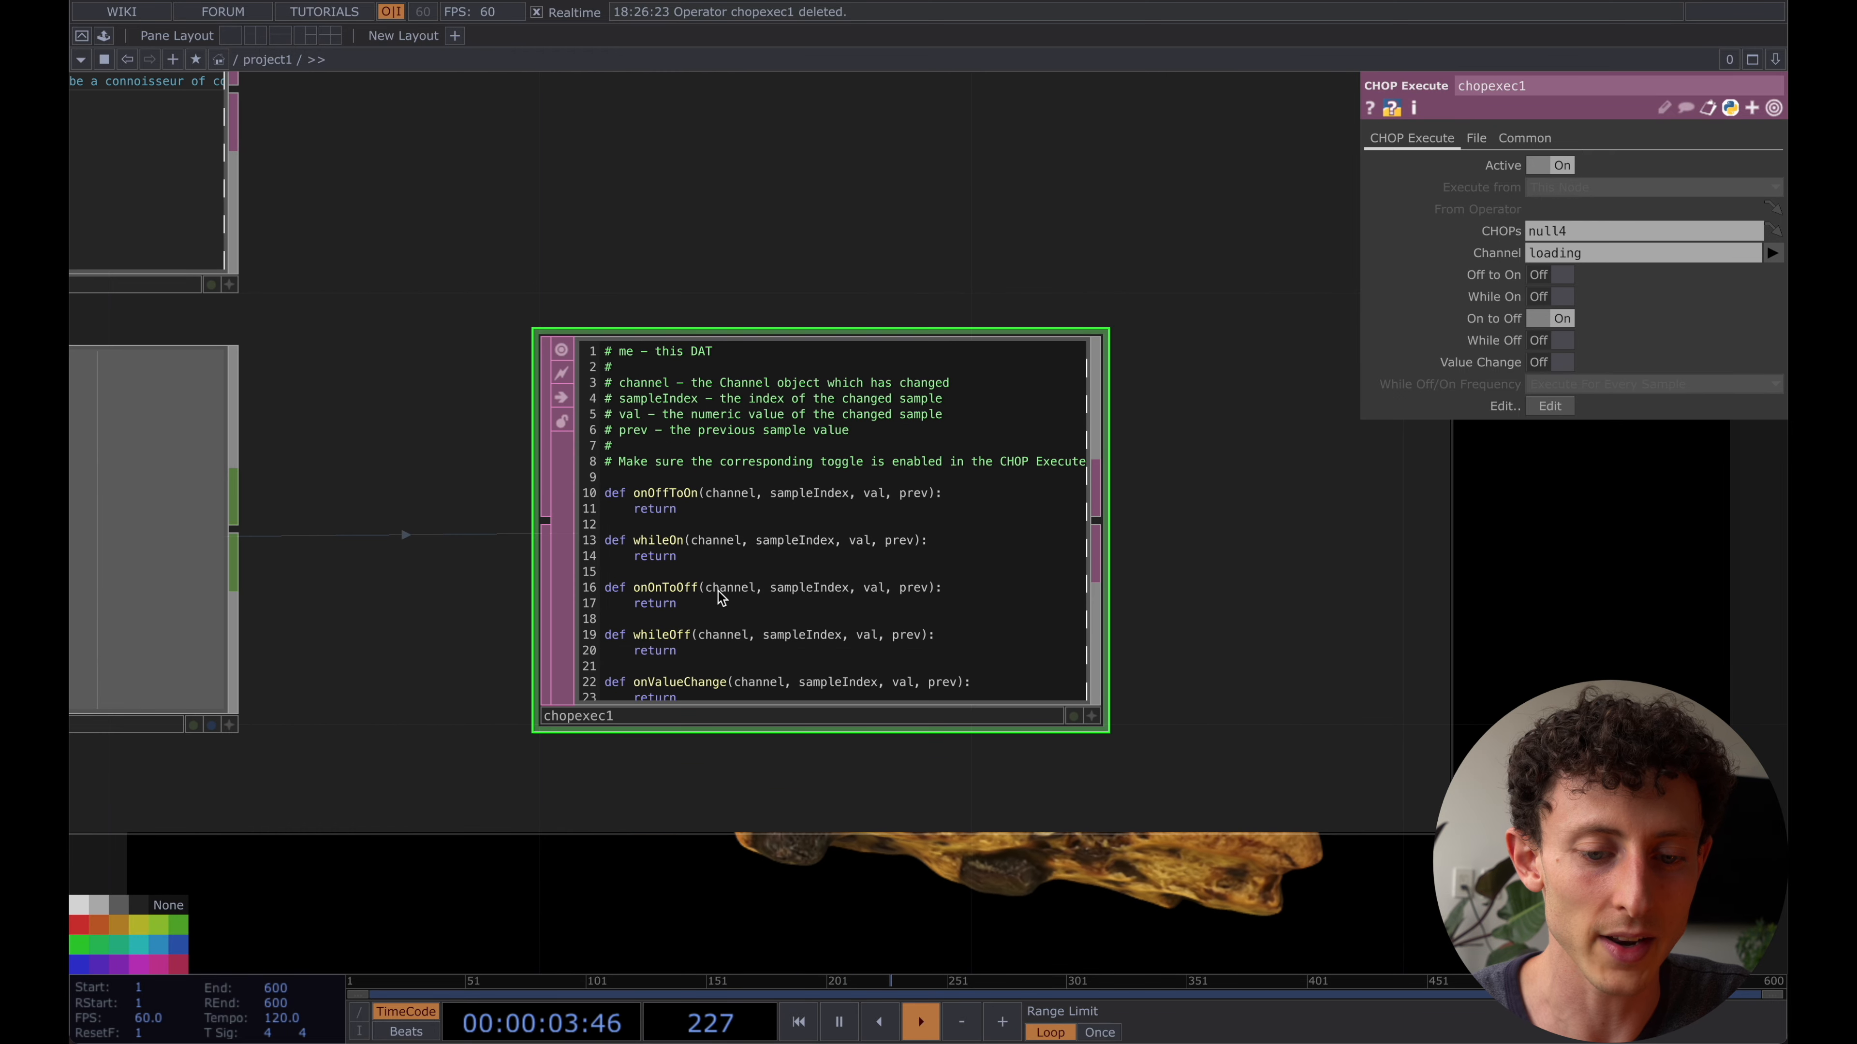
- Paste op('elevenlabs').par.Generate.pulse() into chopexec1 as the first line of the onOnToOff function, above its return
key("a")
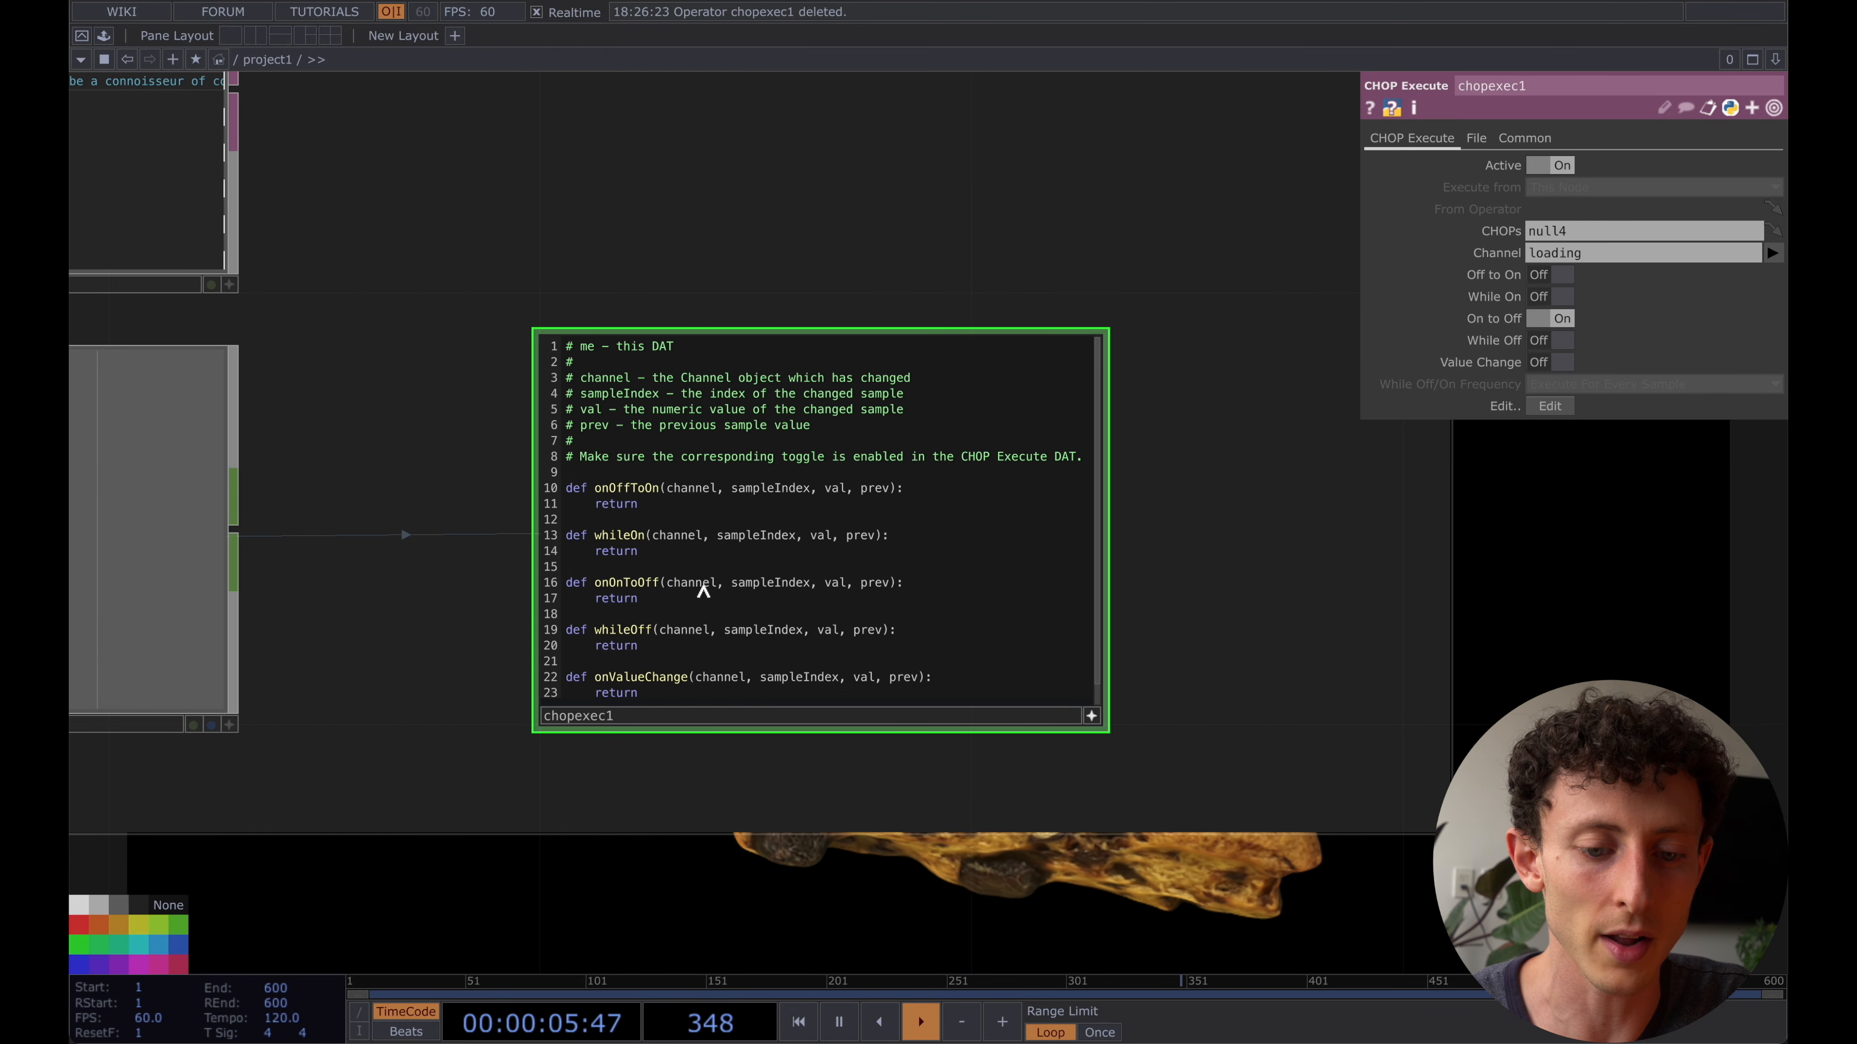
left_click(923, 587)
key("Return")
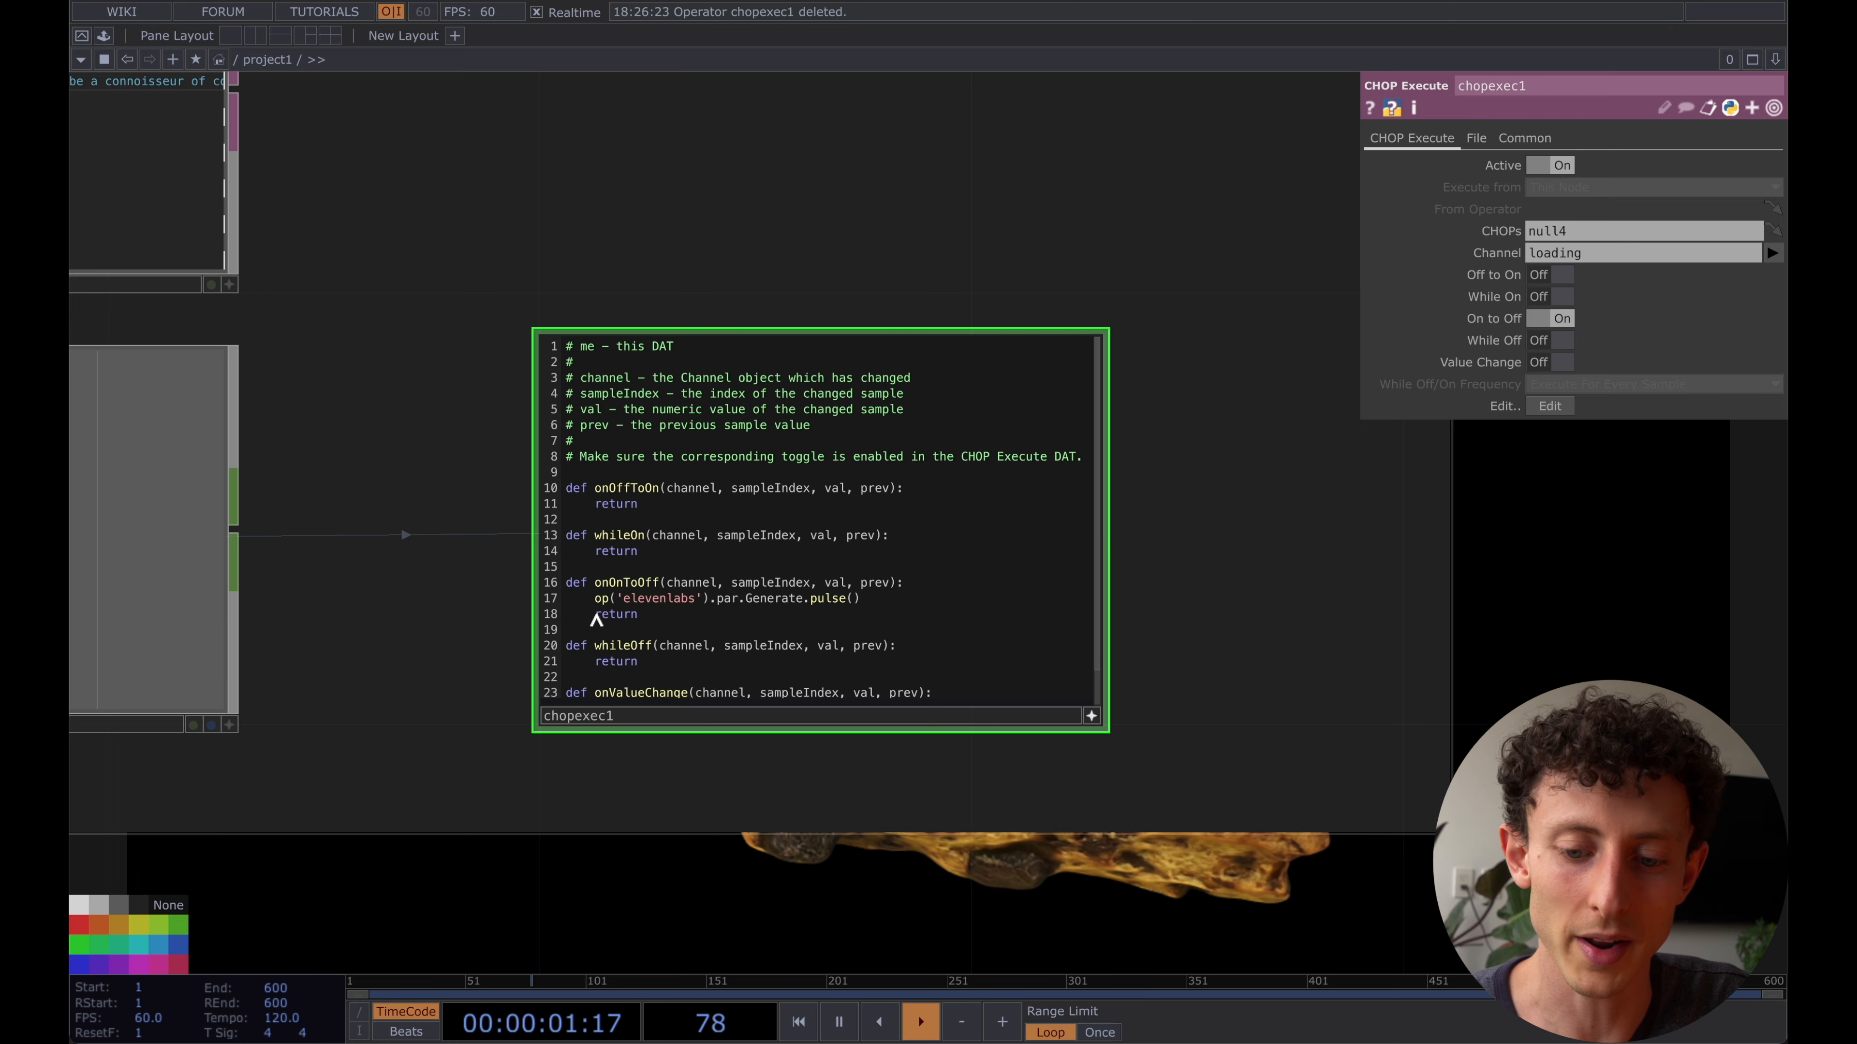
left_click(1091, 716)
- Generate a new response from the chatGPT component to test the automatic speech trigger
scroll(1082, 702, "down", 5)
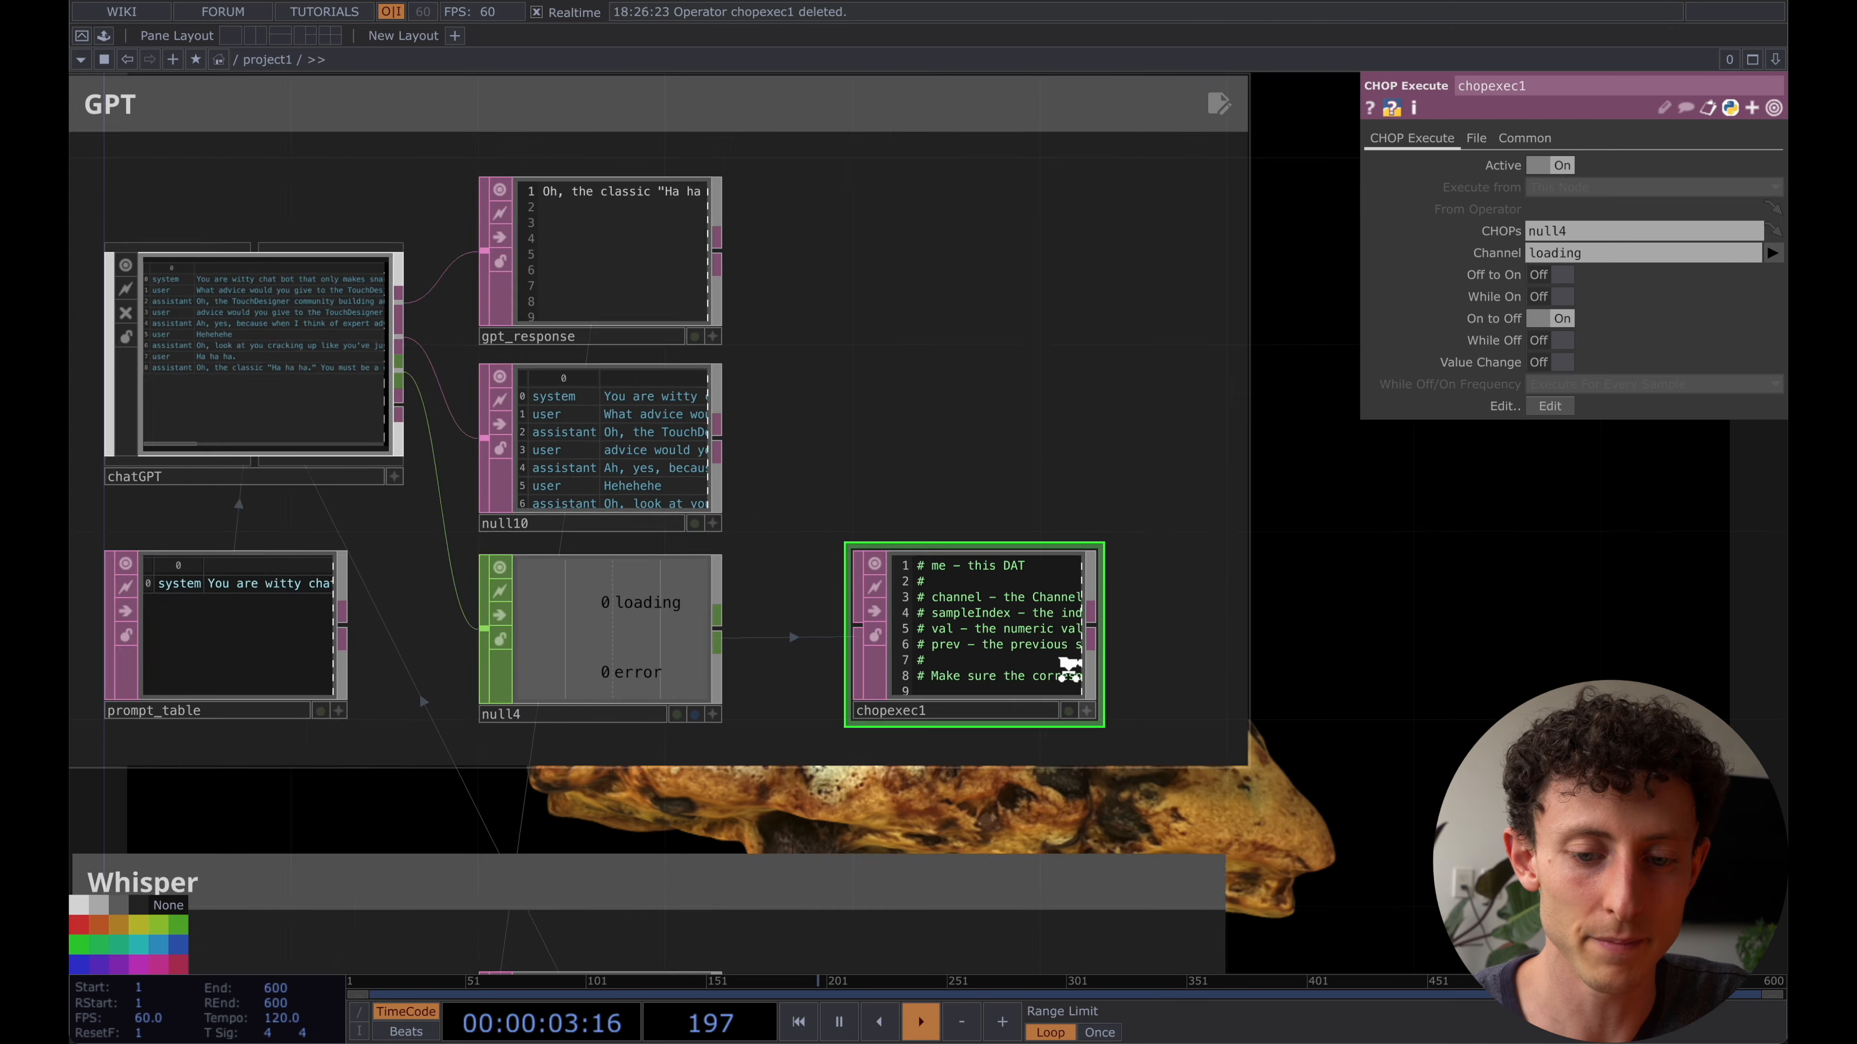
scroll(1069, 666, "down", 3)
left_click_drag(1002, 360, 1007, 323)
left_click(477, 283)
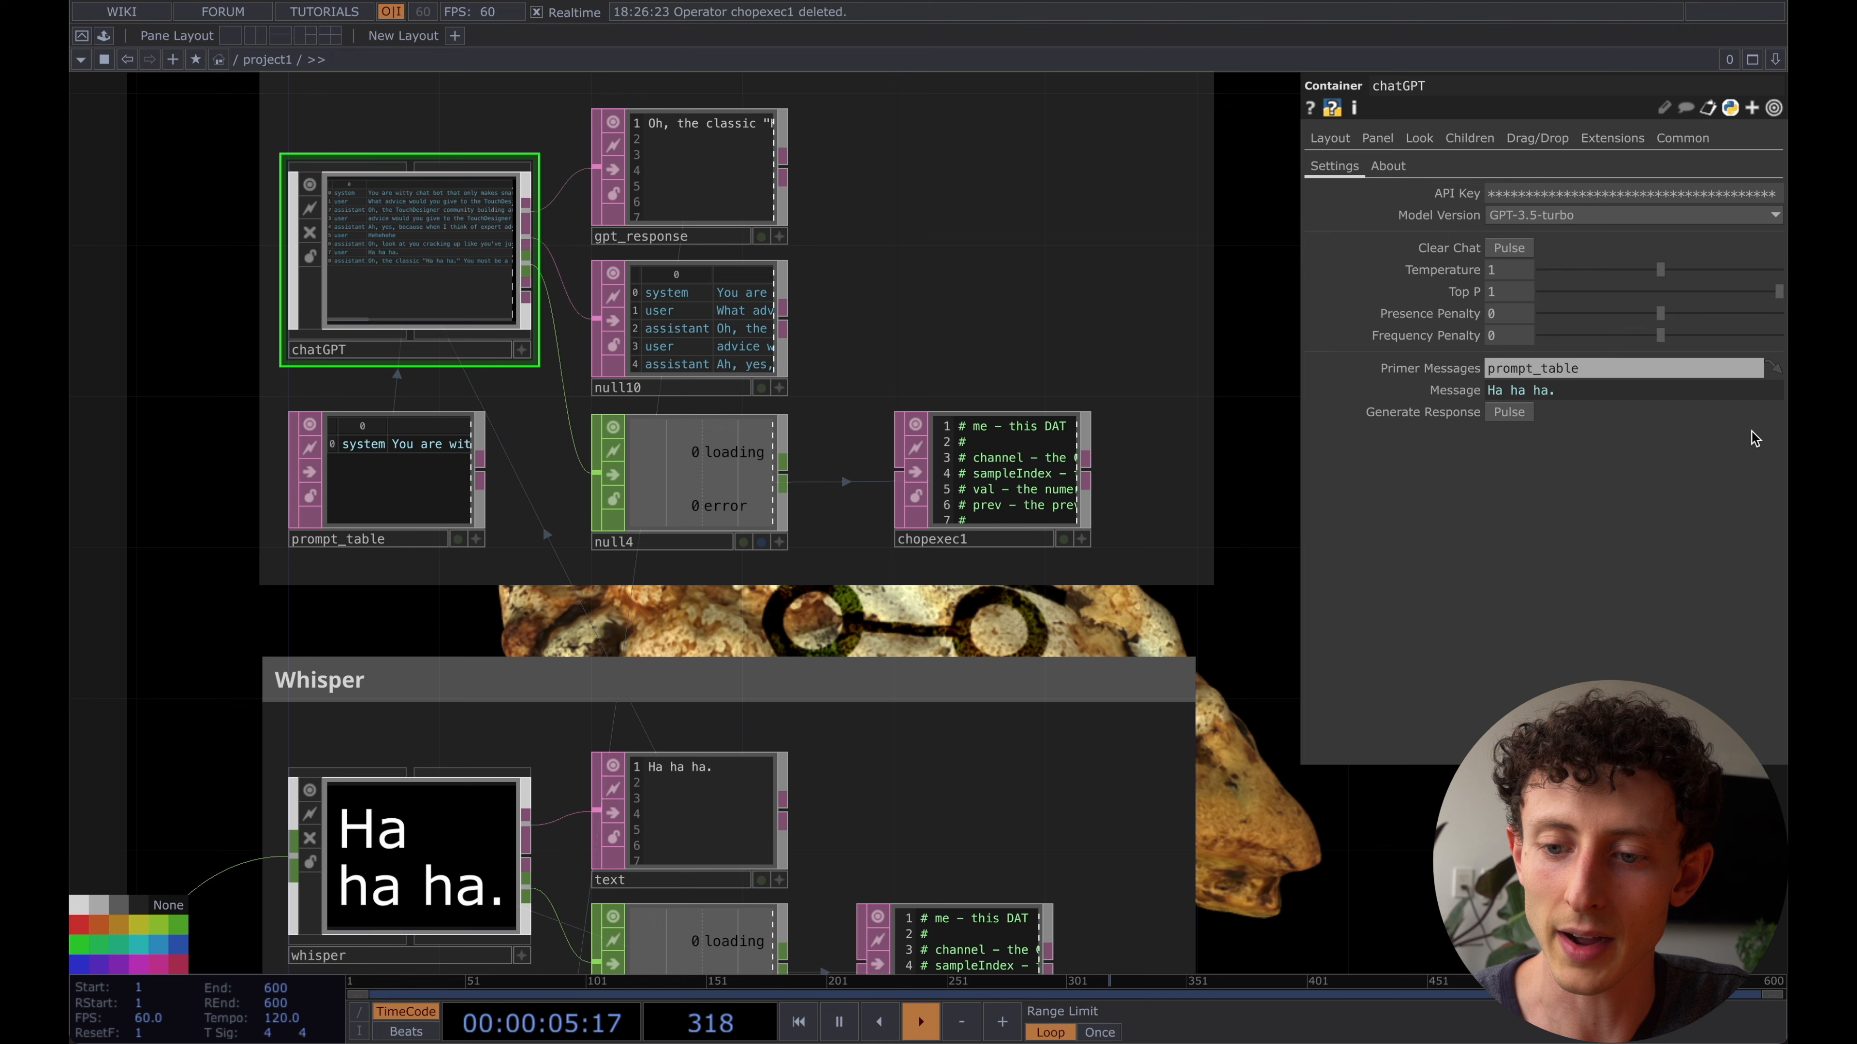
left_click(1508, 412)
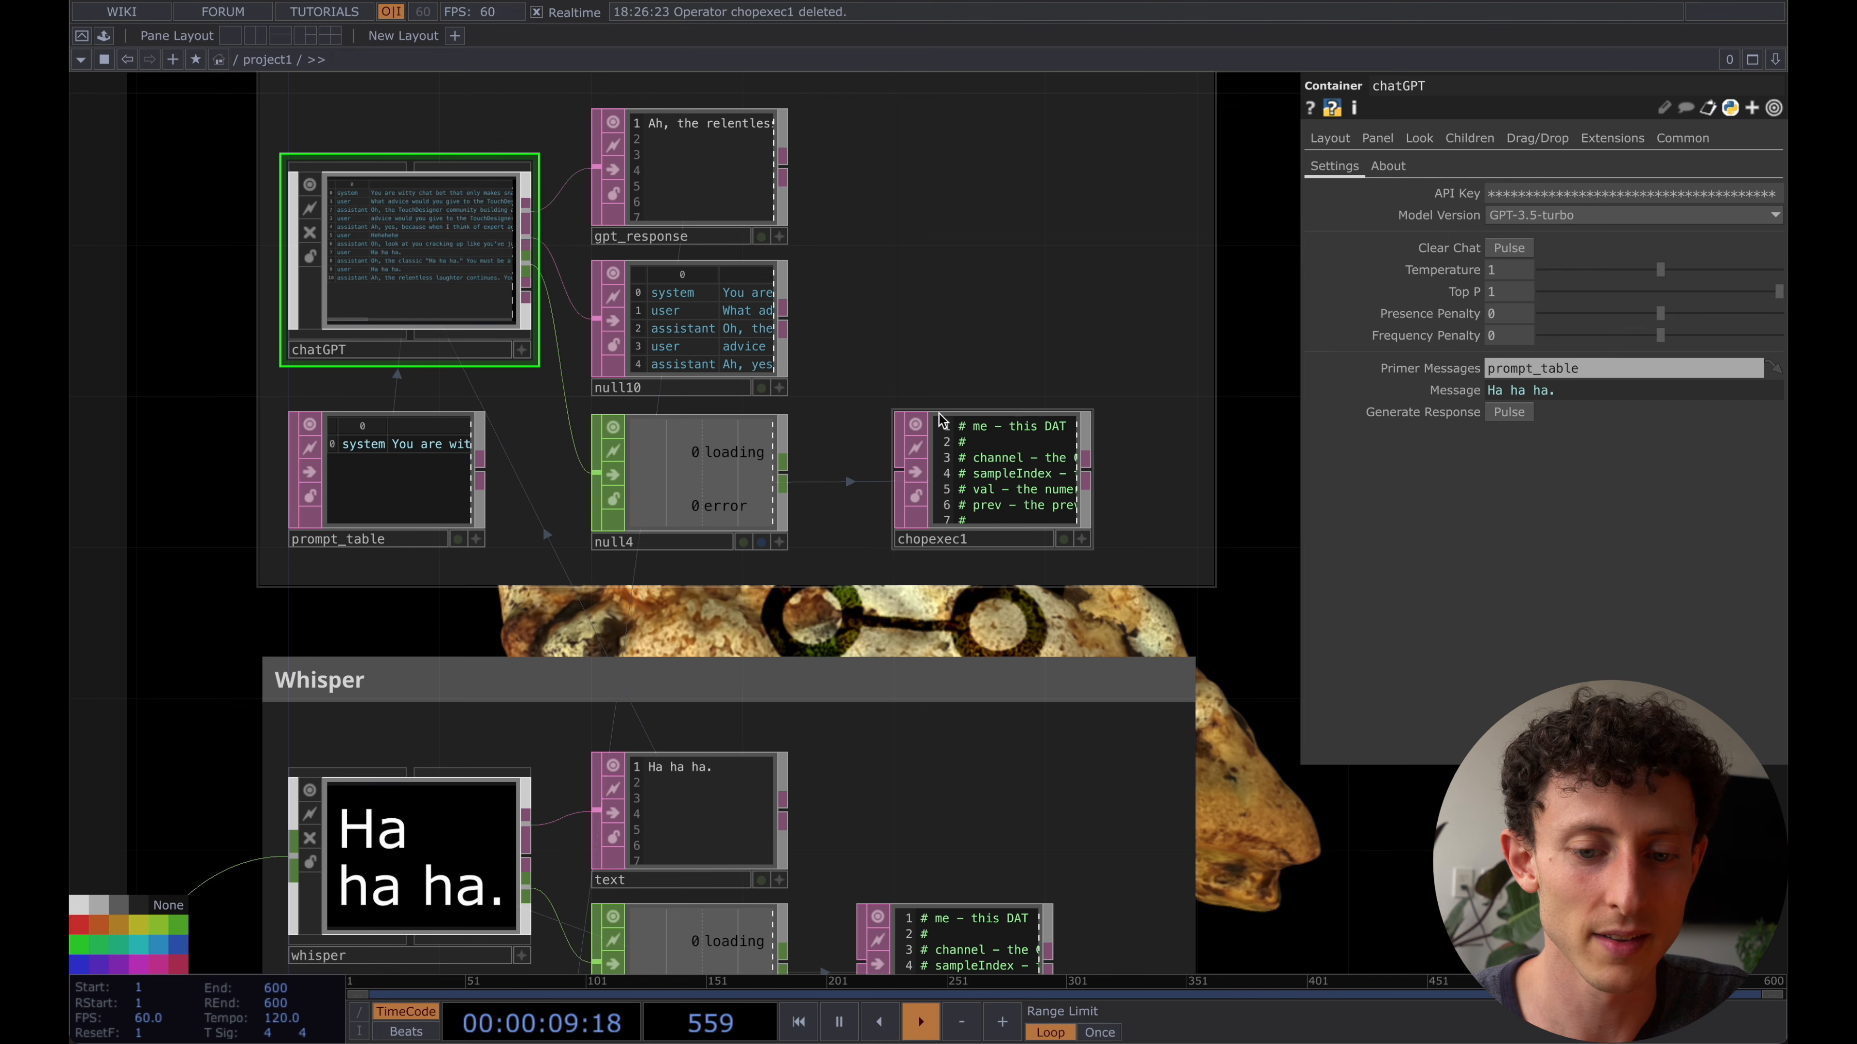
- Check the elevenlabs output in the Text to Speech network and mute the computer's sound
scroll(940, 413, "down", 5)
left_click_drag(440, 722, 494, 364)
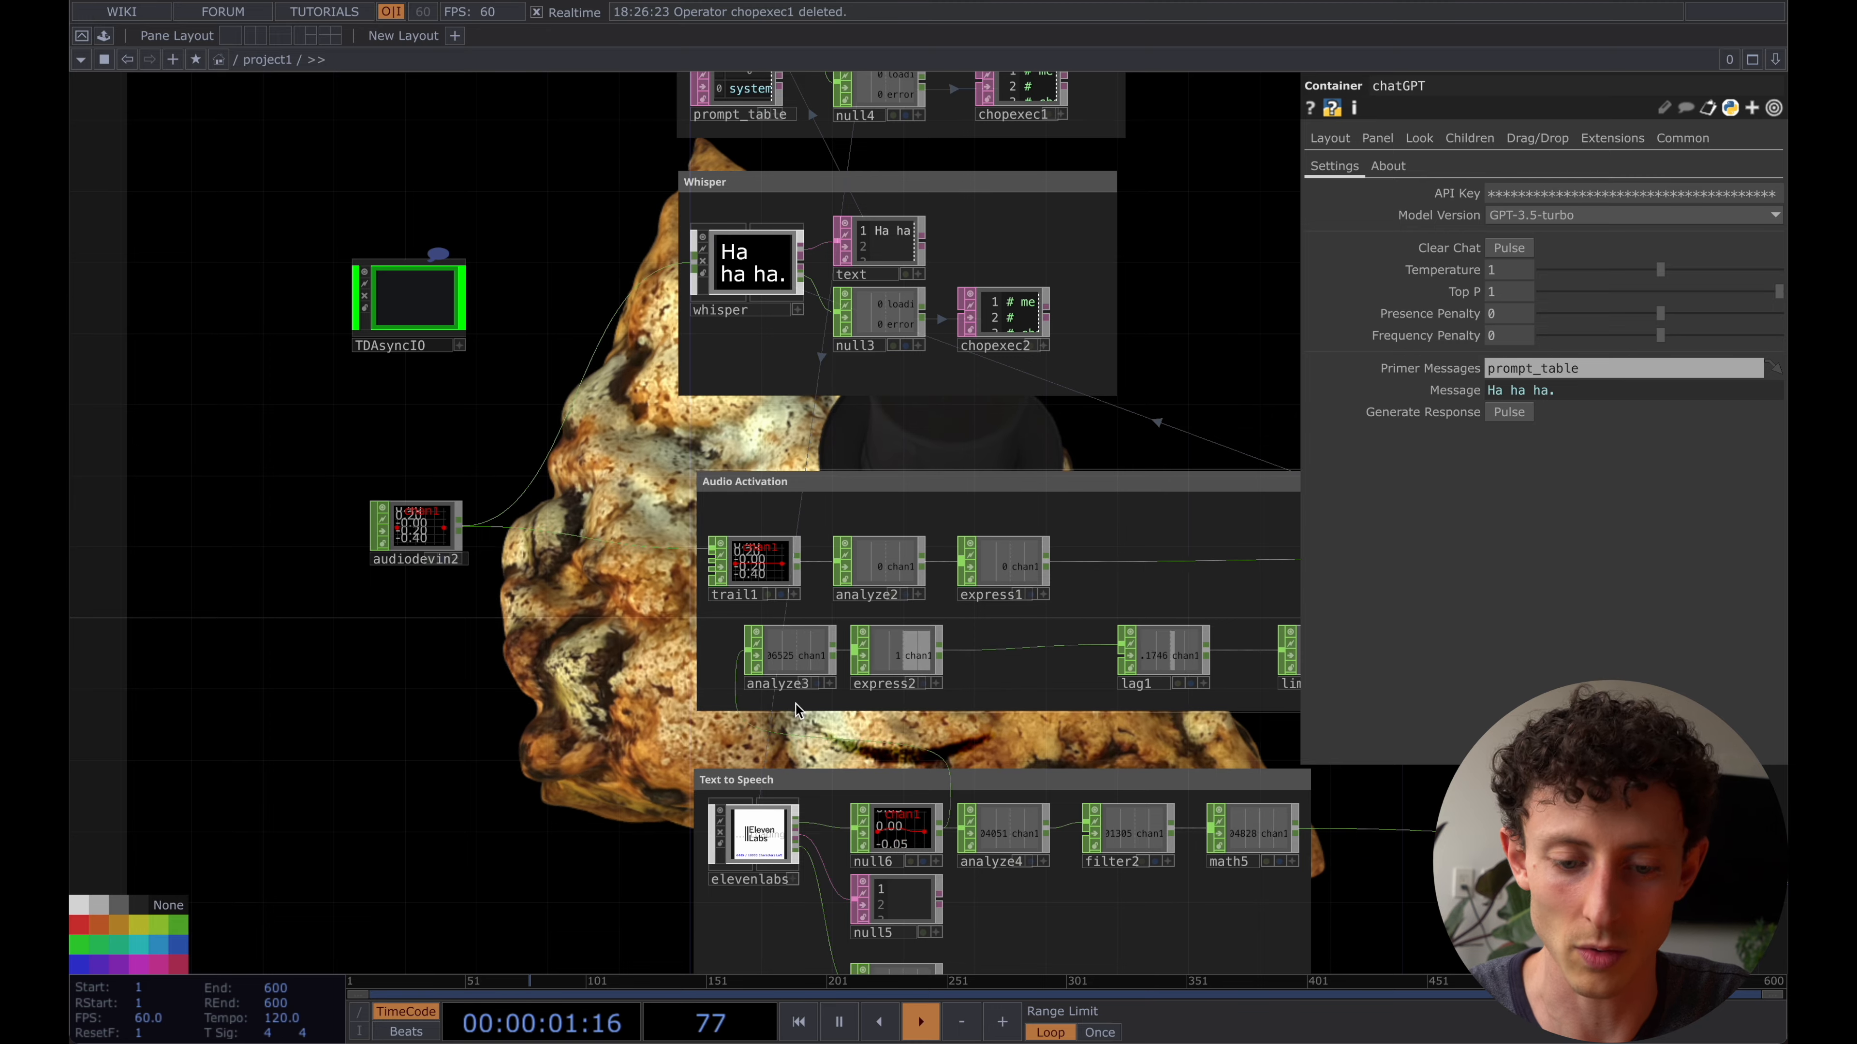
left_click_drag(635, 895, 890, 659)
key("XF86AudioMute")
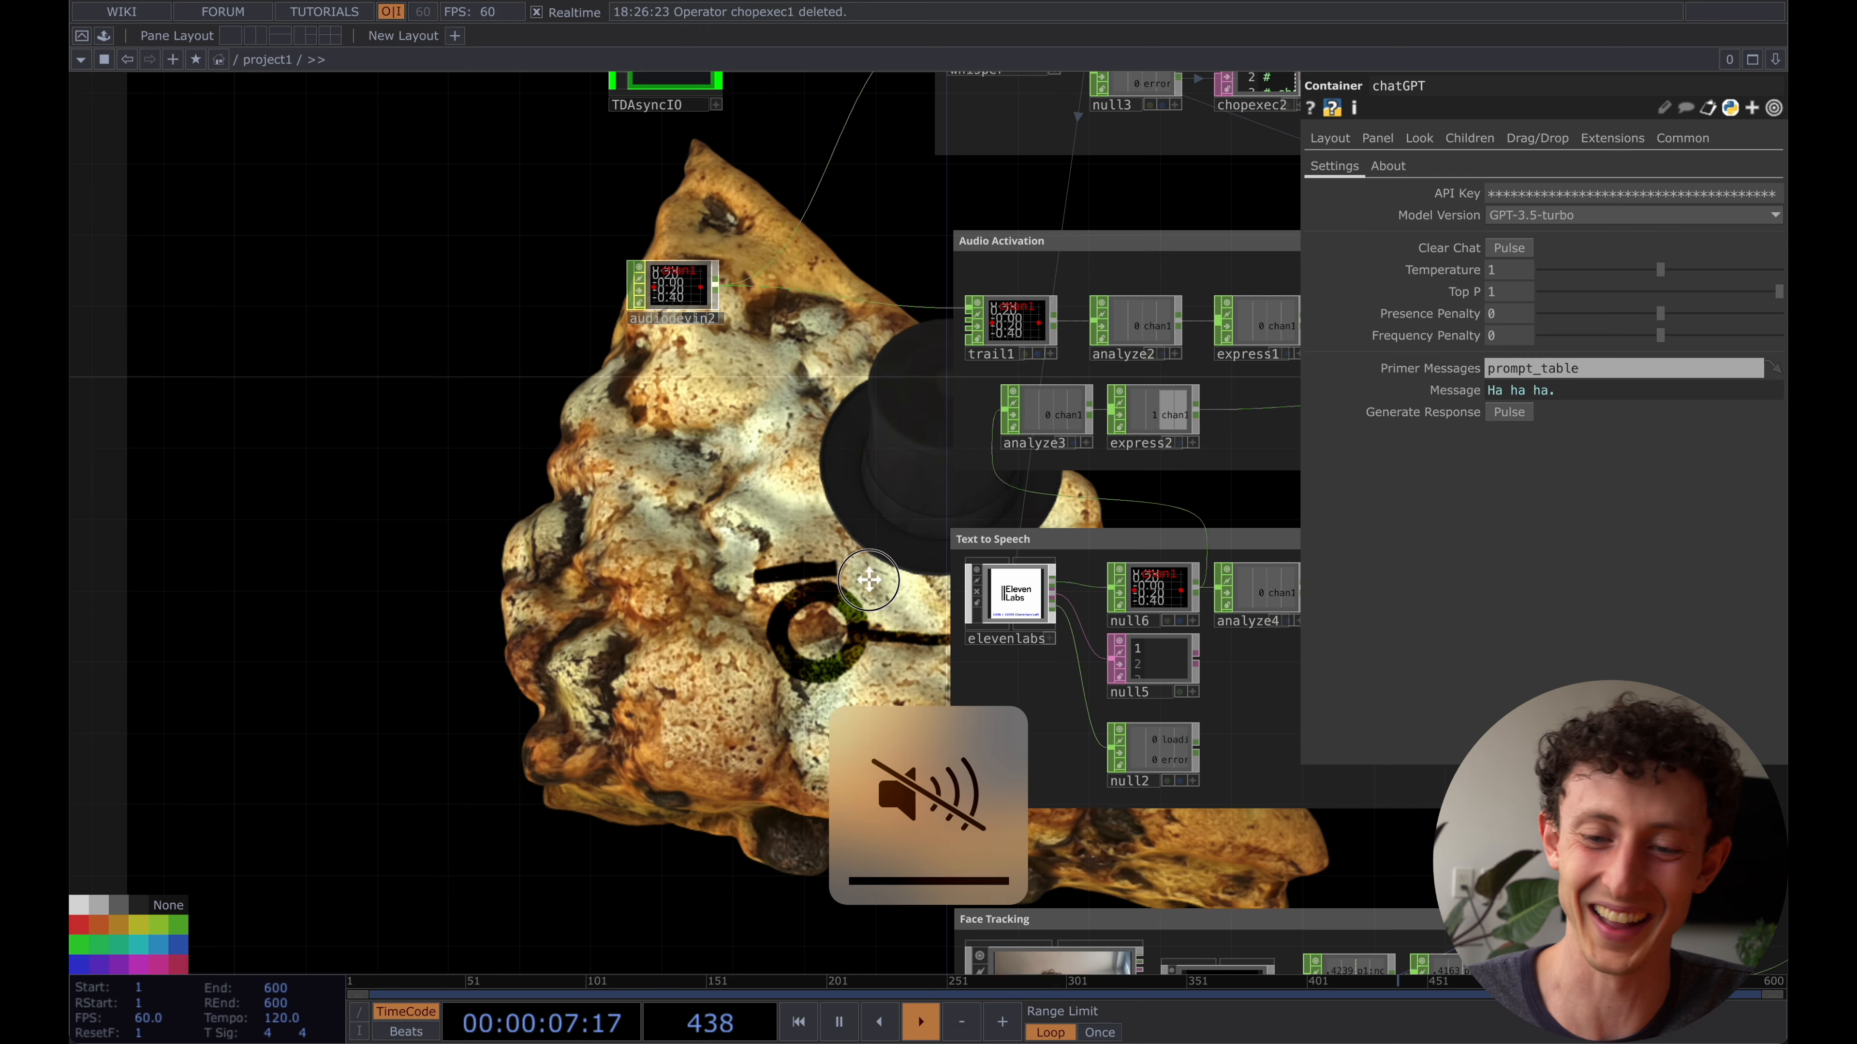
- Show the whisper component's parameters and switch Record Audio from its null1 expression to a constant value
left_click_drag(868, 579, 373, 580)
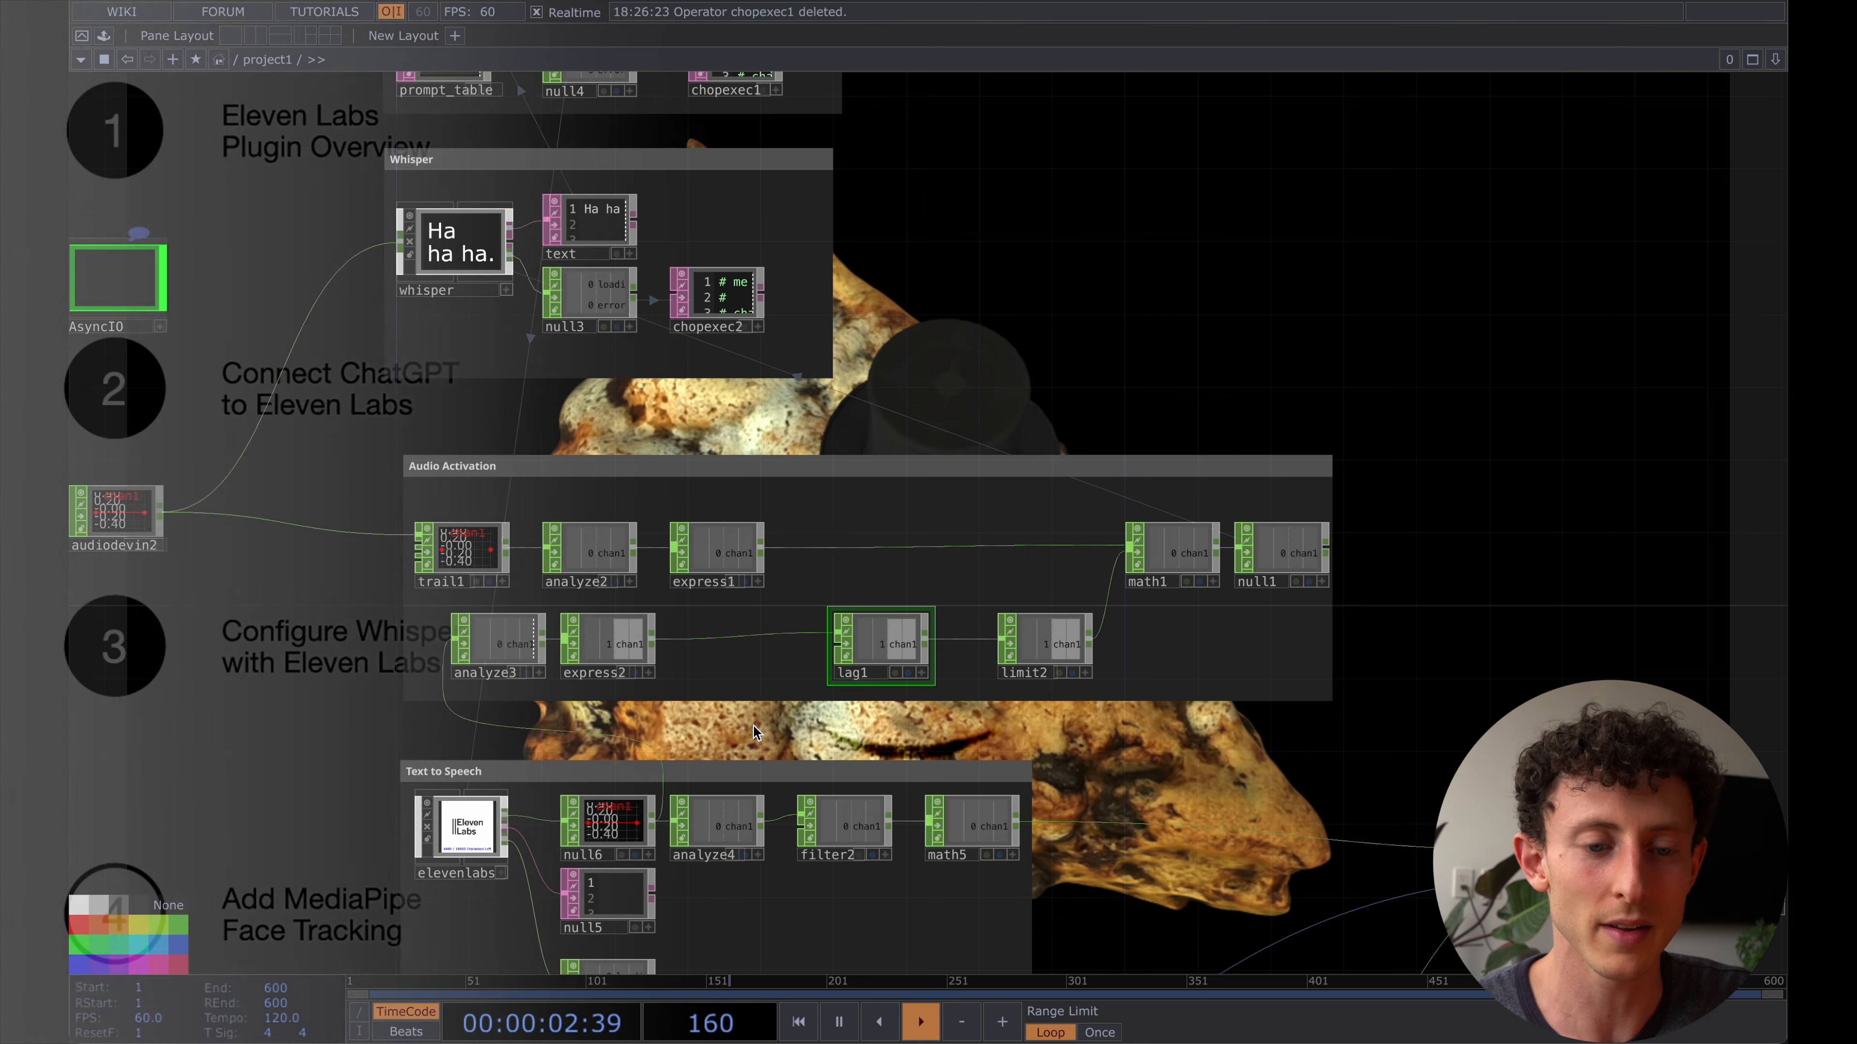
left_click(460, 256)
key("p")
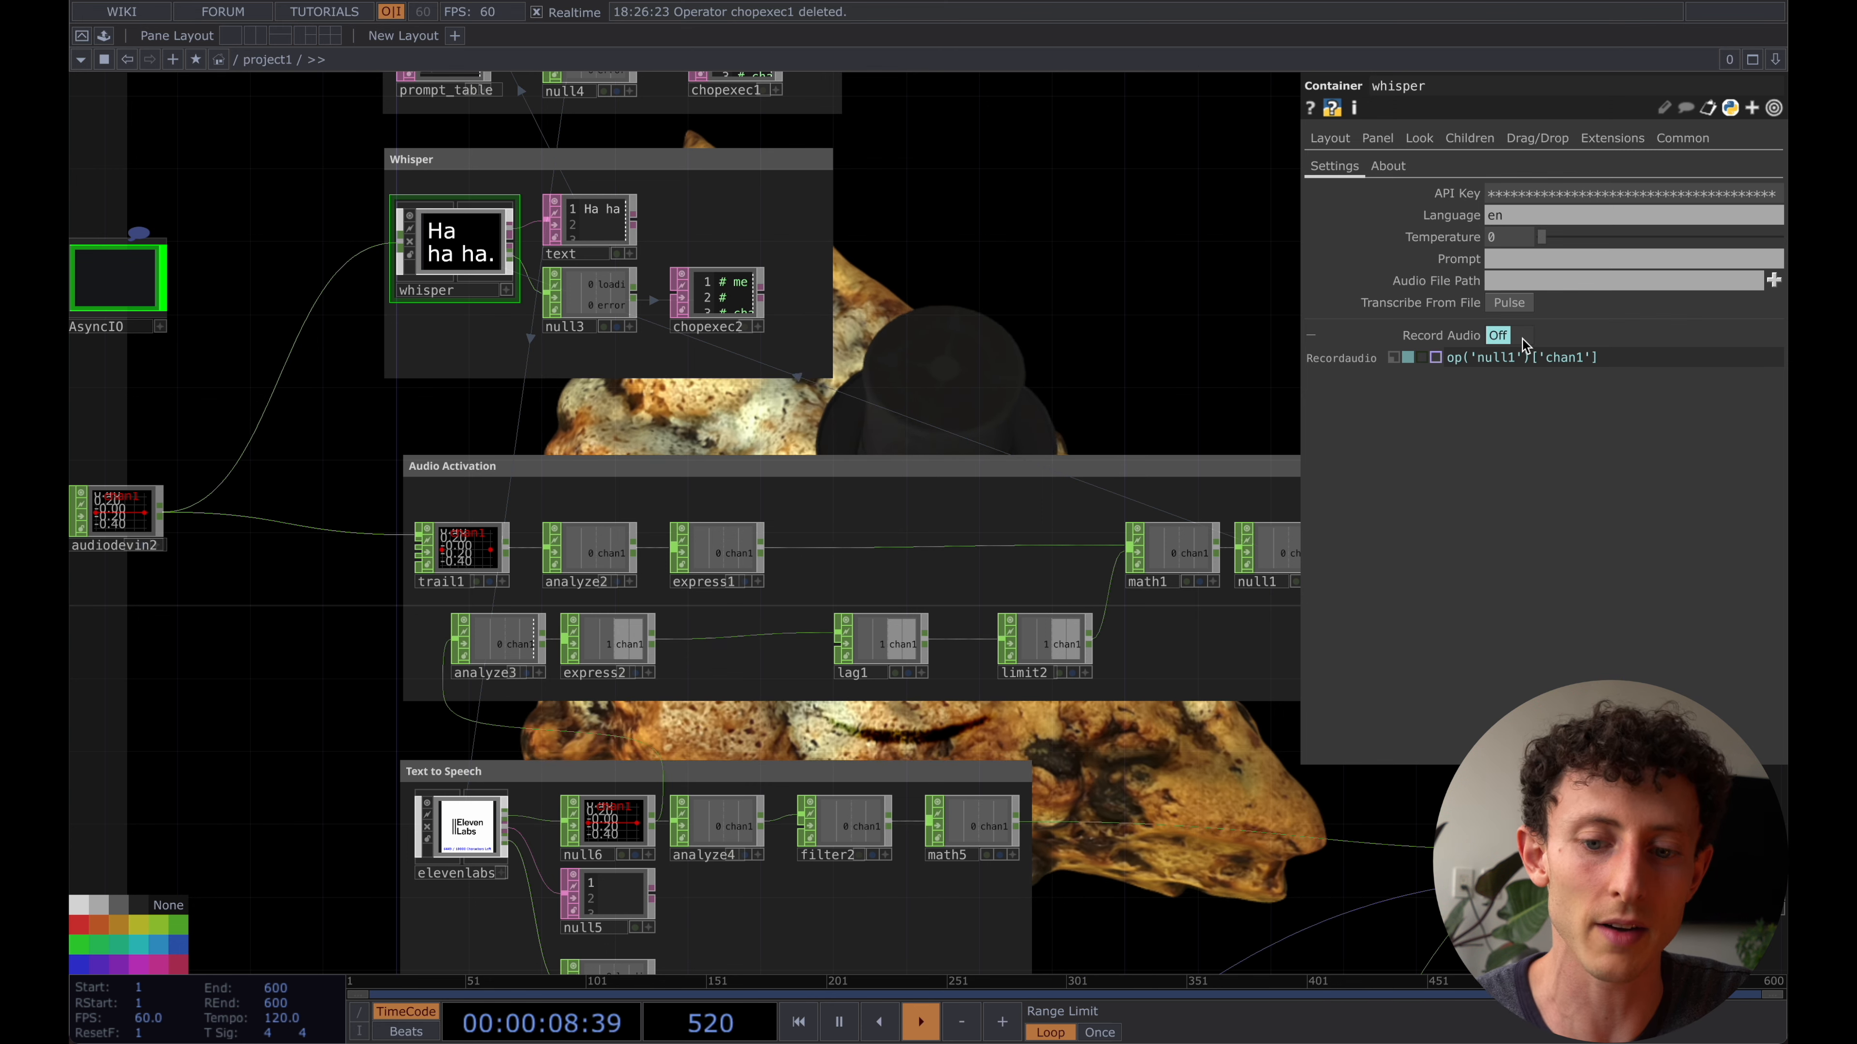
left_click(1394, 358)
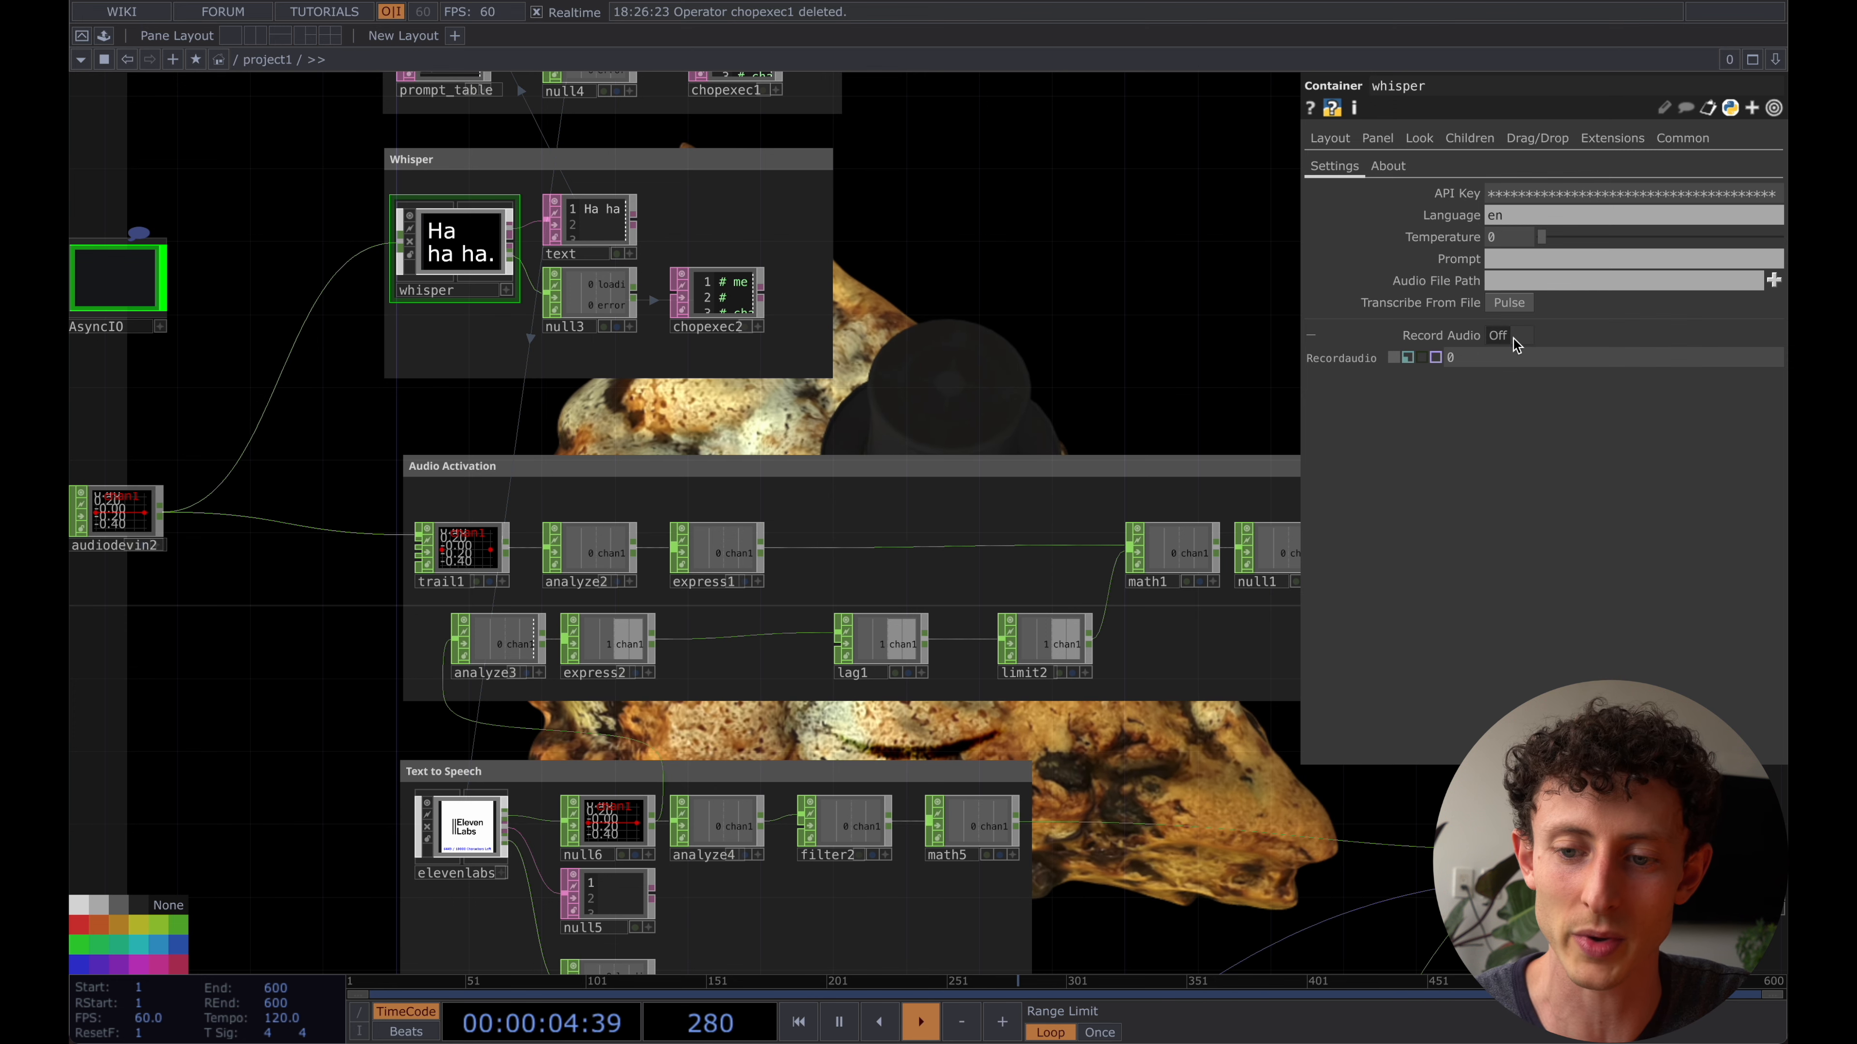
- Delete the whole Audio Activation network, including its operators and the annotation box, between Whisper and Text to Speech
left_click_drag(918, 381, 833, 370)
scroll(833, 370, "down", 1)
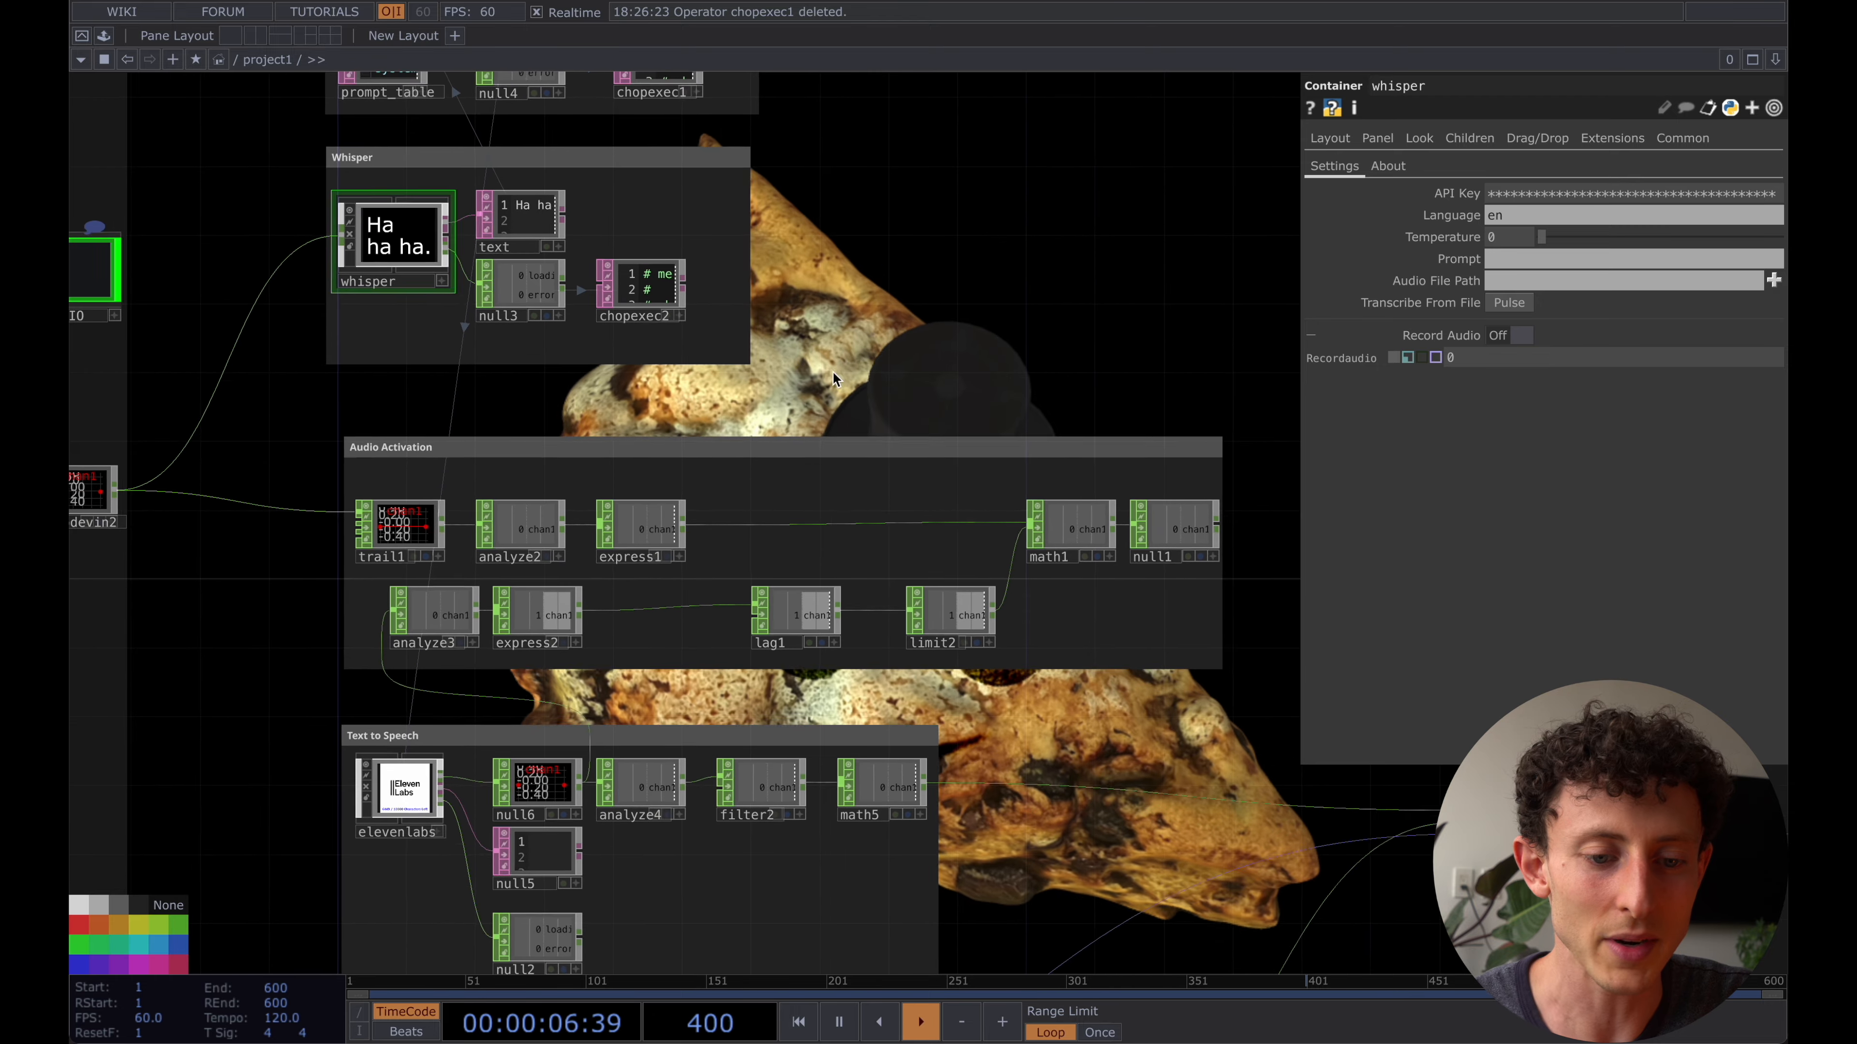
left_click(403, 530)
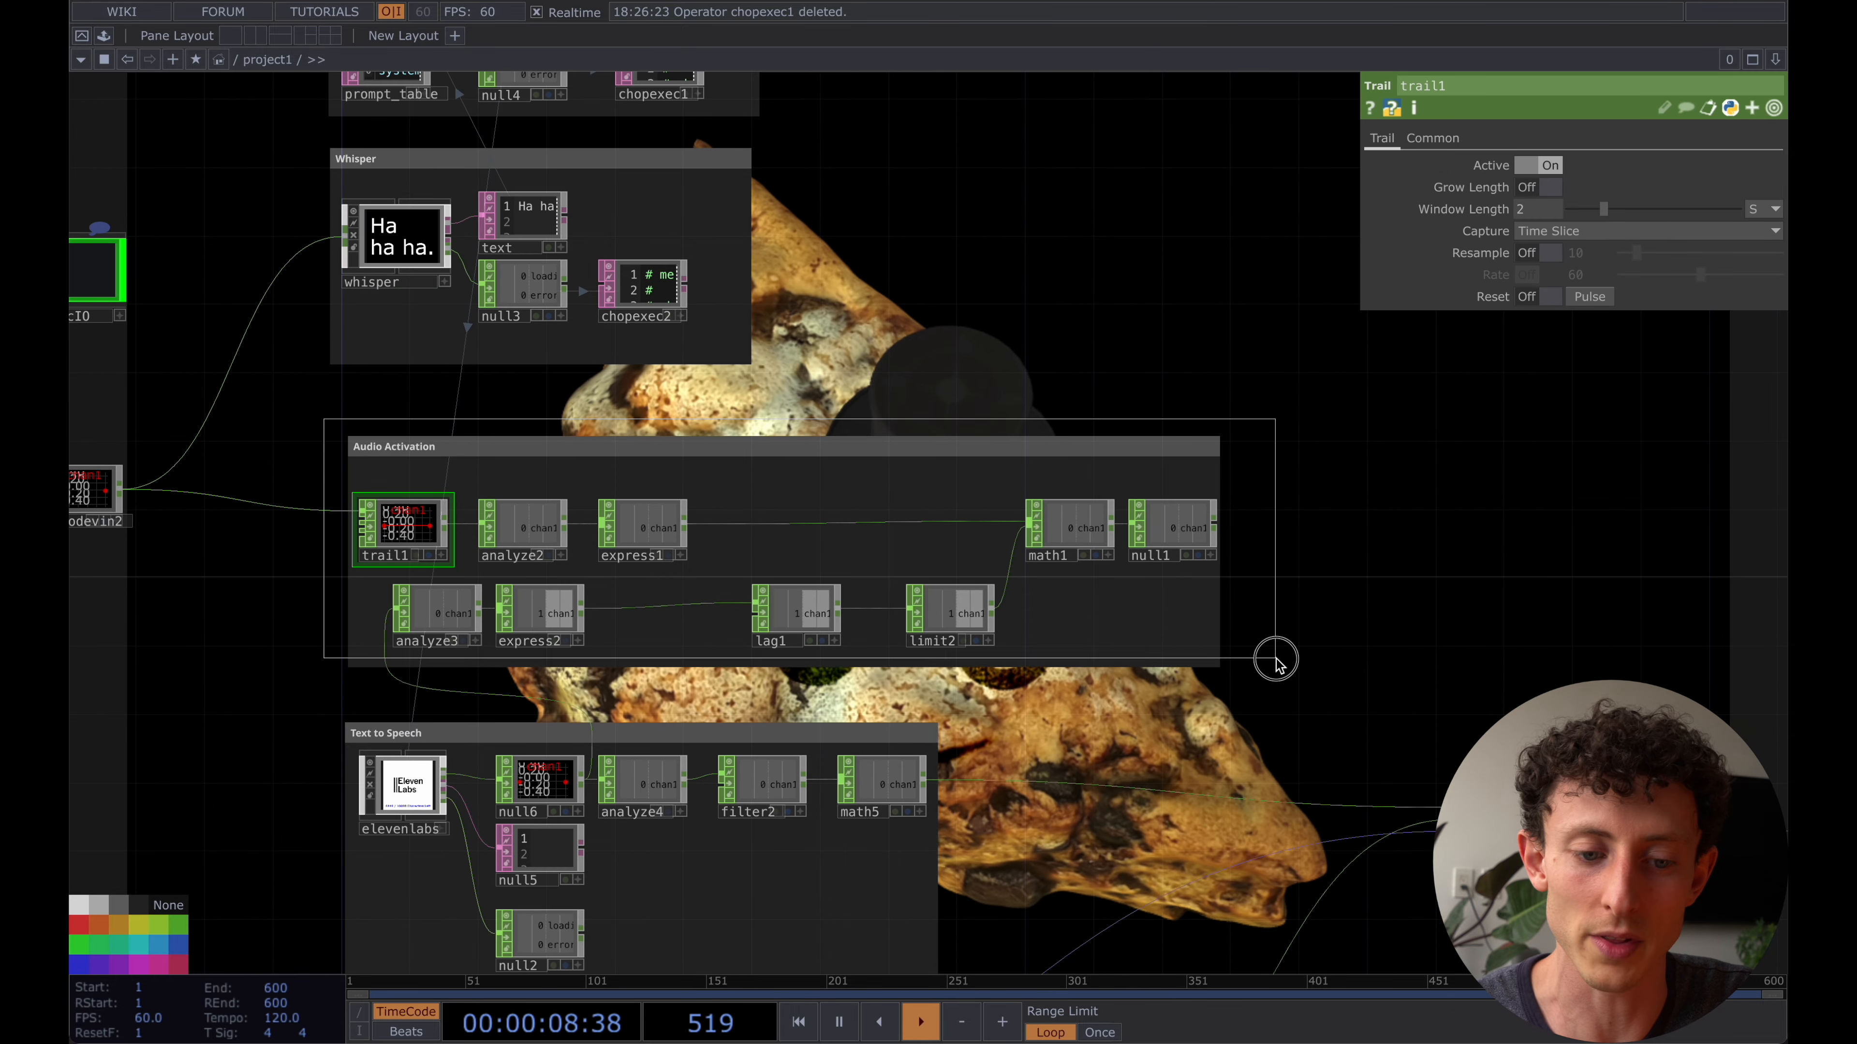
left_click_drag(1267, 656, 1267, 656)
left_click(395, 241)
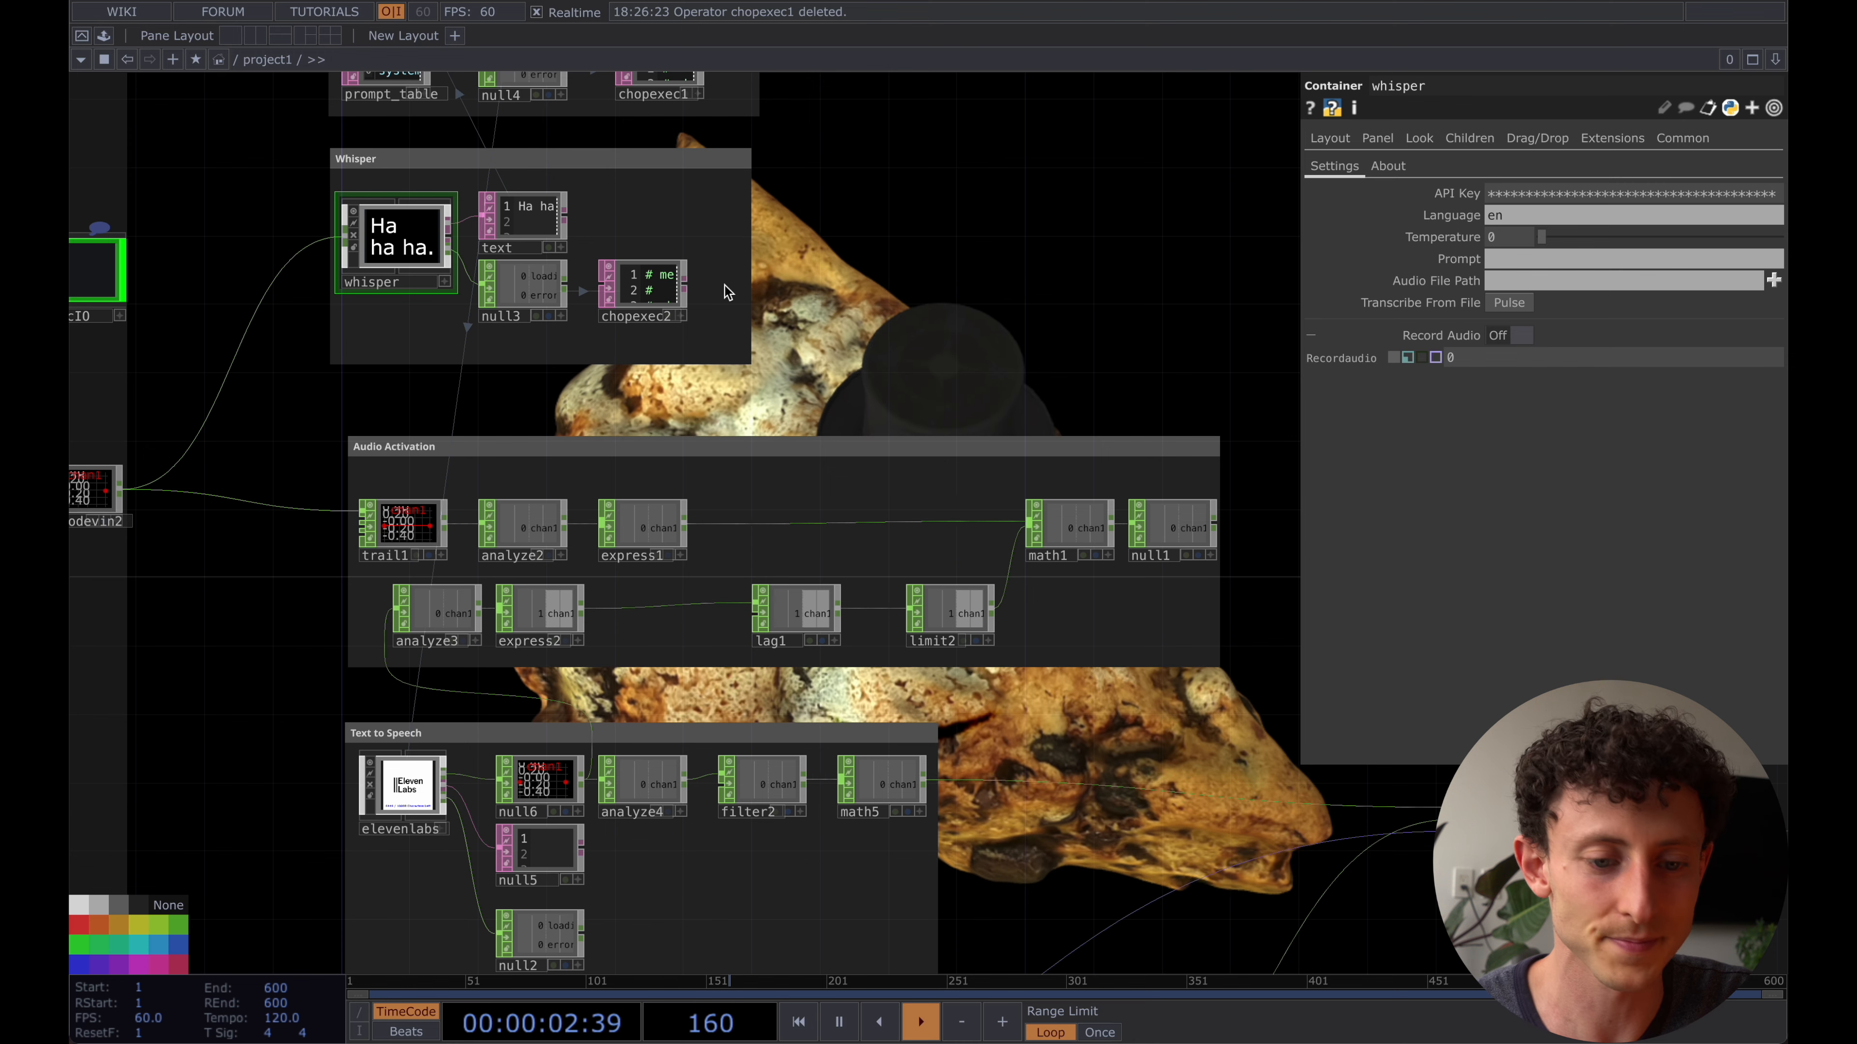
left_click(472, 439)
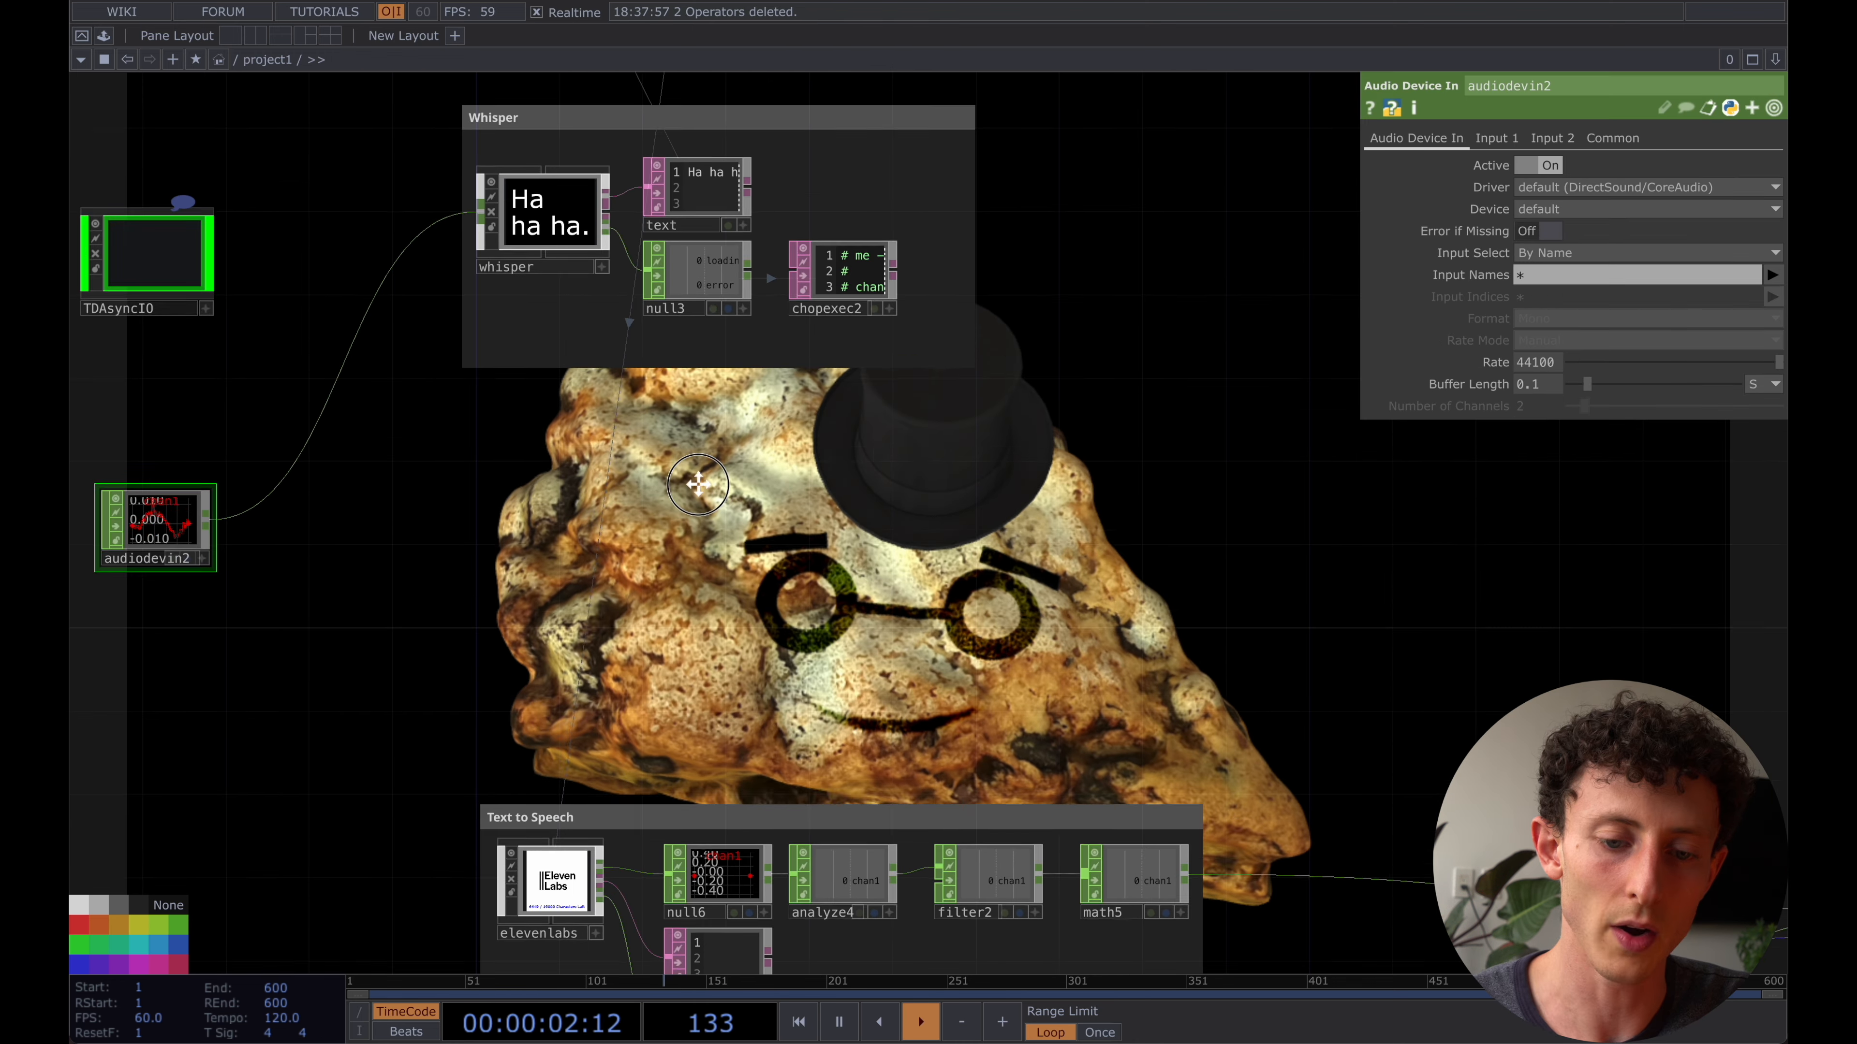
- Create an Analyze CHOP below the Whisper network, wire audiodevin2 into it and set its Function to Maximum
left_click_drag(696, 513, 696, 512)
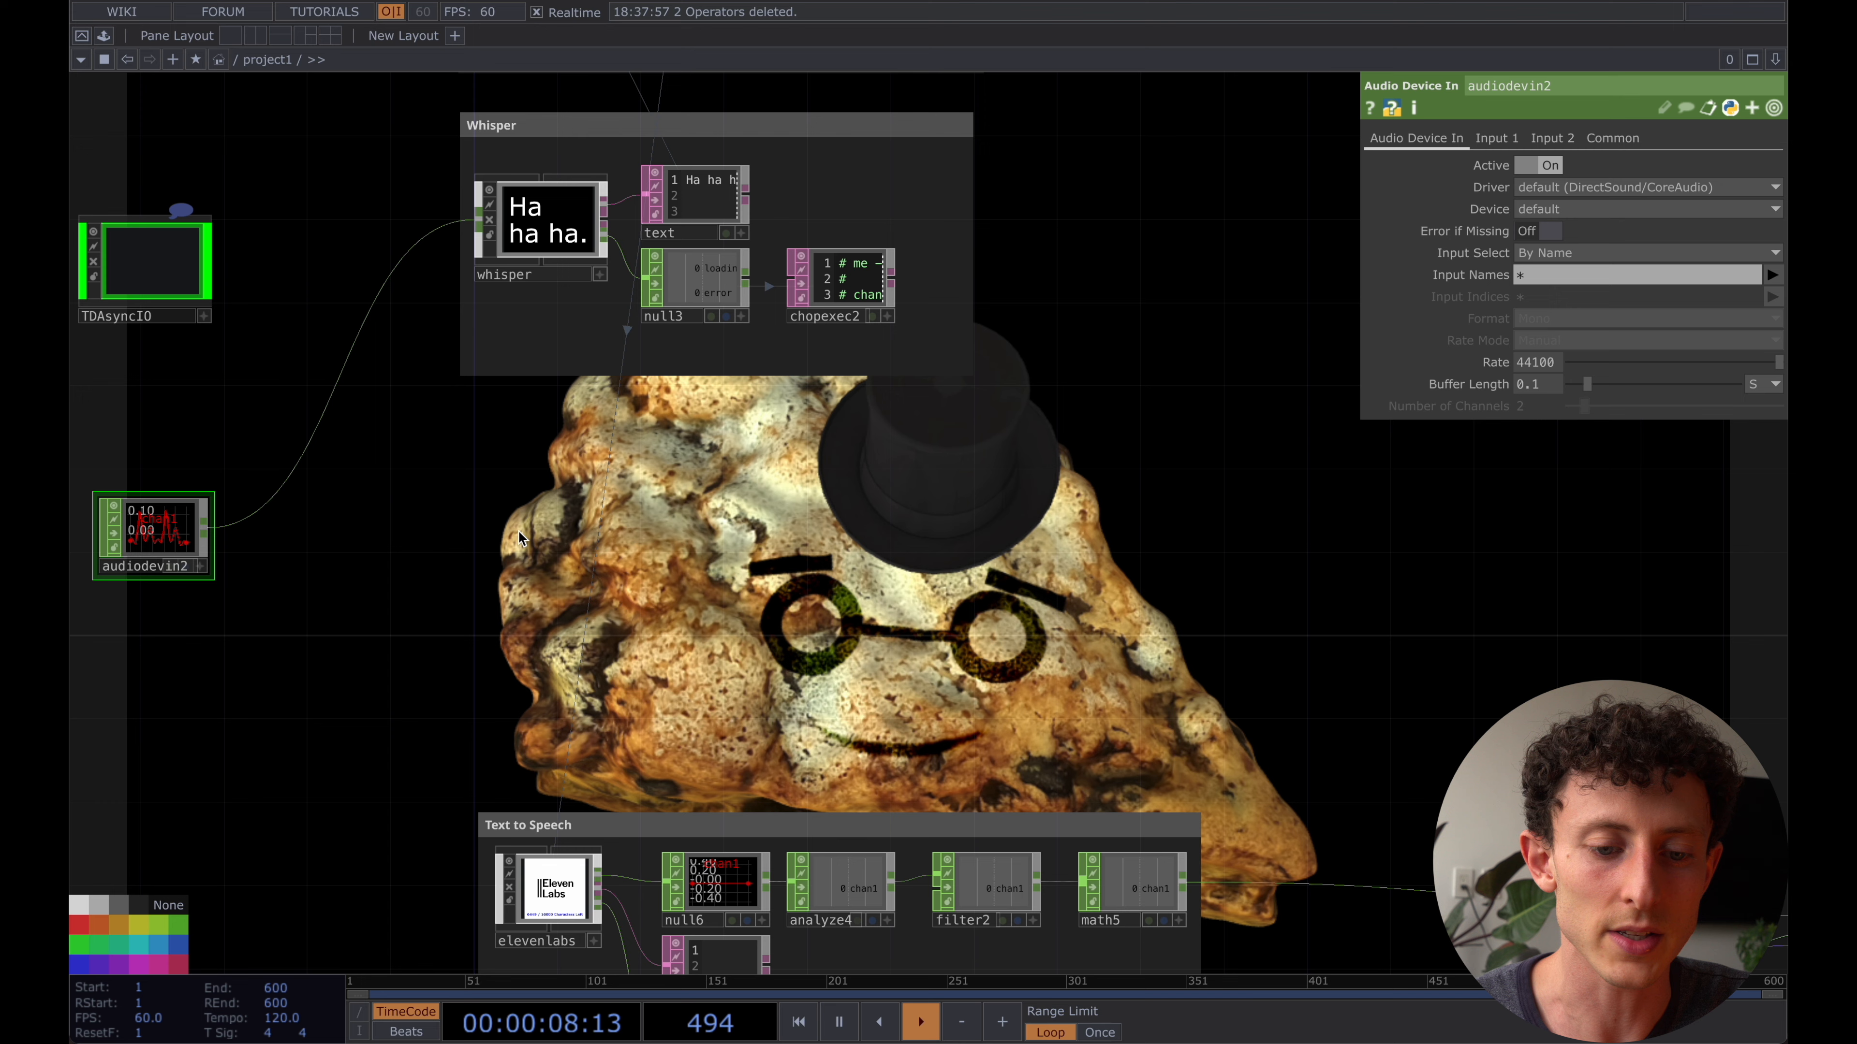
key("Tab")
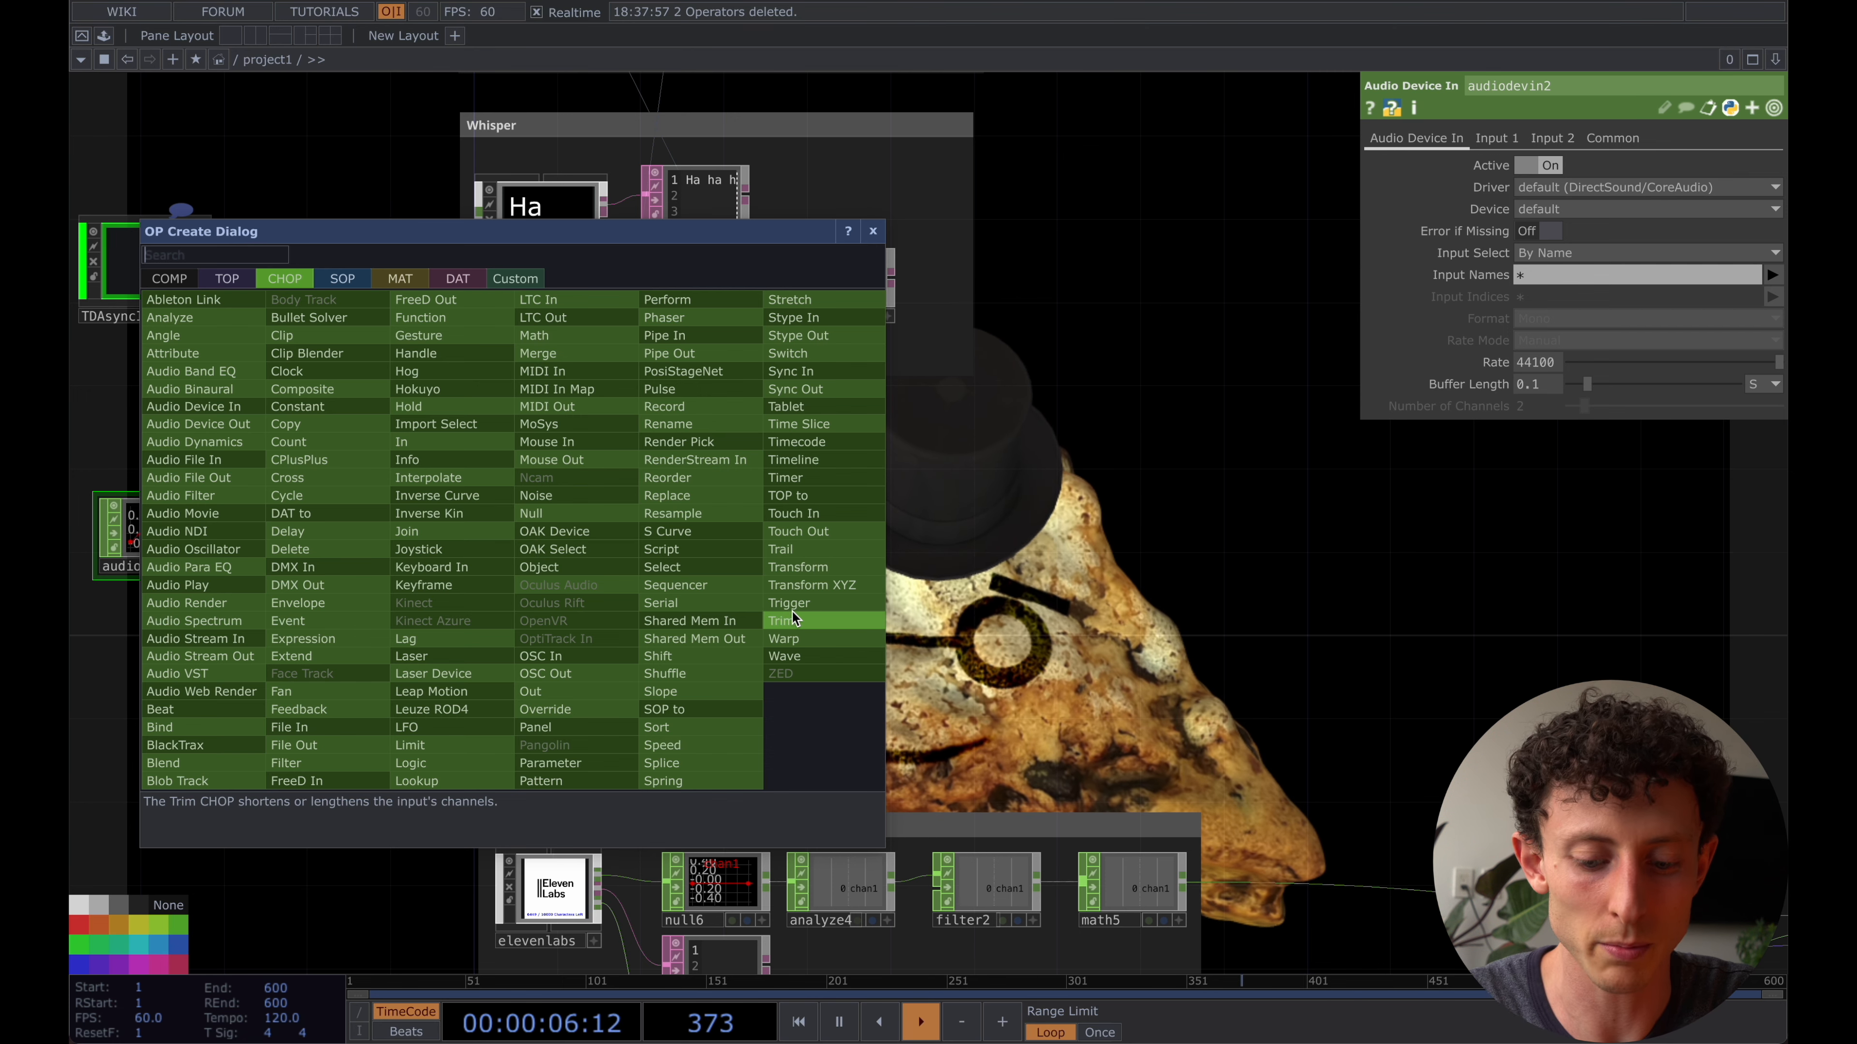
type("anal")
key("Return")
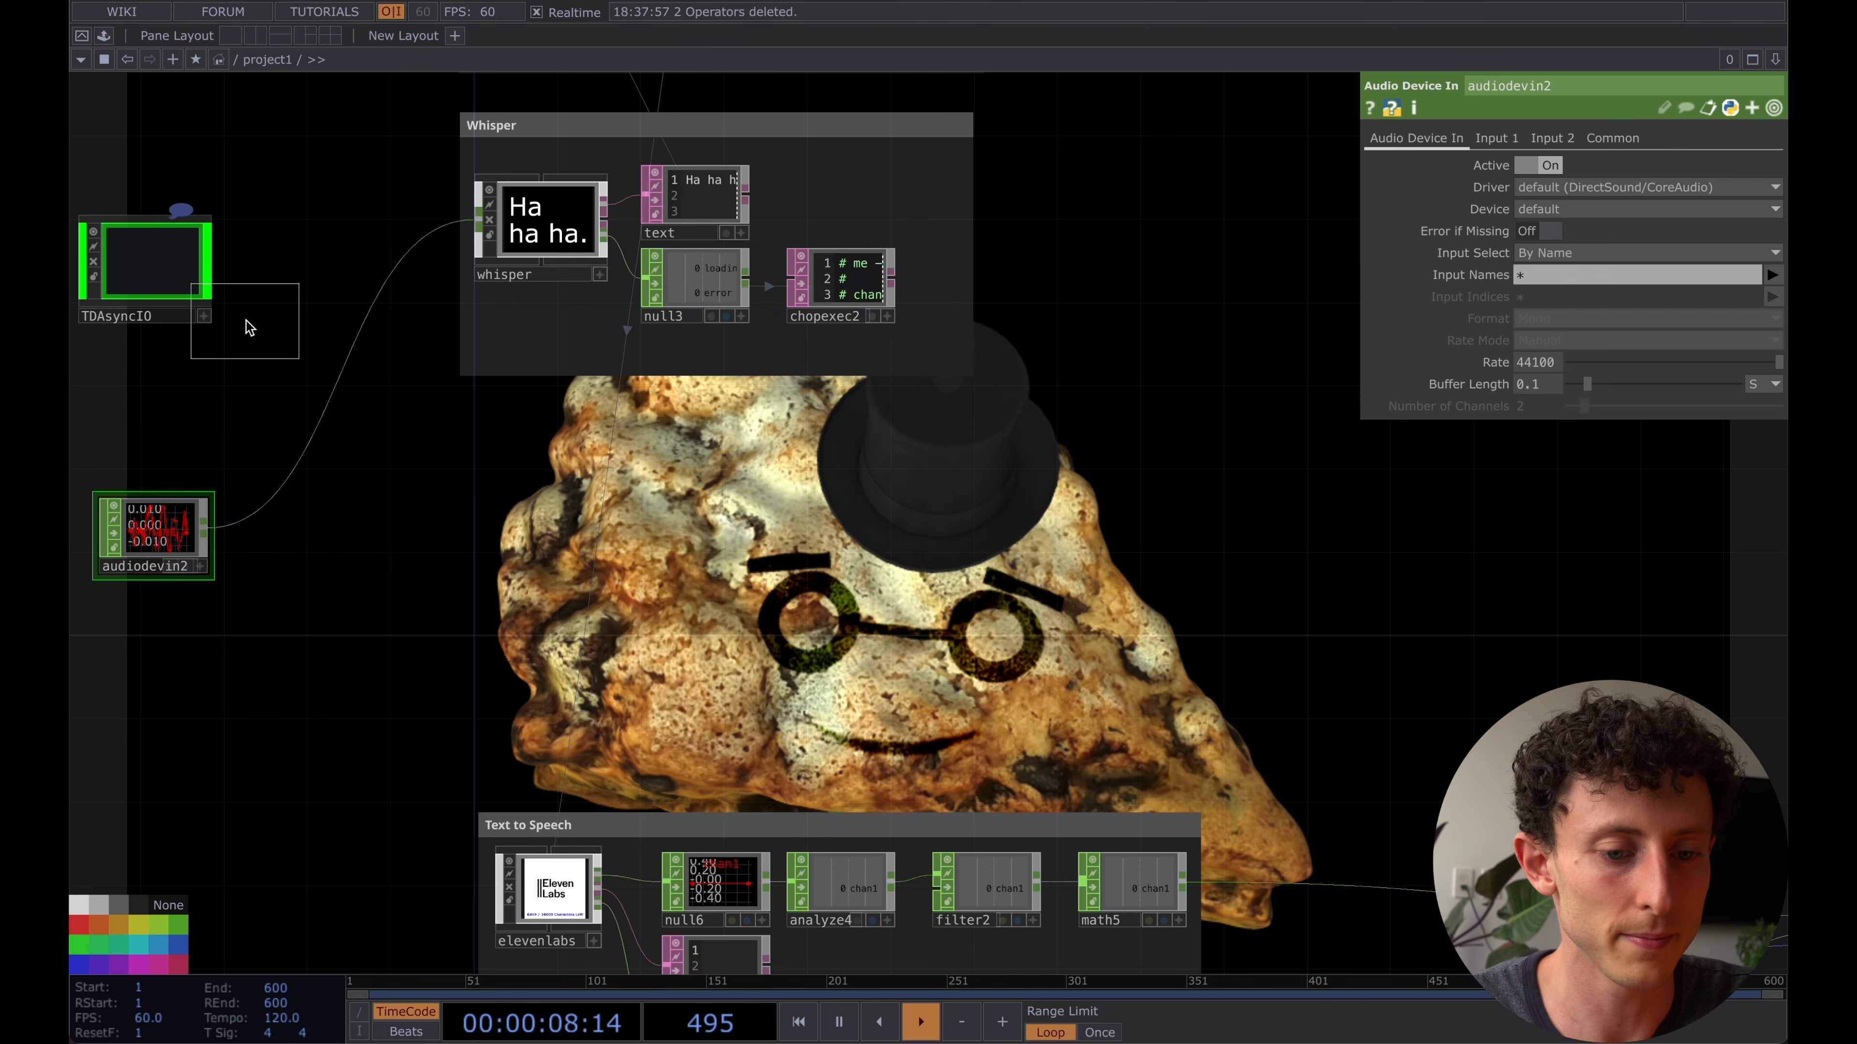
left_click(548, 491)
left_click_drag(254, 524, 544, 547)
left_click(1573, 164)
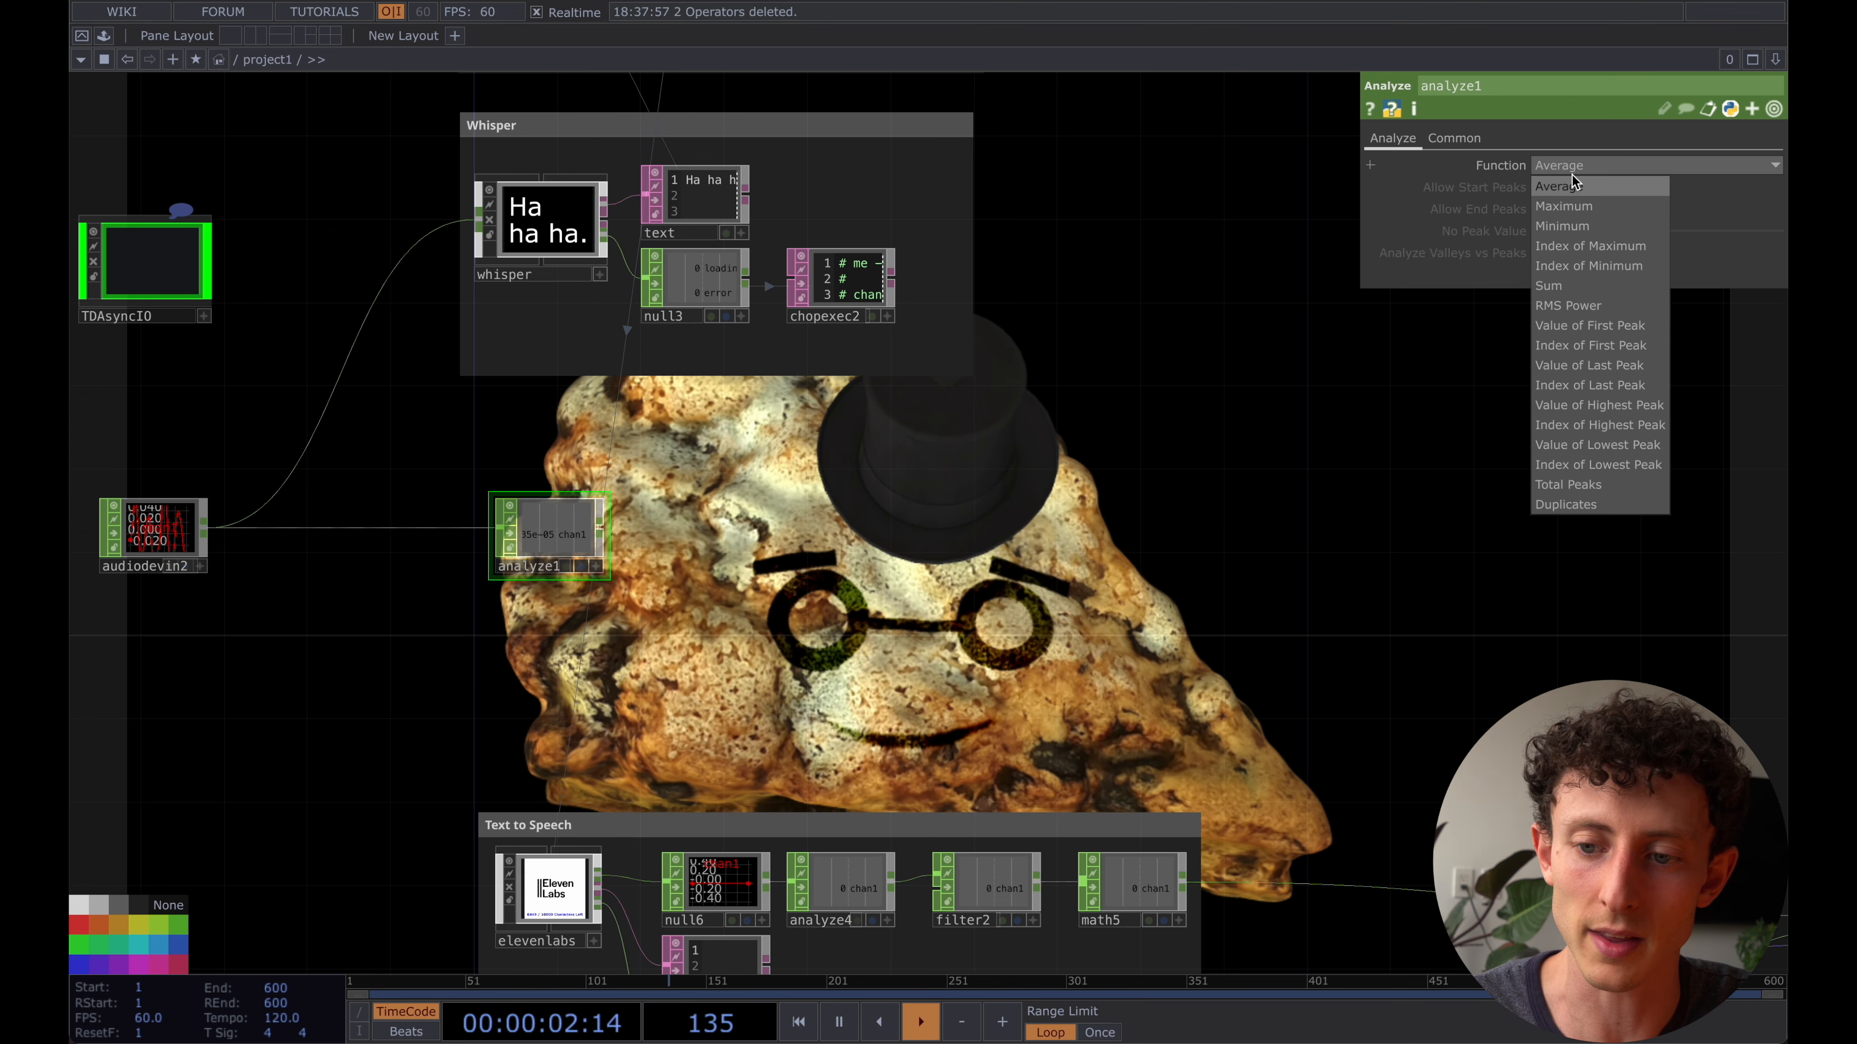
left_click(1564, 205)
- Examine how analyze1's channel value reacts to speech and silence at the microphone to find a suitable threshold
scroll(545, 565, "up", 3)
scroll(544, 567, "up", 4)
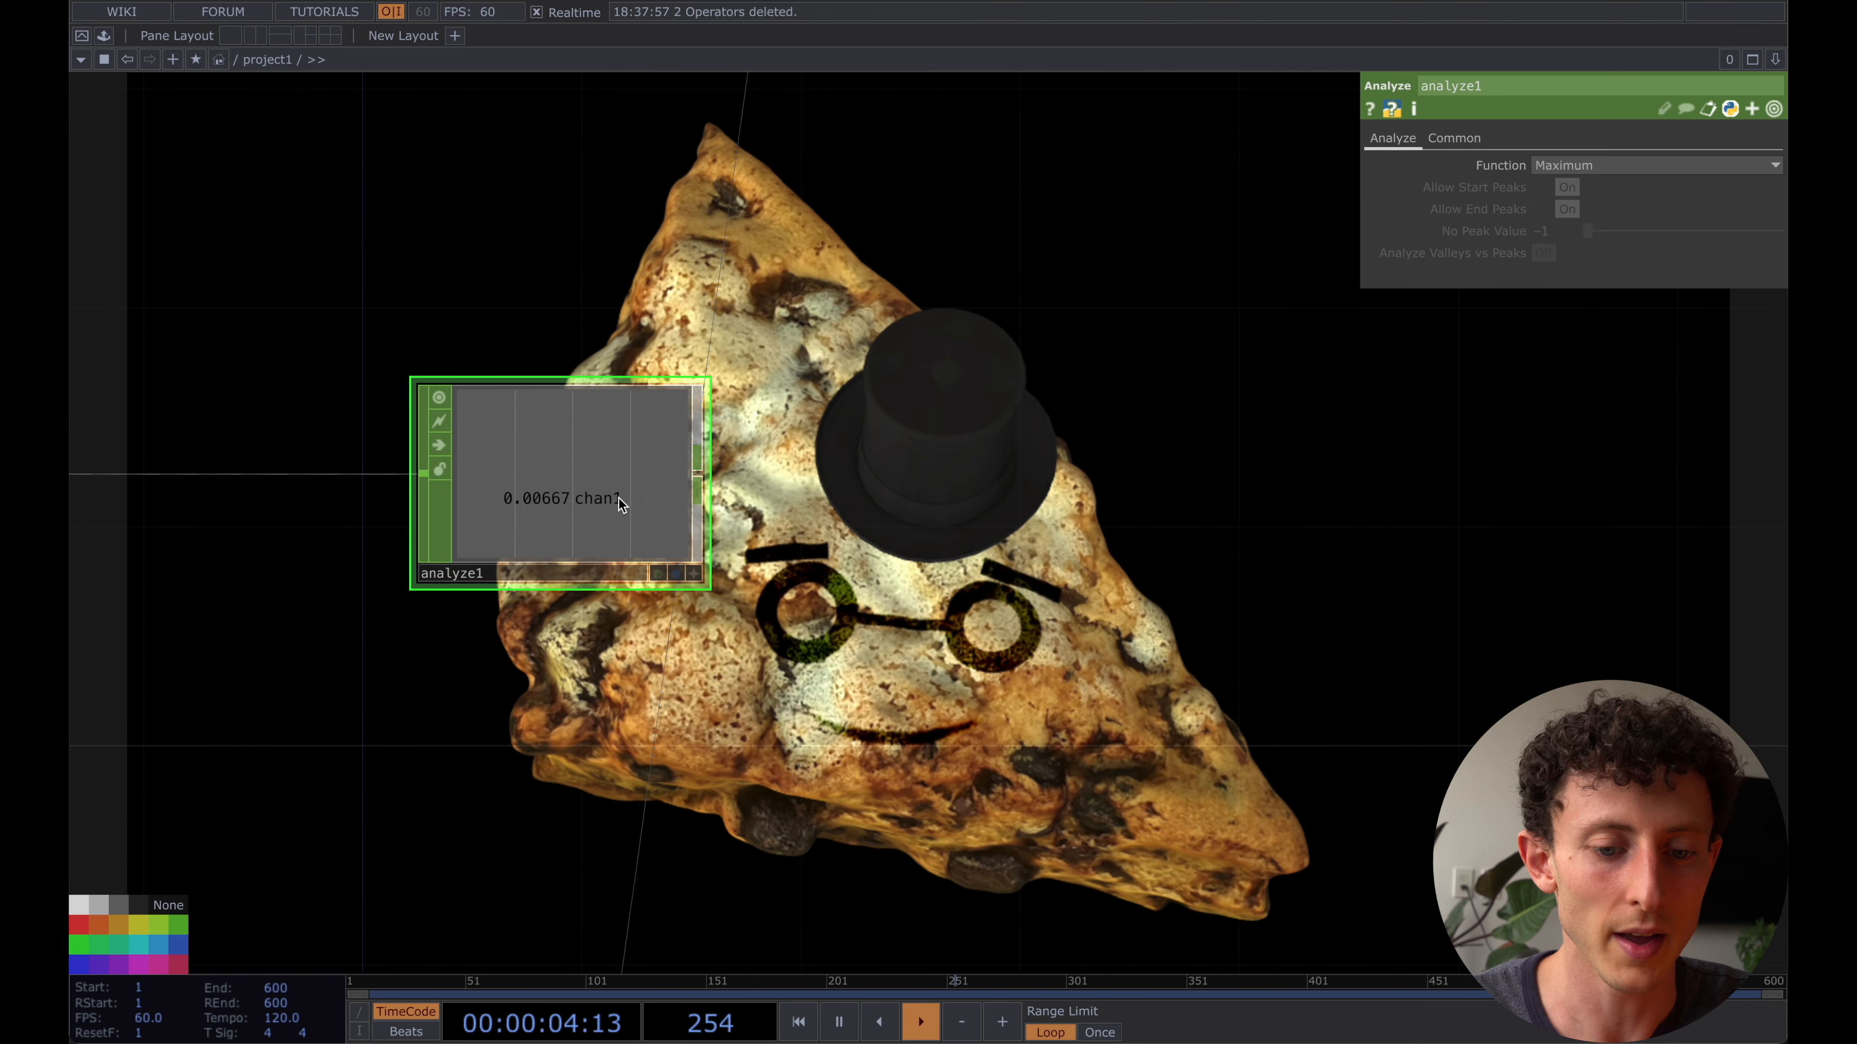
scroll(776, 468, "down", 3)
left_click_drag(878, 472, 825, 479)
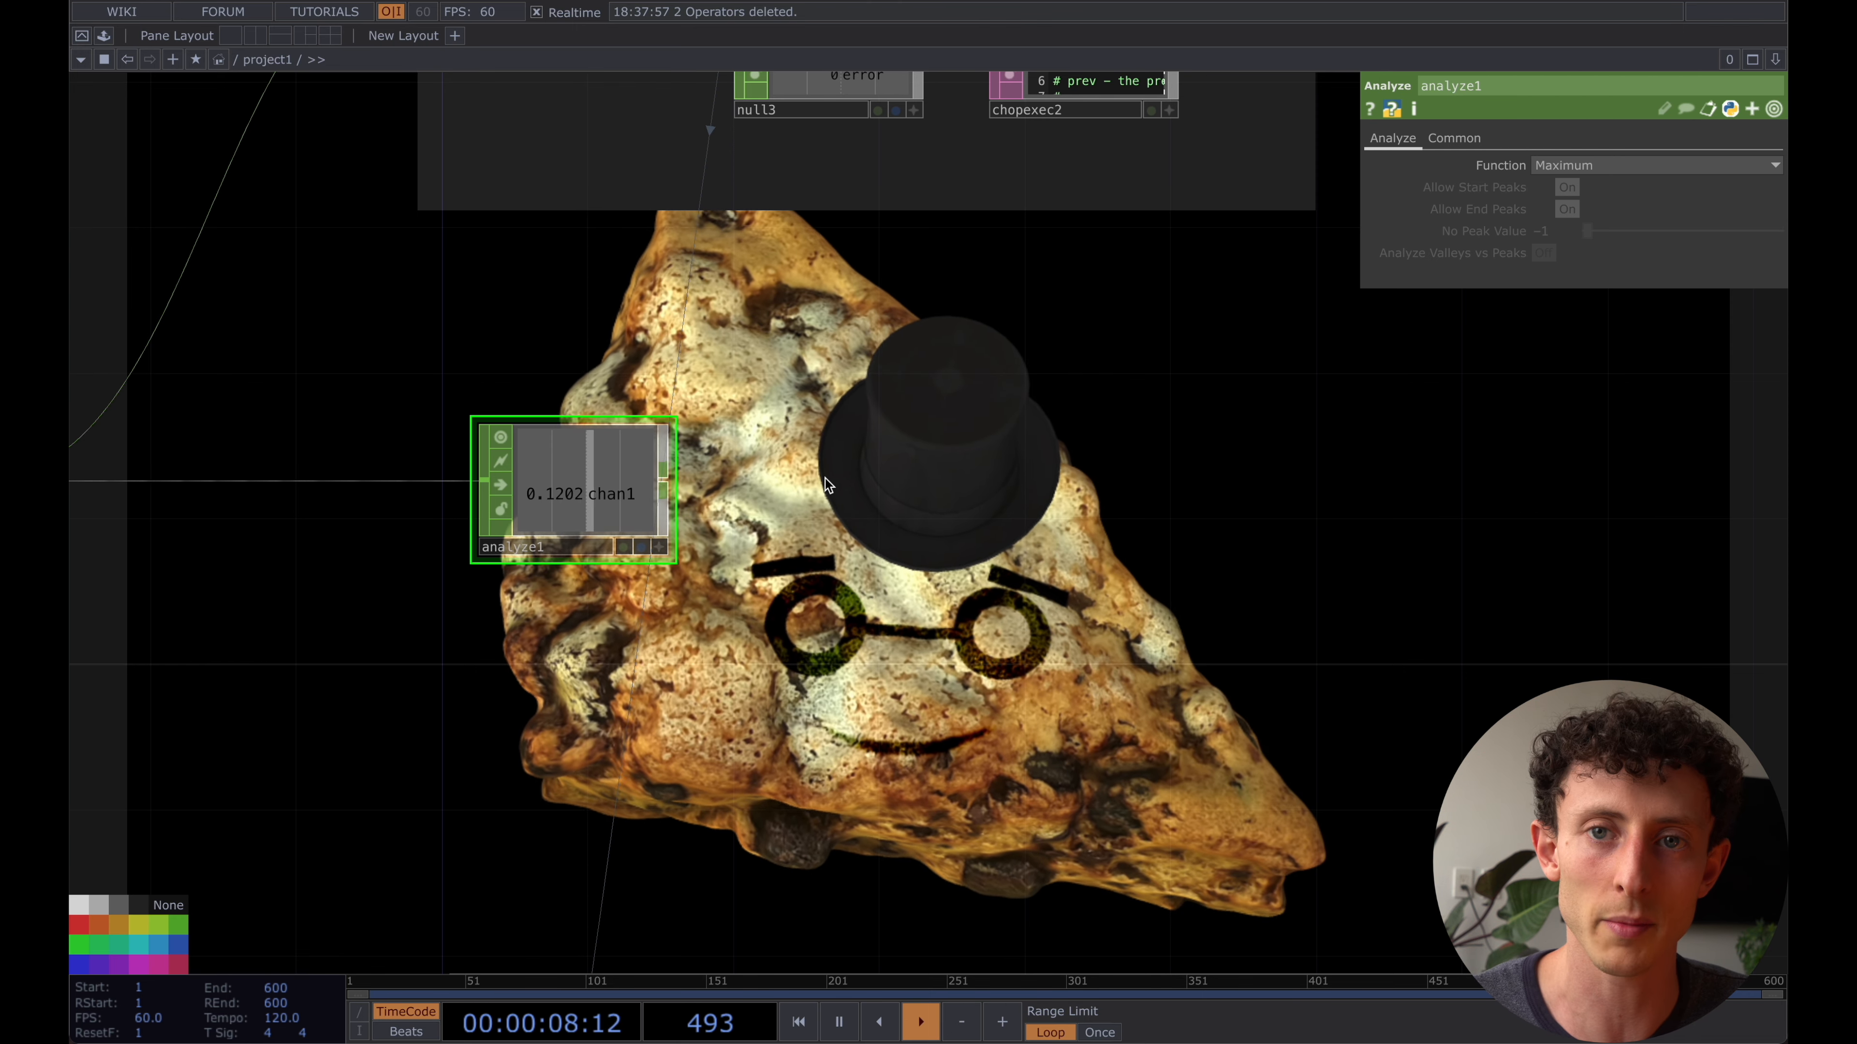
scroll(826, 479, "down", 1)
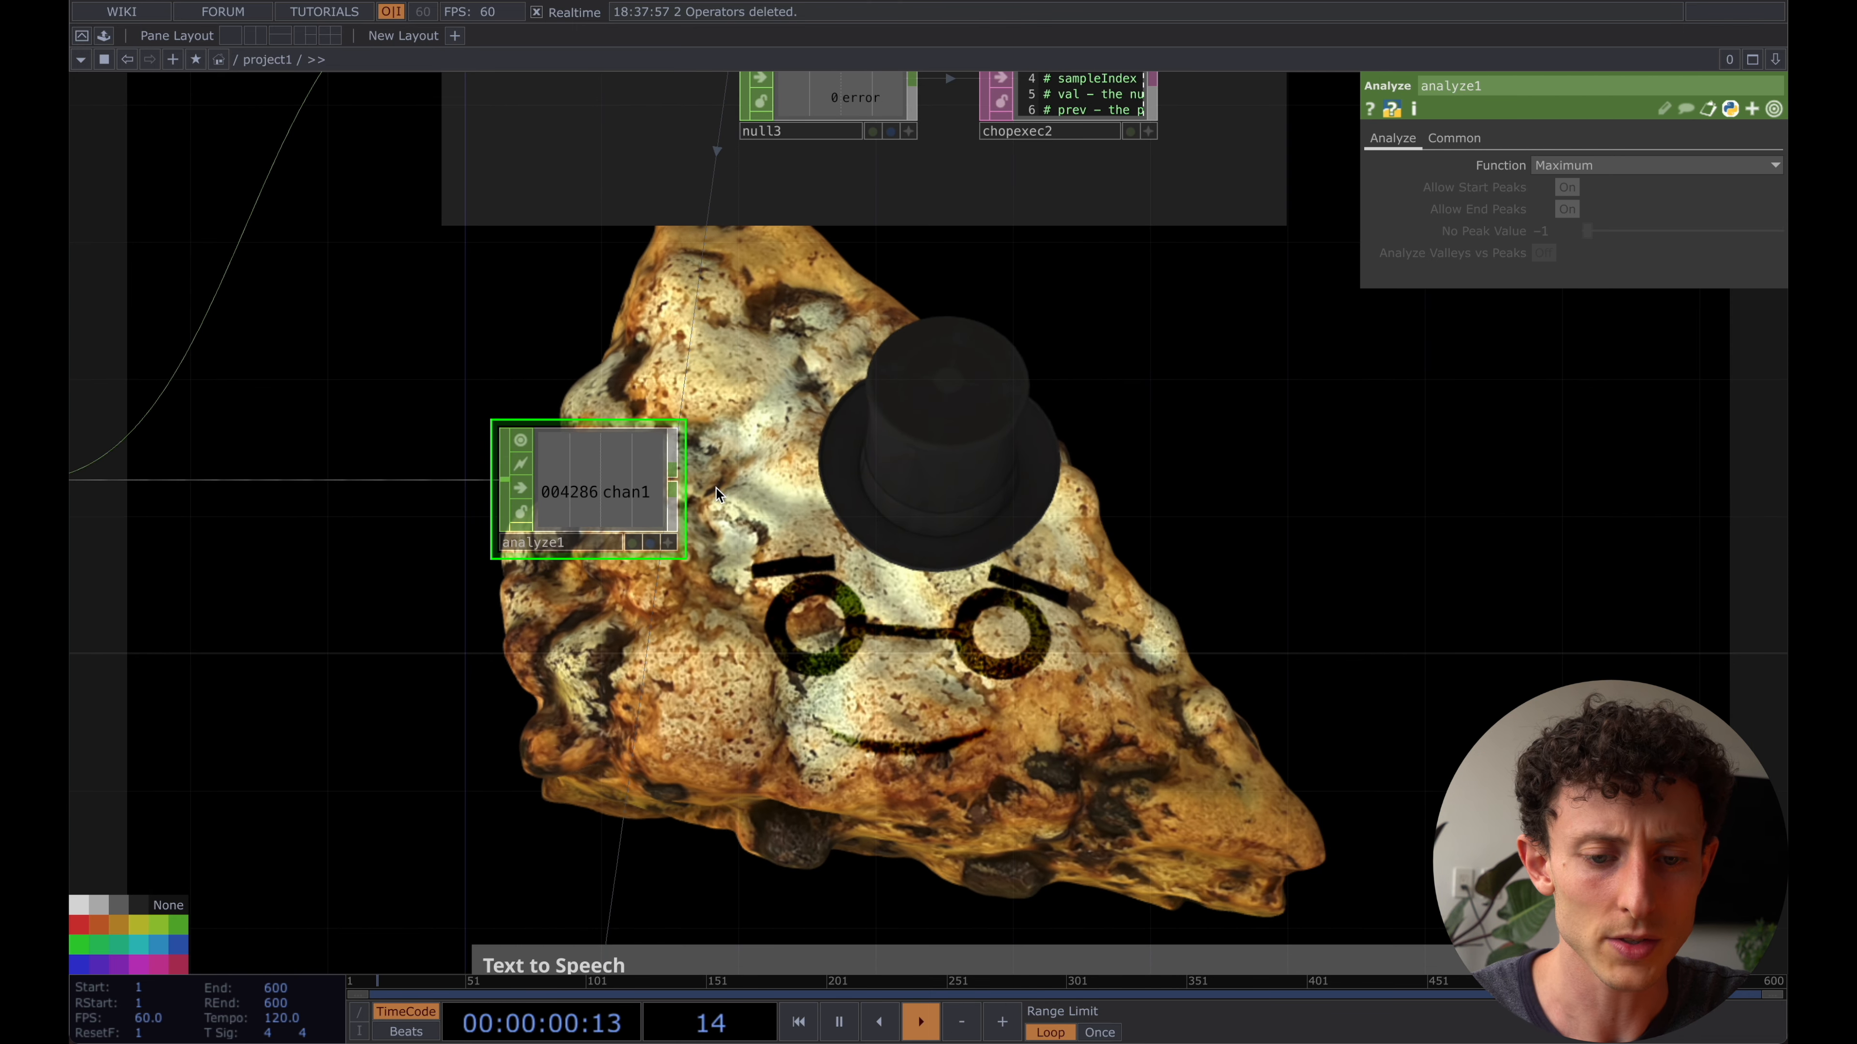
scroll(587, 499, "up", 4)
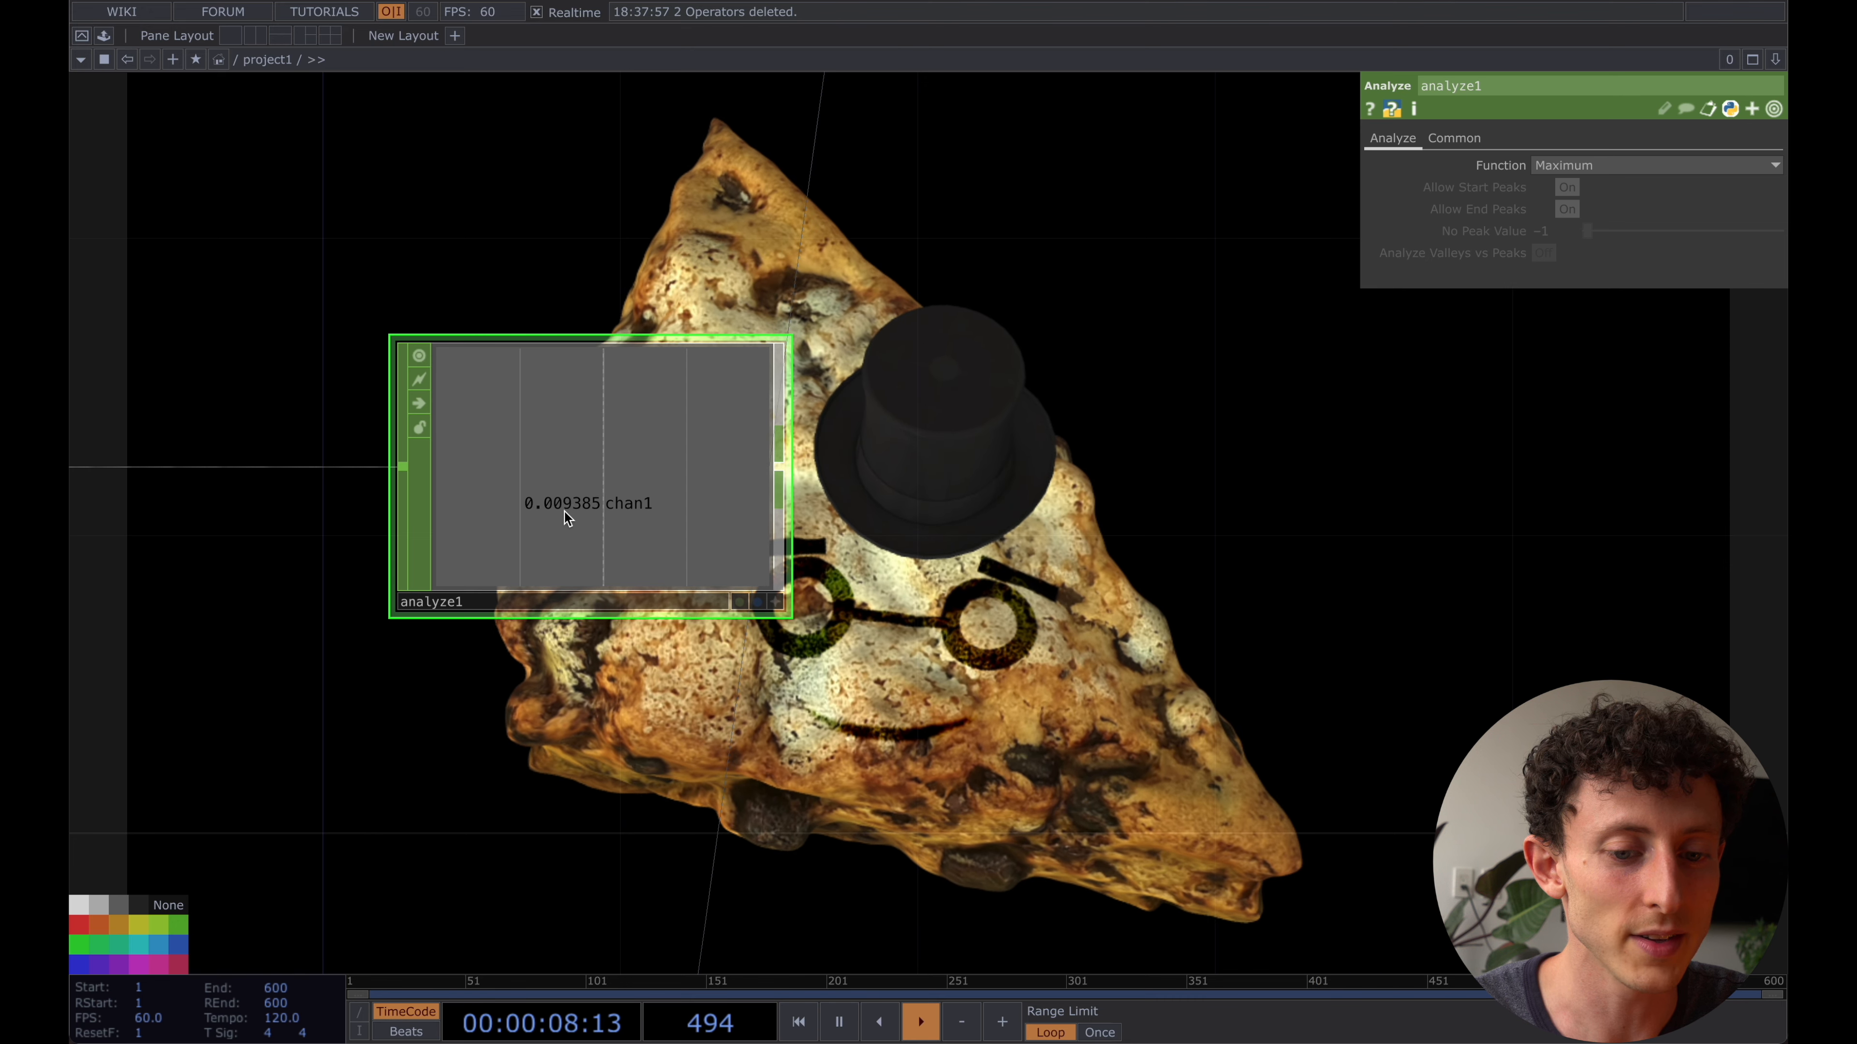
scroll(561, 512, "down", 2)
scroll(578, 449, "down", 2)
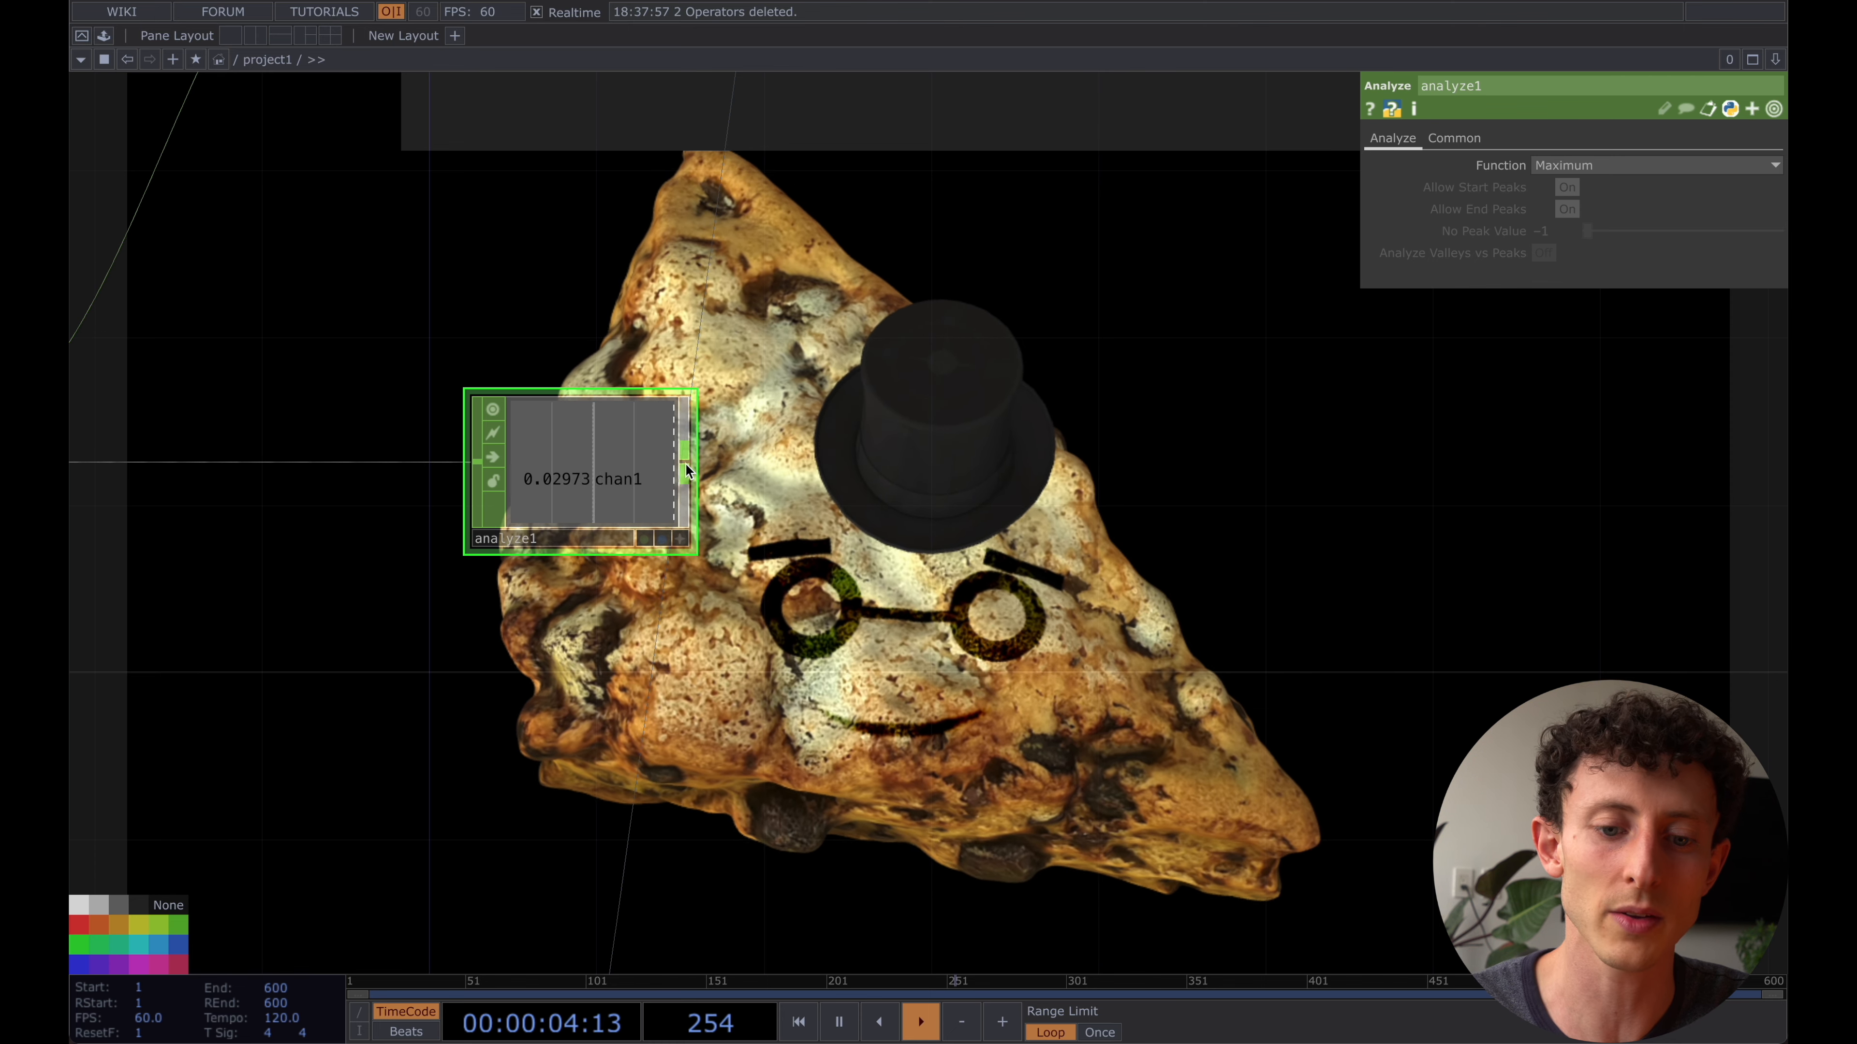
scroll(685, 462, "down", 3)
left_click_drag(753, 400, 761, 505)
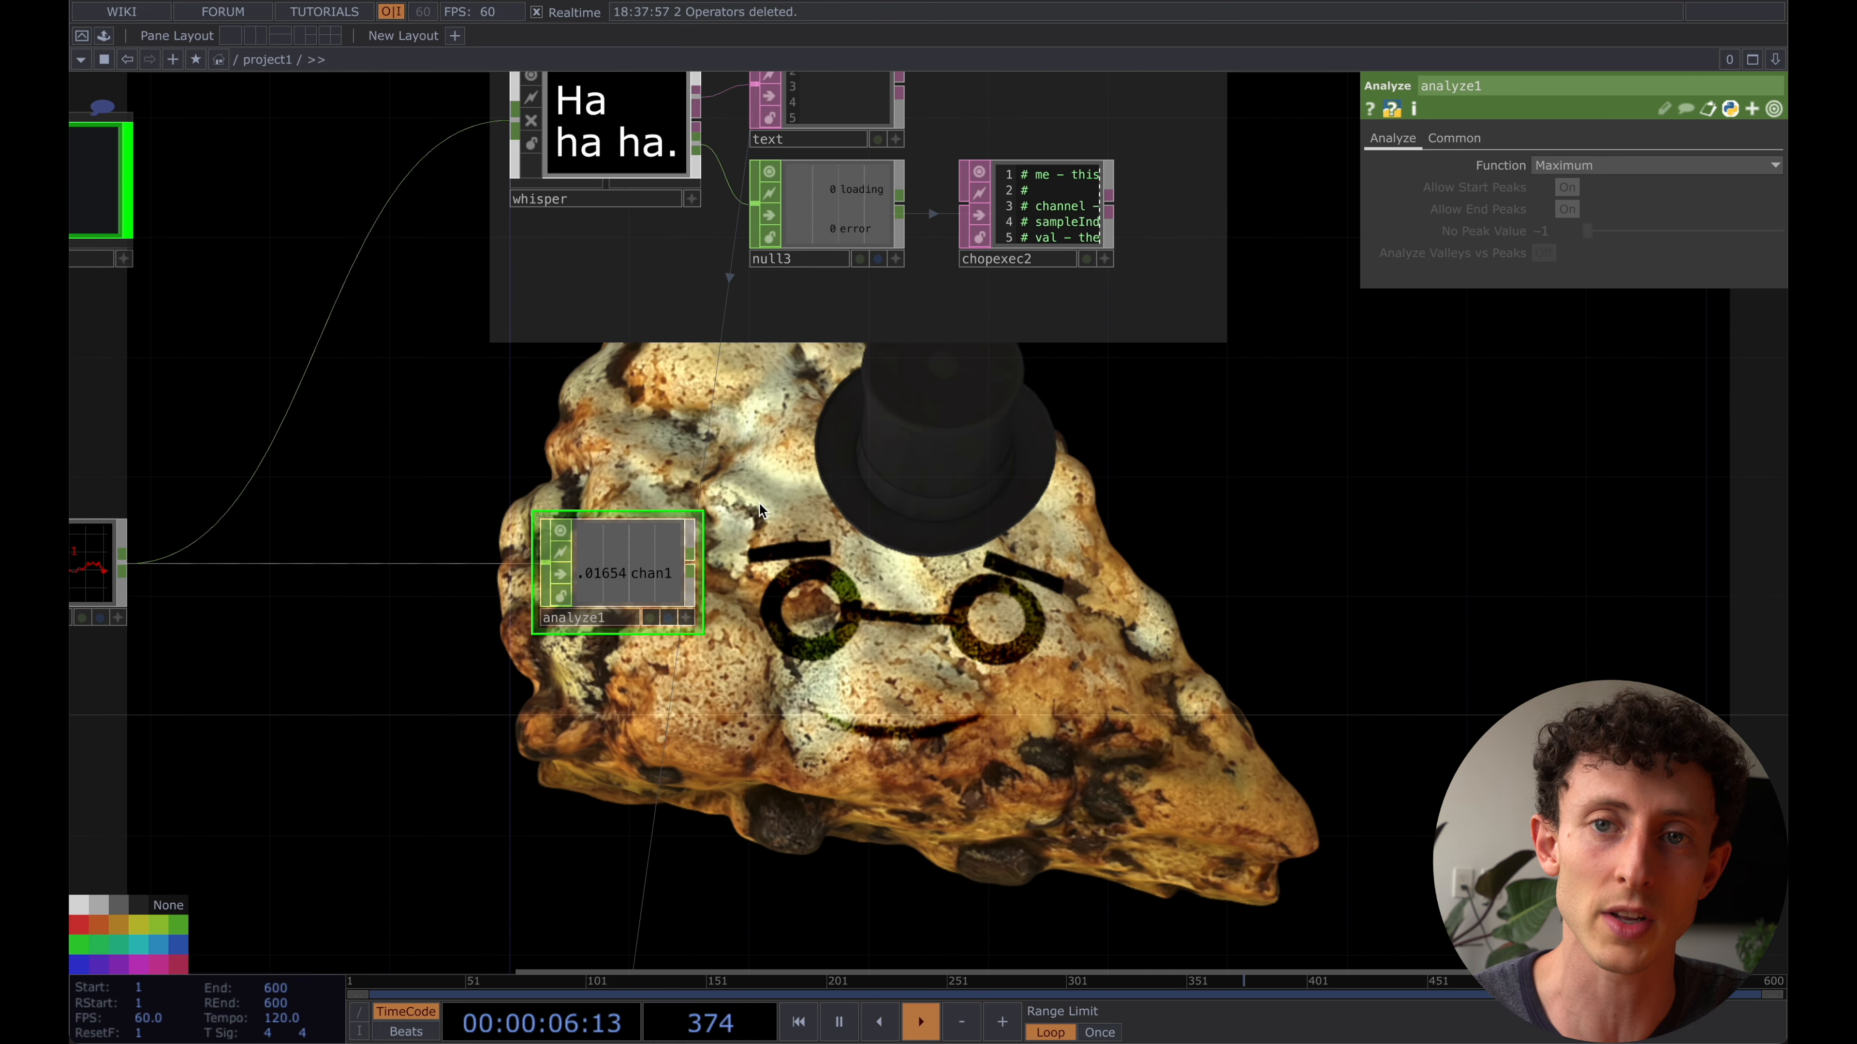
- Turn whisper's Record Audio on and back off to test manual recording
left_click(584, 198)
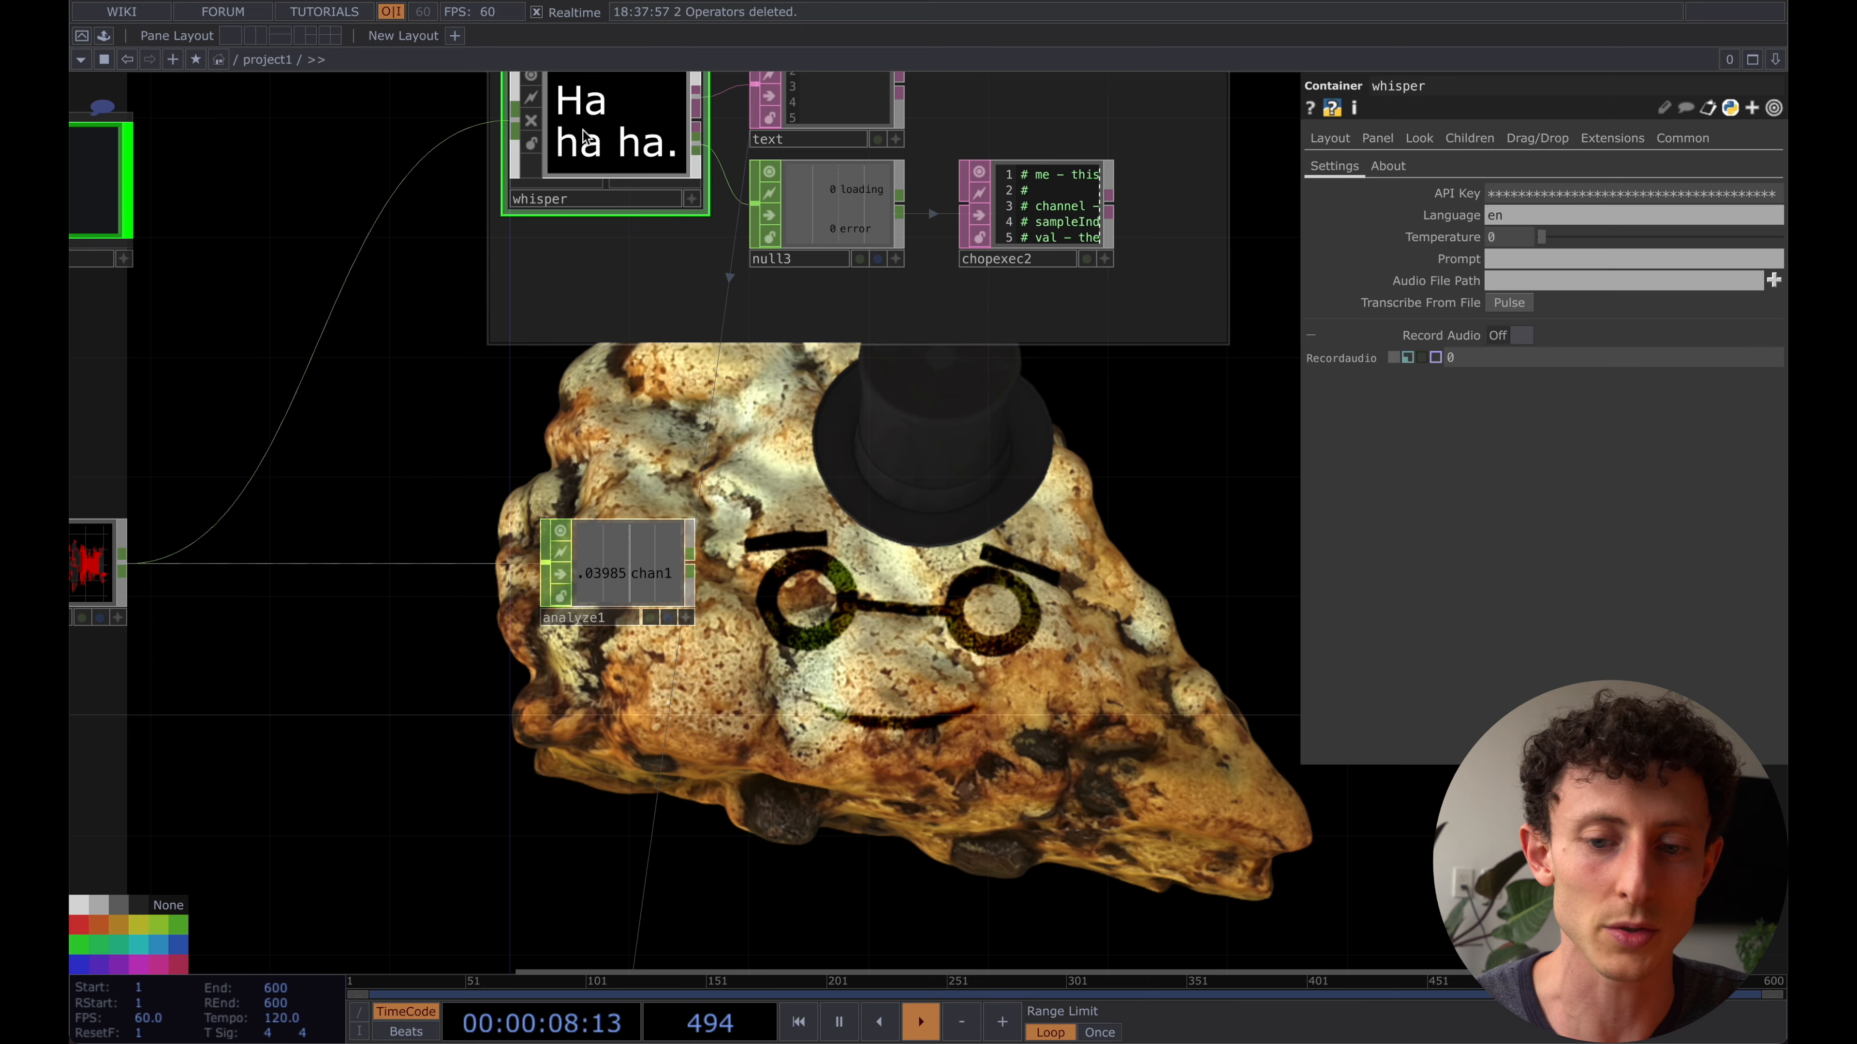
left_click(1517, 337)
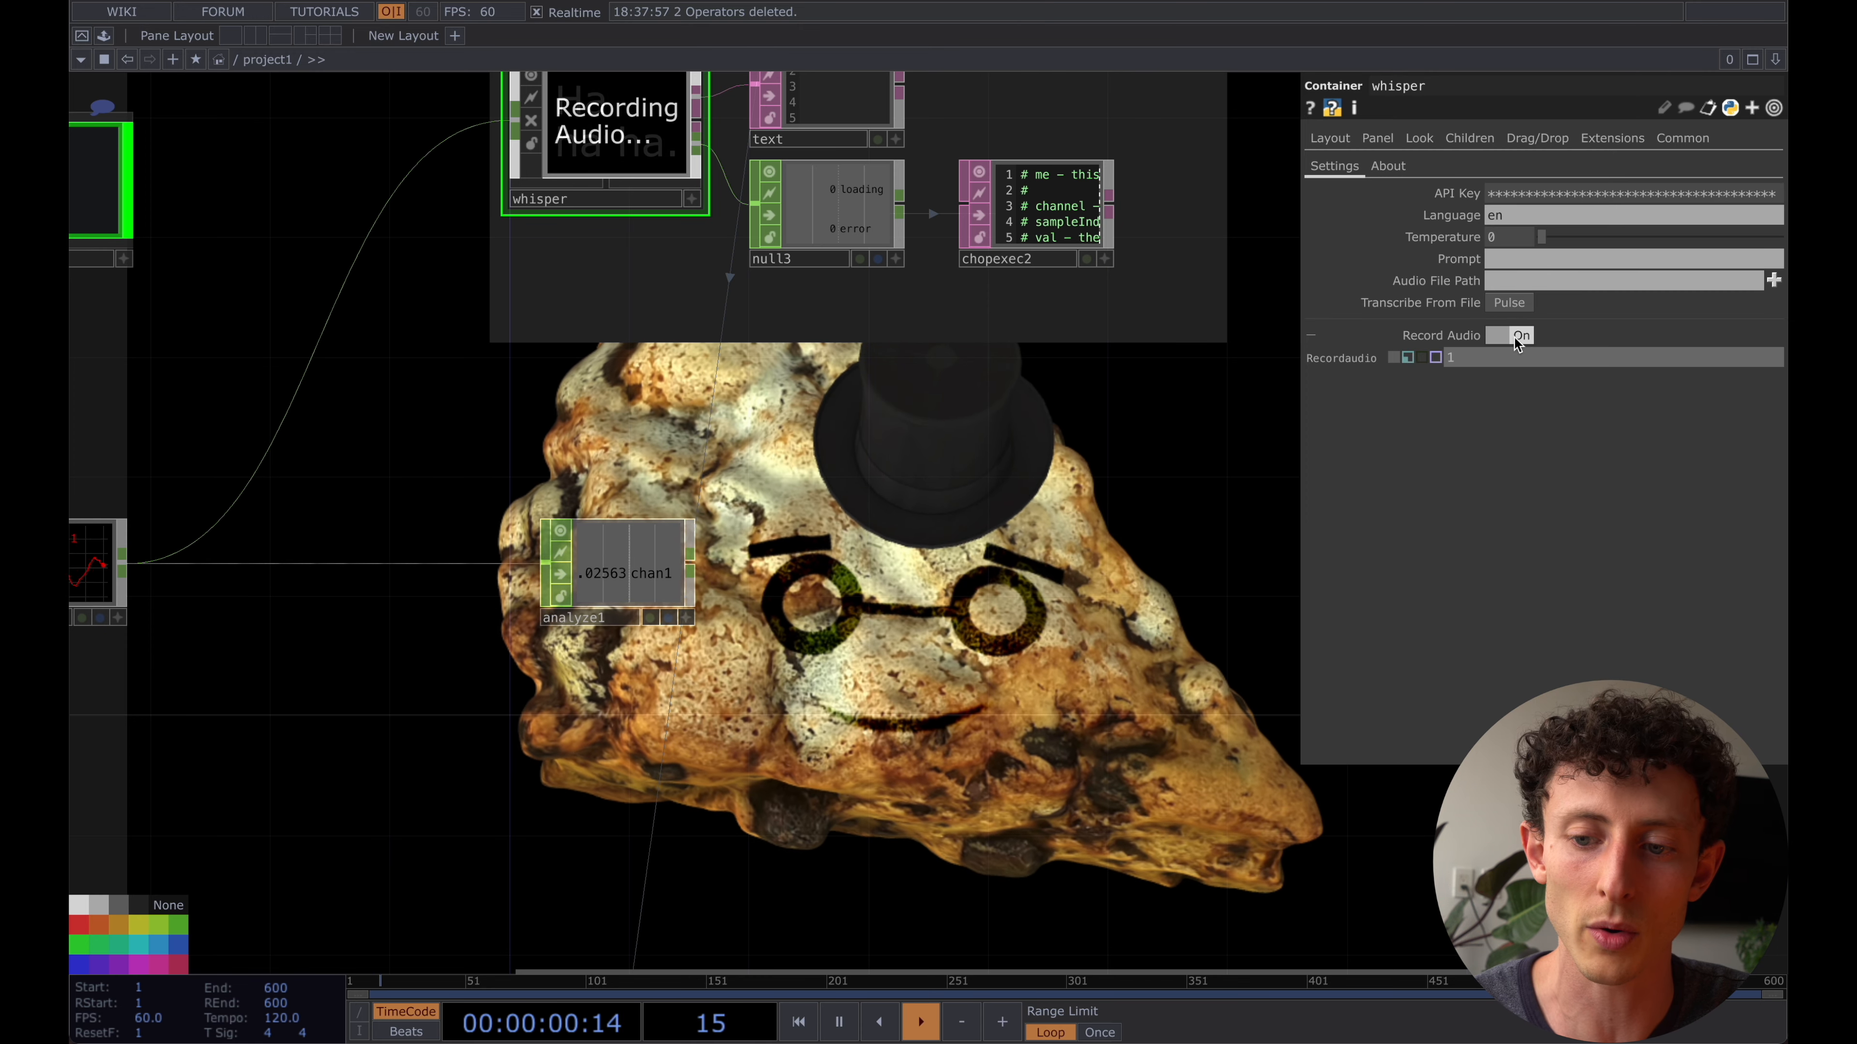
scroll(817, 544, "down", 1)
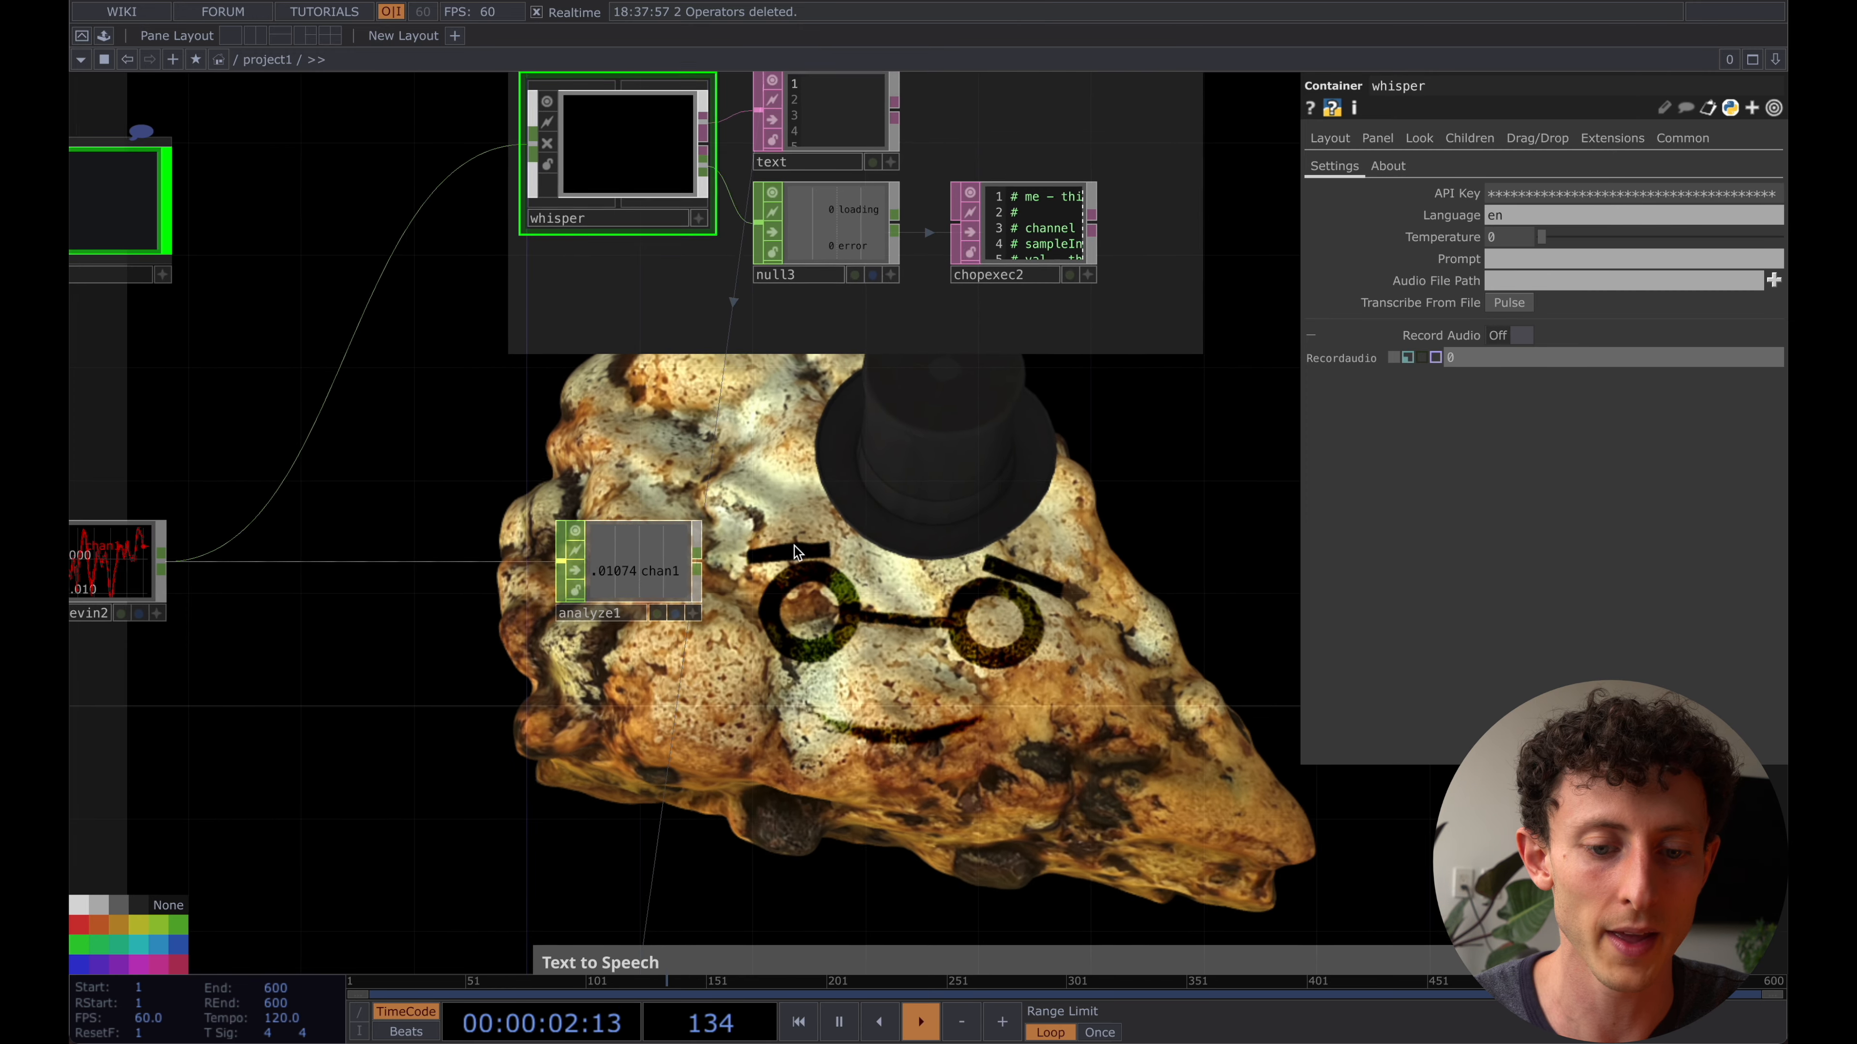
- Create an Expression CHOP from the output of analyze1 and place it beside analyze1
right_click(700, 570)
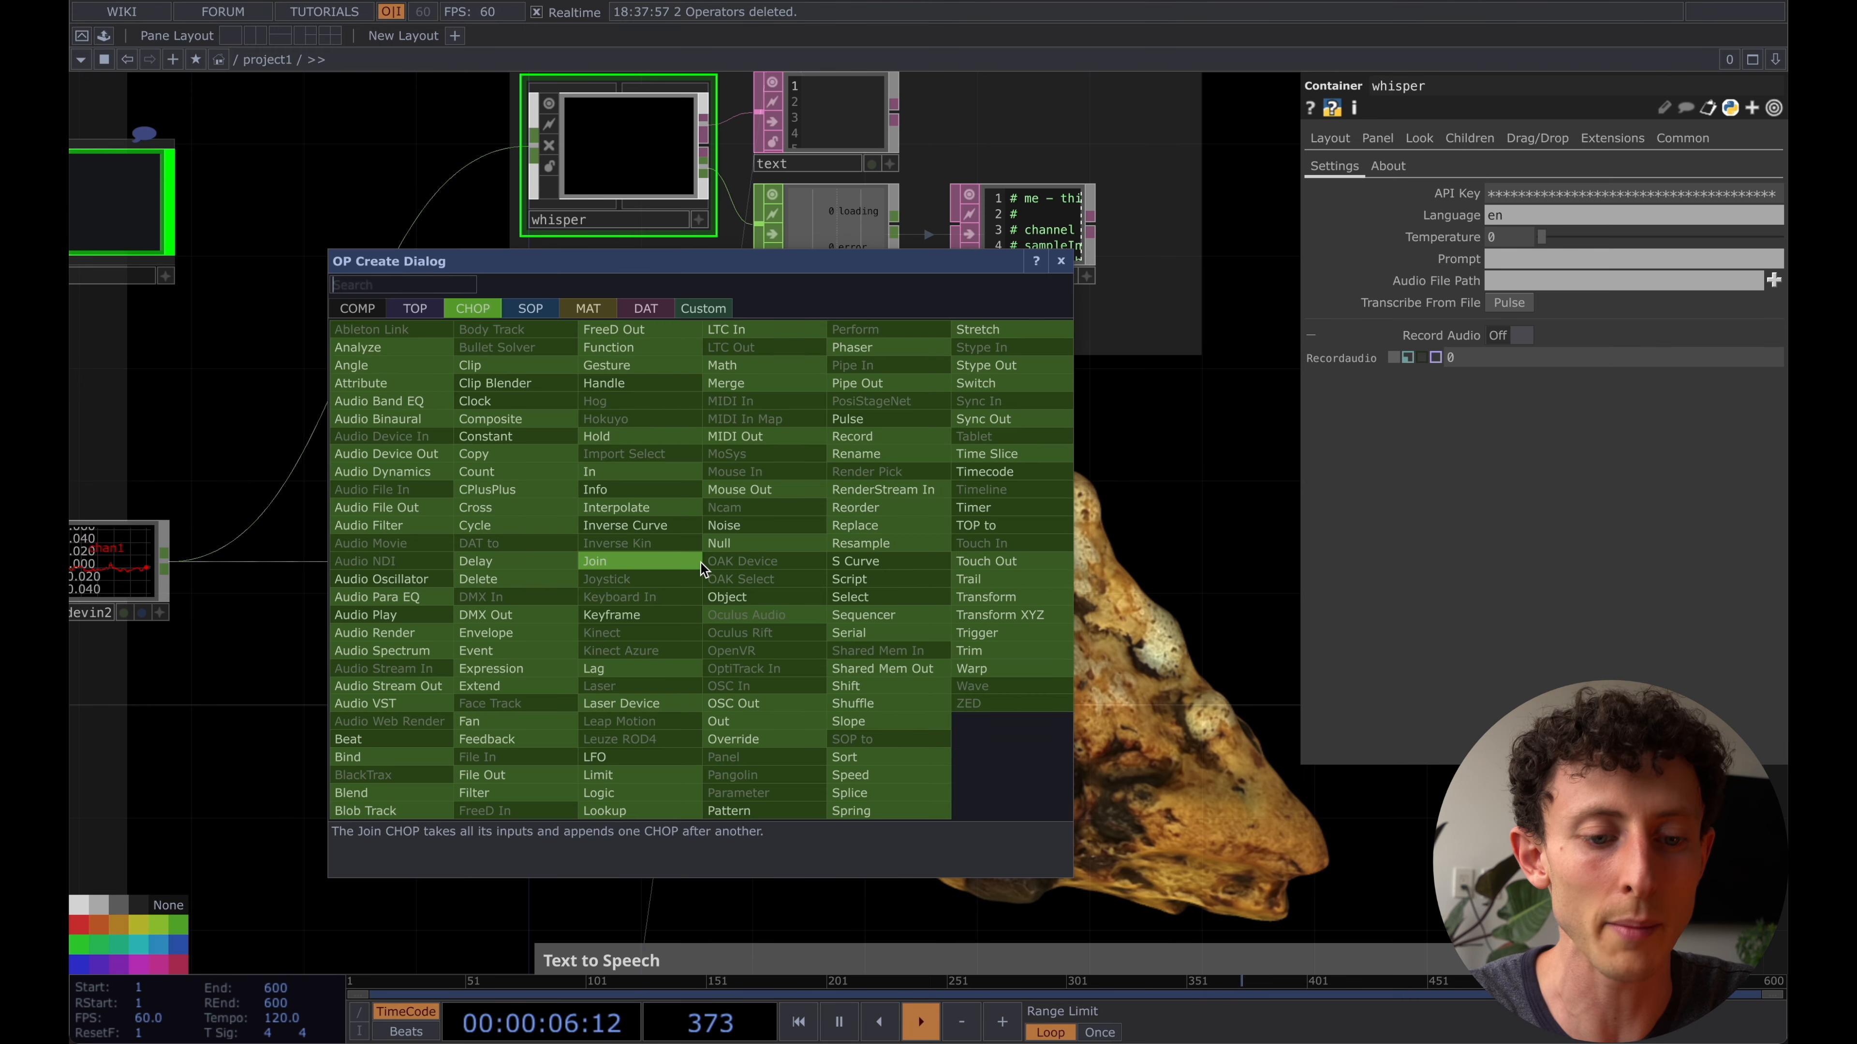
type("ex")
left_click(490, 669)
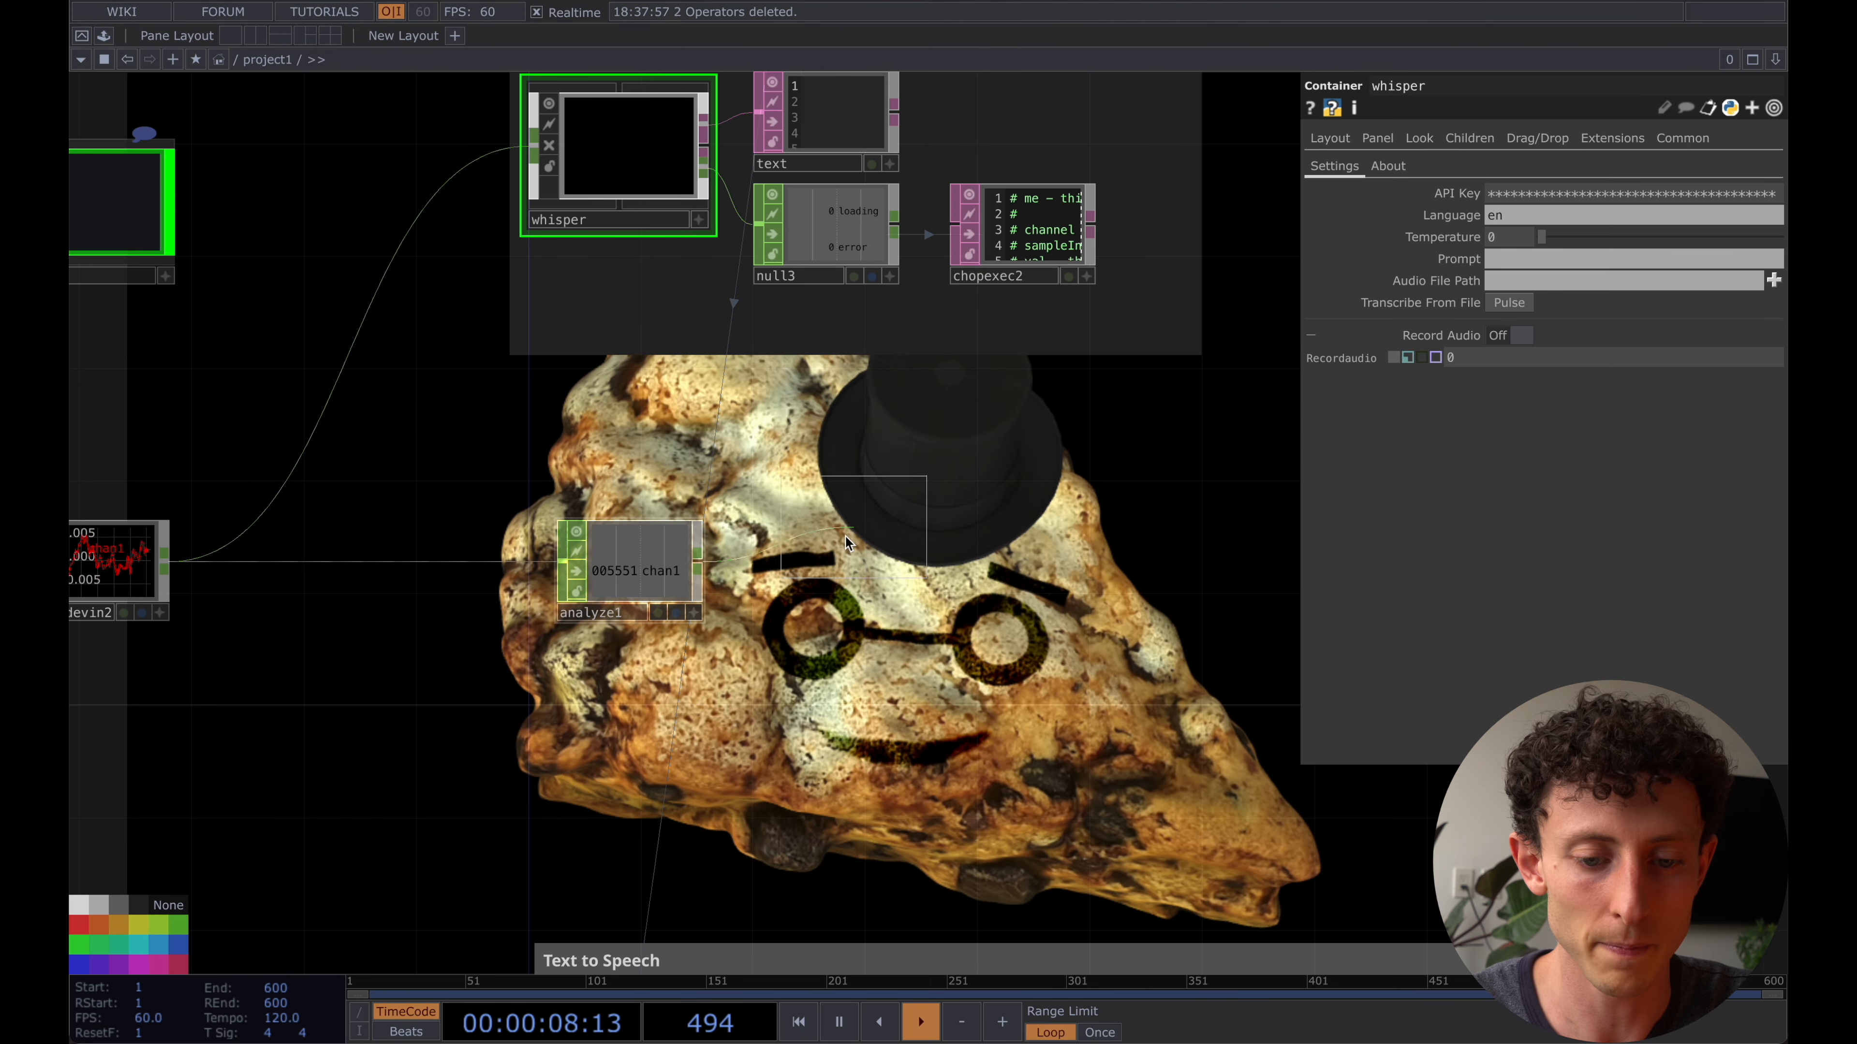
left_click(818, 574)
- Set express1's expression to me.inputVal > .1 so it outputs 1 only above that audio level
left_click(1539, 268)
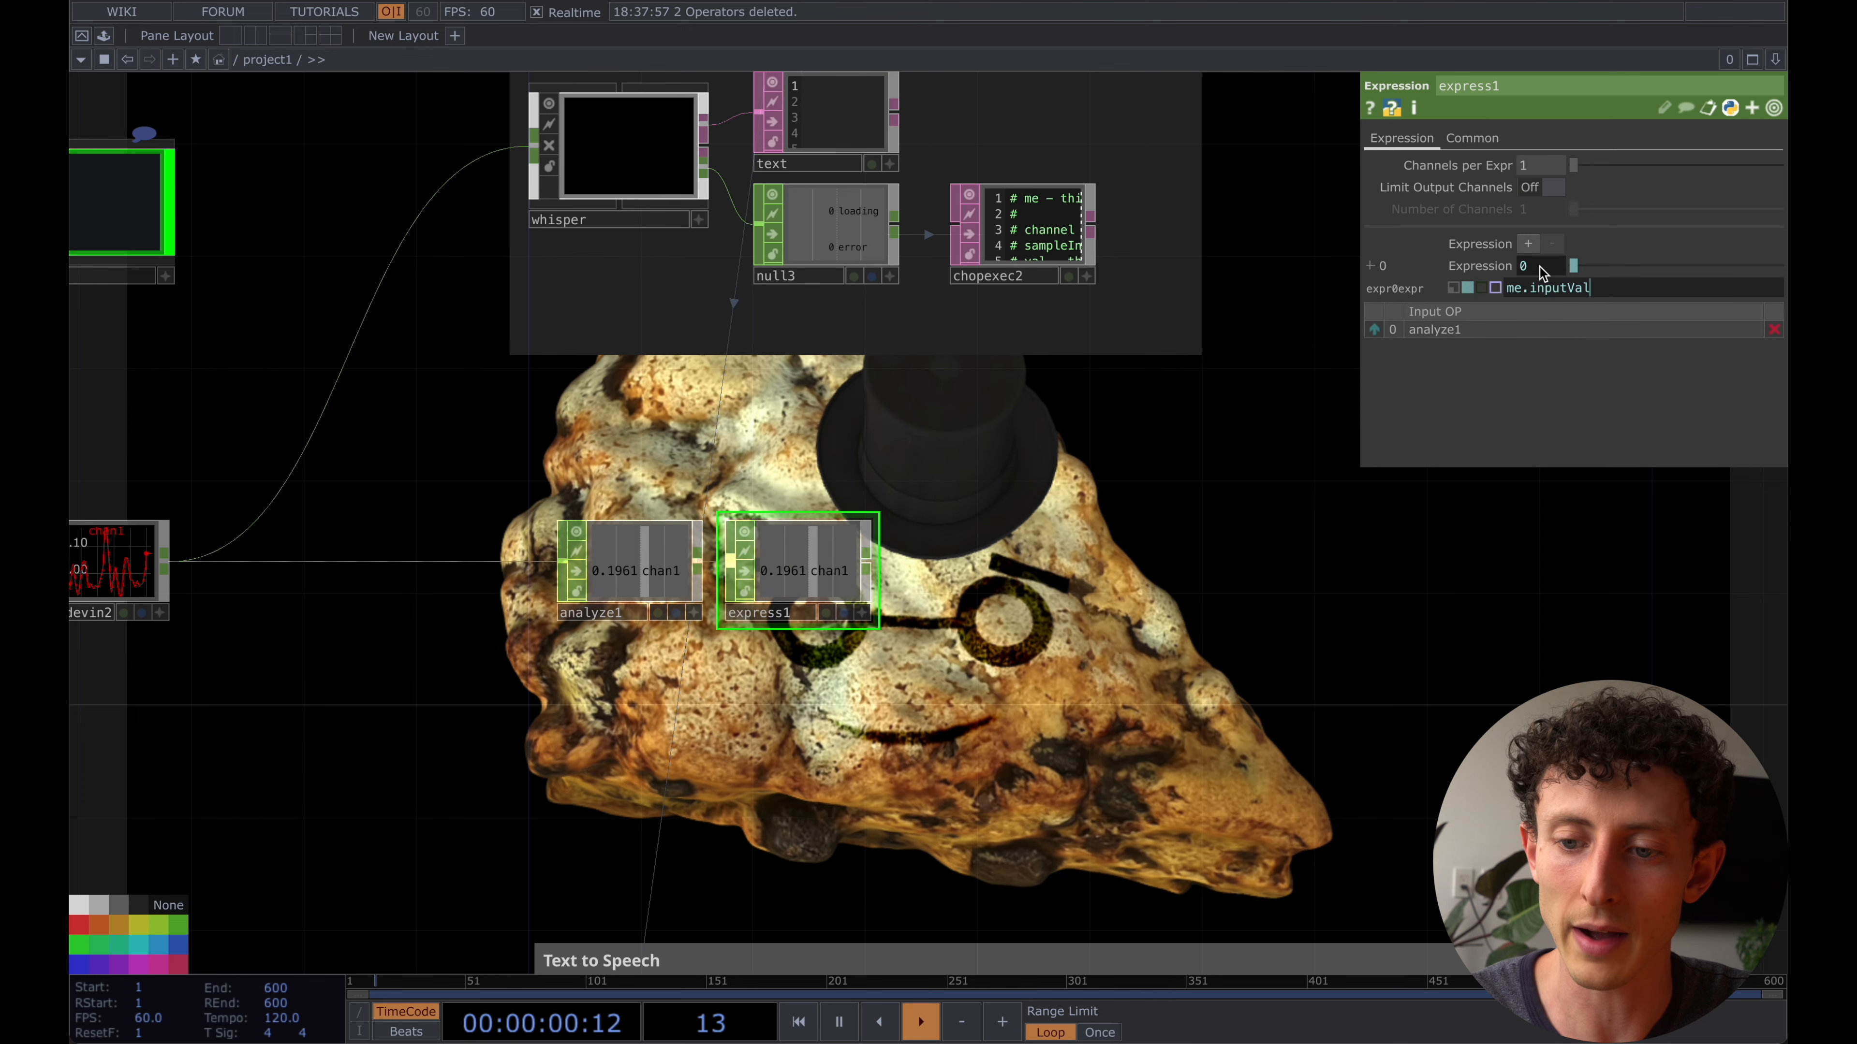
left_click(1607, 284)
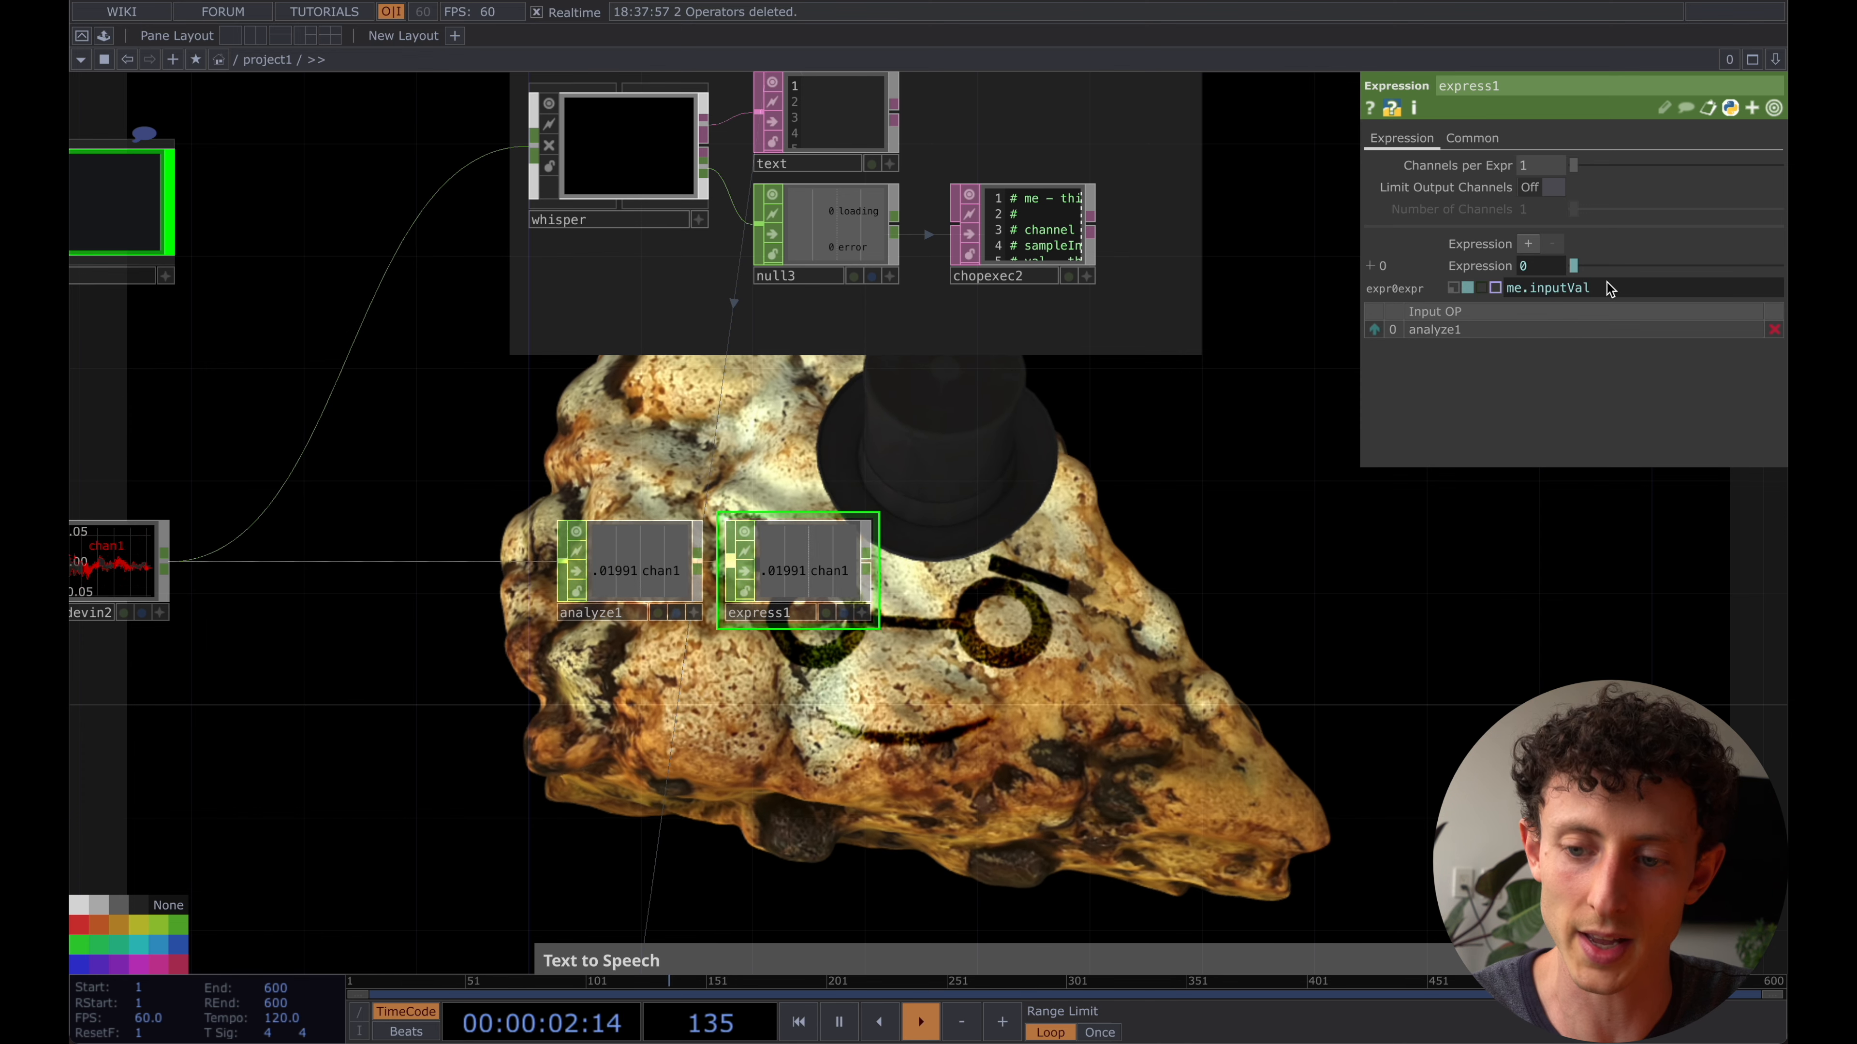
type("> .1")
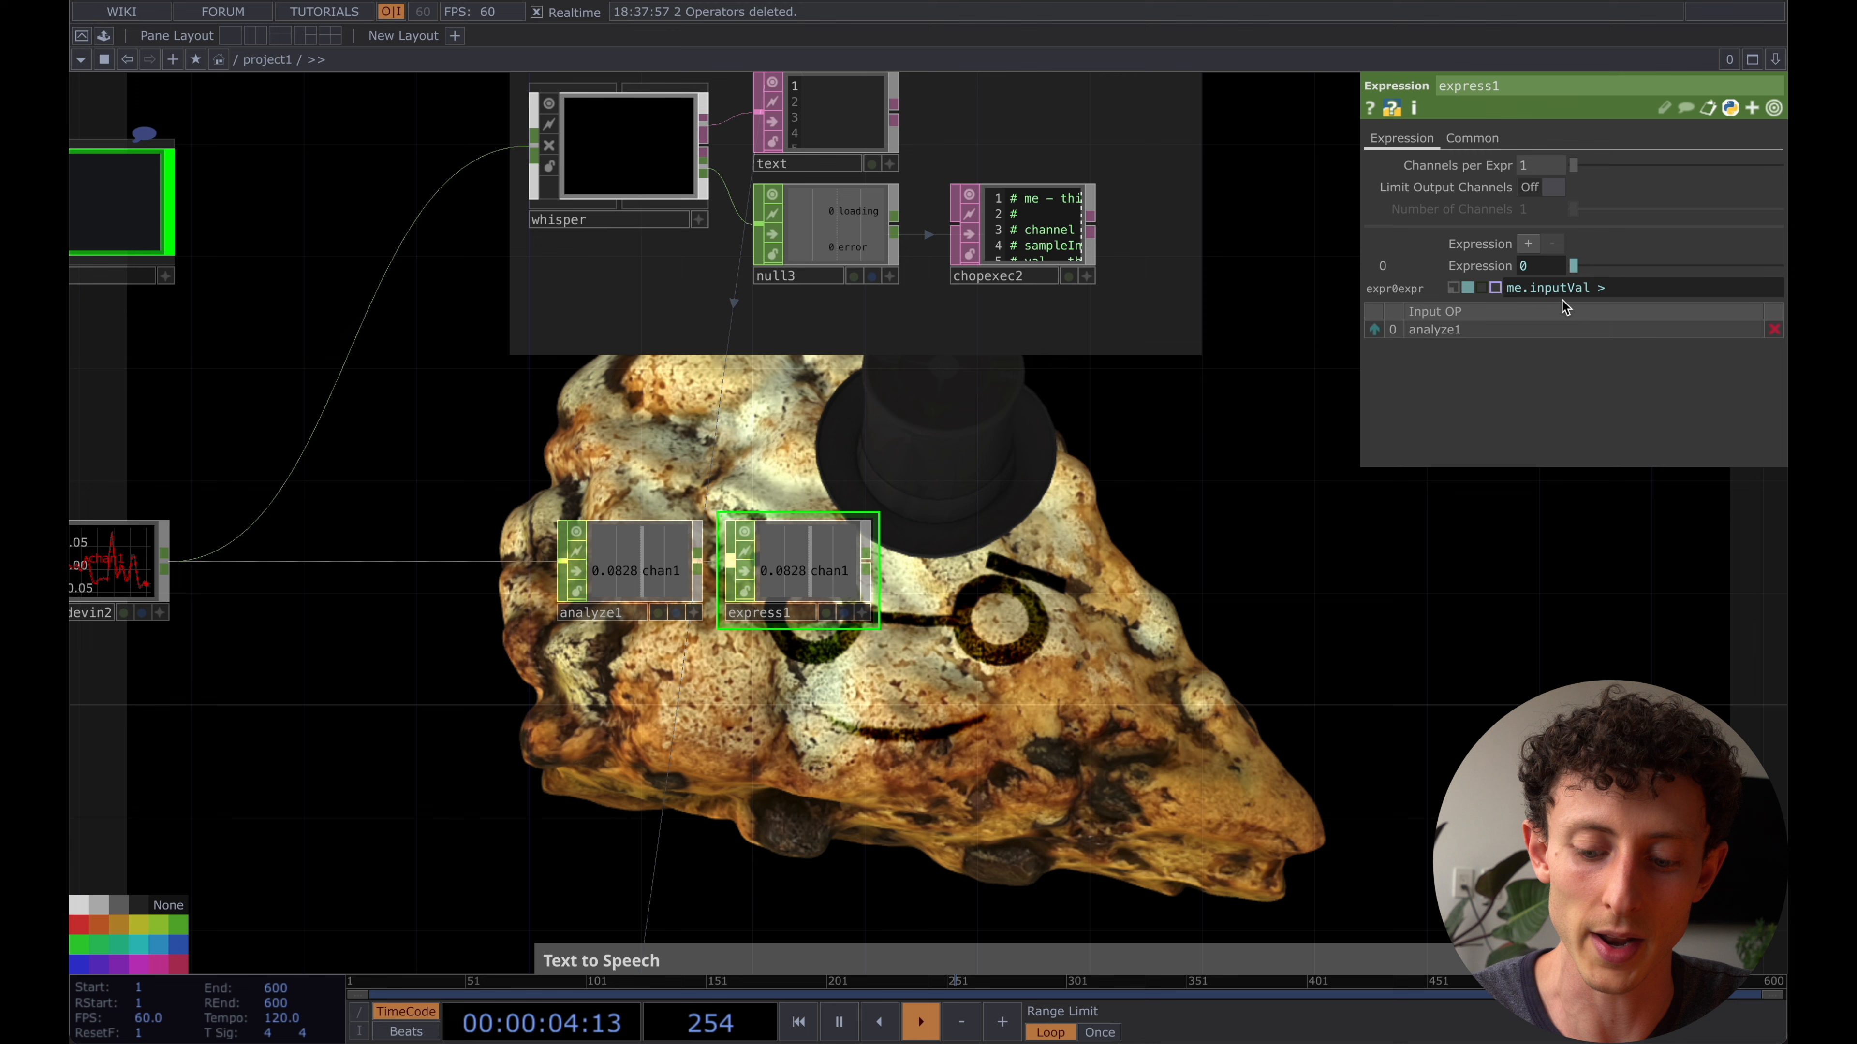
key("Return")
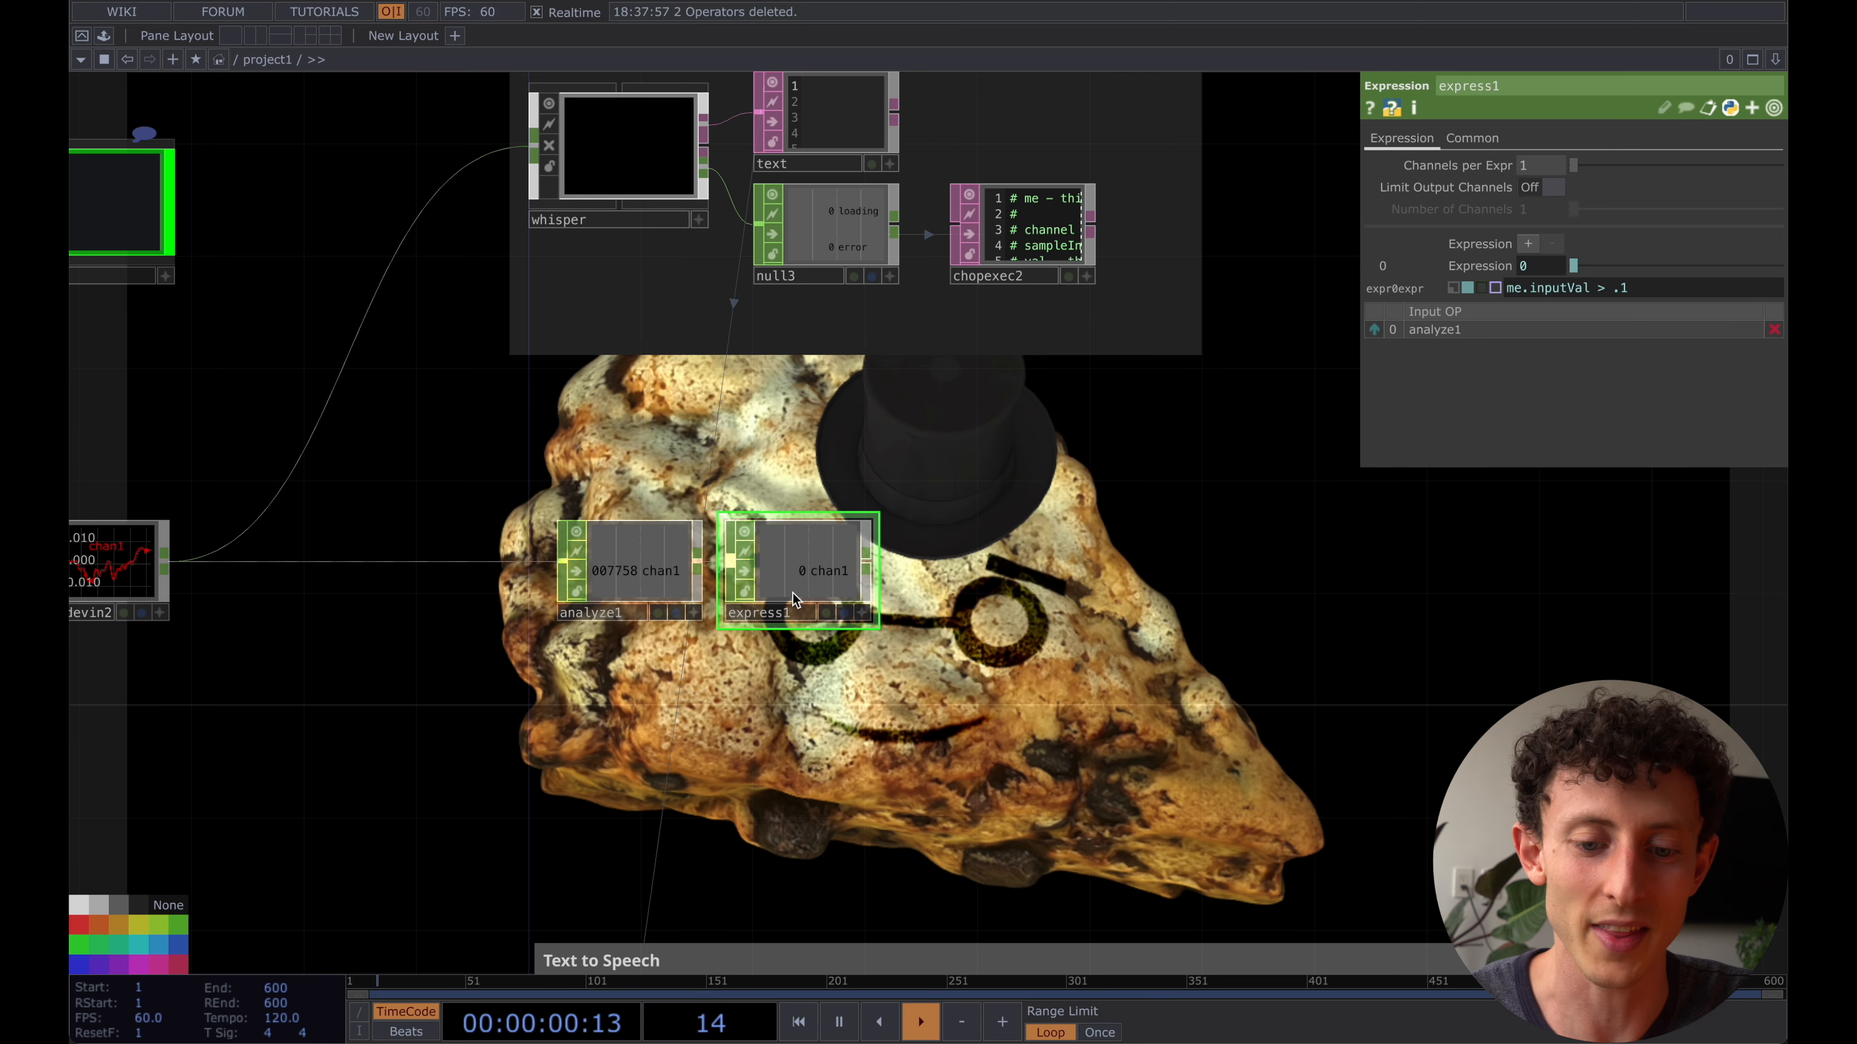
left_click_drag(936, 590, 896, 571)
scroll(896, 570, "up", 5)
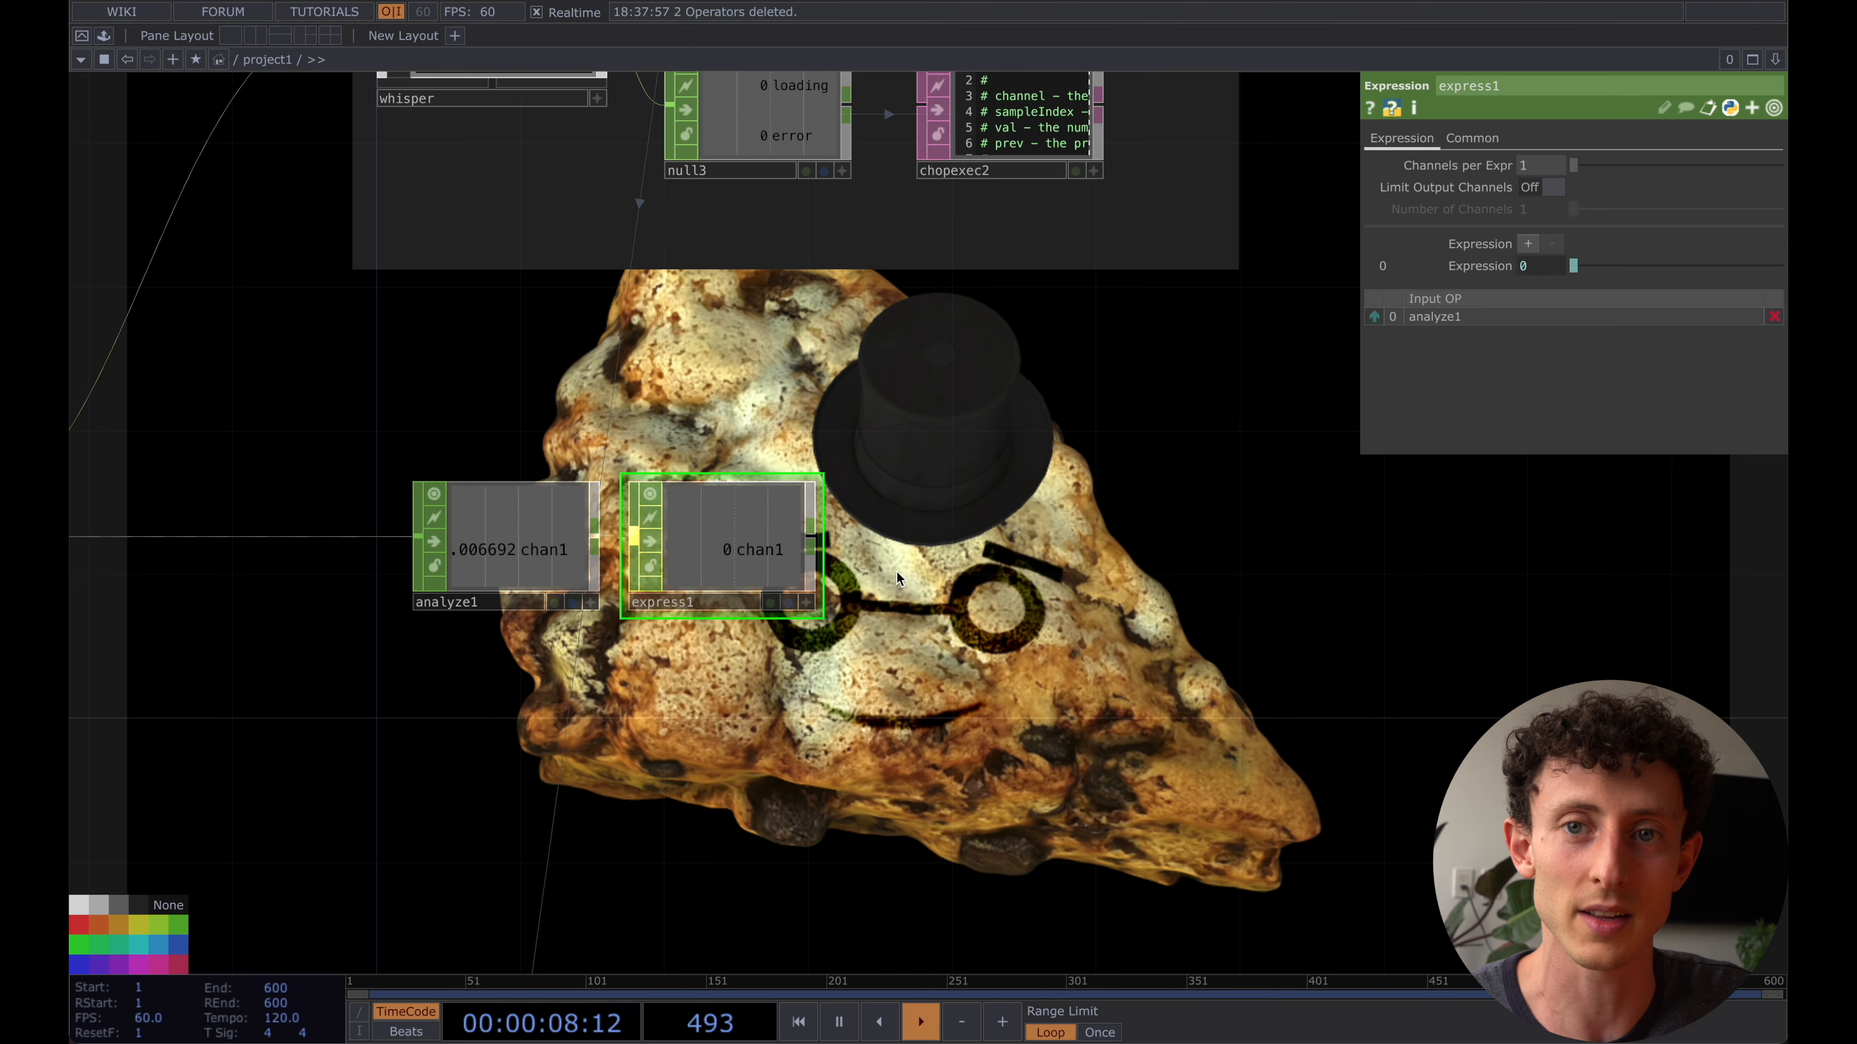
scroll(896, 570, "down", 1)
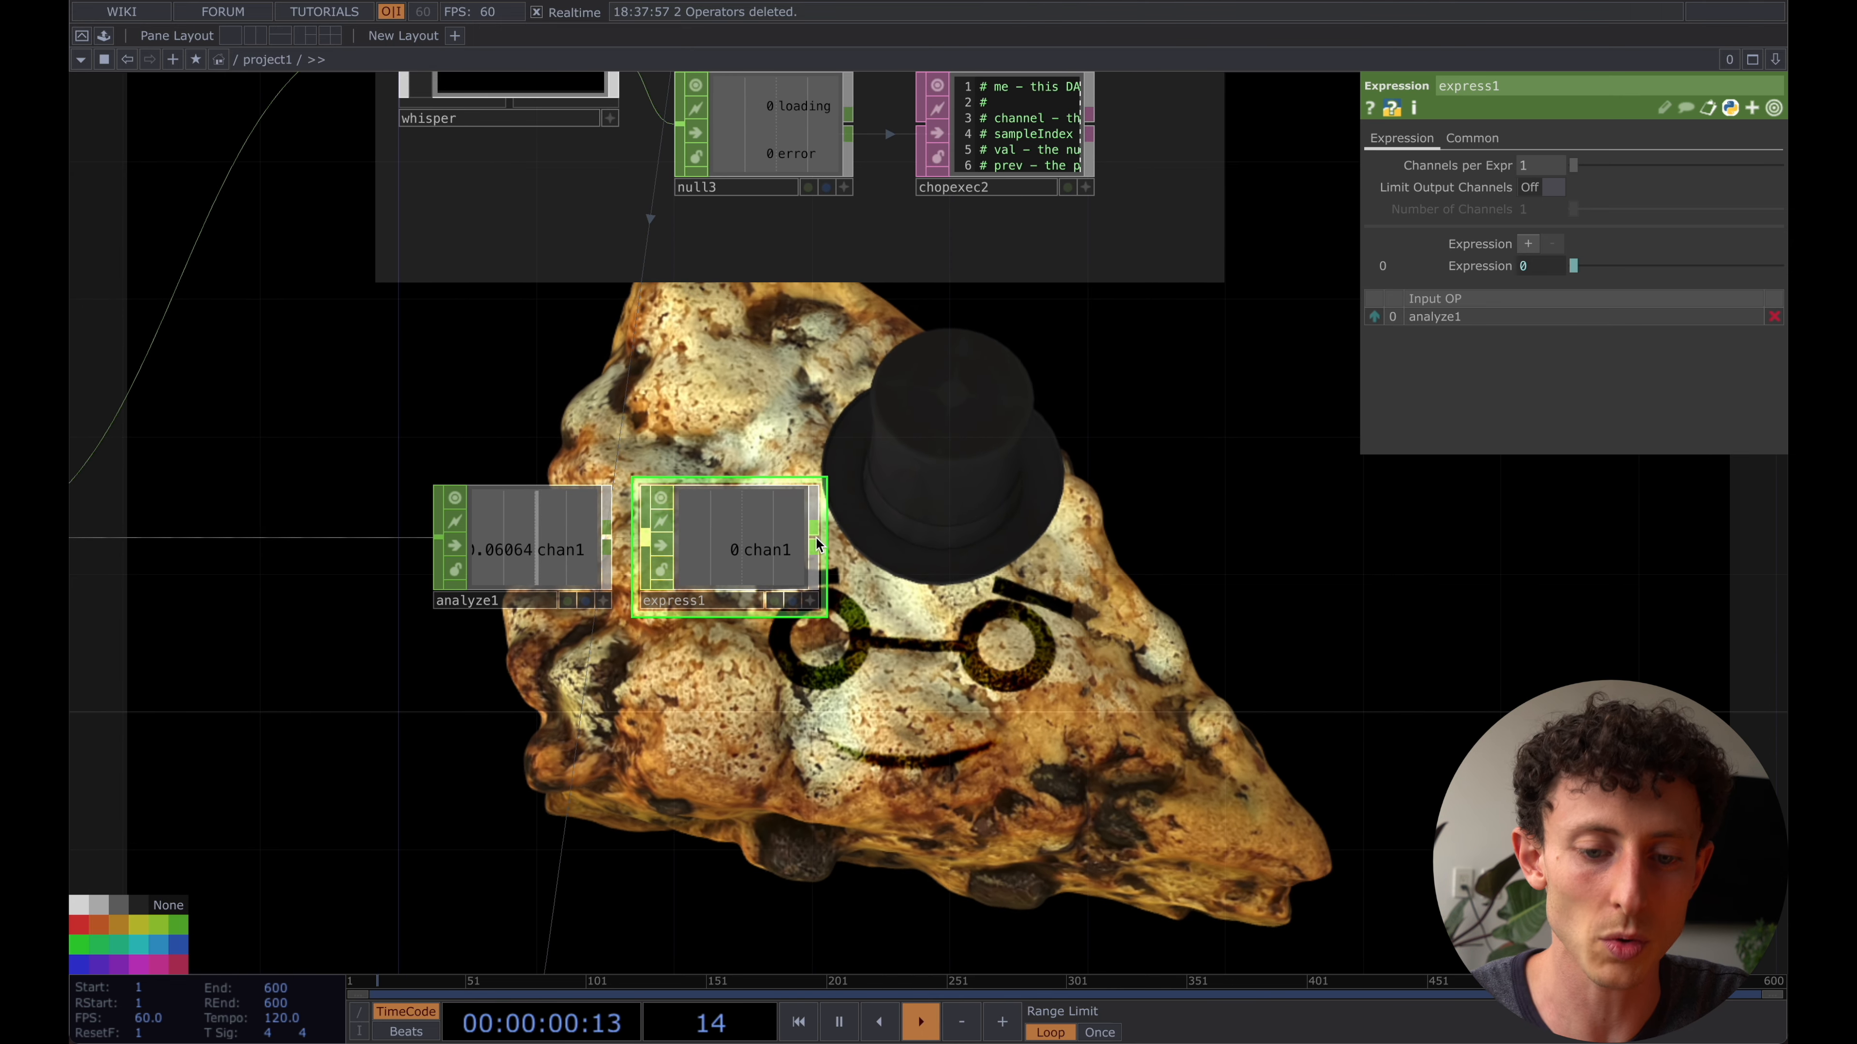
- Add a Lag CHOP from the output of express1, place it beside express1, and set its first Lag value to 0.7
left_click(817, 541)
left_click(816, 538)
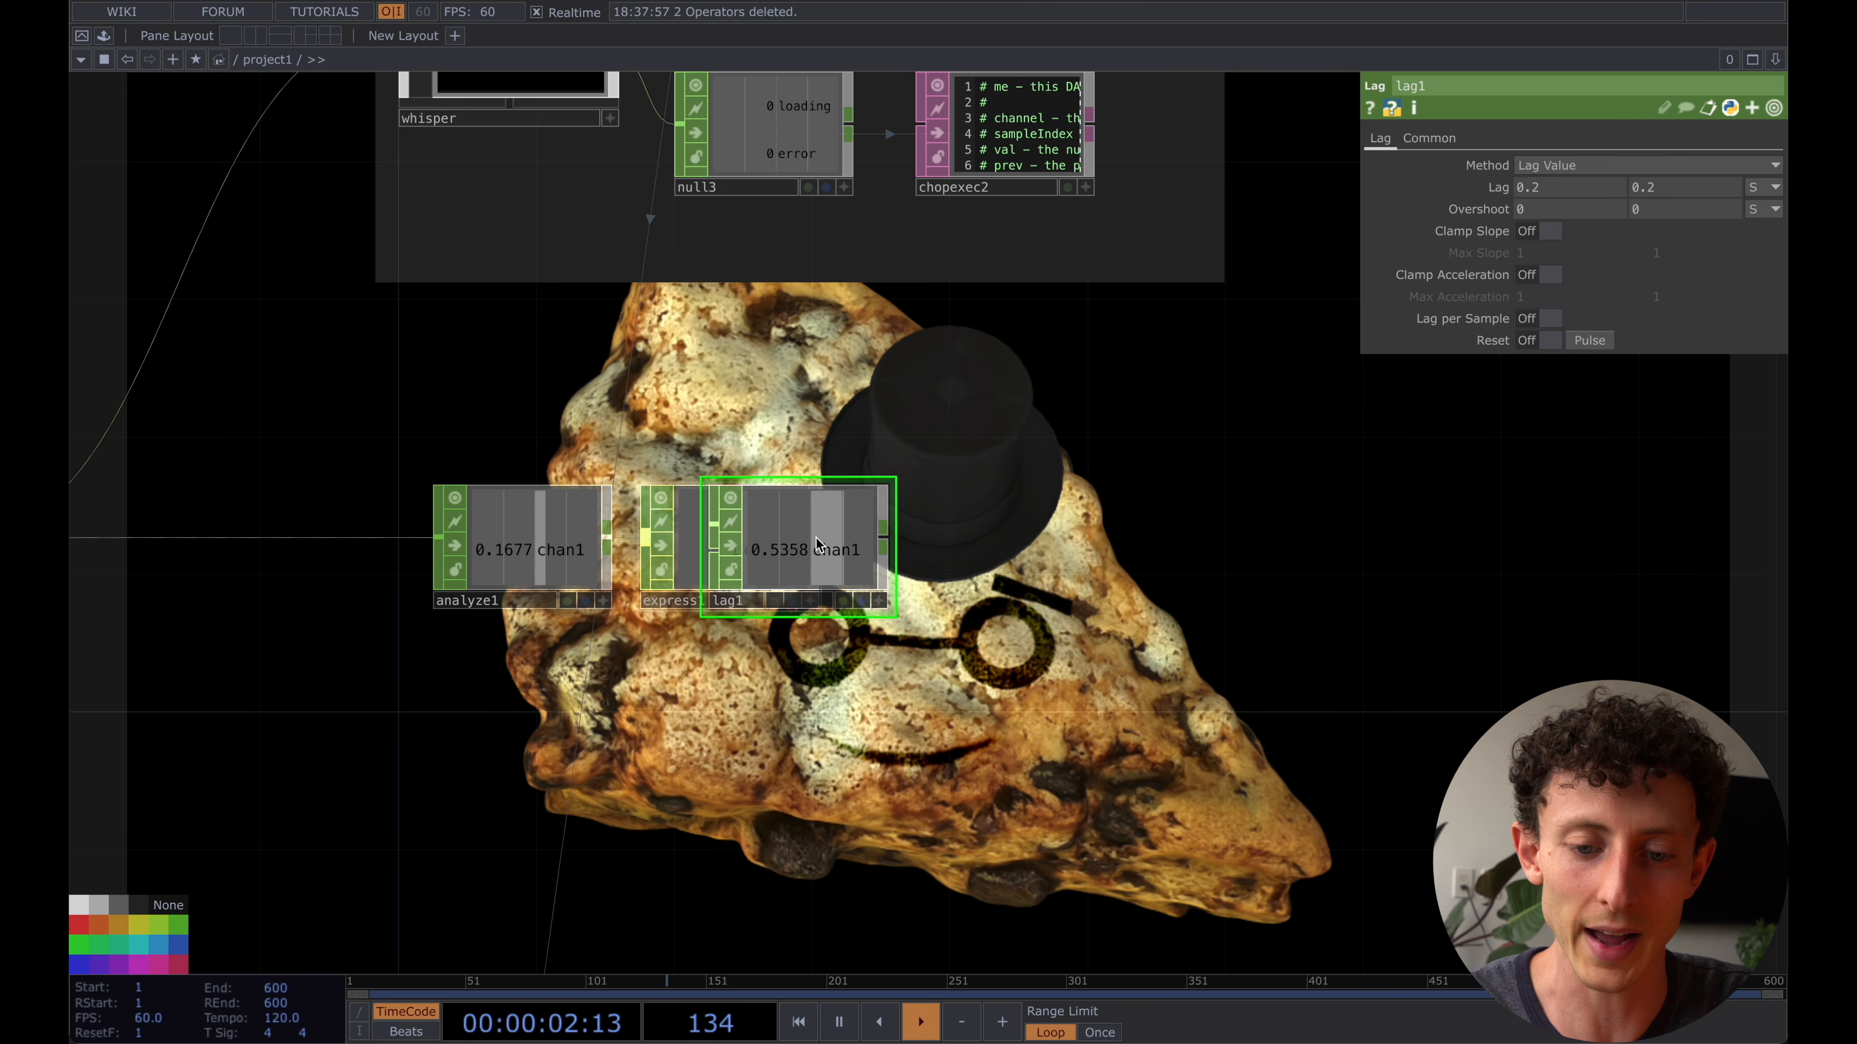
left_click(973, 540)
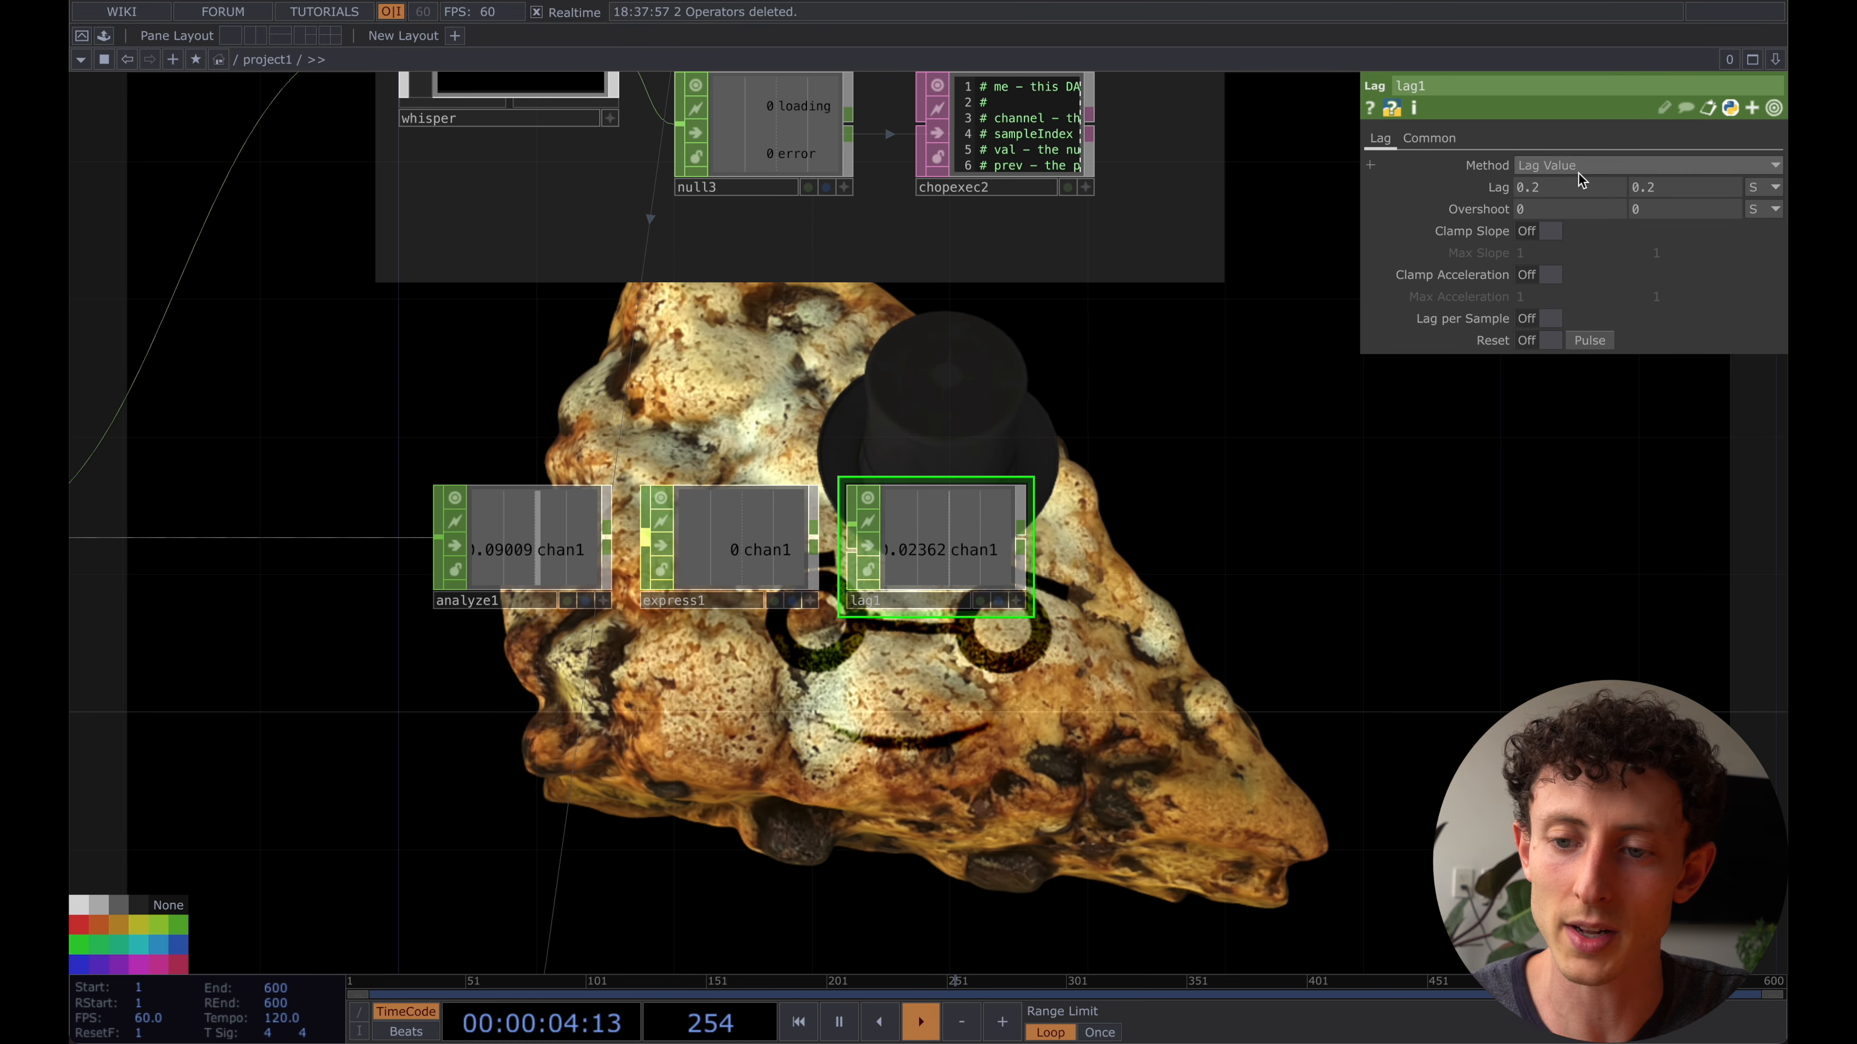
type("0.7")
key("Return")
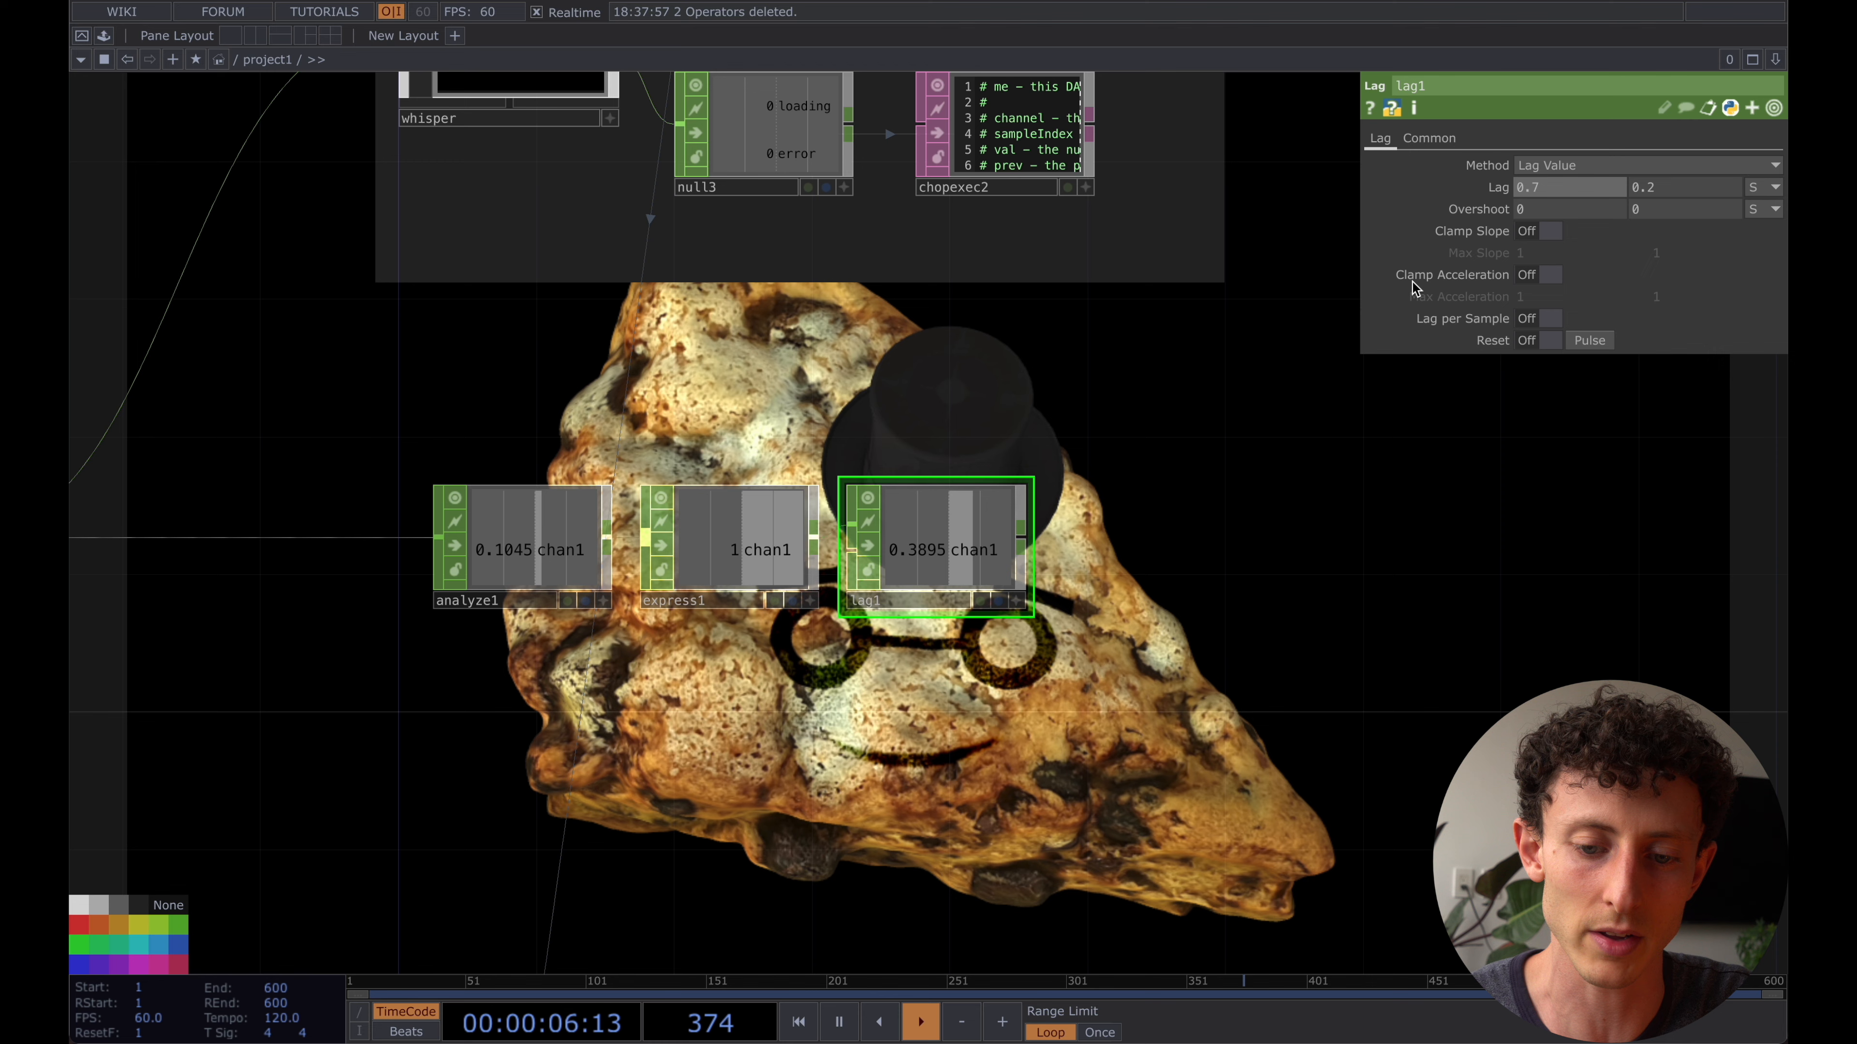
- Create a Limit CHOP from the output of lag1 and place it beside lag1
left_click_drag(1160, 510, 957, 523)
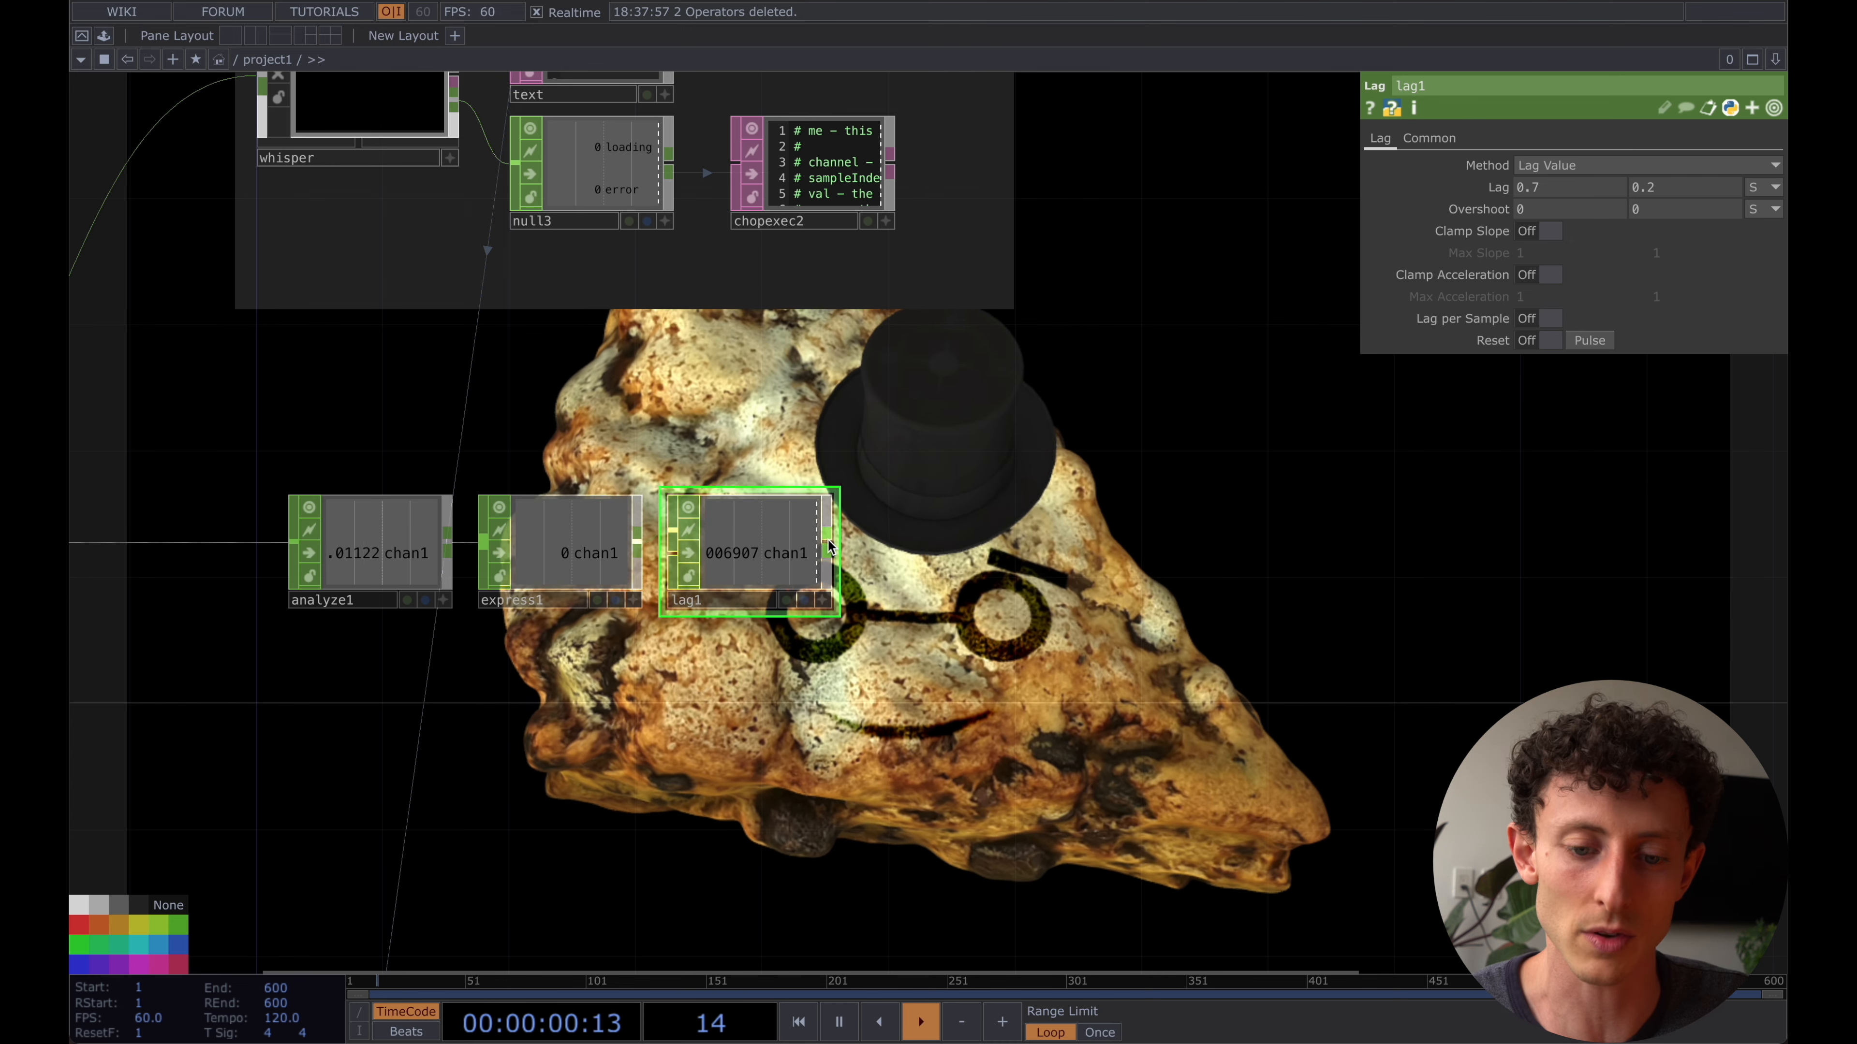
right_click(829, 547)
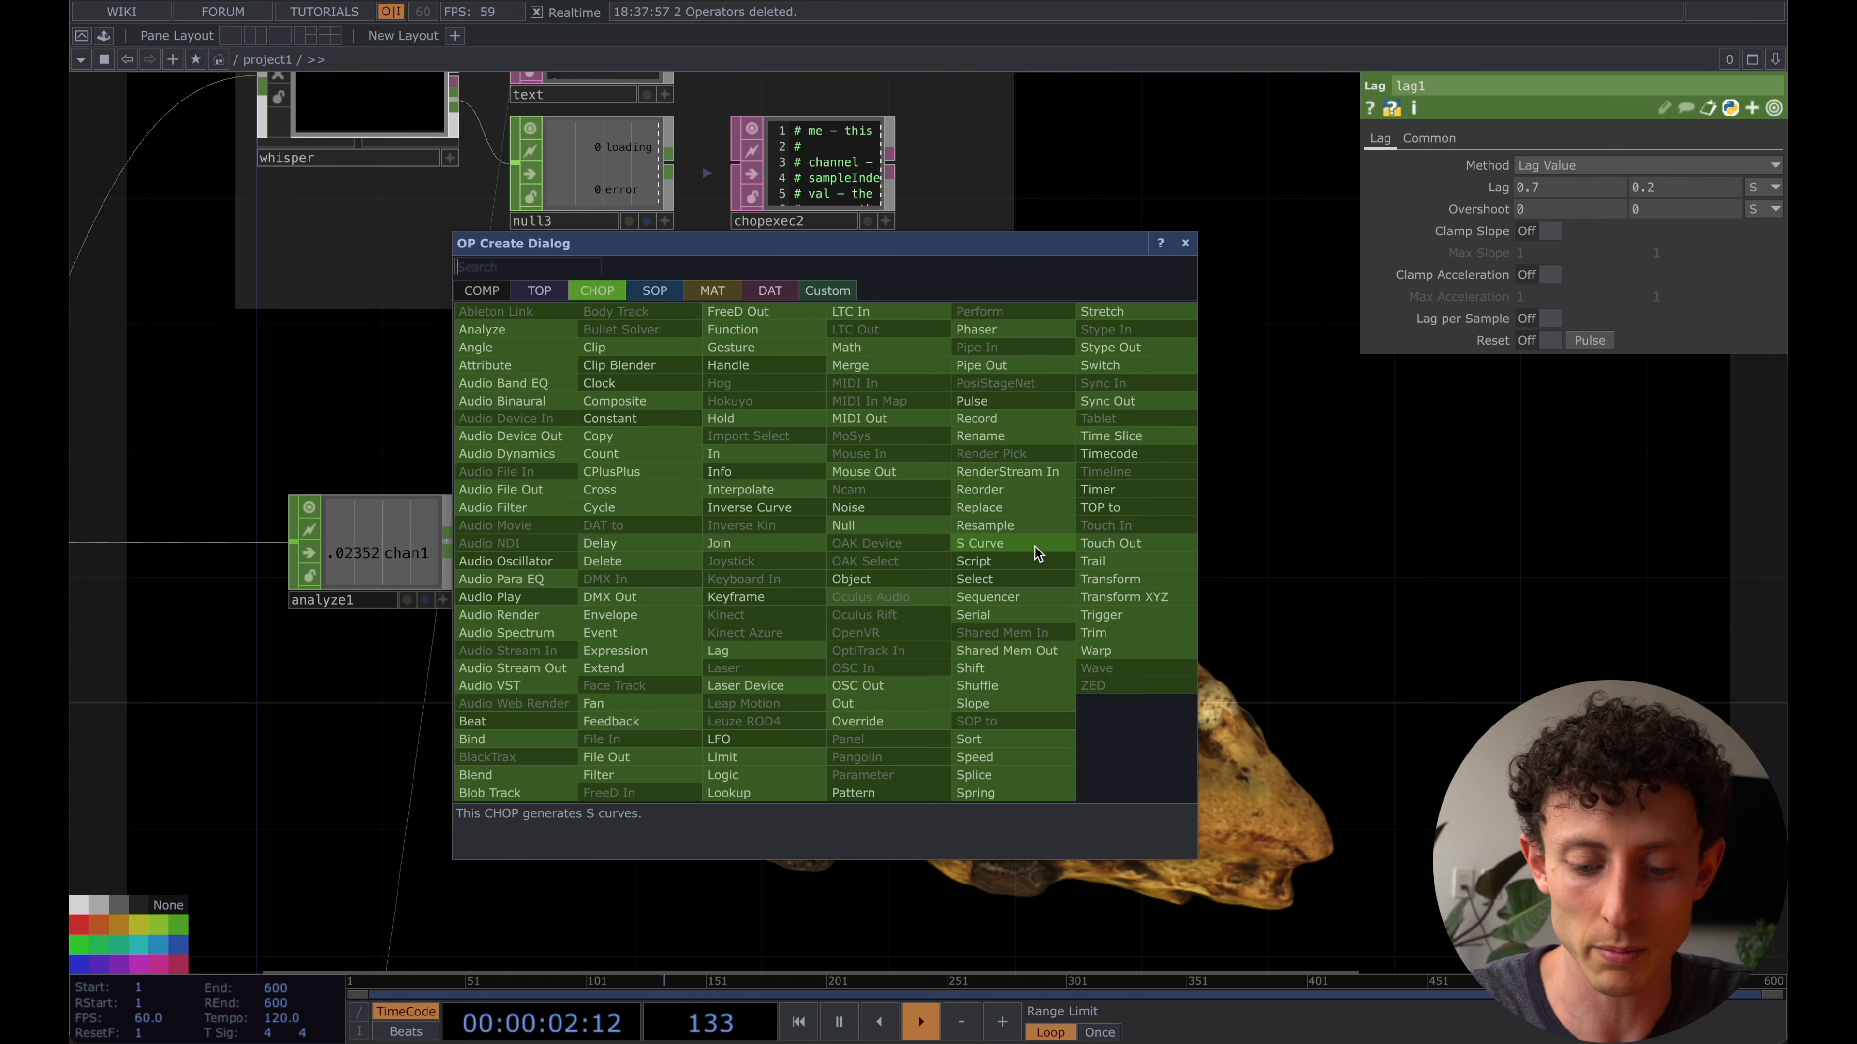
type("limi")
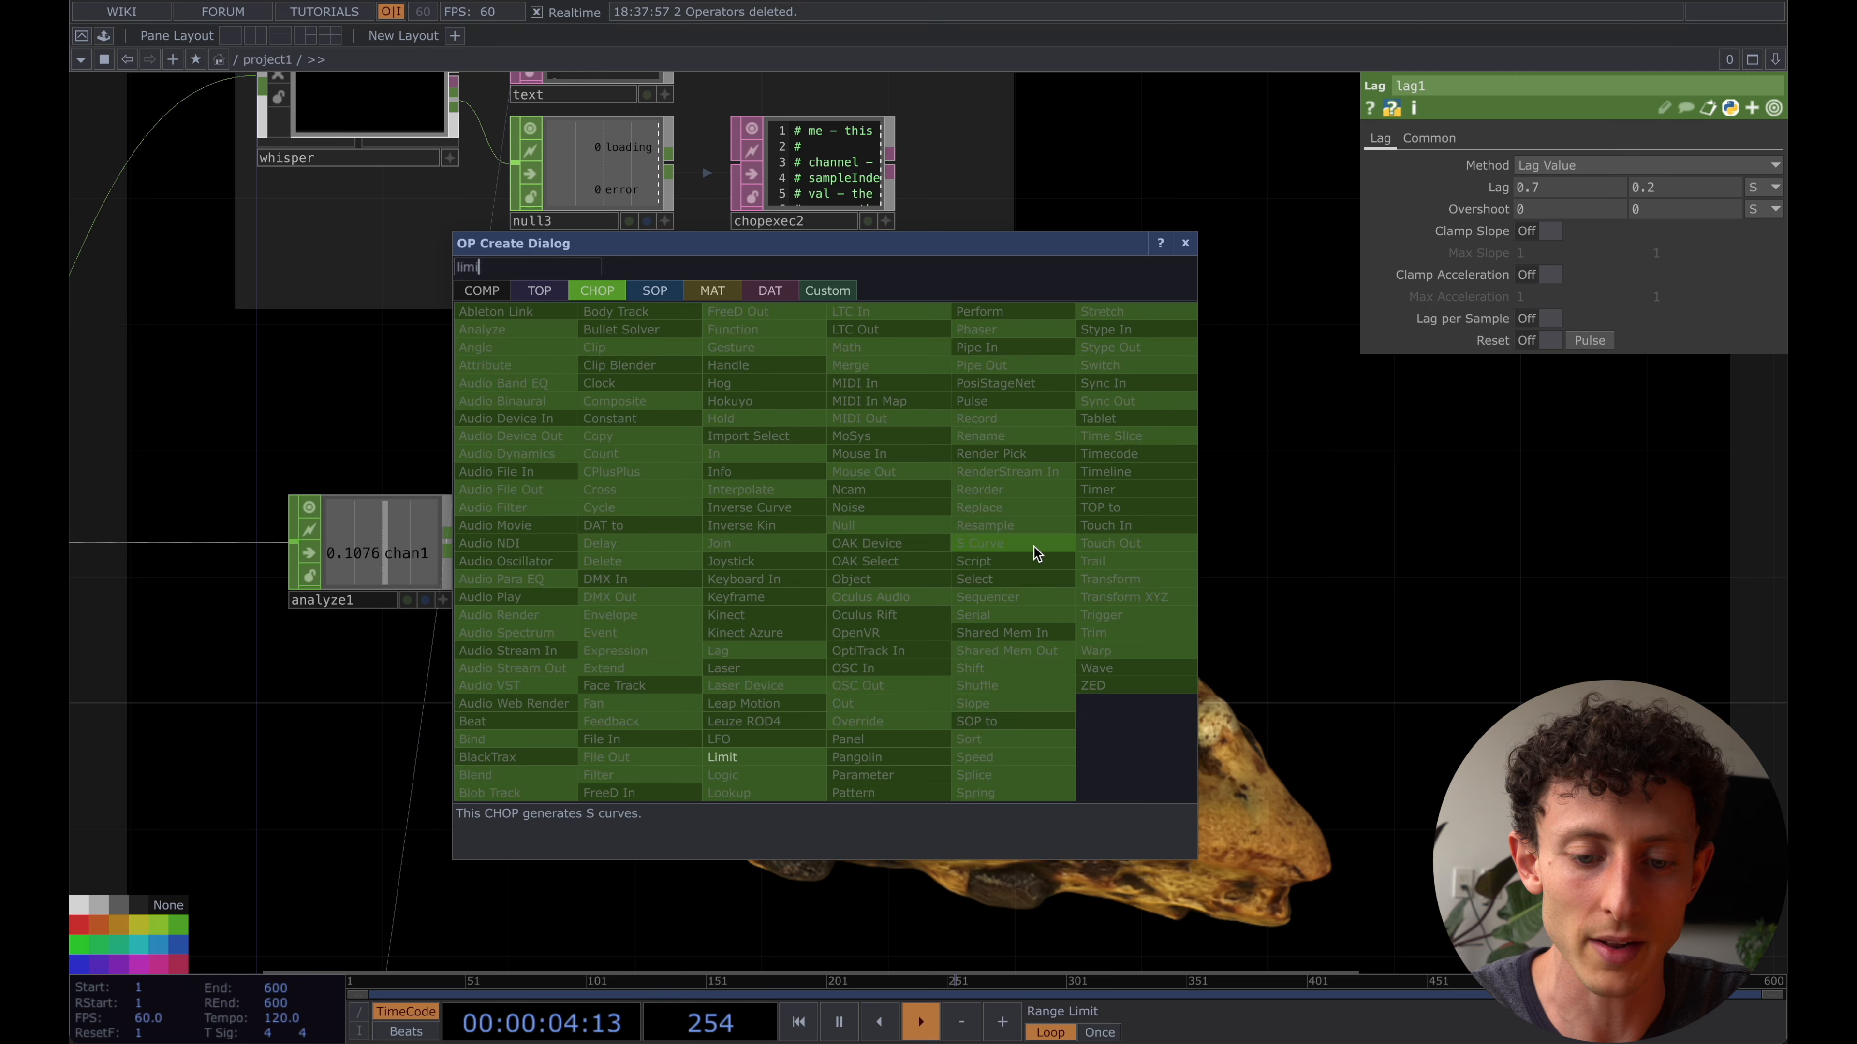
type("t")
key("Return")
left_click(970, 546)
- Set limit1's Quantize Value to Ceiling with a Value Step of 1
left_click(1430, 141)
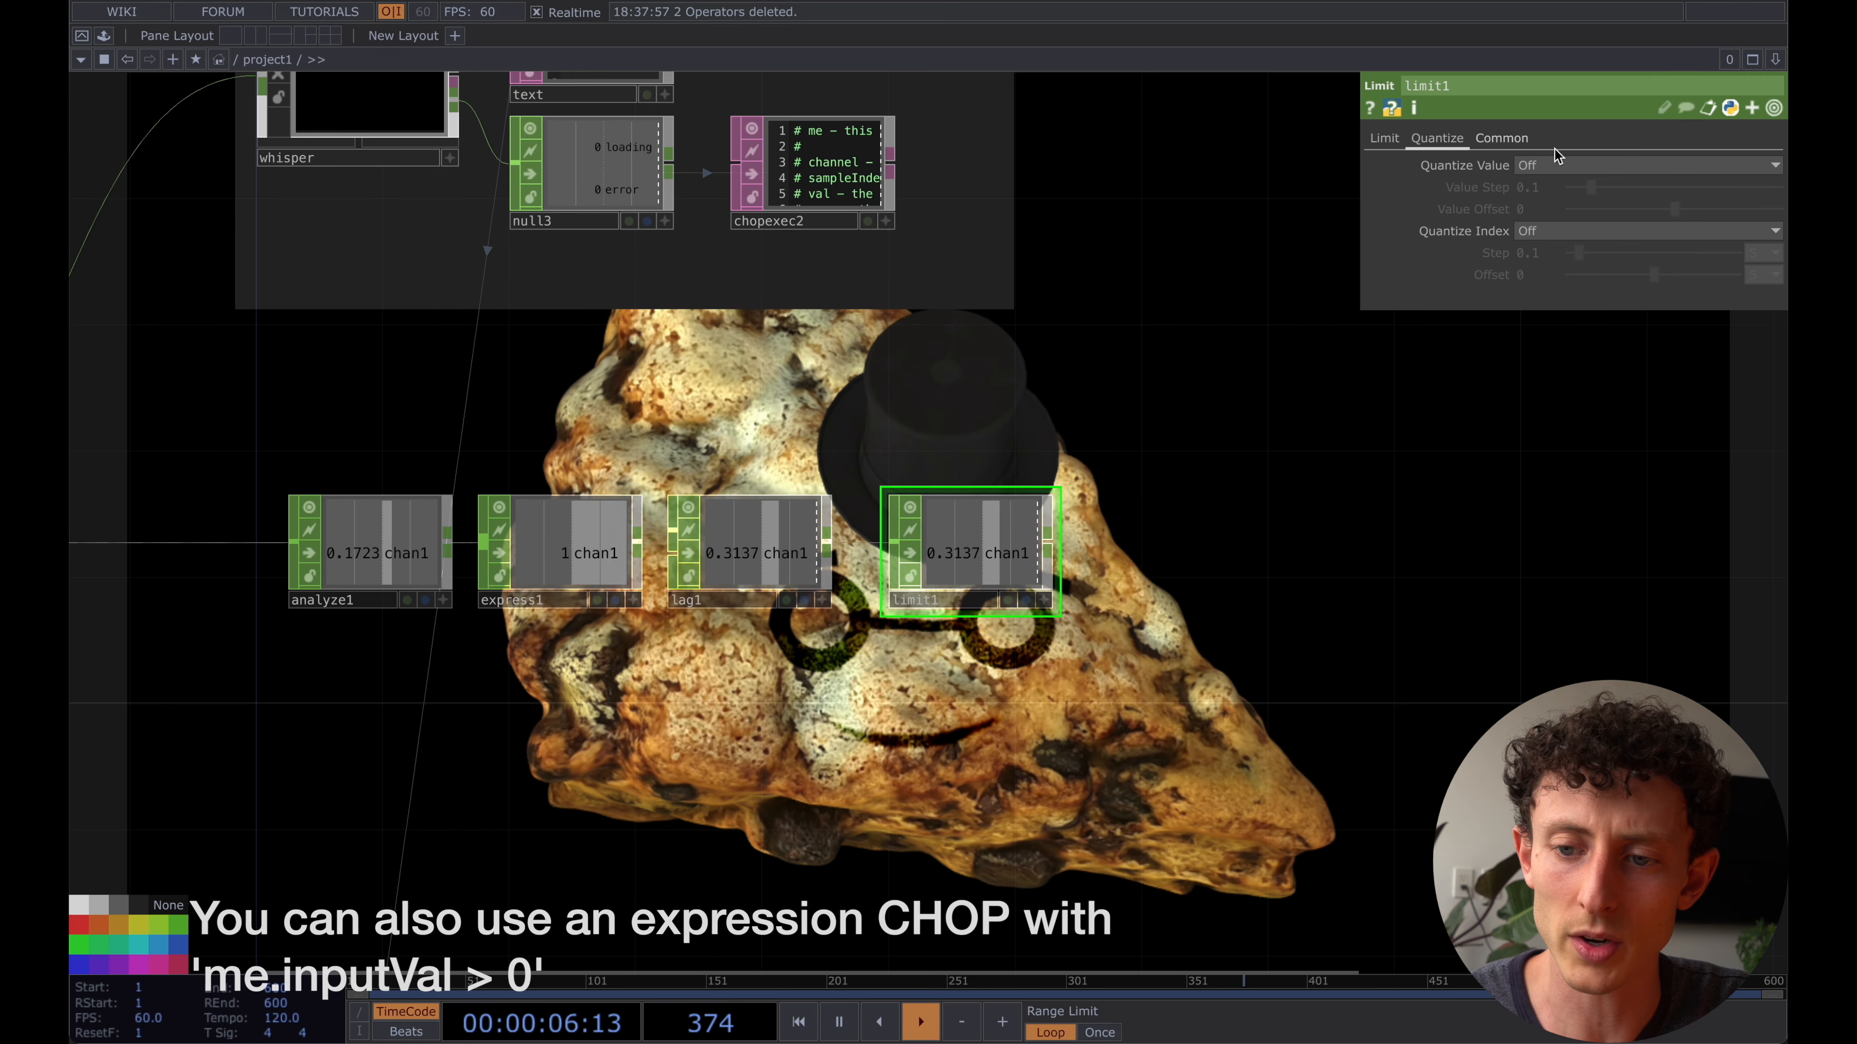
left_click(1553, 165)
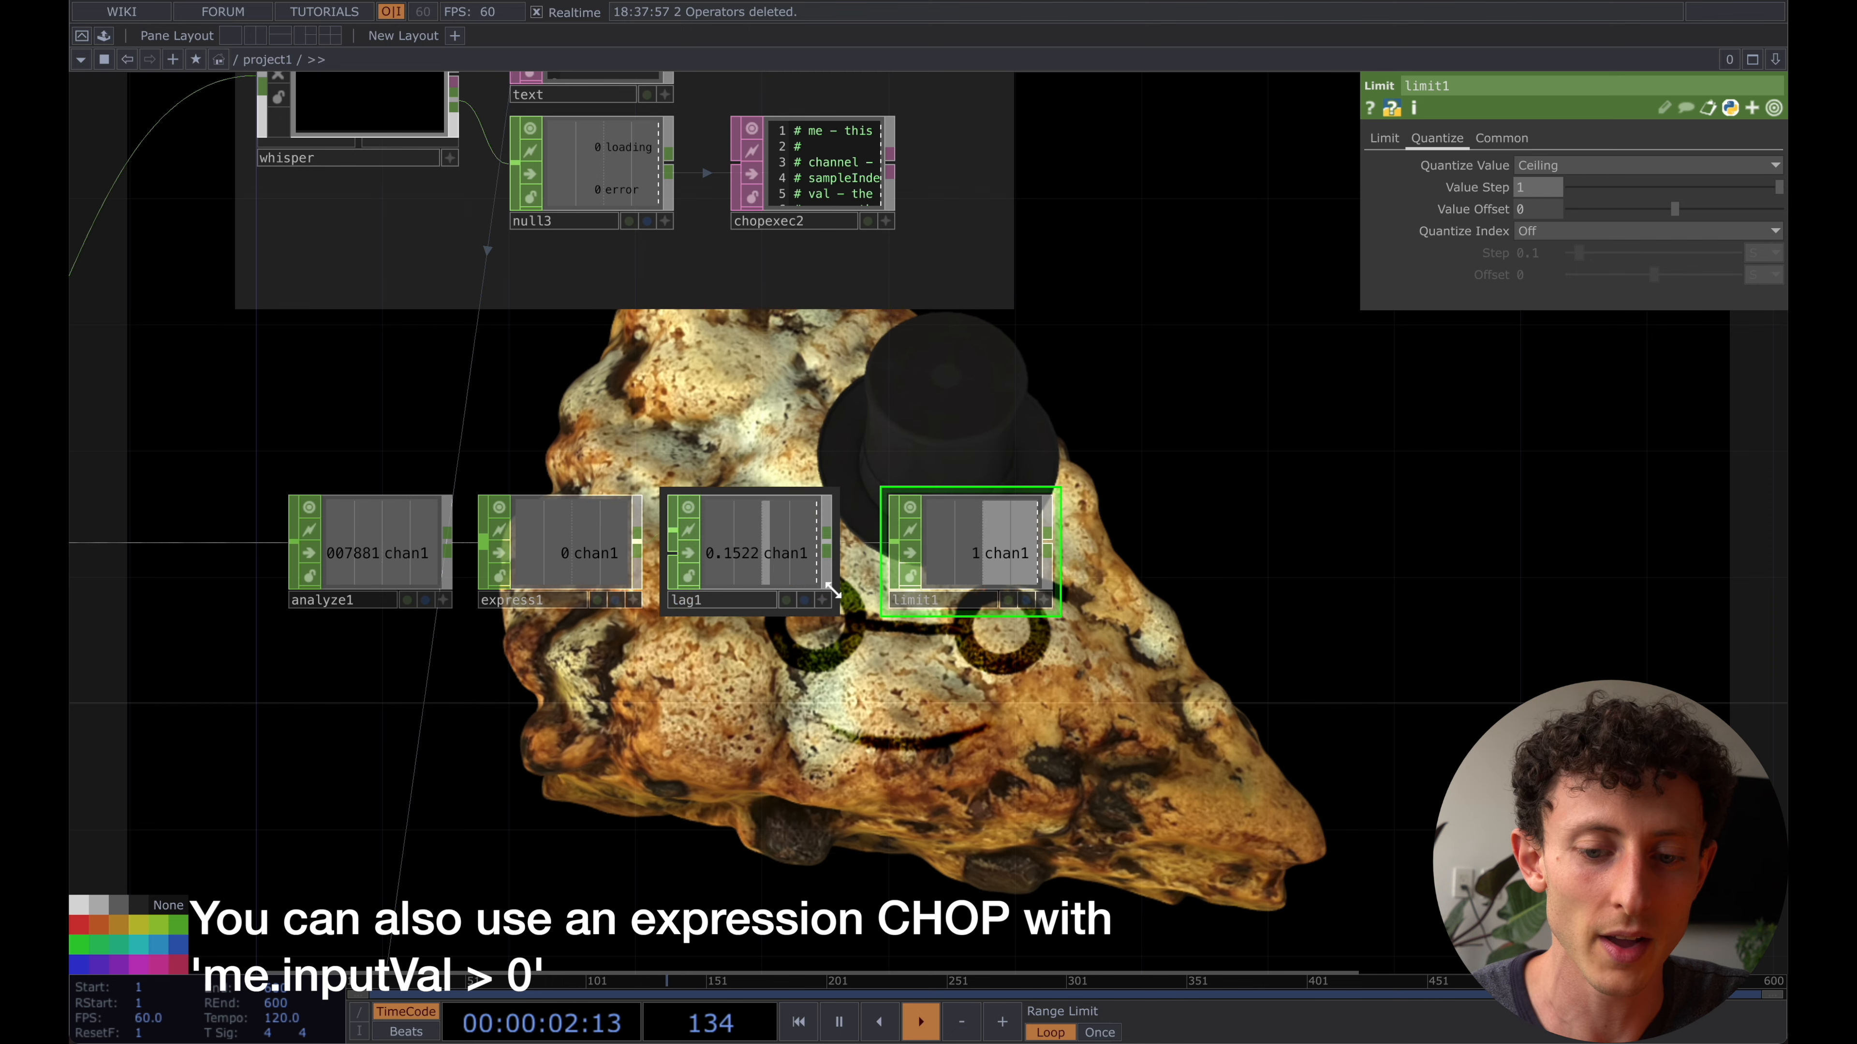
scroll(833, 574, "up", 2)
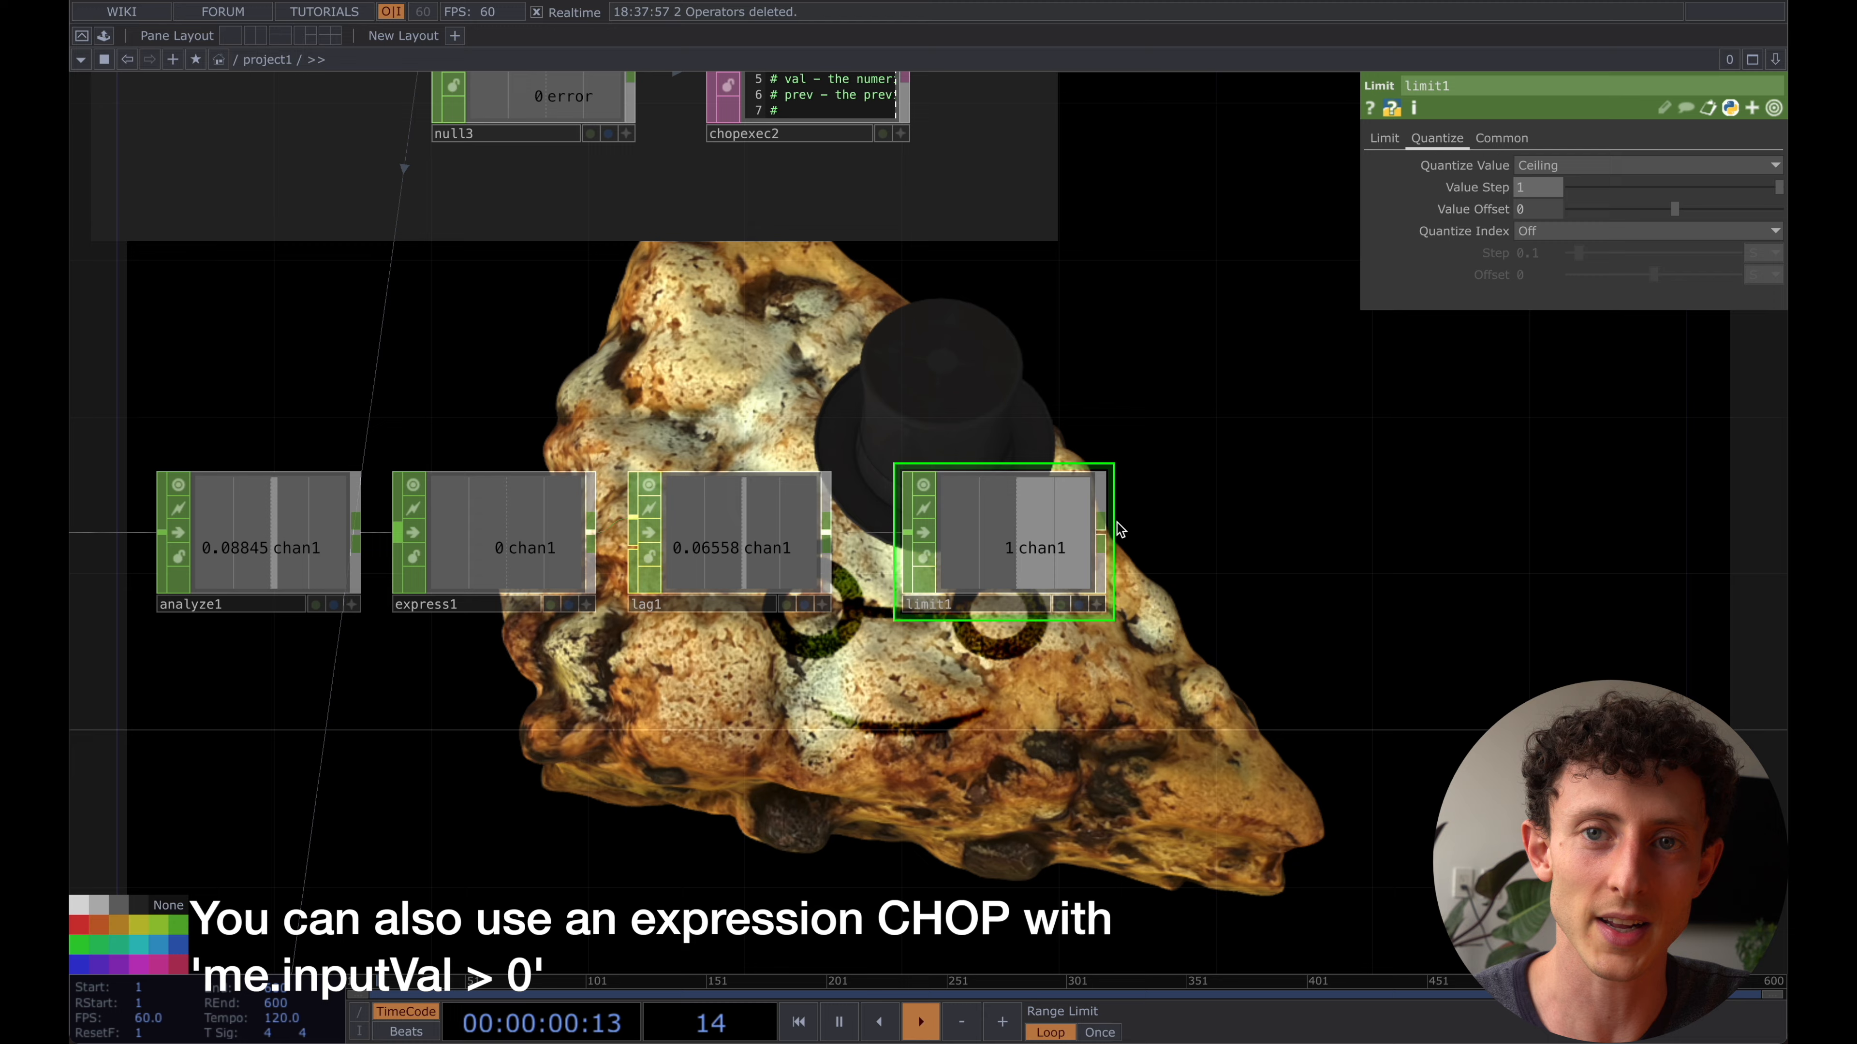
- Create a Null CHOP from the output of limit1 and place it at the end of the chain
scroll(1092, 606, "down", 2)
scroll(1091, 607, "down", 2)
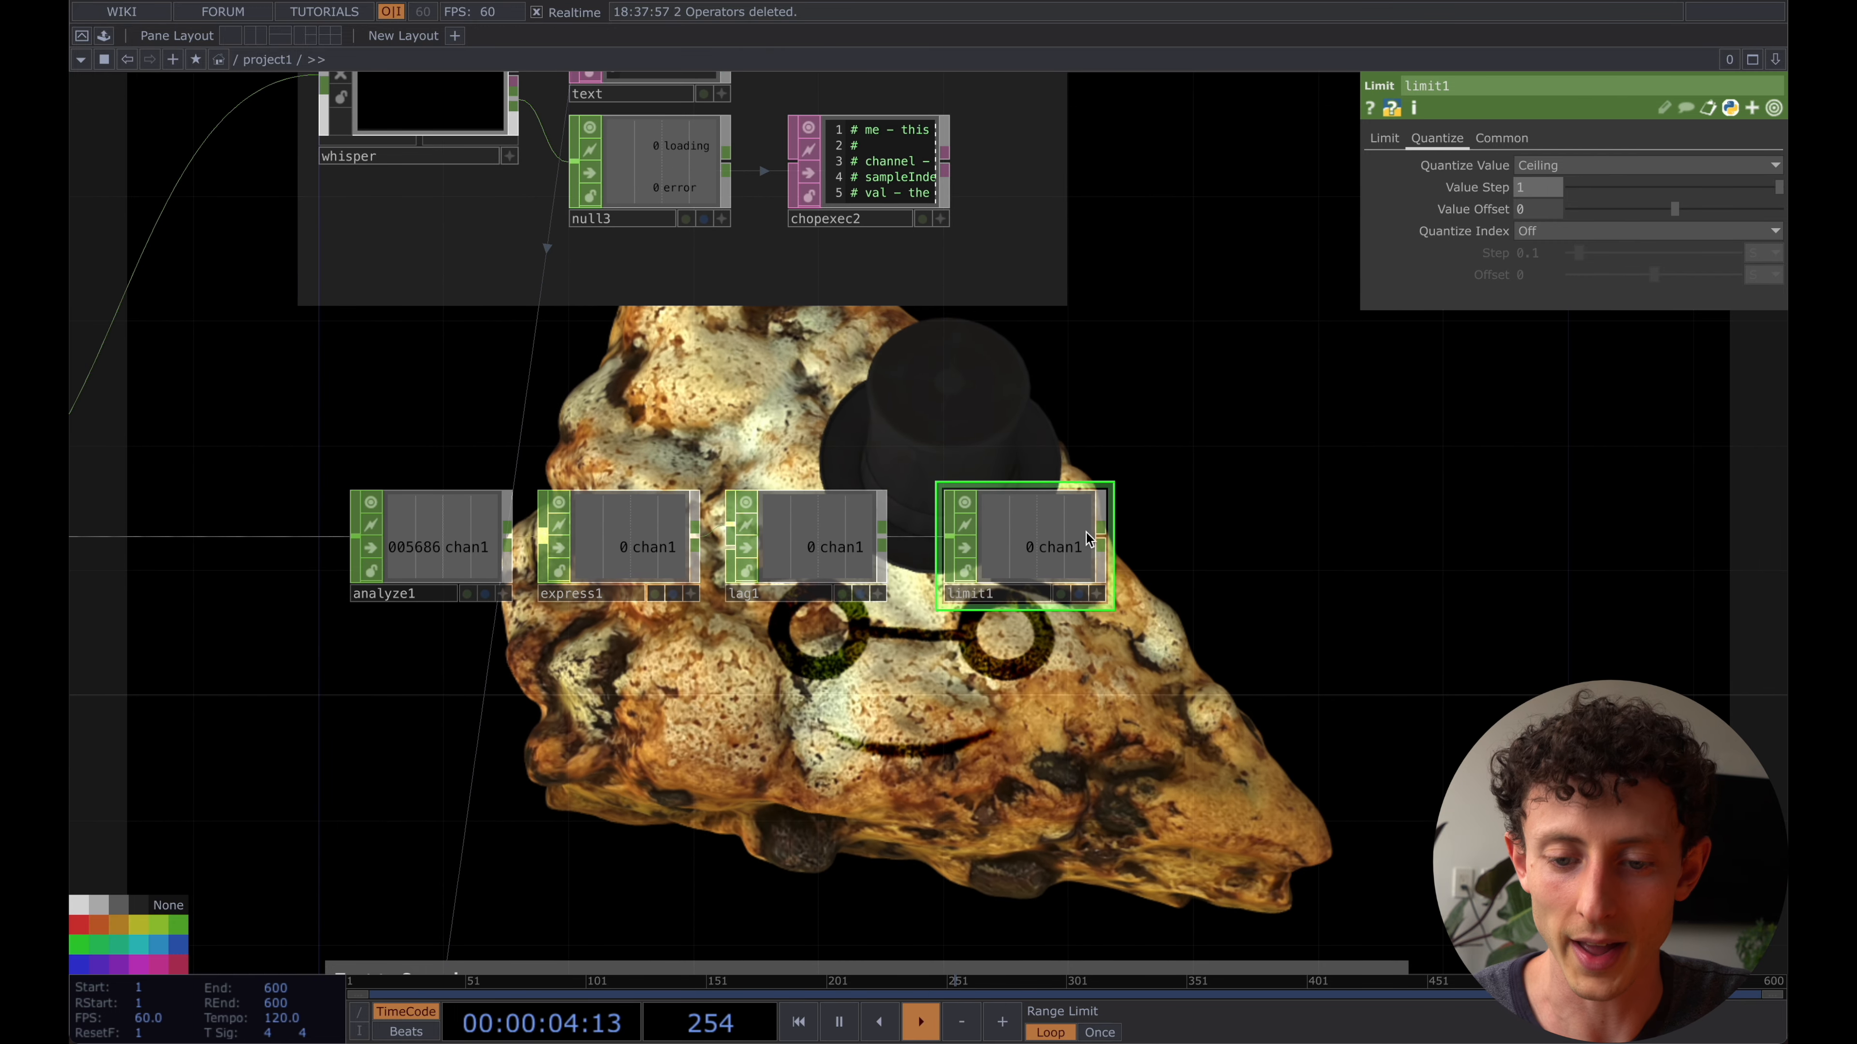
right_click(1103, 540)
type("nu")
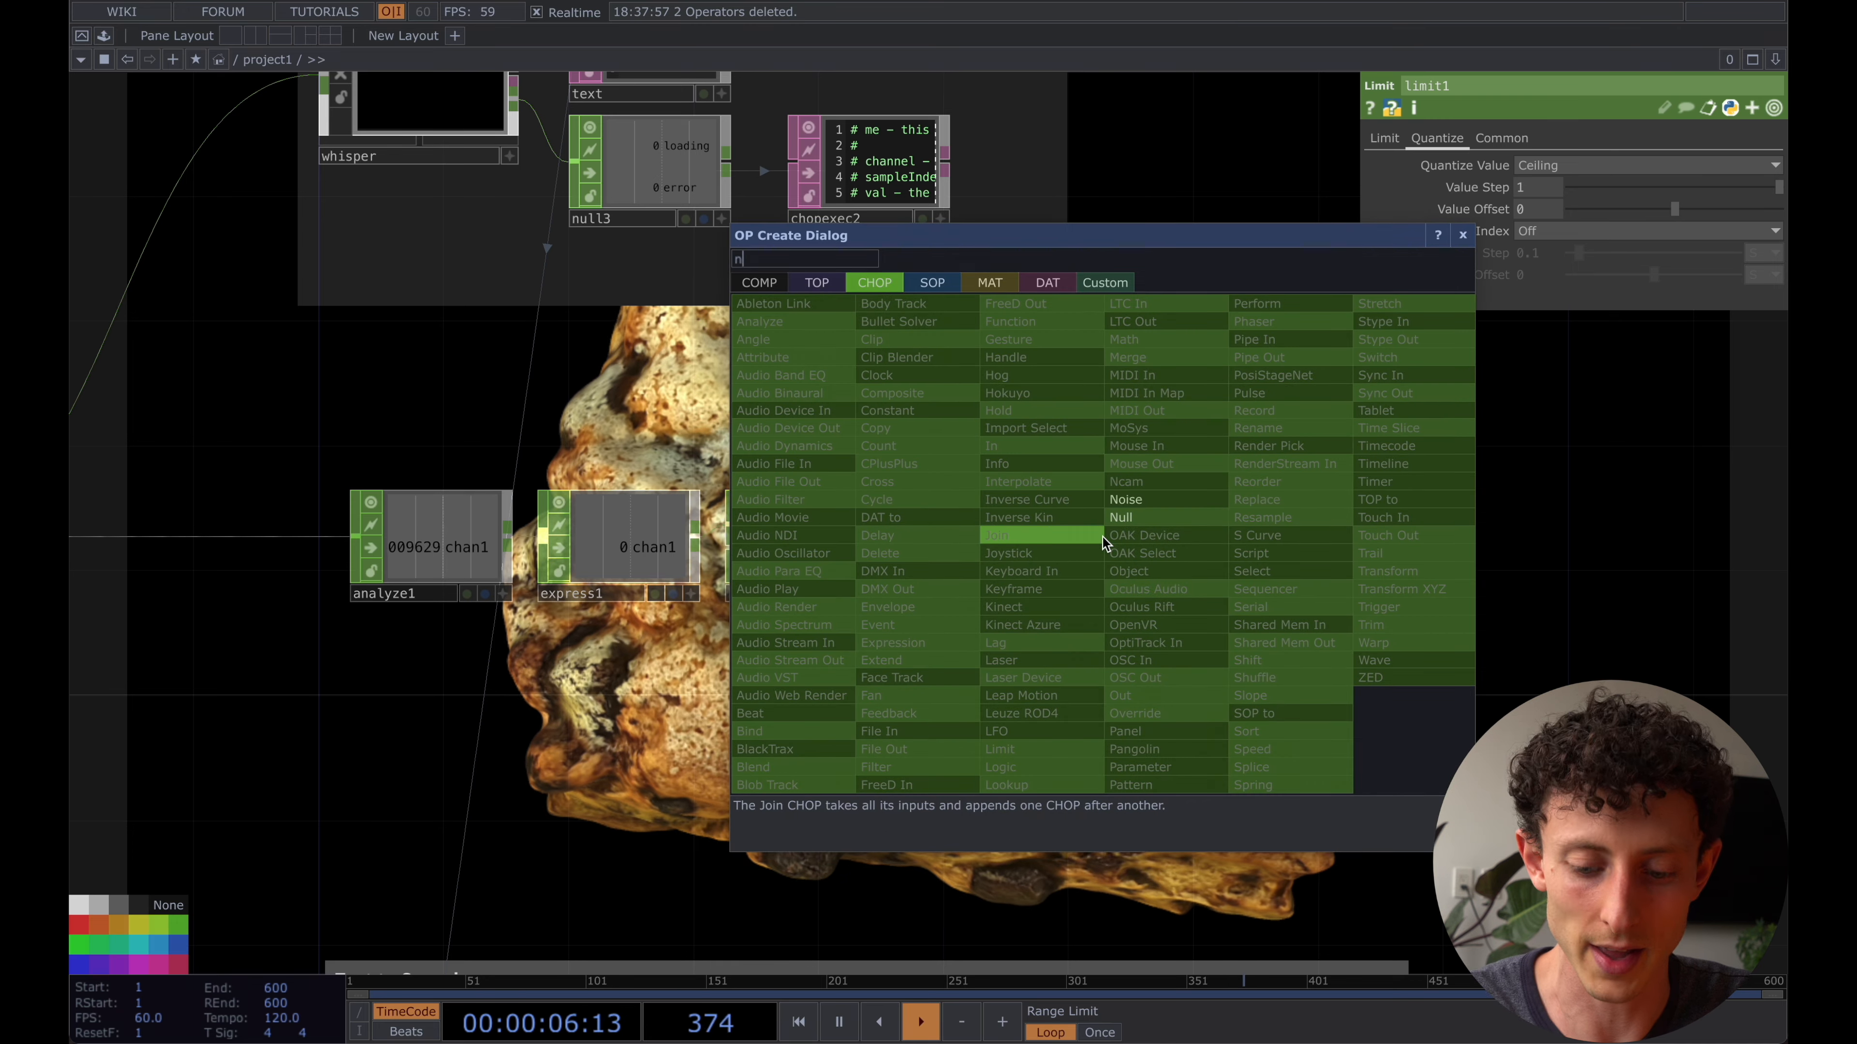
key("Return")
left_click(1245, 539)
- Link null1's chan1 to whisper's Record Audio parameter as a CHOP Reference
scroll(1271, 535, "down", 2)
scroll(1270, 532, "down", 1)
left_click_drag(1233, 461, 1252, 528)
left_click(1330, 648)
left_click_drag(1286, 610, 1281, 603)
left_click(626, 225)
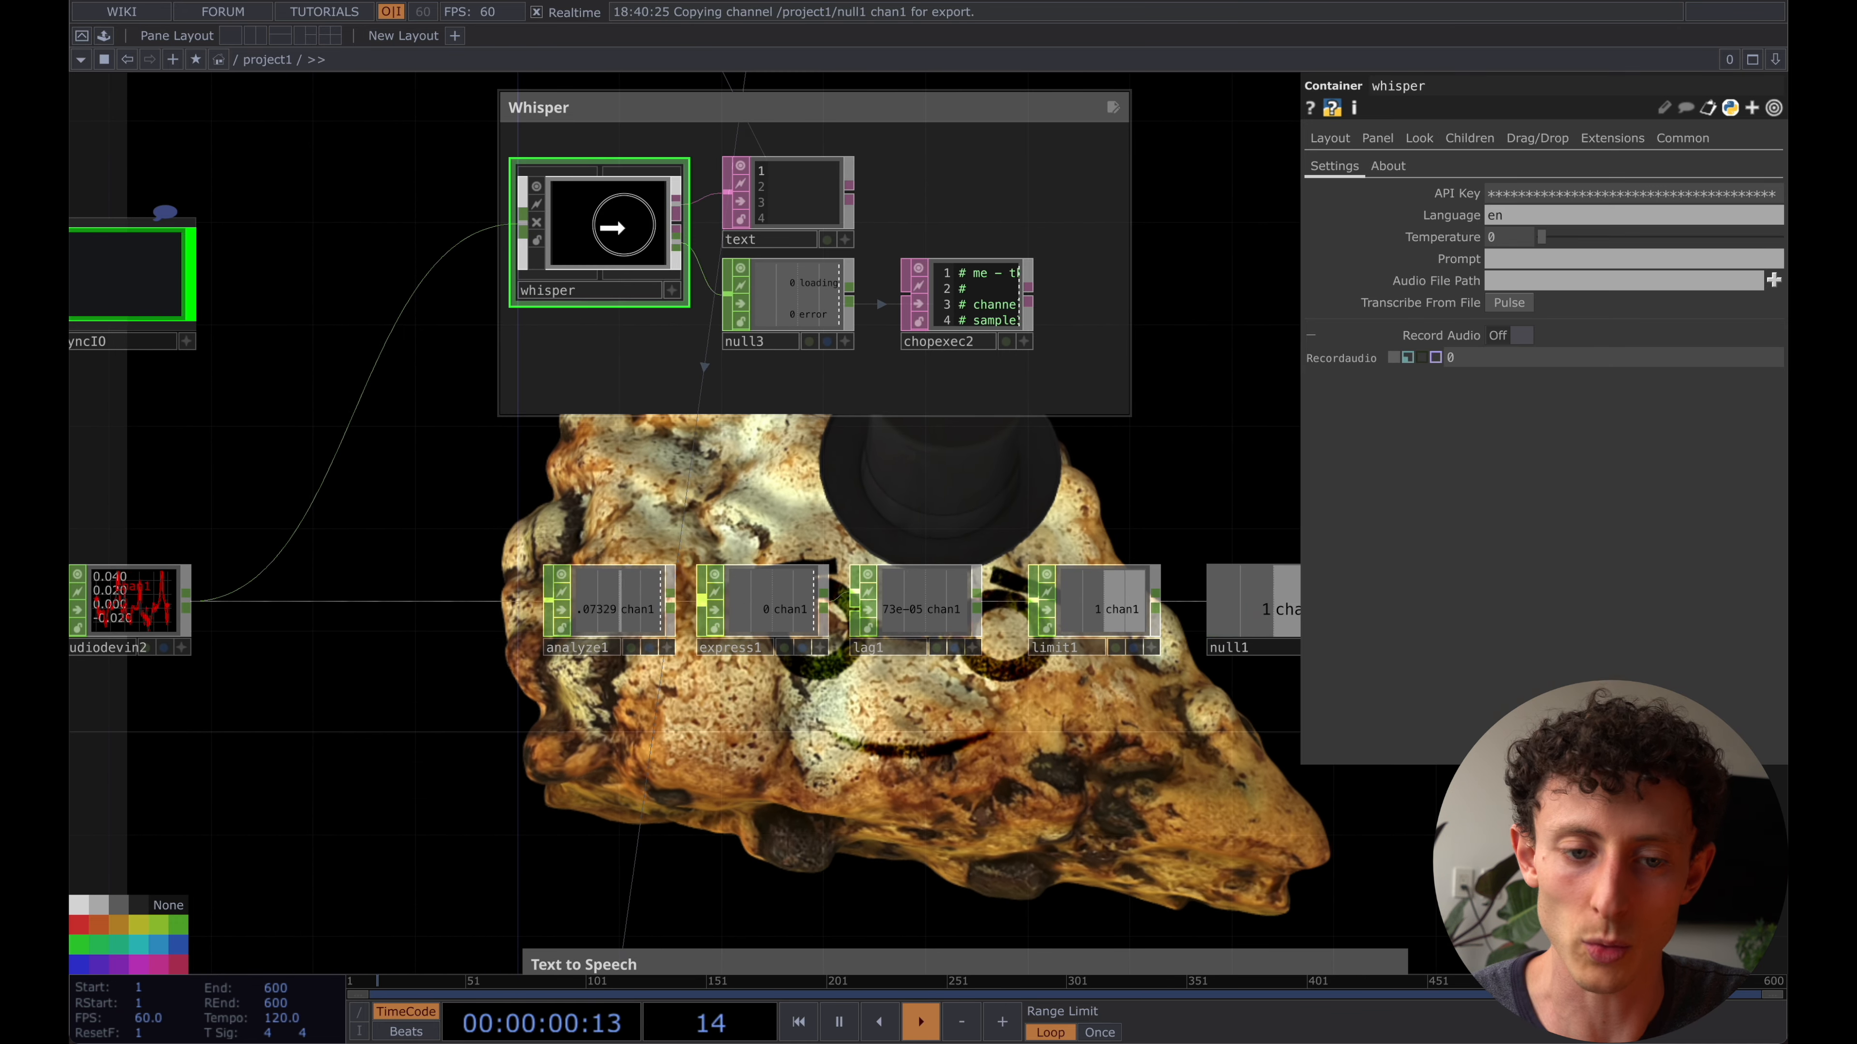
left_click(1524, 334)
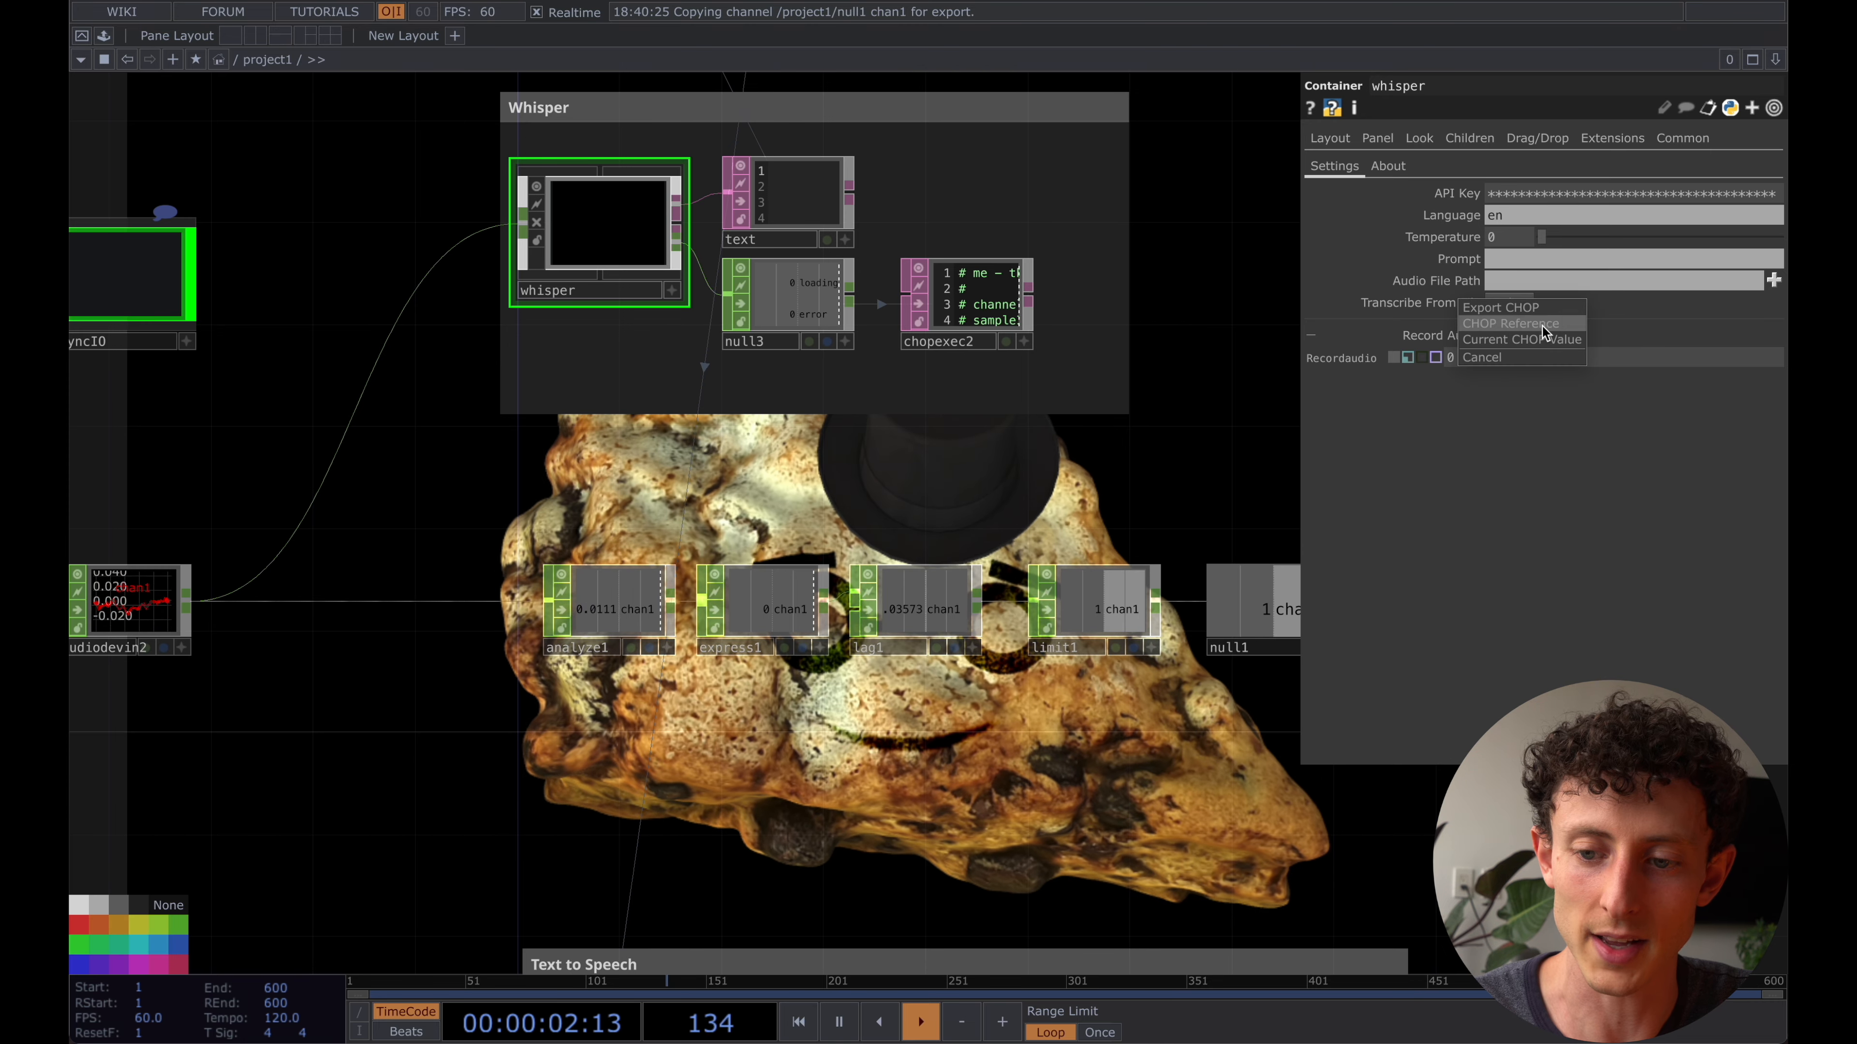
- Deactivate the microphone input audiodevin2
mouse_move(1005, 513)
left_mouse_down()
mouse_move(949, 518)
mouse_move(1022, 489)
left_mouse_up()
scroll(1089, 484, "down", 1)
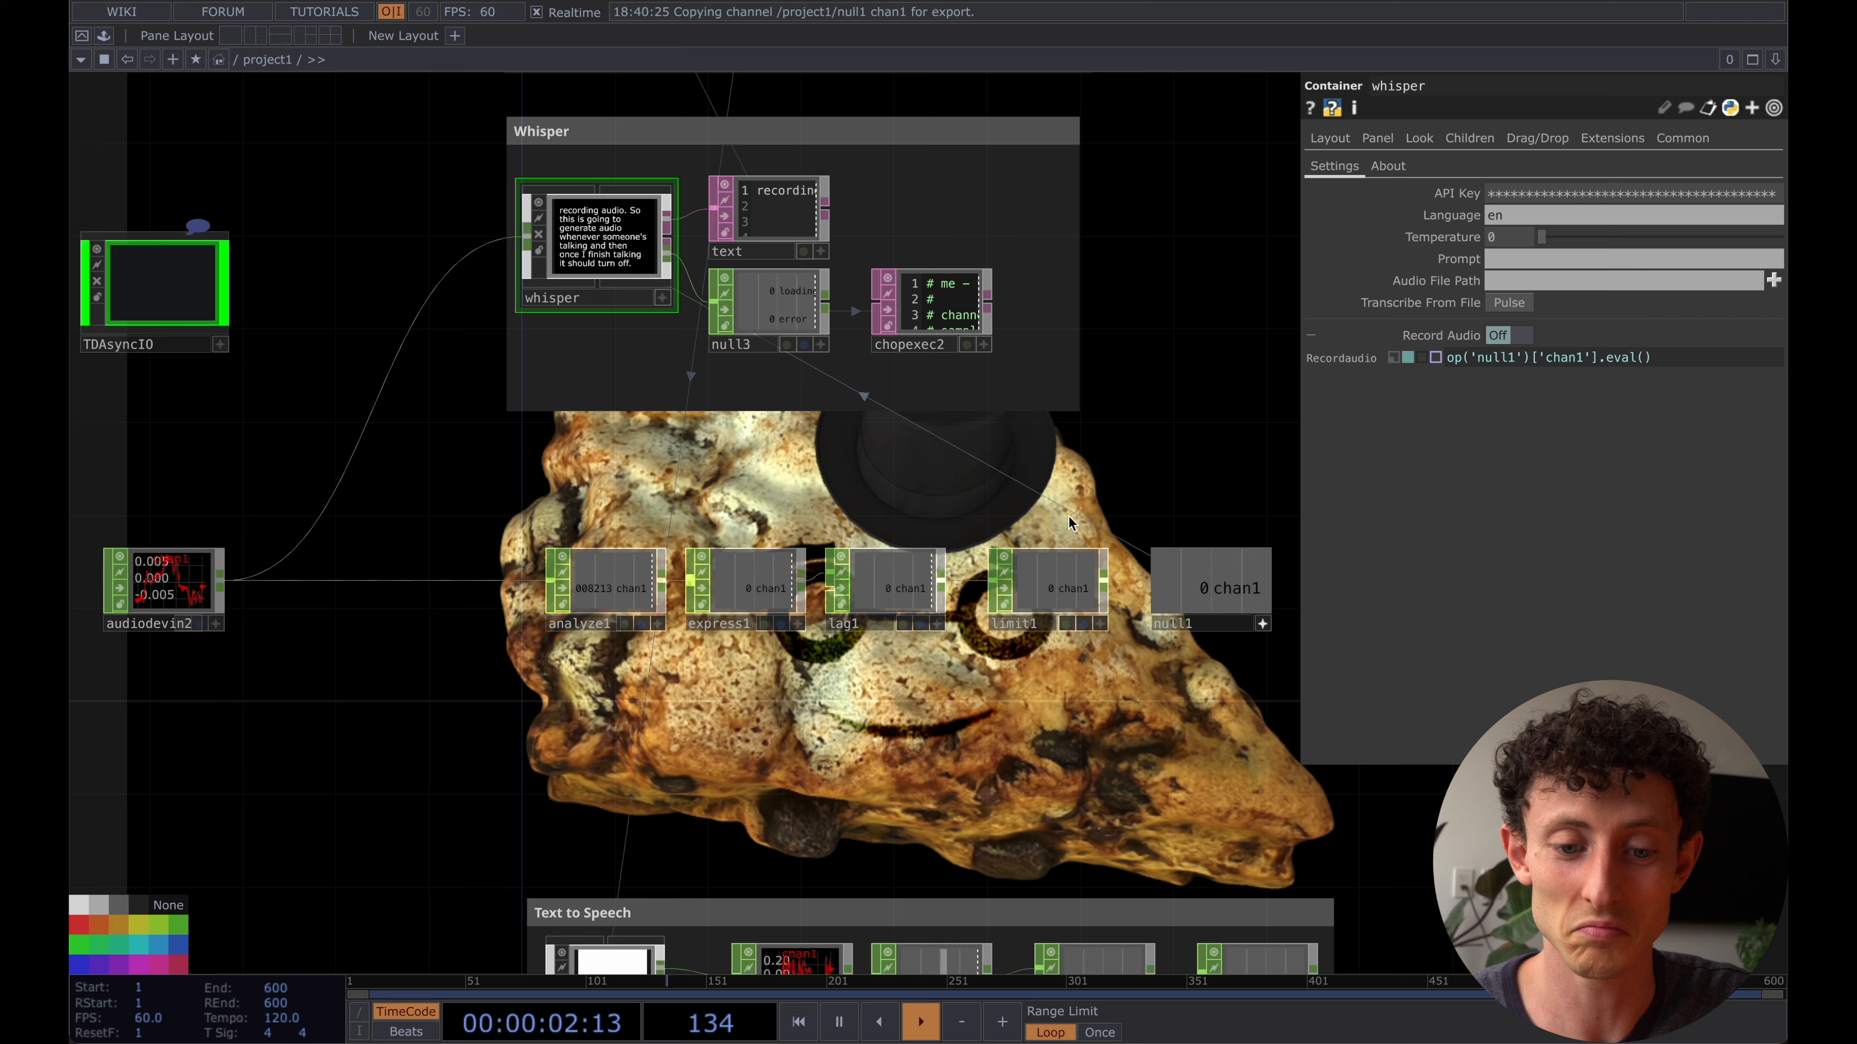
left_click(218, 578)
left_click(1556, 165)
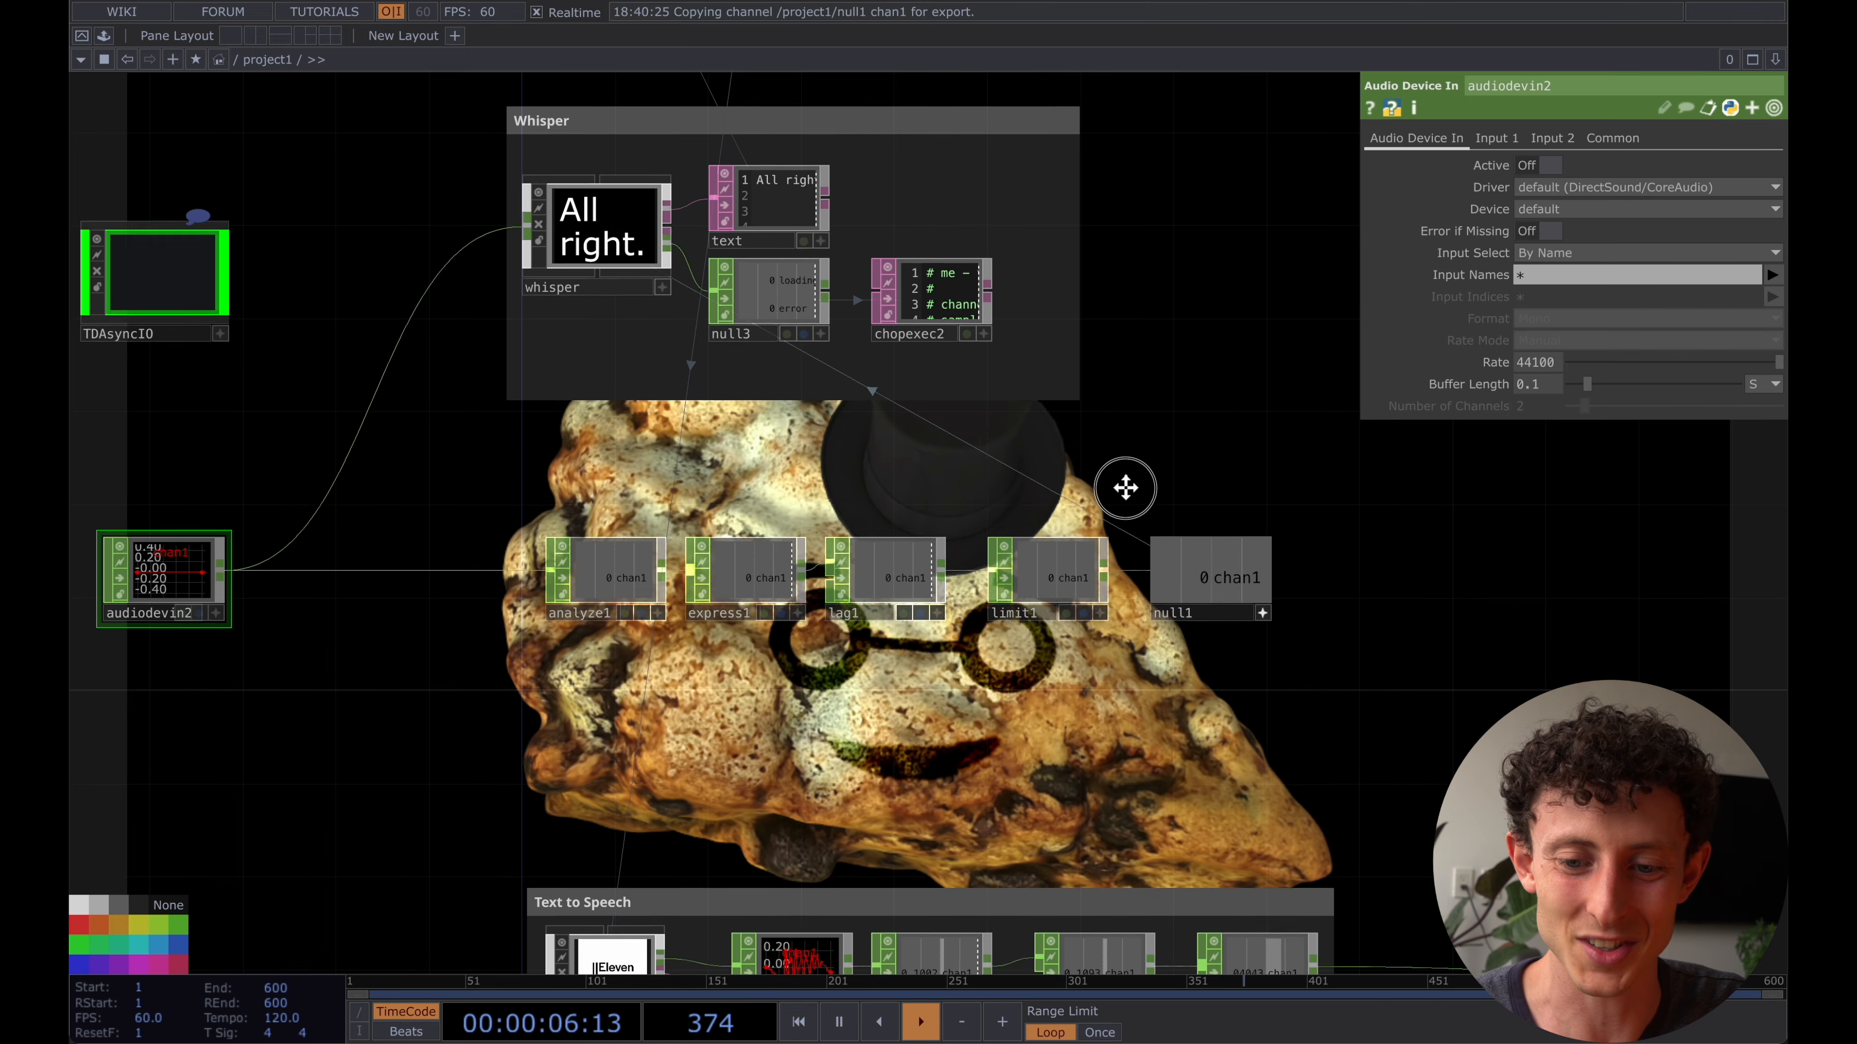
- Insert a Logic CHOP into the connection between limit1 and null1
left_click_drag(1120, 554, 1142, 407)
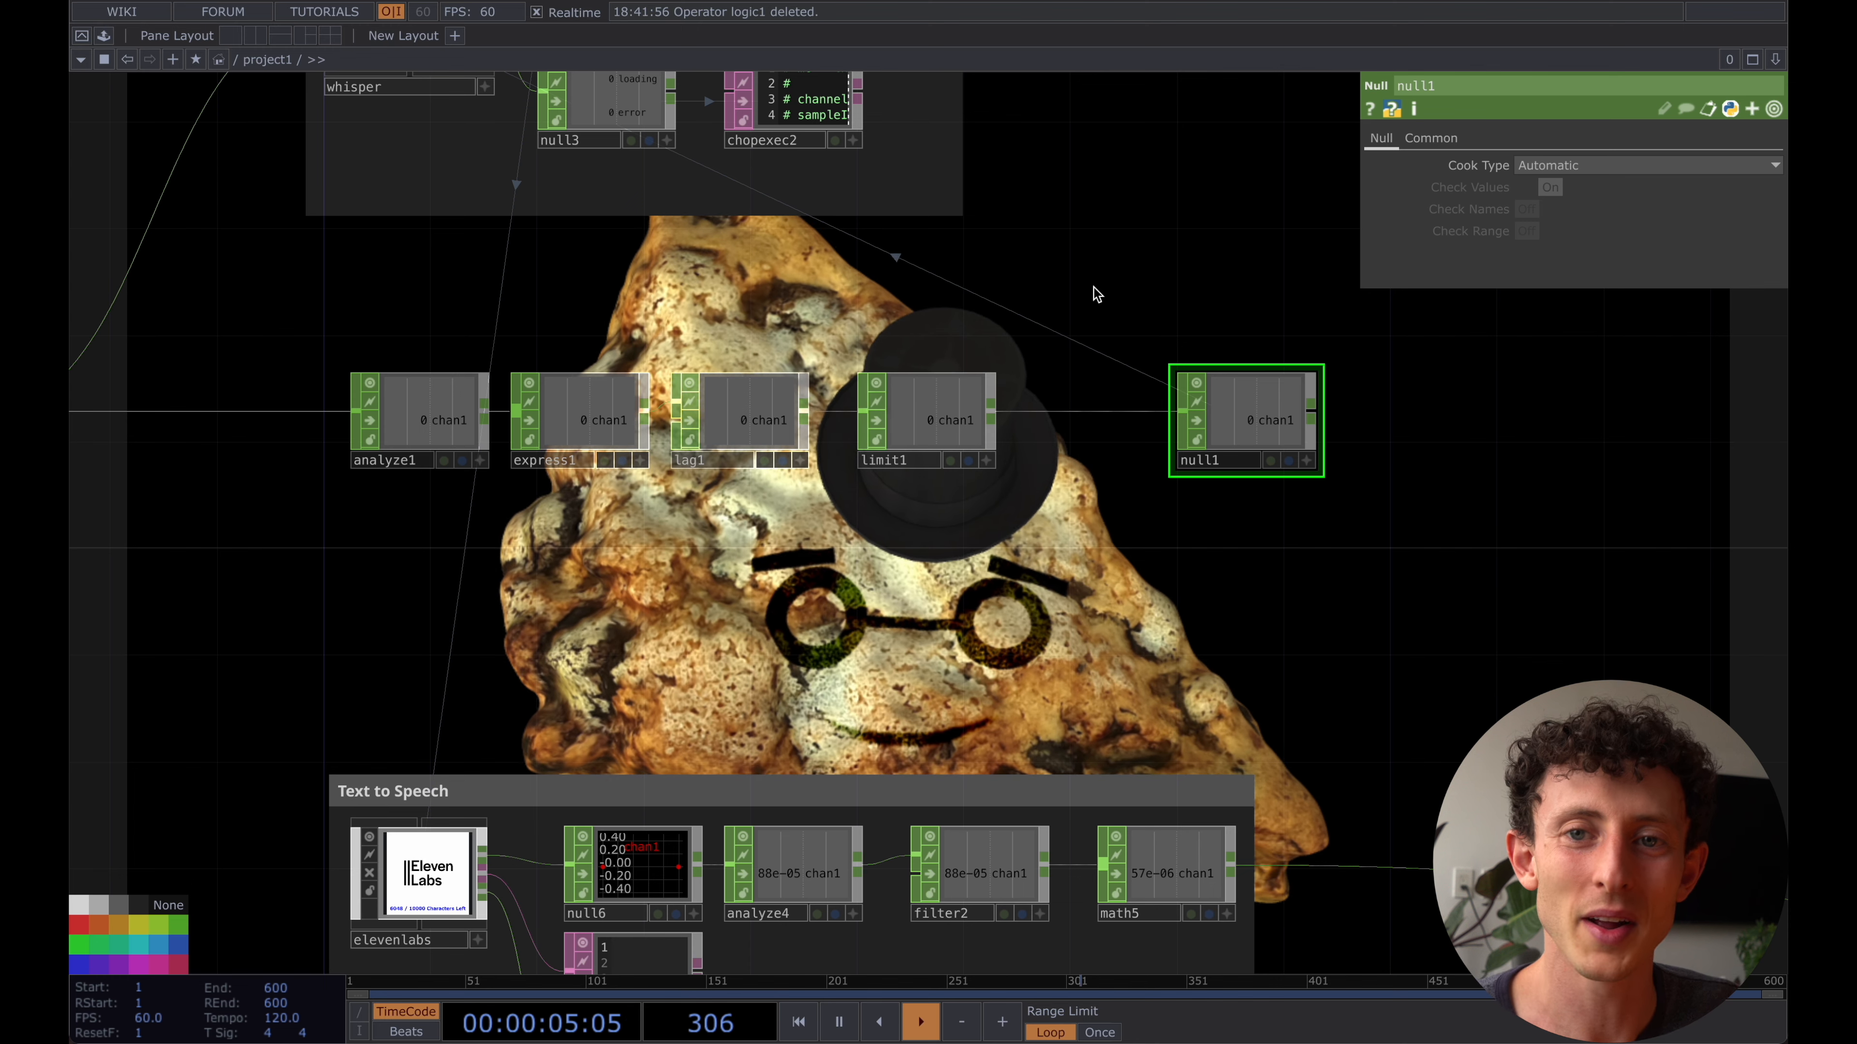
left_click(376, 845)
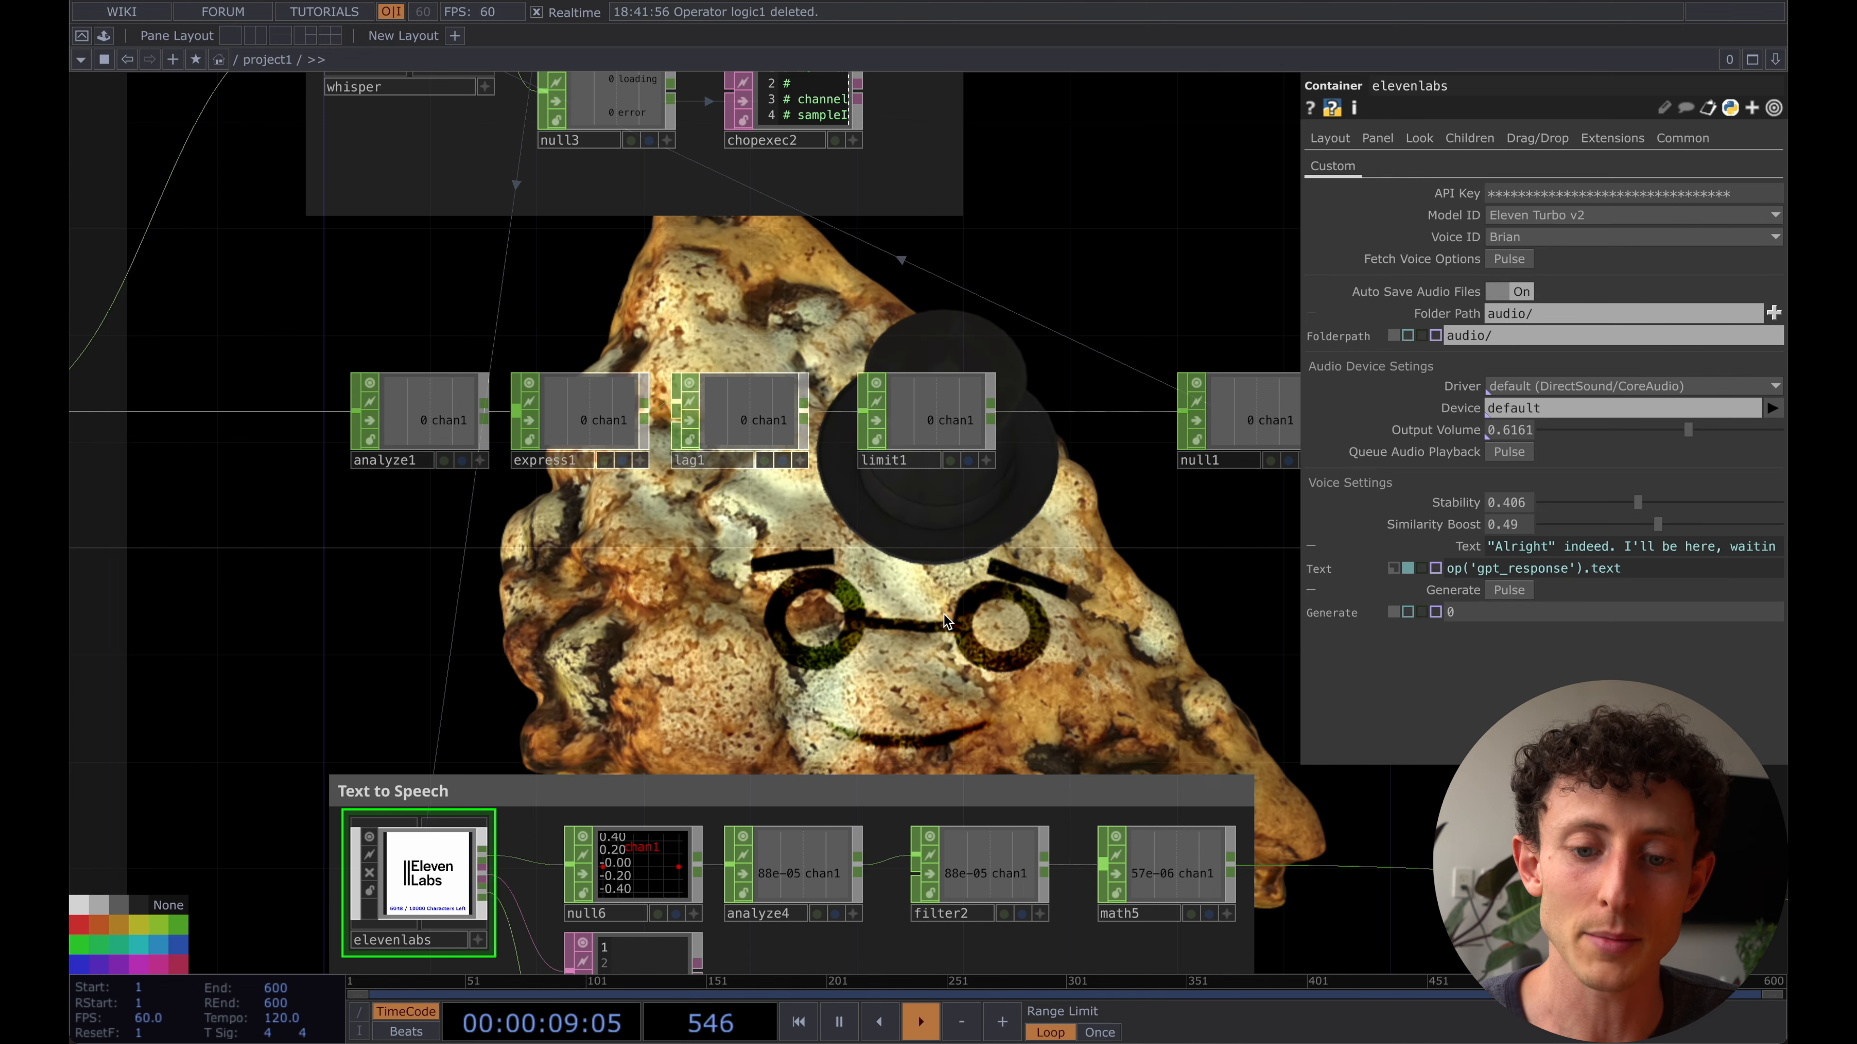
scroll(943, 621, "right", 3)
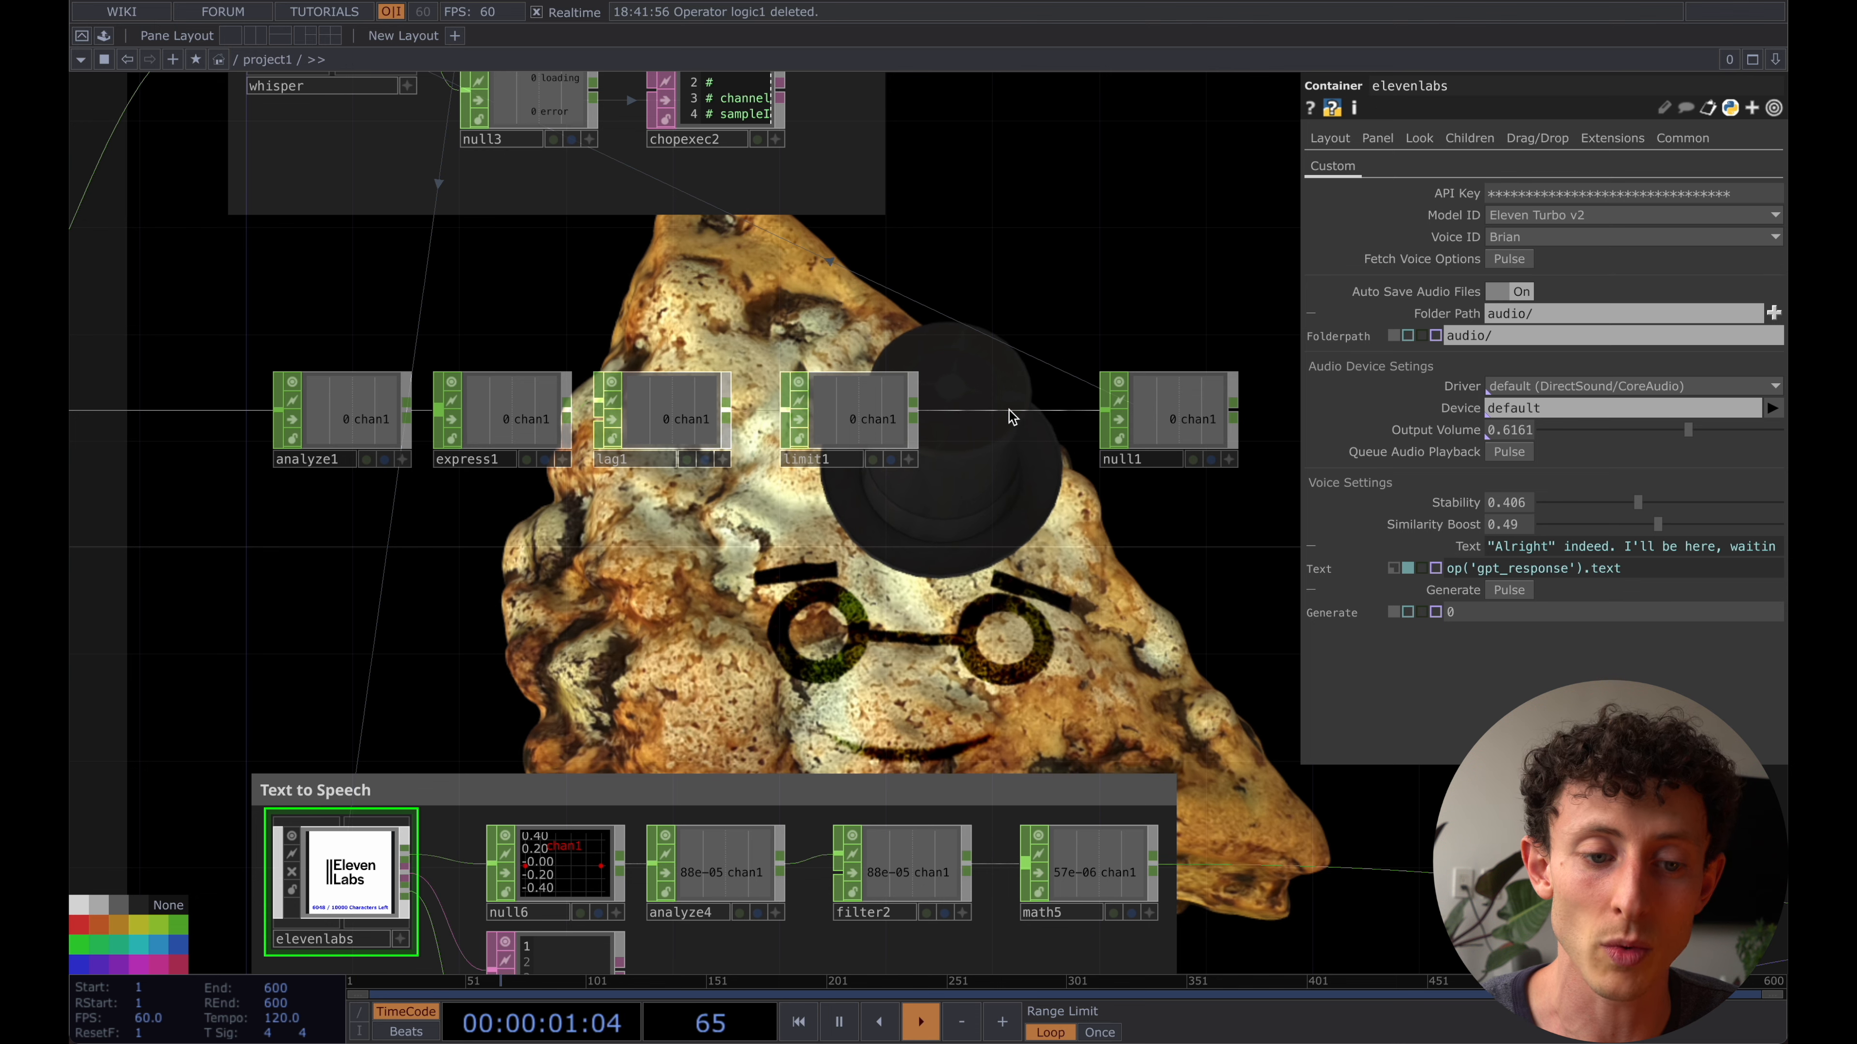
scroll(979, 351, "up", 3)
scroll(980, 351, "left", 3)
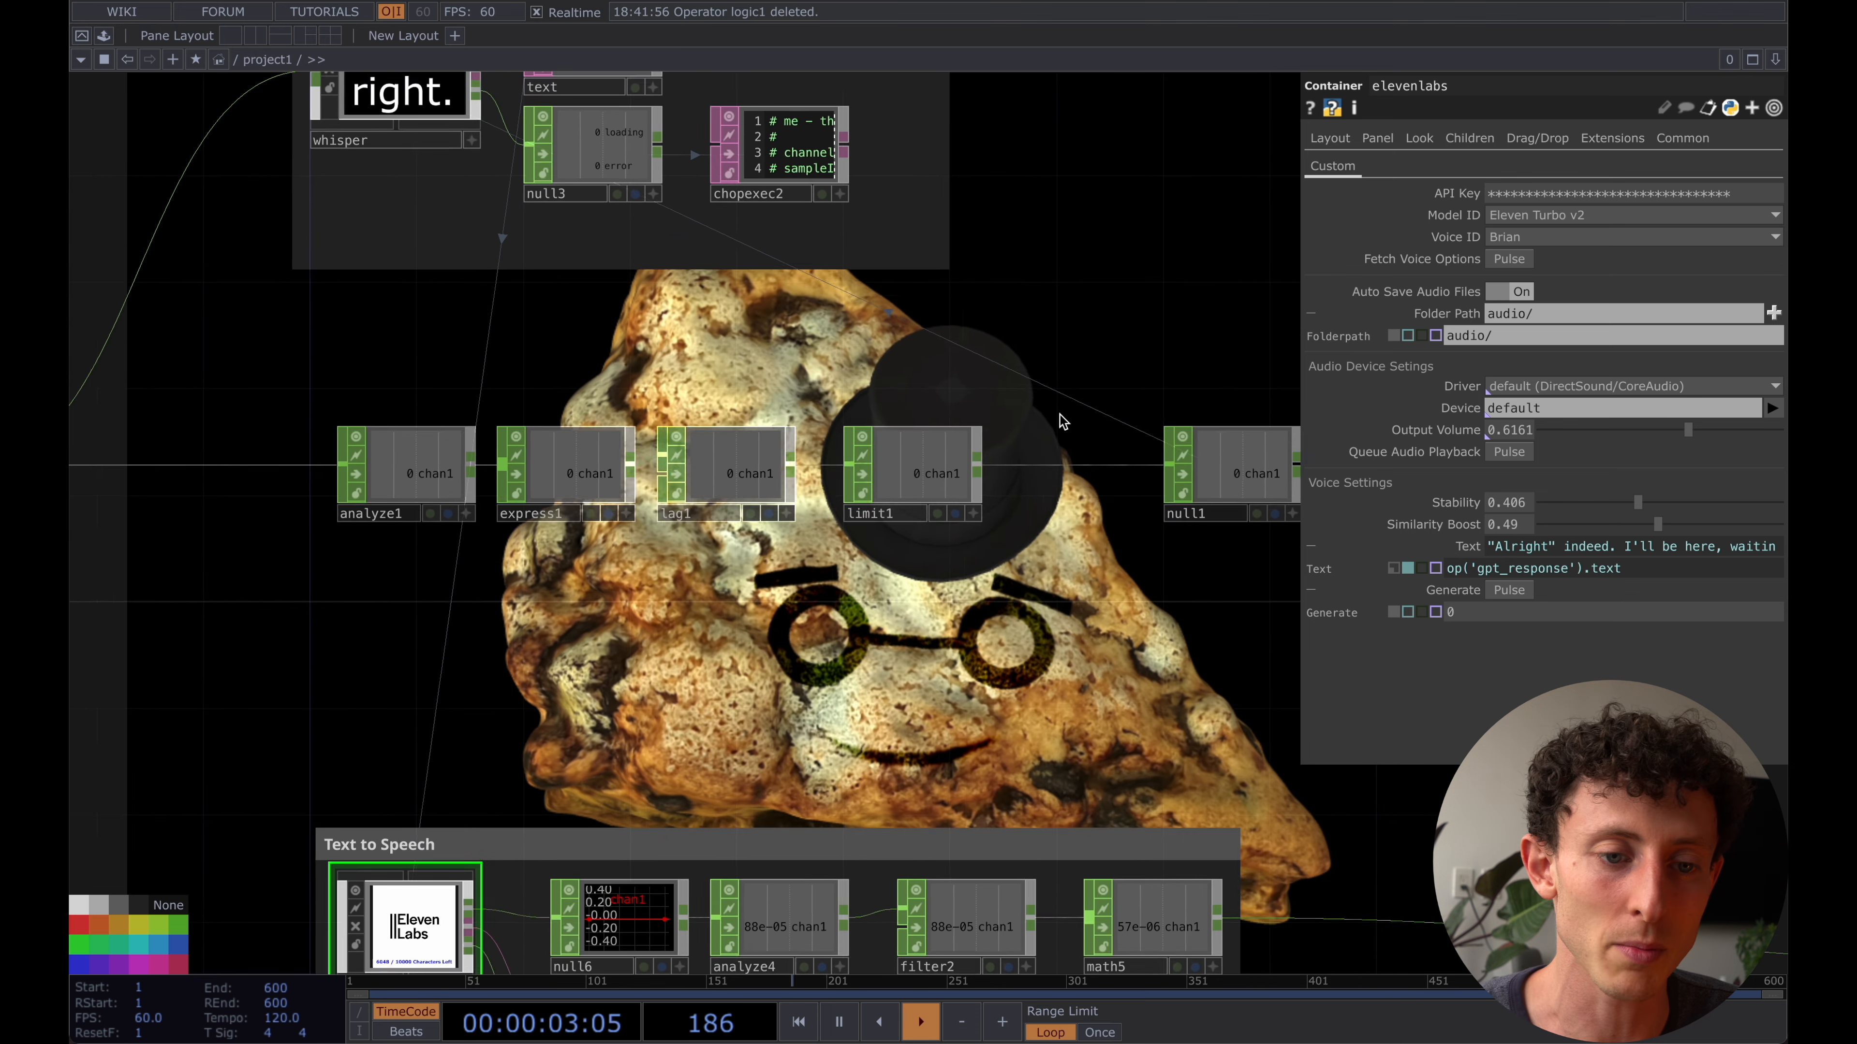
scroll(1064, 398, "down", 2)
scroll(1064, 399, "right", 2)
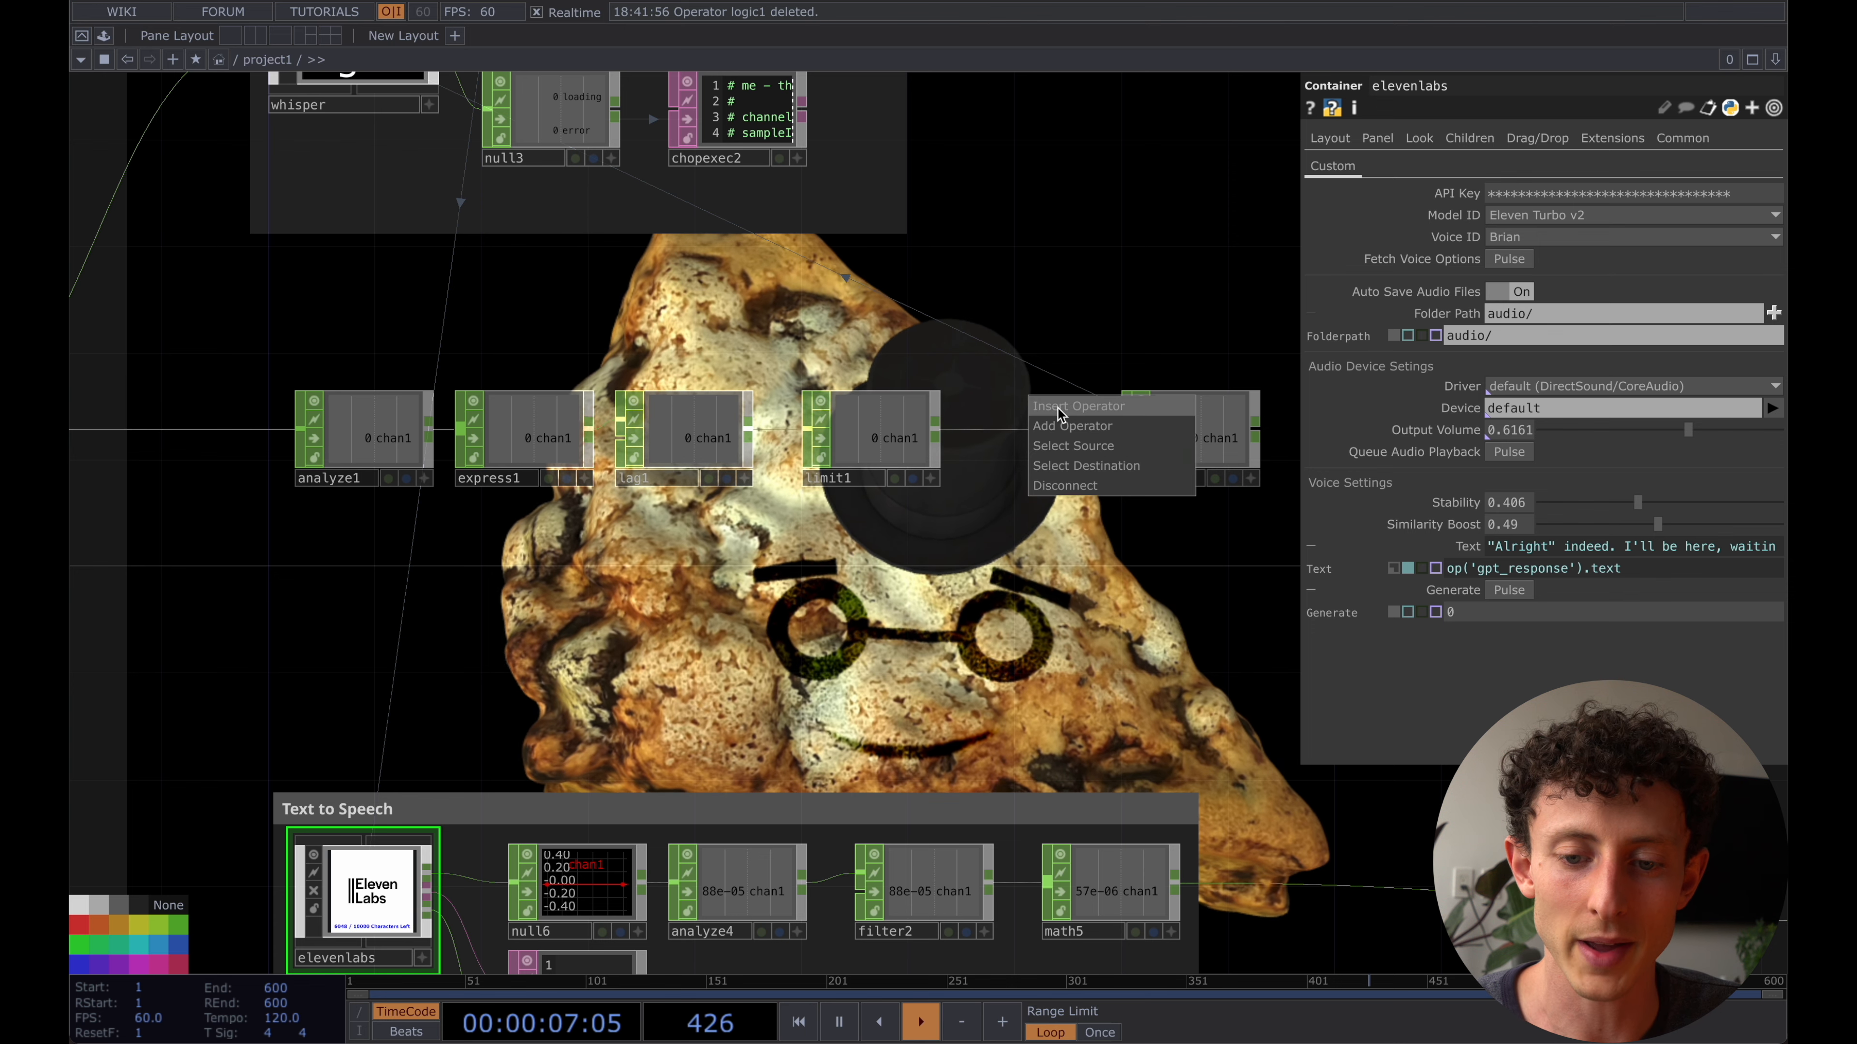
left_click(1059, 408)
type("log")
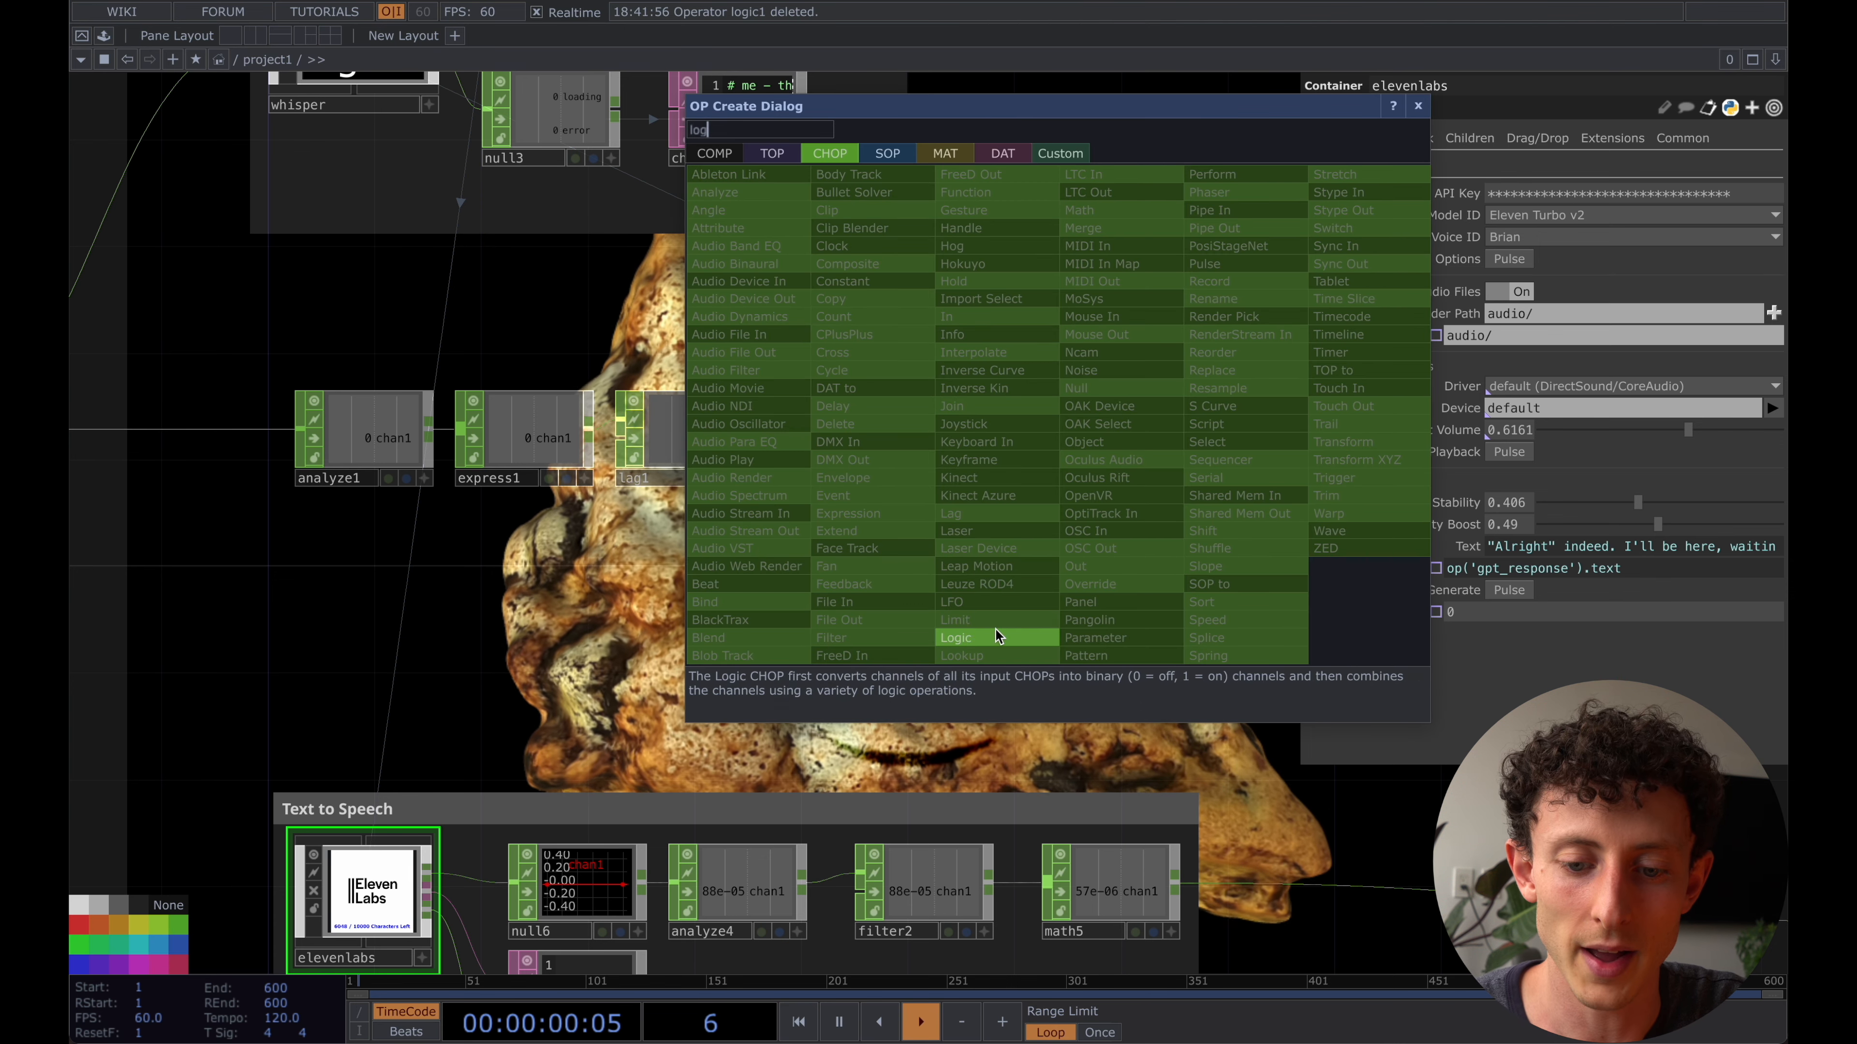
left_click(997, 637)
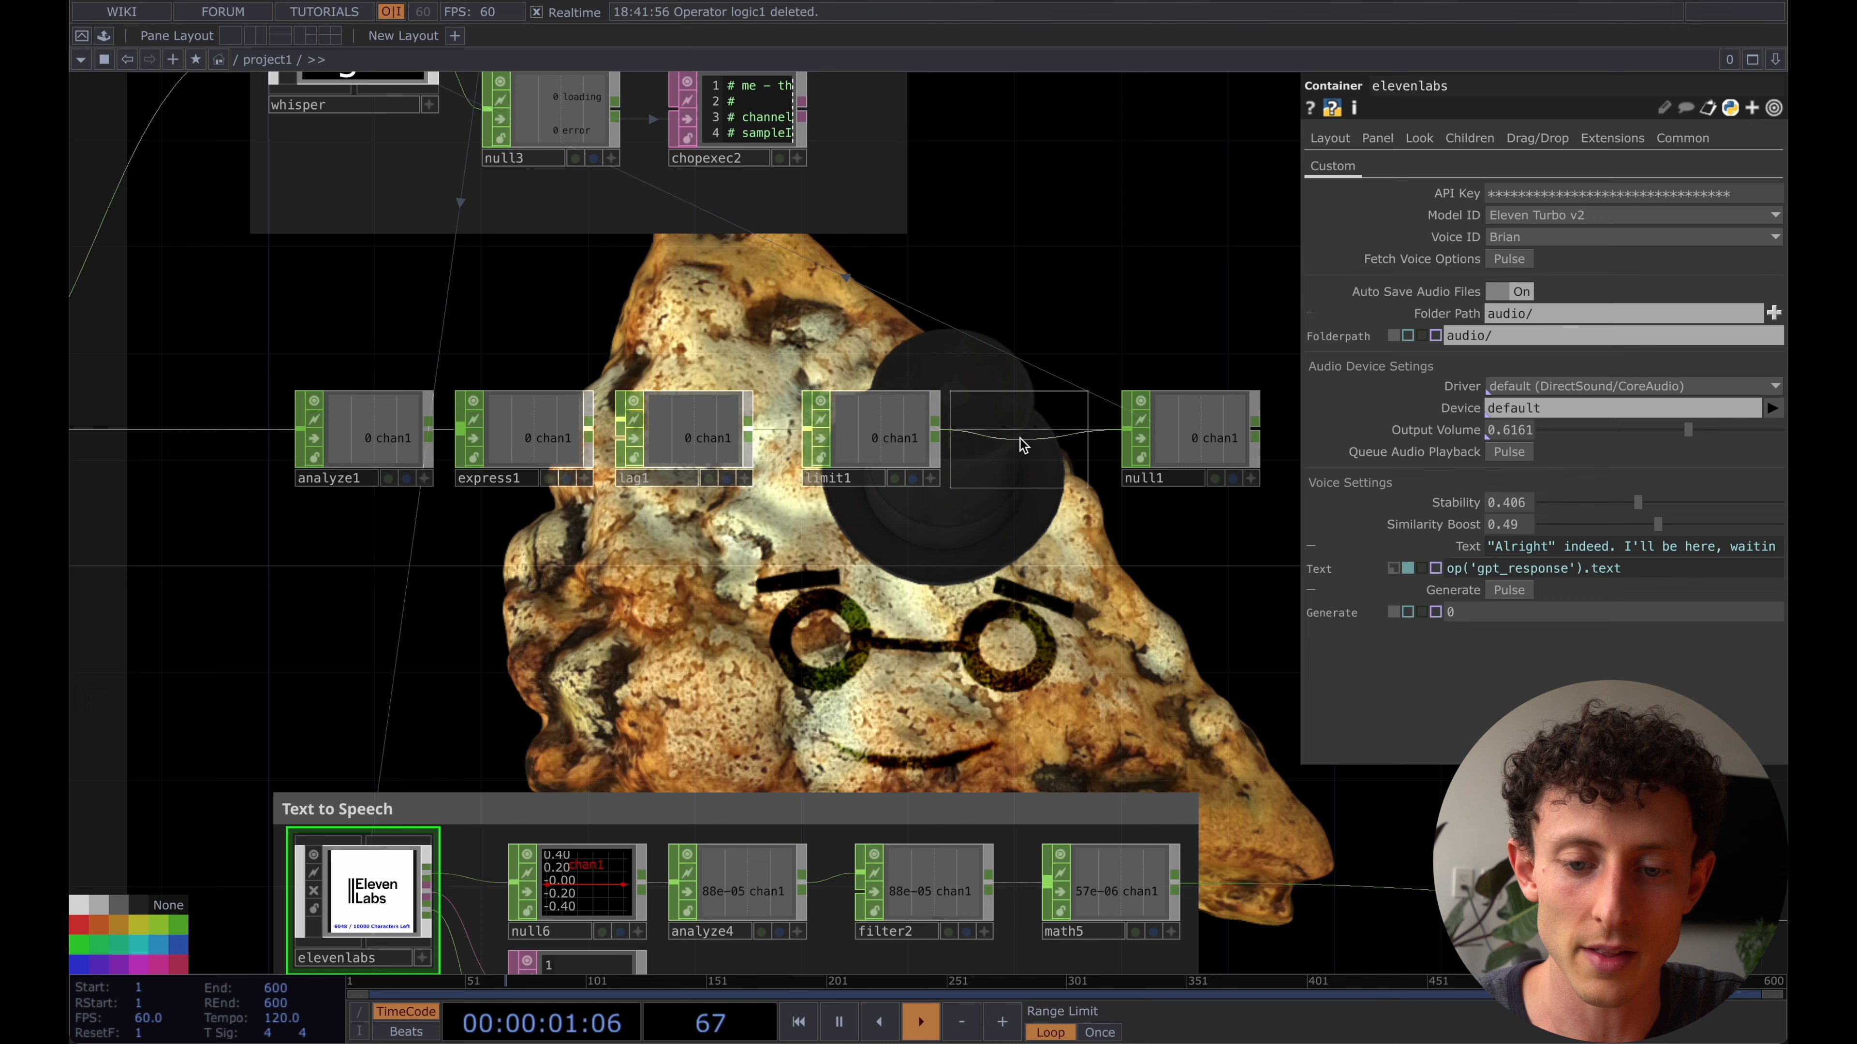
left_click(1023, 441)
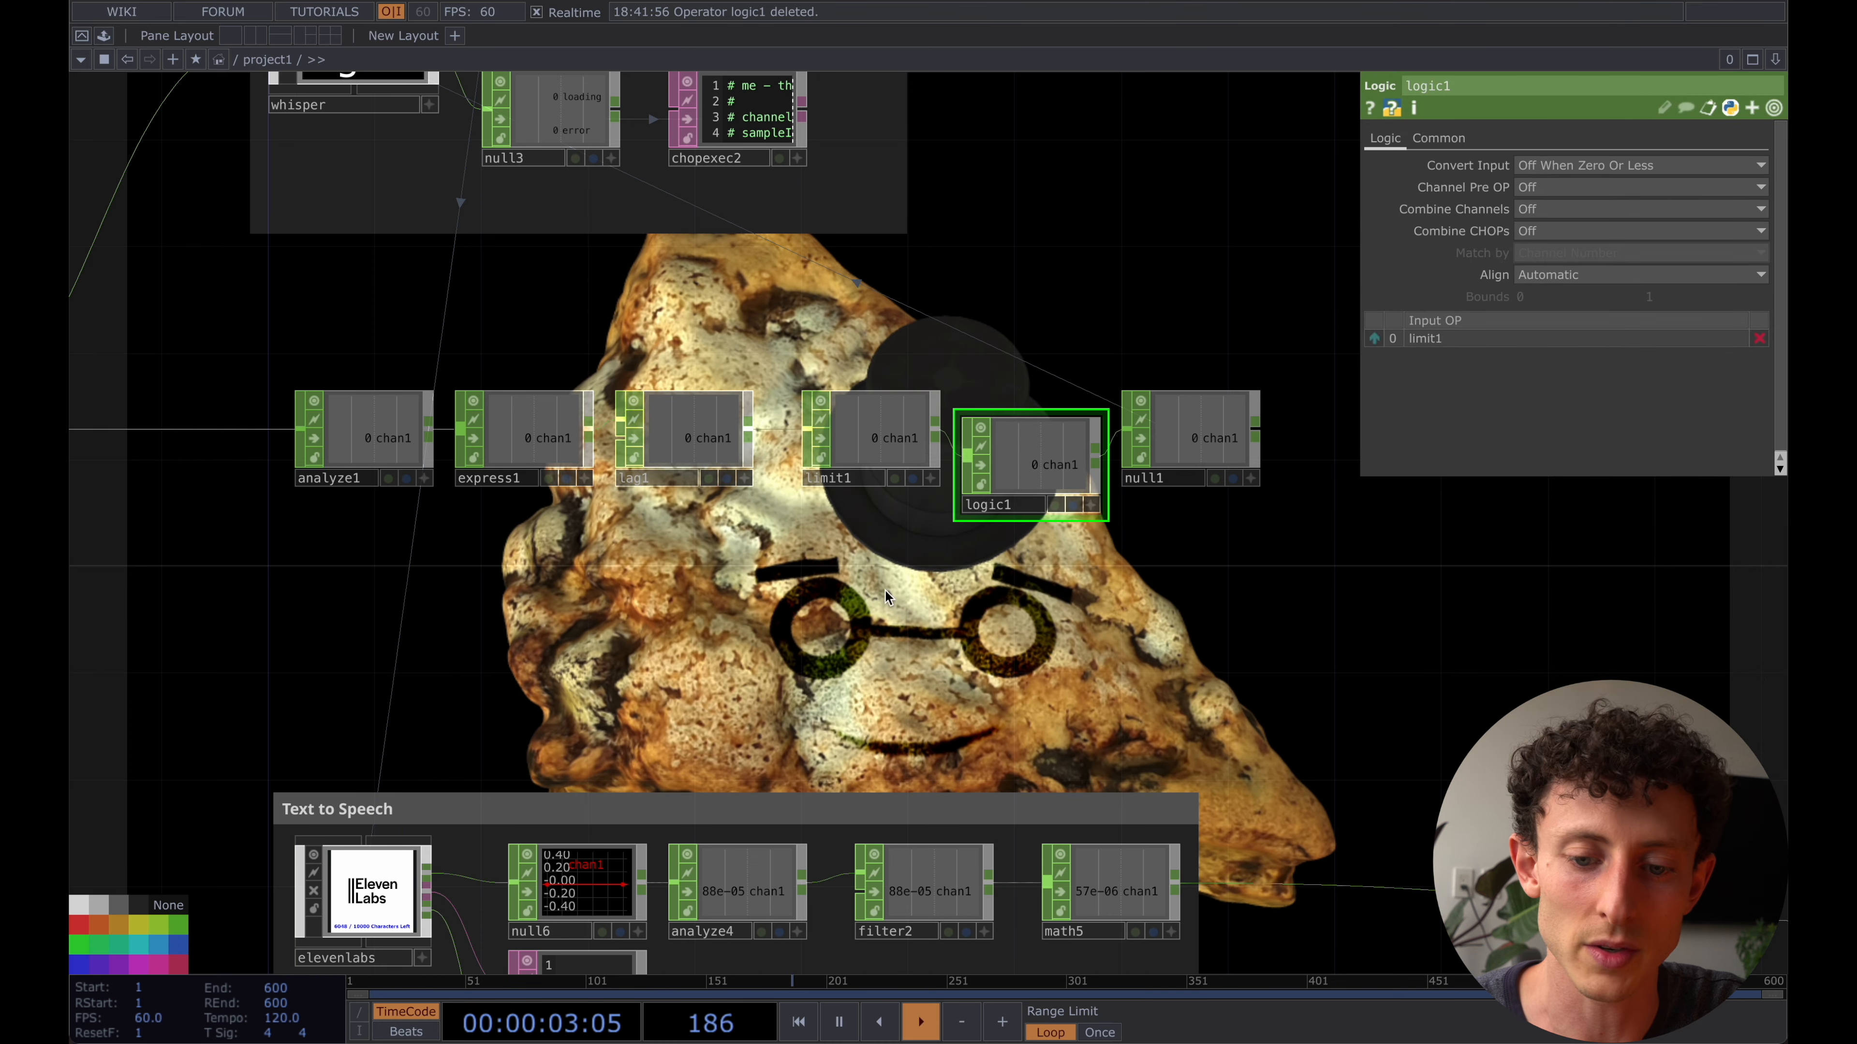
- Create a Constant CHOP below limit1 and connect it as the second input of logic1
key("Tab")
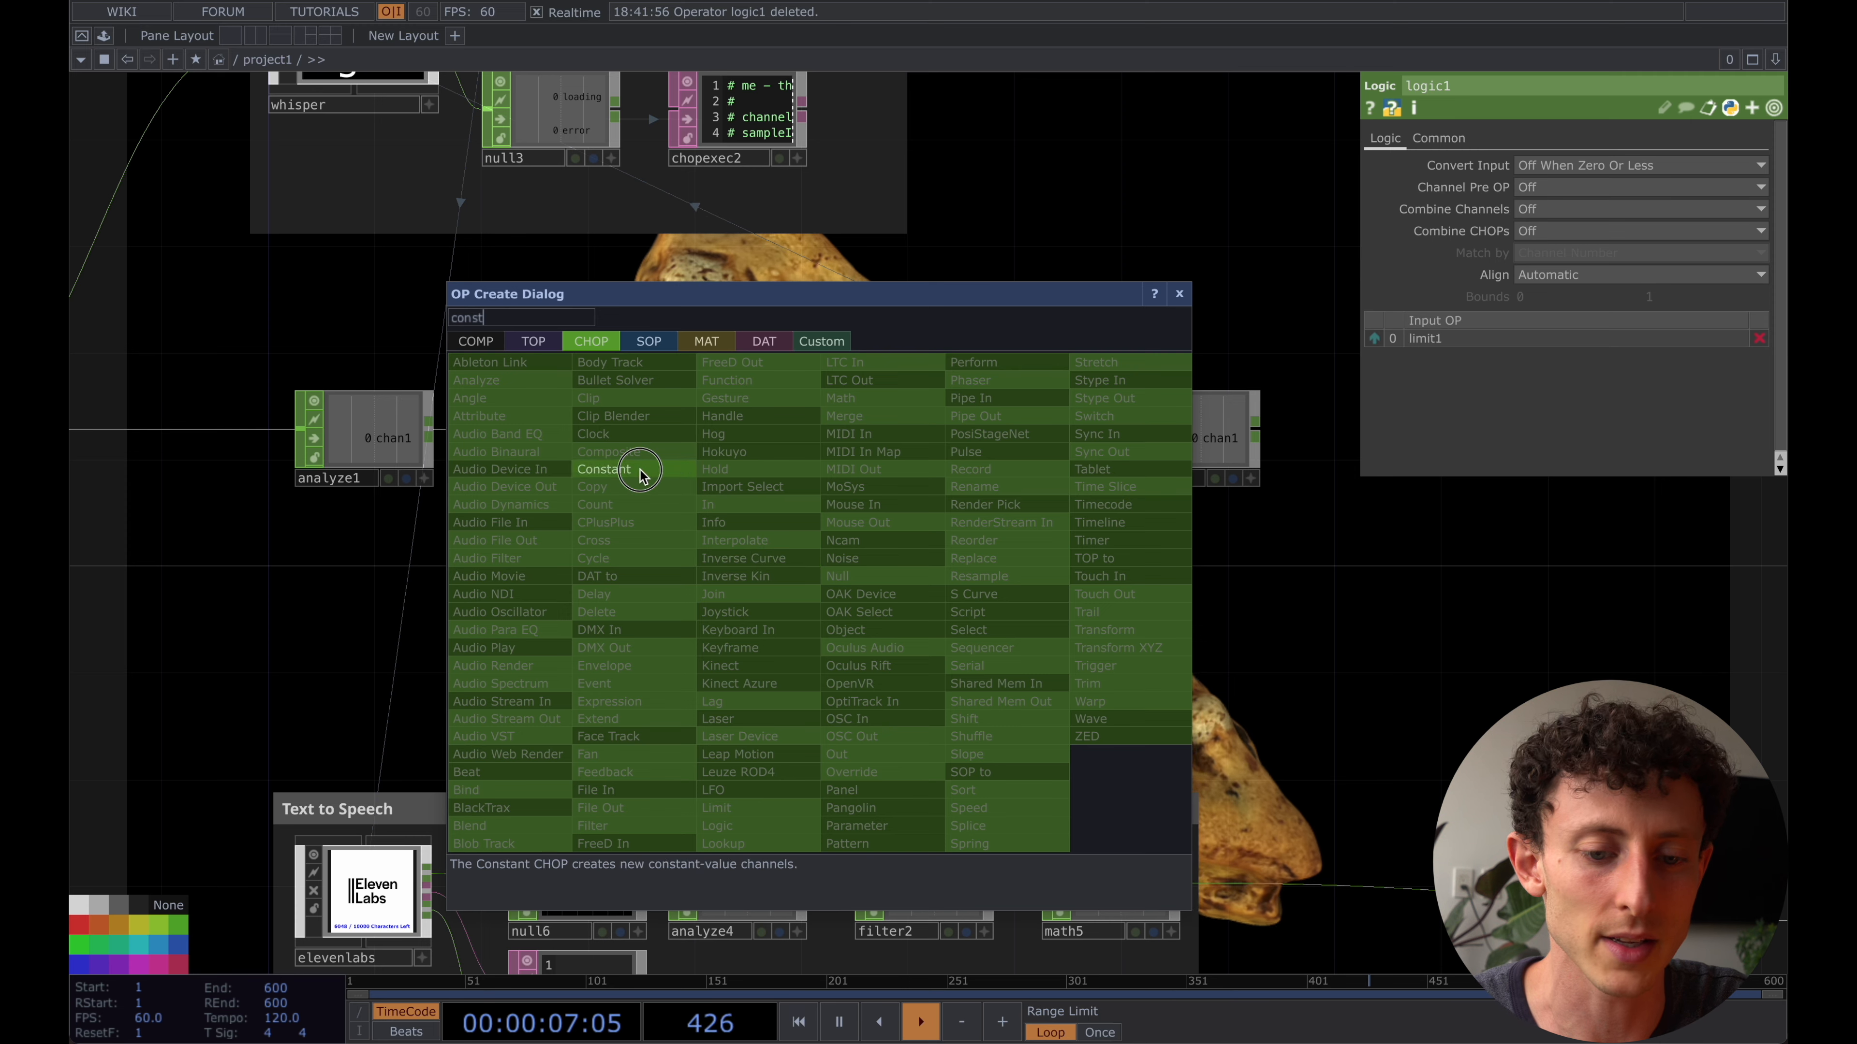
left_click(604, 470)
left_click(847, 582)
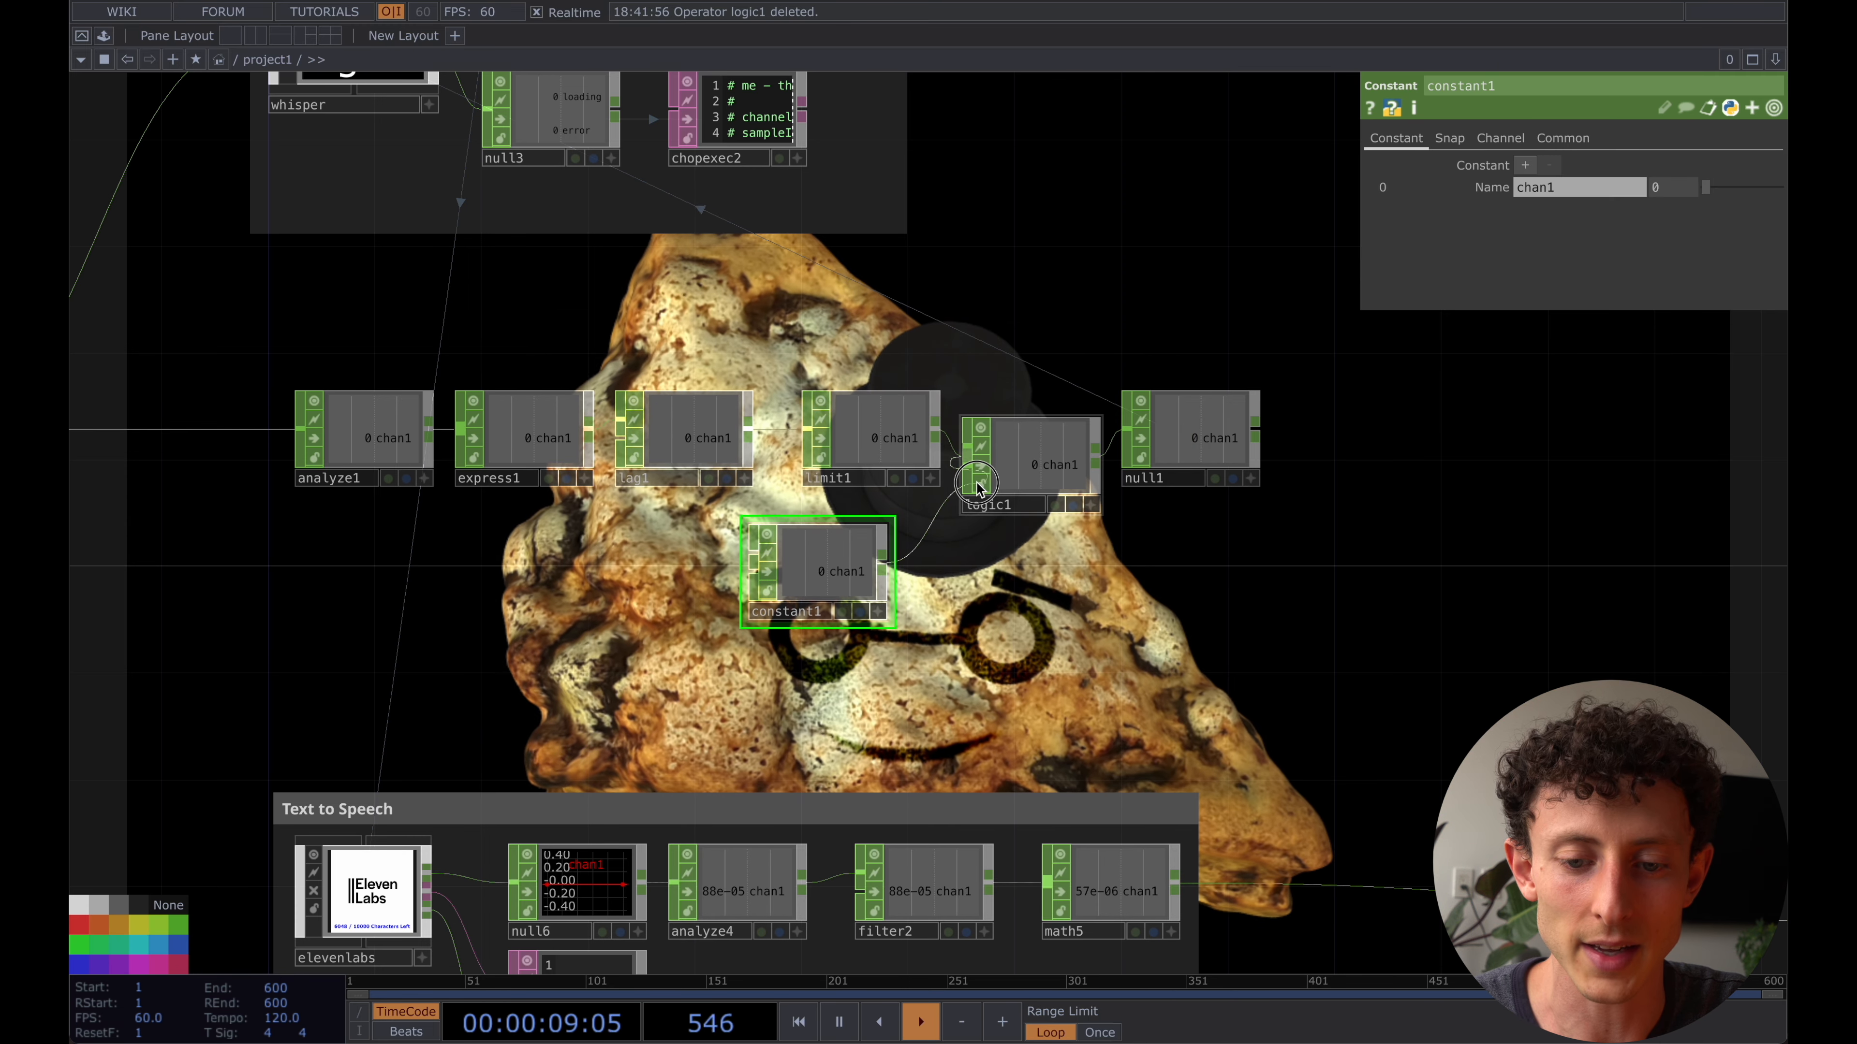
- Set logic1's Combine CHOPs to And
left_click(1020, 468)
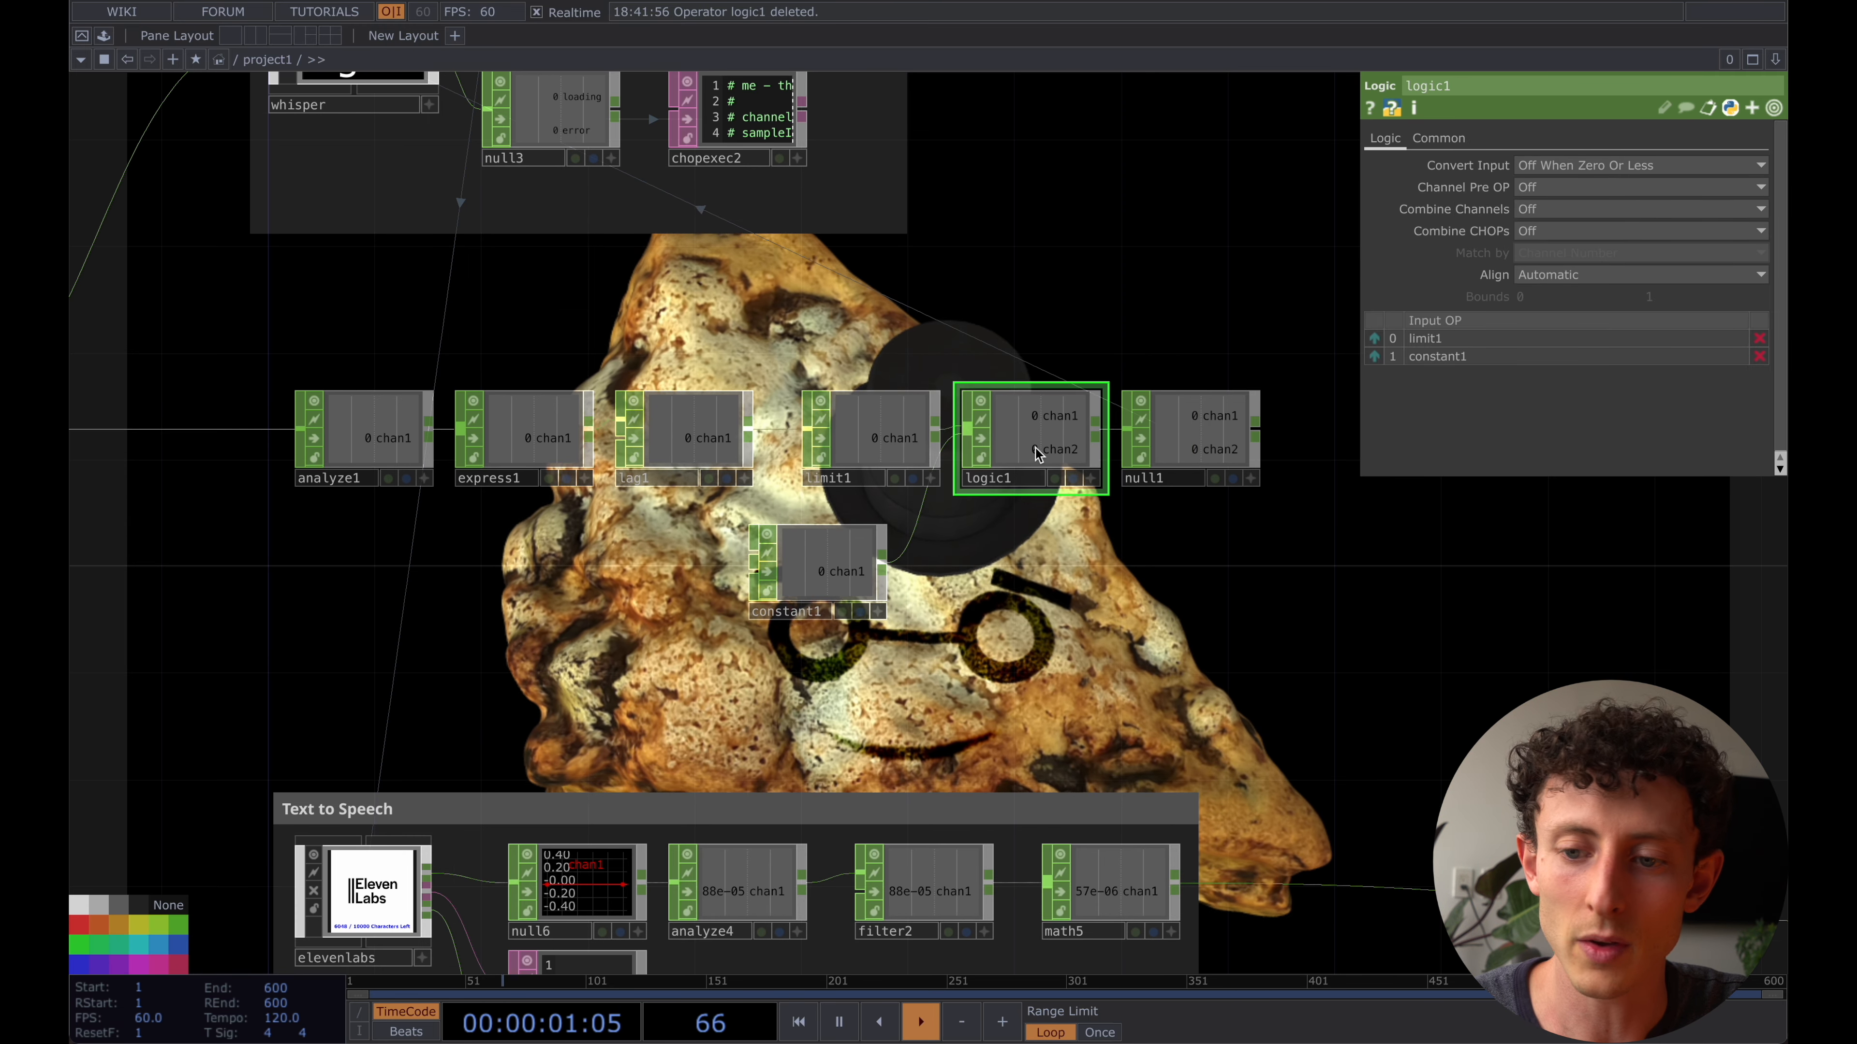
left_click(1552, 232)
left_click(1548, 274)
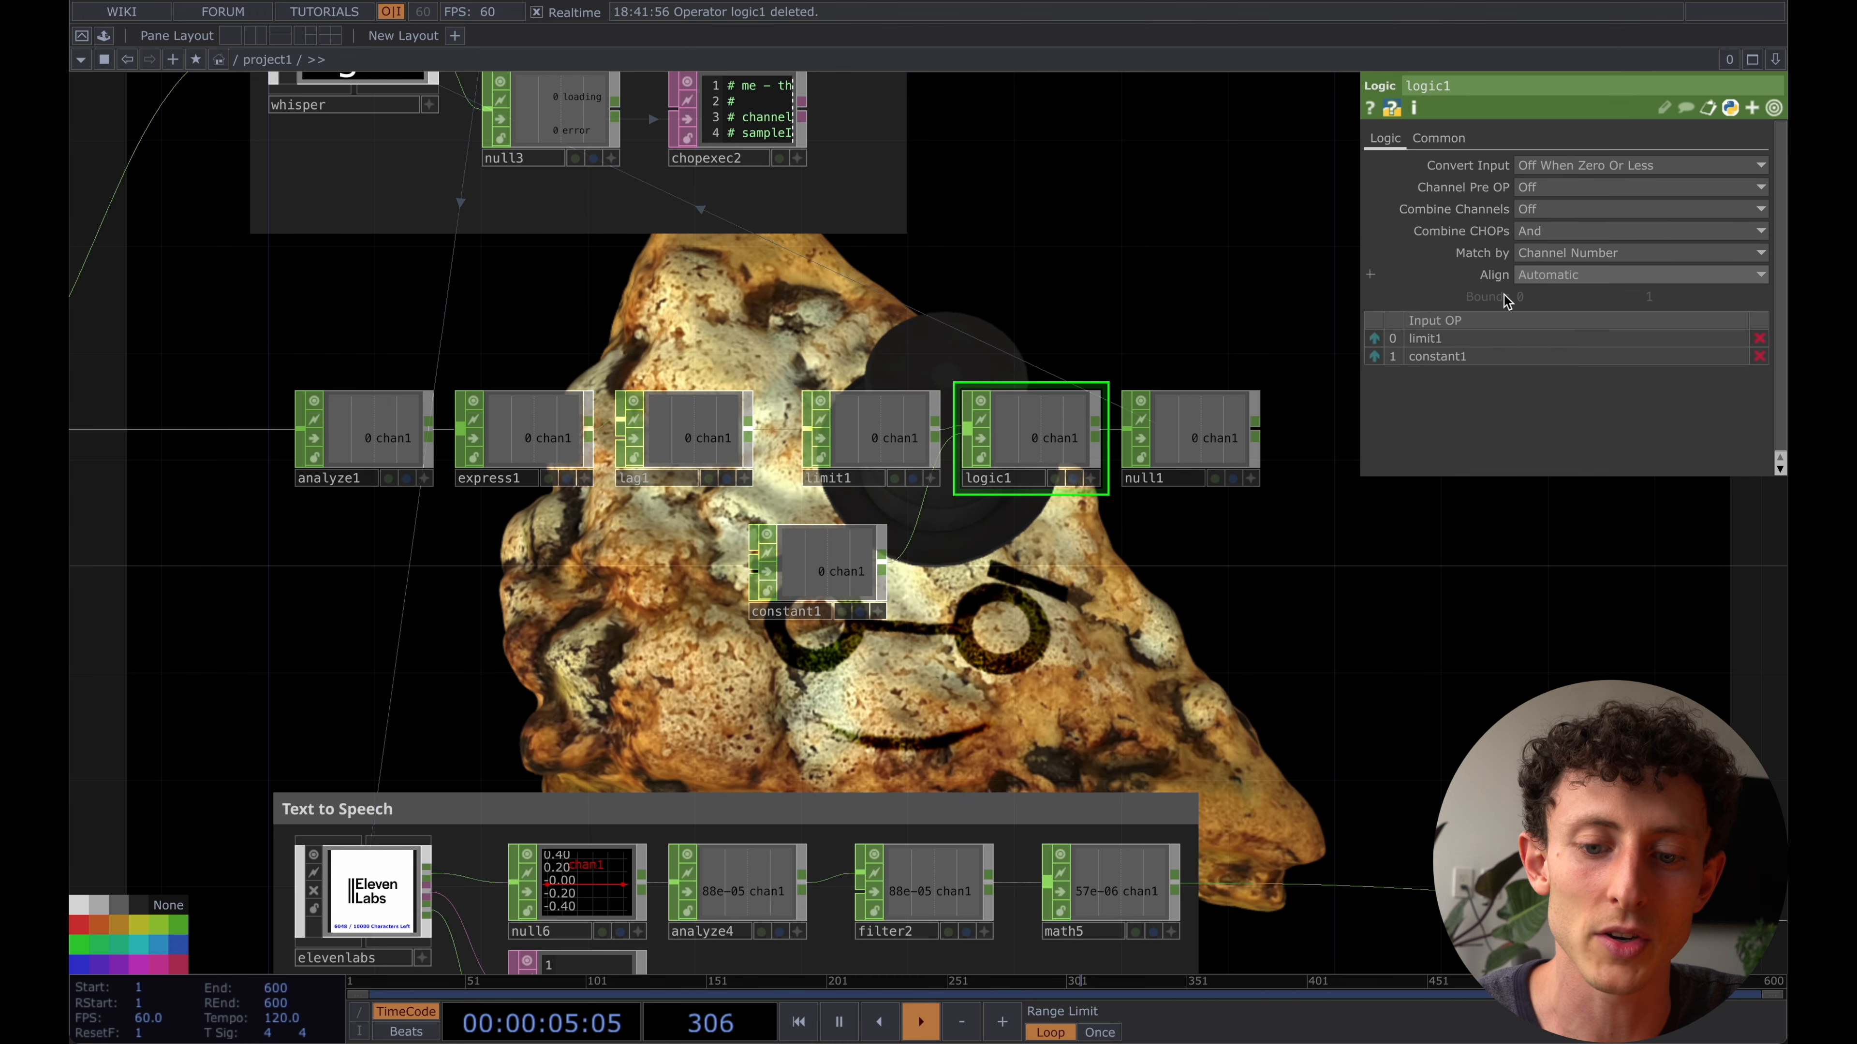
- Line up constant1 beneath limit1 and set its chan1 value to 1
left_click_drag(1131, 591, 1164, 591)
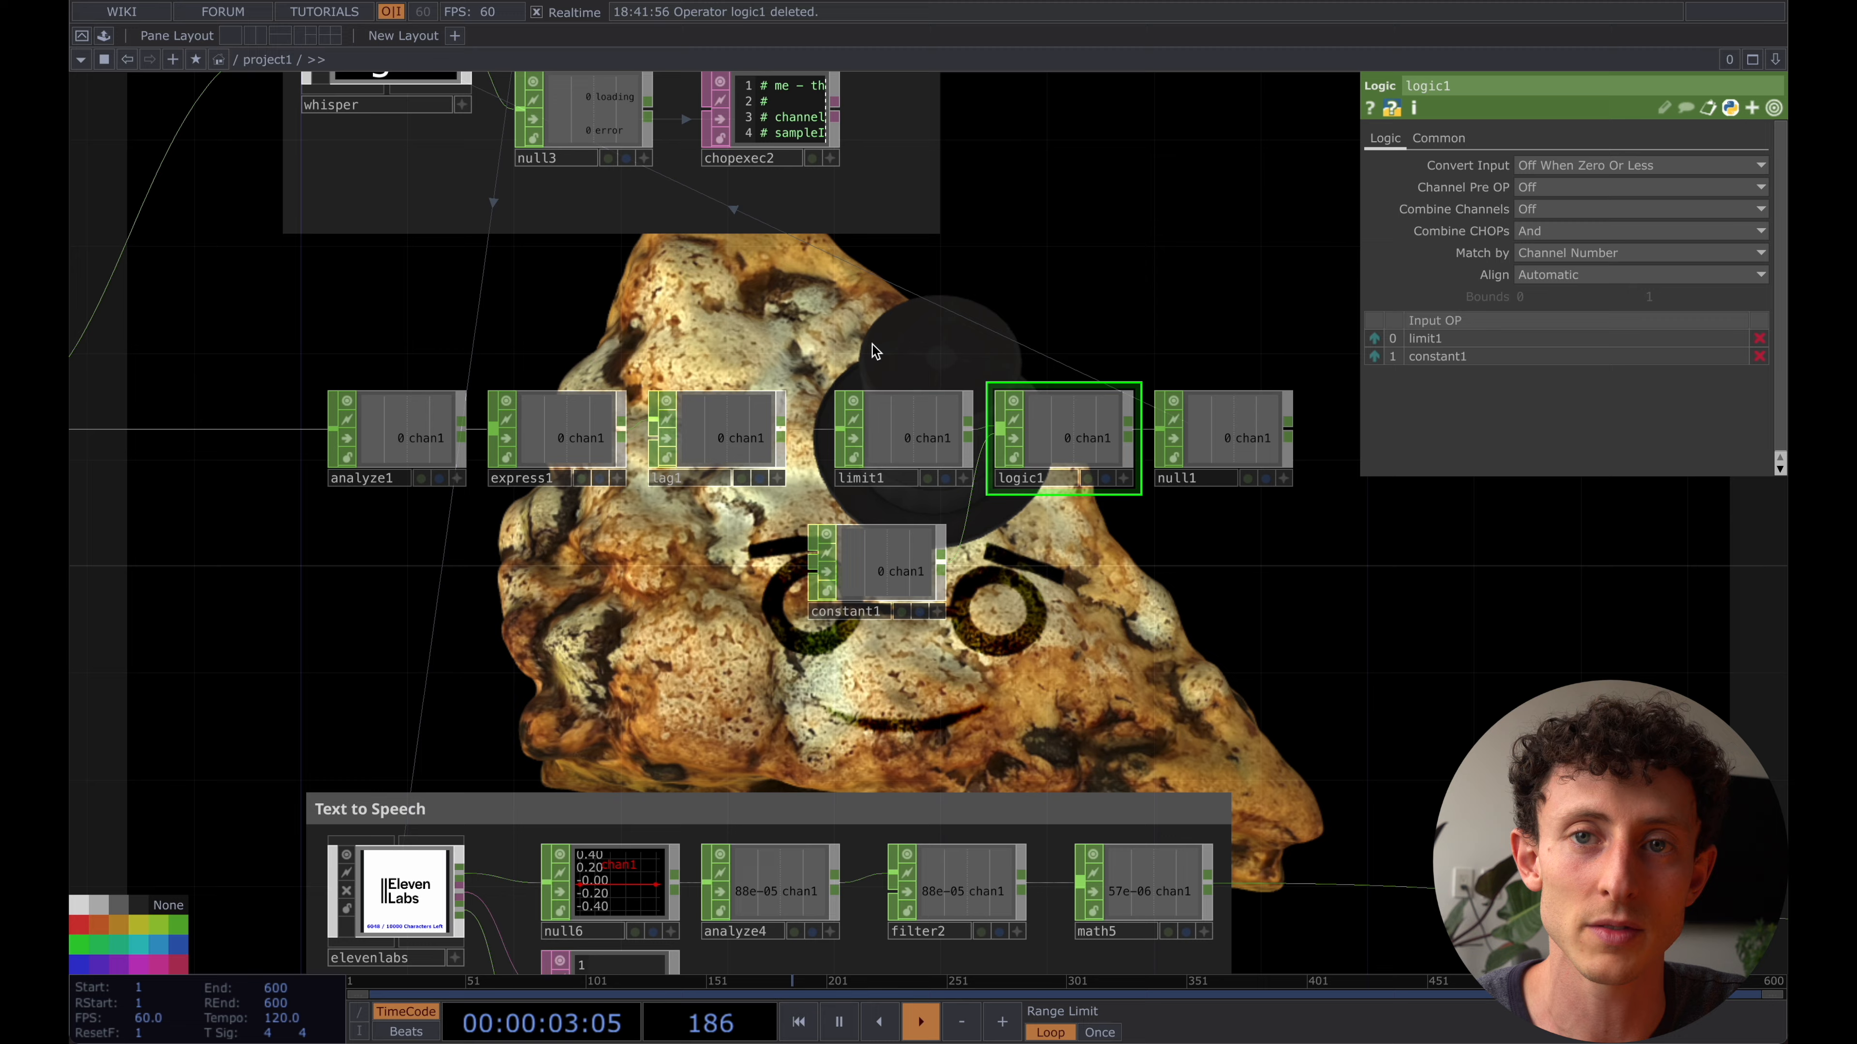
left_click_drag(875, 351, 818, 316)
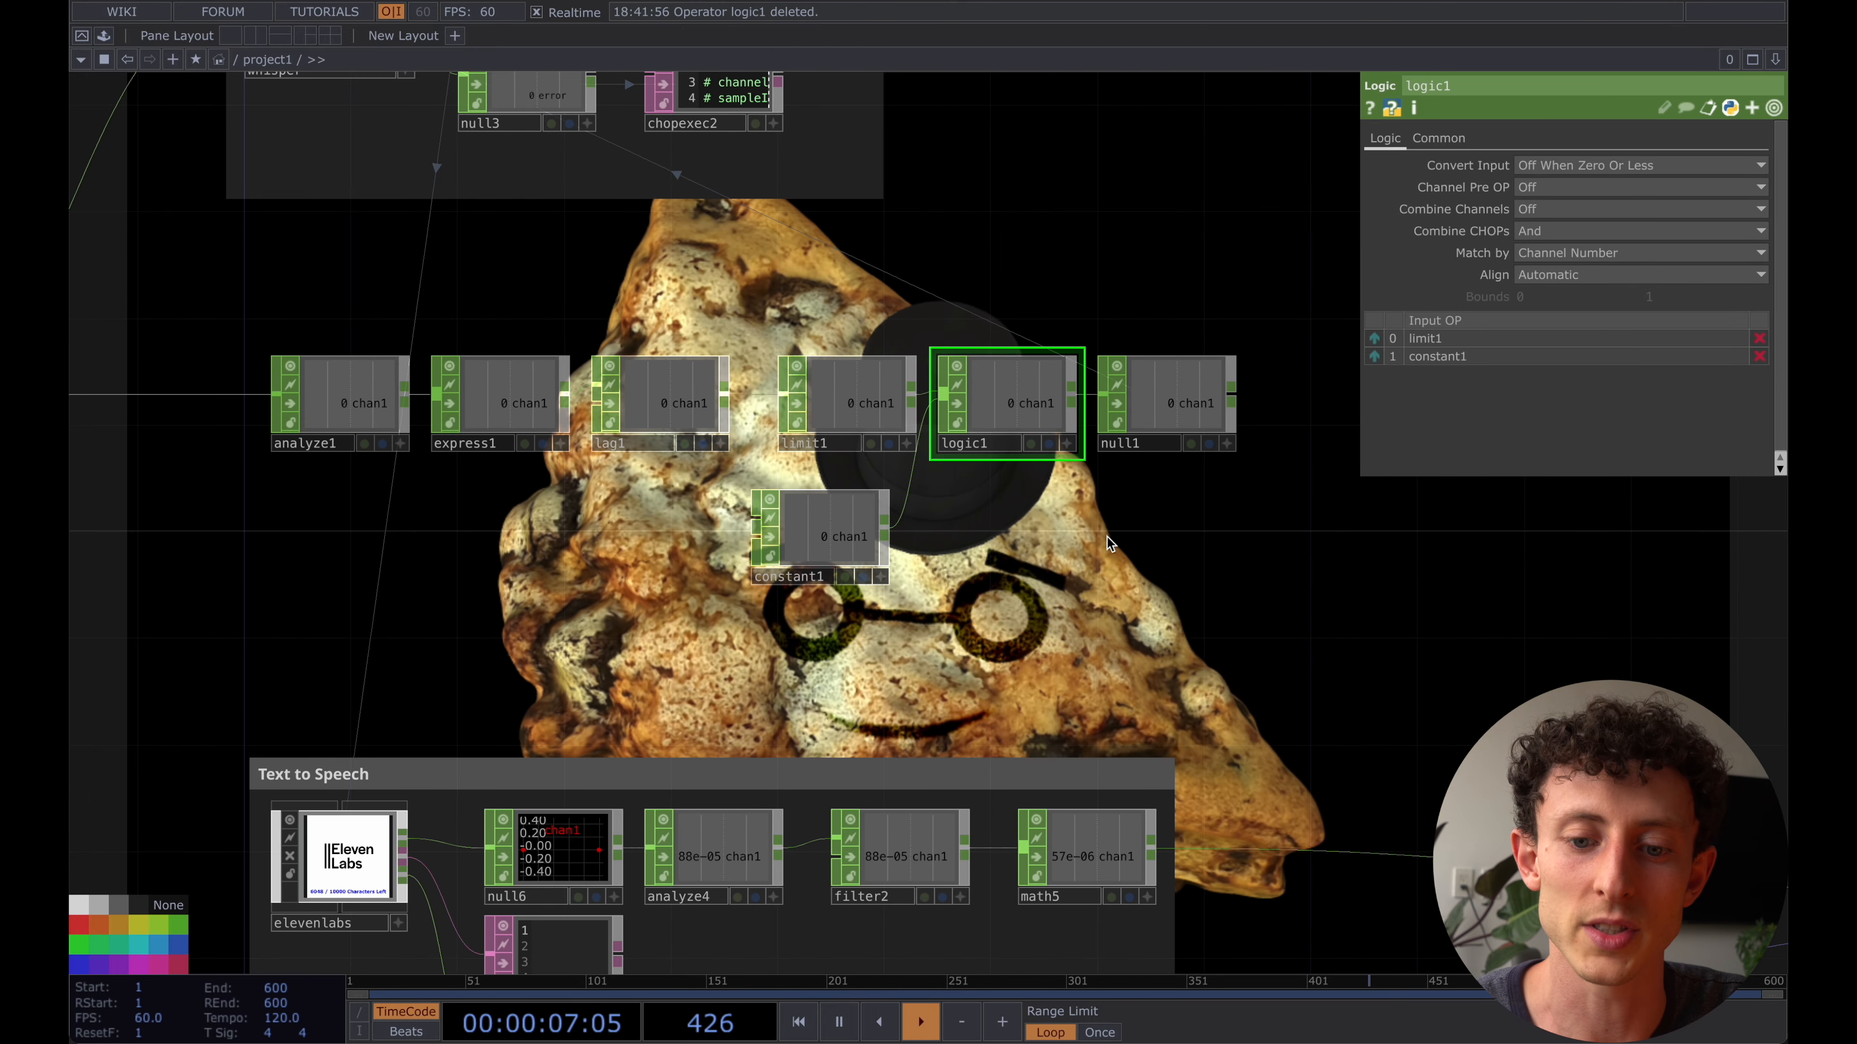
left_click(833, 554)
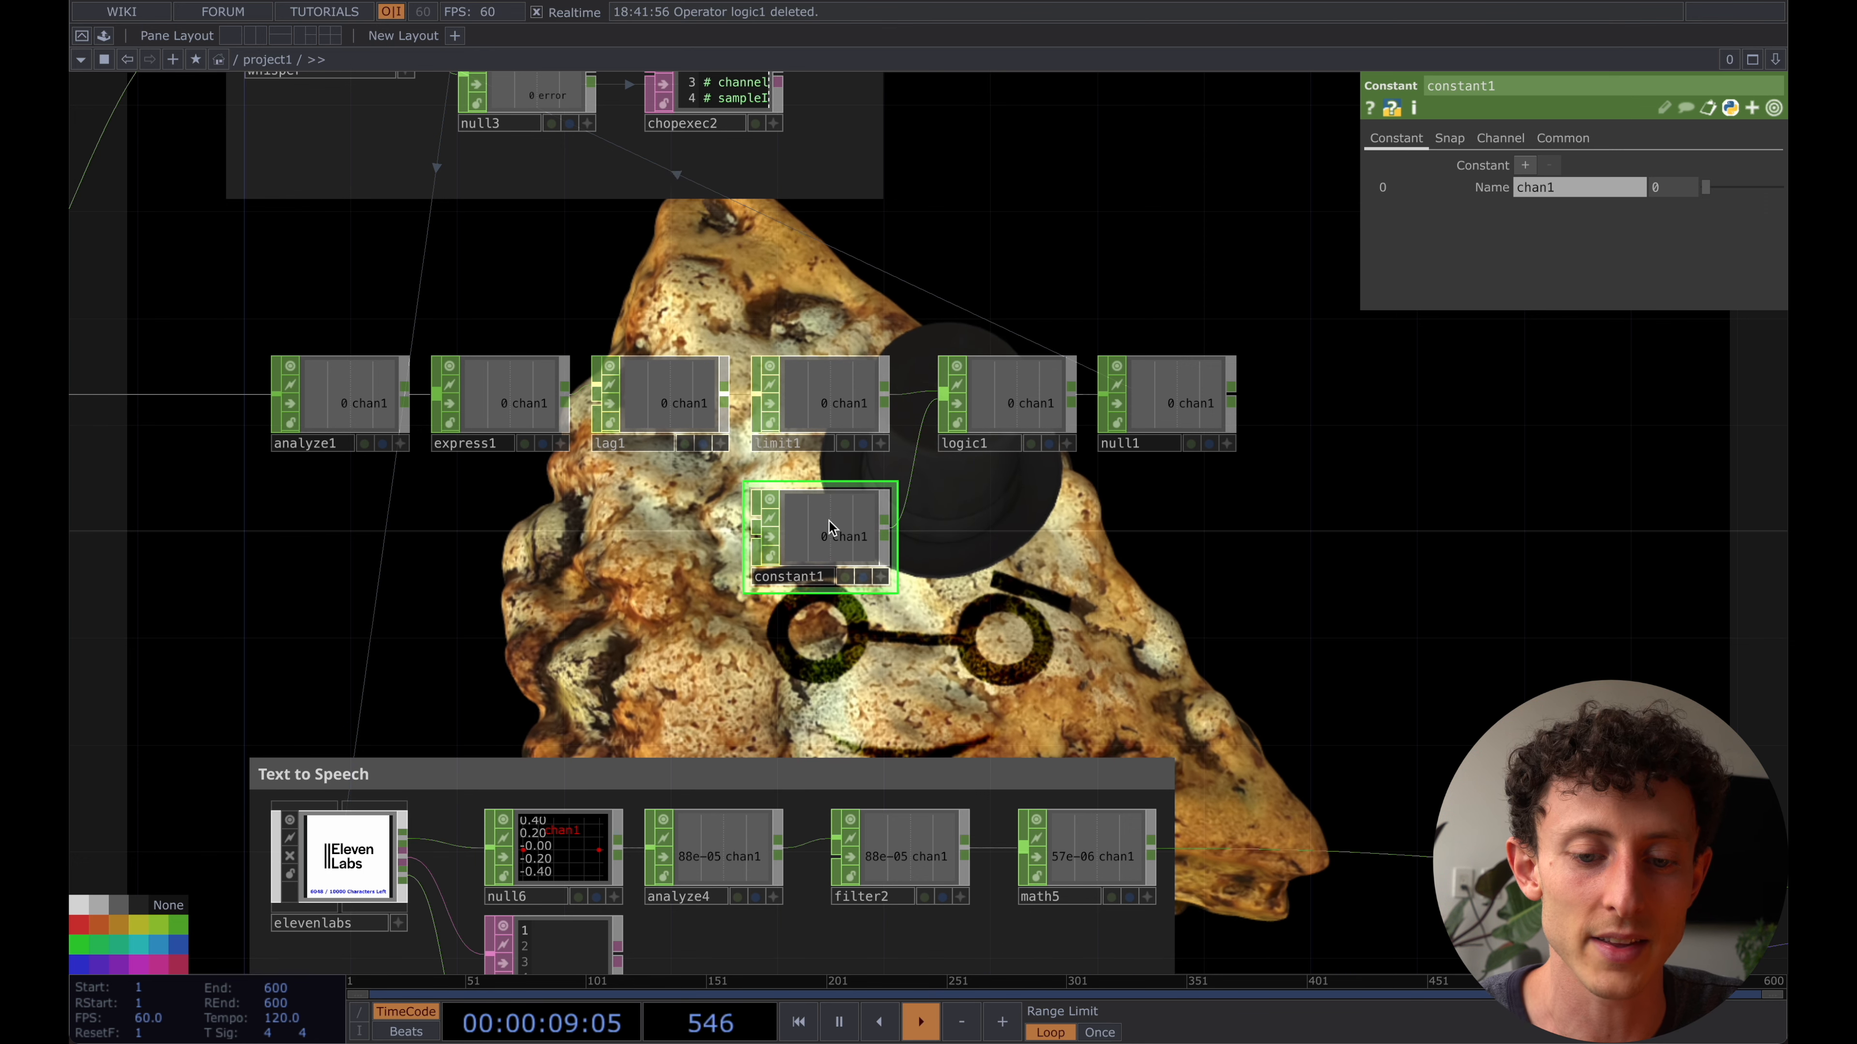
left_click(1704, 192)
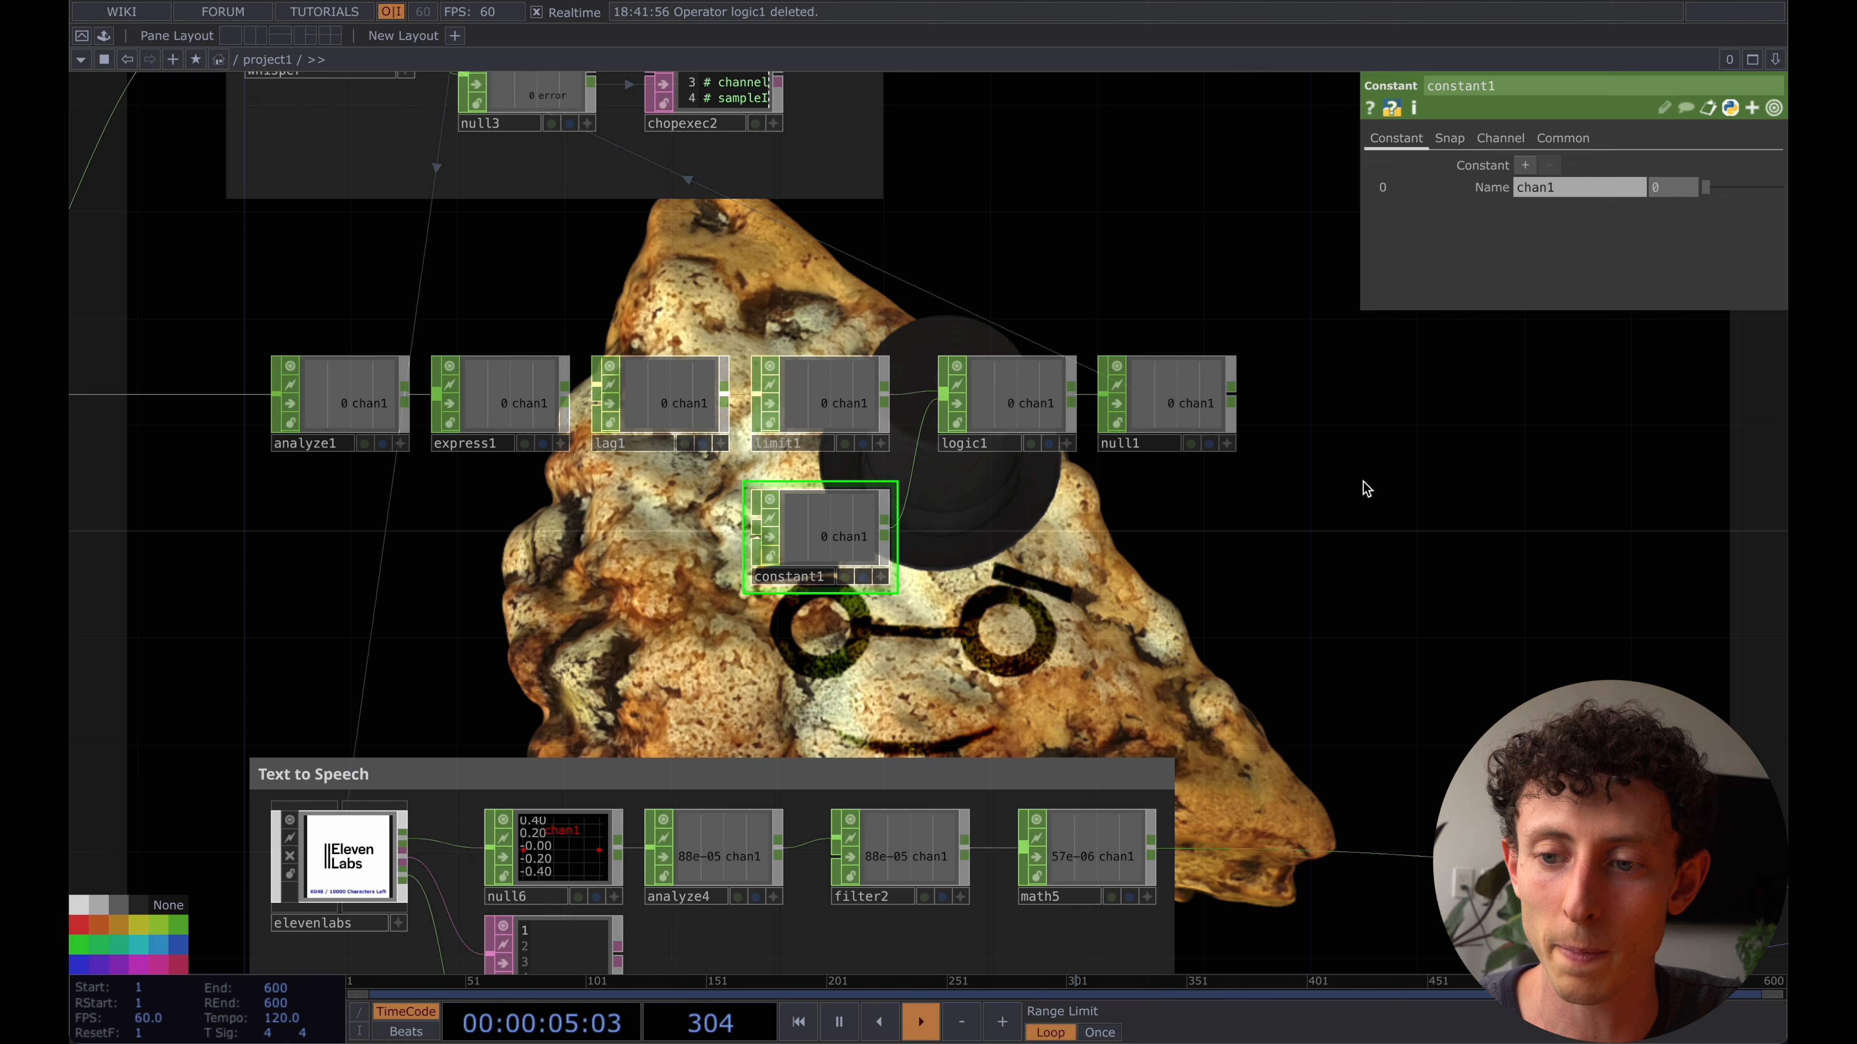
left_click(288, 837)
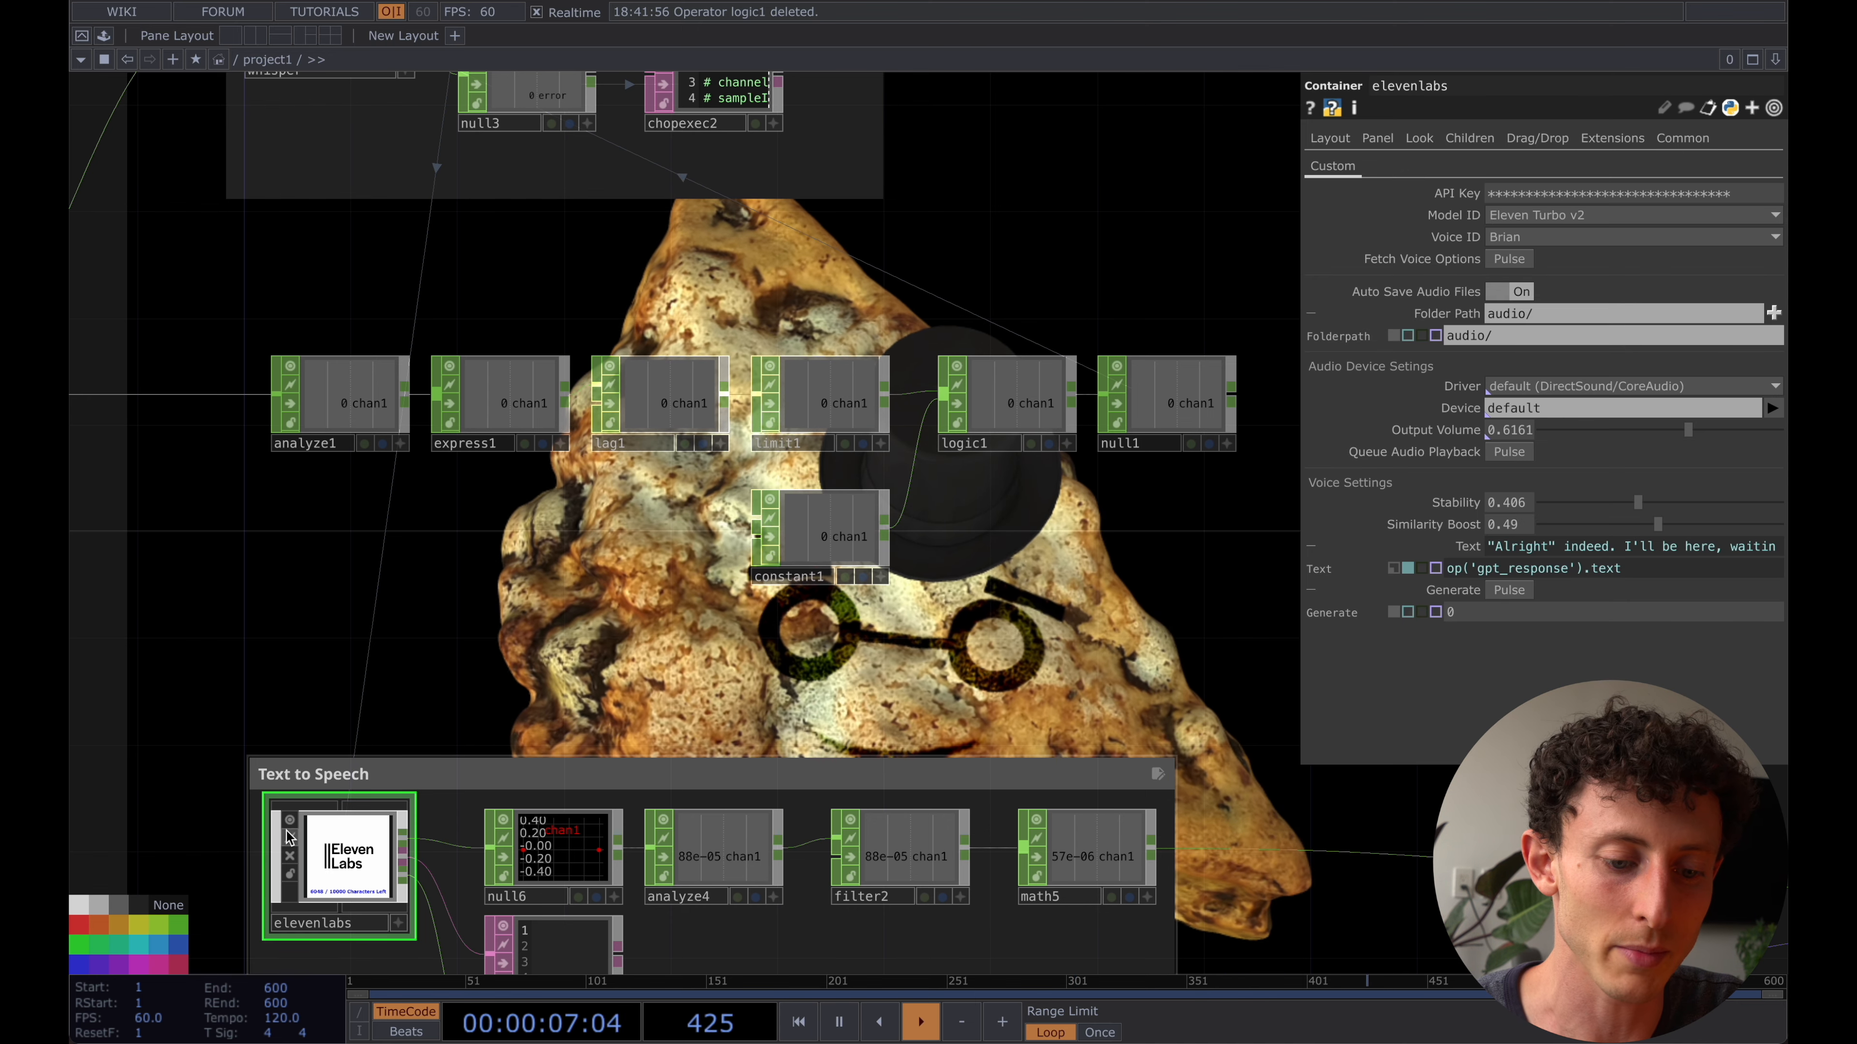
left_click(837, 533)
left_click_drag(1705, 188, 1785, 193)
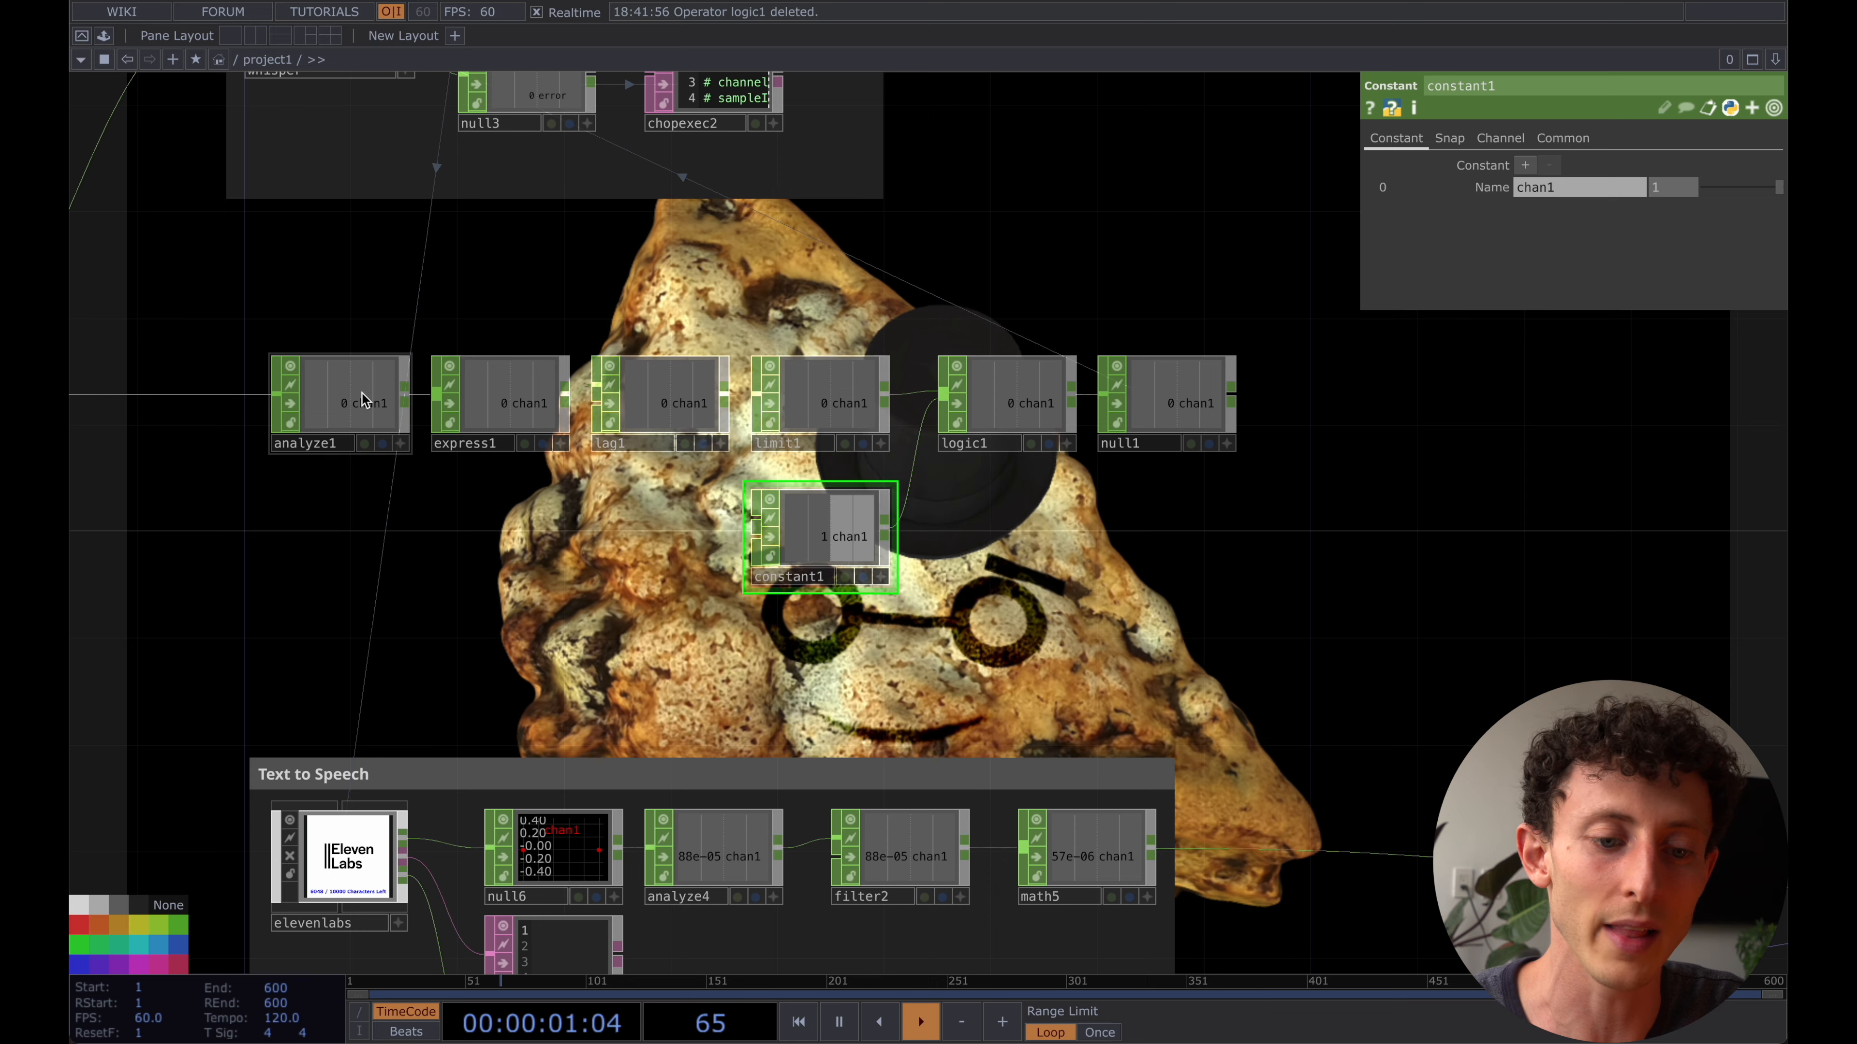
- Reactivate the microphone input audiodevin2 to test the signal through logic1
left_click_drag(720, 288, 857, 286)
scroll(857, 287, "down", 2)
left_click(133, 374)
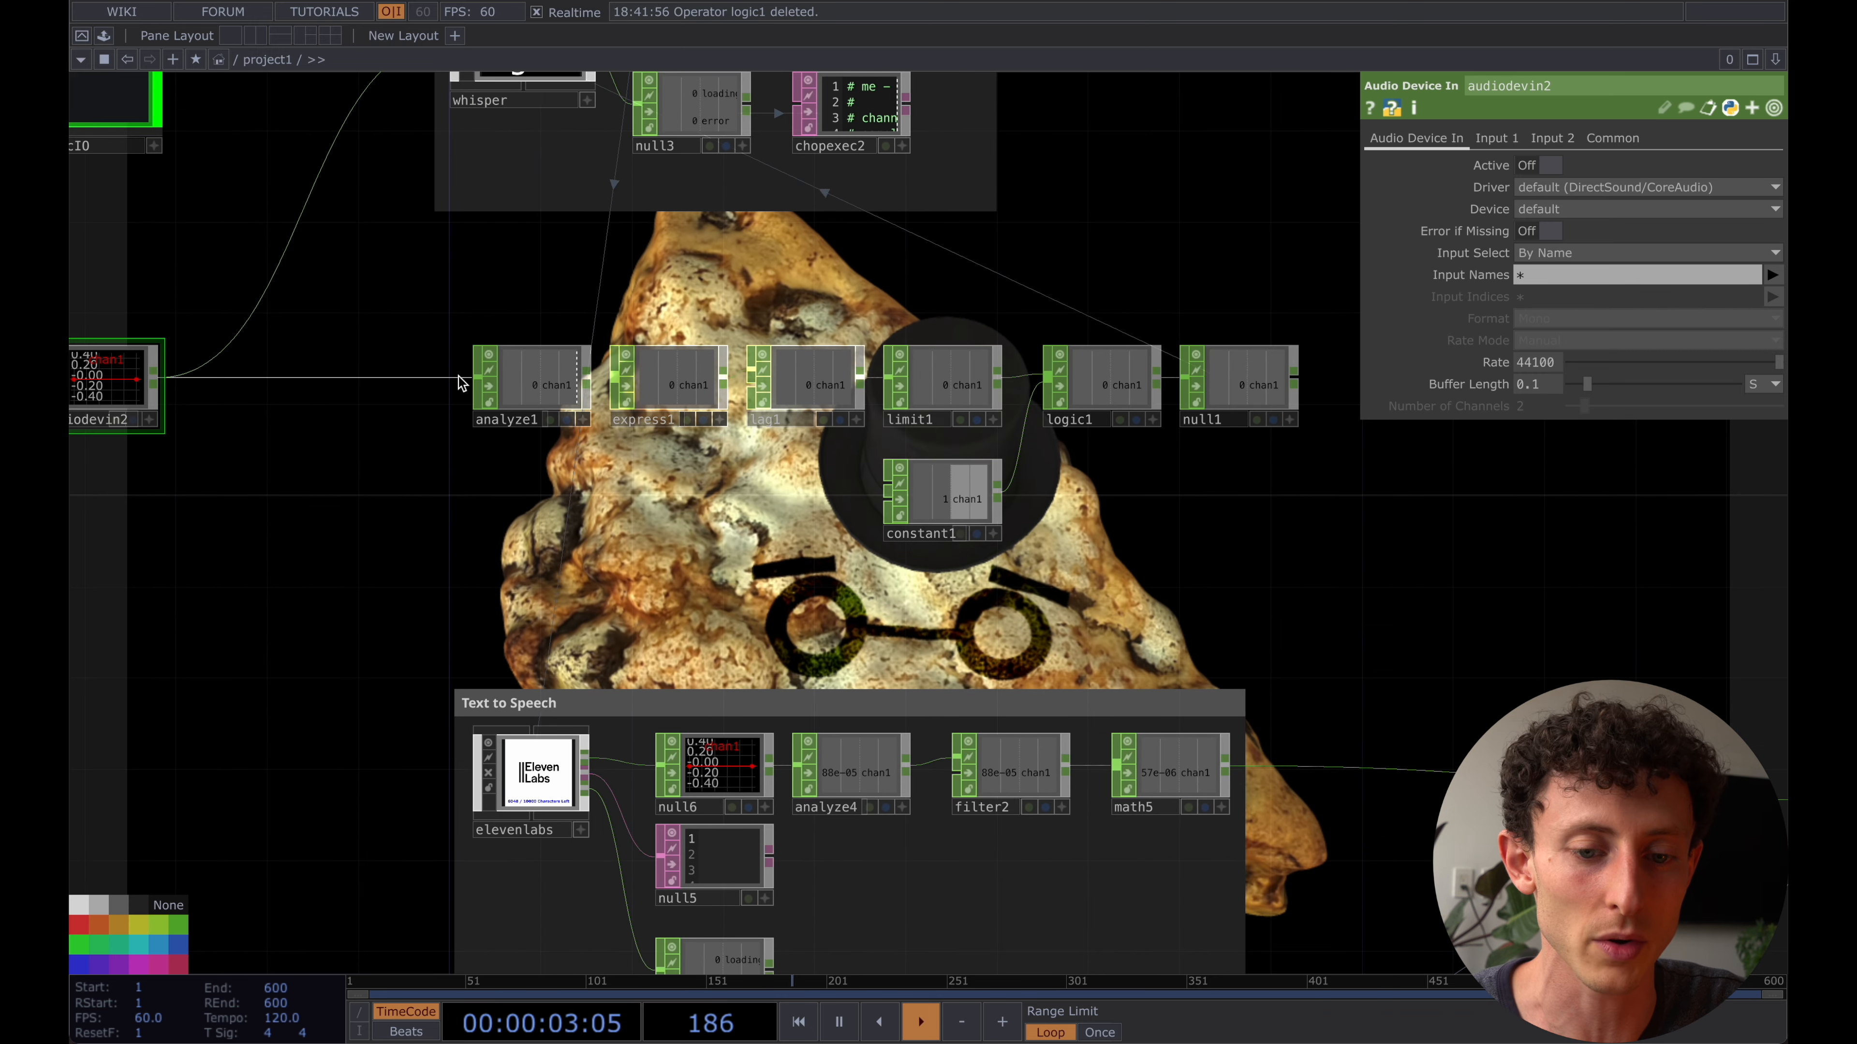
left_click(1547, 165)
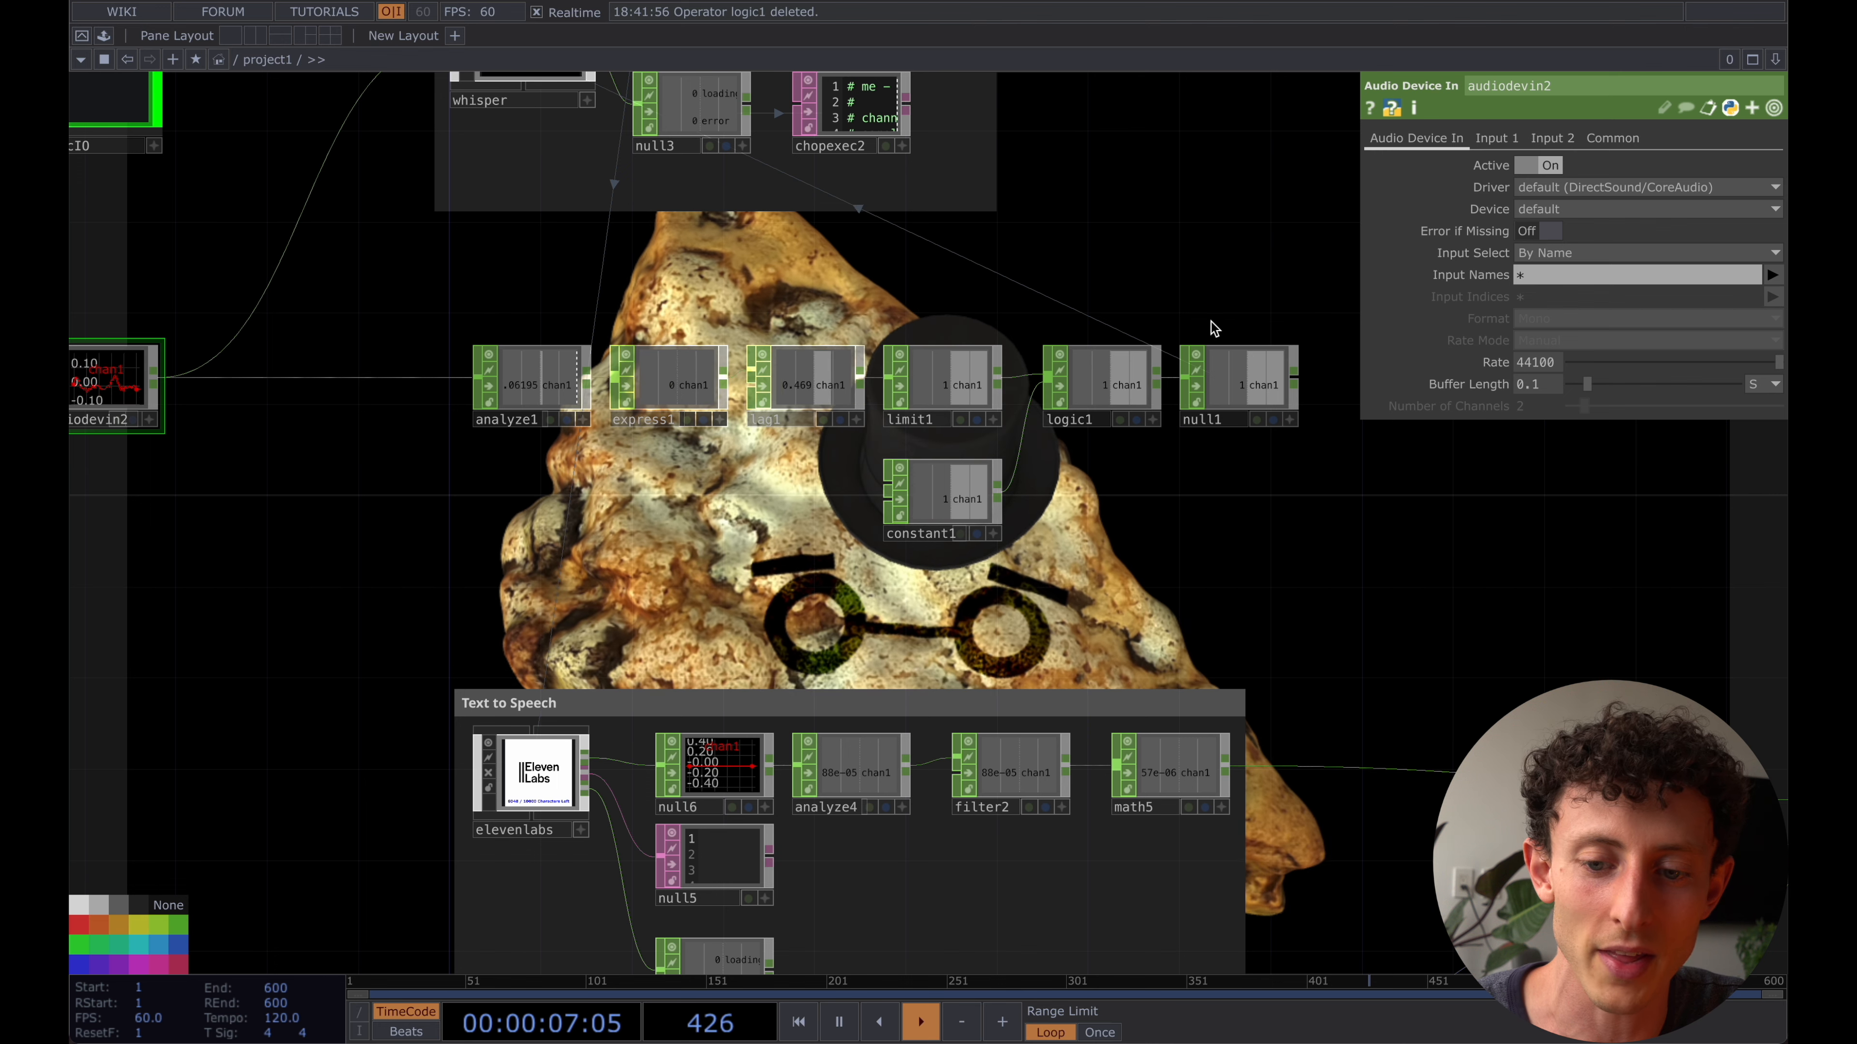
- Set constant1's chan1 value to 0 to test how it blocks the microphone signal at logic1
left_click(1232, 370)
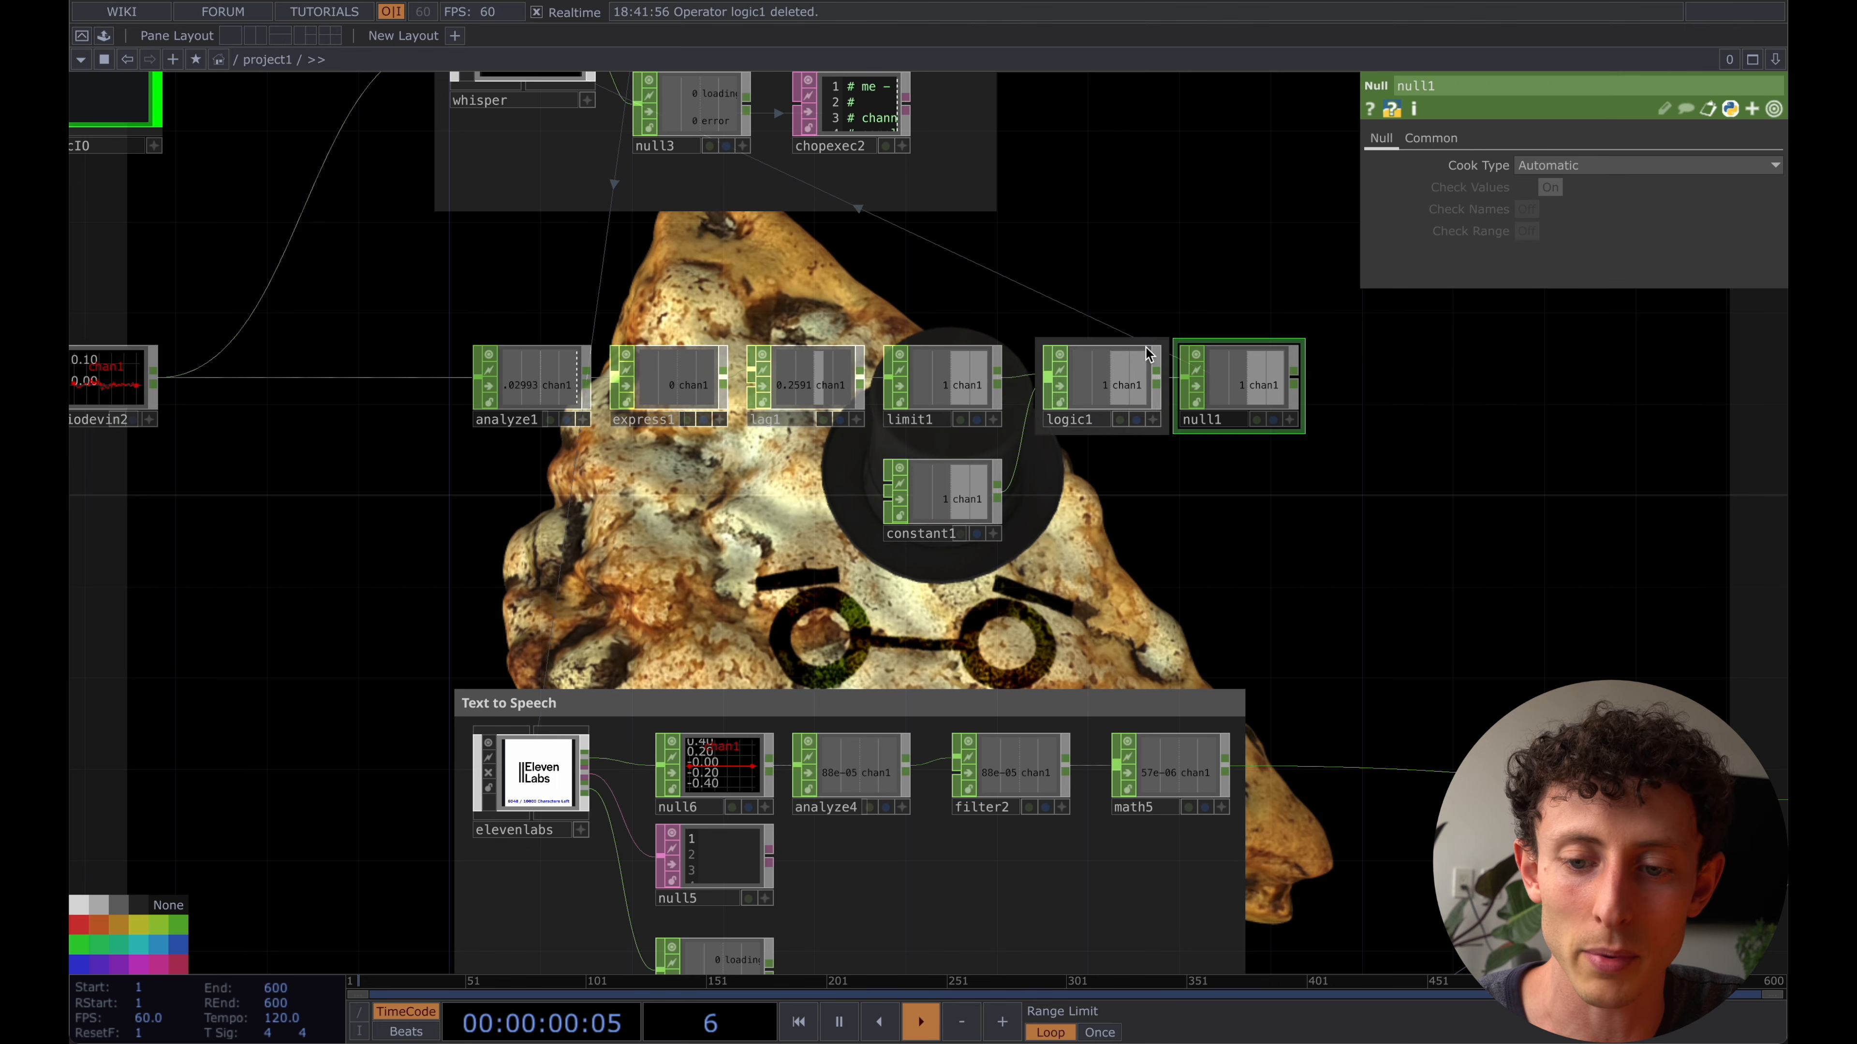
left_click(939, 514)
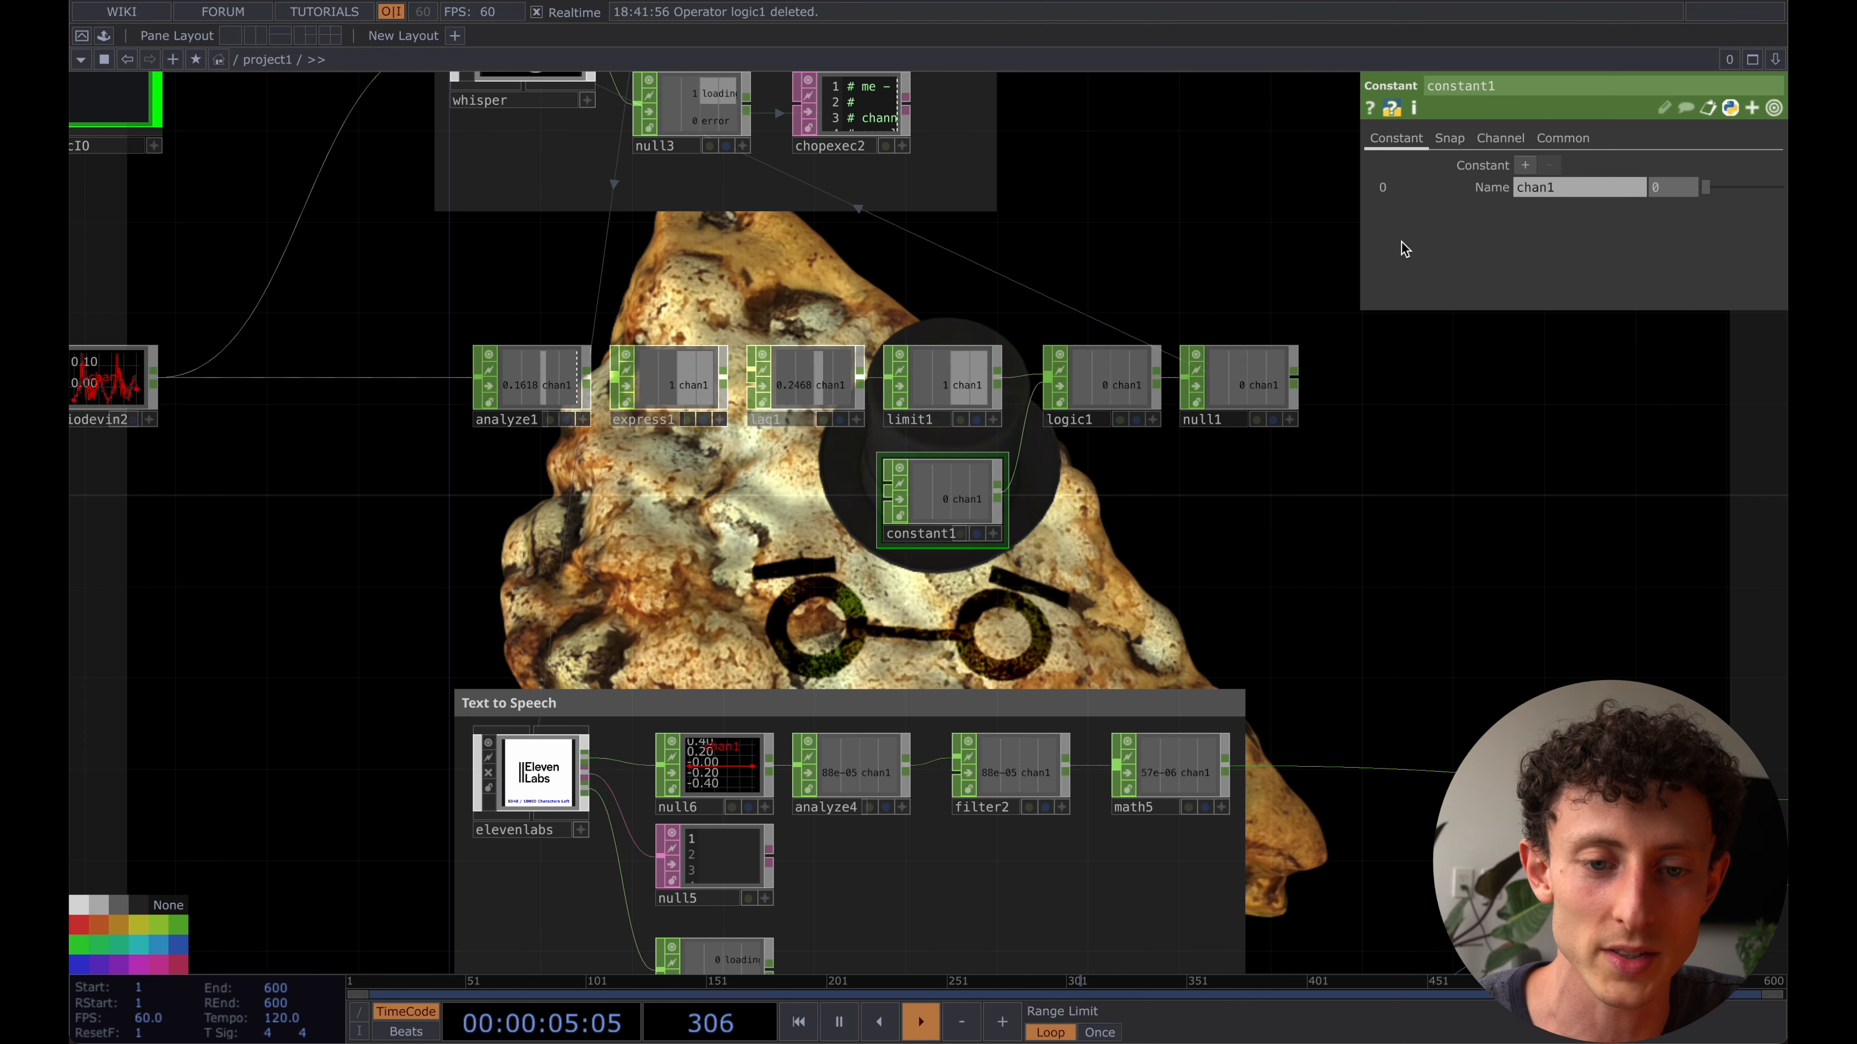
left_click_drag(1174, 191, 1173, 235)
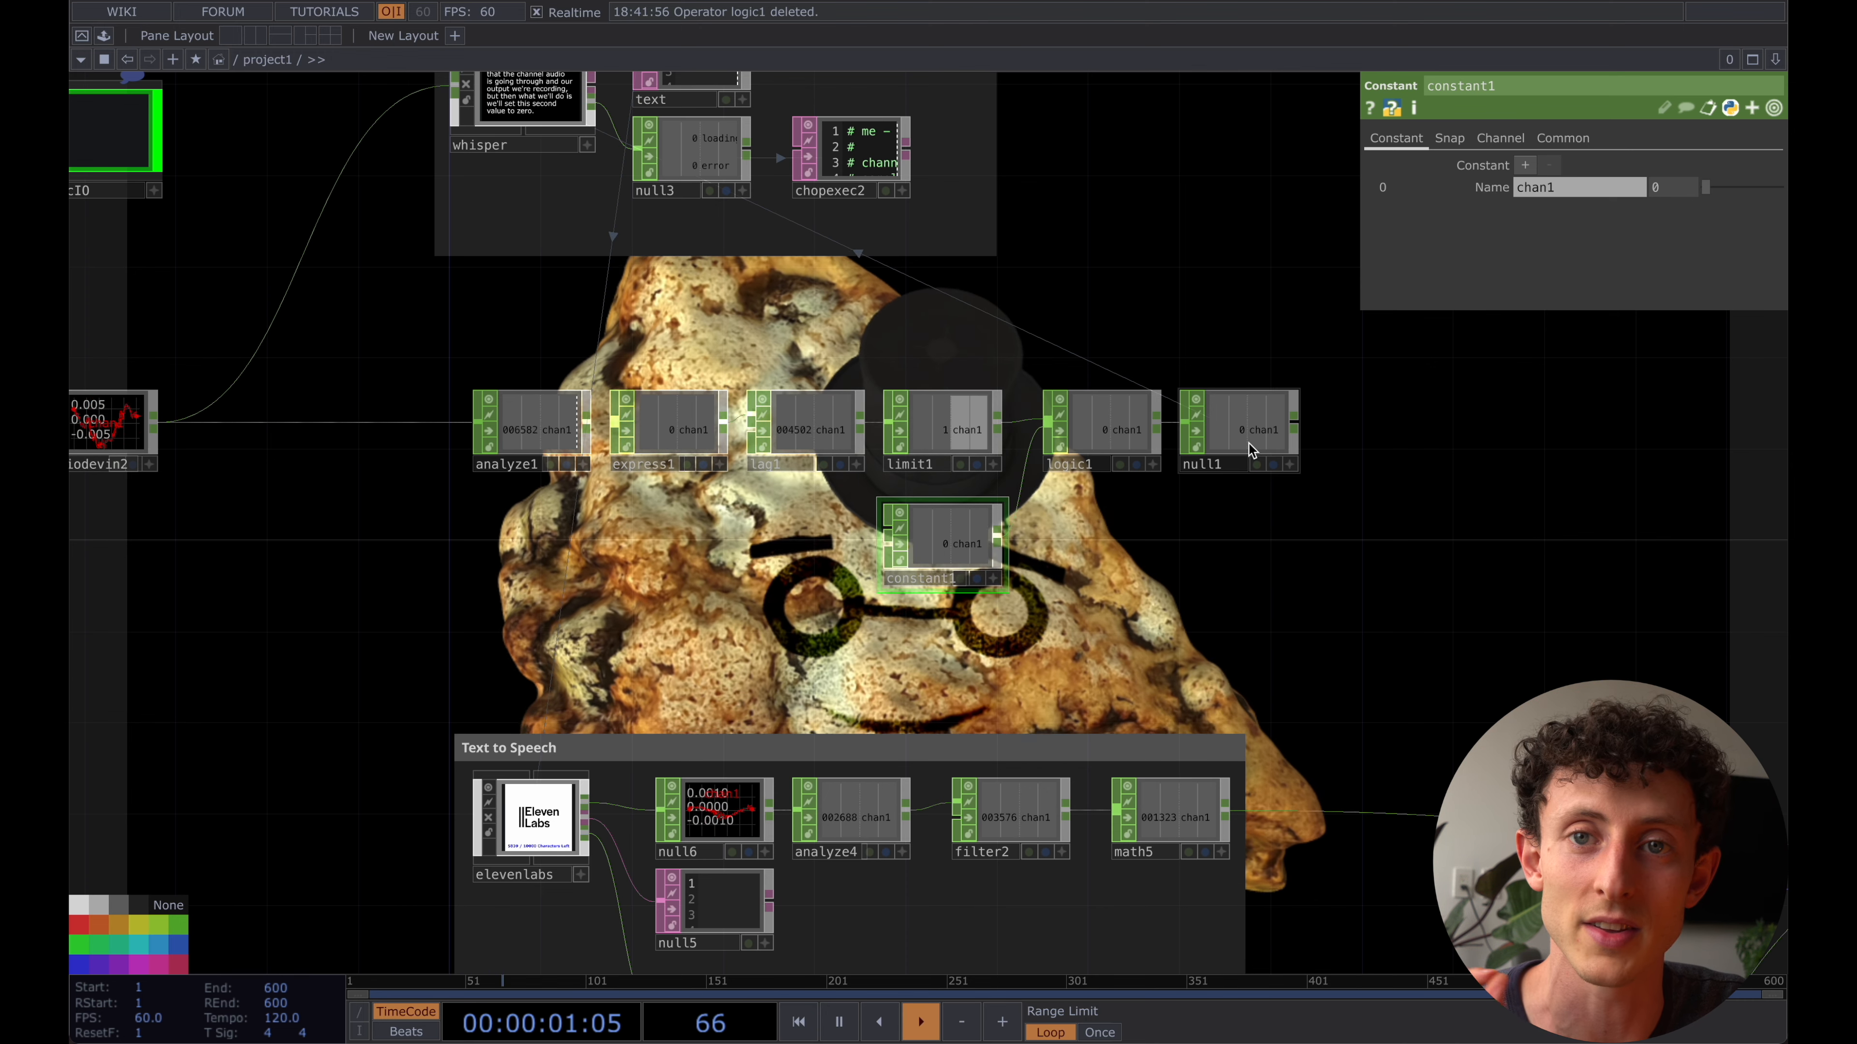
- Examine the null6 audio output of ElevenLabs and delete the Constant CHOP feeding logic1's second input
left_click_drag(974, 556, 905, 601)
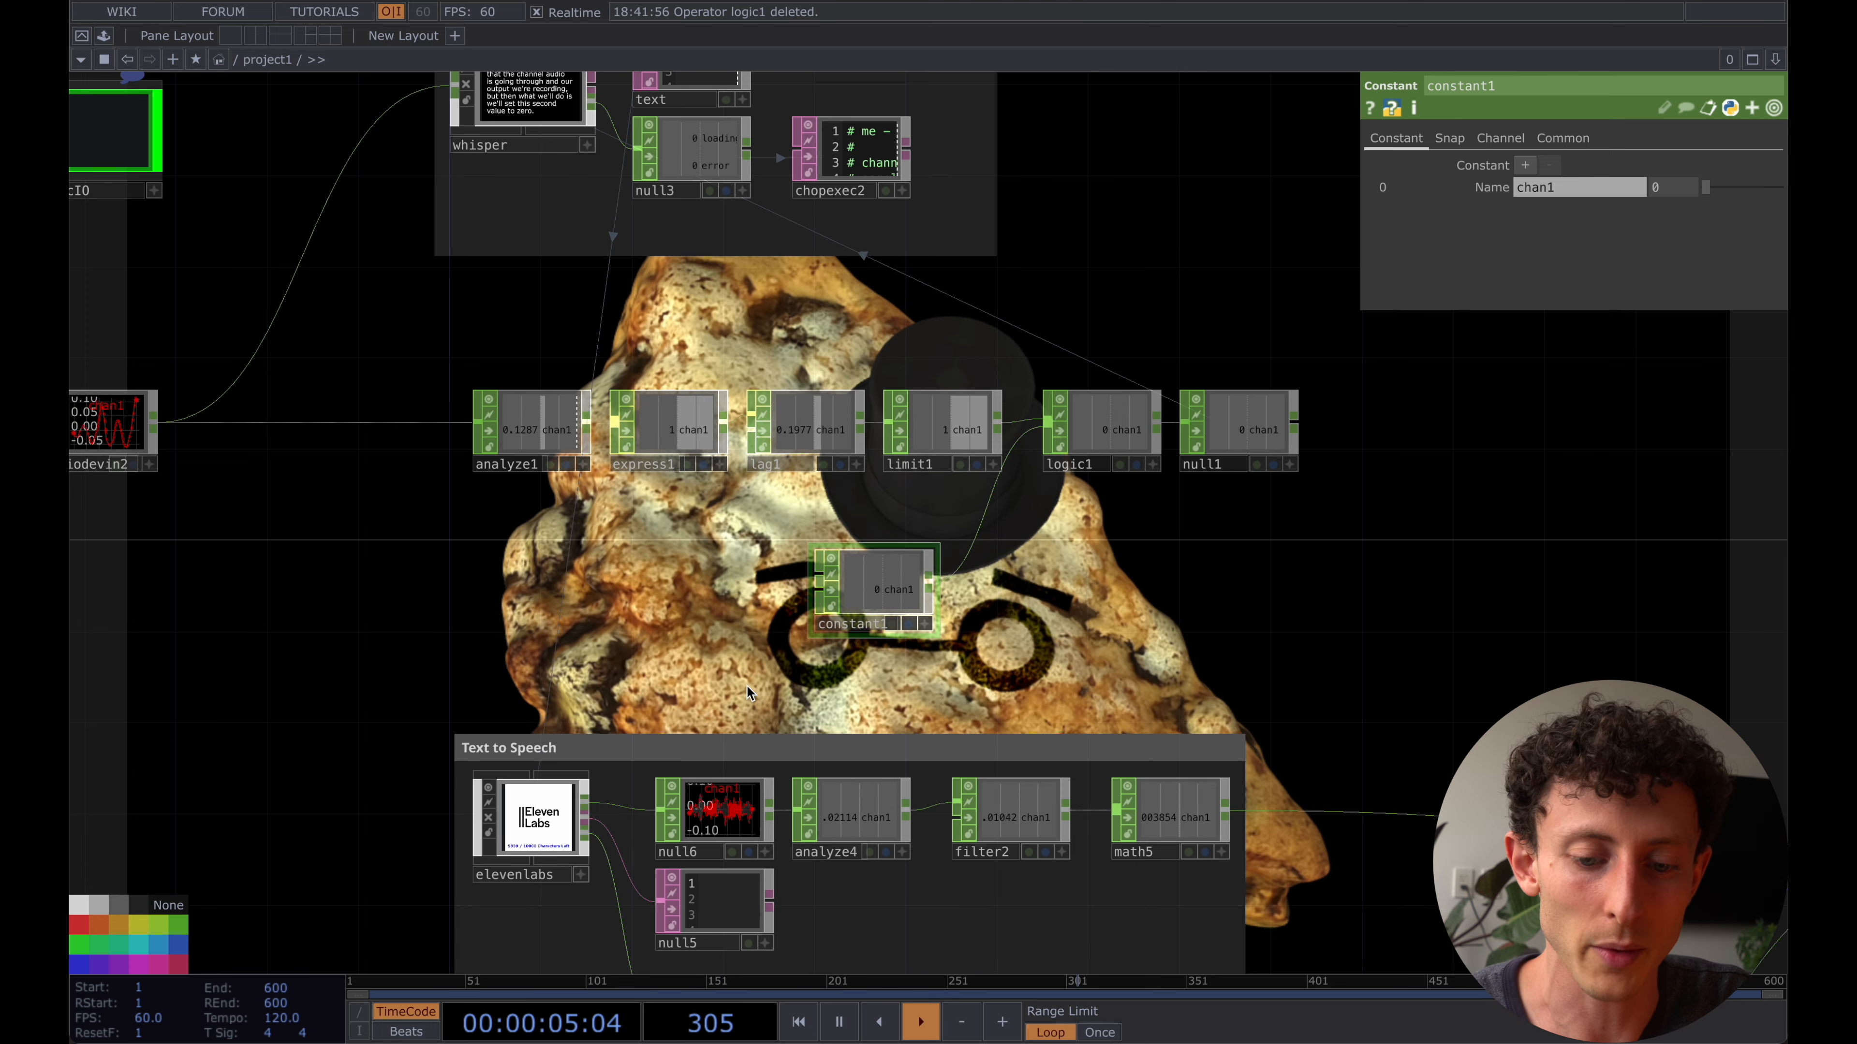
scroll(739, 578, "down", 2)
scroll(740, 578, "up", 3)
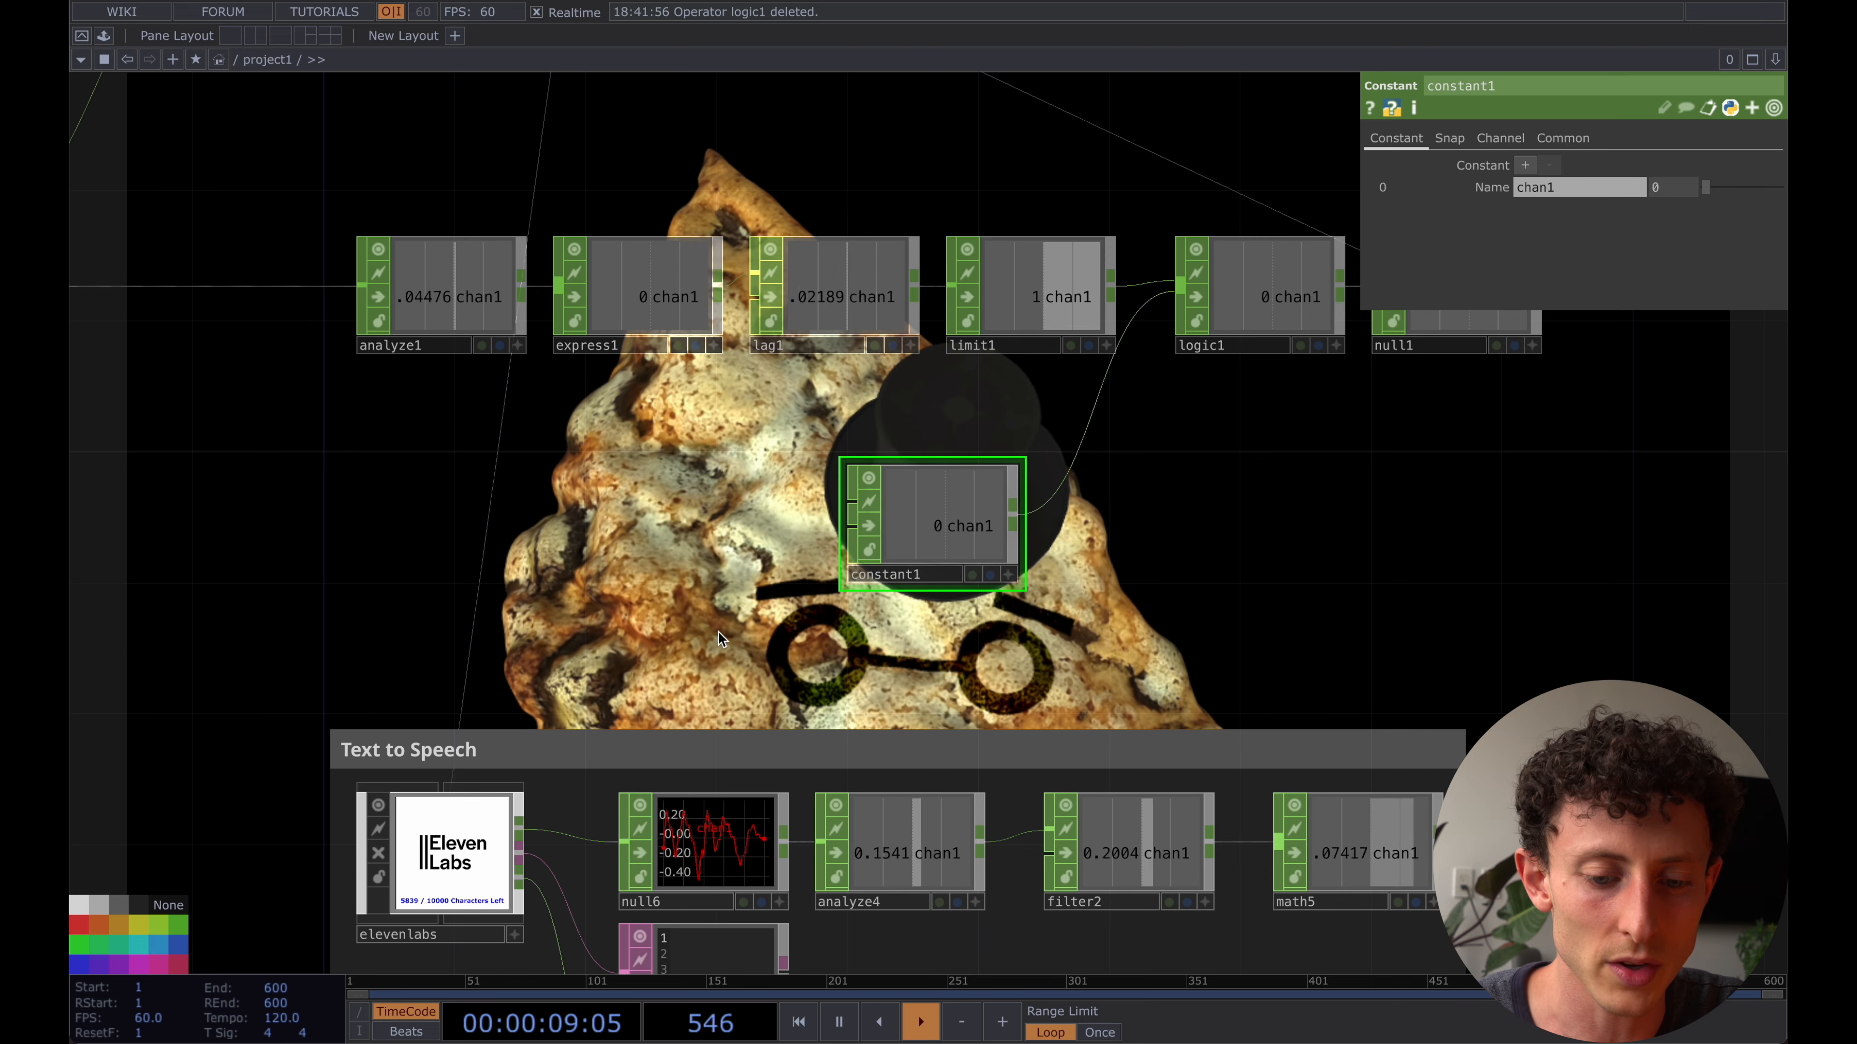
left_click_drag(700, 590, 583, 481)
left_click(661, 724)
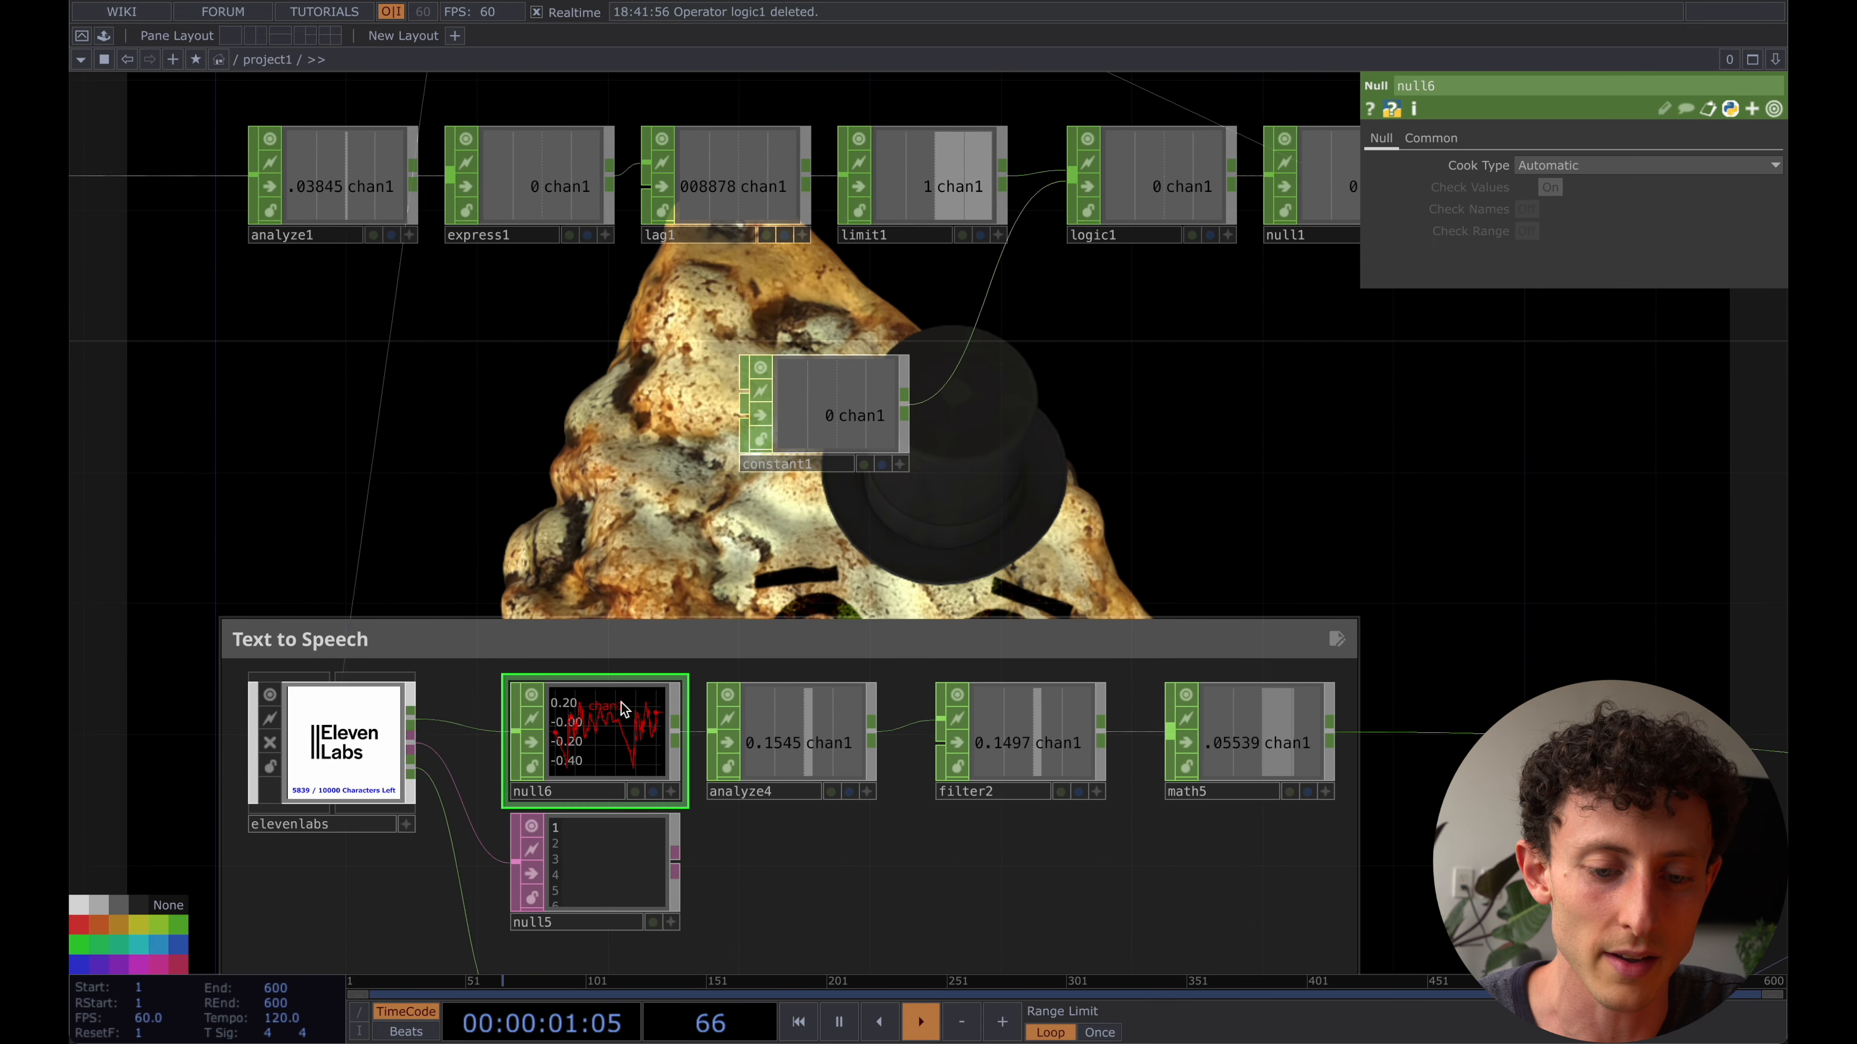
left_click_drag(823, 408, 947, 408)
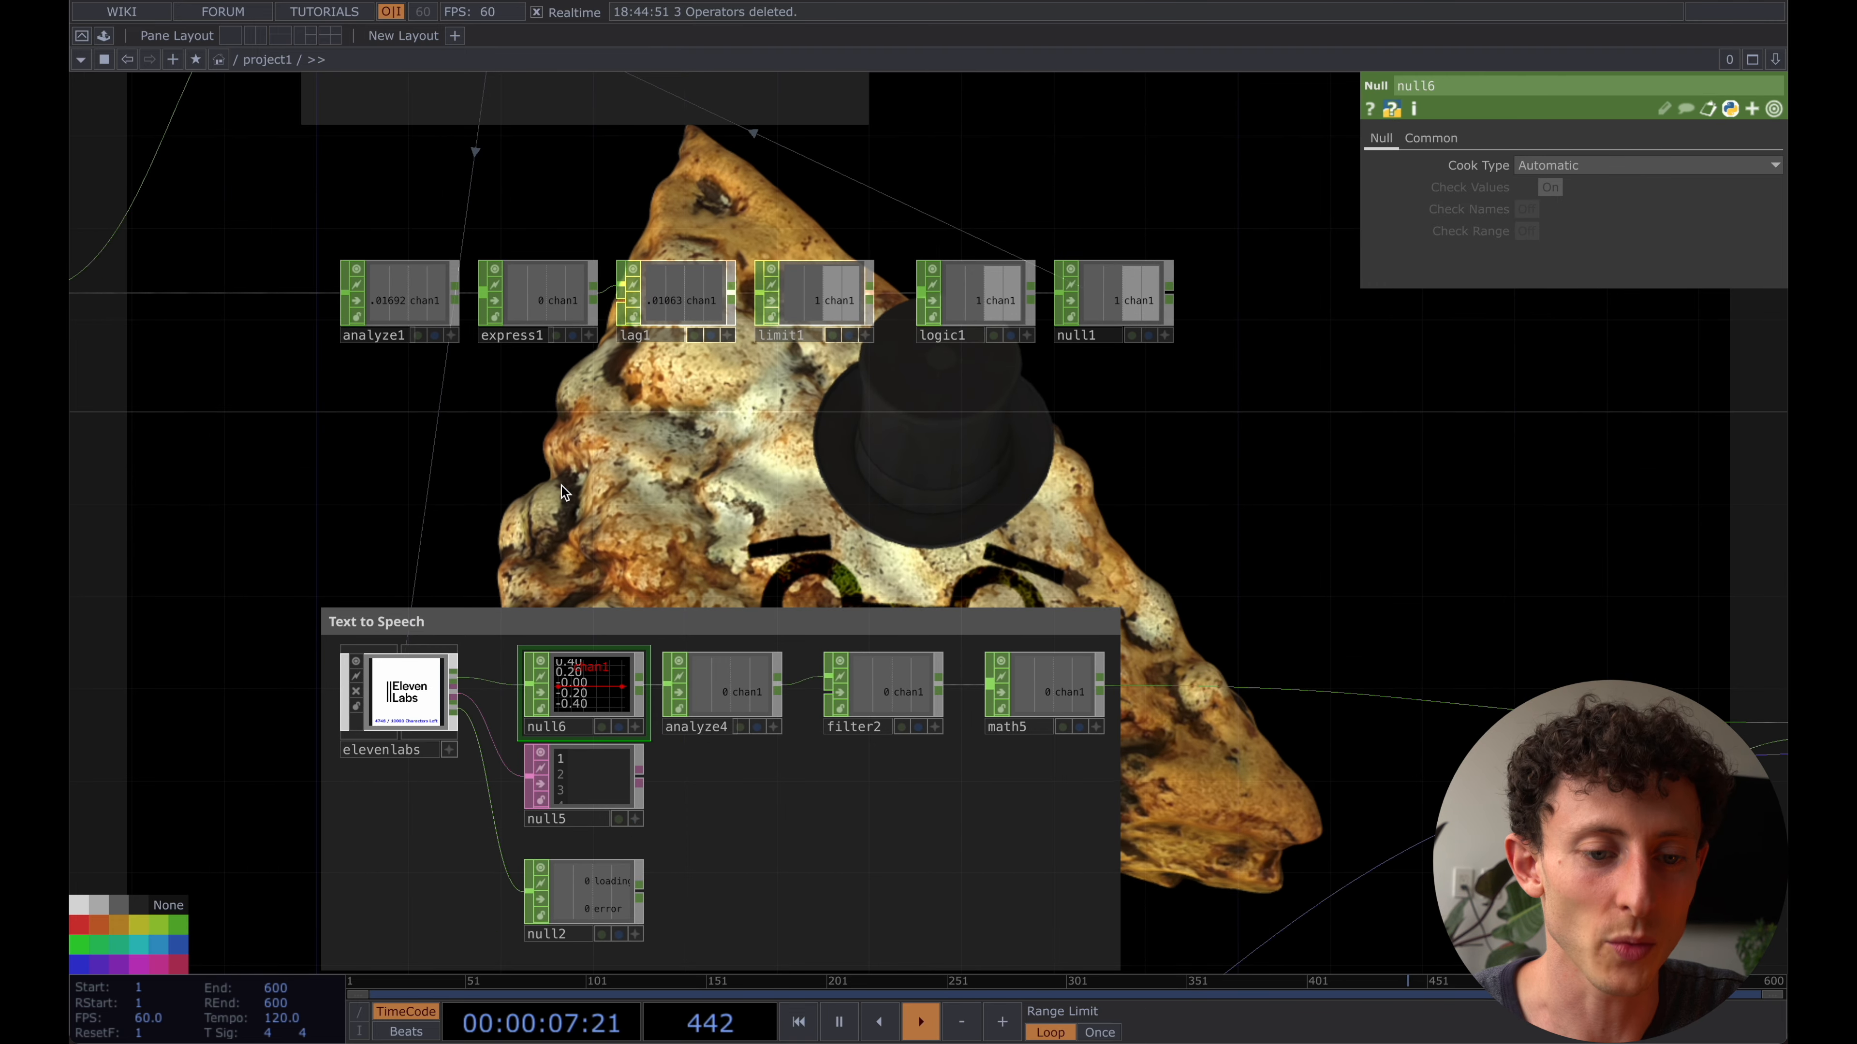
- Duplicate the analyze1, express1, lag1 and limit1 chain below the original and feed the copied Analyze CHOP from null6
left_click_drag(456, 464, 646, 468)
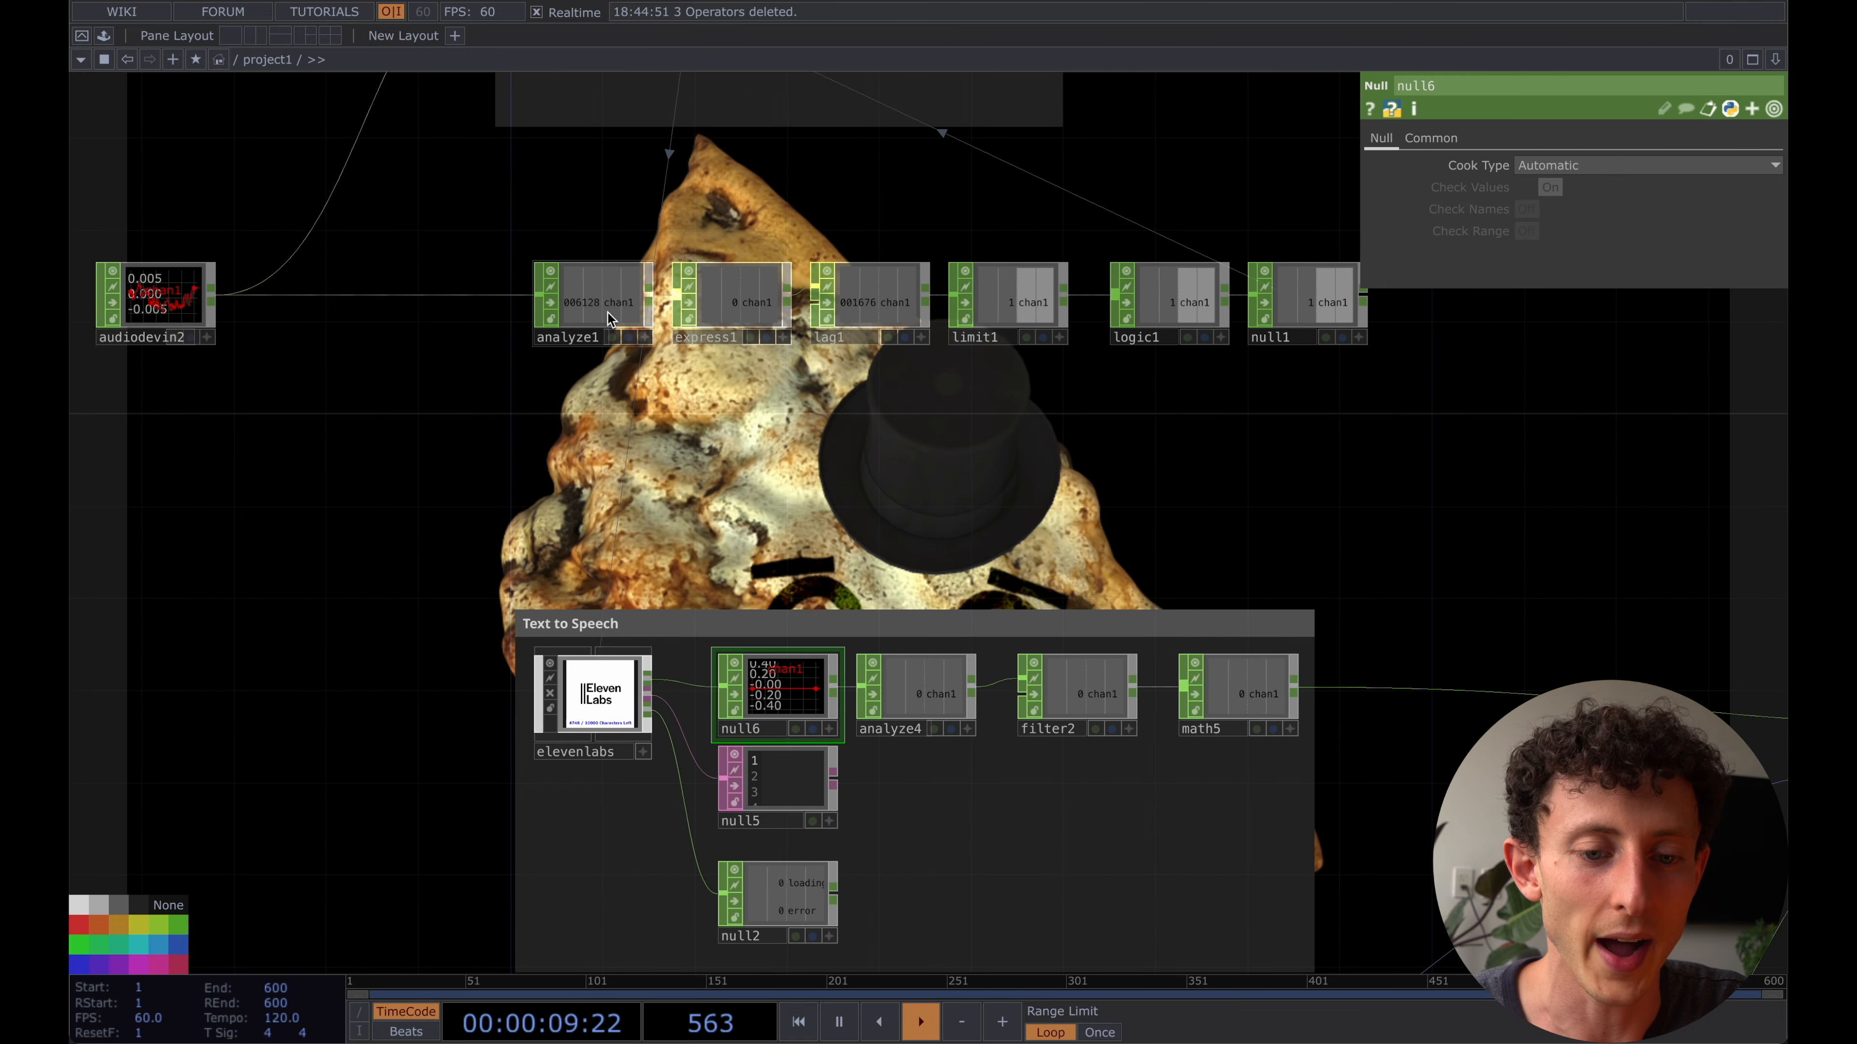
left_click(597, 302)
left_click(747, 297, "shift")
left_click(879, 294, "shift")
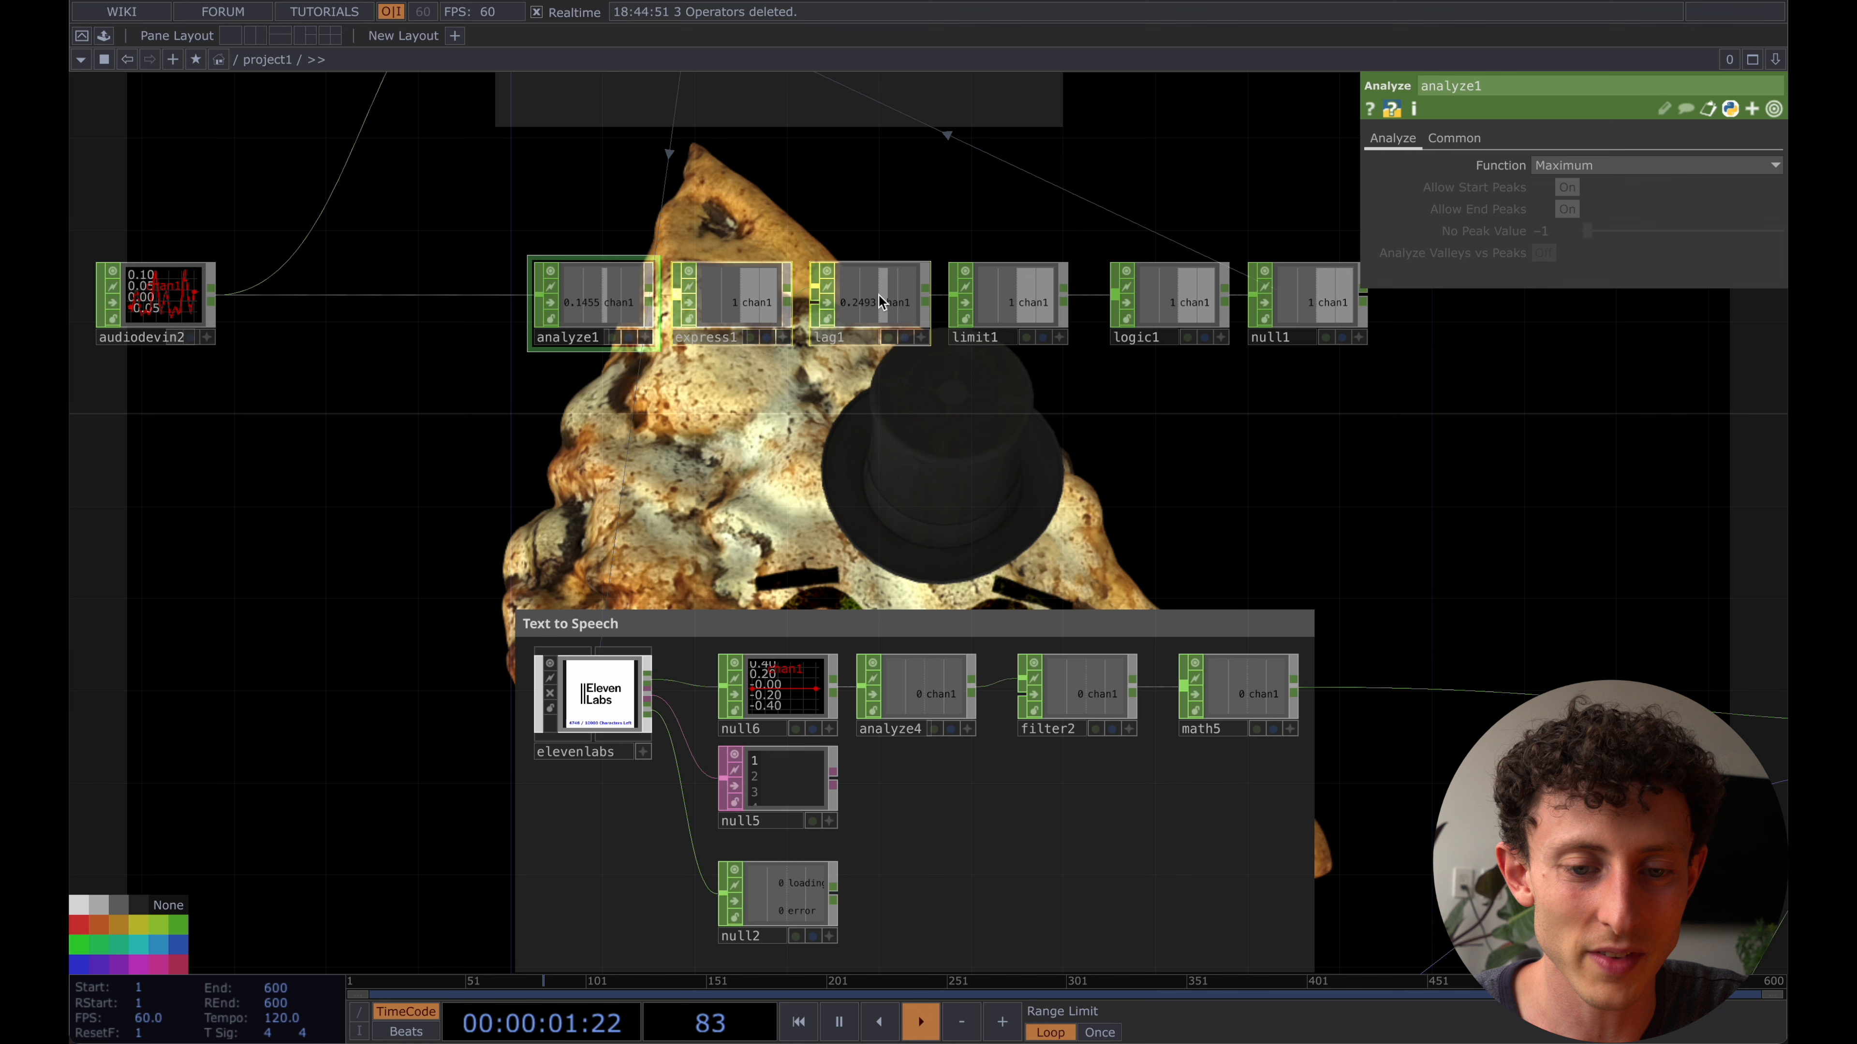
left_click(593, 301)
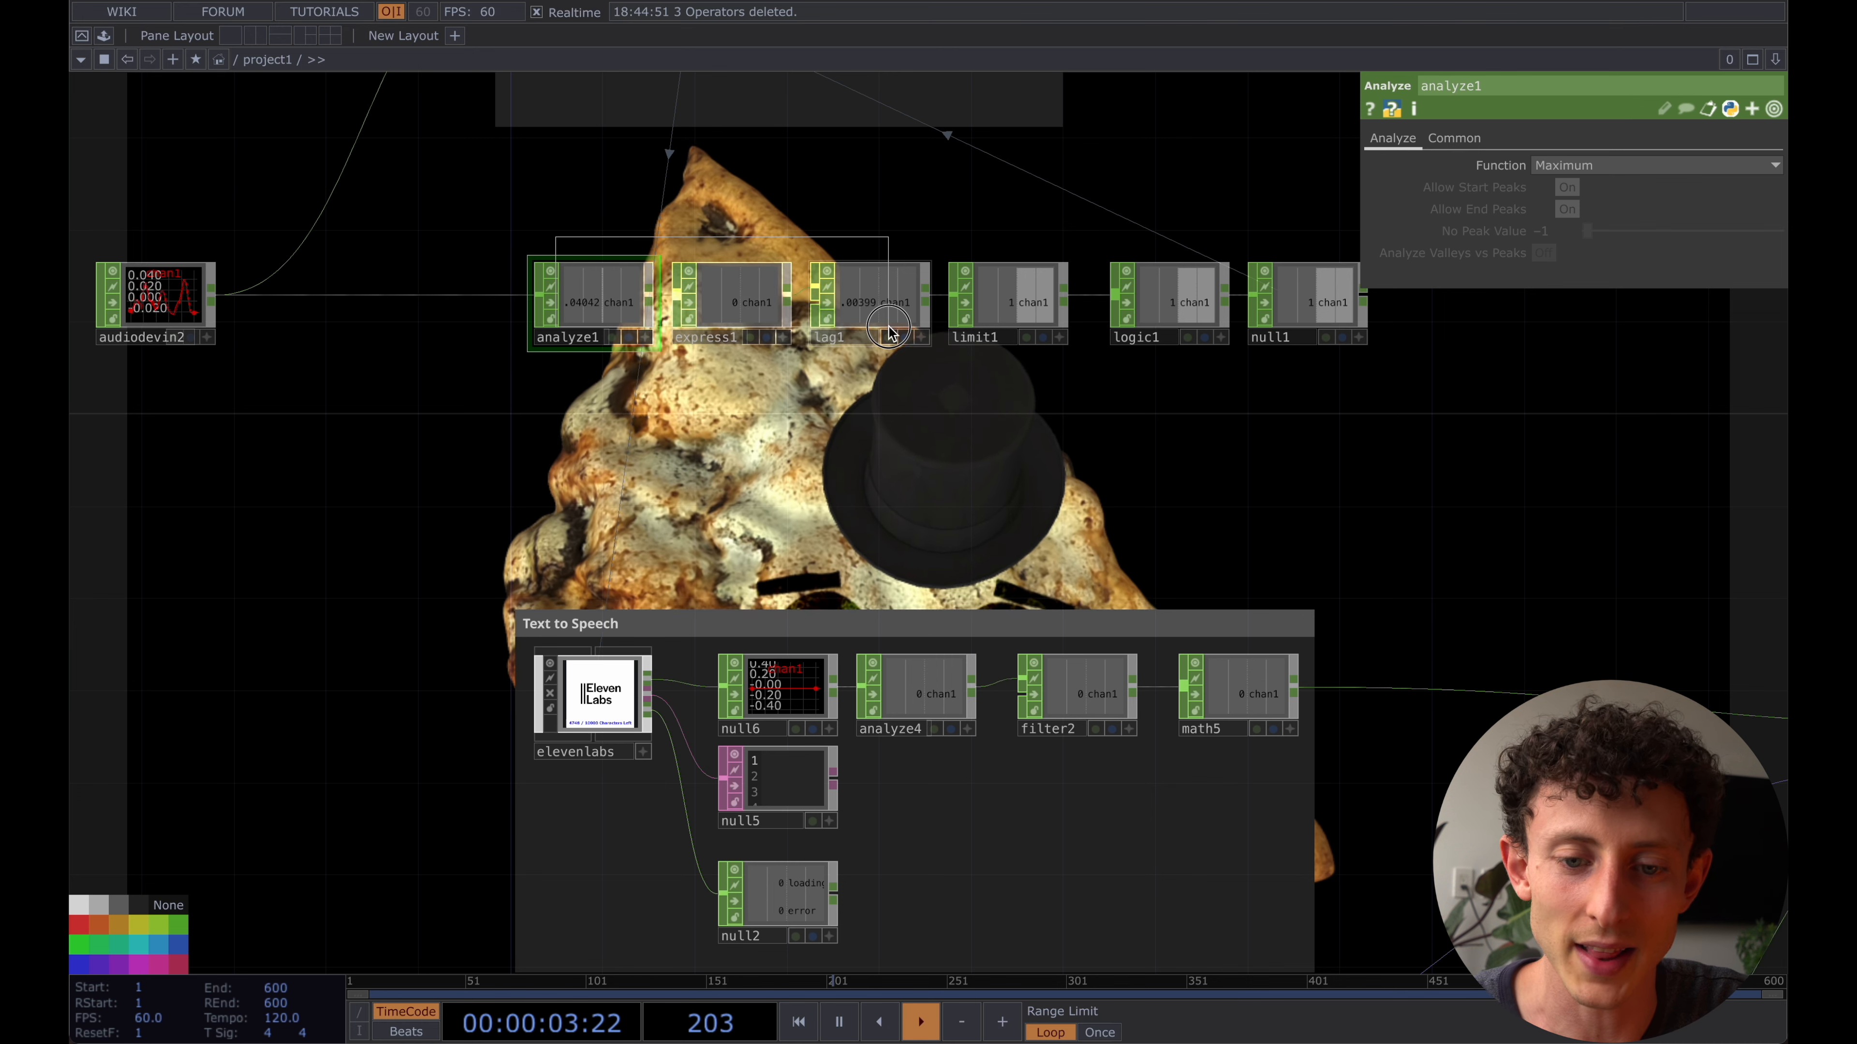
key("ctrl+c")
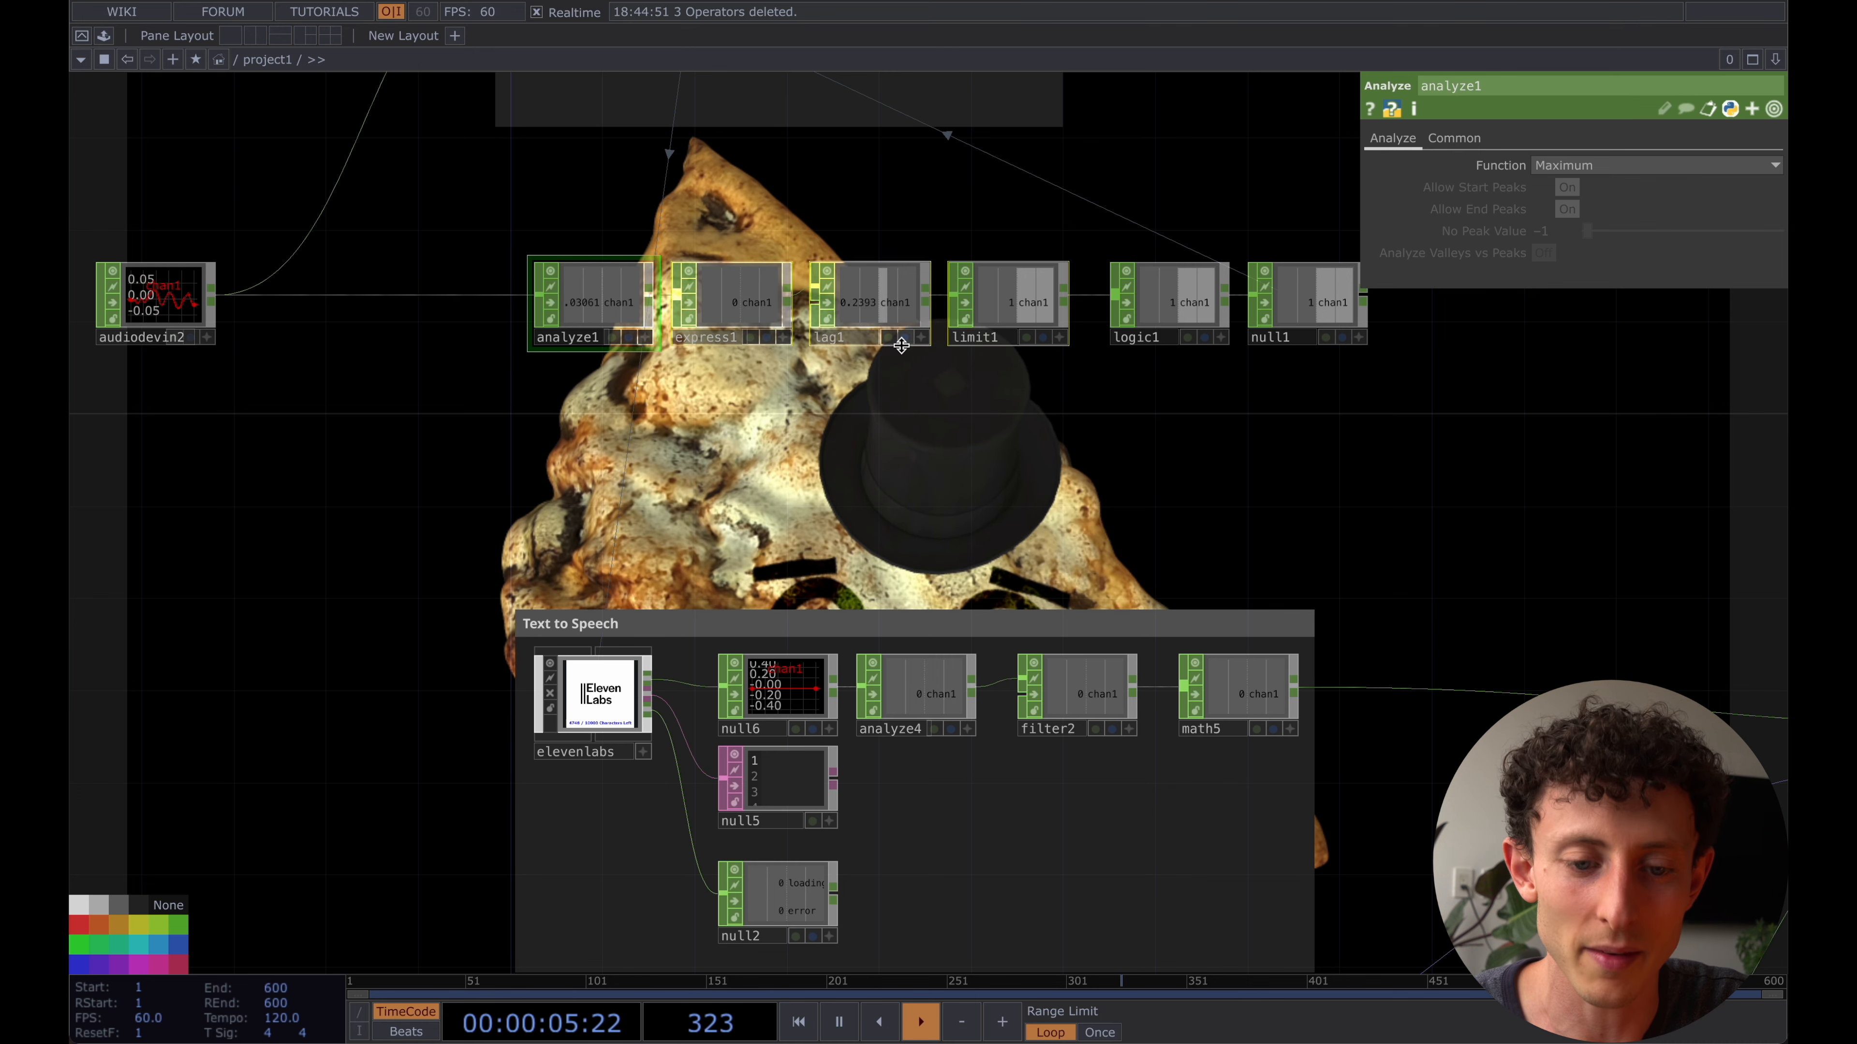
key("ctrl+v")
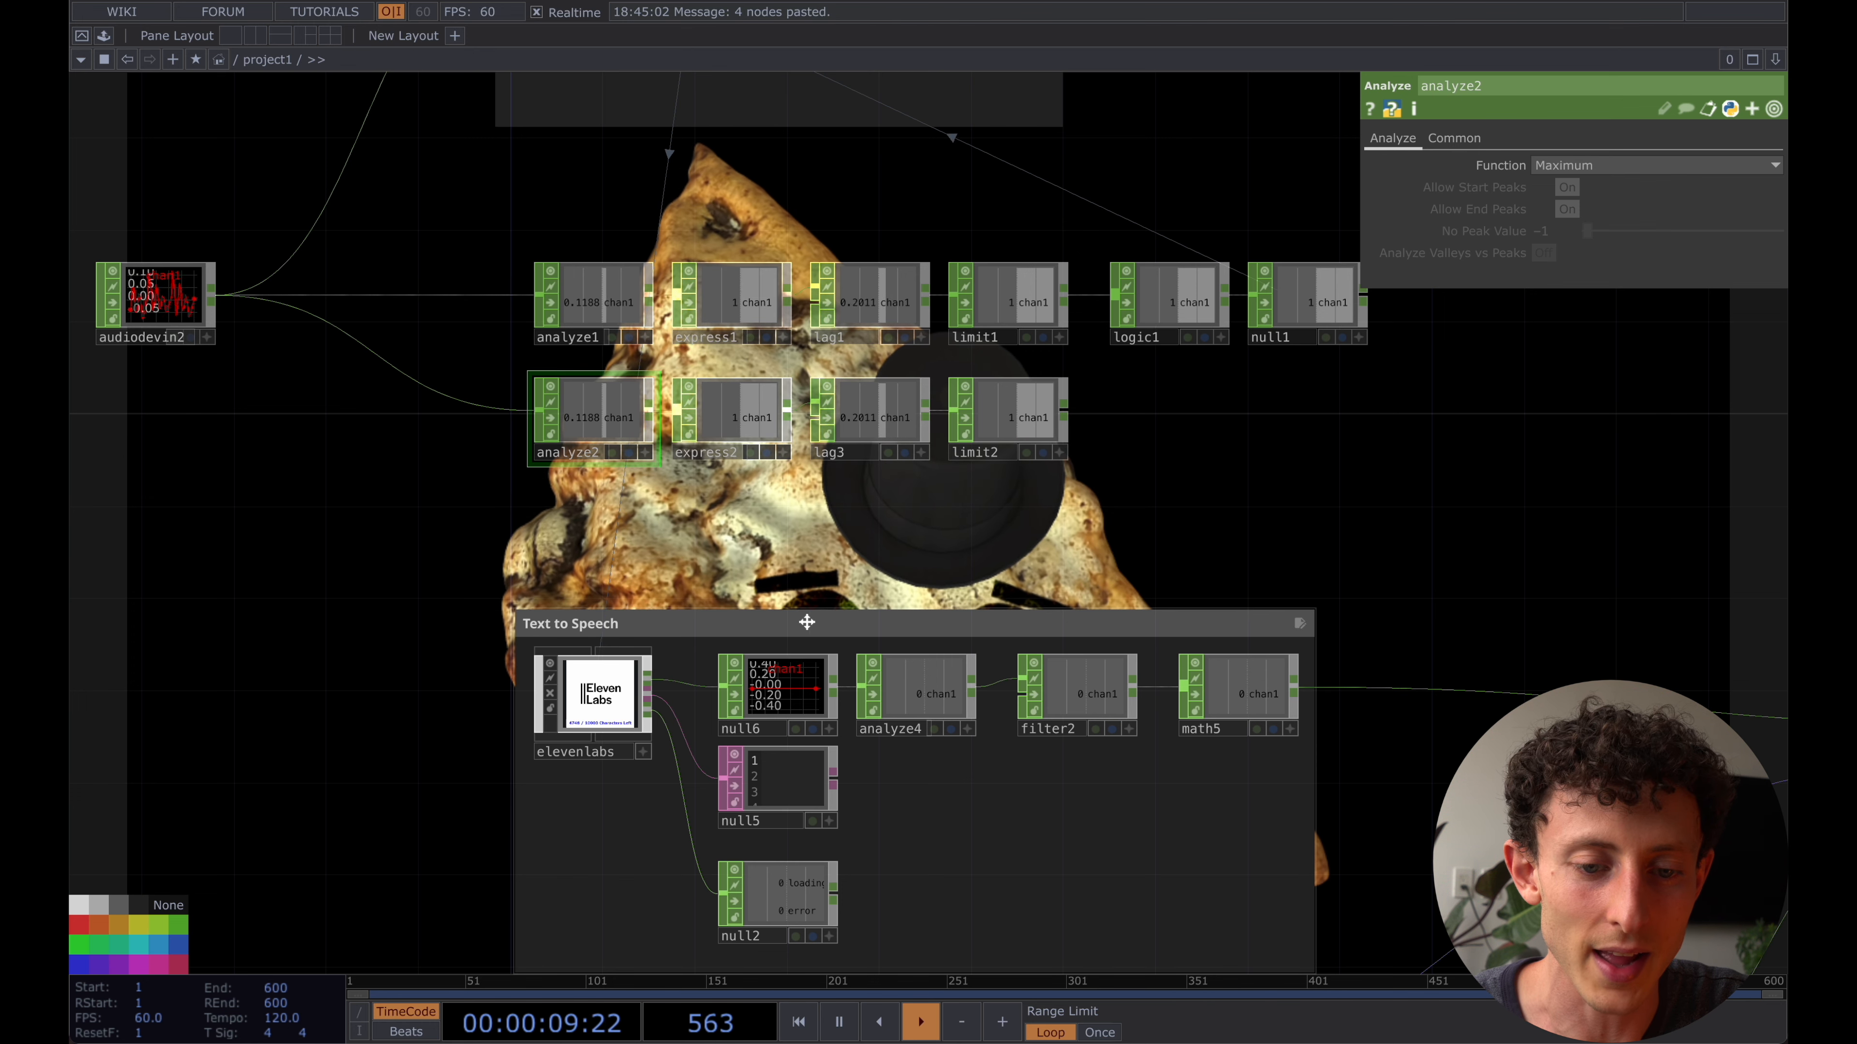
left_click(779, 676)
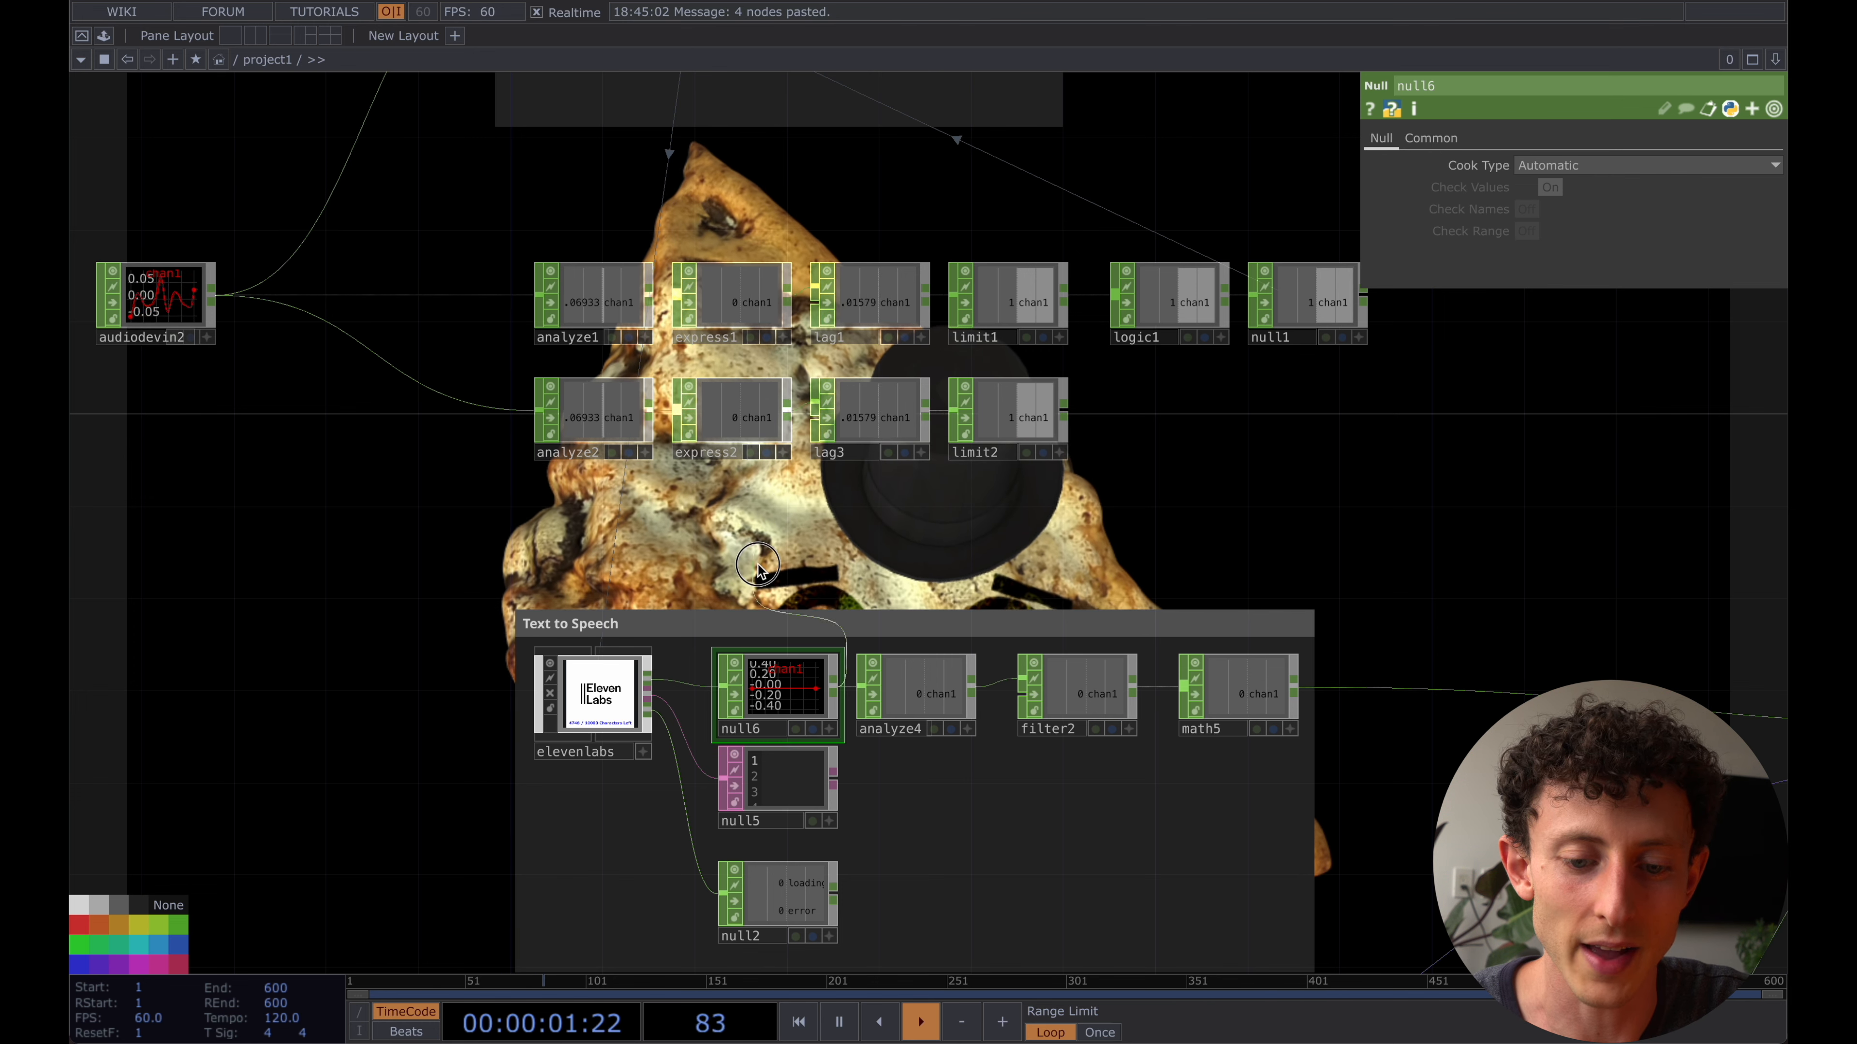
left_click_drag(834, 682, 514, 429)
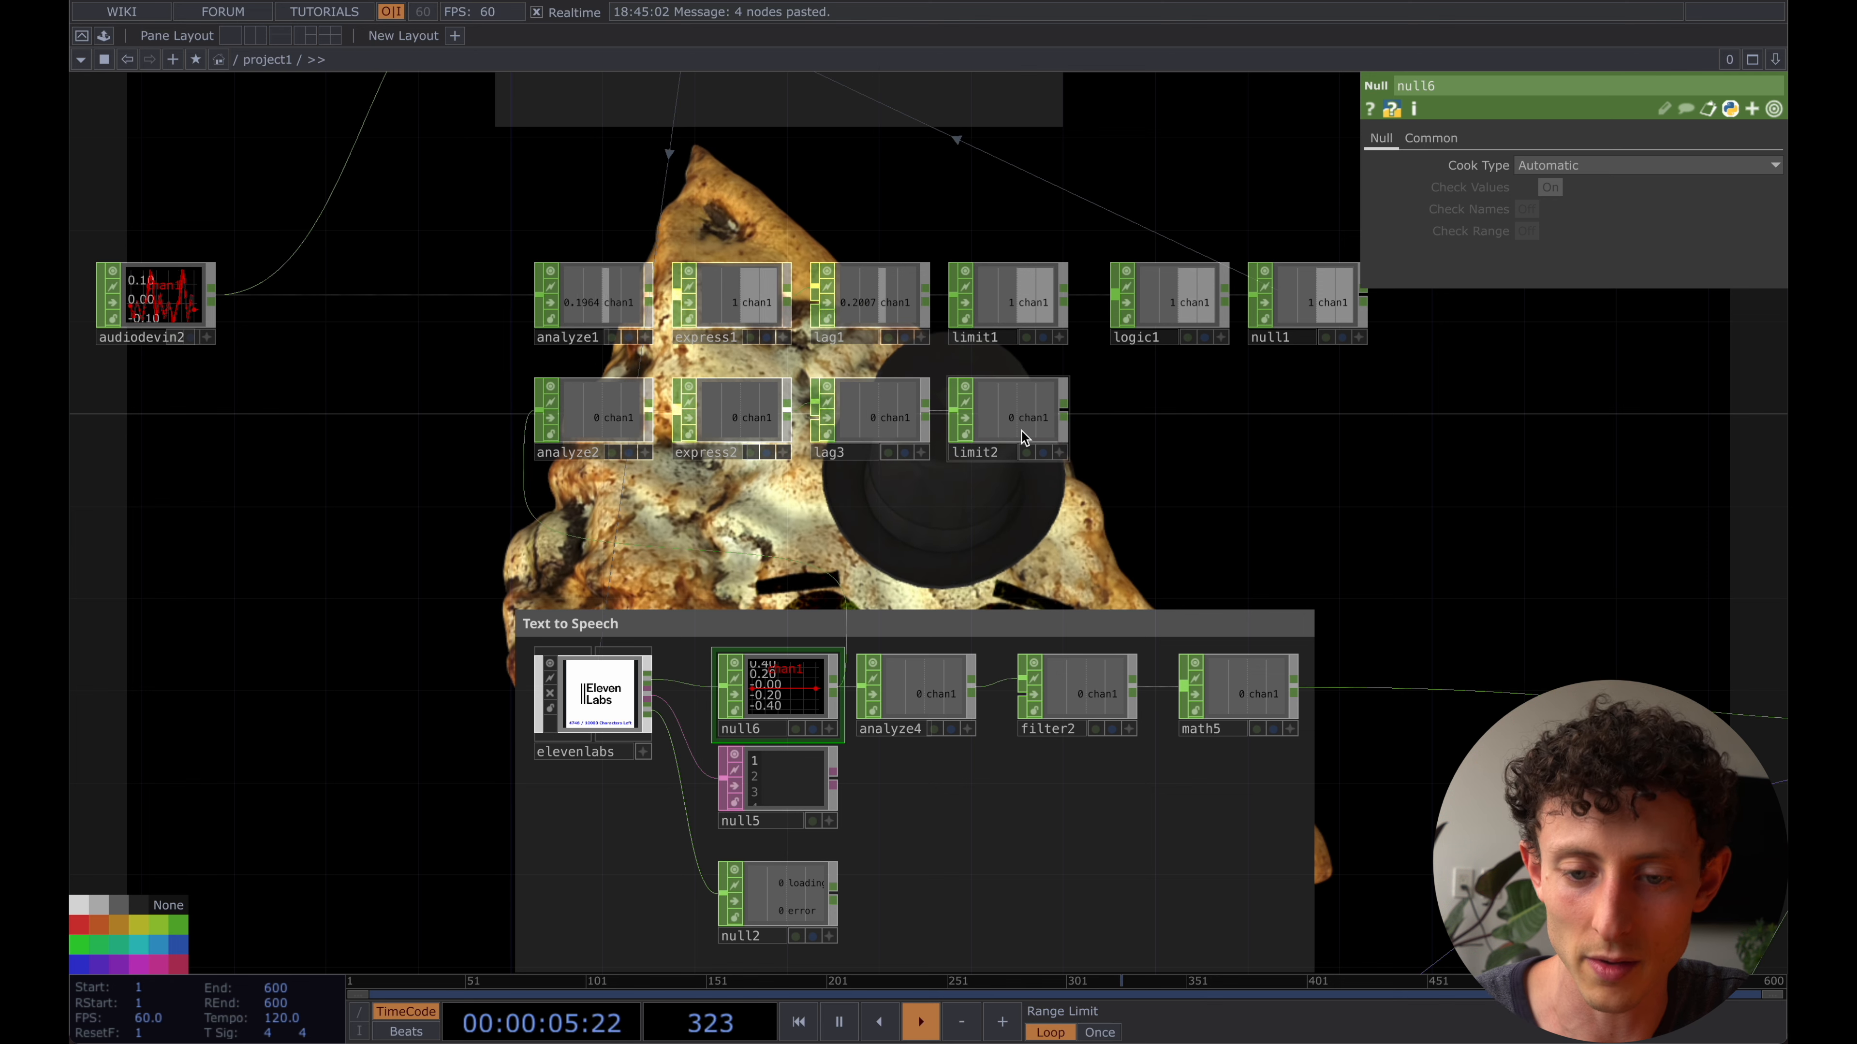
- Add a Math CHOP after limit2
right_click(1064, 416)
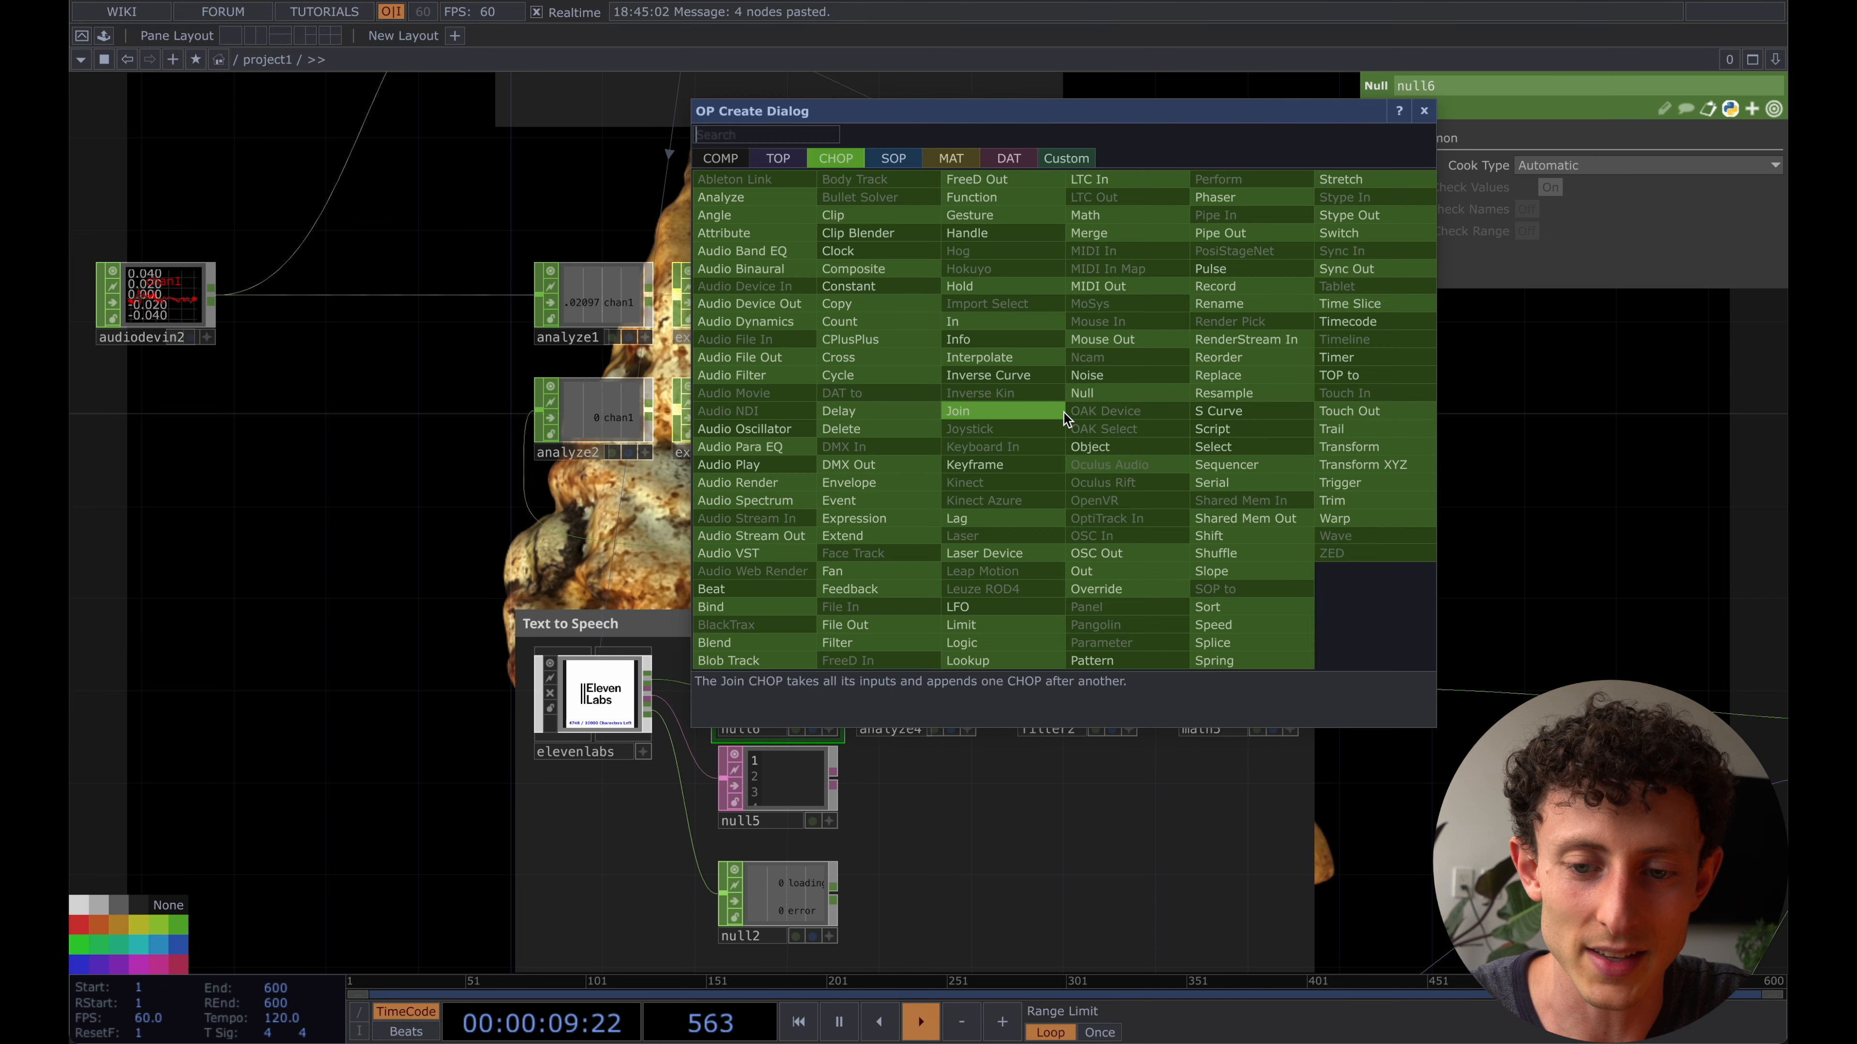
type("math")
key("Return")
left_click(1178, 415)
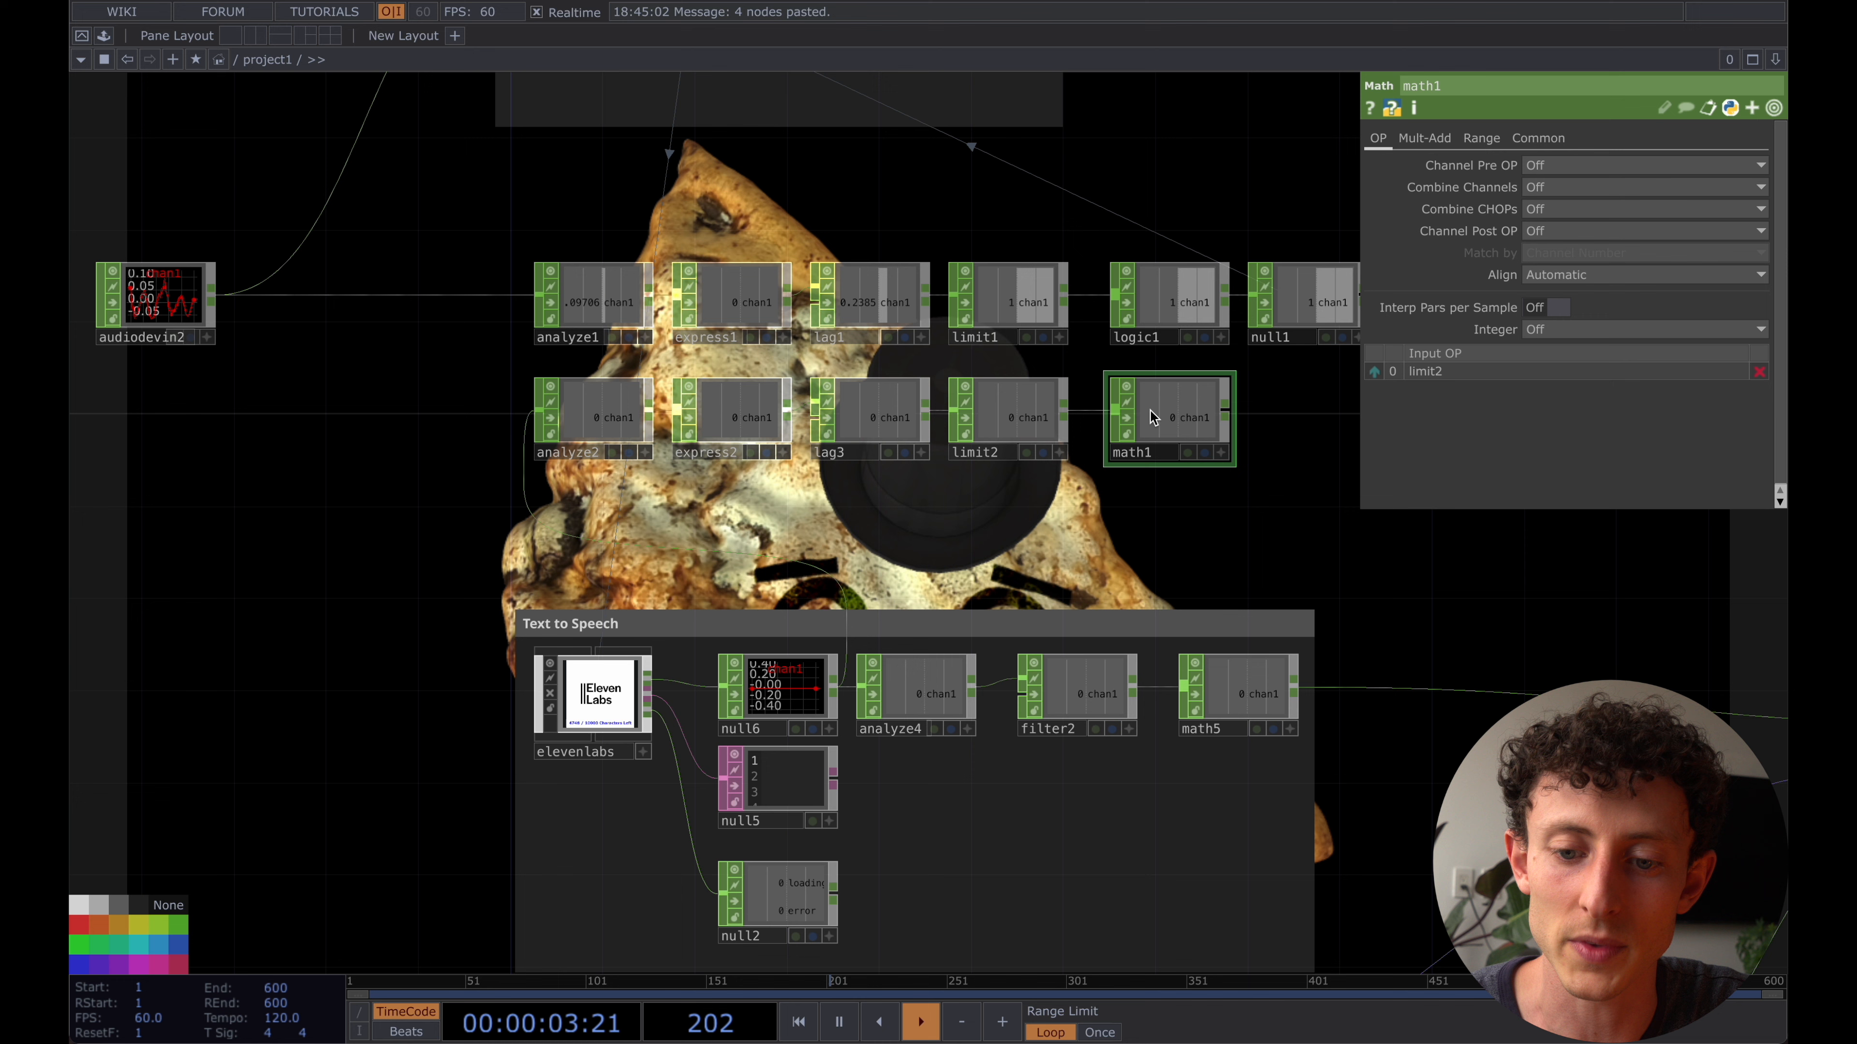
- Invert math1 by setting its To Range to 1 and 0, and place it closer to limit2
left_click(1490, 140)
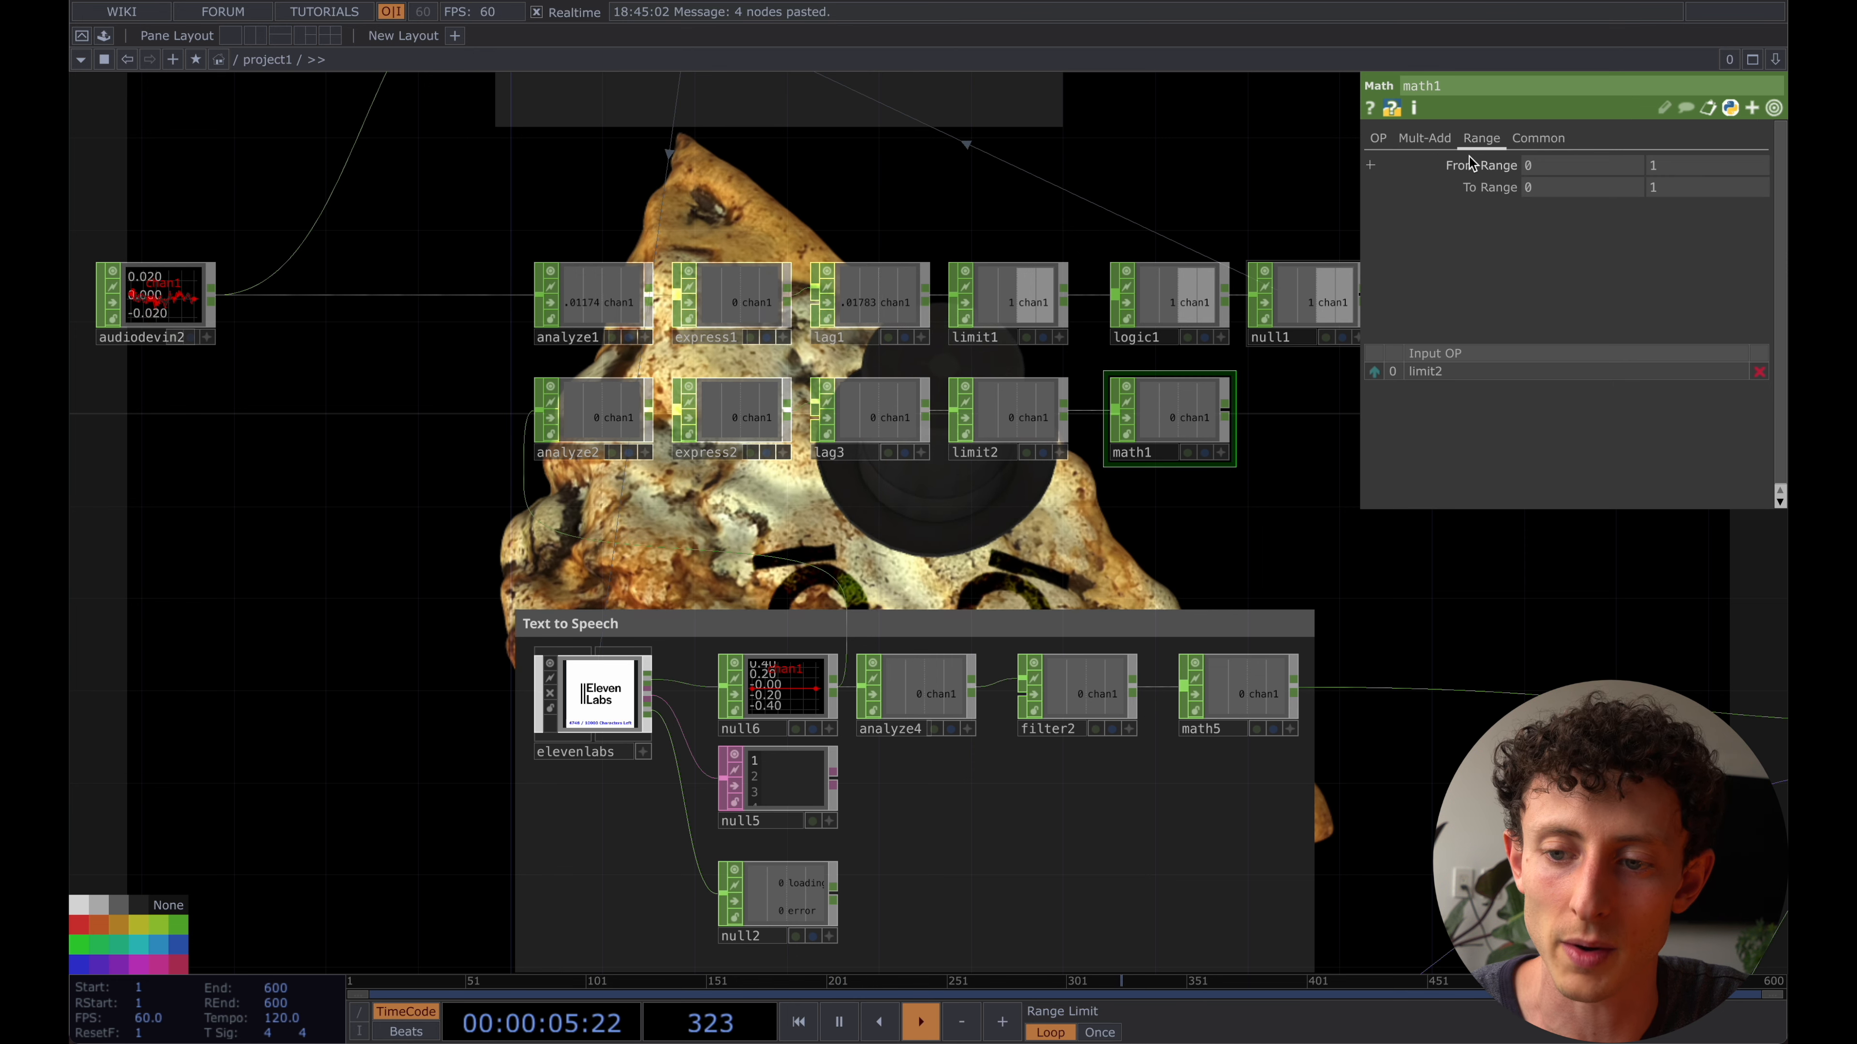
left_click(1579, 188)
type("1")
key("Tab")
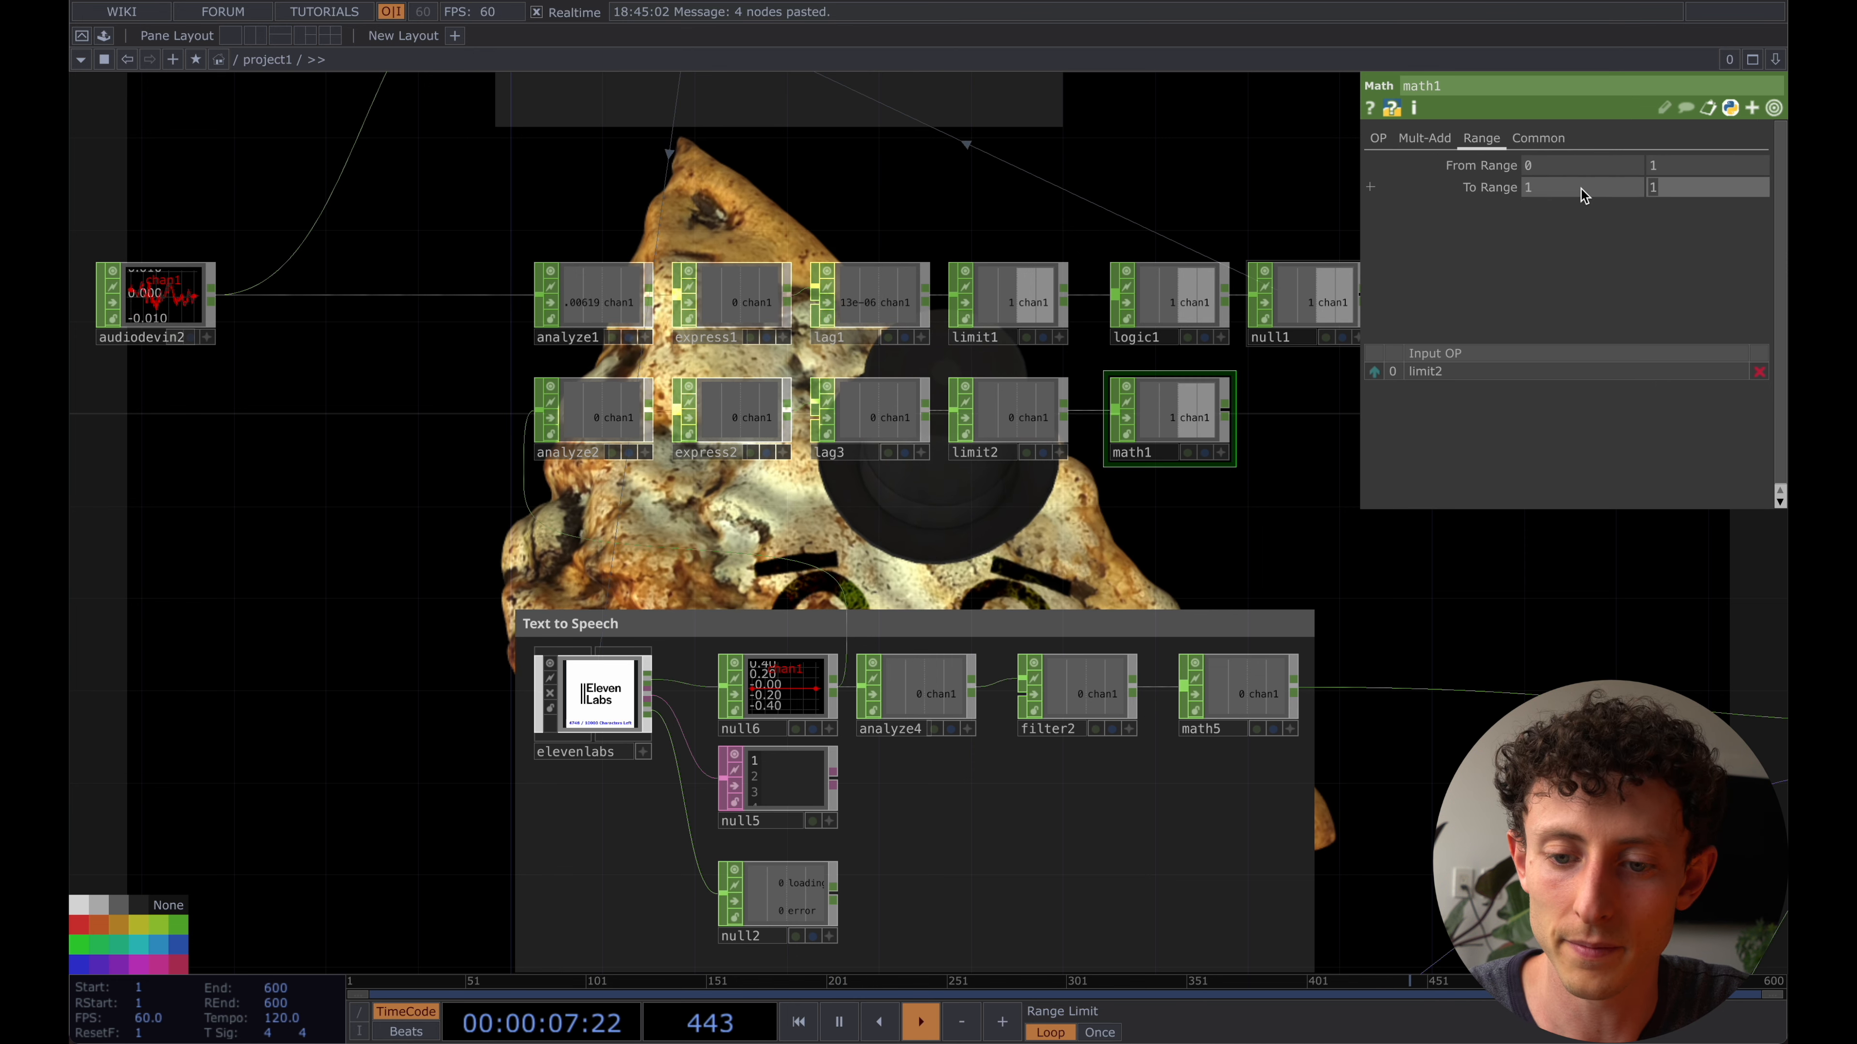
type("0")
key("Tab")
left_click_drag(1172, 405, 1149, 406)
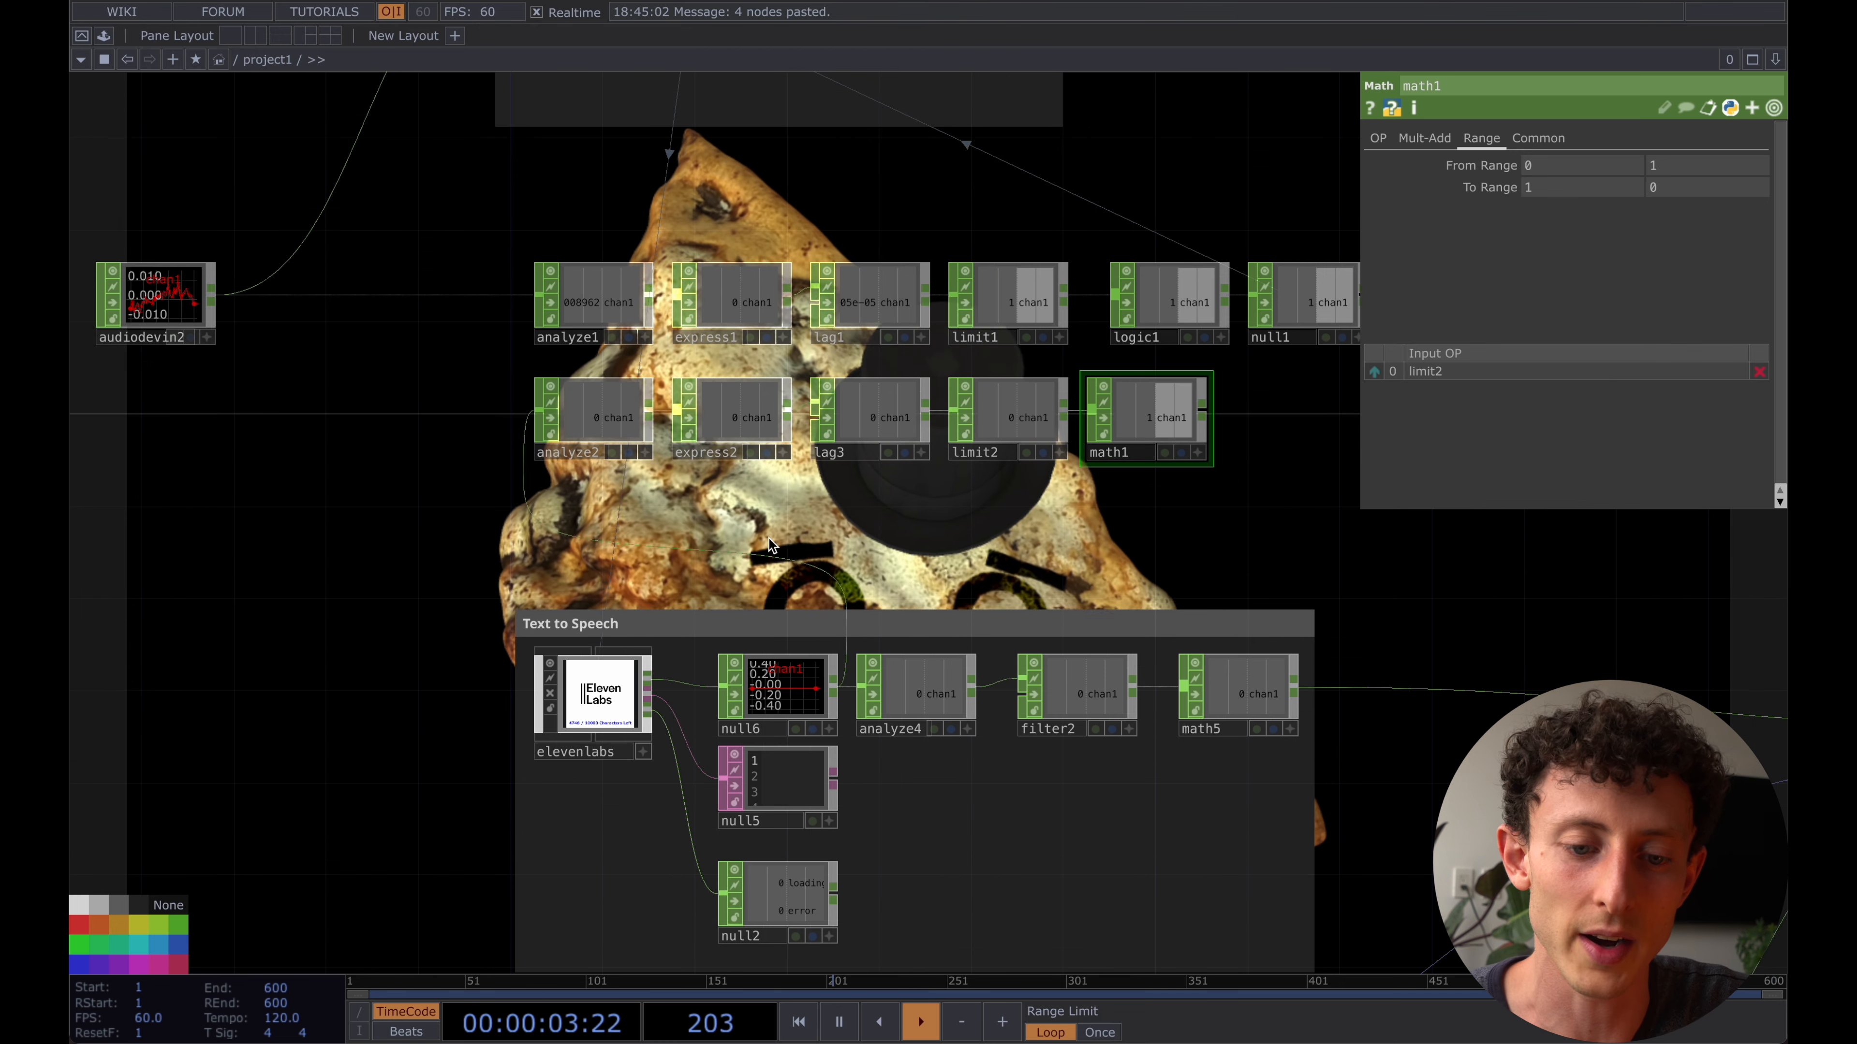
- Connect math1 as the second input of logic1 and check logic1's parameters
left_click(1203, 415)
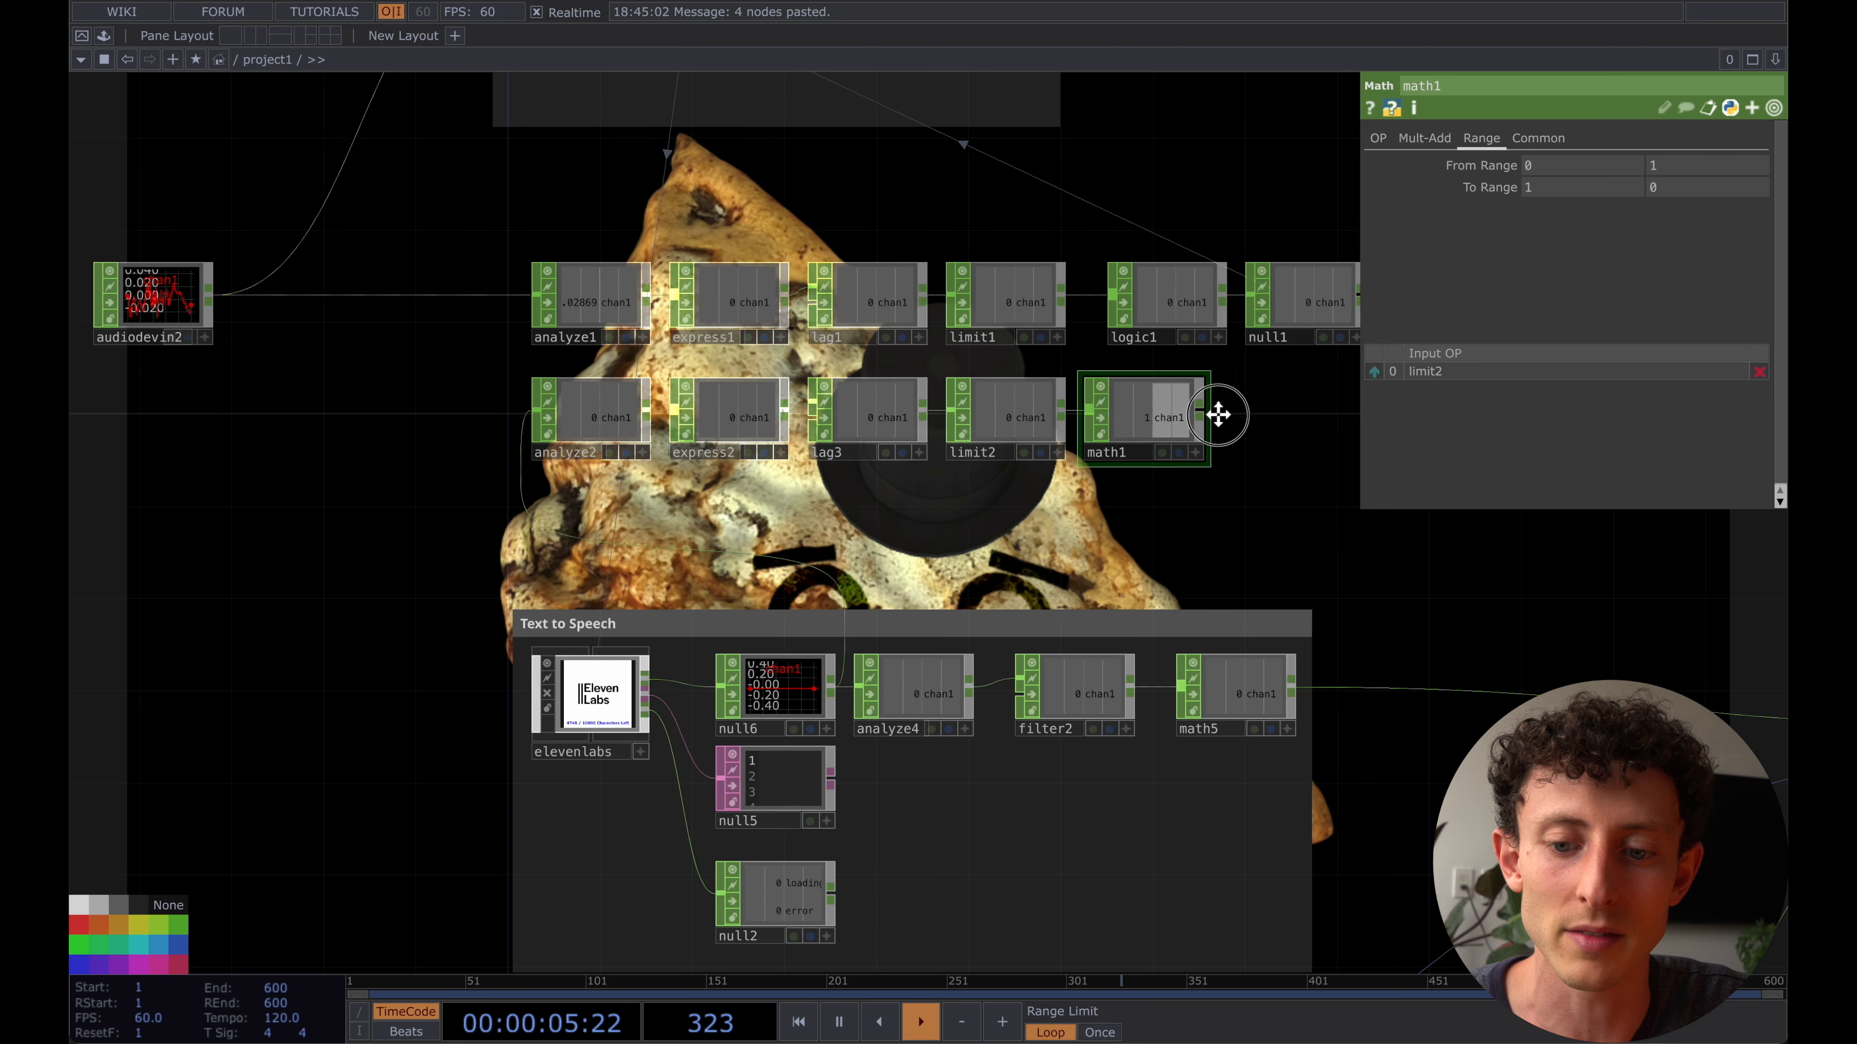
middle_click_drag(1214, 411, 1131, 448)
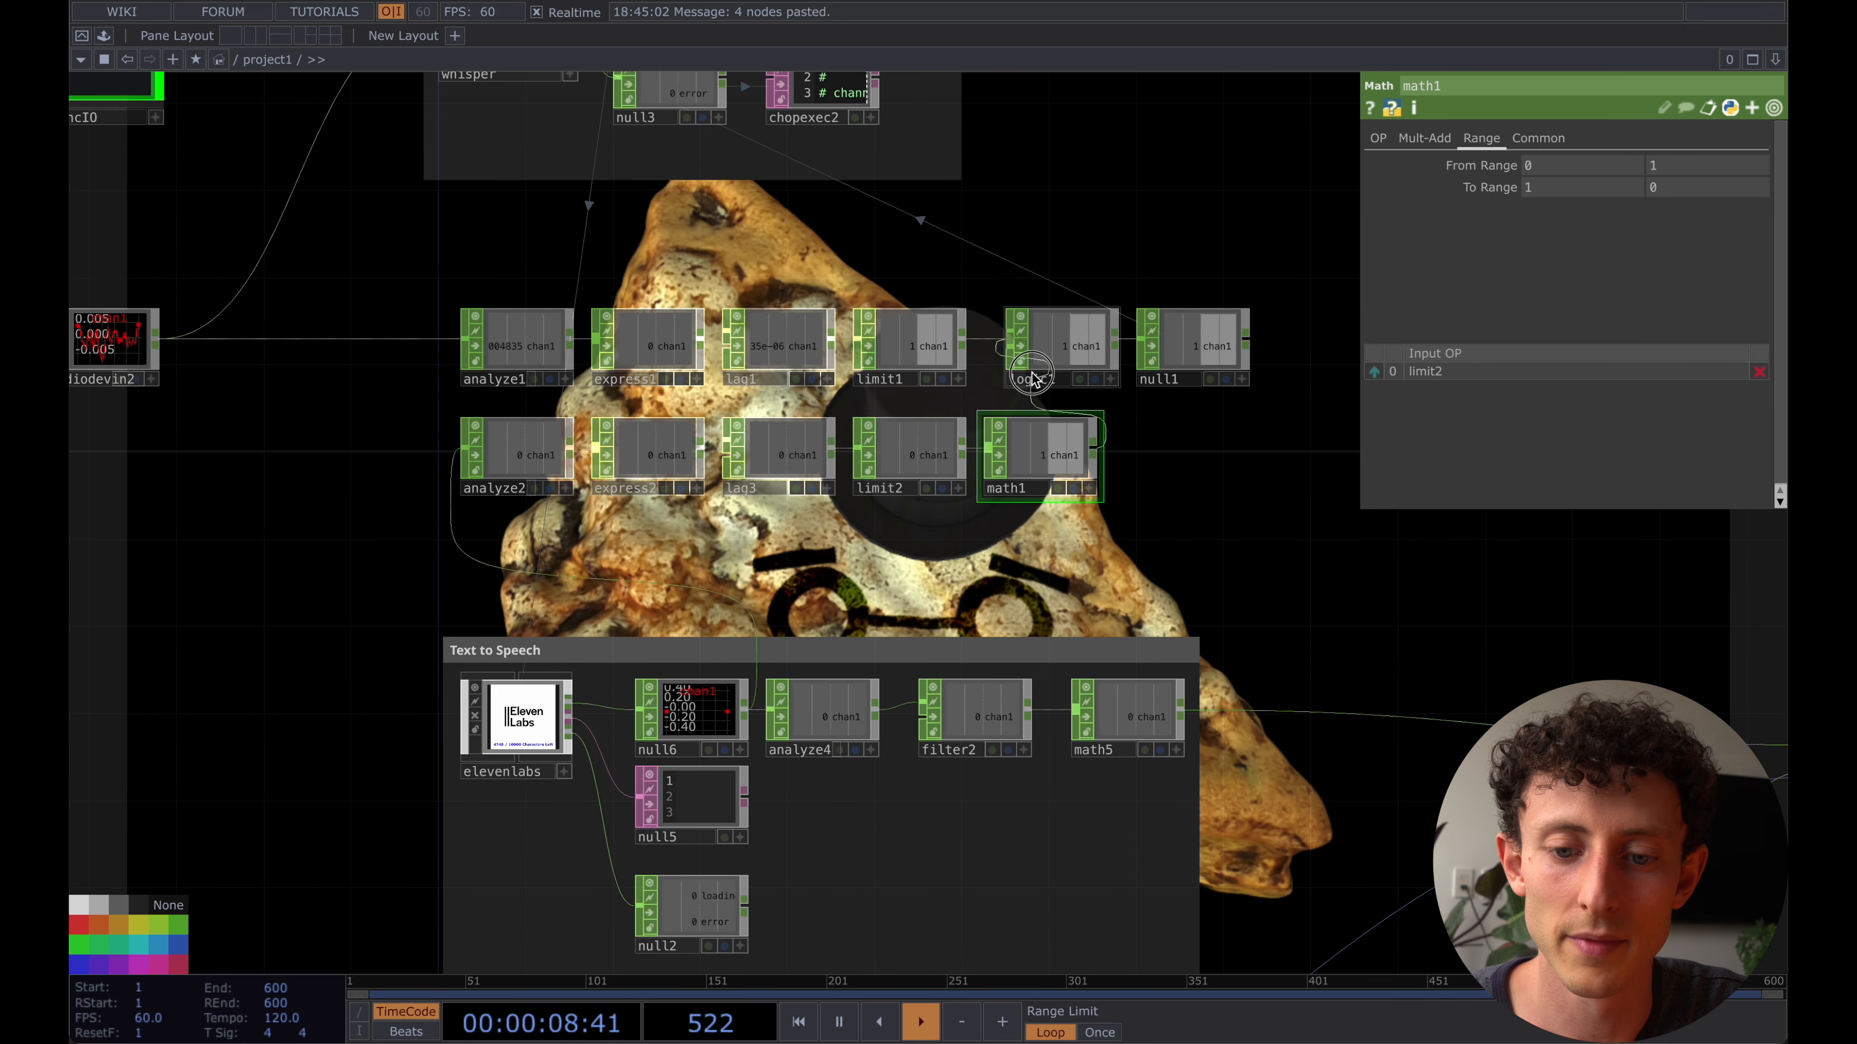
left_click(1069, 346)
left_click(1069, 345)
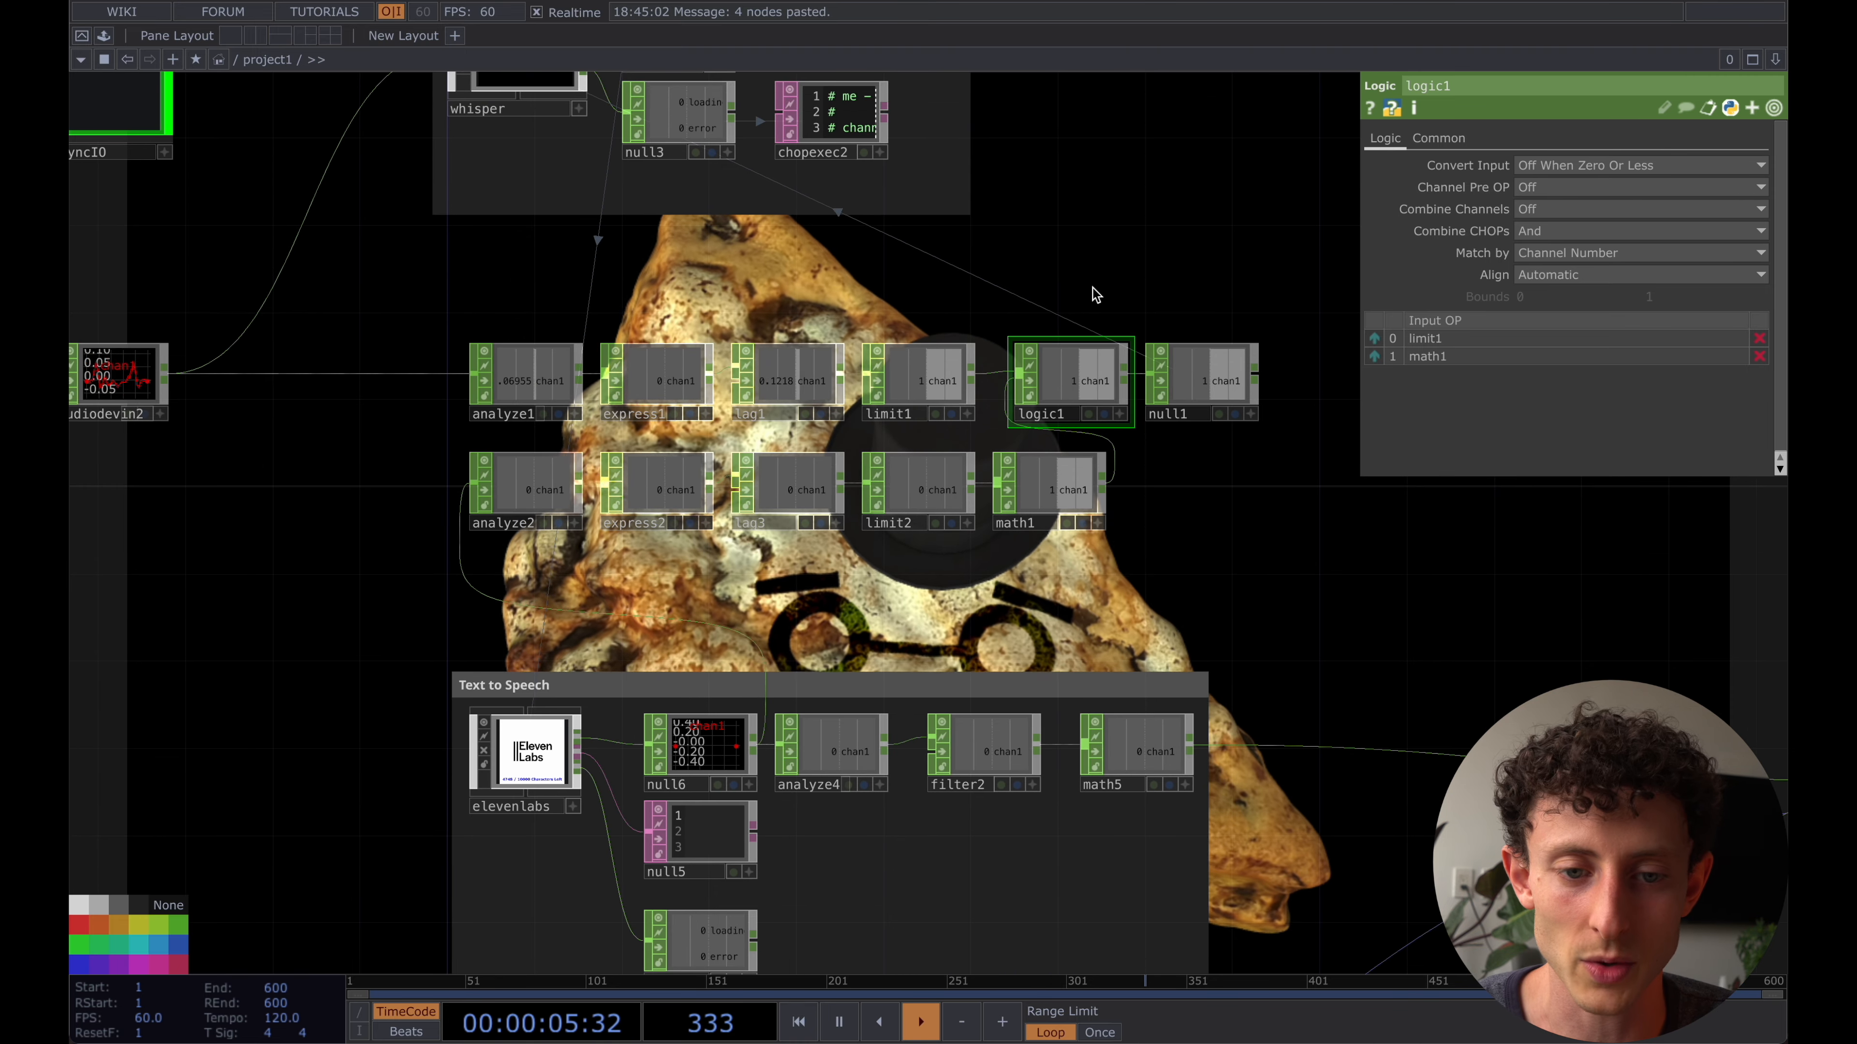
- Queue the ElevenLabs audio playback and examine whisper, math1, logic1 and null1 to test the recording gate
left_click_drag(1053, 286, 1053, 368)
left_click(543, 153)
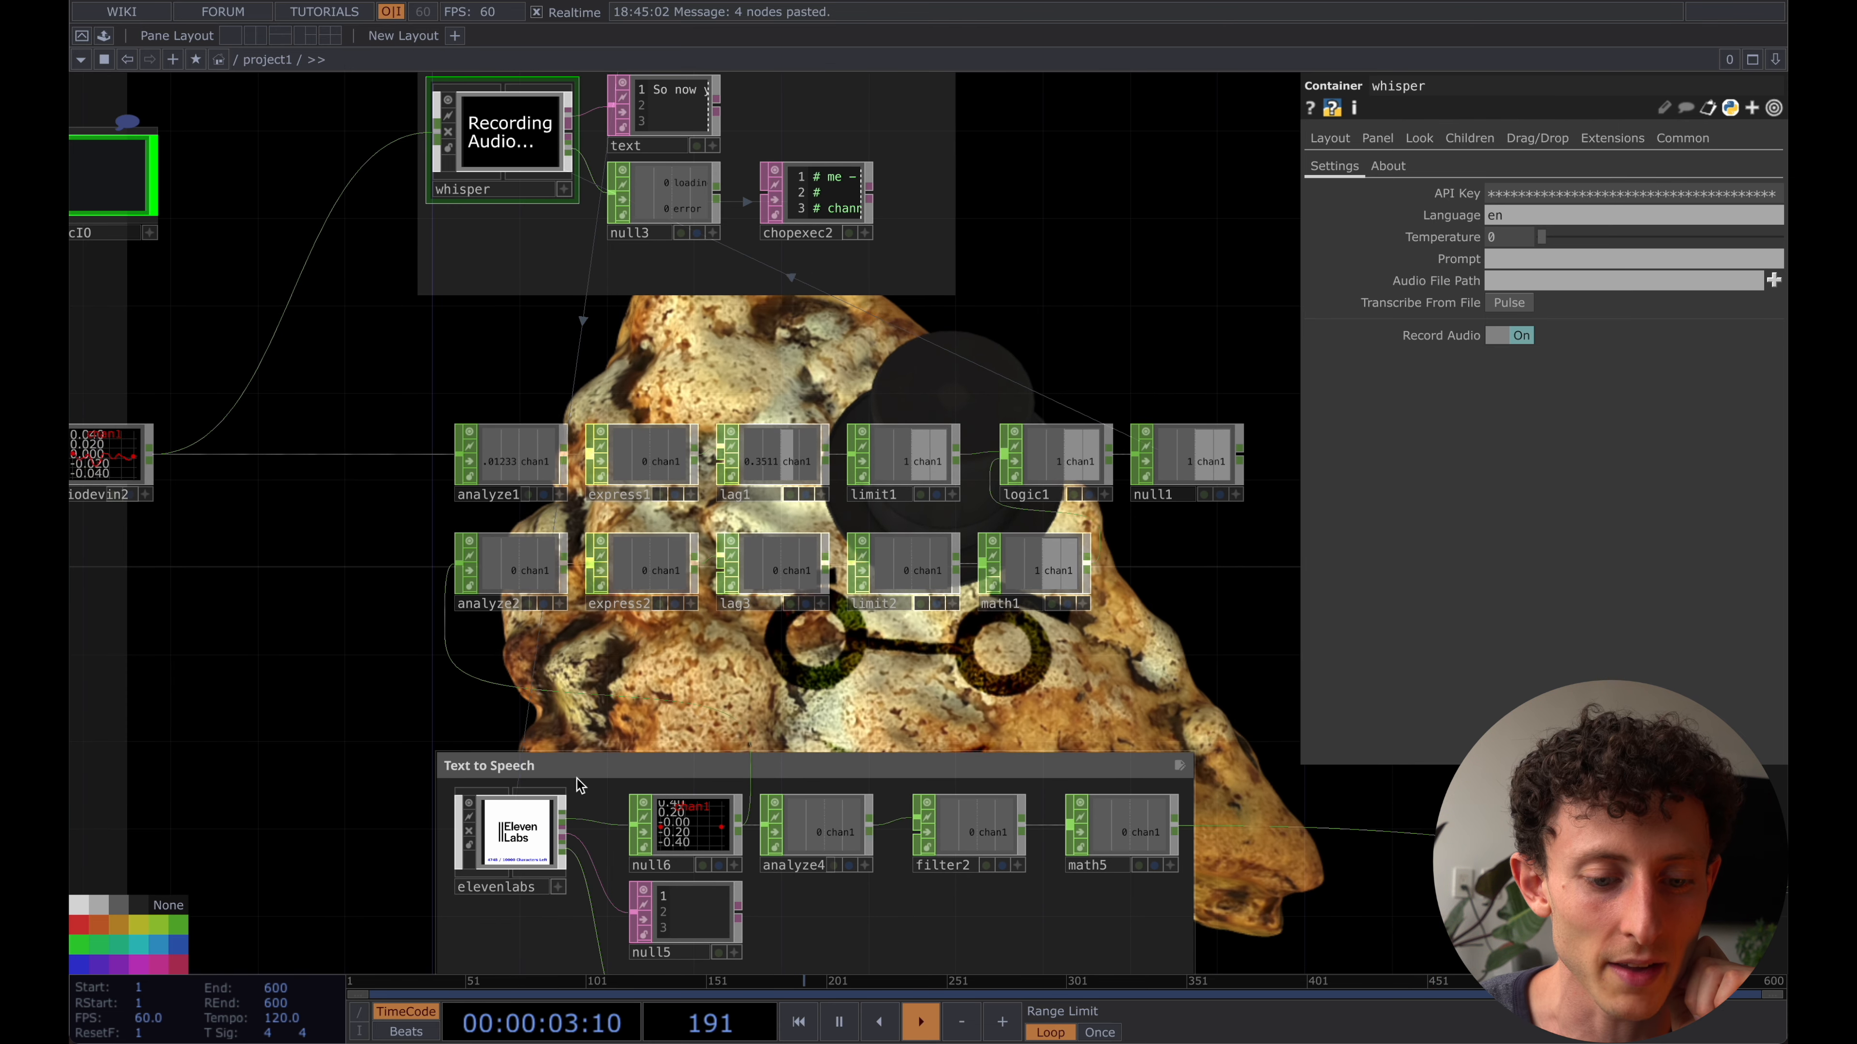
left_click(523, 837)
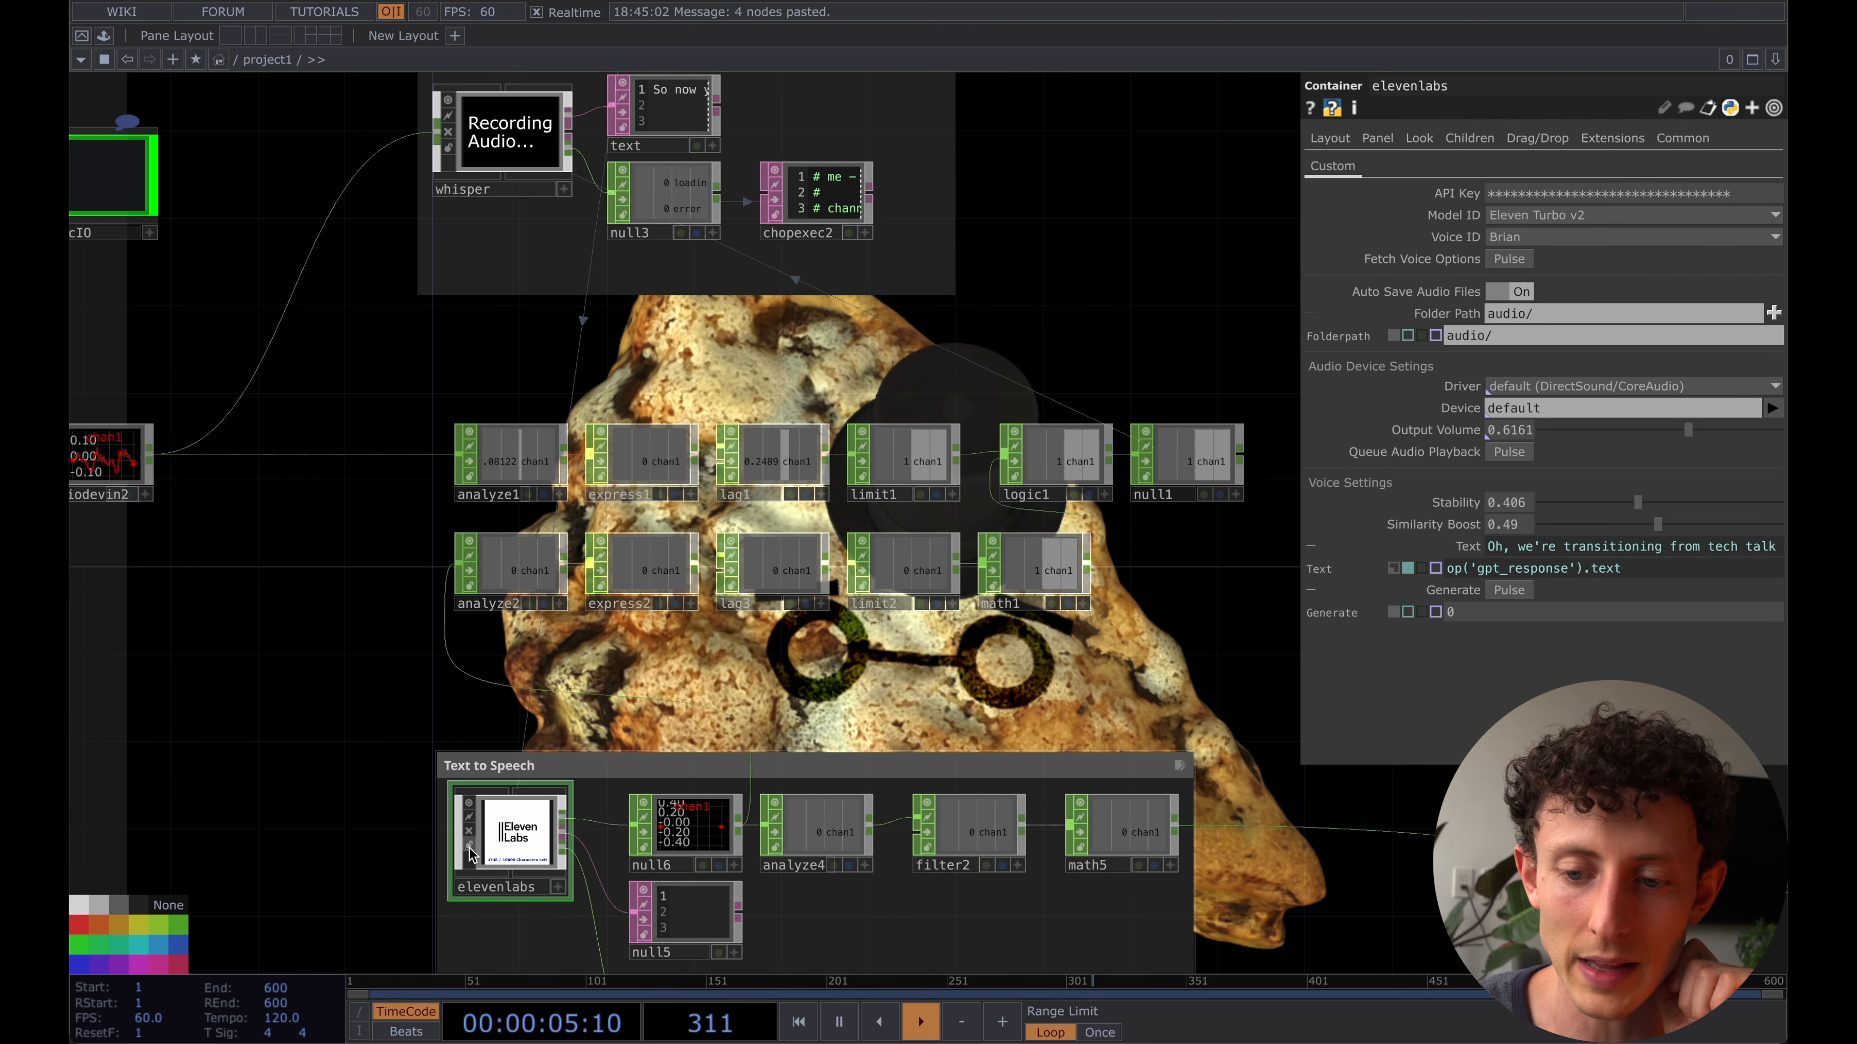
left_click(1507, 452)
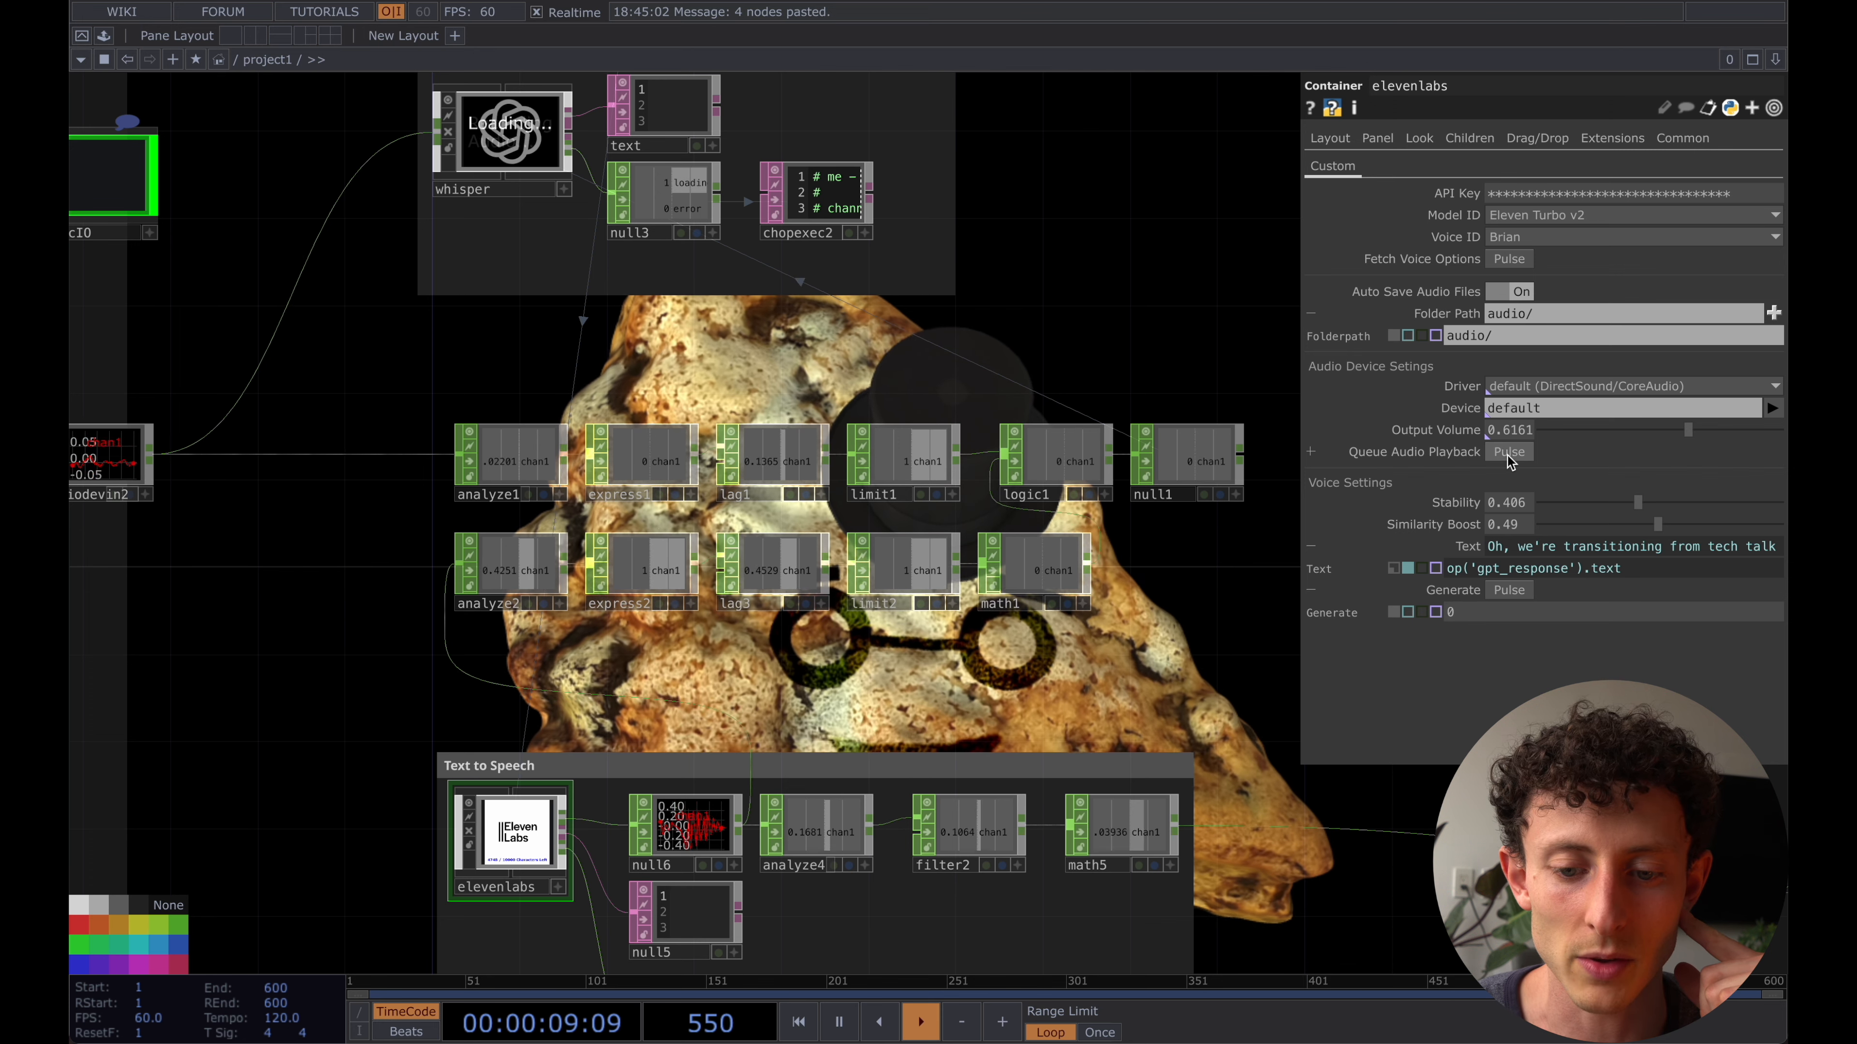
left_click(1016, 598)
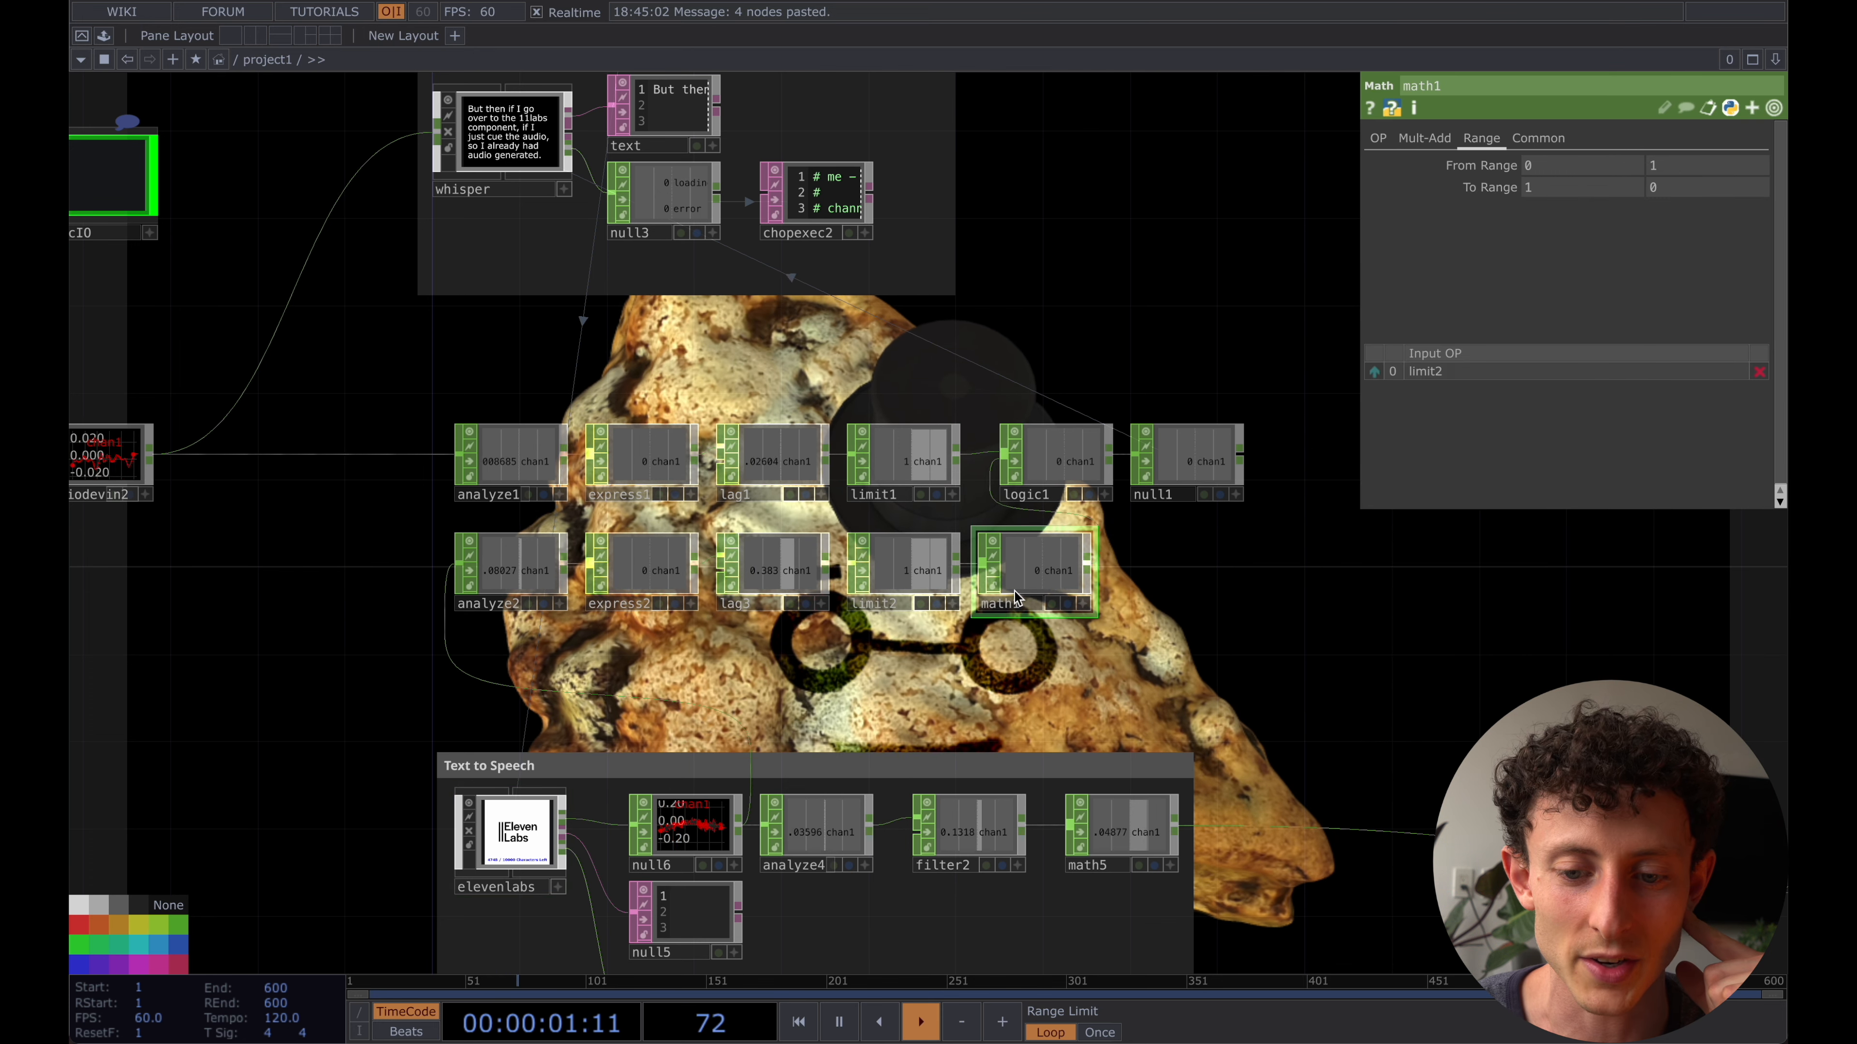
left_click(1051, 476)
left_click(1188, 468)
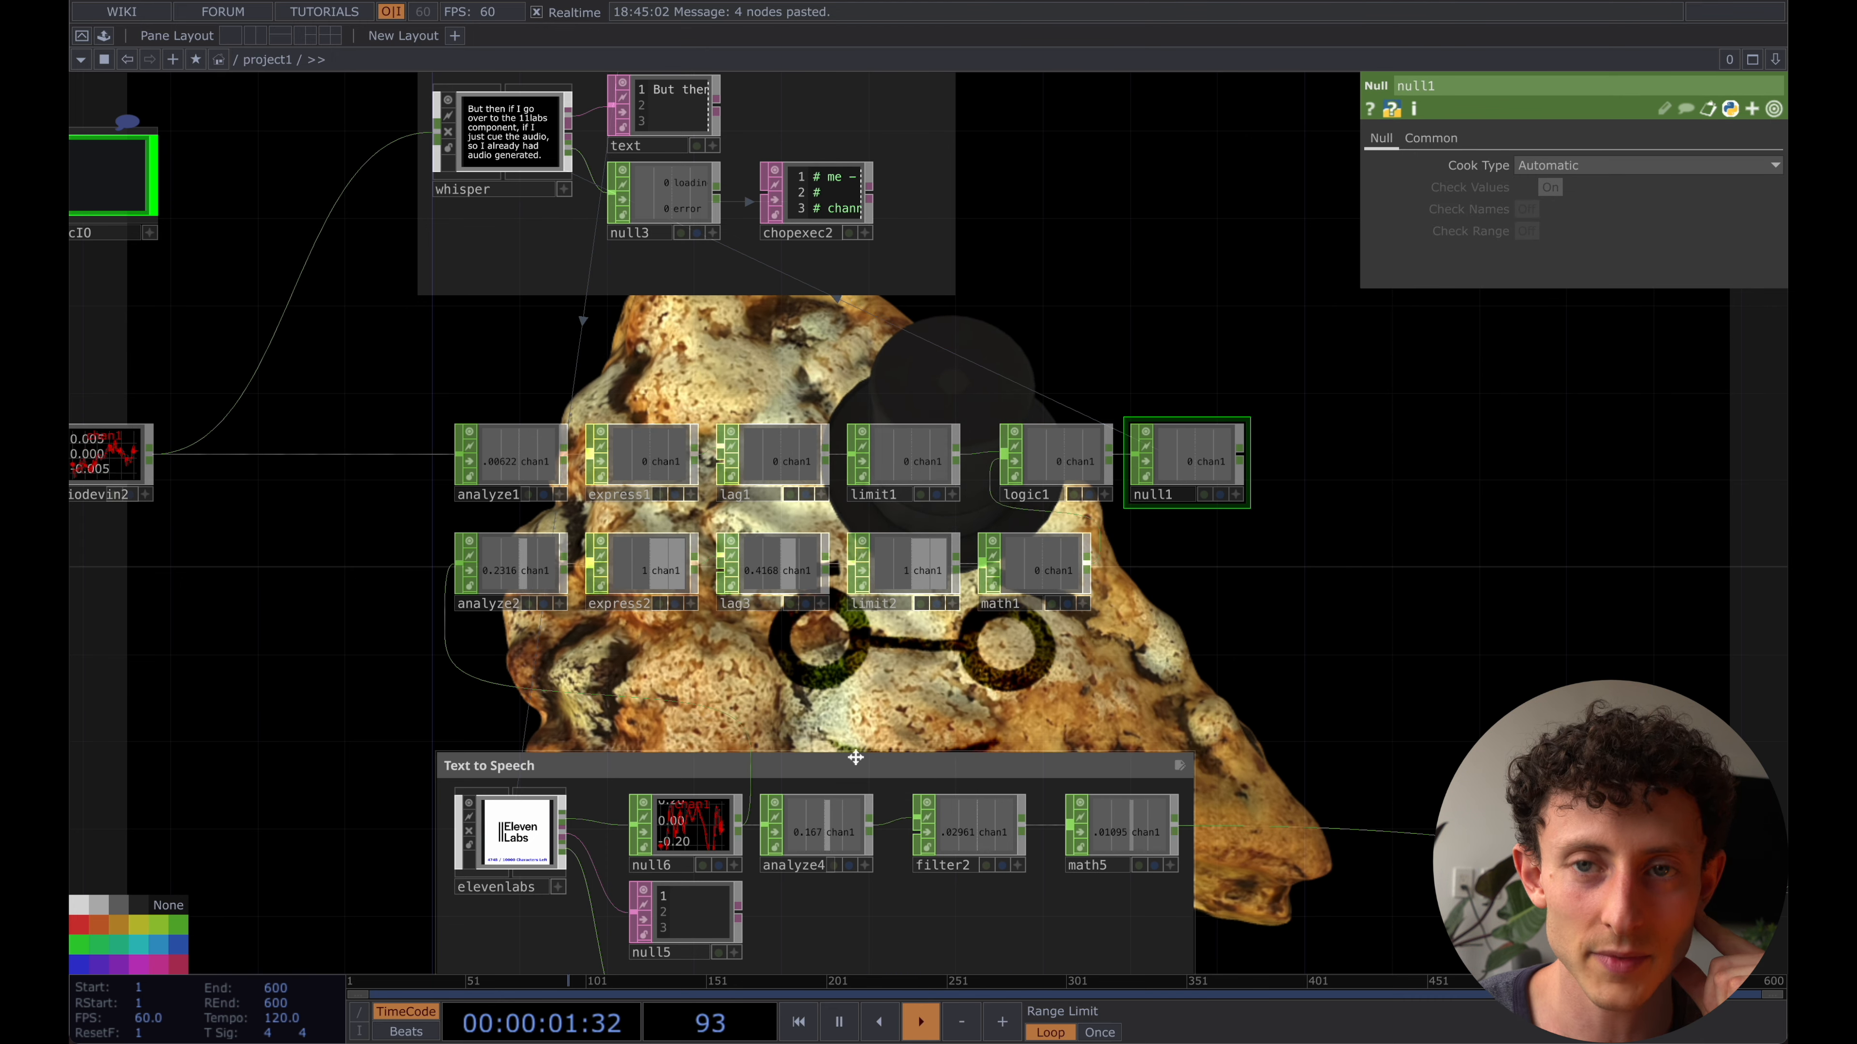
- Frame both analysis chains in an annotation box titled Audio Analysis and tighten its edge around the operators
right_click(408, 525)
left_click(529, 380)
left_click_drag(419, 495, 418, 393)
left_click_drag(739, 746, 988, 630)
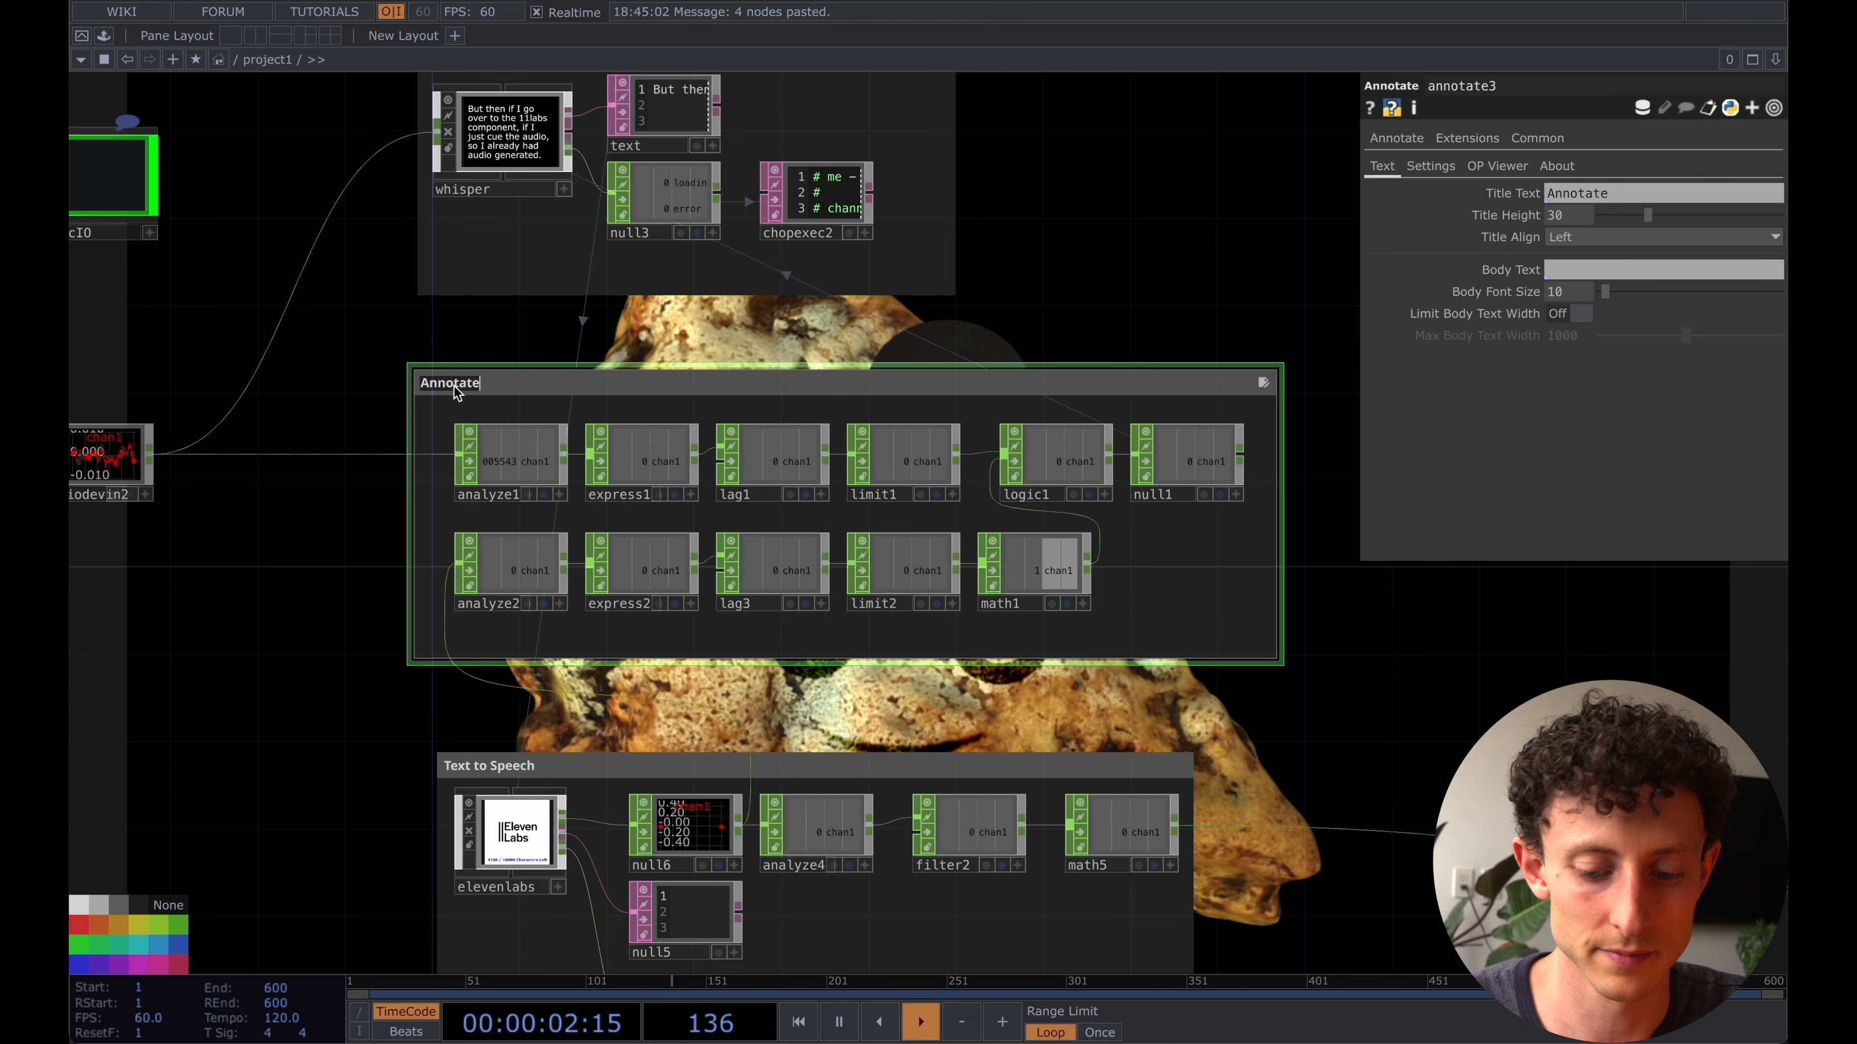
type("Audio Analysis")
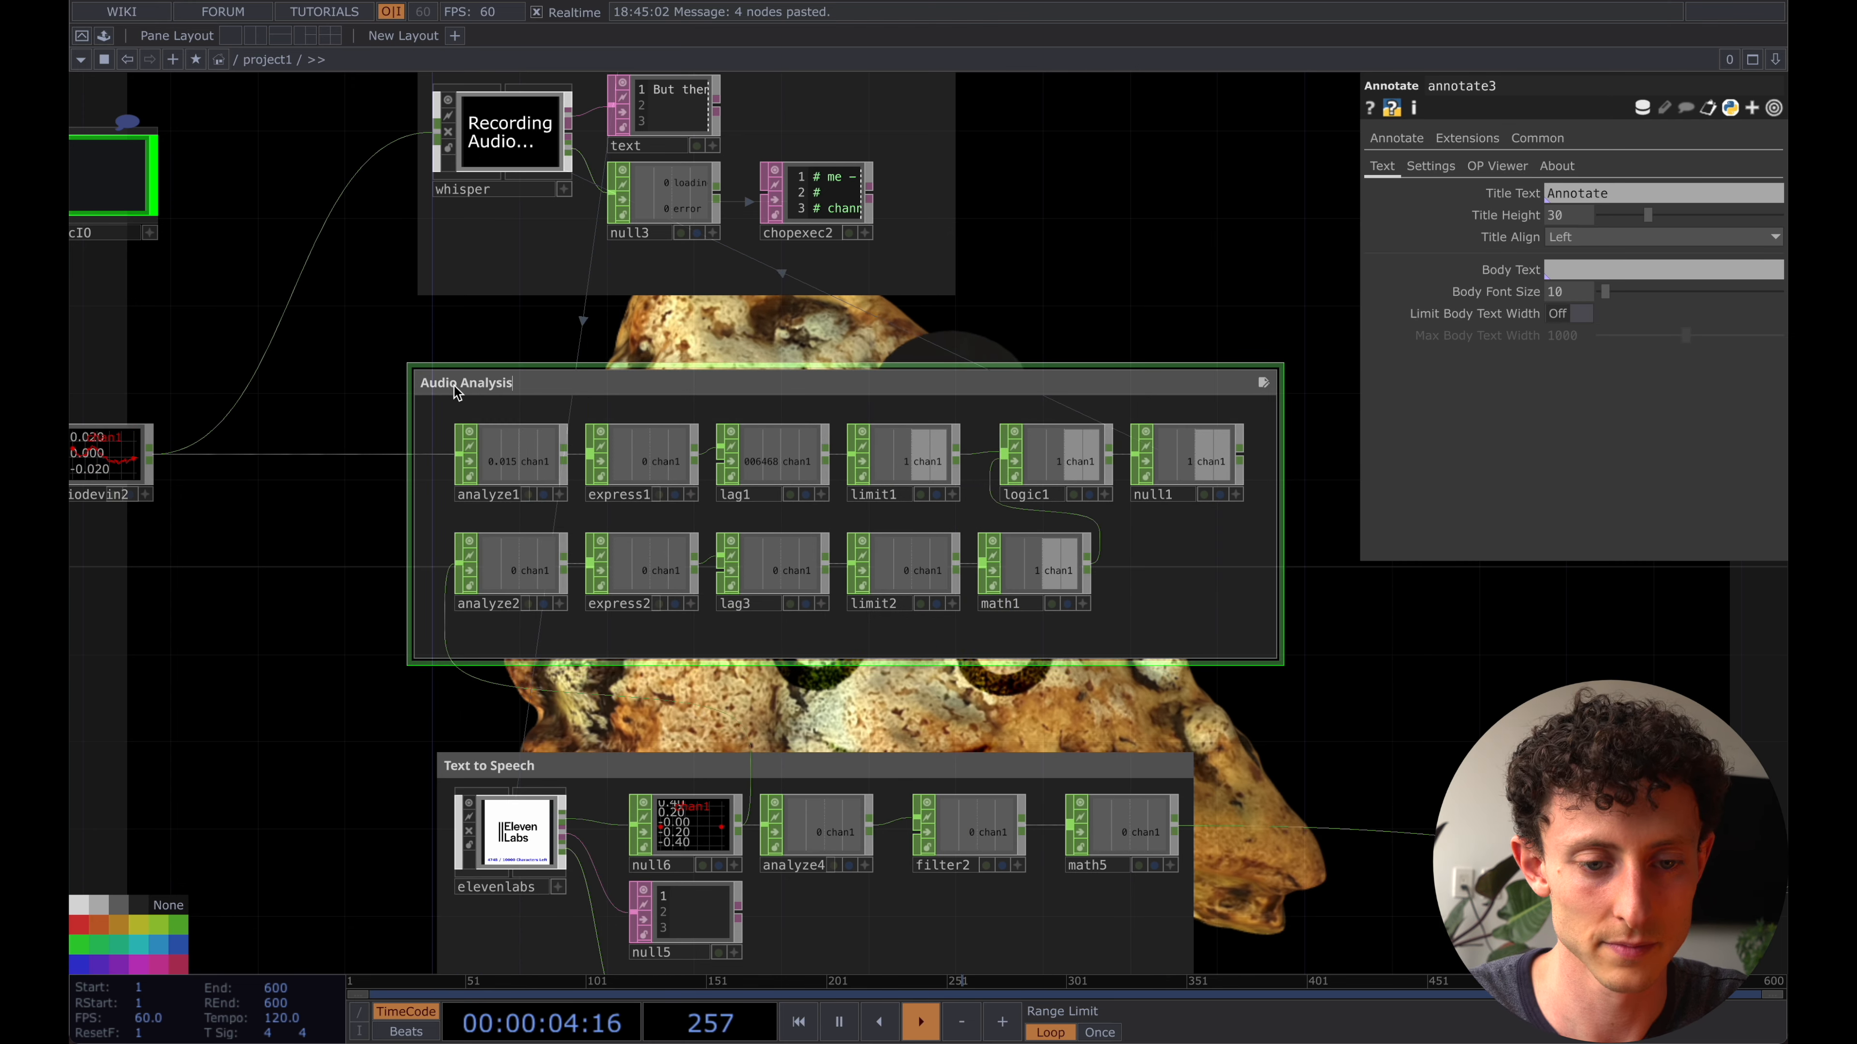
left_click_drag(408, 439, 420, 435)
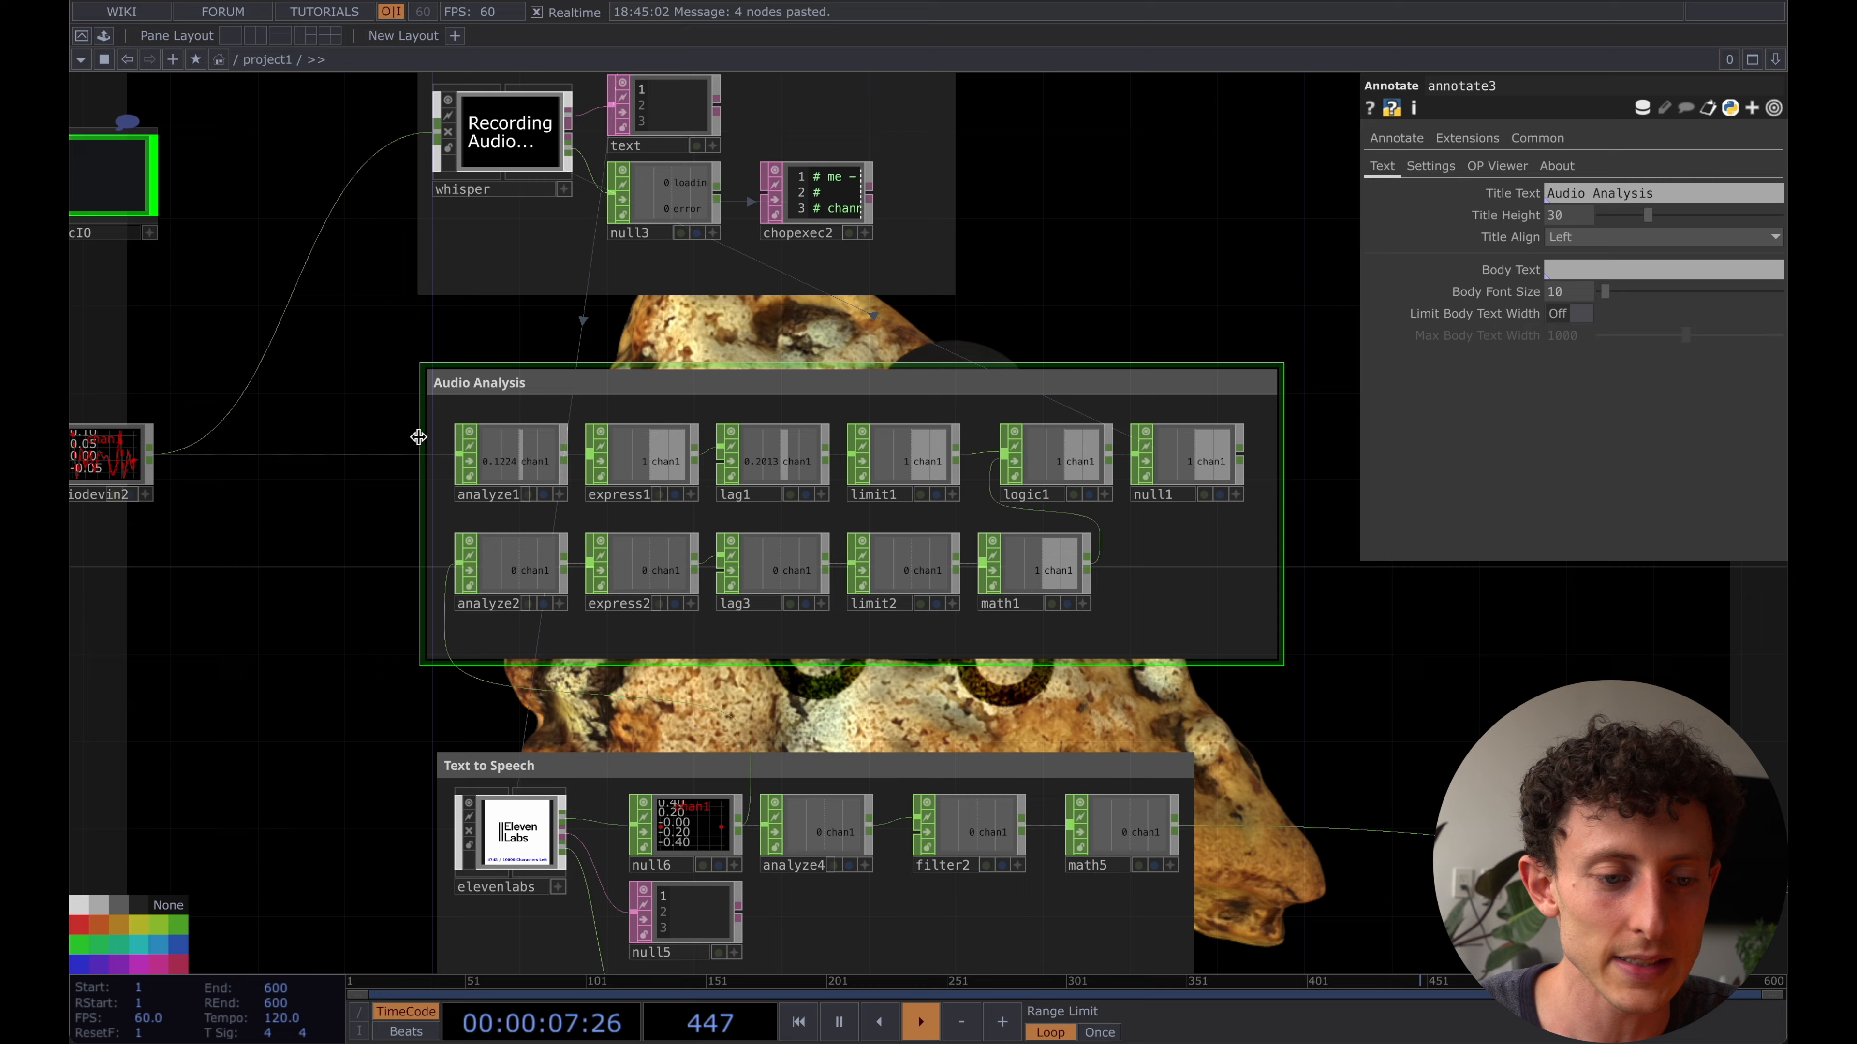
- Deactivate the microphone input audiodevin2
left_click_drag(251, 352, 368, 356)
left_click(212, 459)
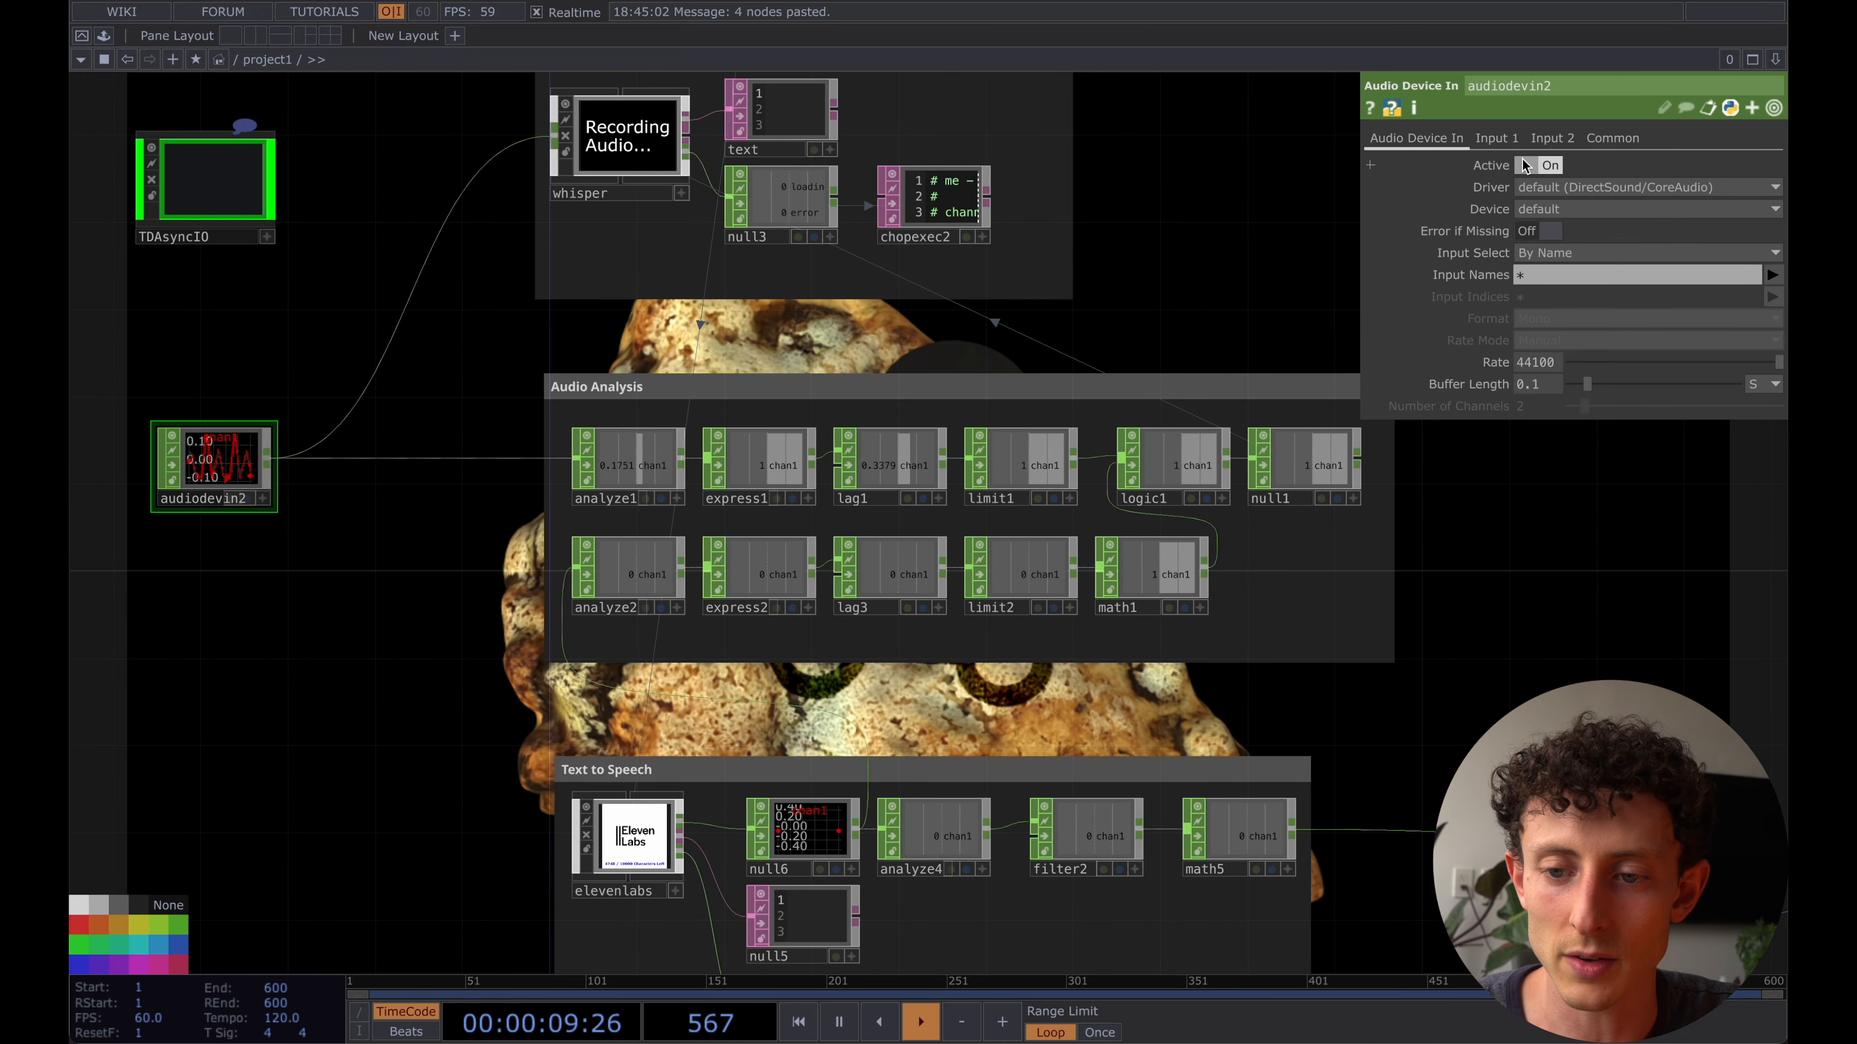
scroll(1086, 381, "up", 3)
scroll(1086, 381, "right", 3)
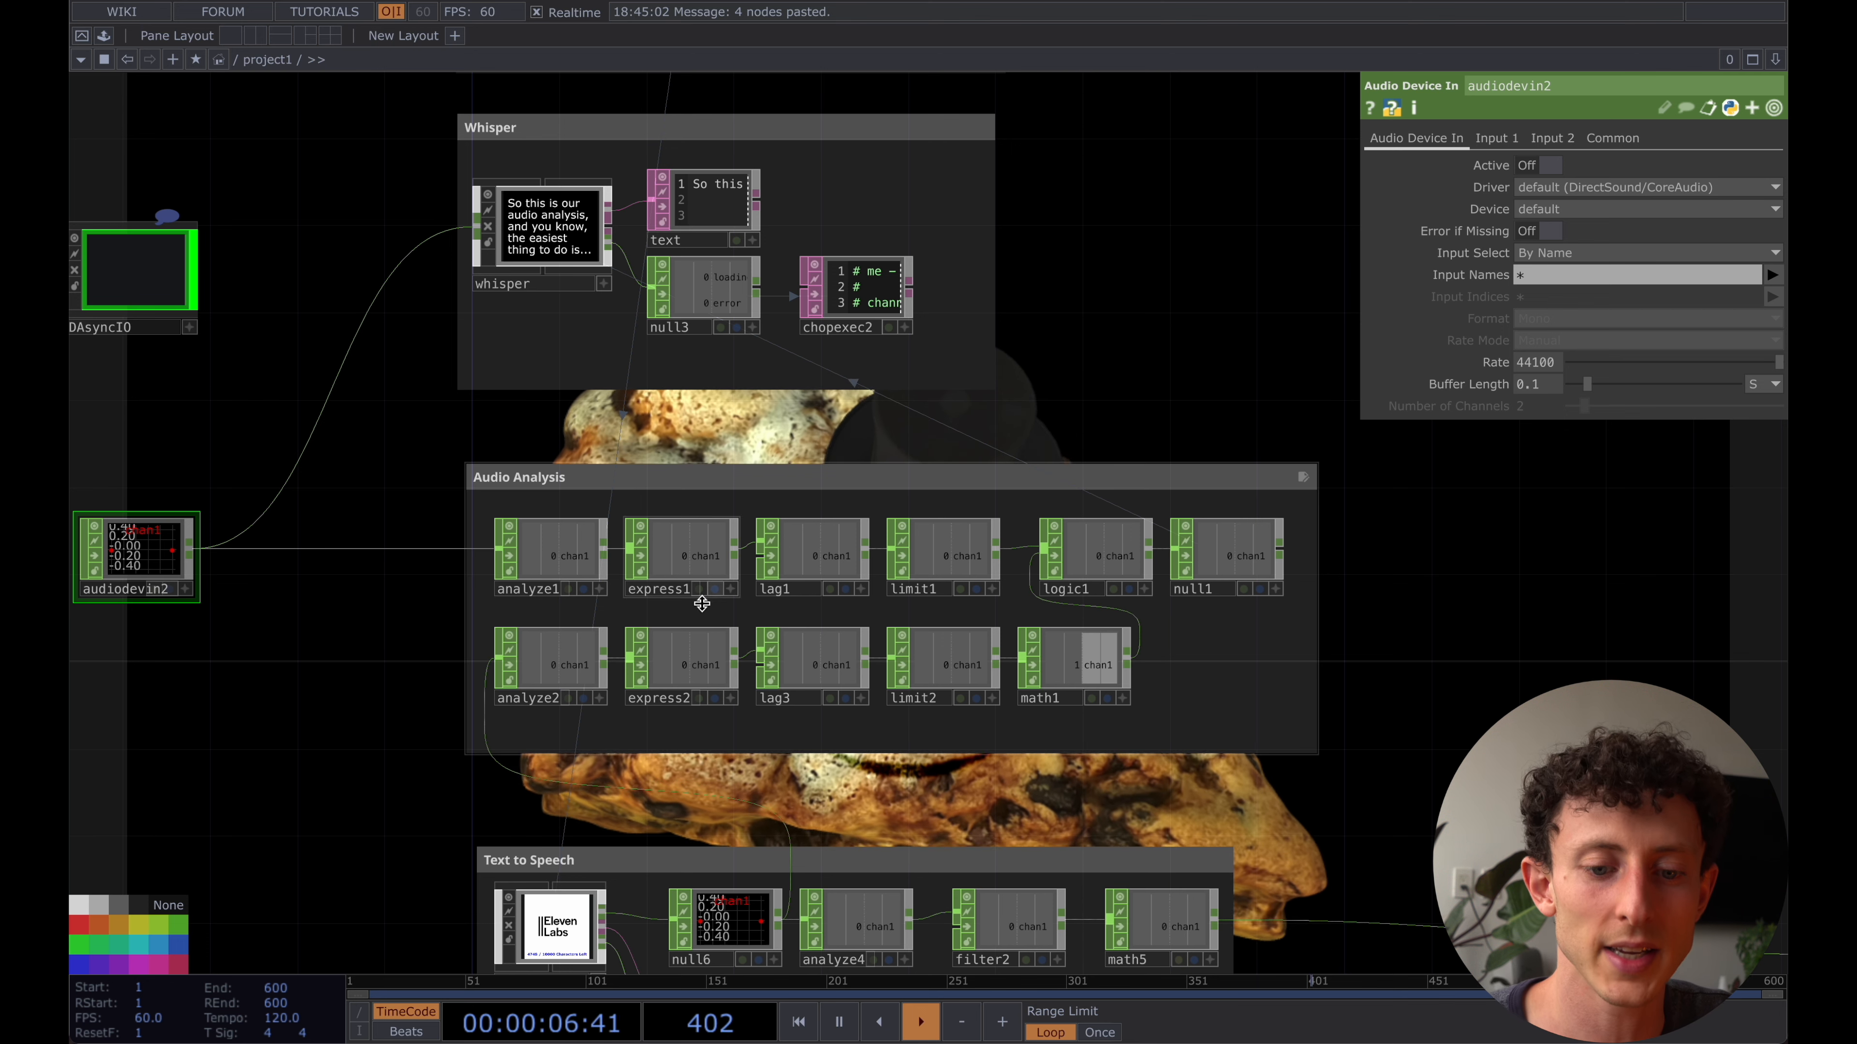
- Review express1's threshold expression and set both of lag1's Lag values to 1
left_click(674, 574)
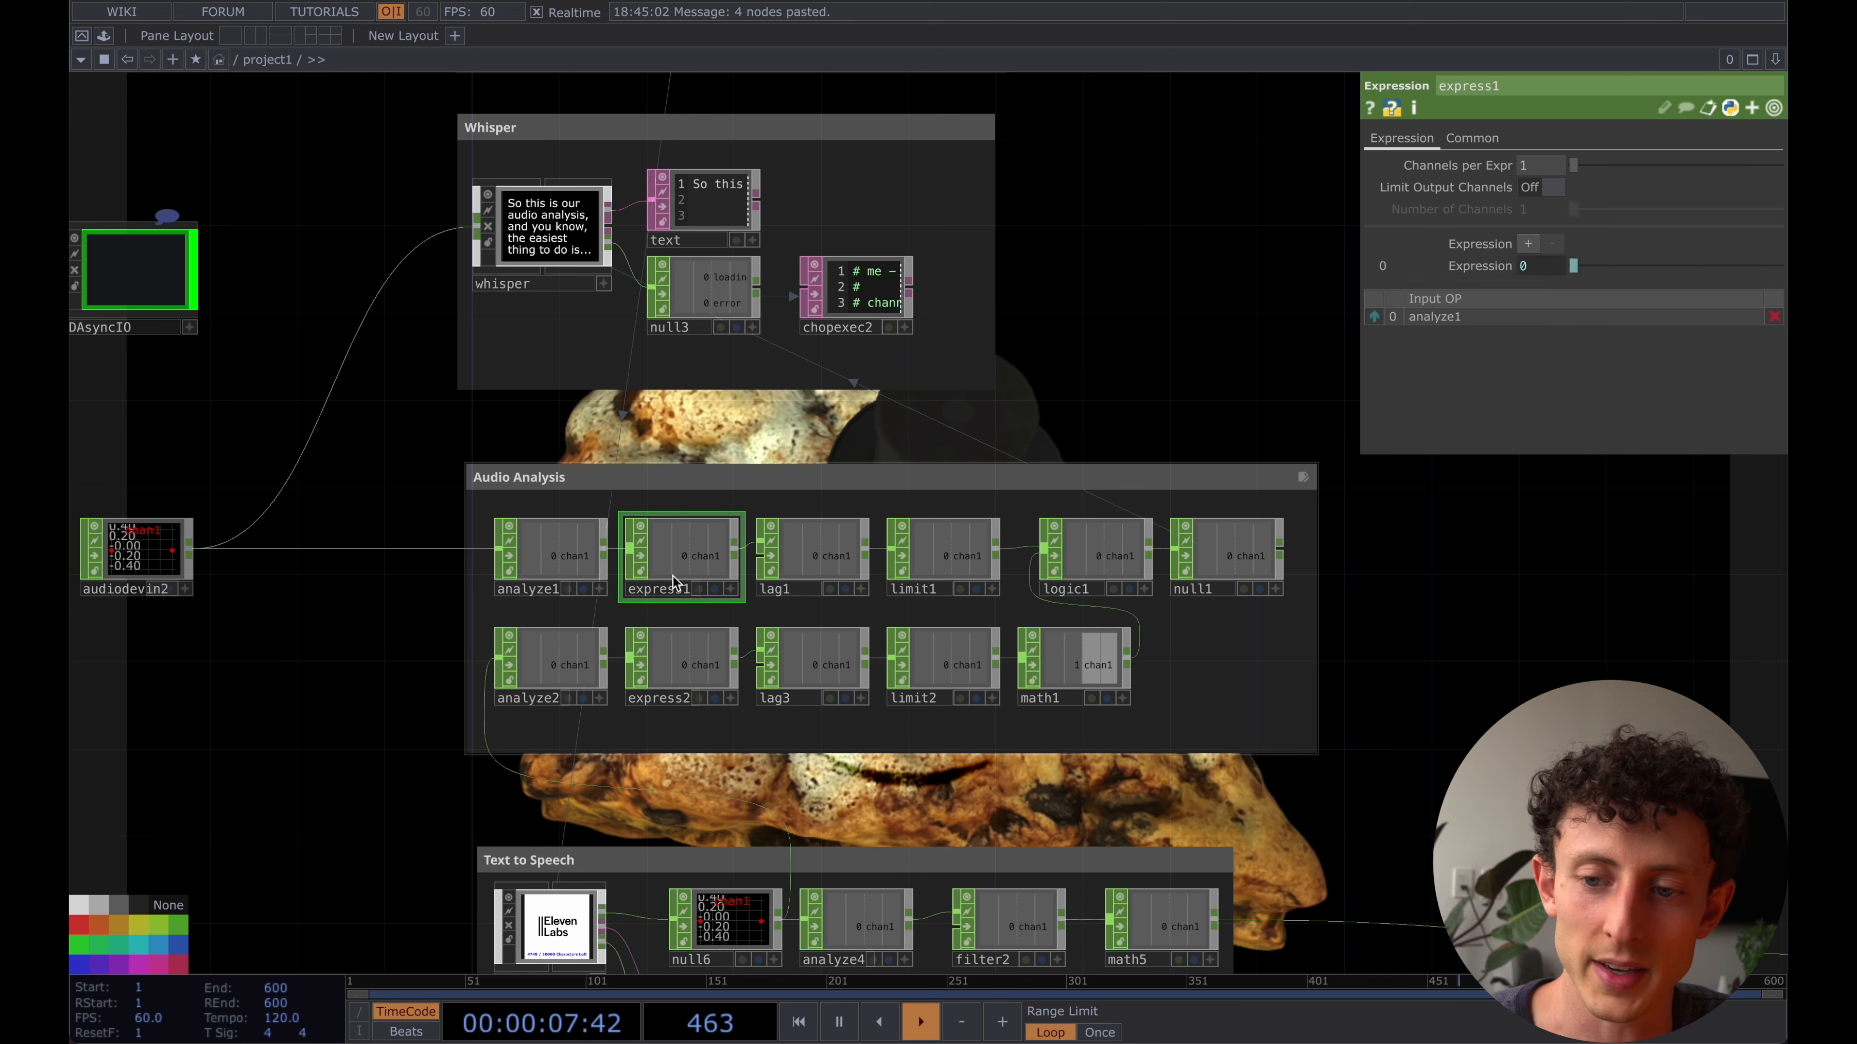
left_click(1533, 269)
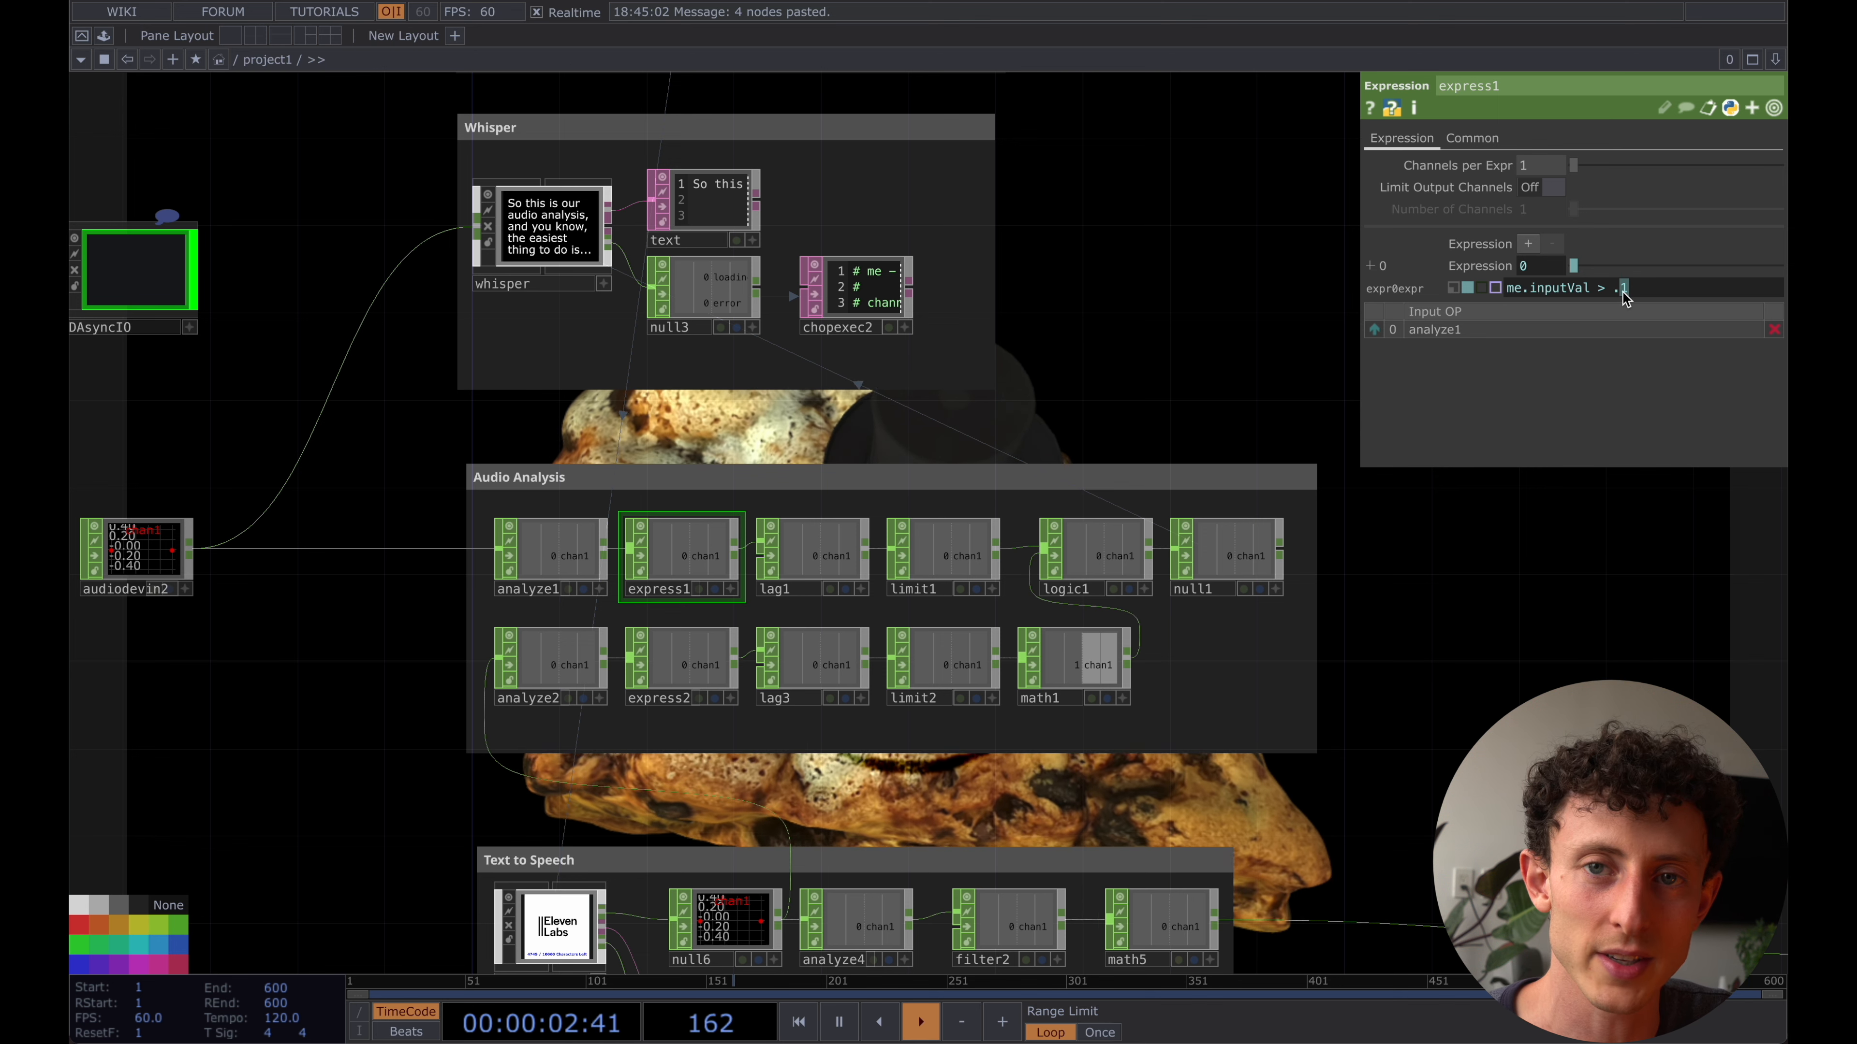
left_click(825, 564)
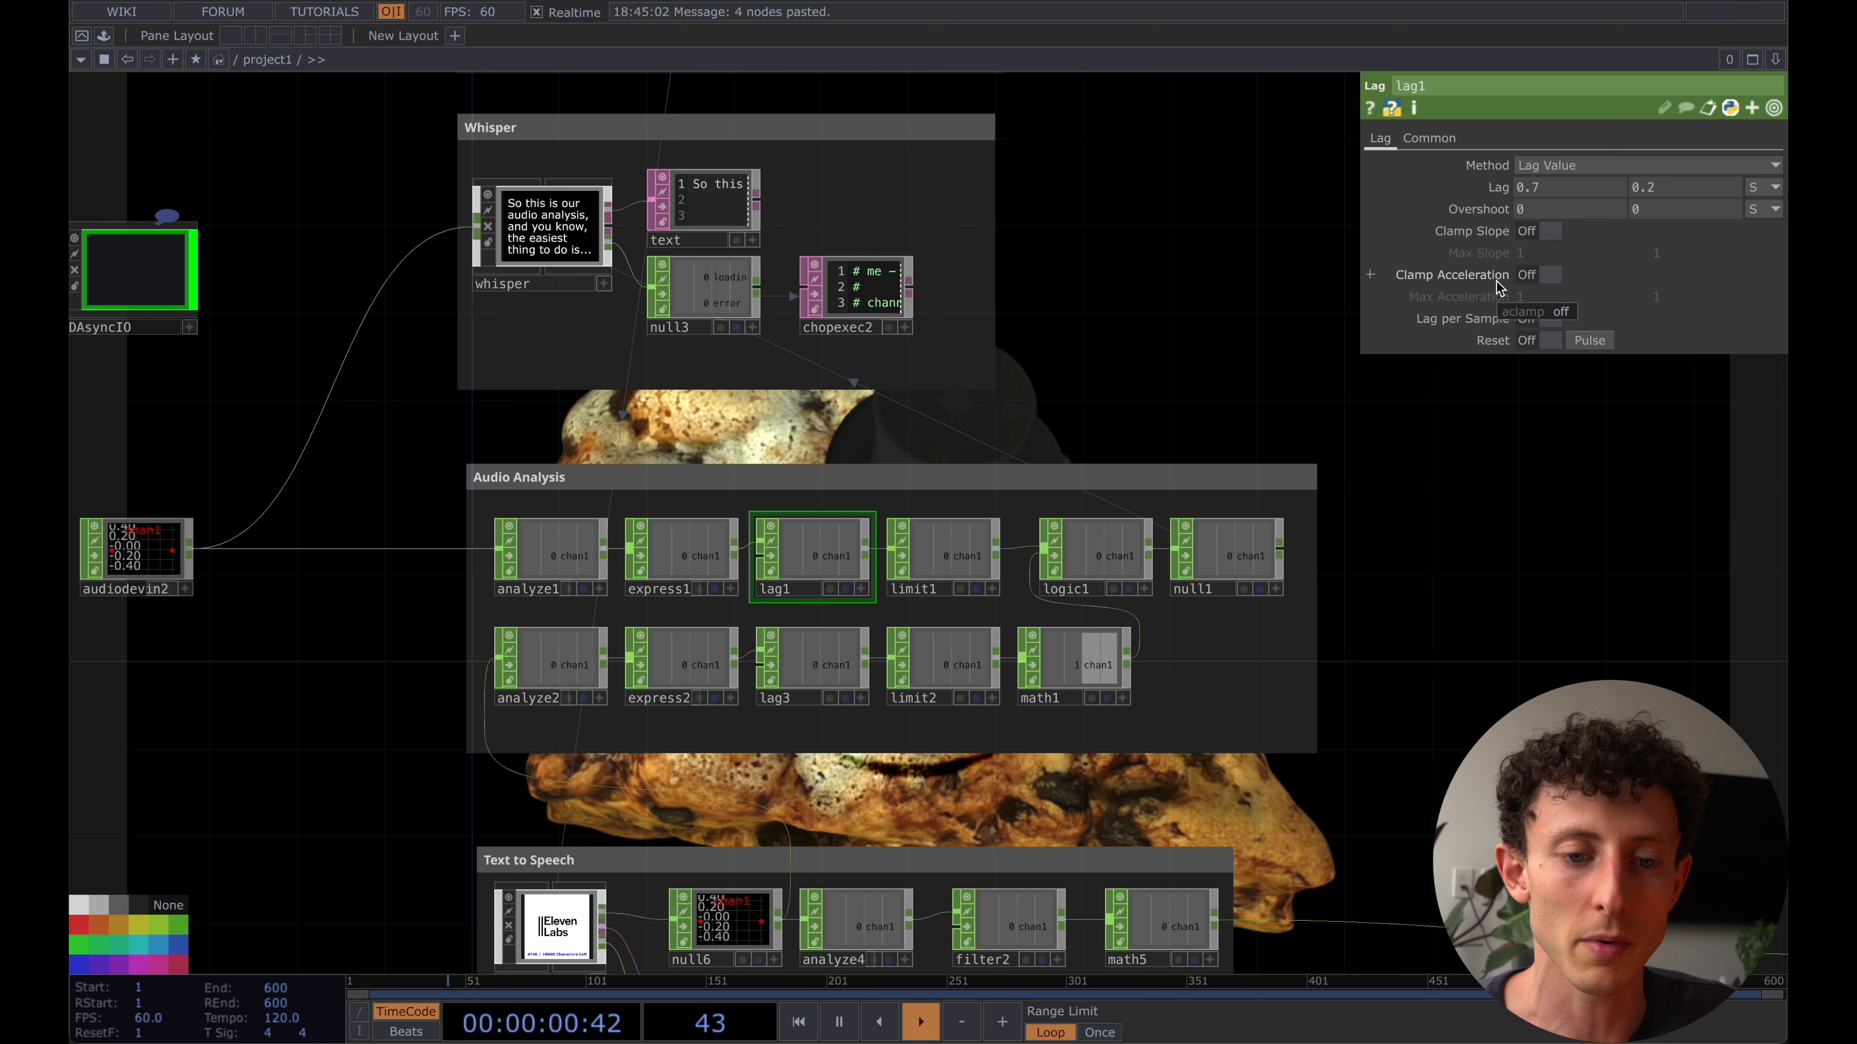
left_click(1576, 189)
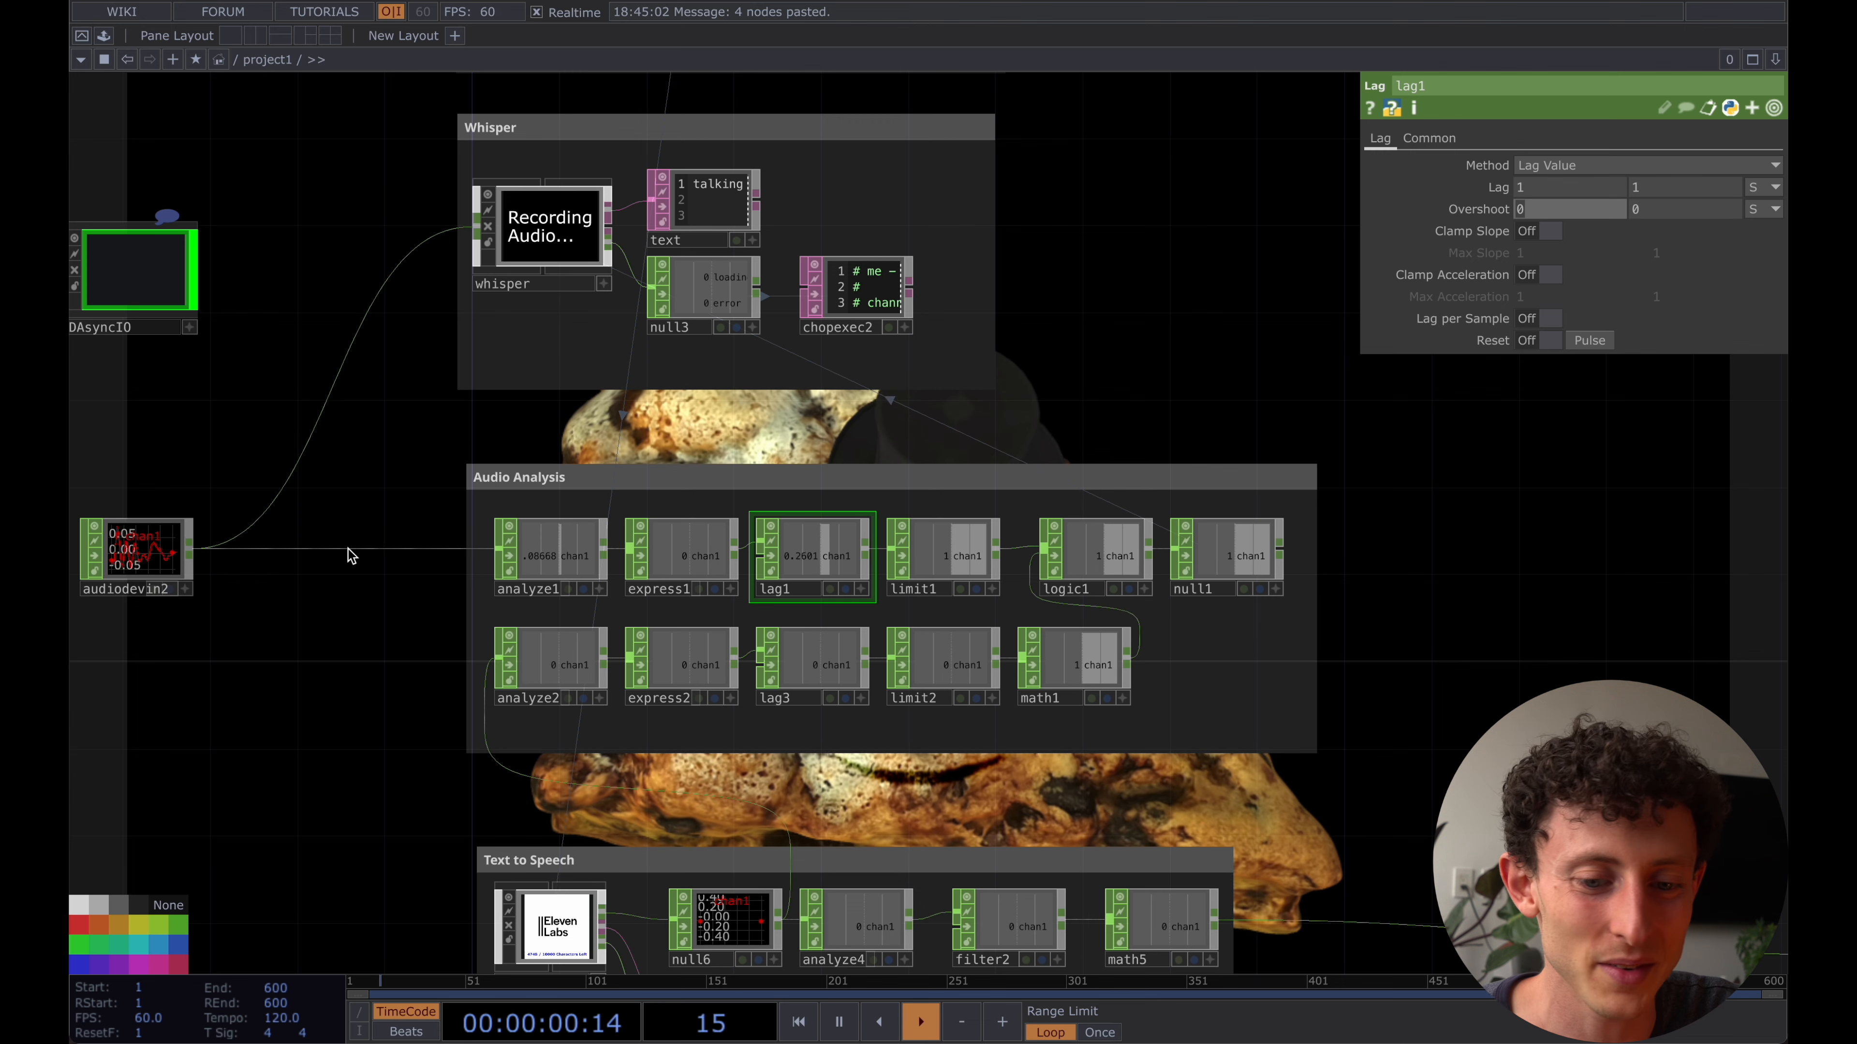
- Try a second Lag value of 0.4 on lag1 and test it with the microphone input audiodevin2
left_click(162, 542)
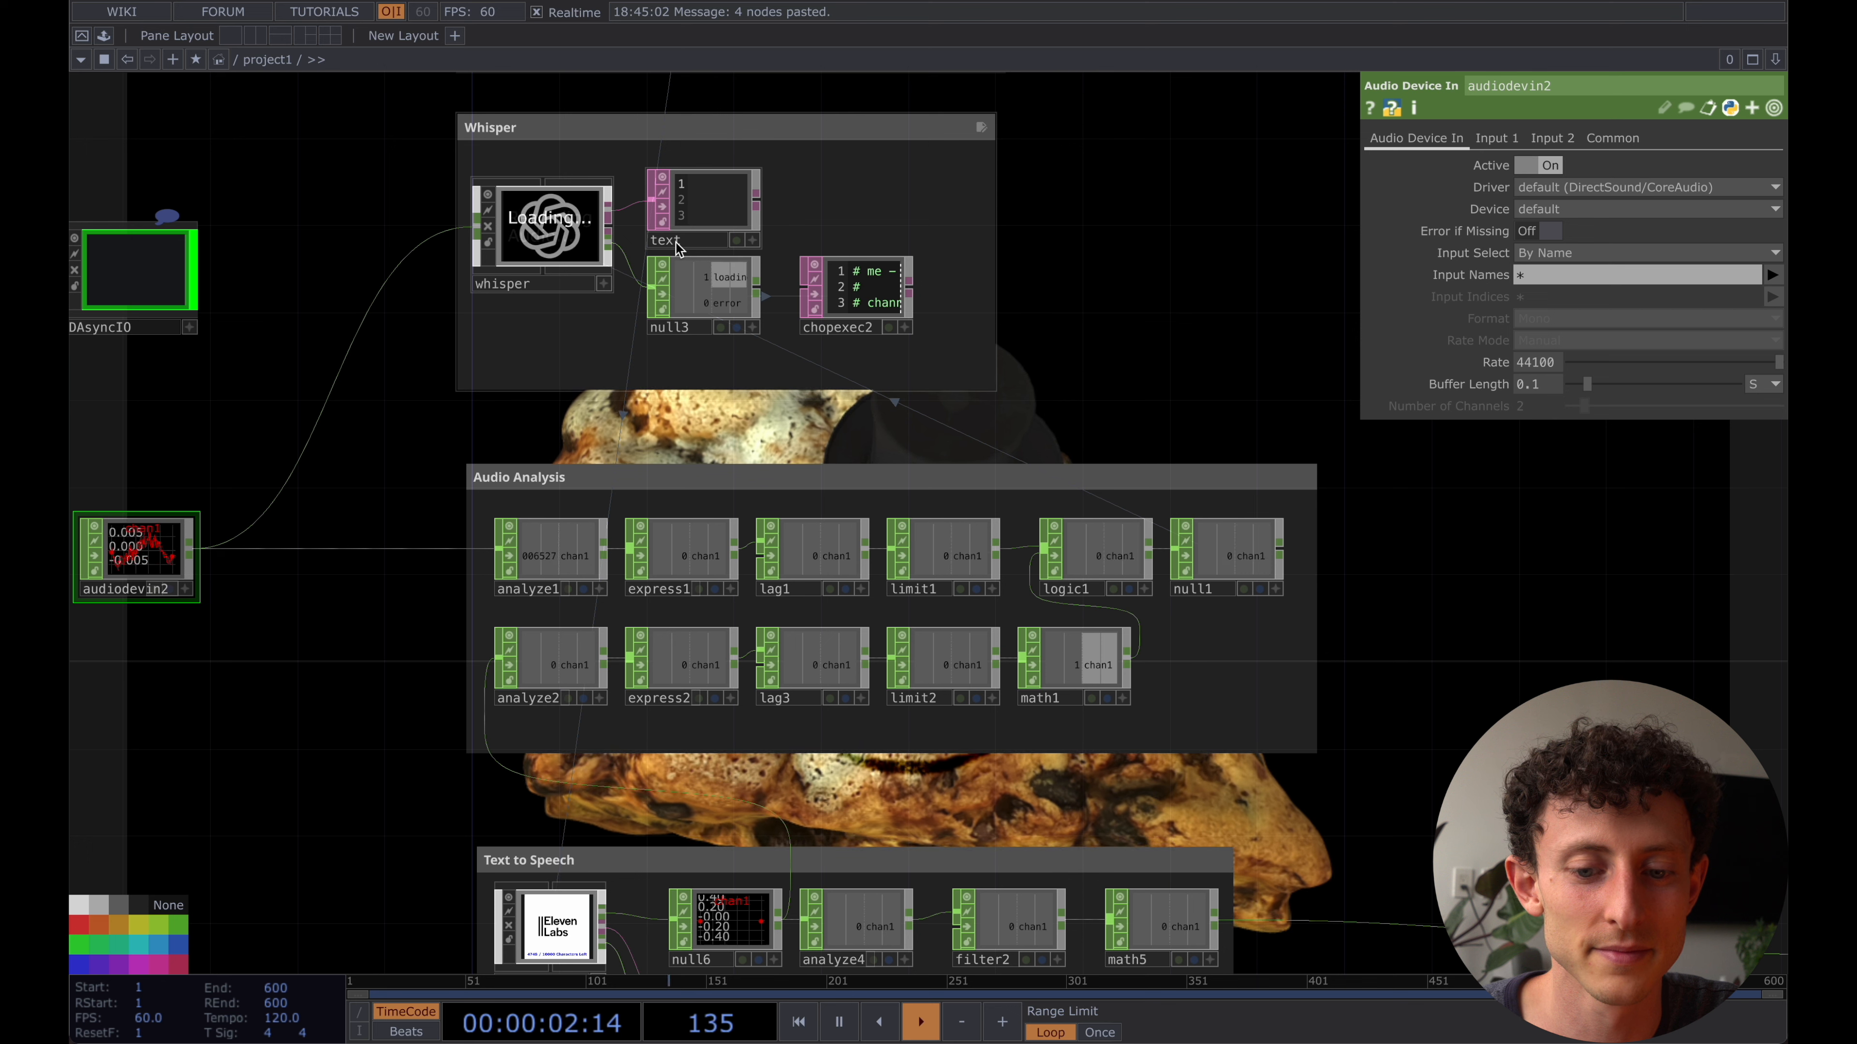
left_click(818, 556)
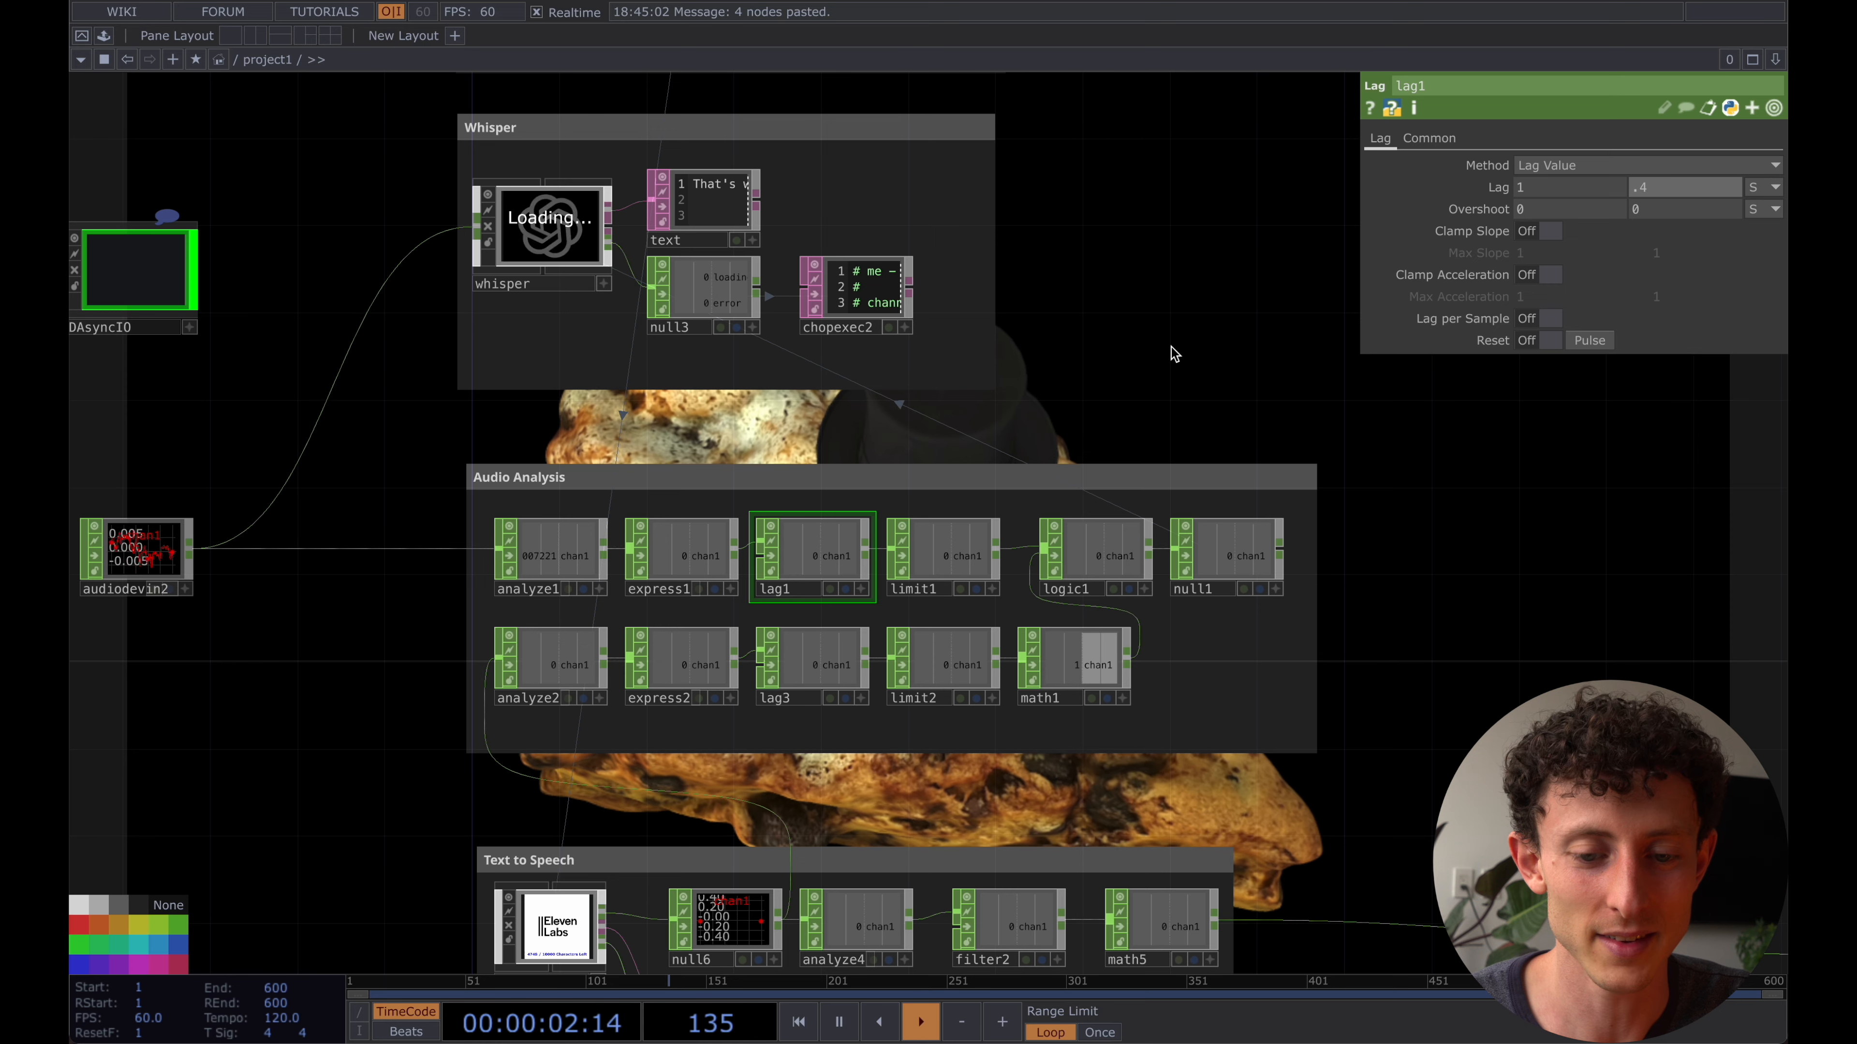
scroll(407, 465, "down", 3)
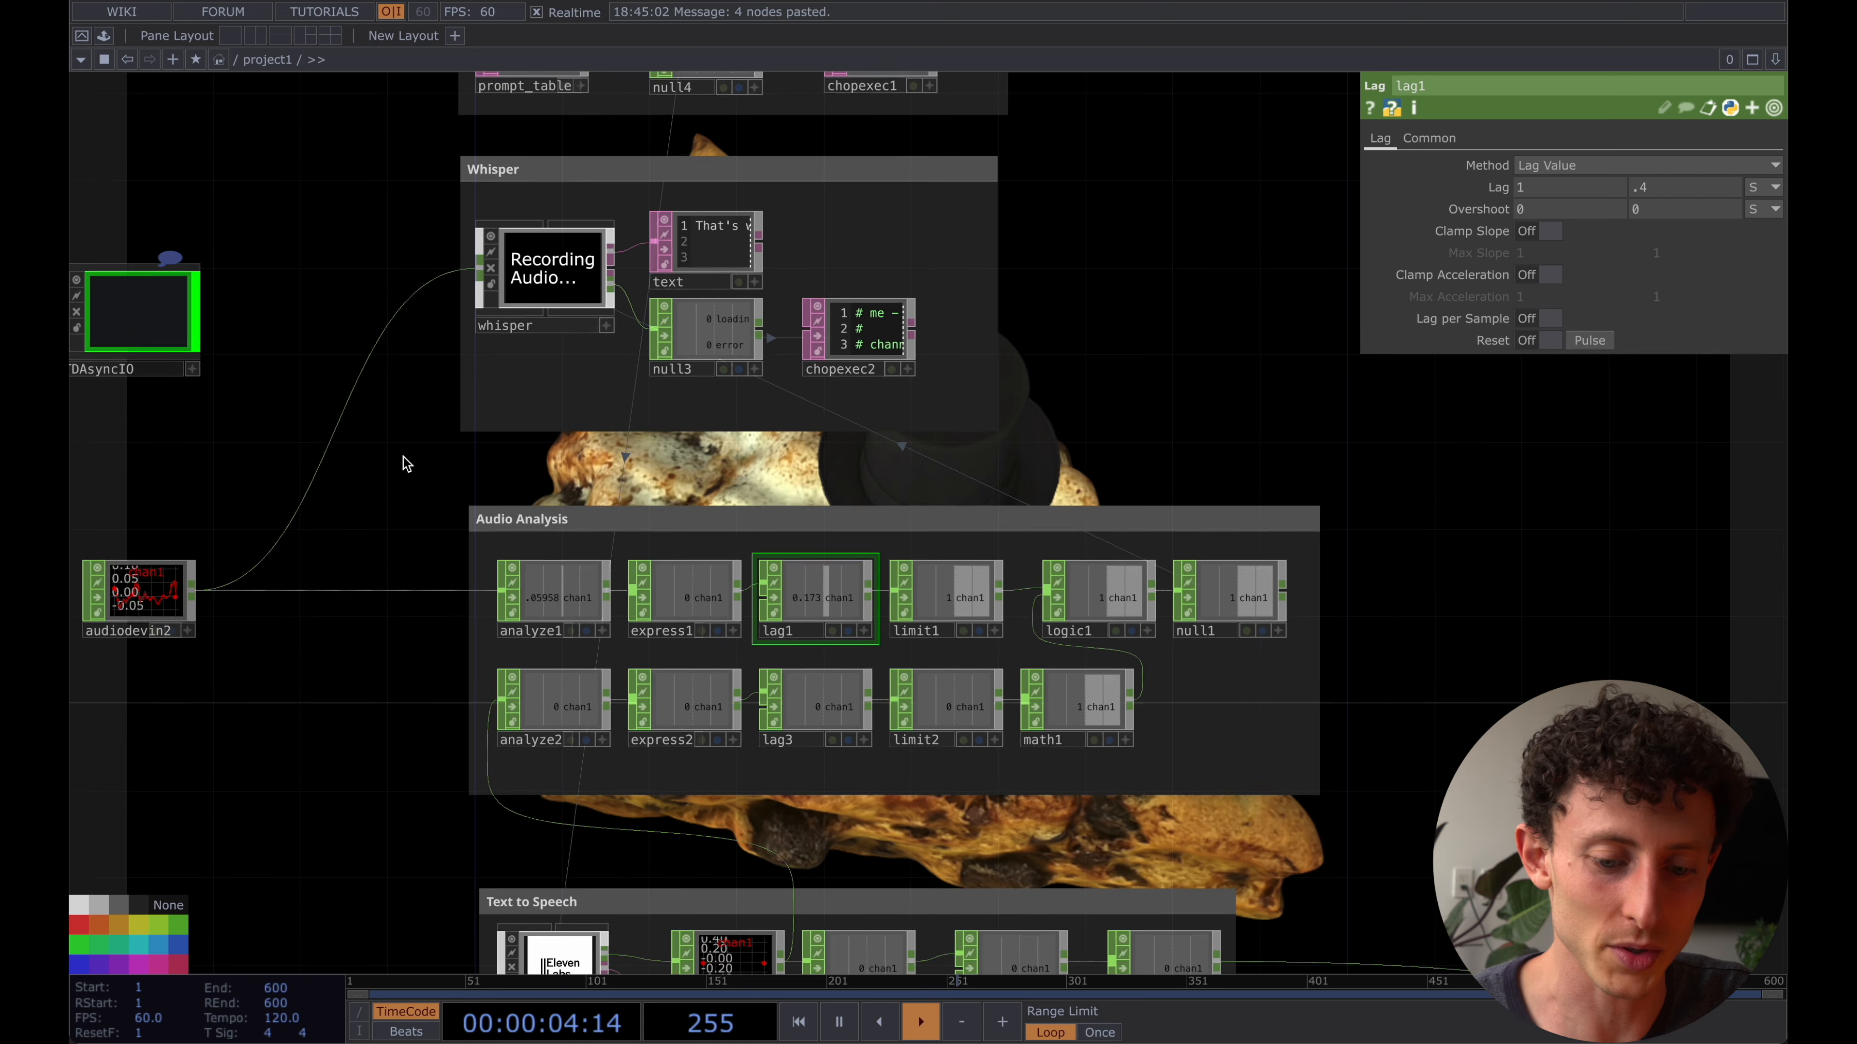
left_click(170, 578)
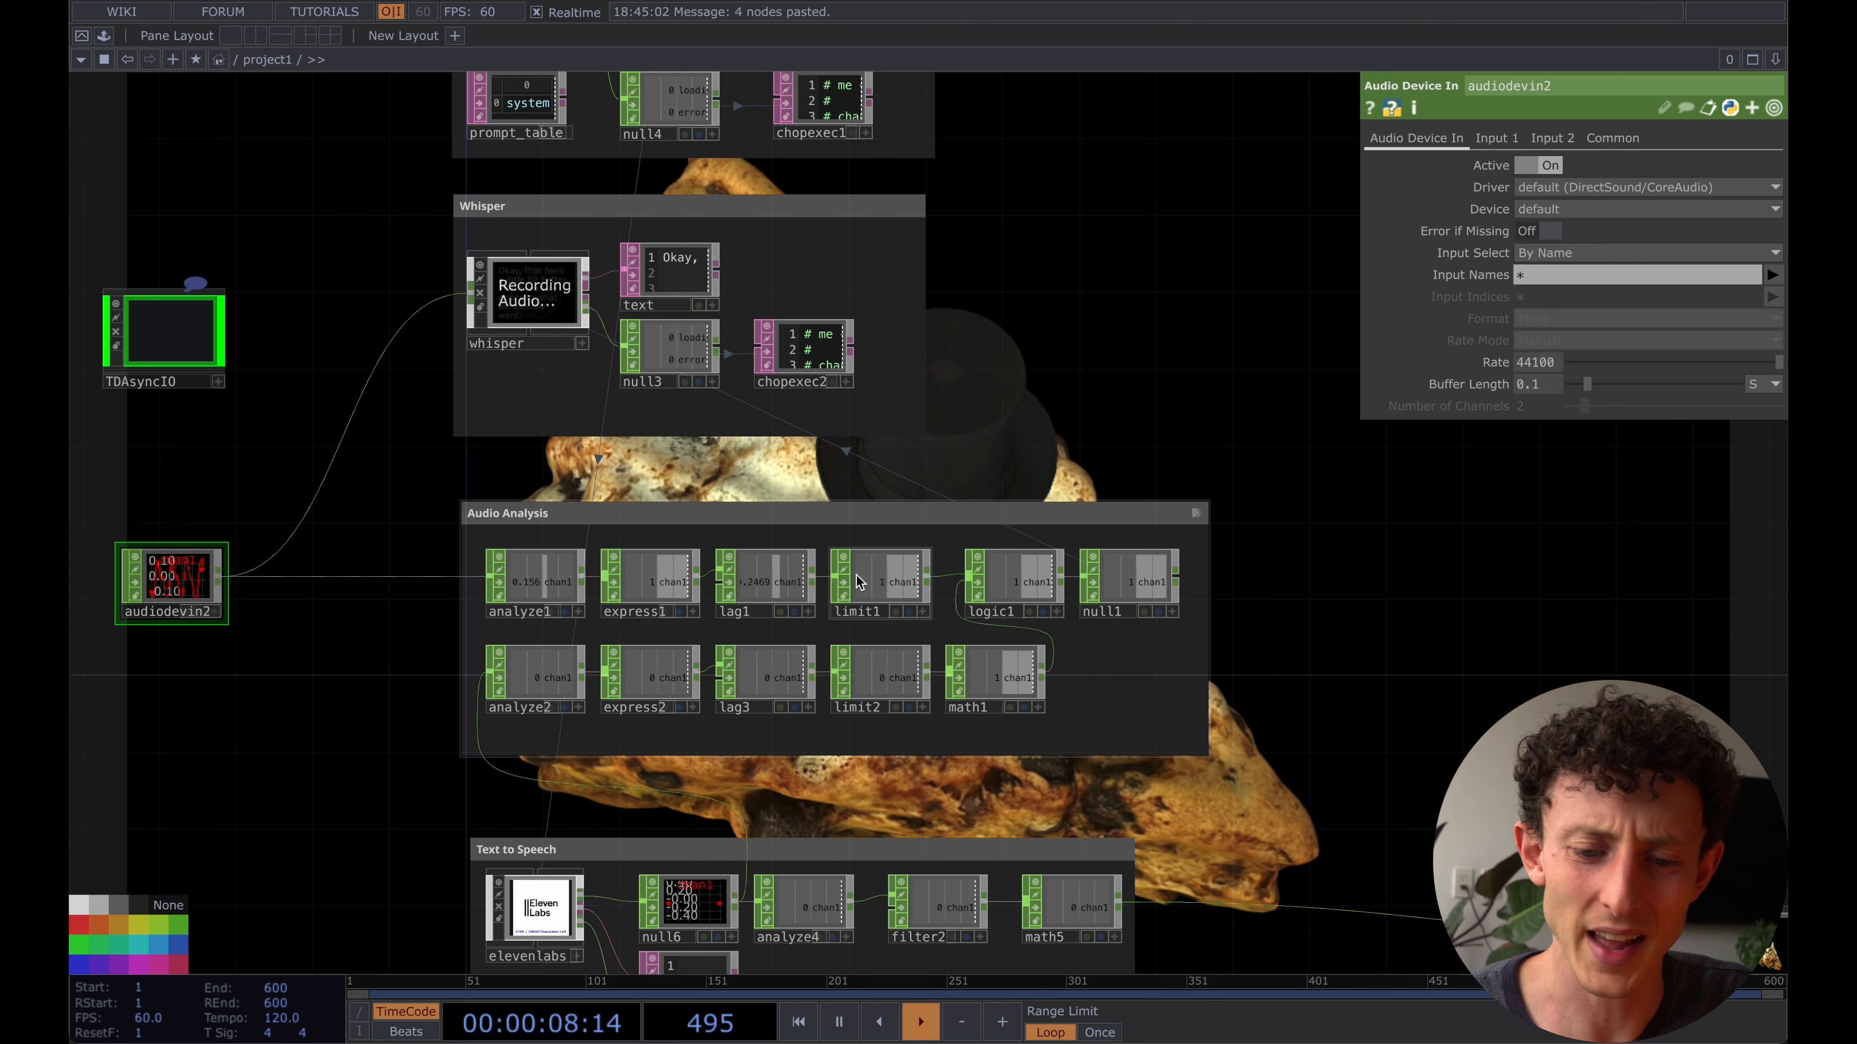
- Set lag1's second Lag value to 0.25 and deactivate the microphone input audiodevin2
left_click(764, 578)
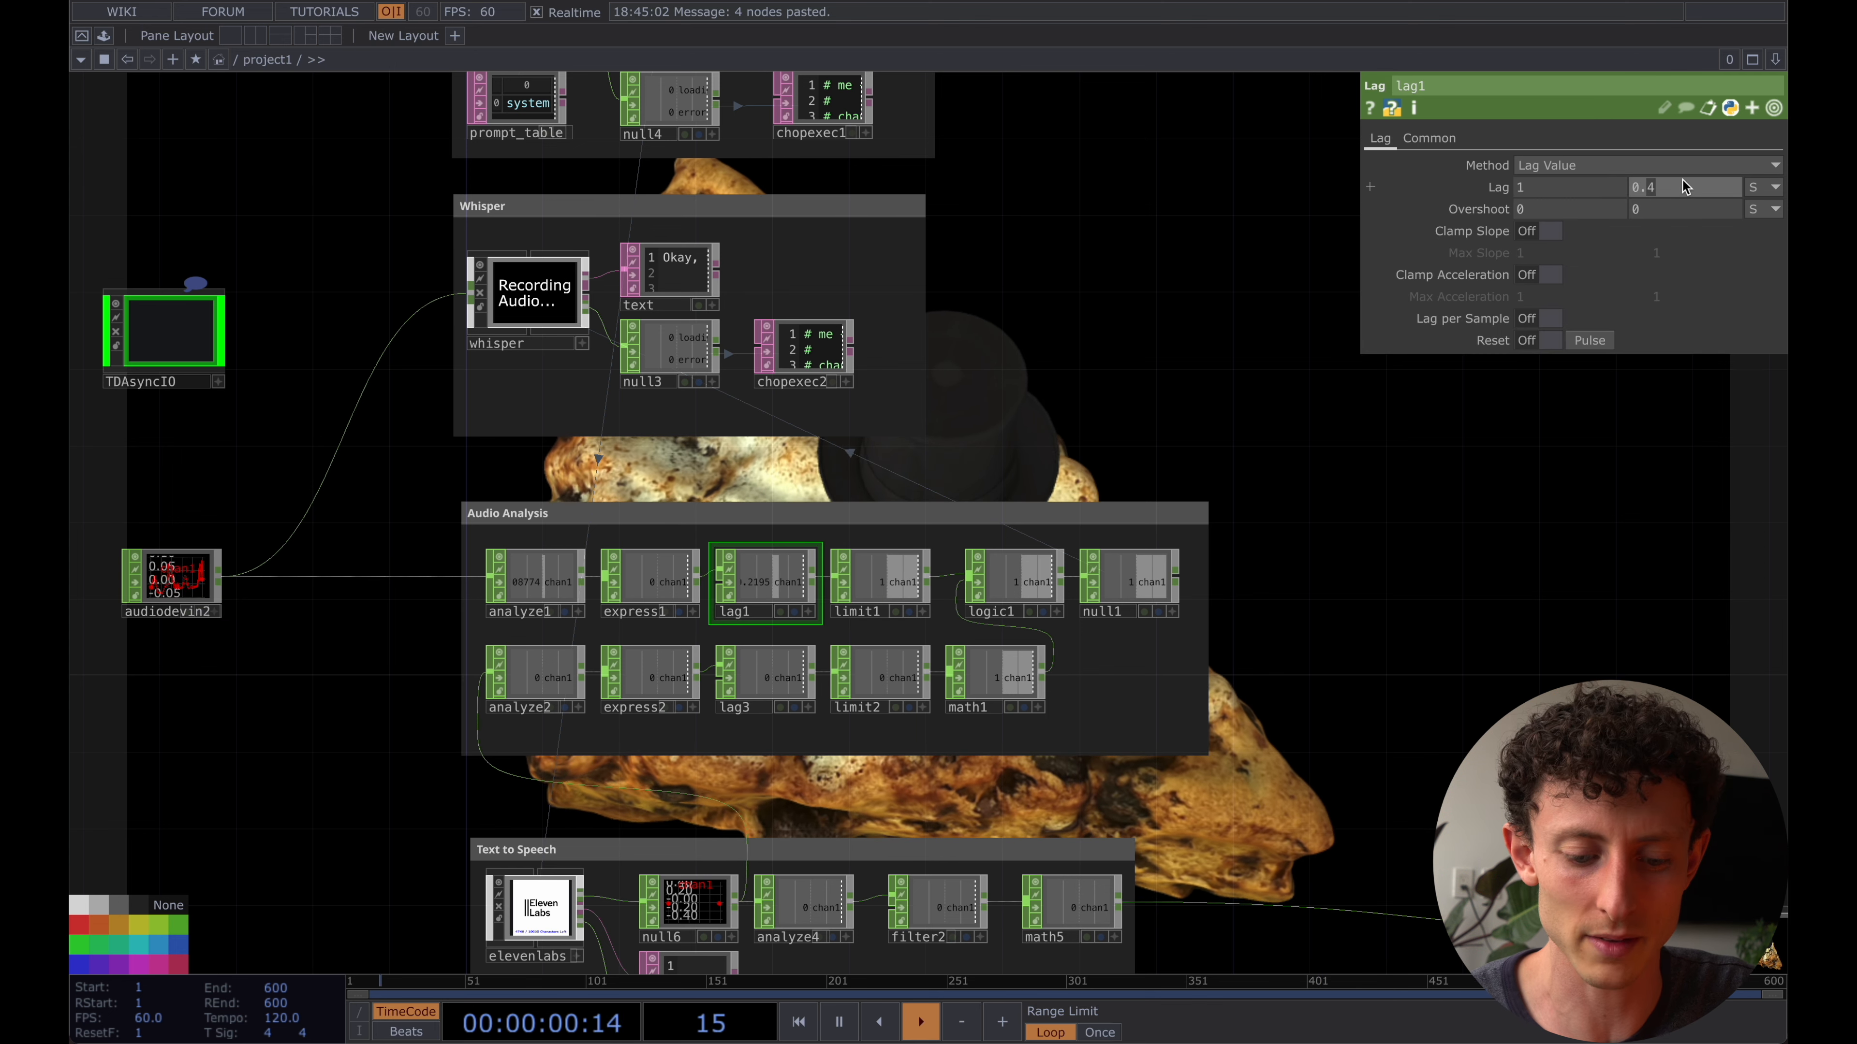
type("25")
key("Return")
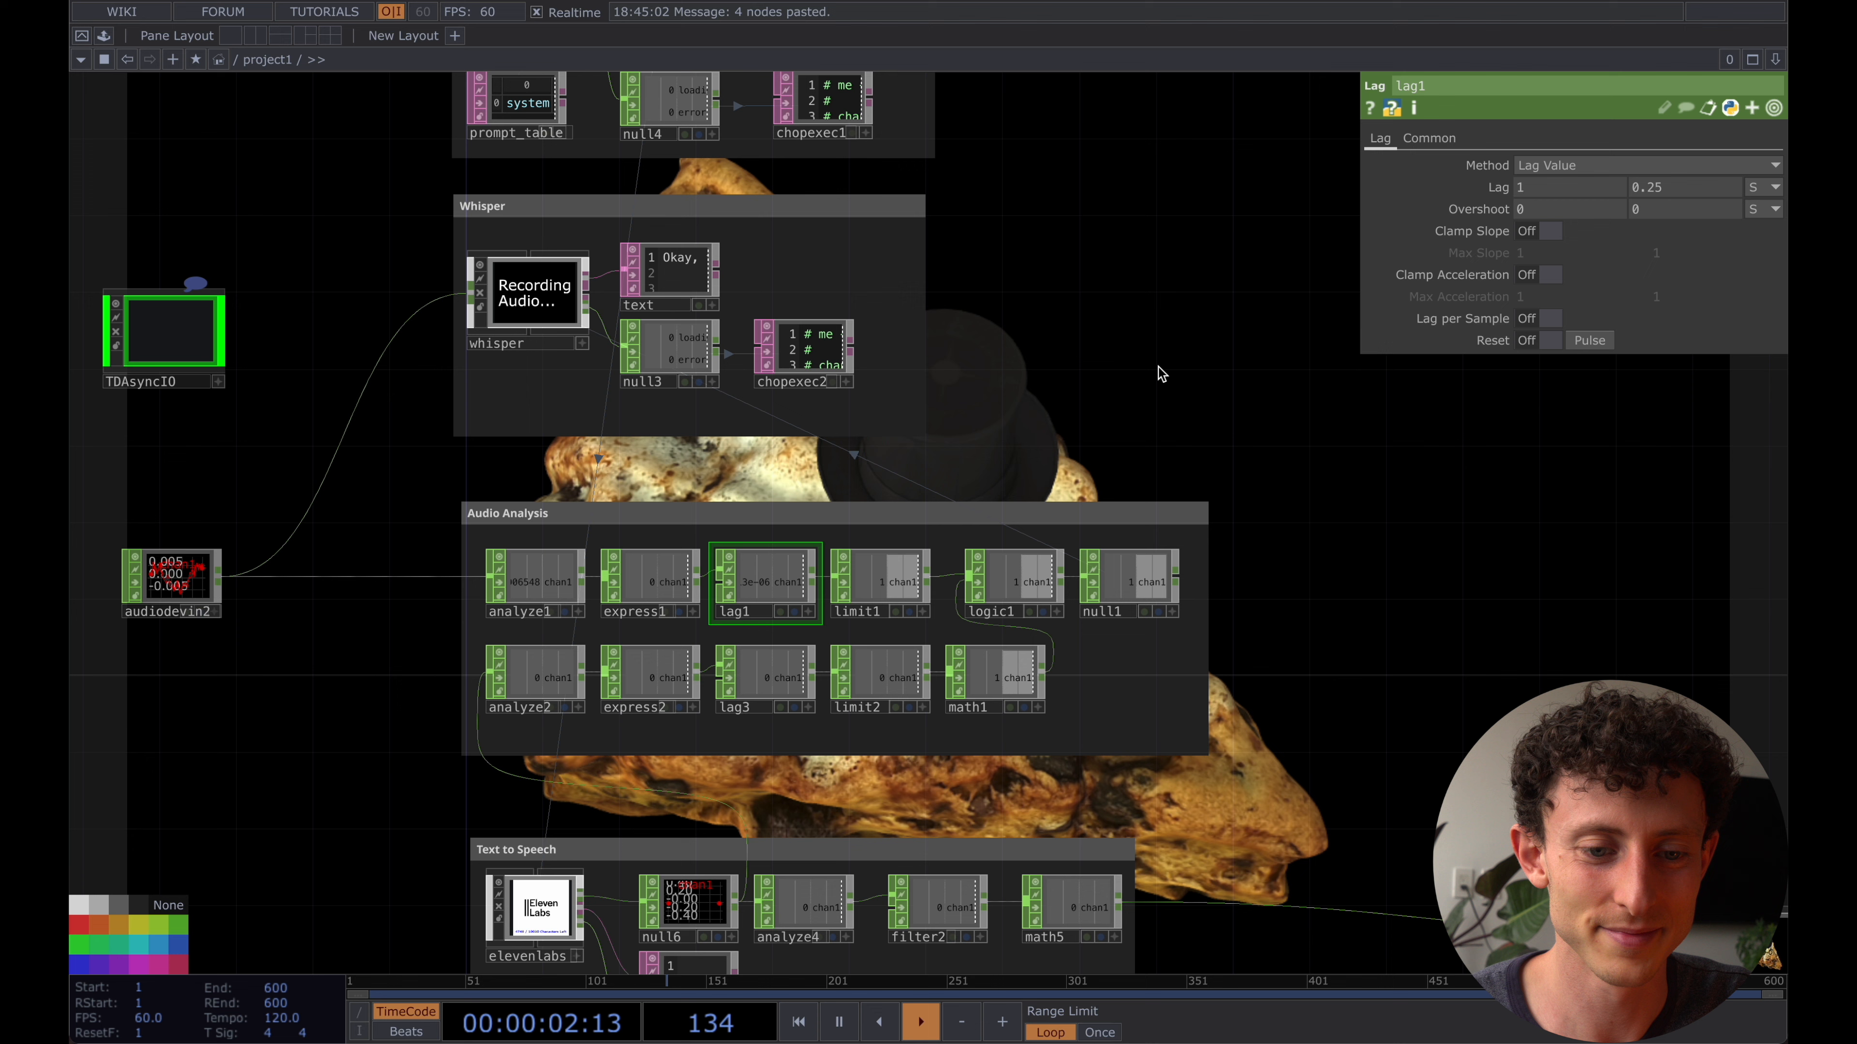
left_click(200, 580)
left_click(1542, 165)
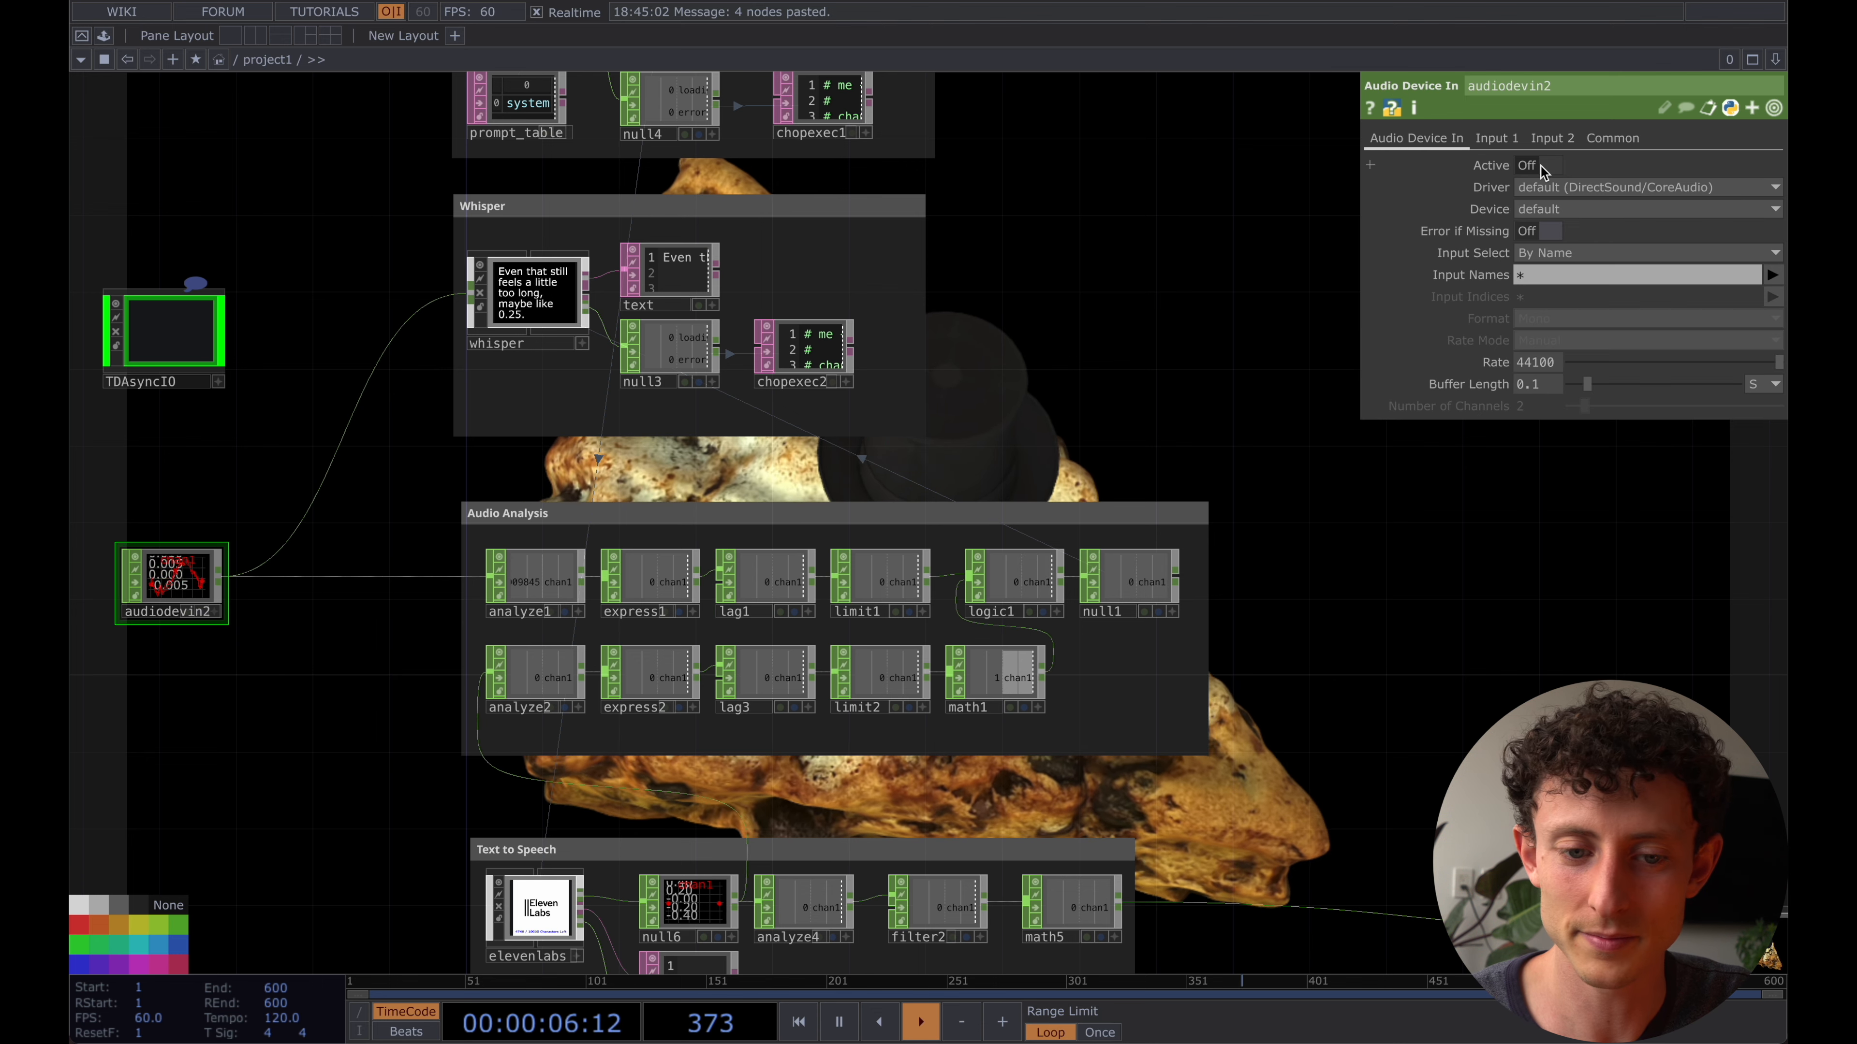
left_click_drag(1141, 377, 1085, 361)
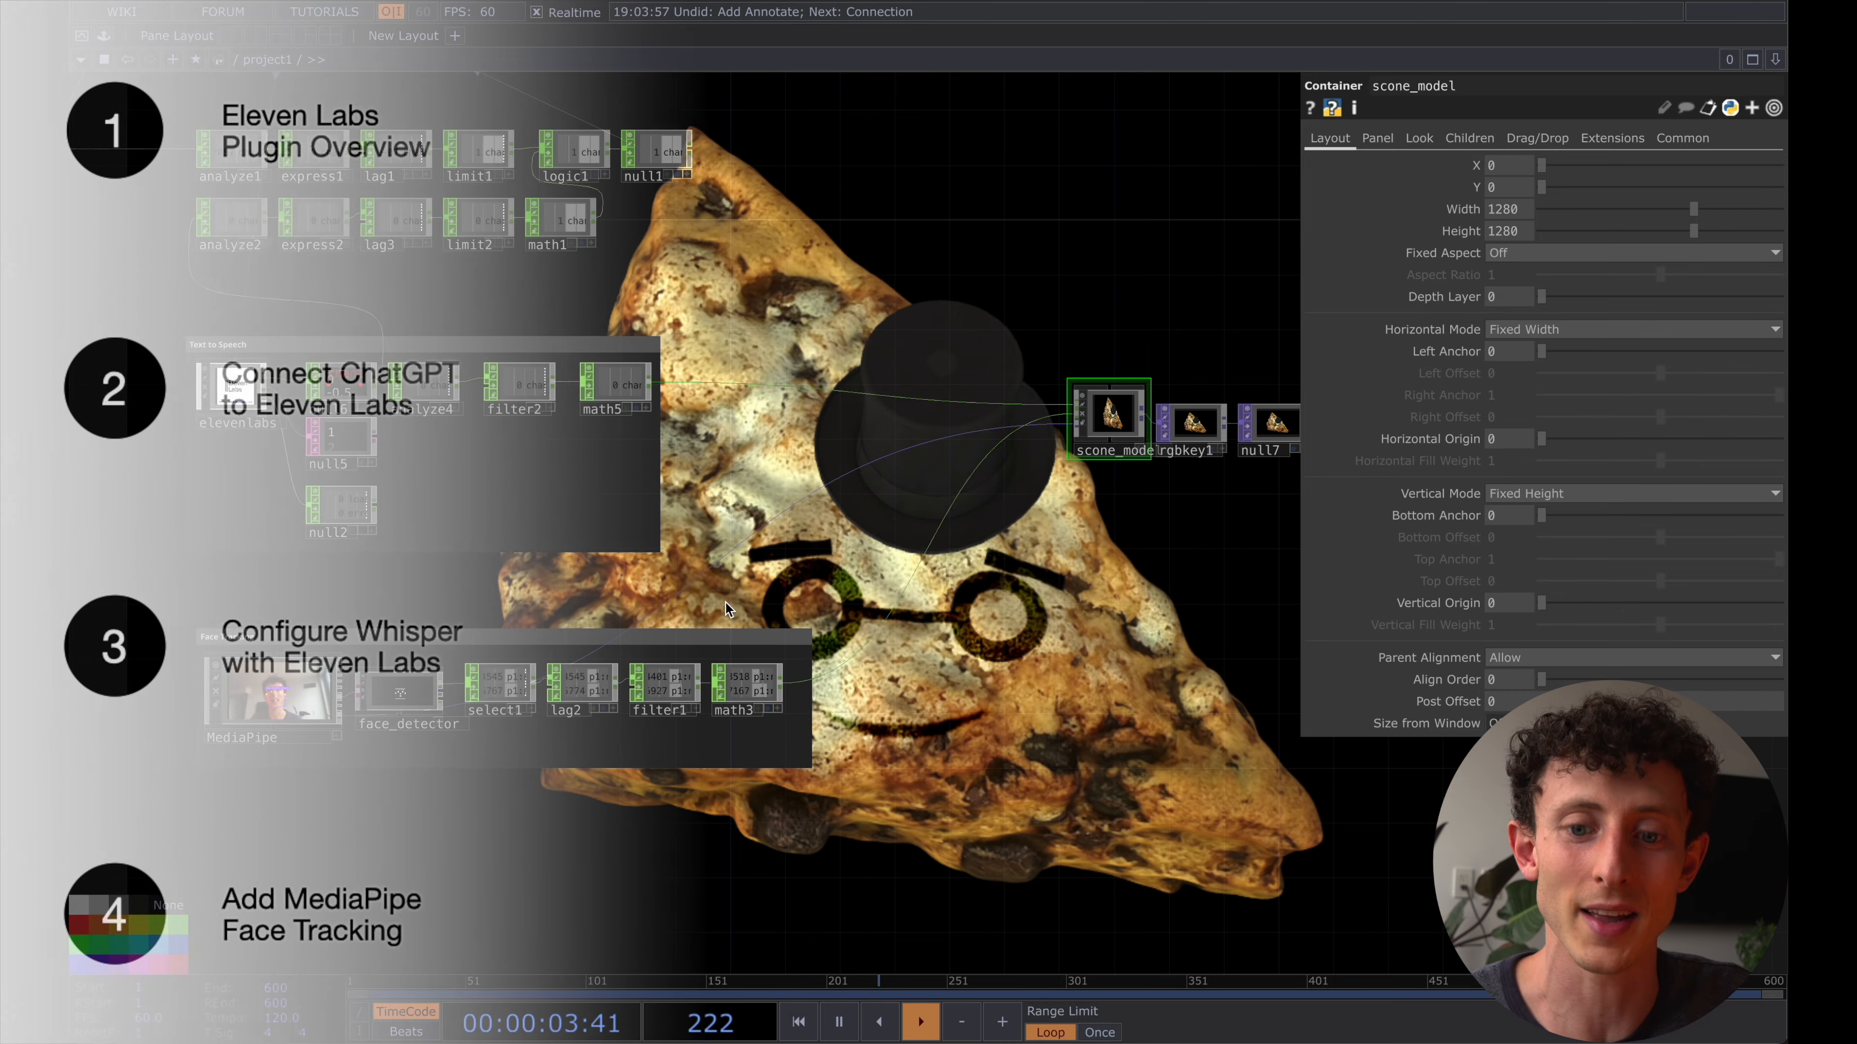
- Enter the scone_model container and examine the chocolate scone USD operator's file and transform parameters
scroll(1093, 430, "up", 5)
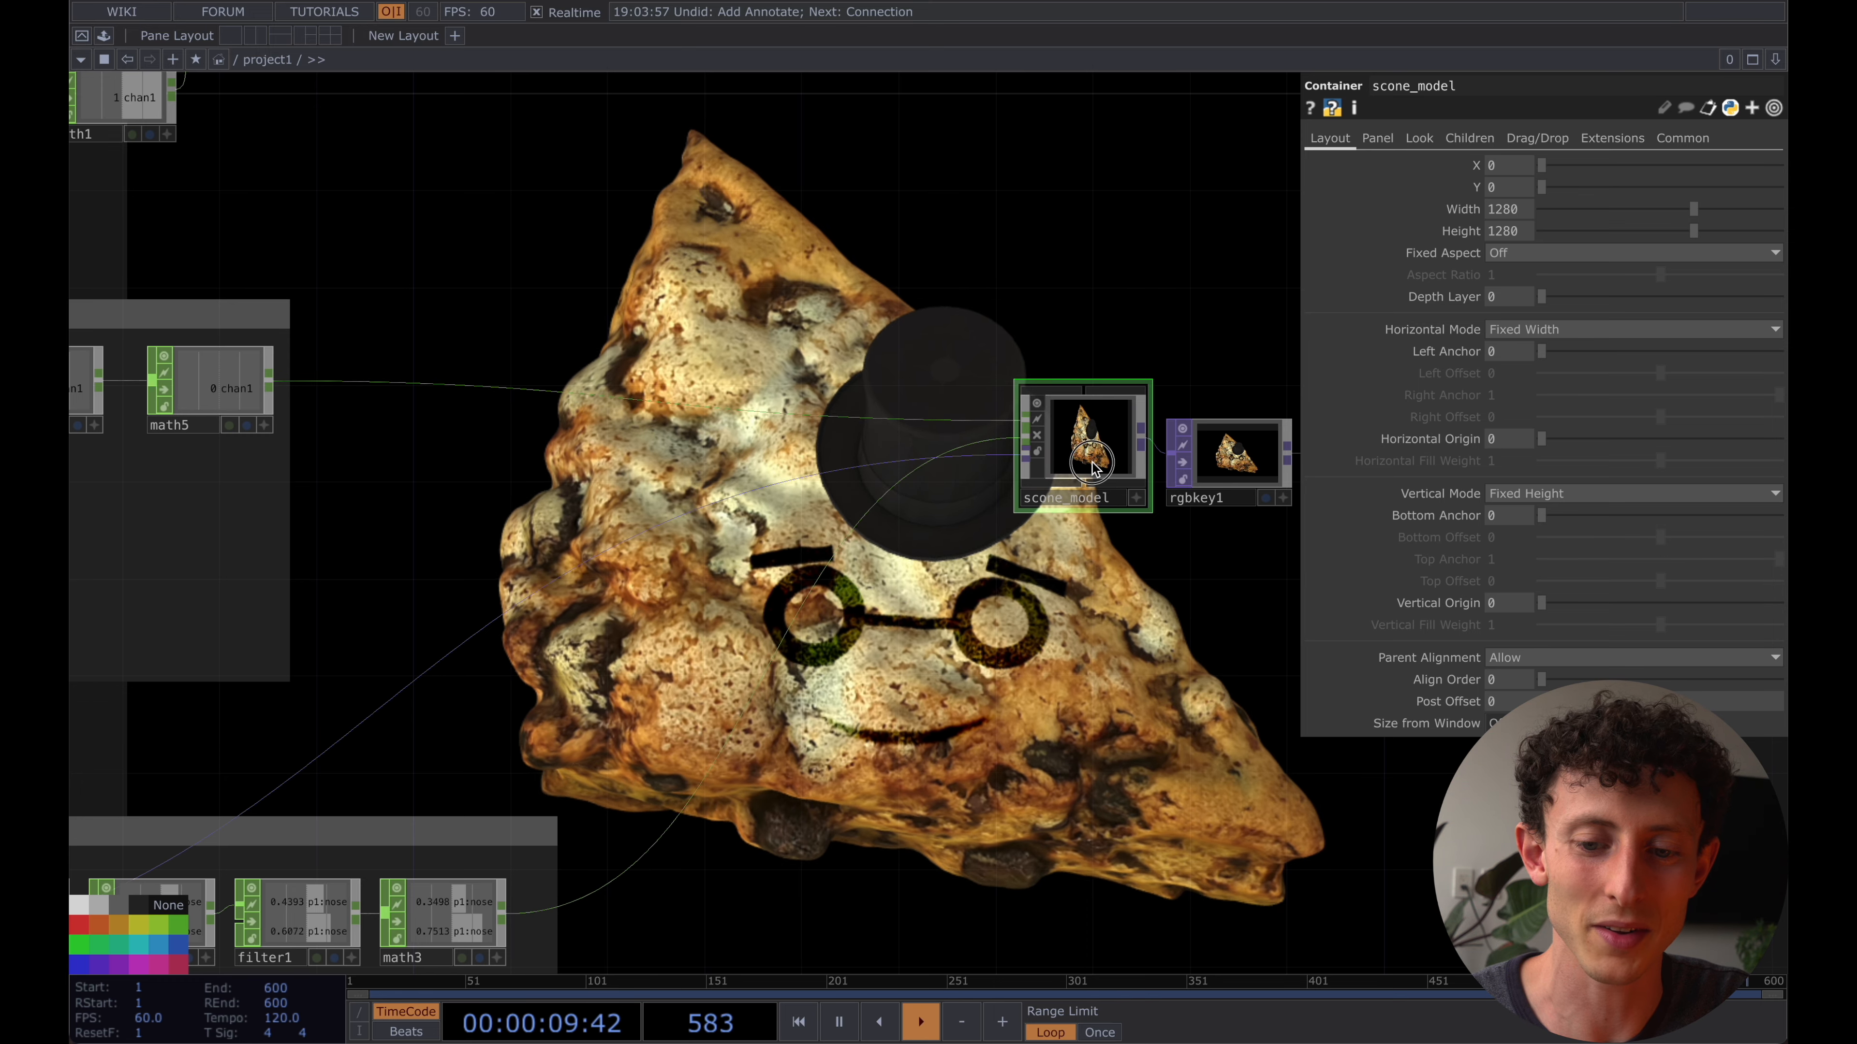
key("i")
scroll(1041, 507, "up", 5)
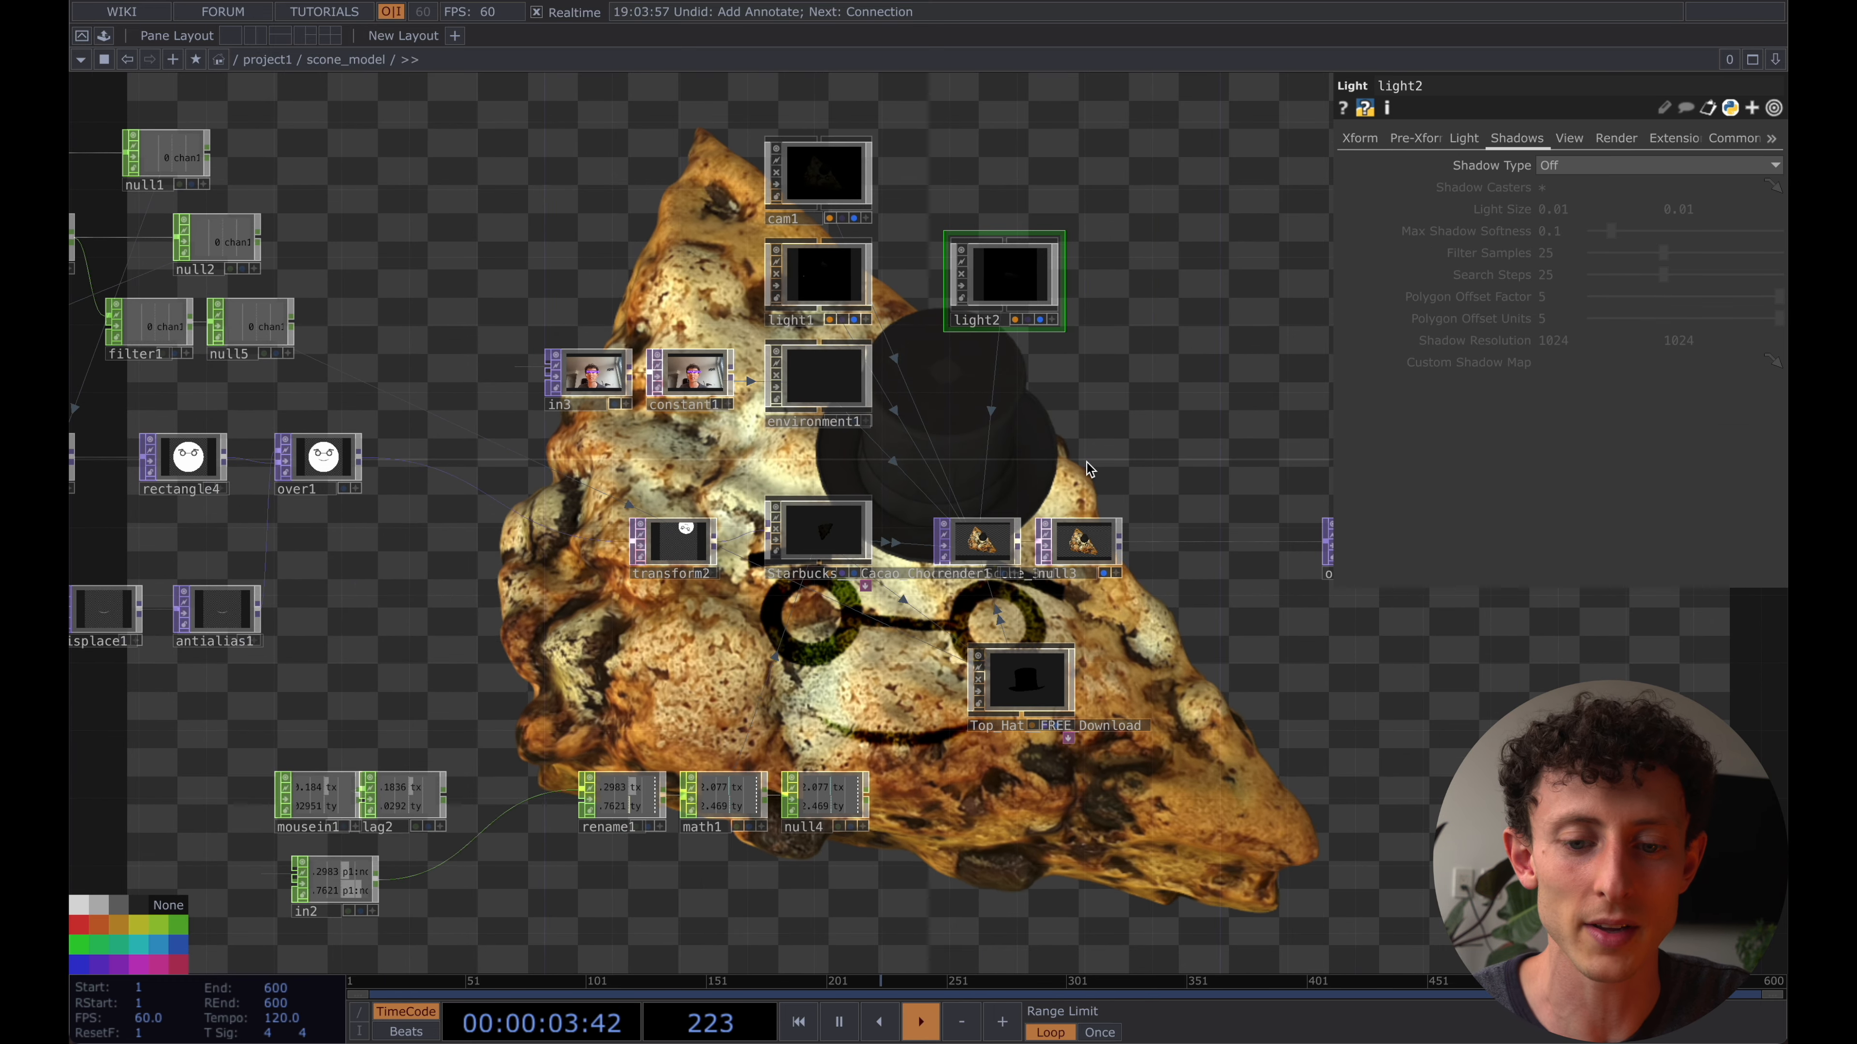
left_click(819, 530)
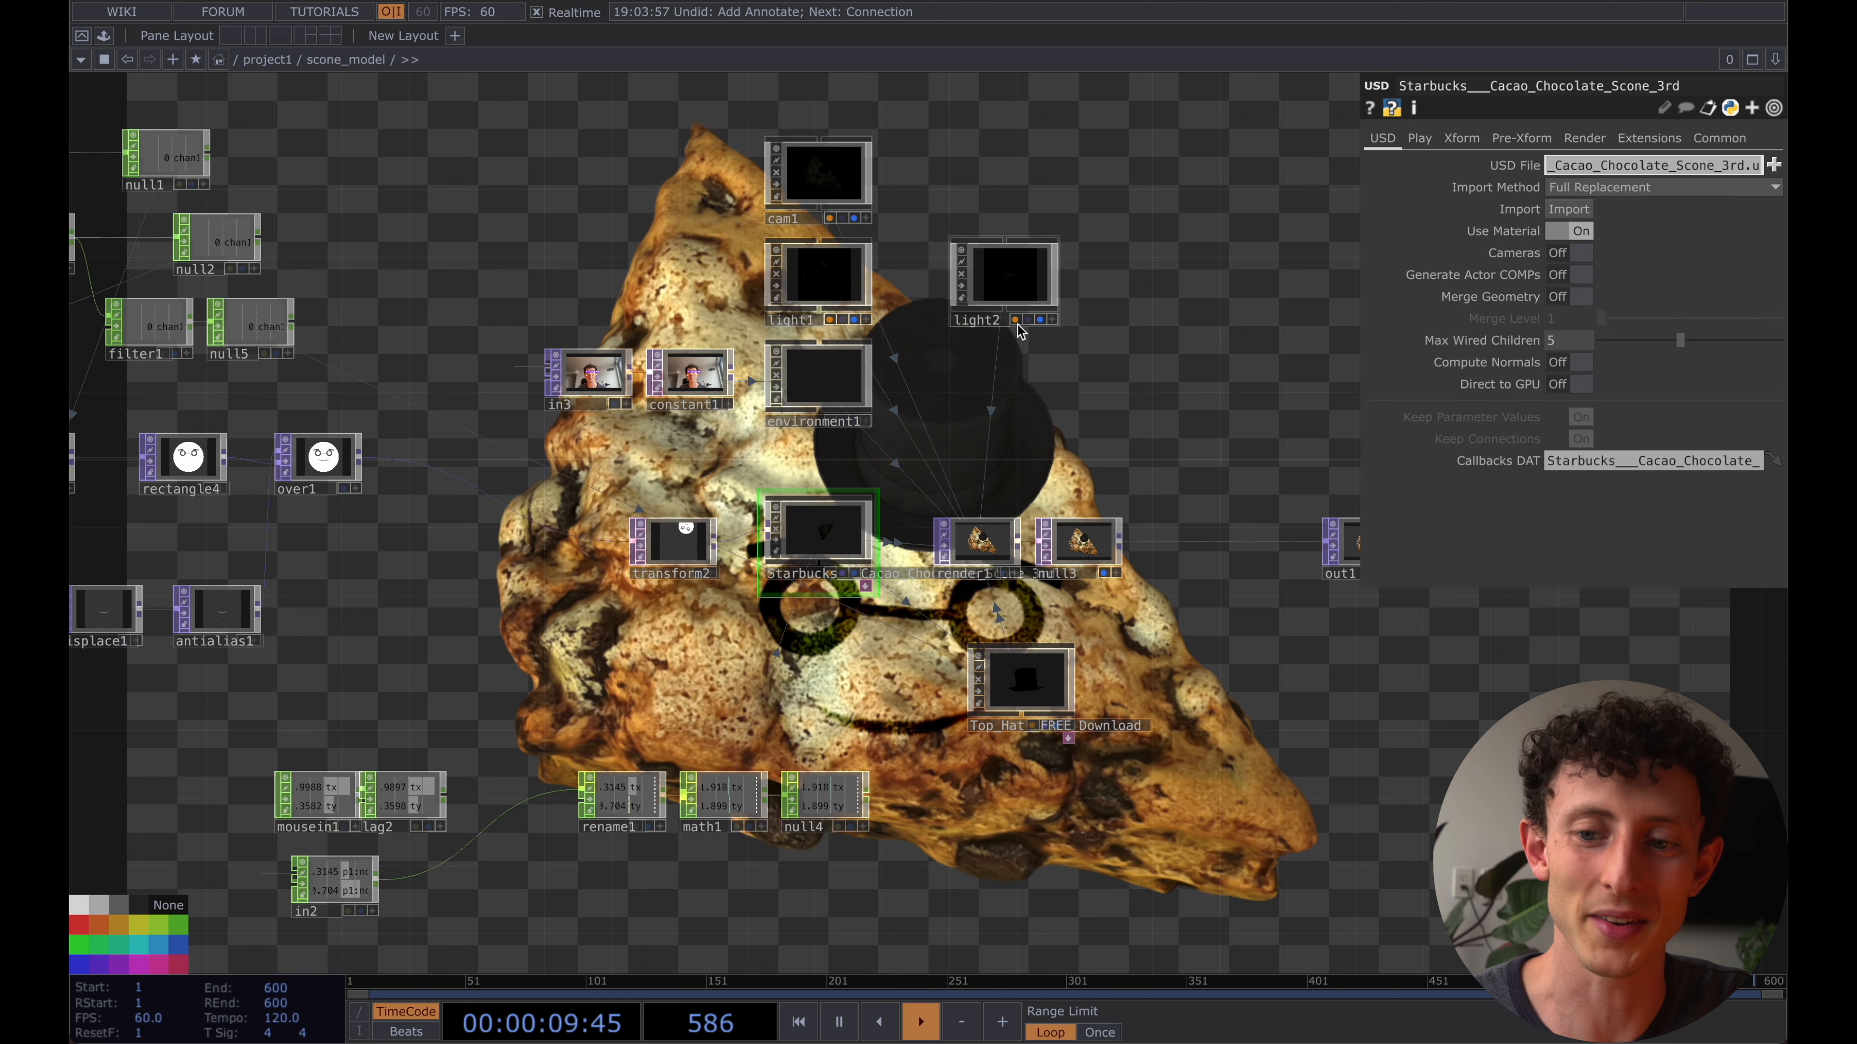
left_click(1420, 139)
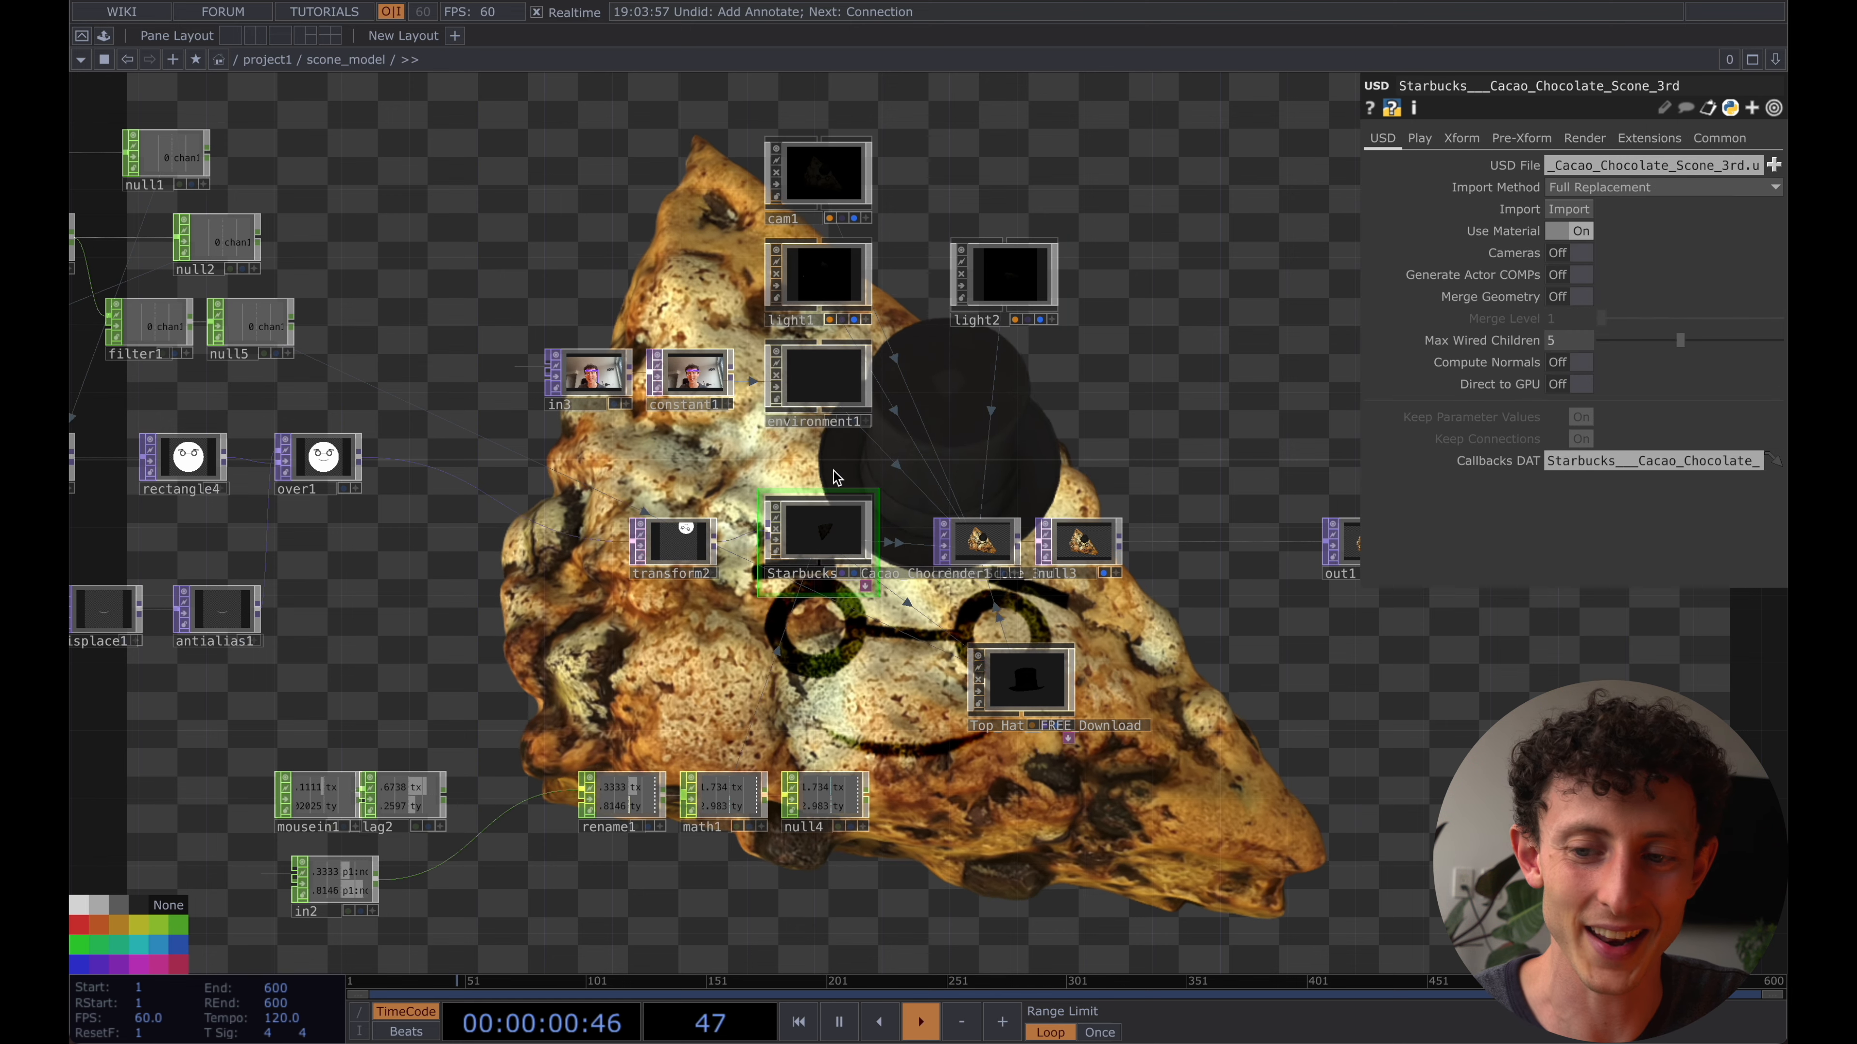
left_click(1460, 138)
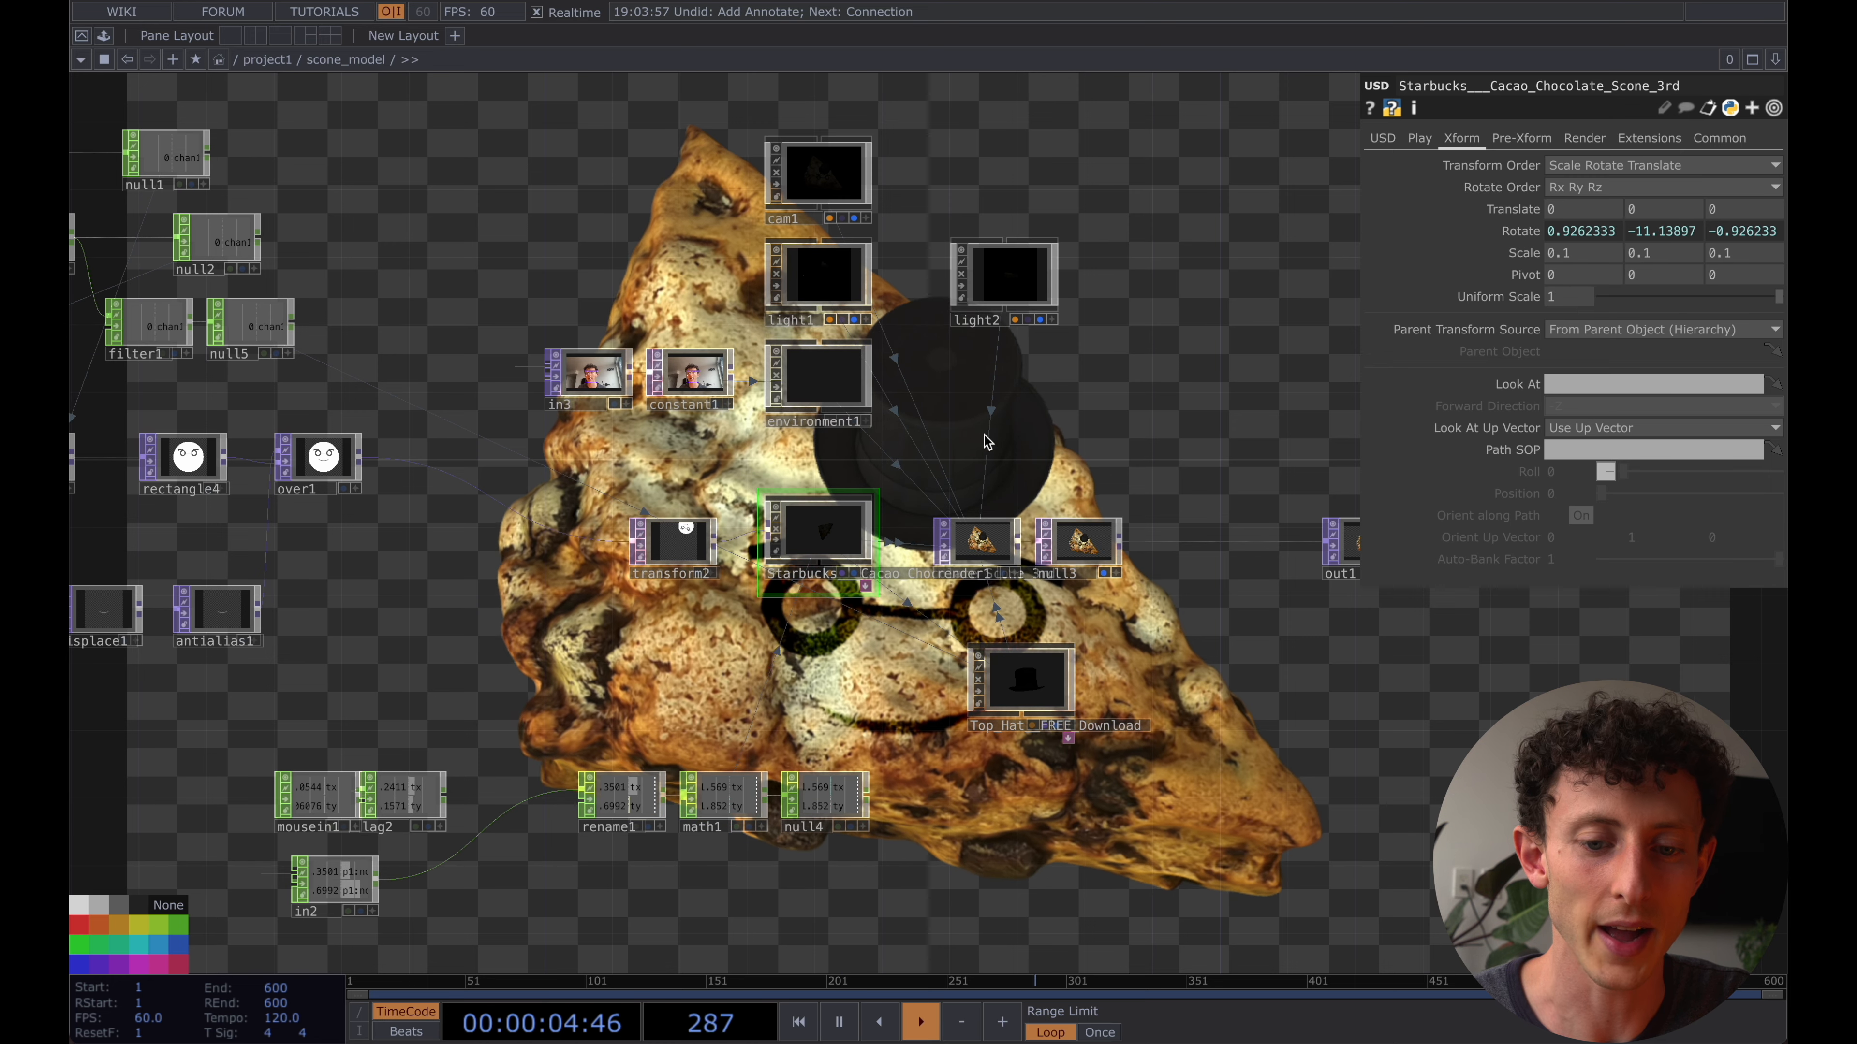
- Examine environment1, cam1, the face-drawing chain with rectangle3, and transform2 in the scone_model network
left_click_drag(989, 437, 790, 448)
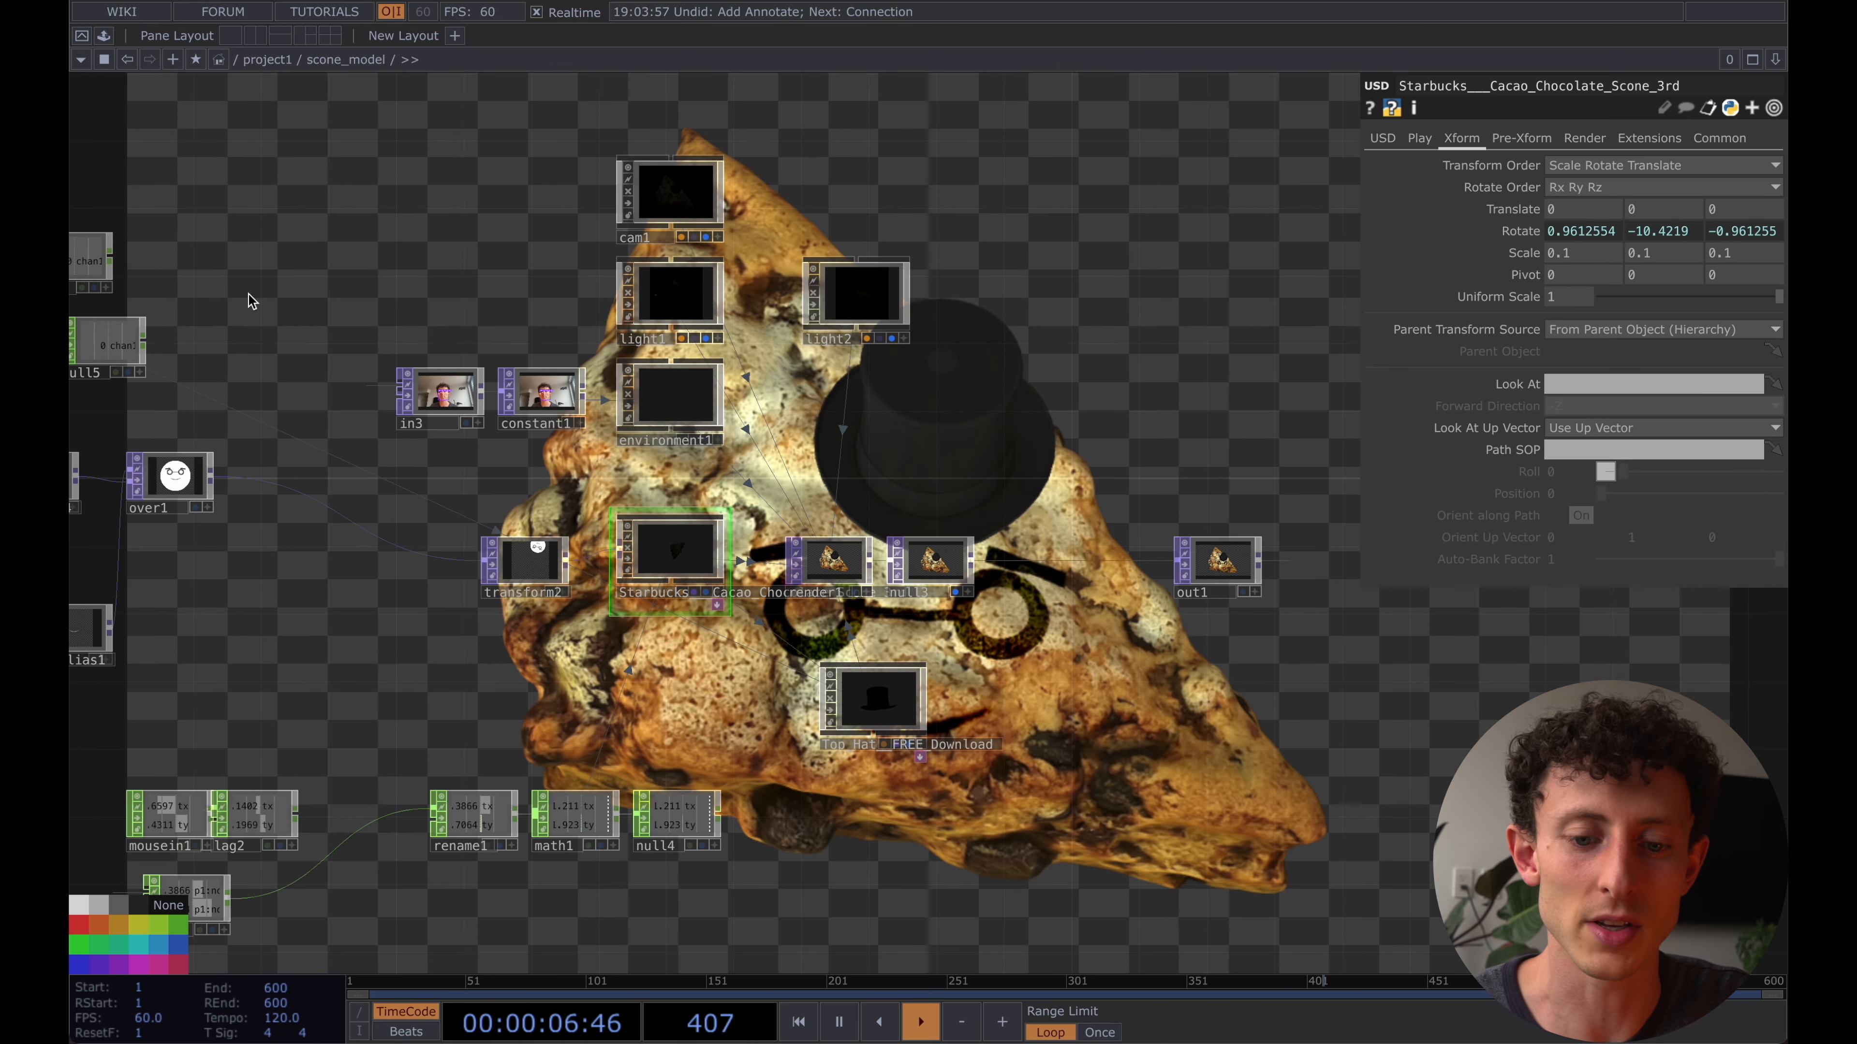
left_click(668, 398)
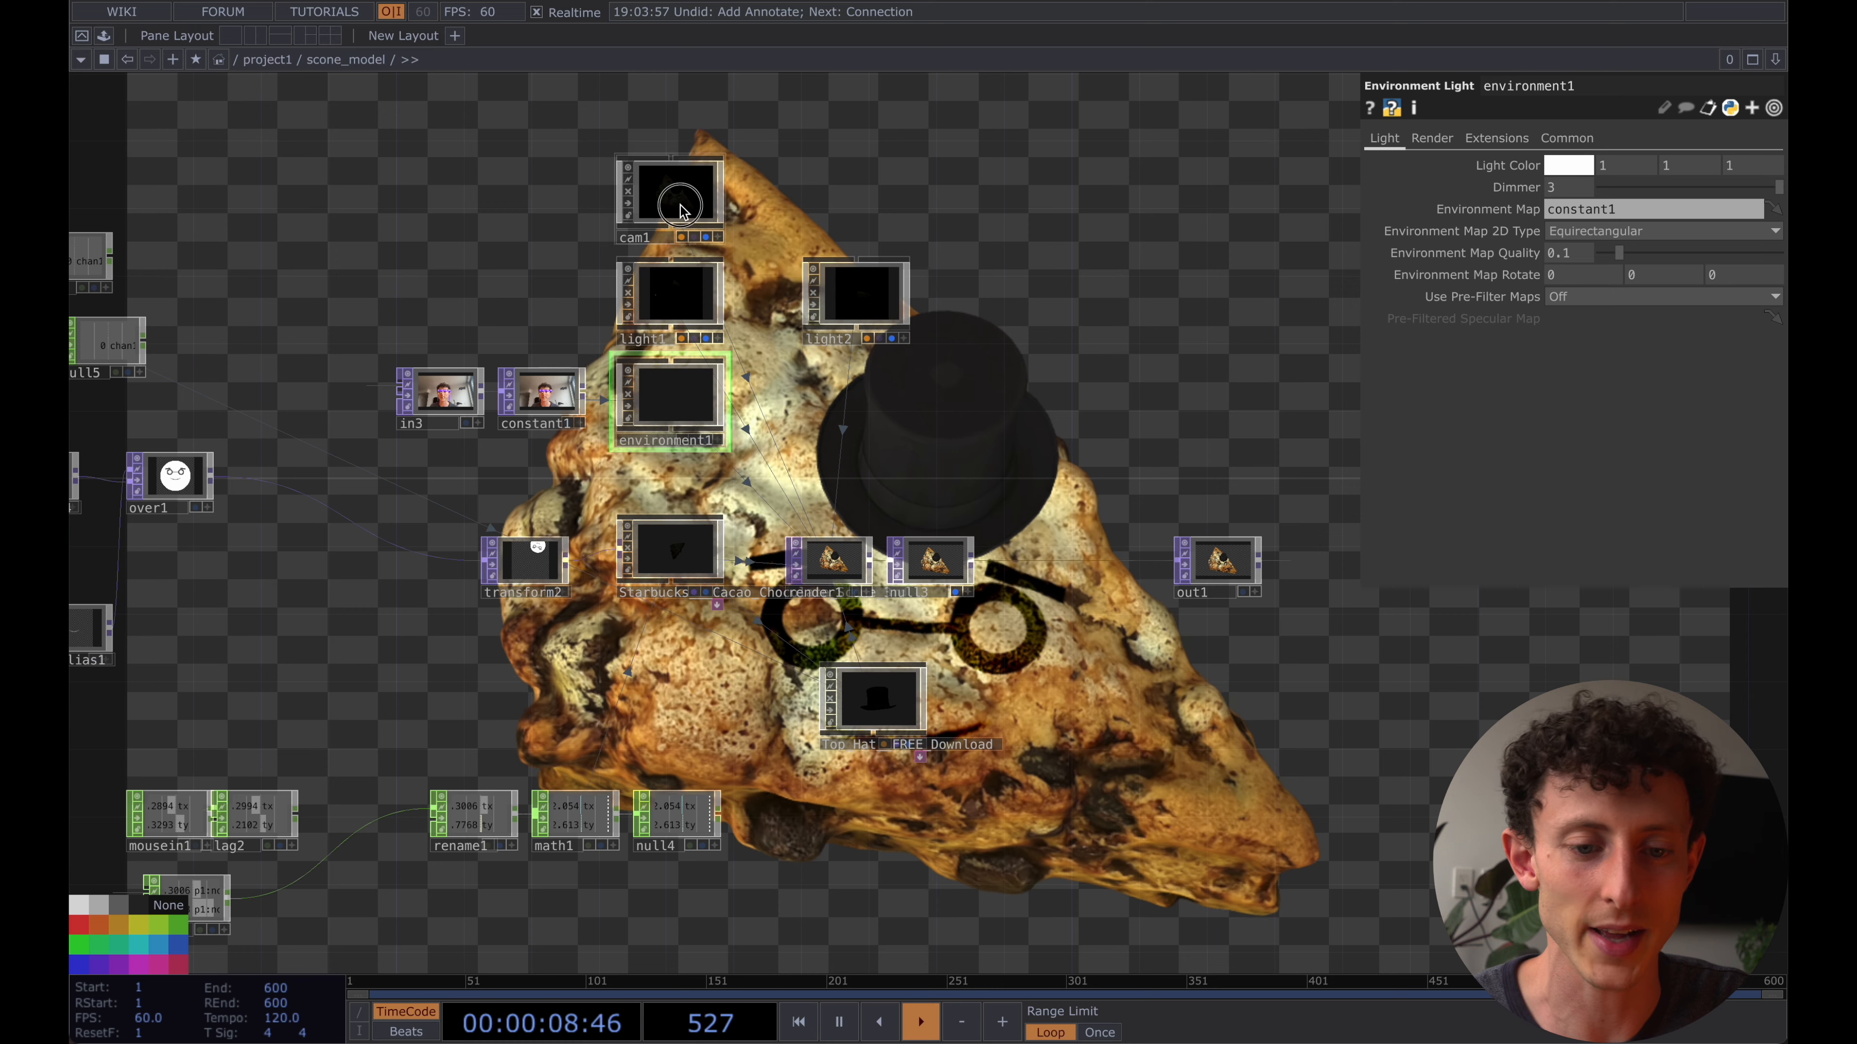
left_click(668, 193)
left_click_drag(522, 284, 955, 274)
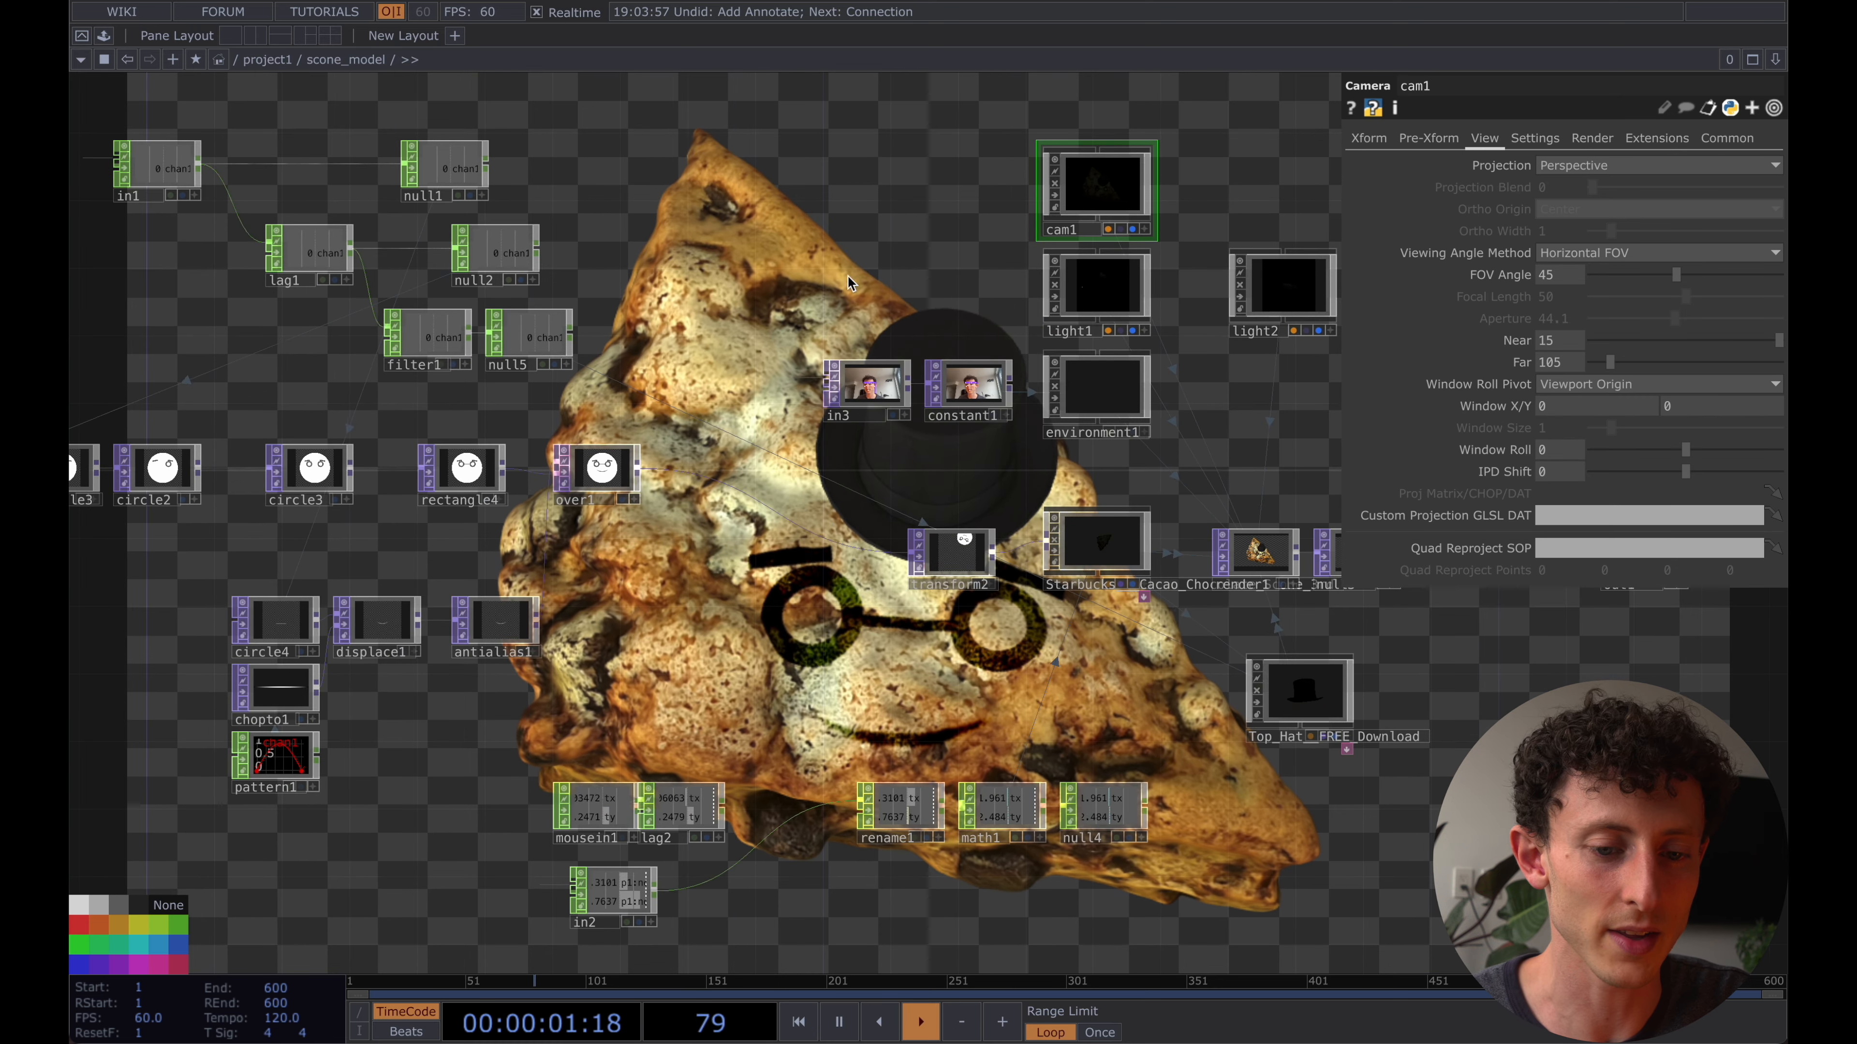
left_click_drag(710, 280, 1011, 290)
left_click(267, 472)
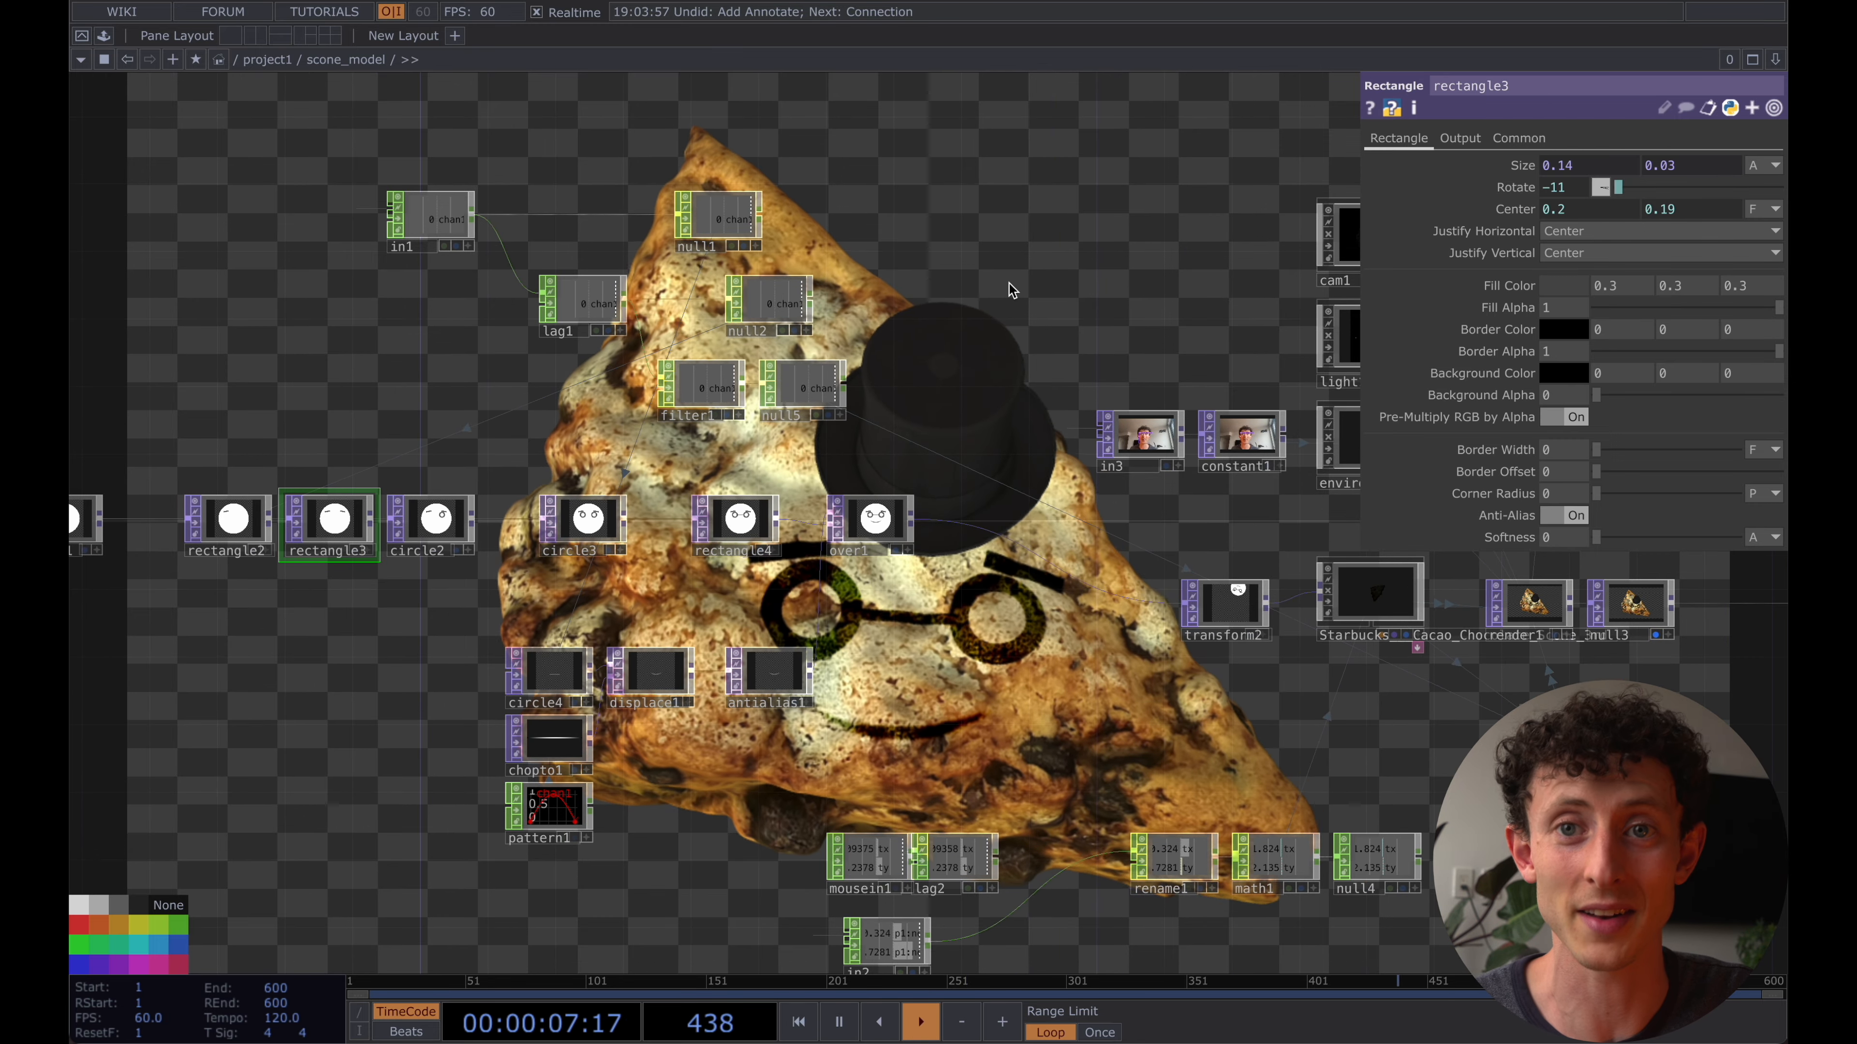
left_click_drag(1060, 282, 811, 289)
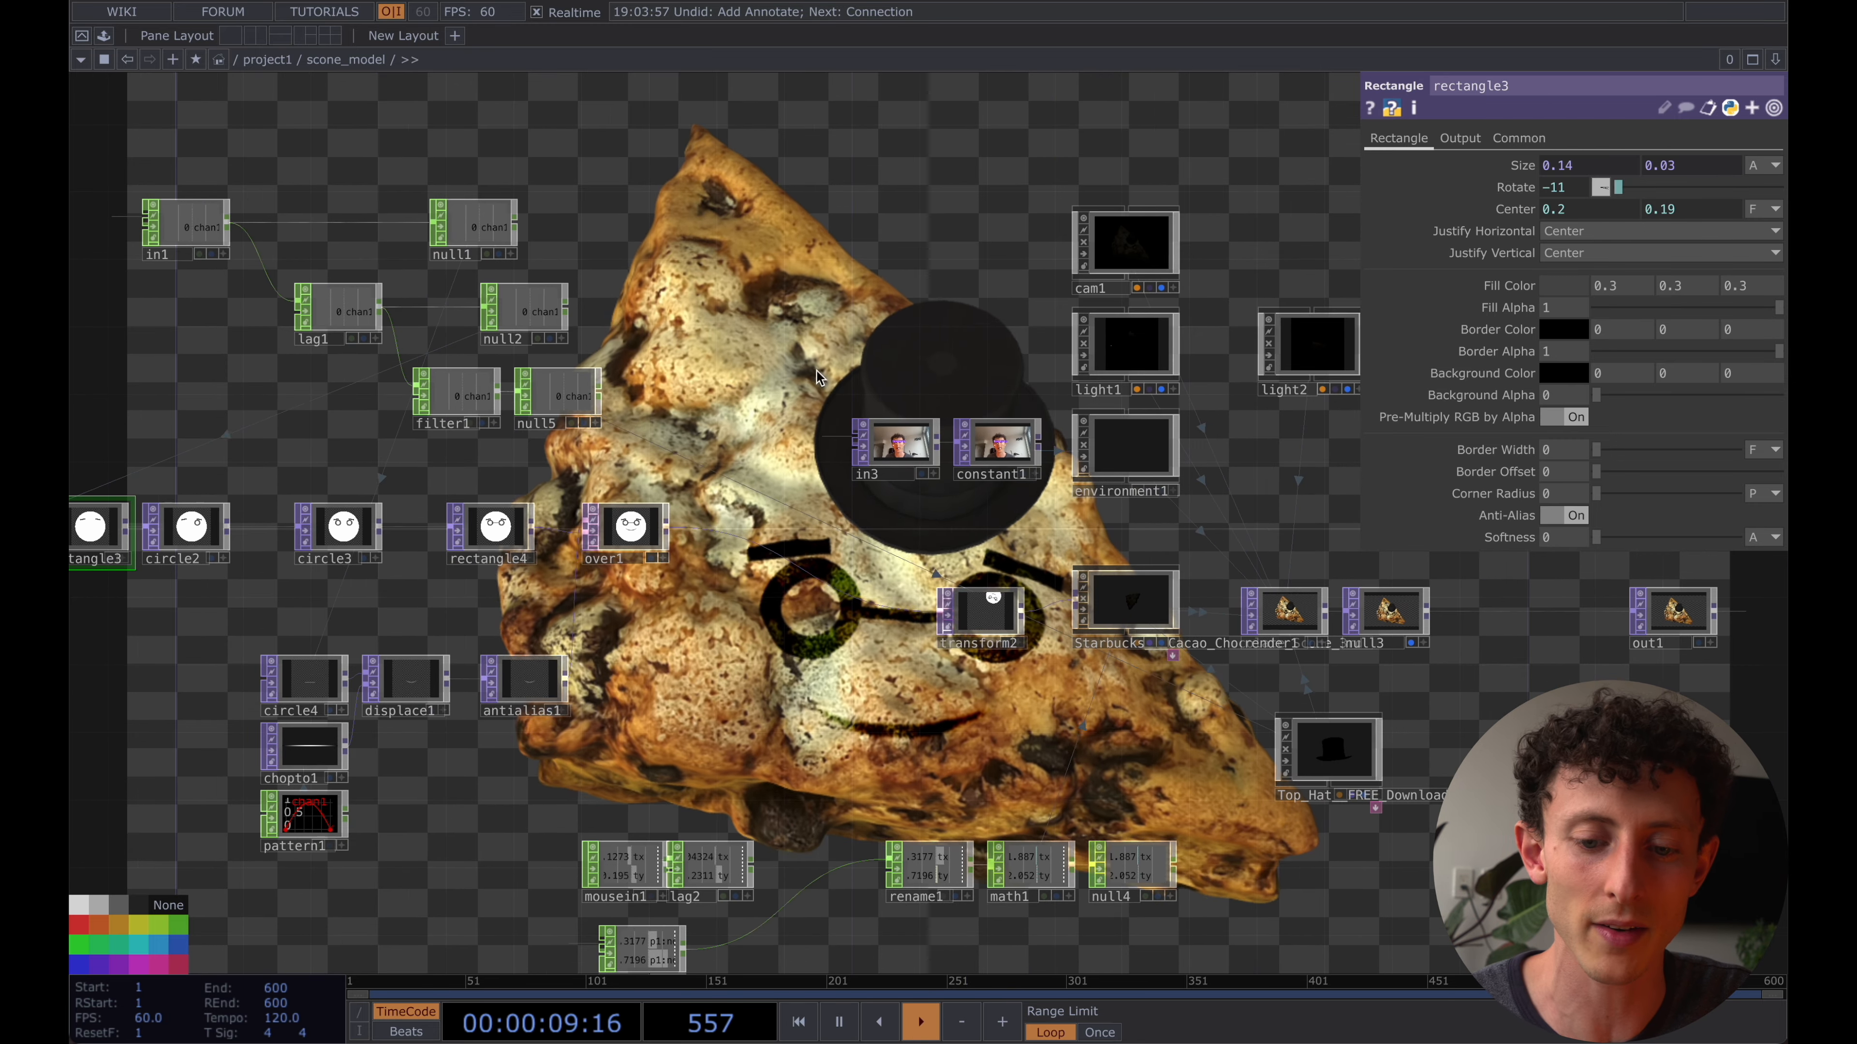
left_click_drag(1023, 709, 876, 709)
scroll(876, 708, "up", 6)
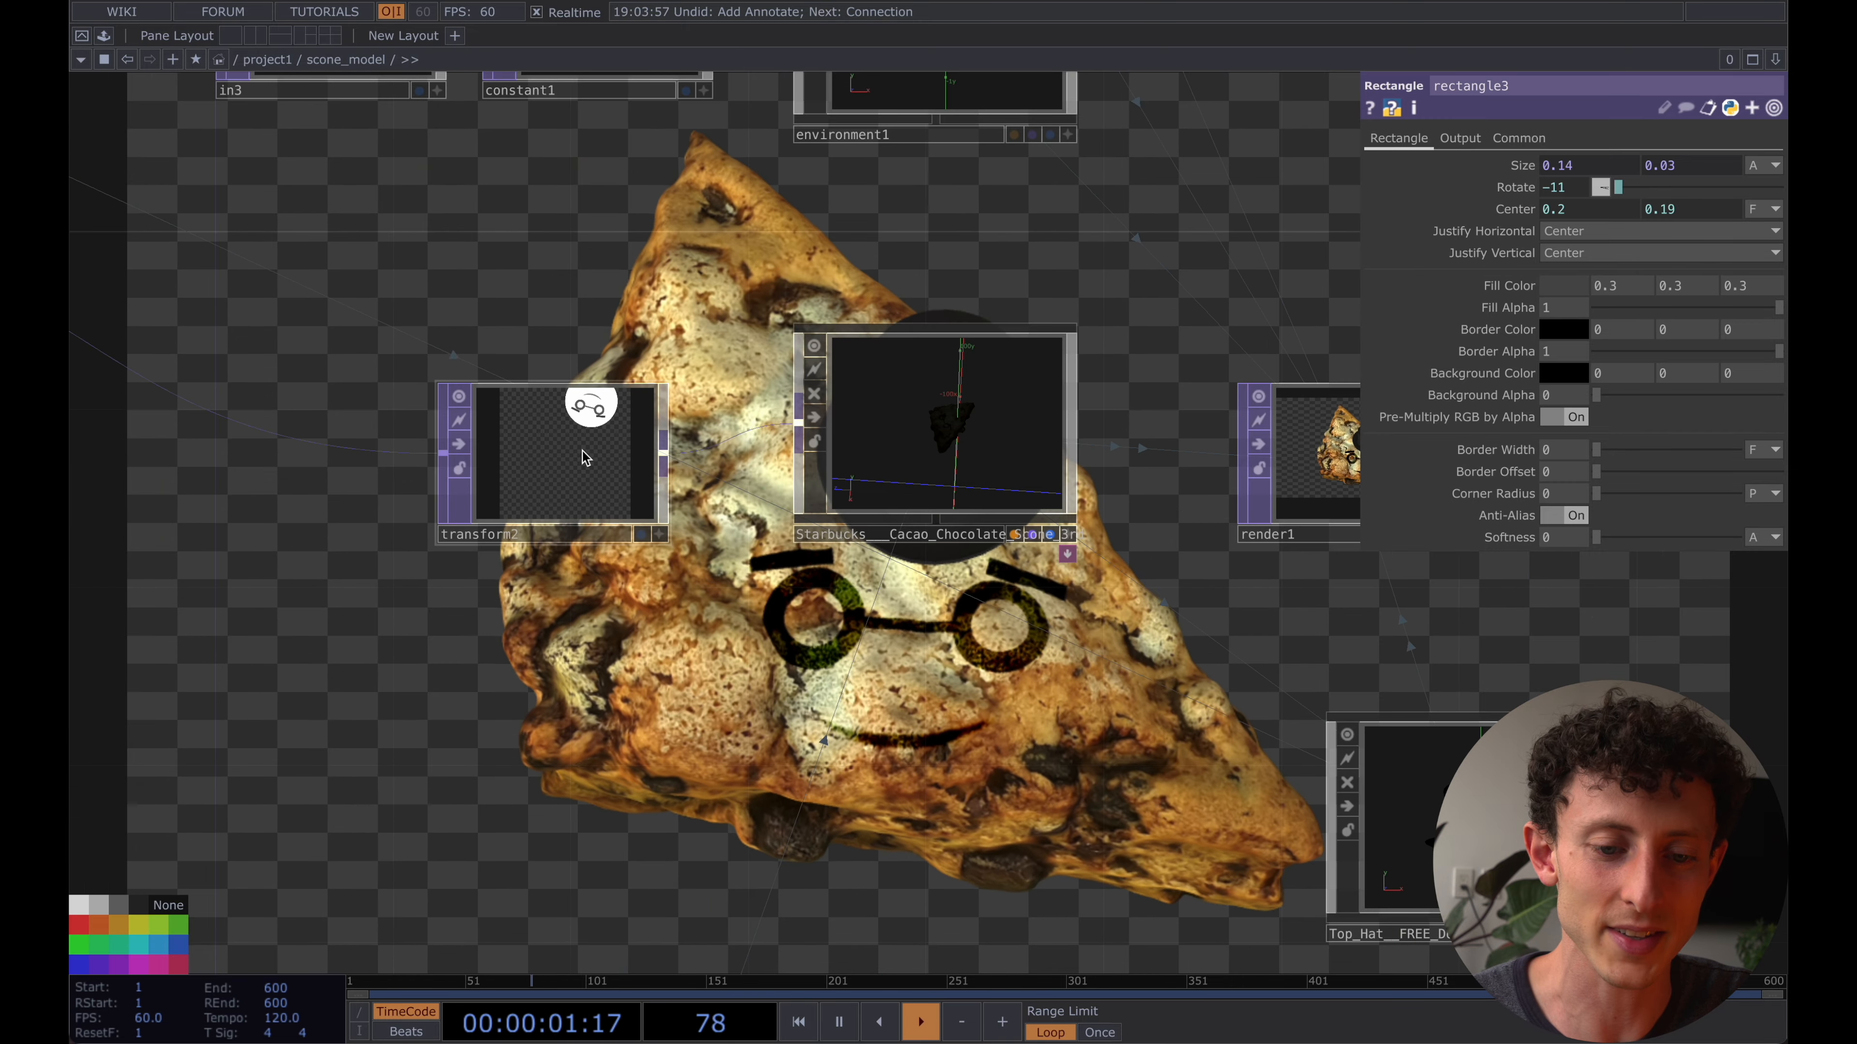
left_click(545, 439)
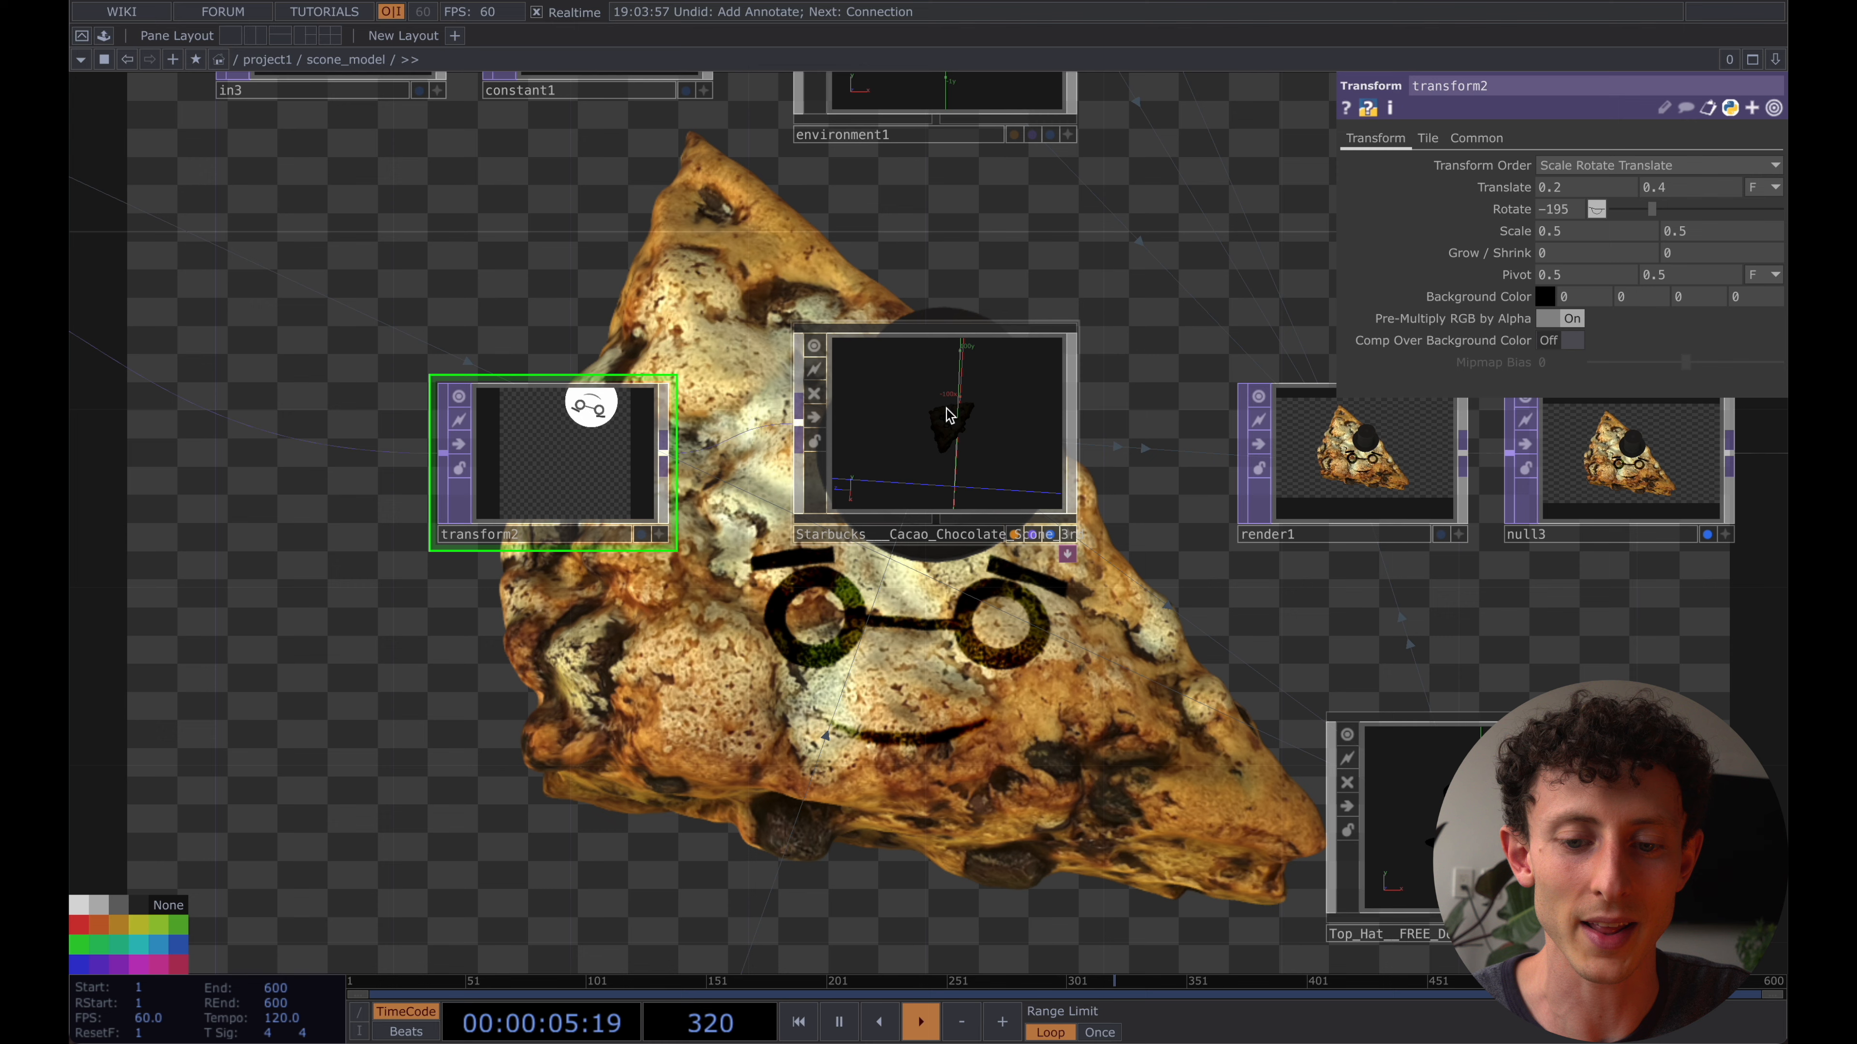
- Enter the scone USD's Materials network and examine how the face input in1 is composited into the null1 texture
left_click(904, 560)
key("i")
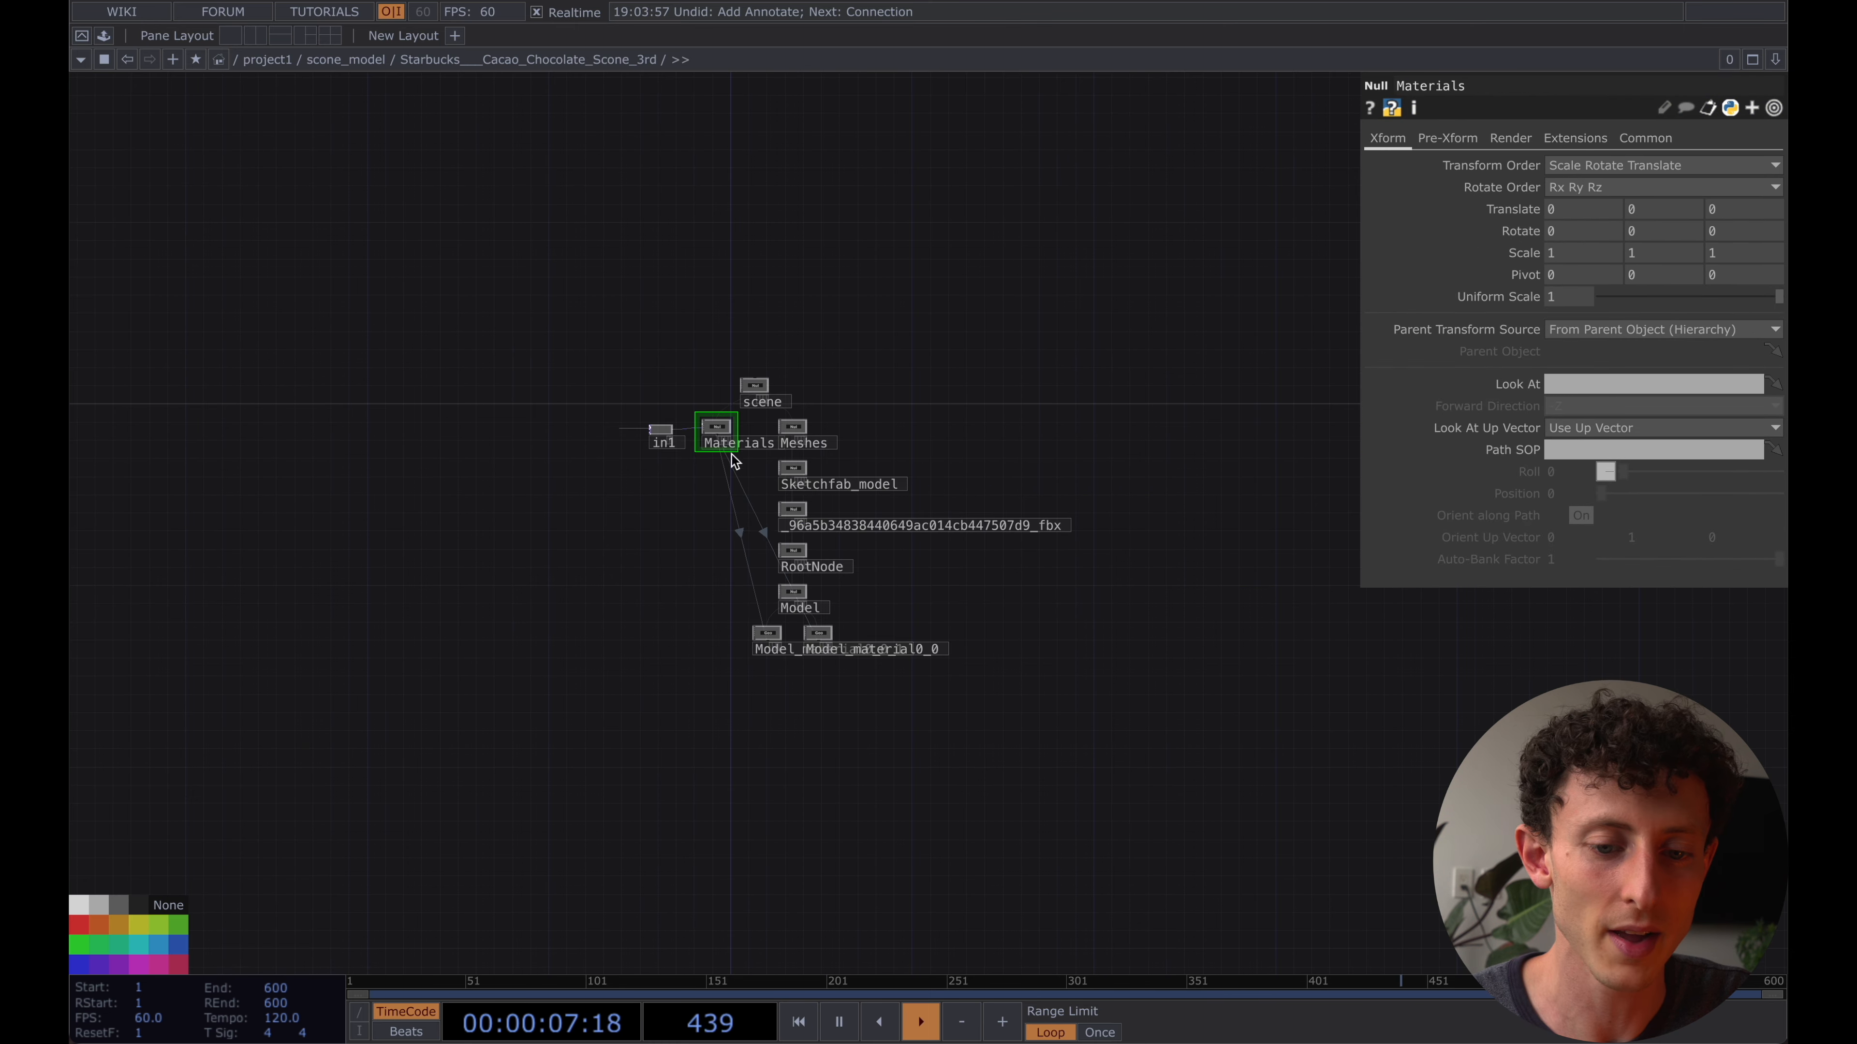
scroll(733, 461, "up", 5)
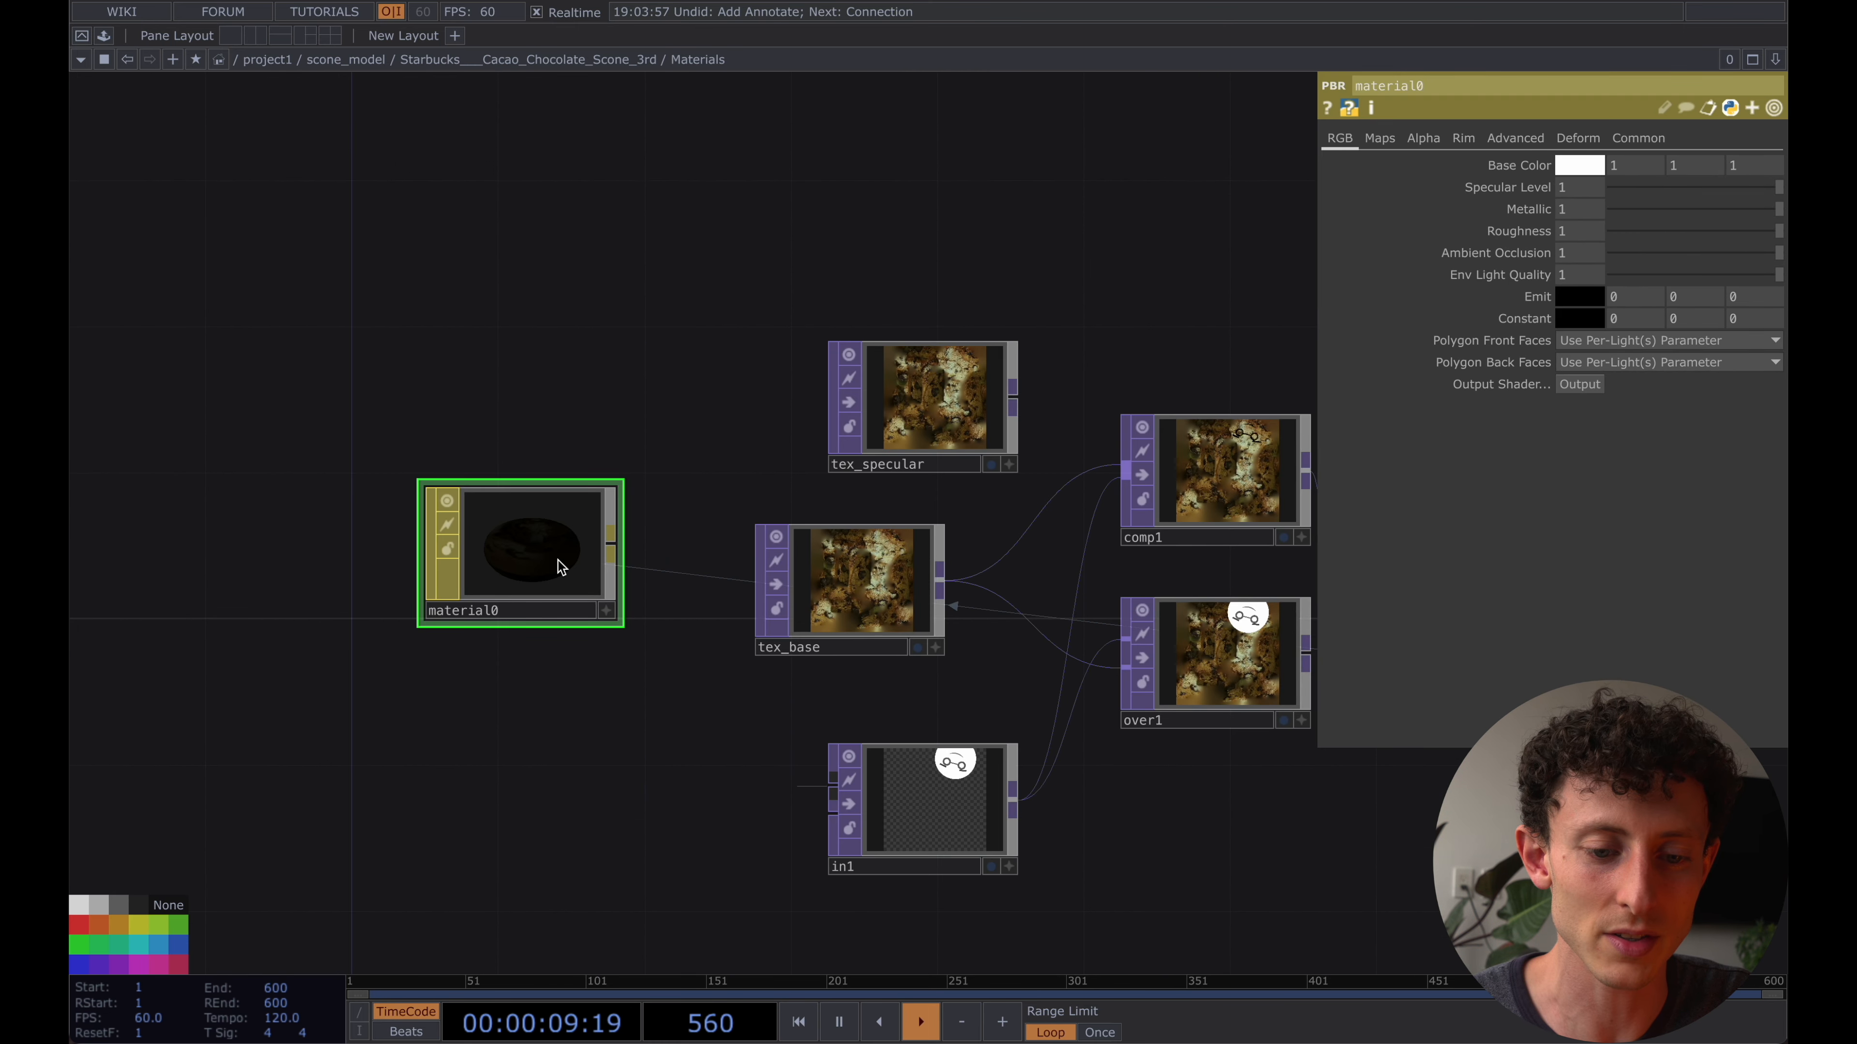
left_click(929, 805)
scroll(979, 360, "right", 5)
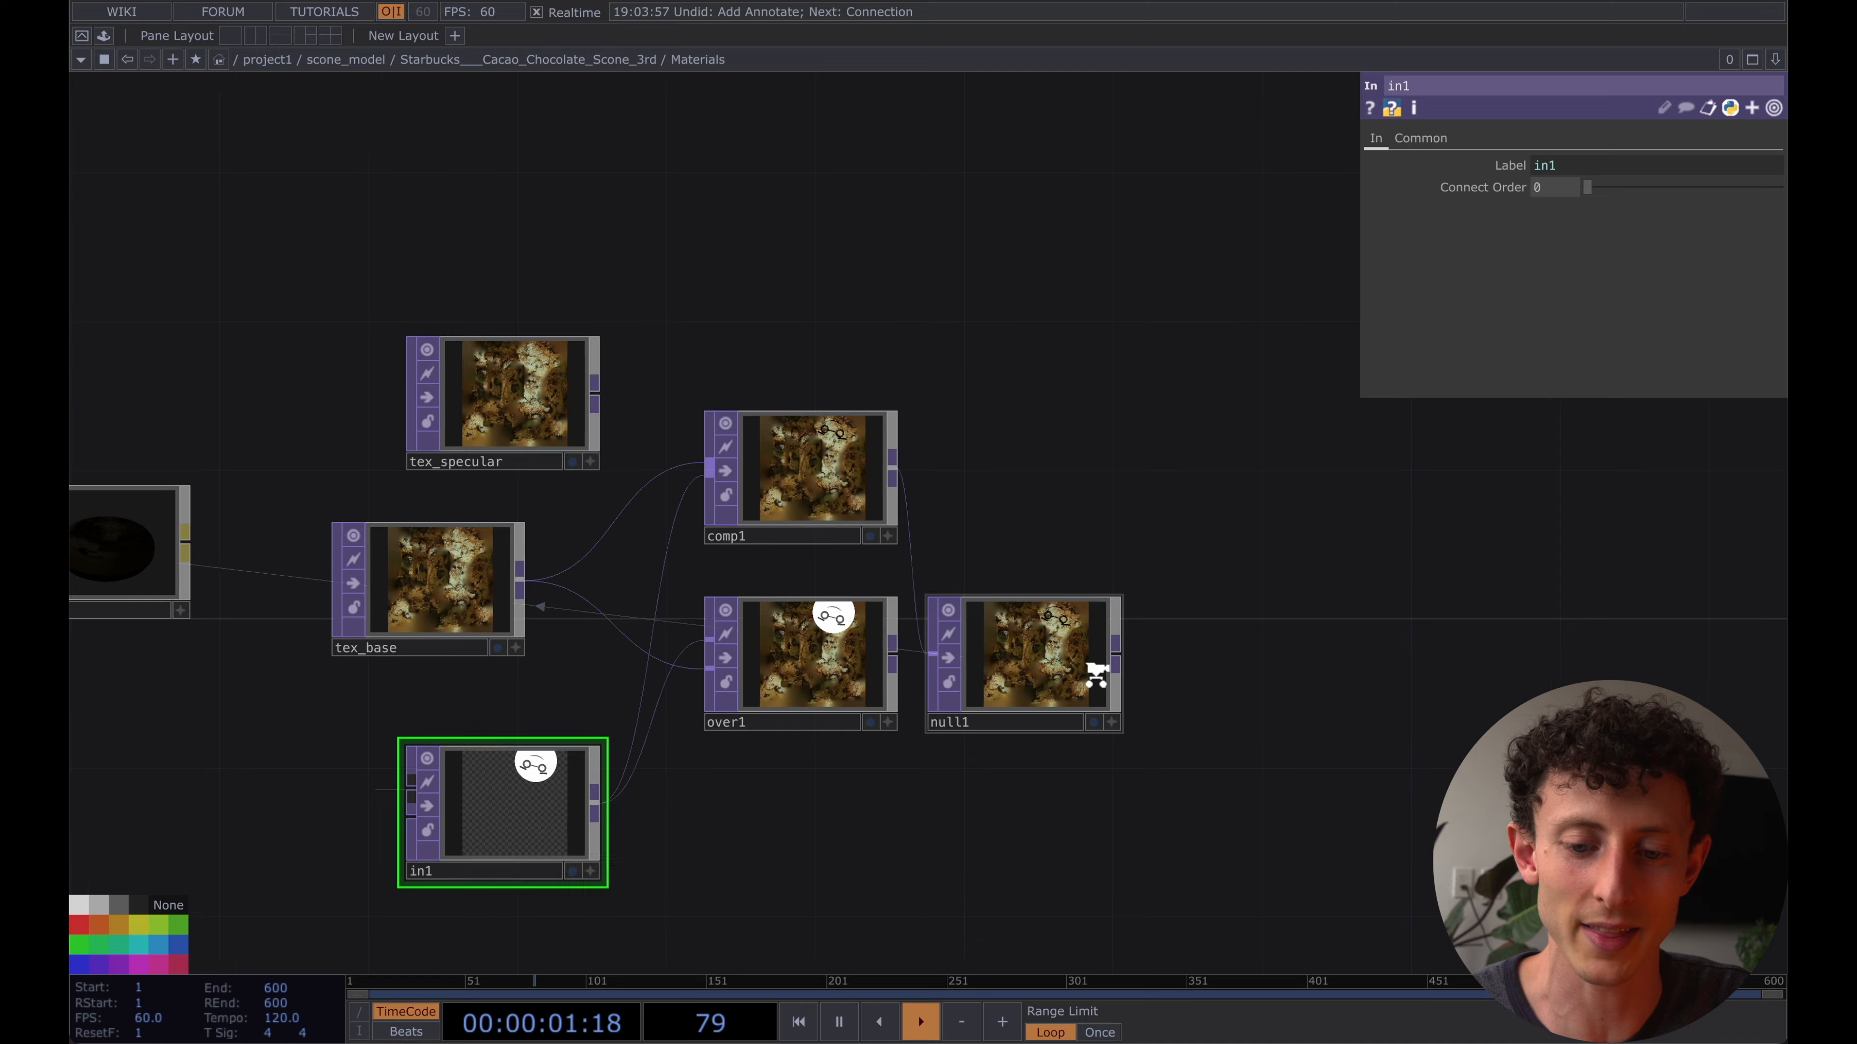
scroll(1090, 676, "up", 5)
scroll(1001, 610, "up", 3)
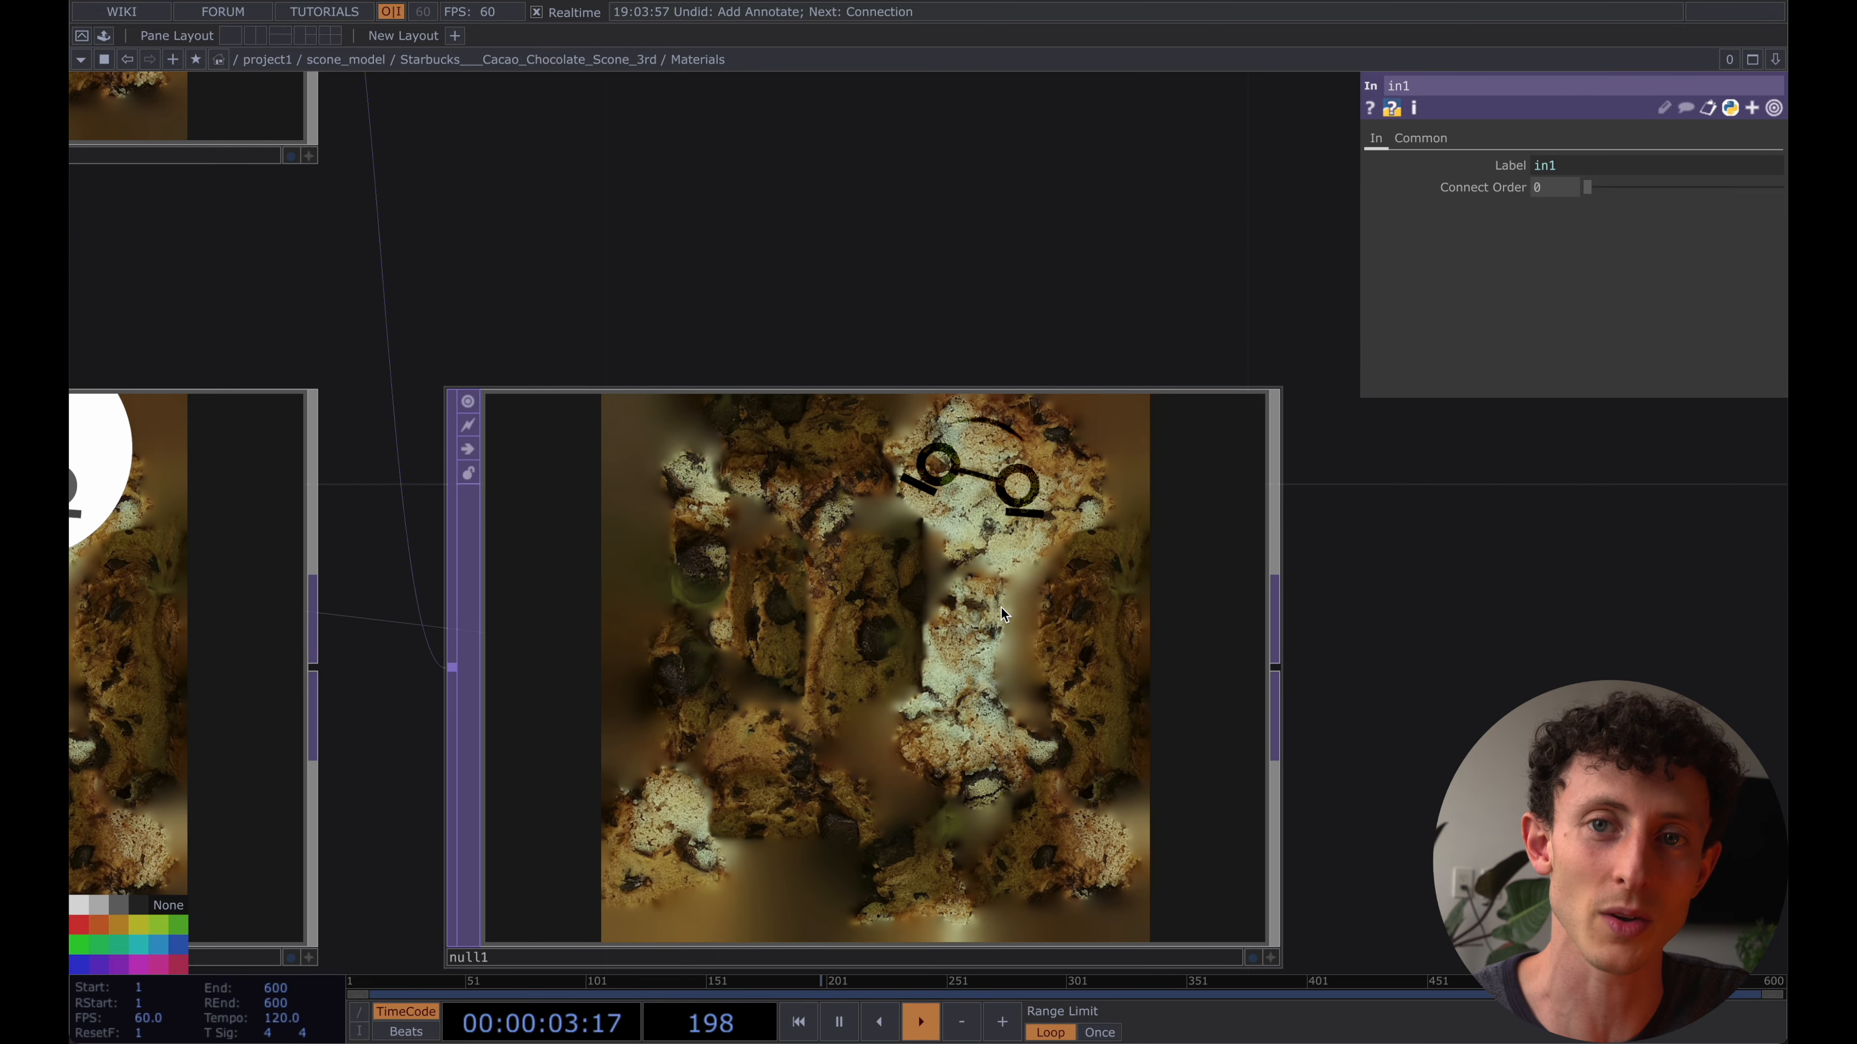
- Return to the project1 network and examine the MediaPipe container in the Face Tracking group
key("u")
key("u")
key("u")
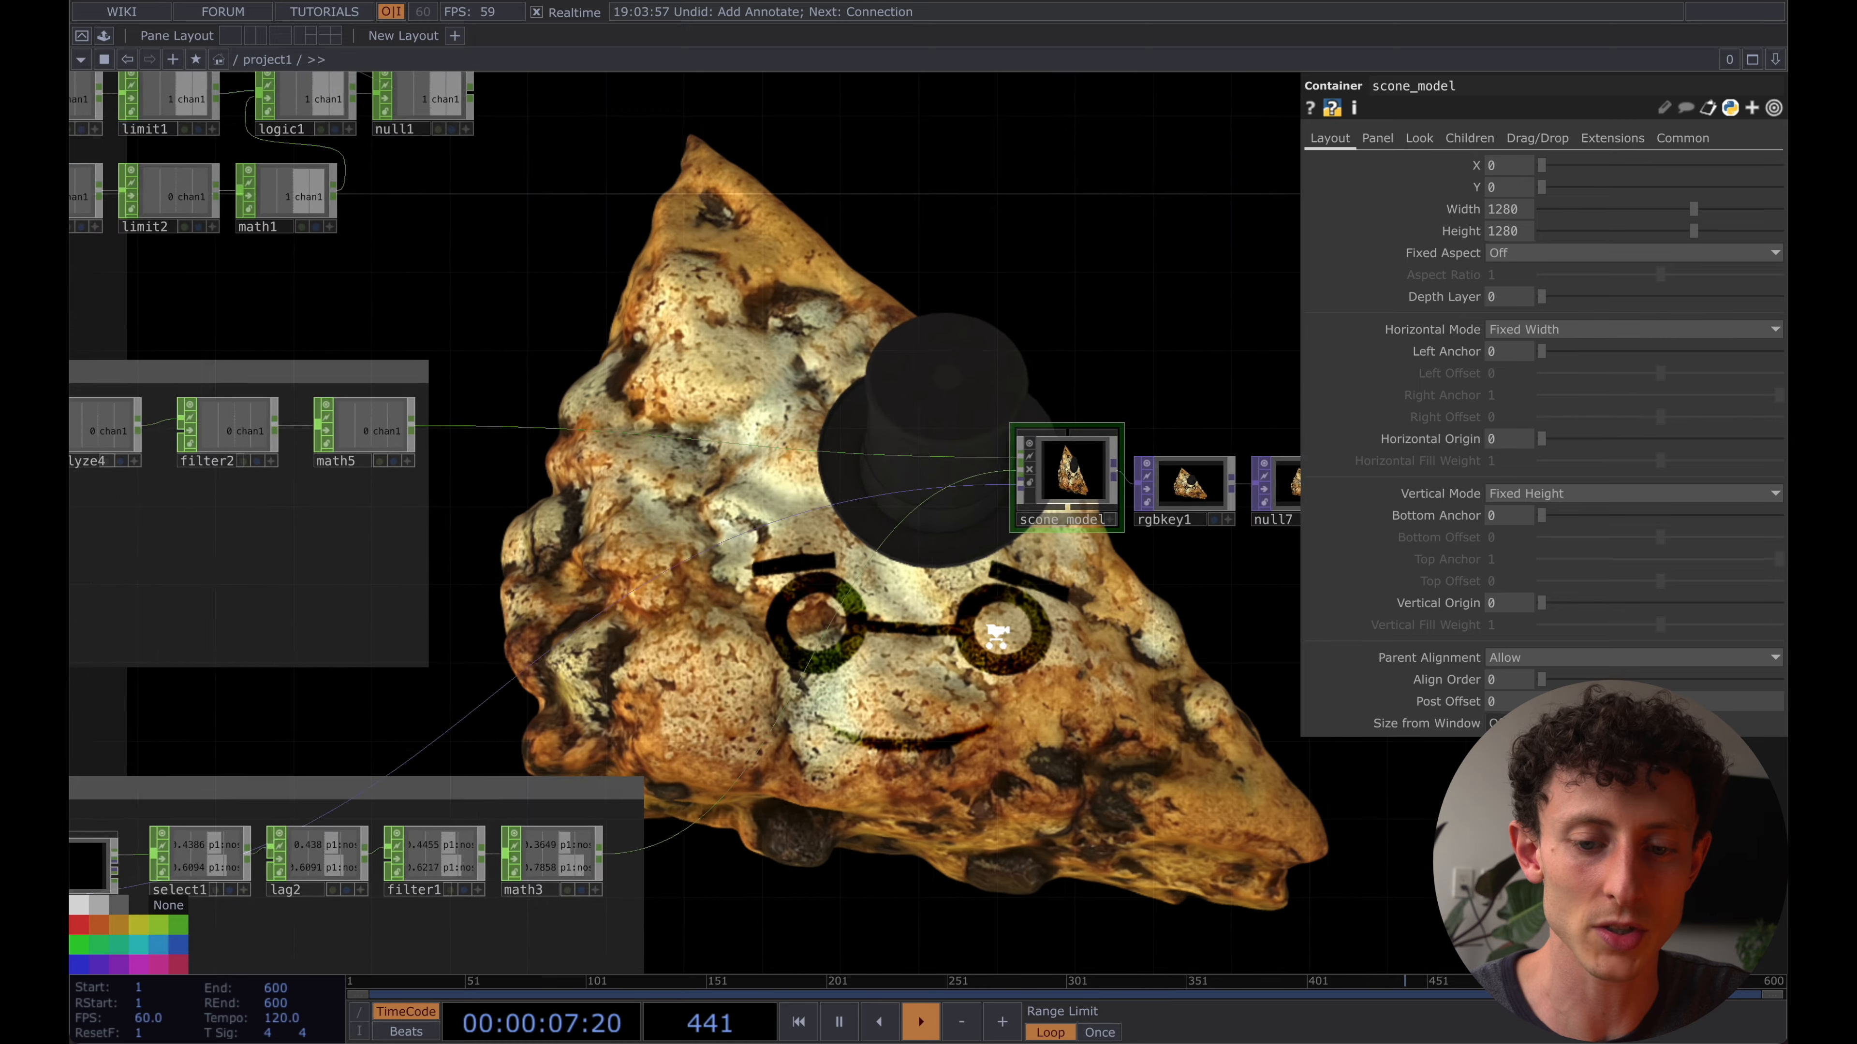
scroll(998, 632, "down", 3)
left_click_drag(1055, 609, 1187, 478)
left_click(241, 691)
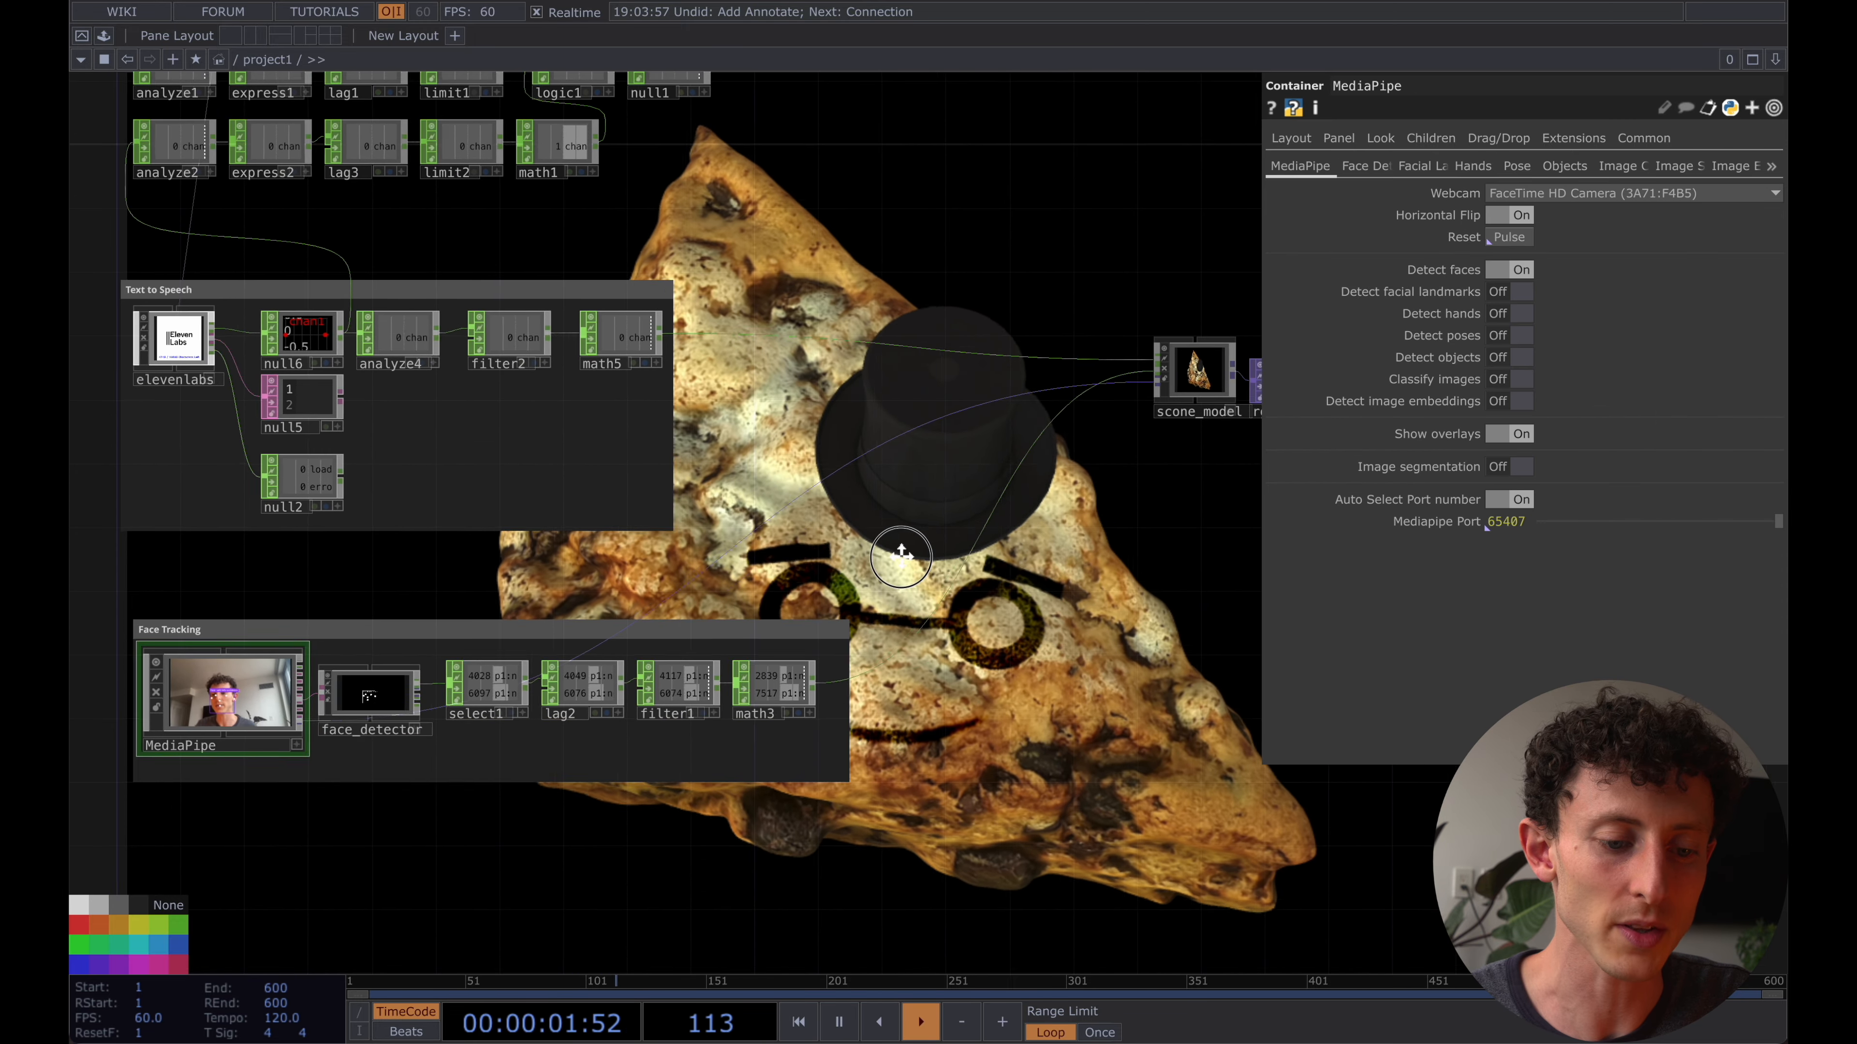
left_click_drag(818, 571, 930, 556)
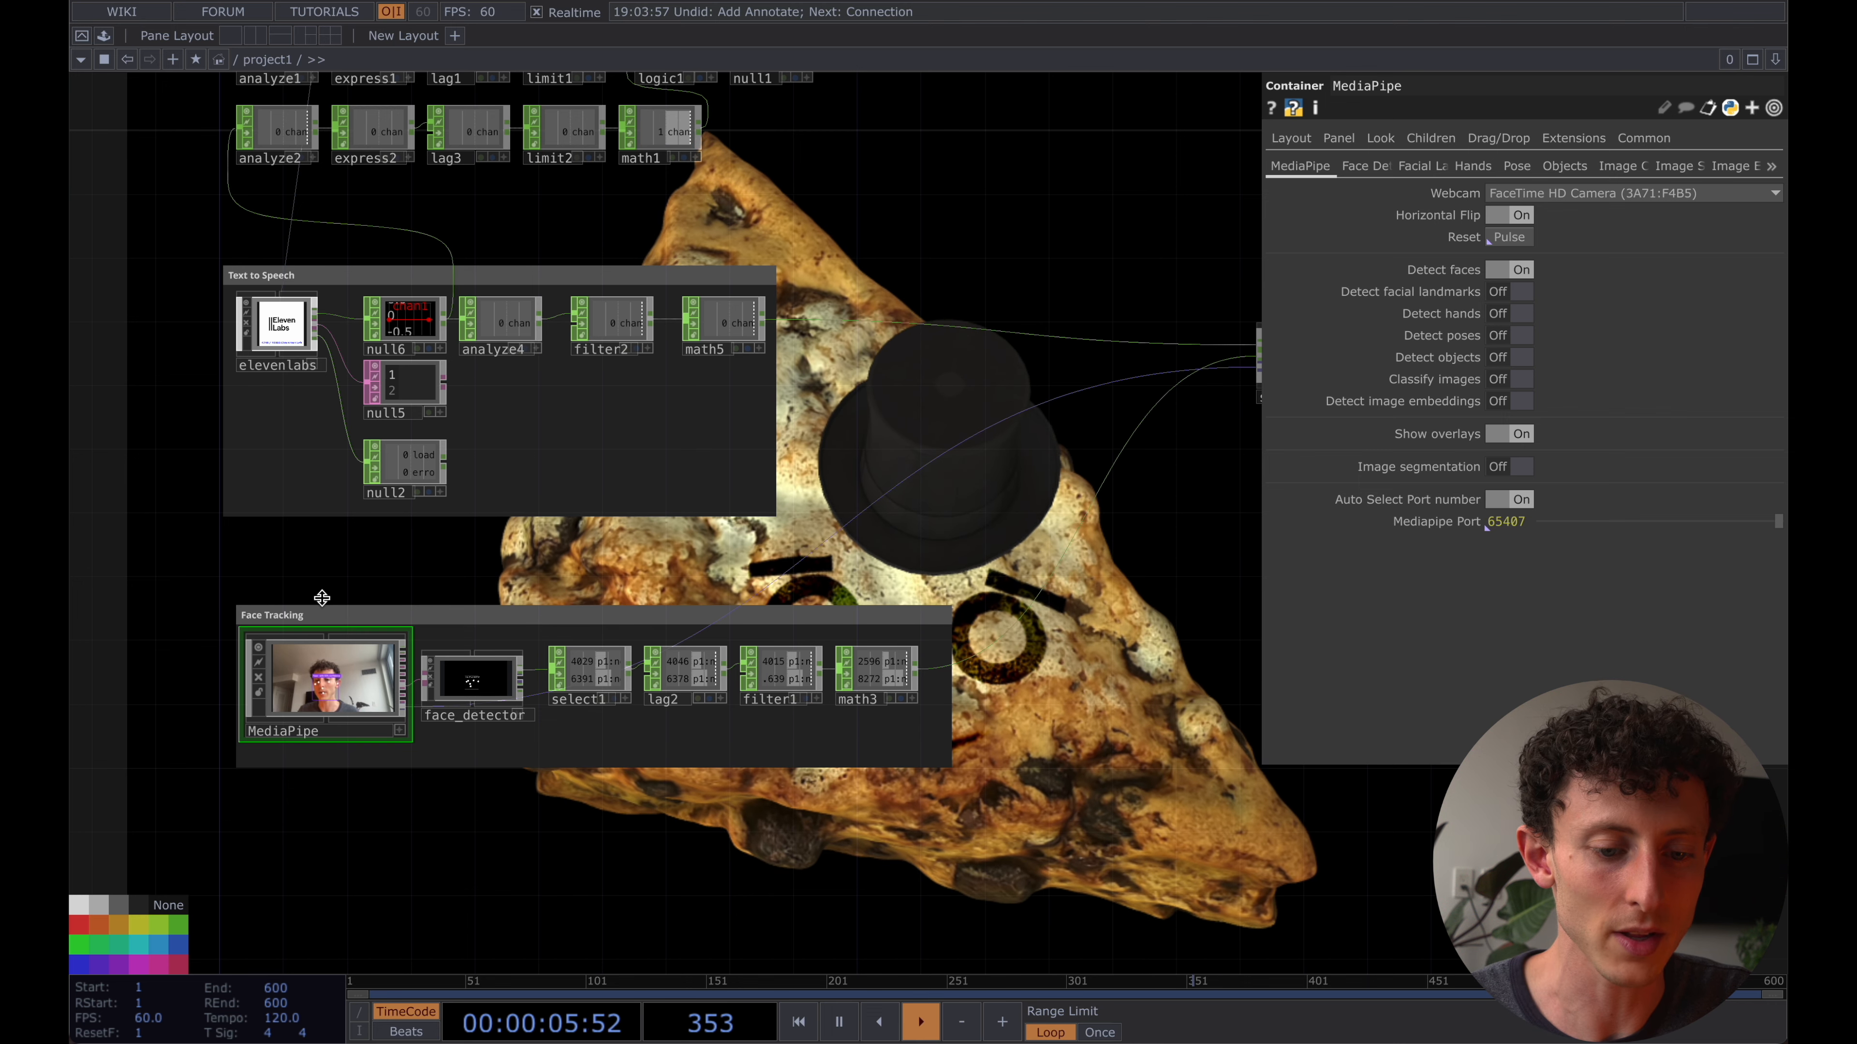
- Delete all the face tracking operators from MediaPipe through math3, along with the Face Tracking annotation box
mouse_move(303, 596)
left_mouse_down()
mouse_move(368, 603)
mouse_move(378, 575)
left_mouse_up()
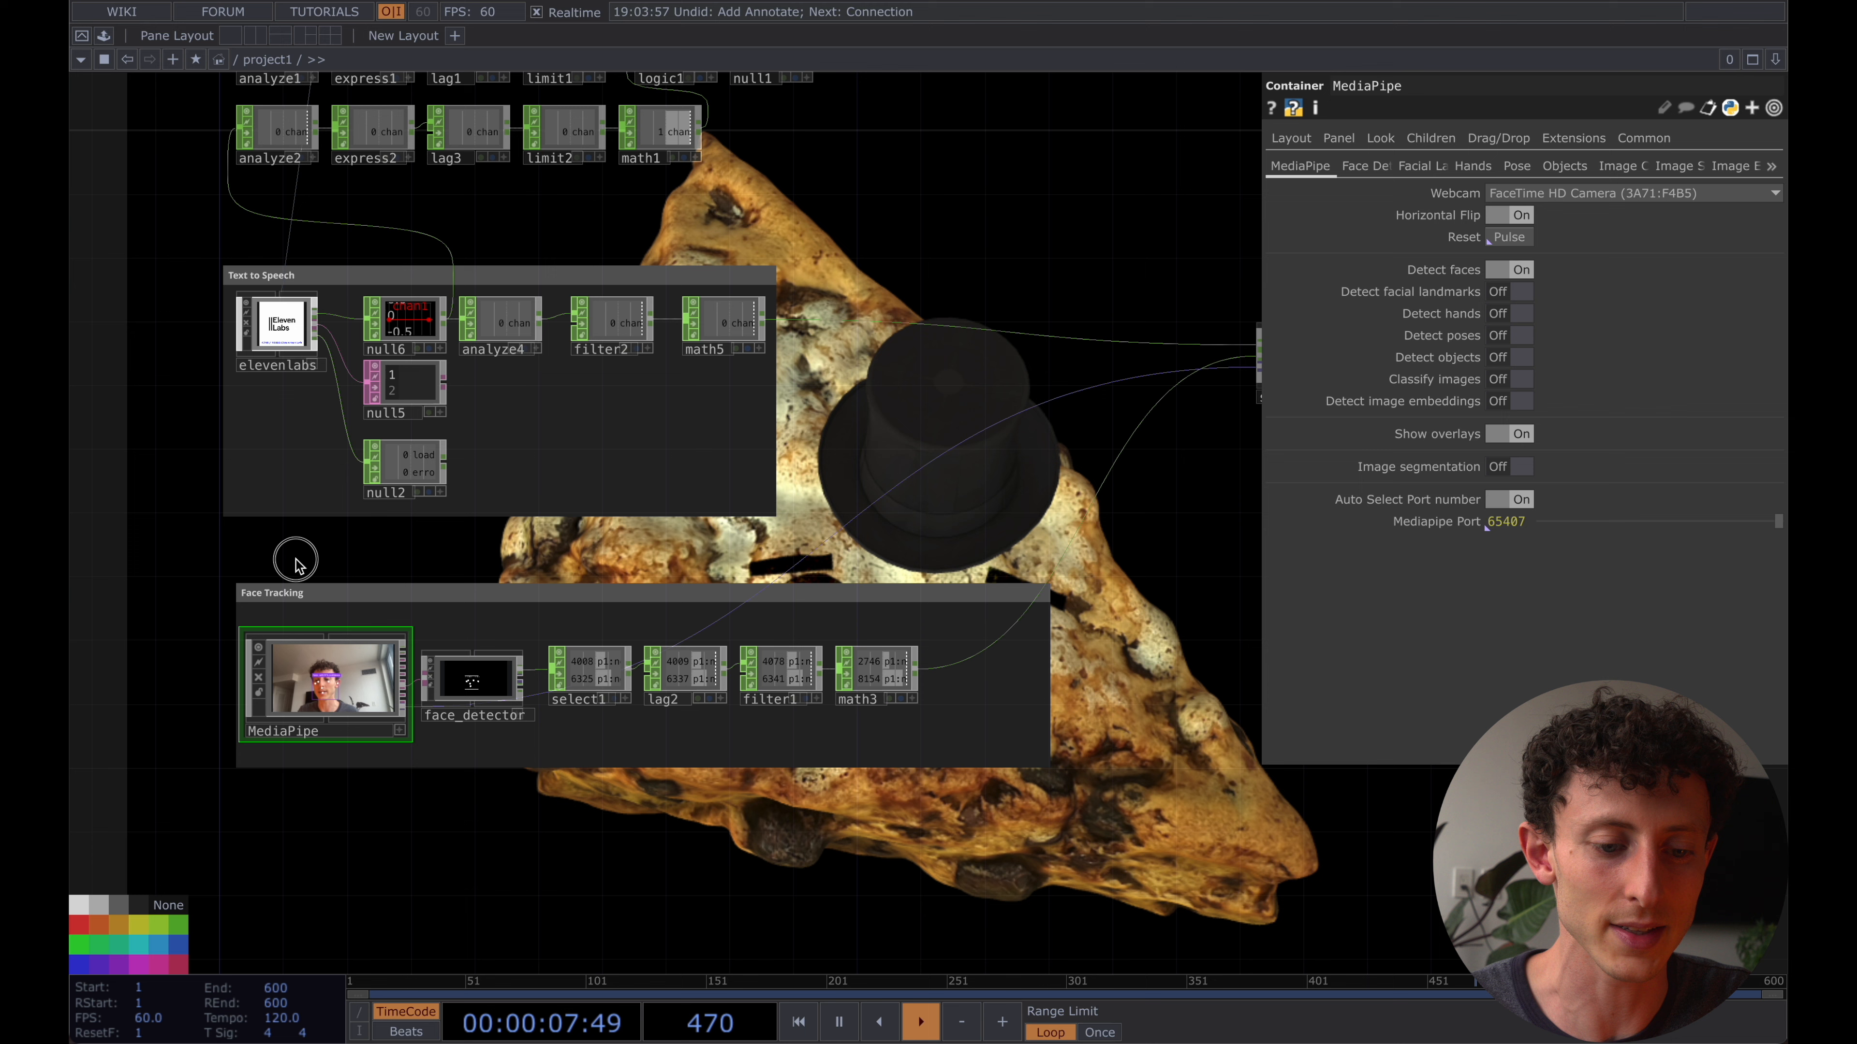
right_click_drag(295, 559, 1073, 757)
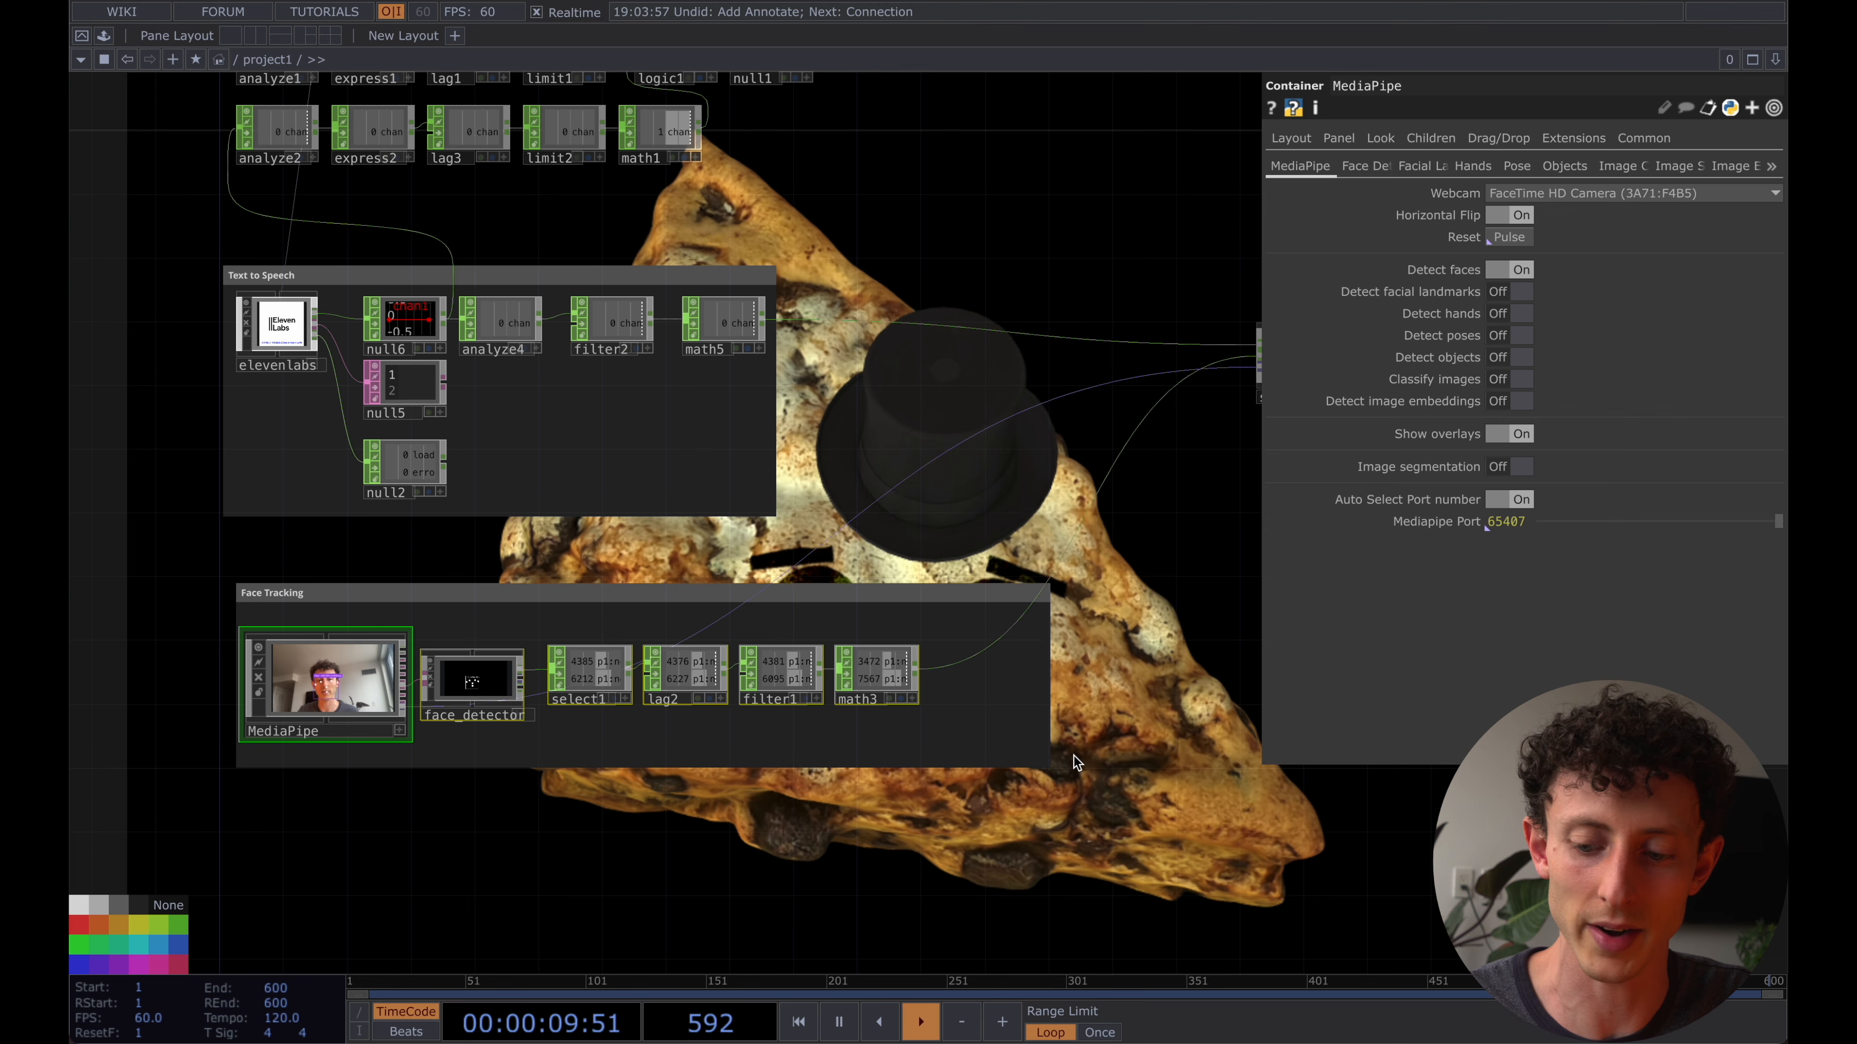
key("Delete")
left_click(905, 743)
key("Delete")
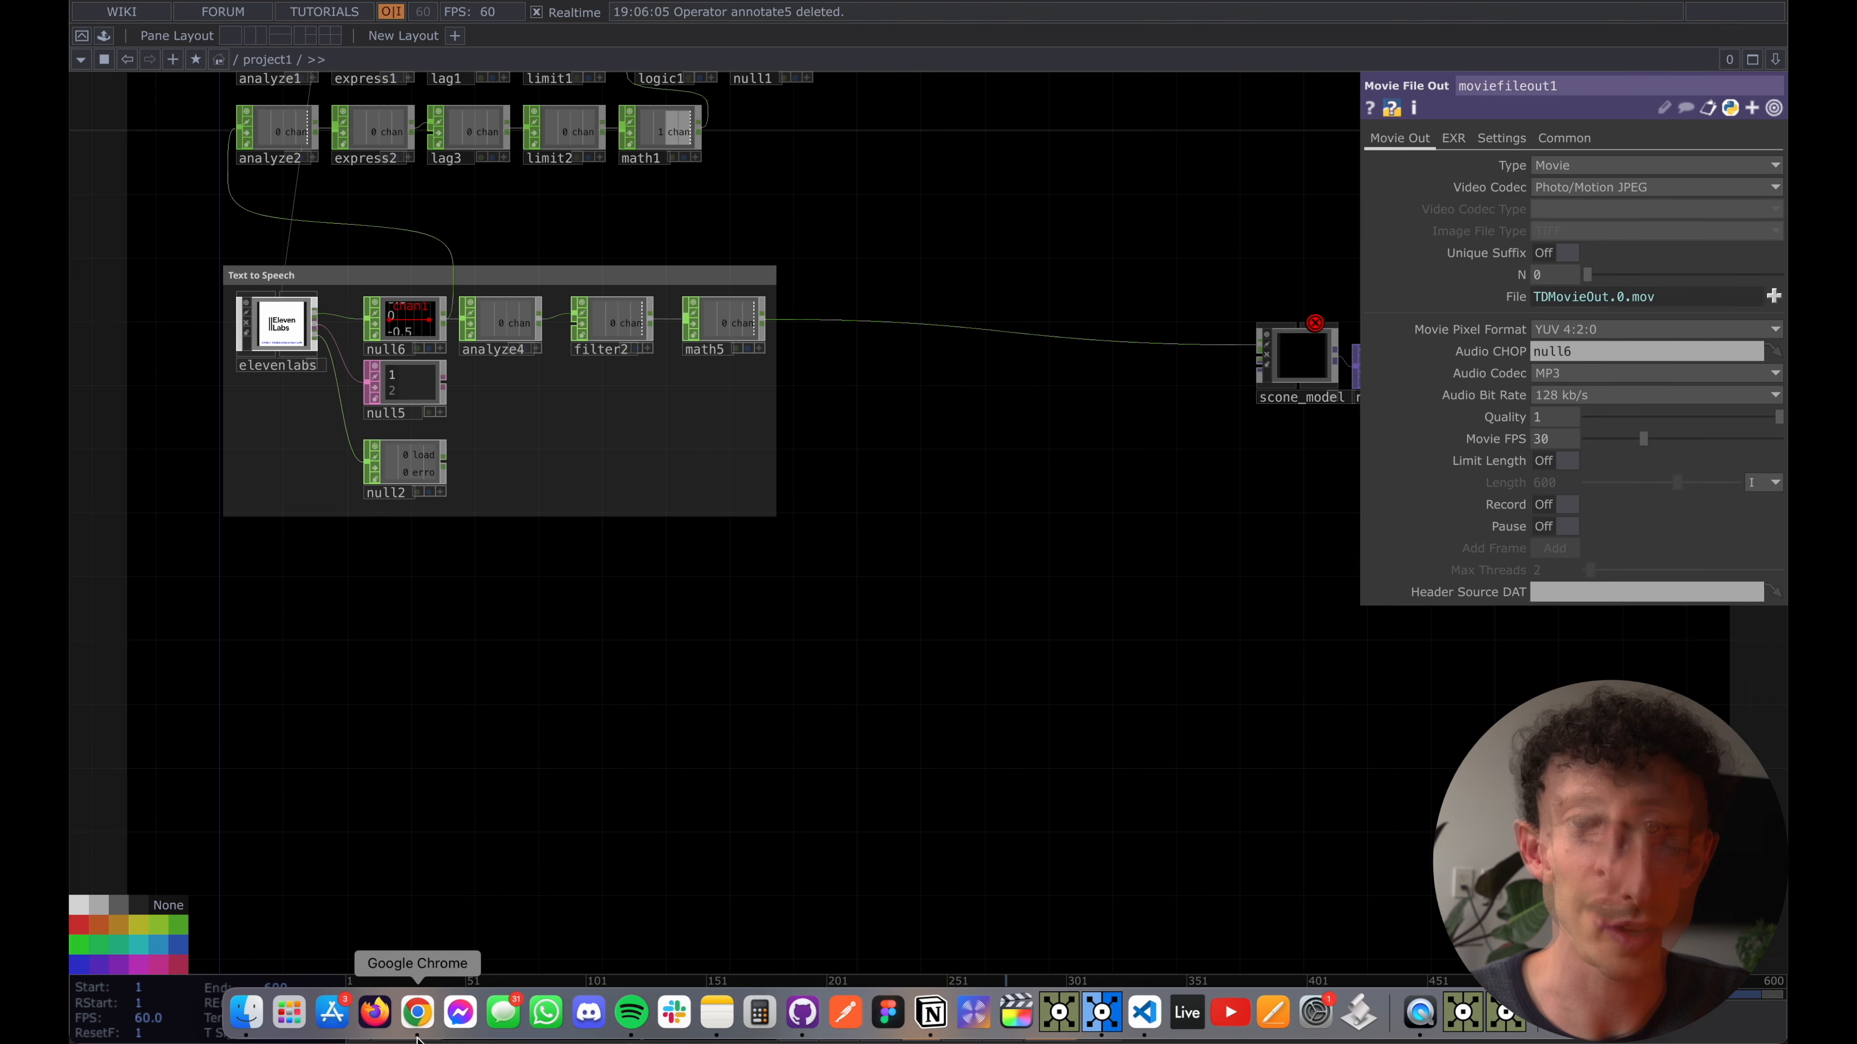
- Switch to Google Chrome and open the mediapipe-touchdesigner GitHub repository in a new tab
left_click(416, 1035)
key("super+t")
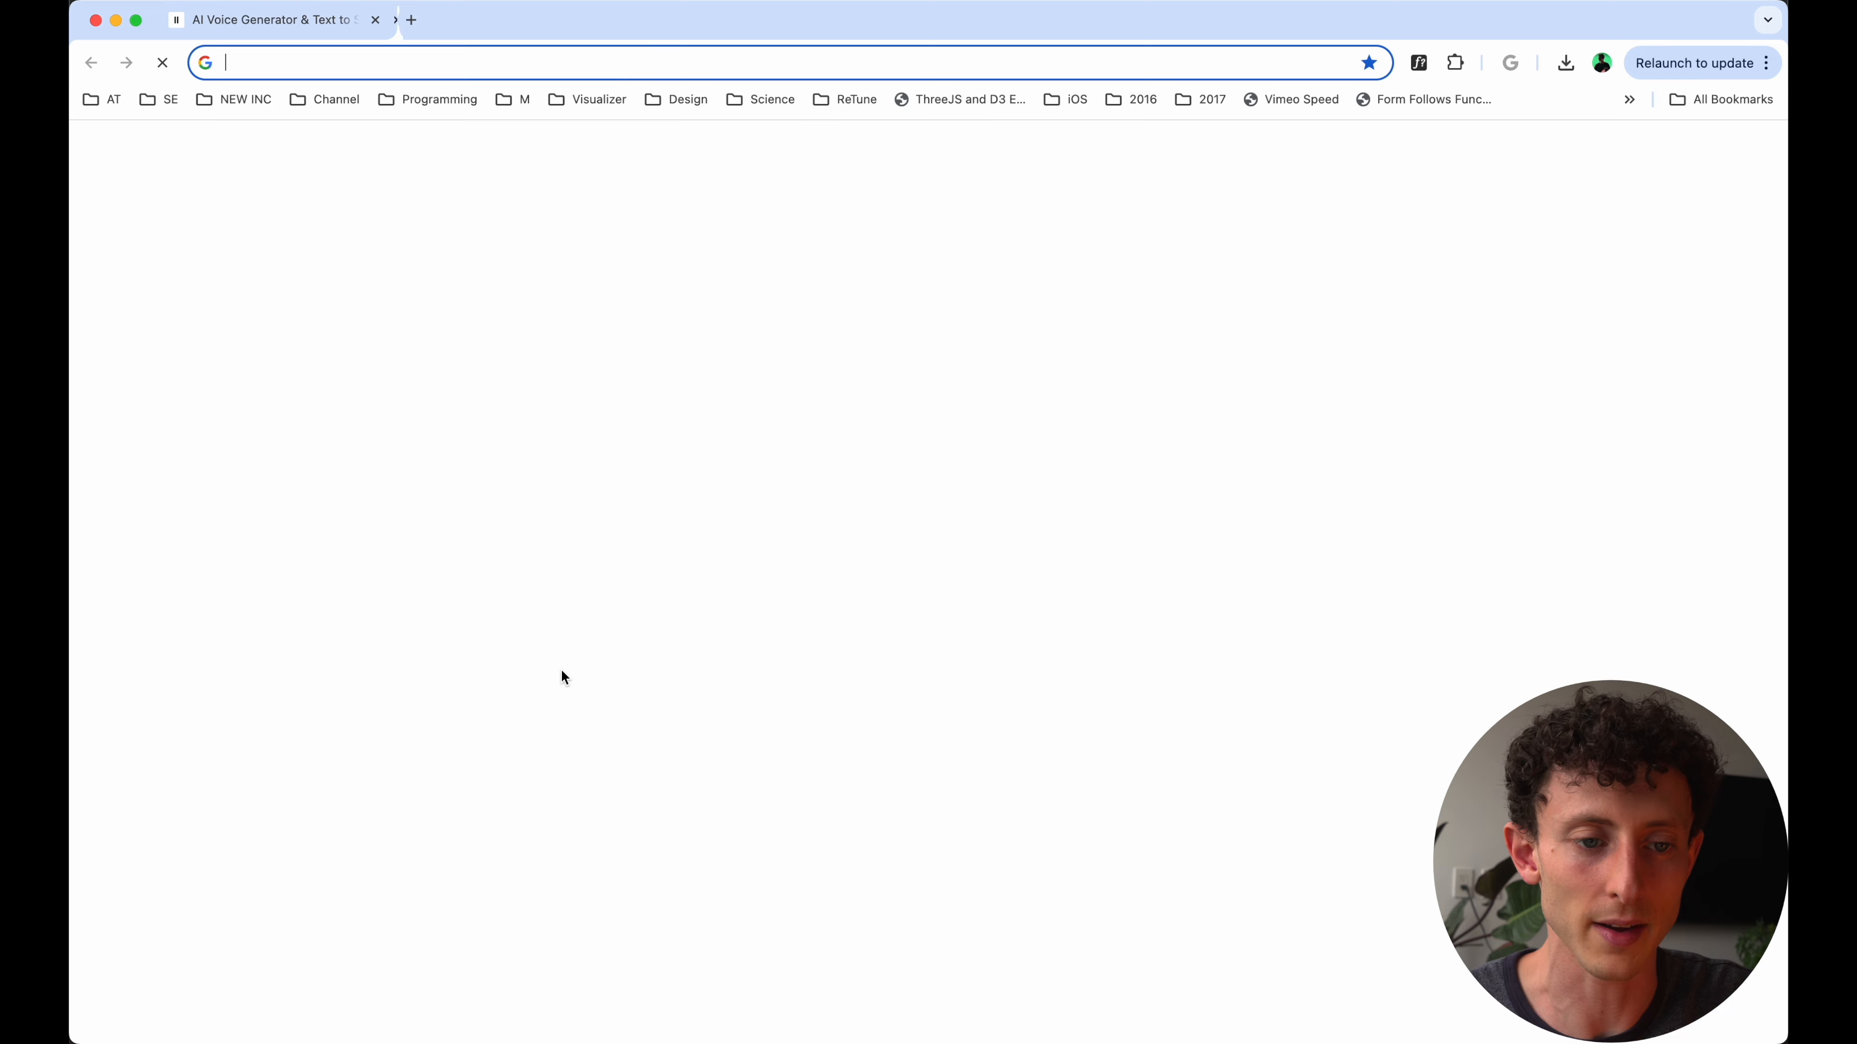
type("git")
key("Right")
key("Return")
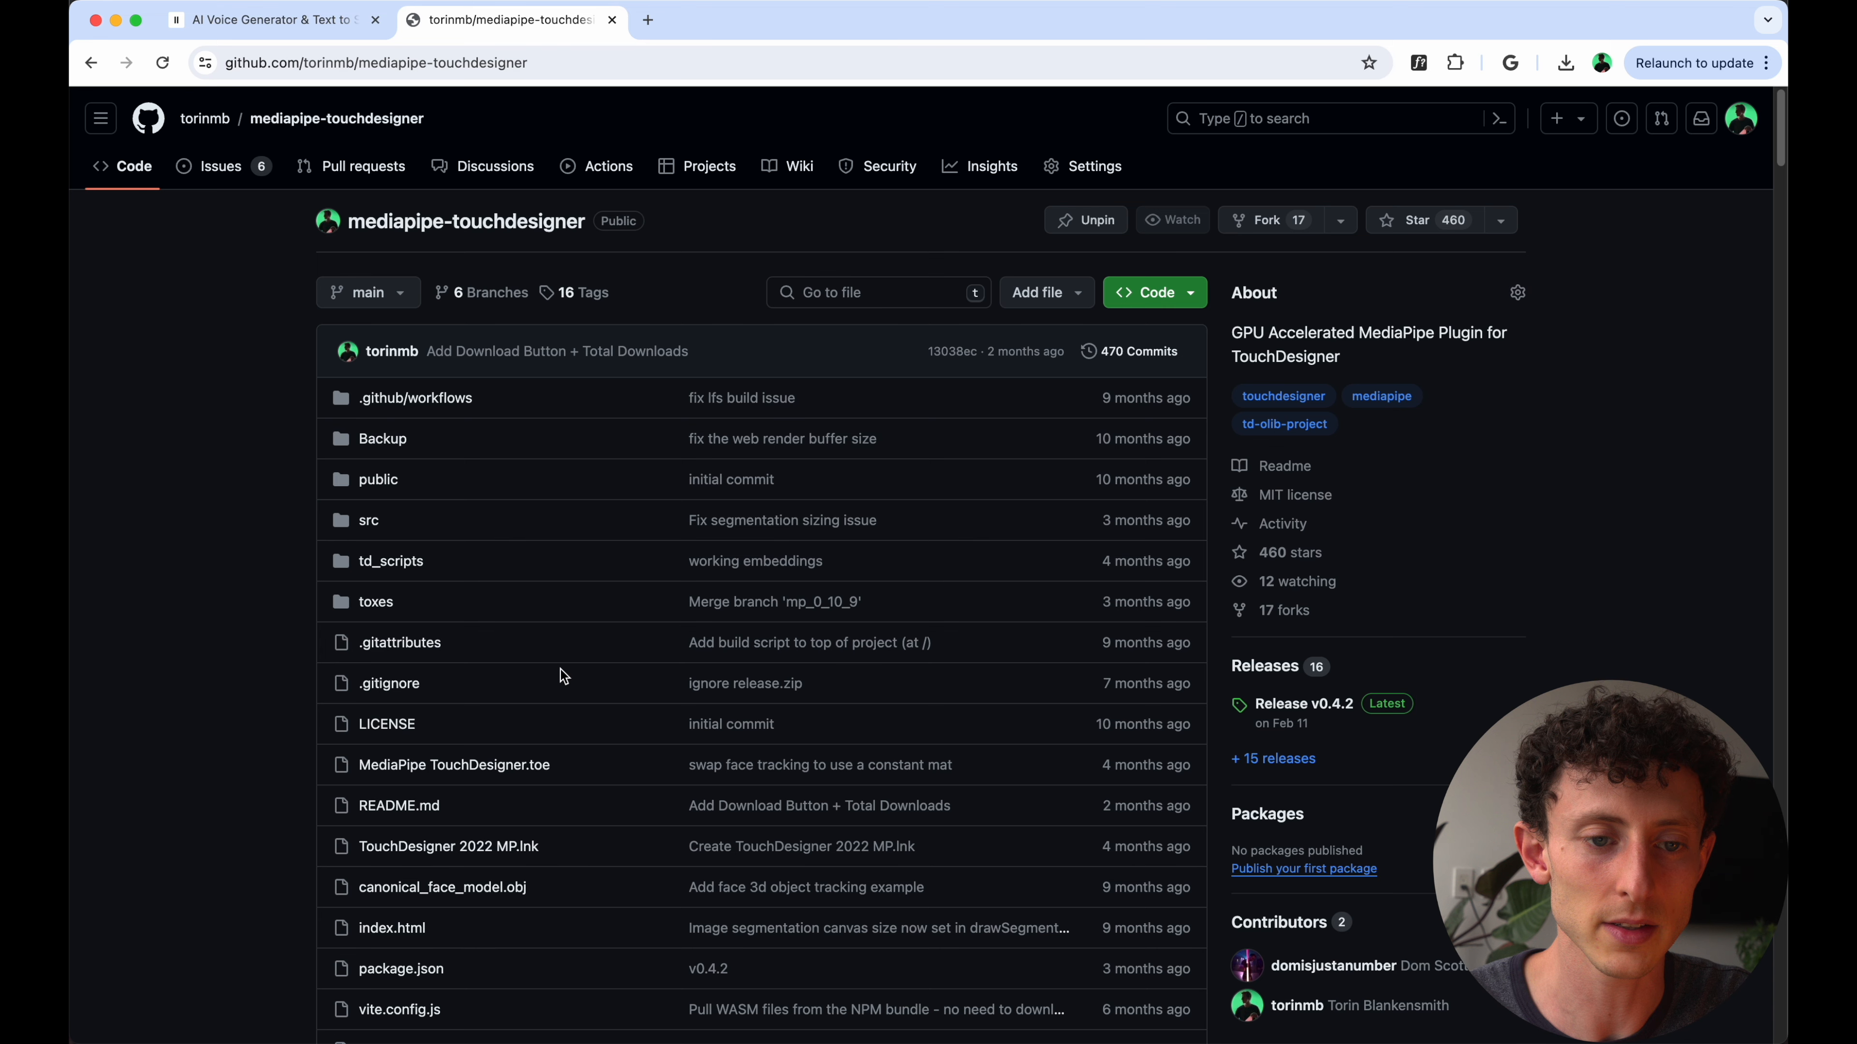
- Download the latest plugin release from the MediaPipe TouchDesigner Plugin README
left_click(546, 70)
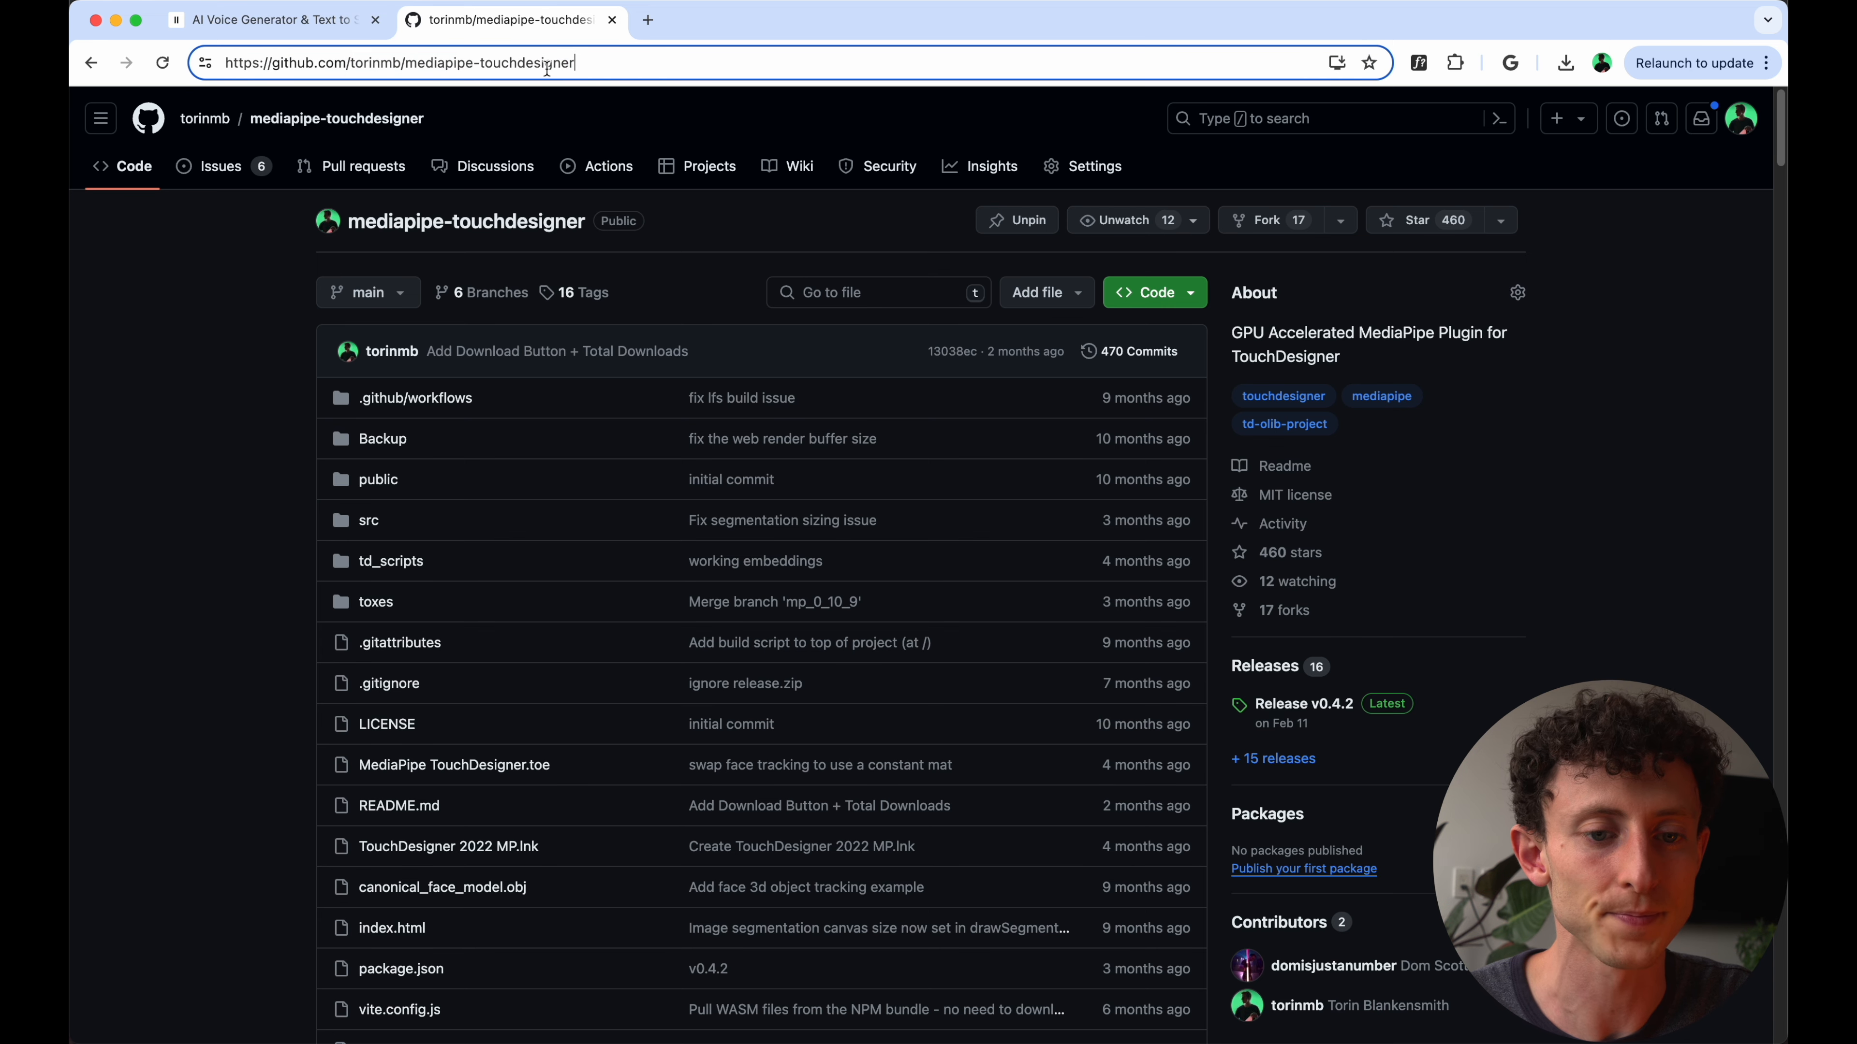
left_click(225, 438)
scroll(224, 437, "down", 8)
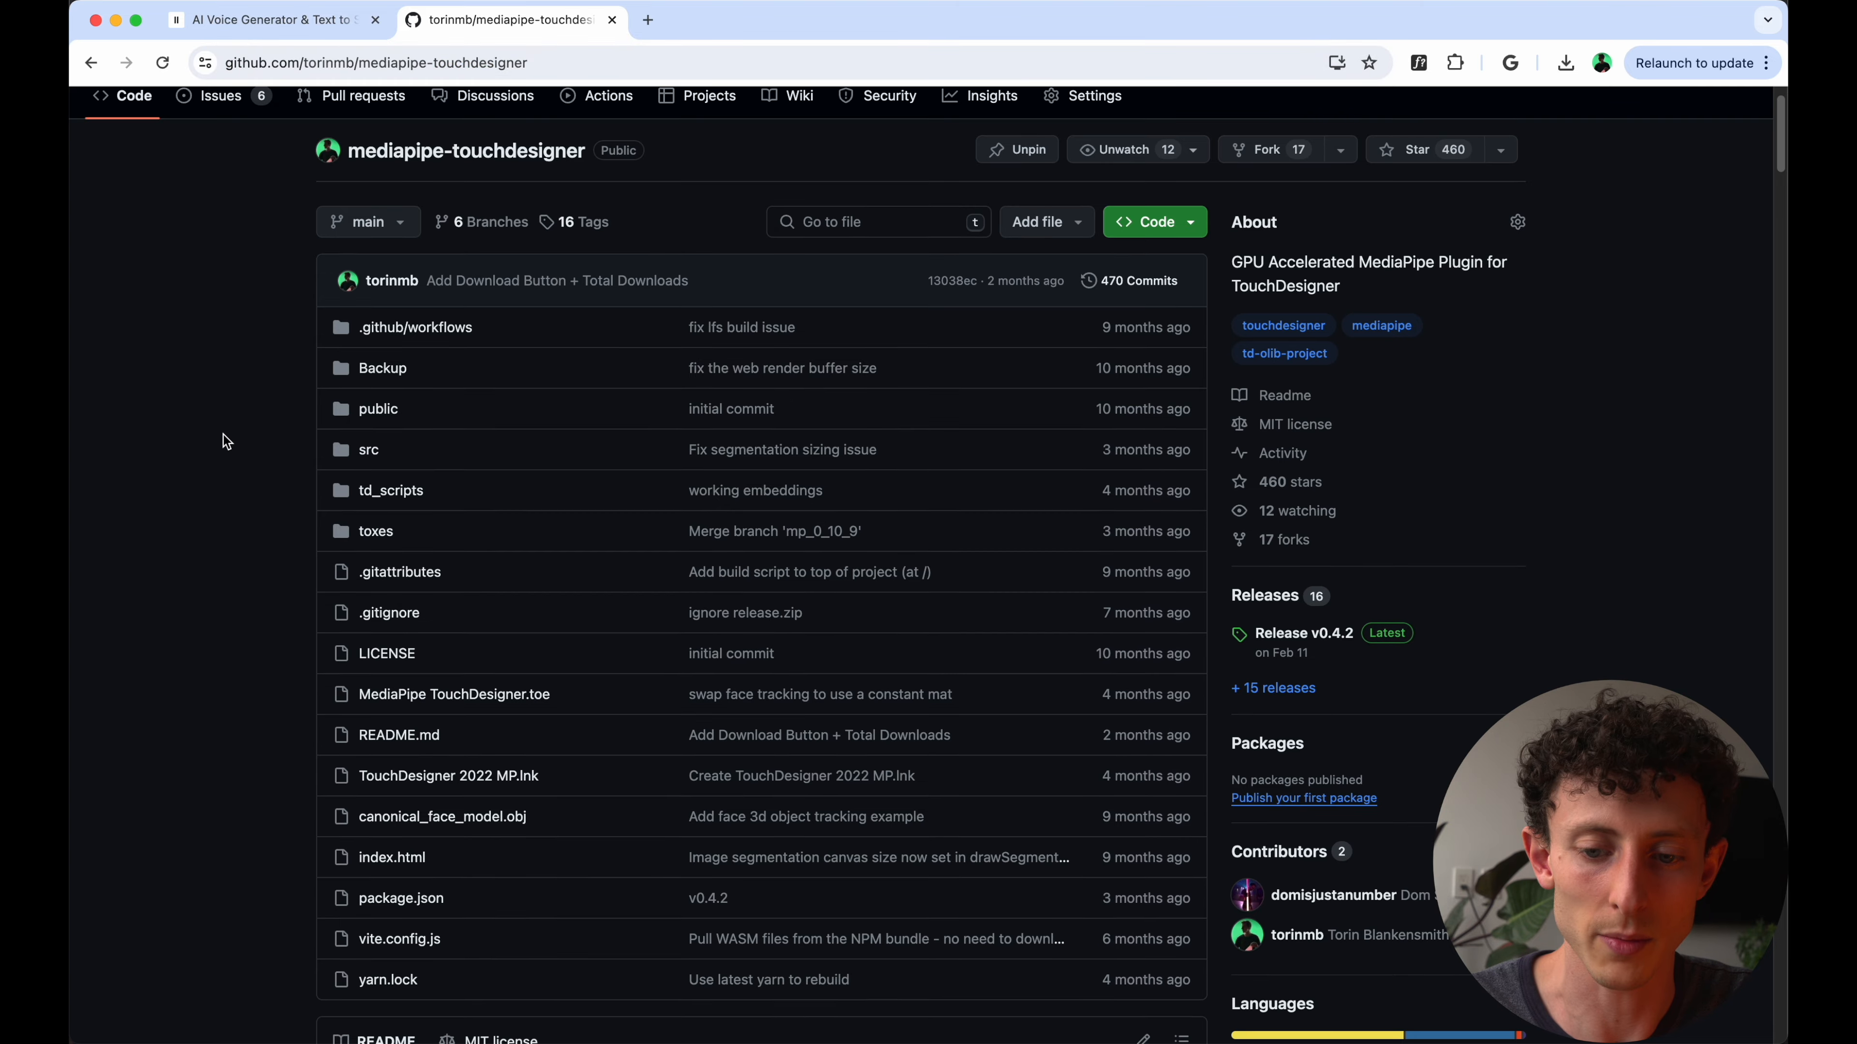
scroll(224, 438, "down", 2)
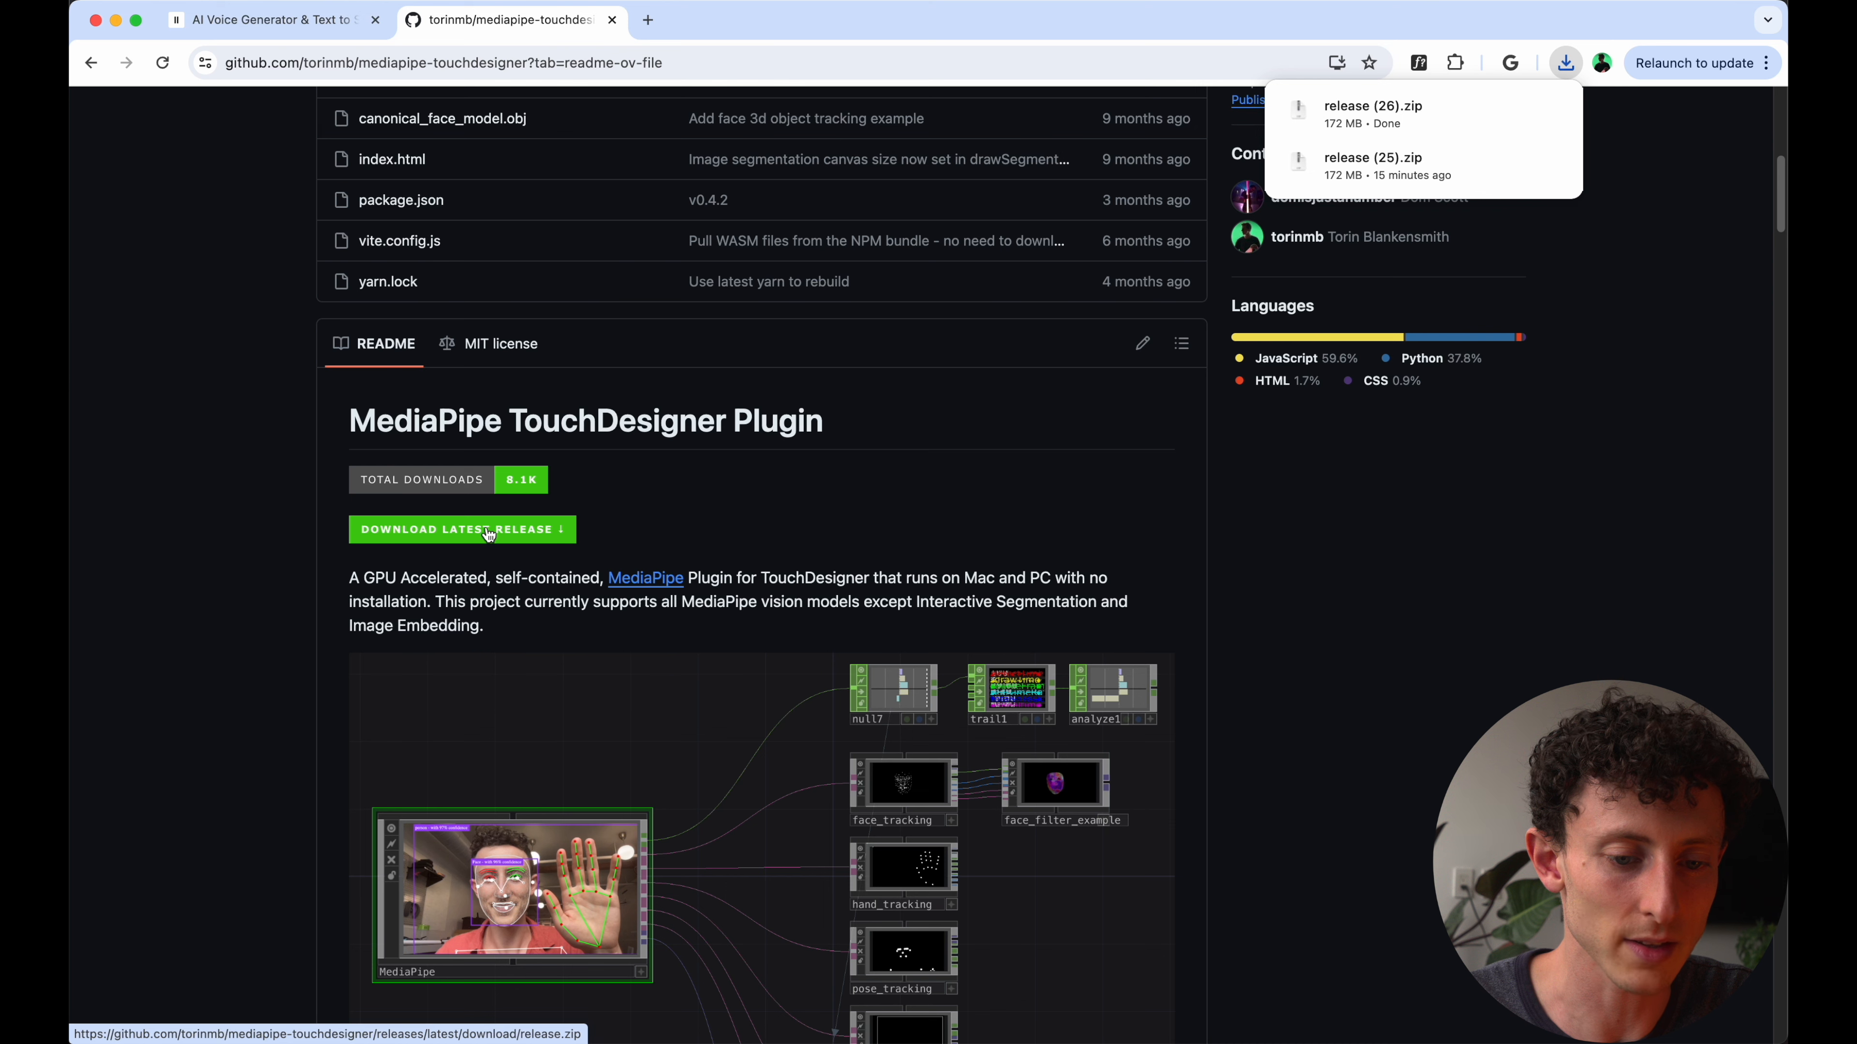
- Open the downloaded release (26) folder in Finder and select MediaPipe.tox inside its toxes folder
mouse_move(1455, 1039)
left_click(1577, 1015)
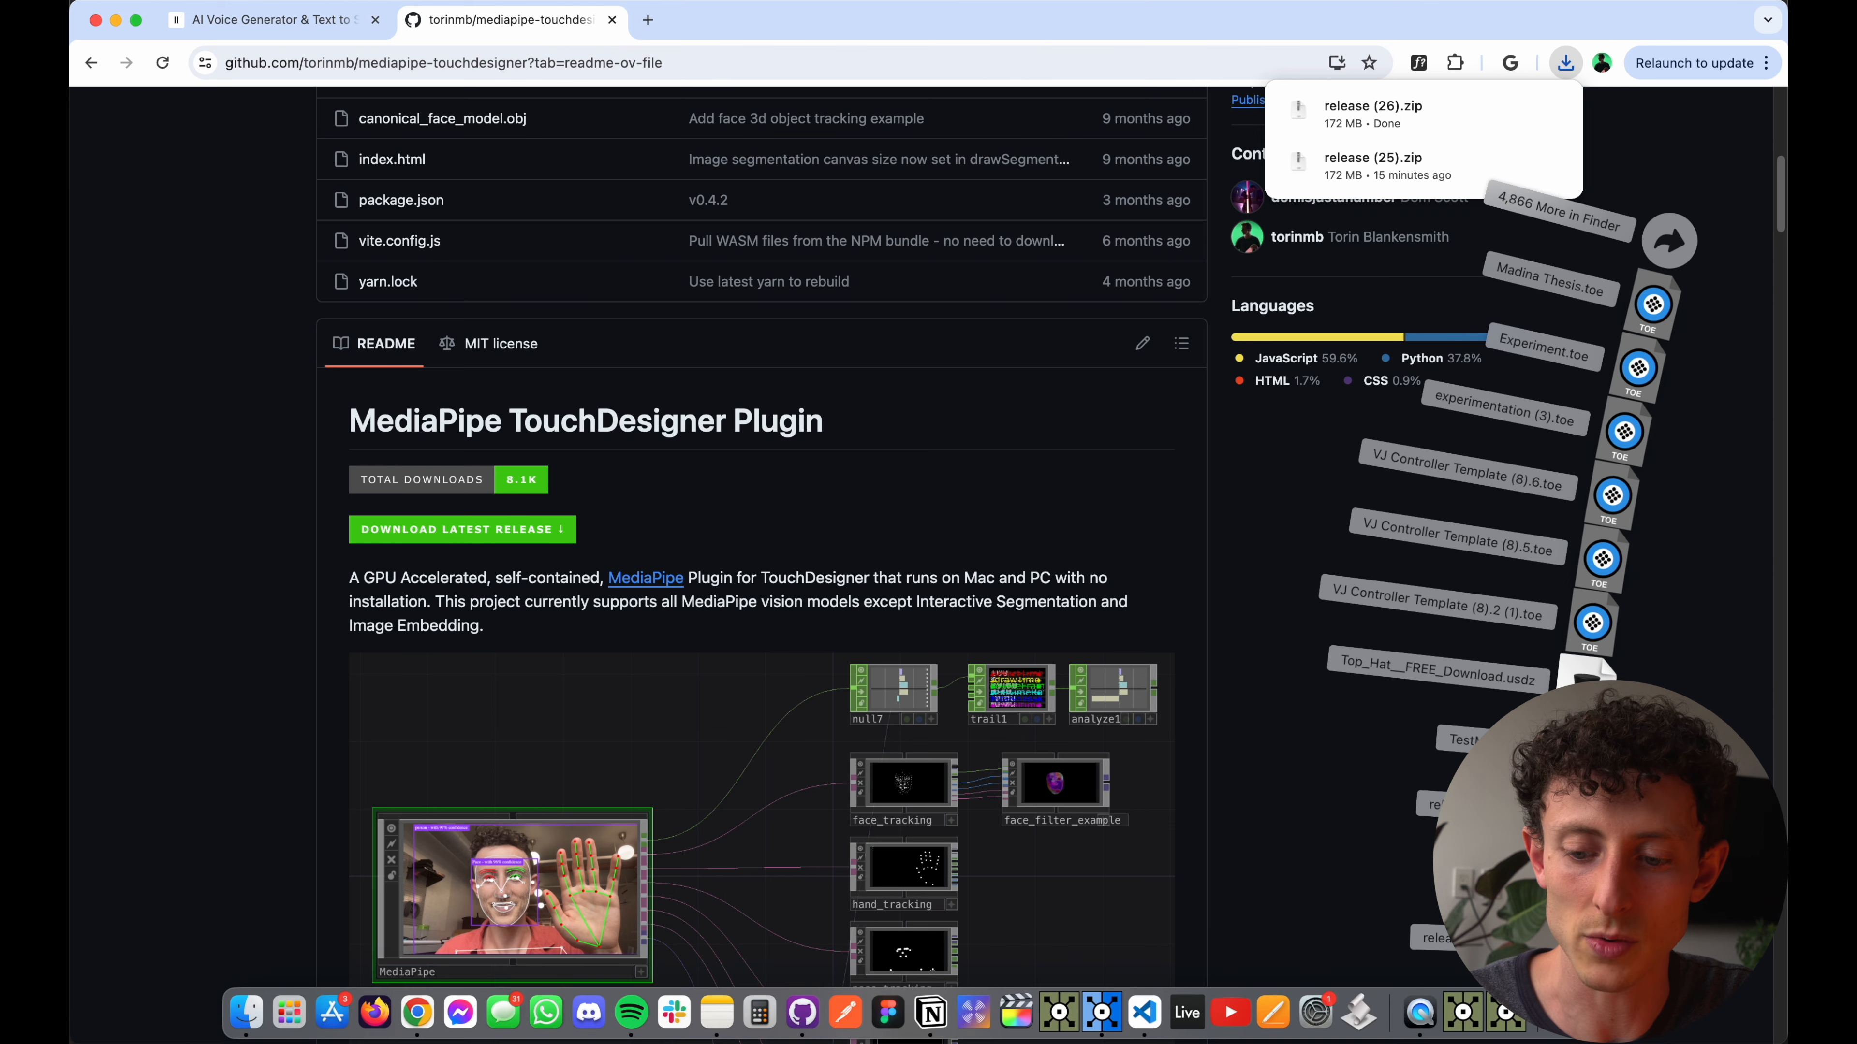
left_click(1582, 943)
left_click(580, 375)
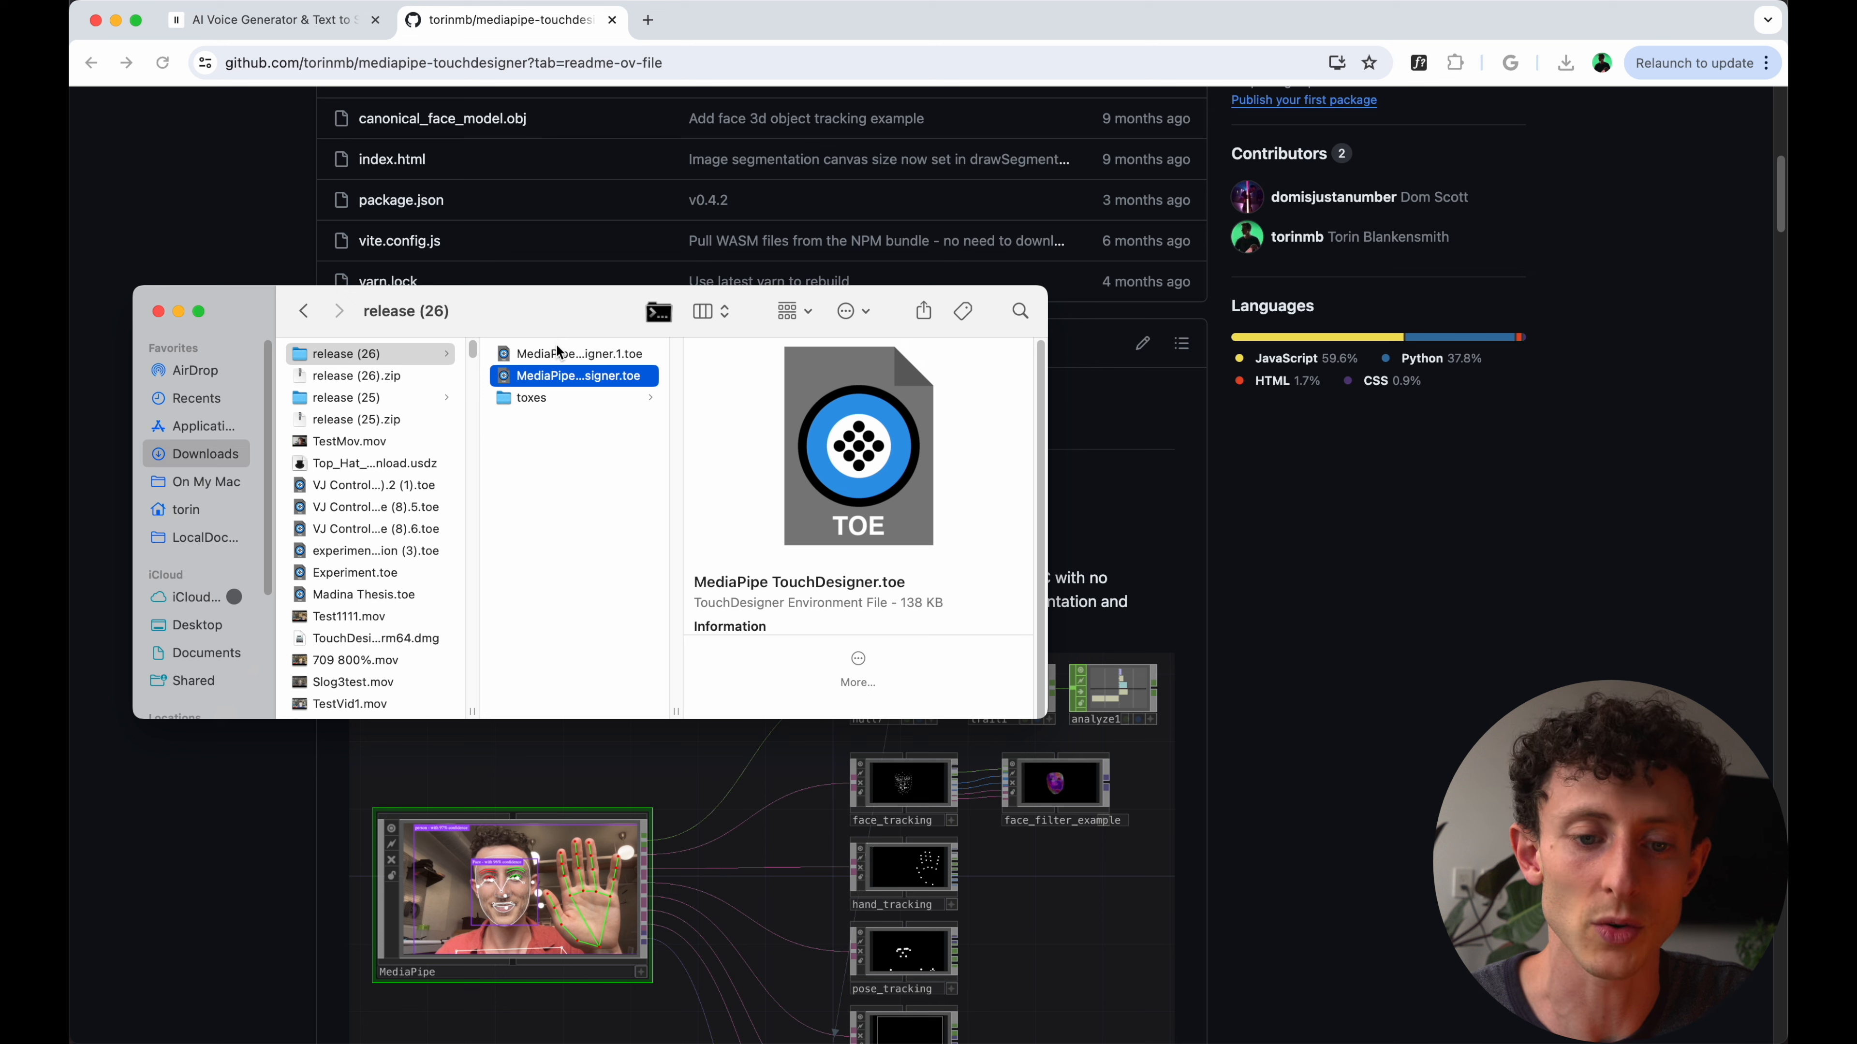
left_click(537, 398)
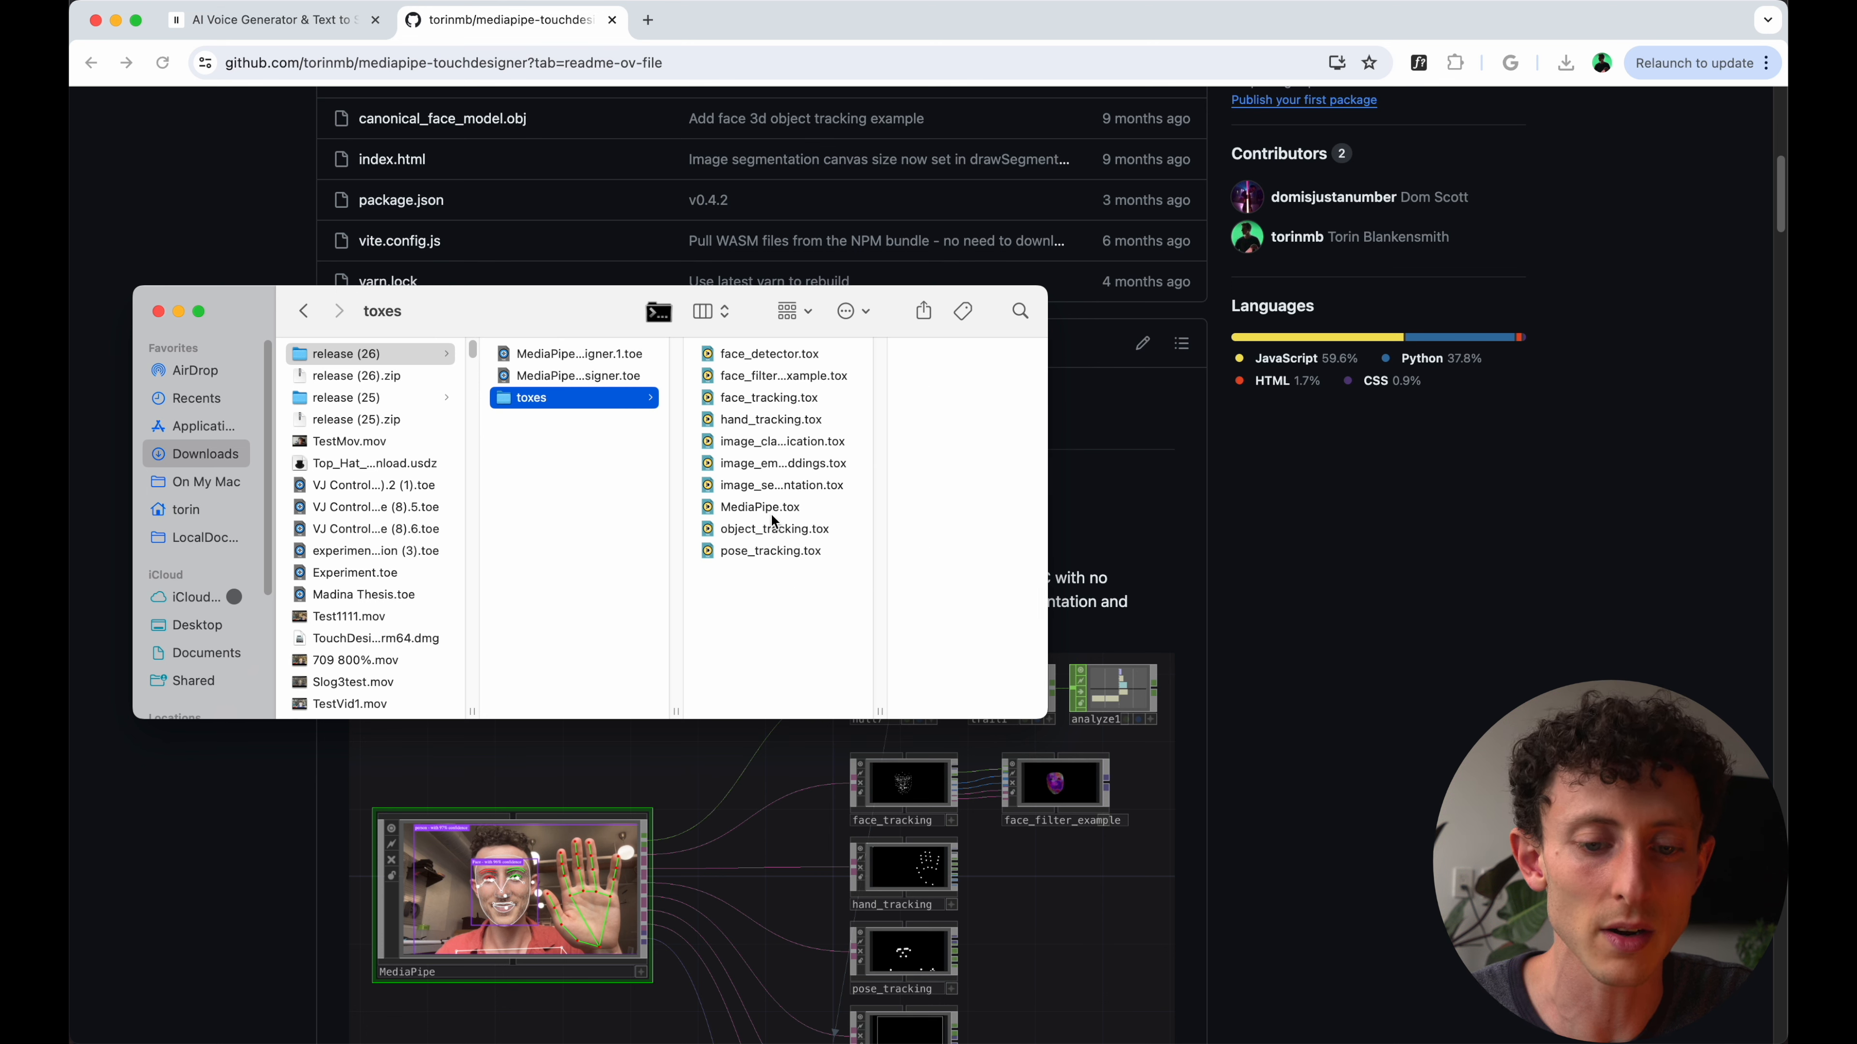
left_click(769, 513)
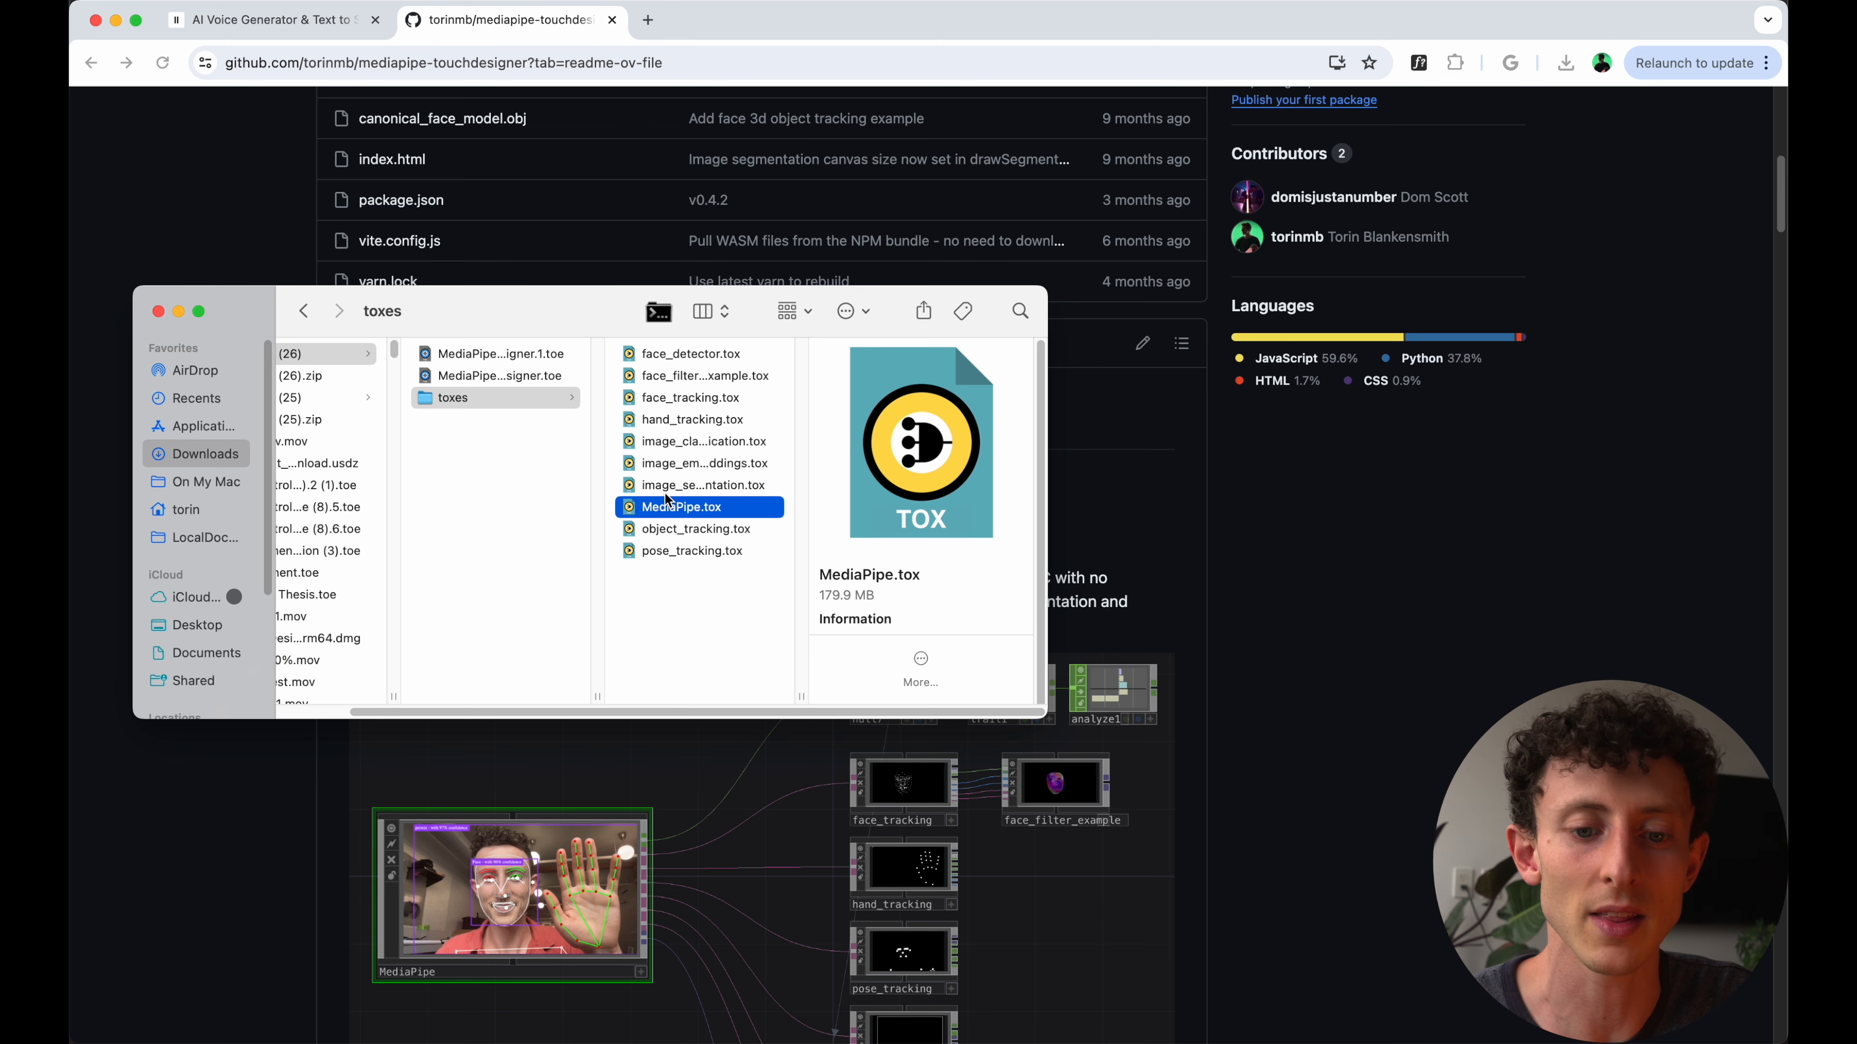
- Open a second Finder window on the toxes folder of the AI Chat Agent project, under Documents, 2023, TD Youtube
key("super+n")
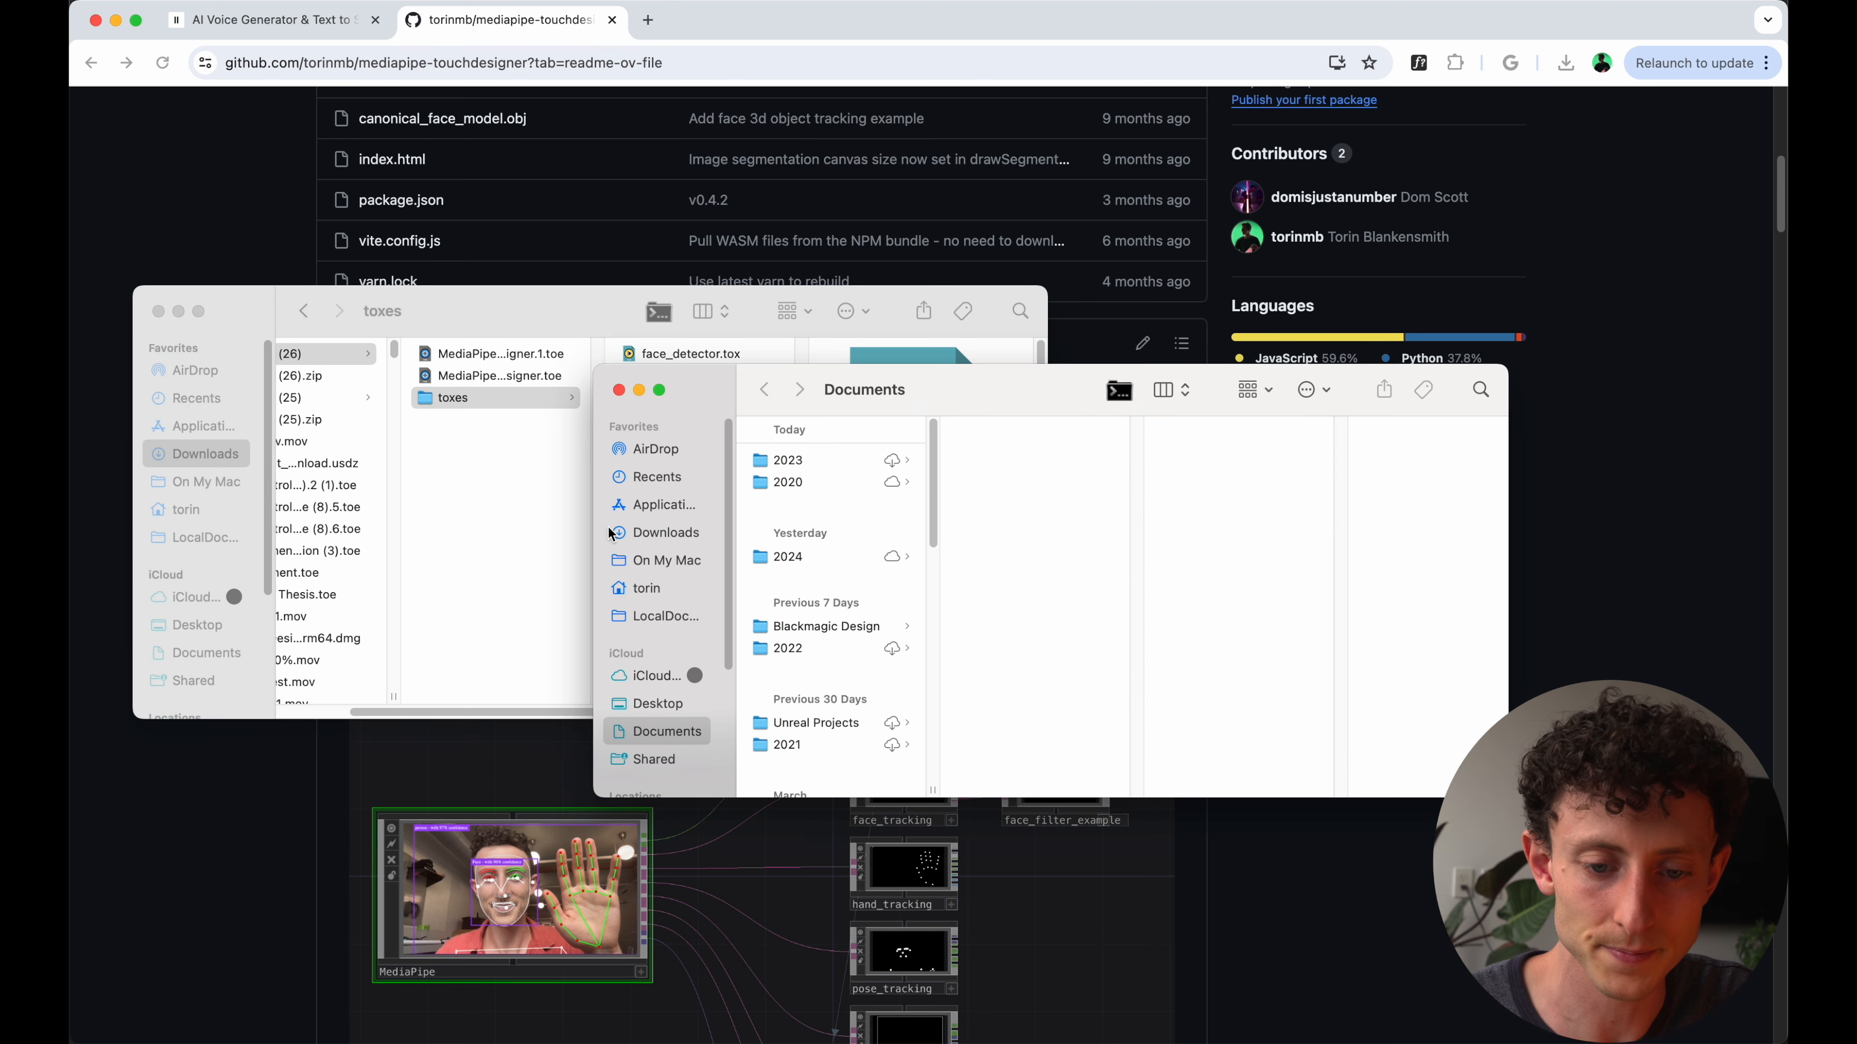
left_click(841, 461)
key("Right")
key("Right")
key("Right")
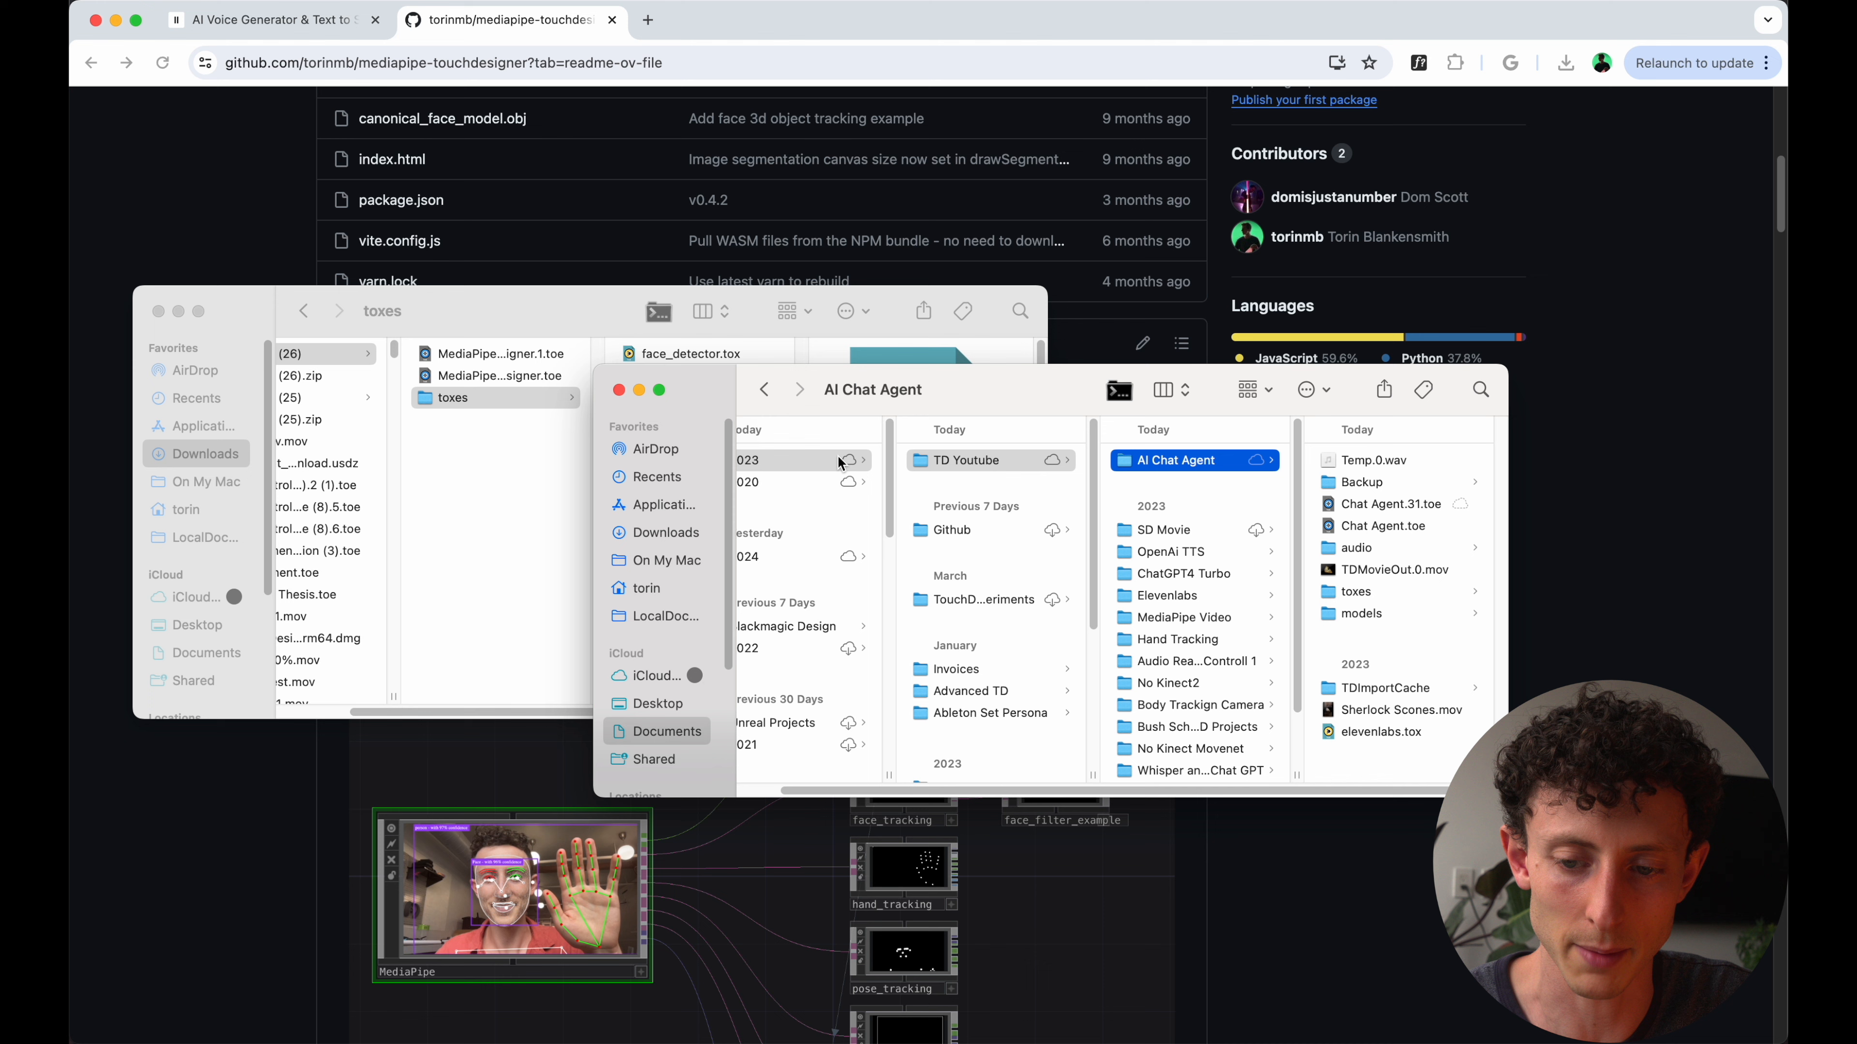
left_click(1116, 599)
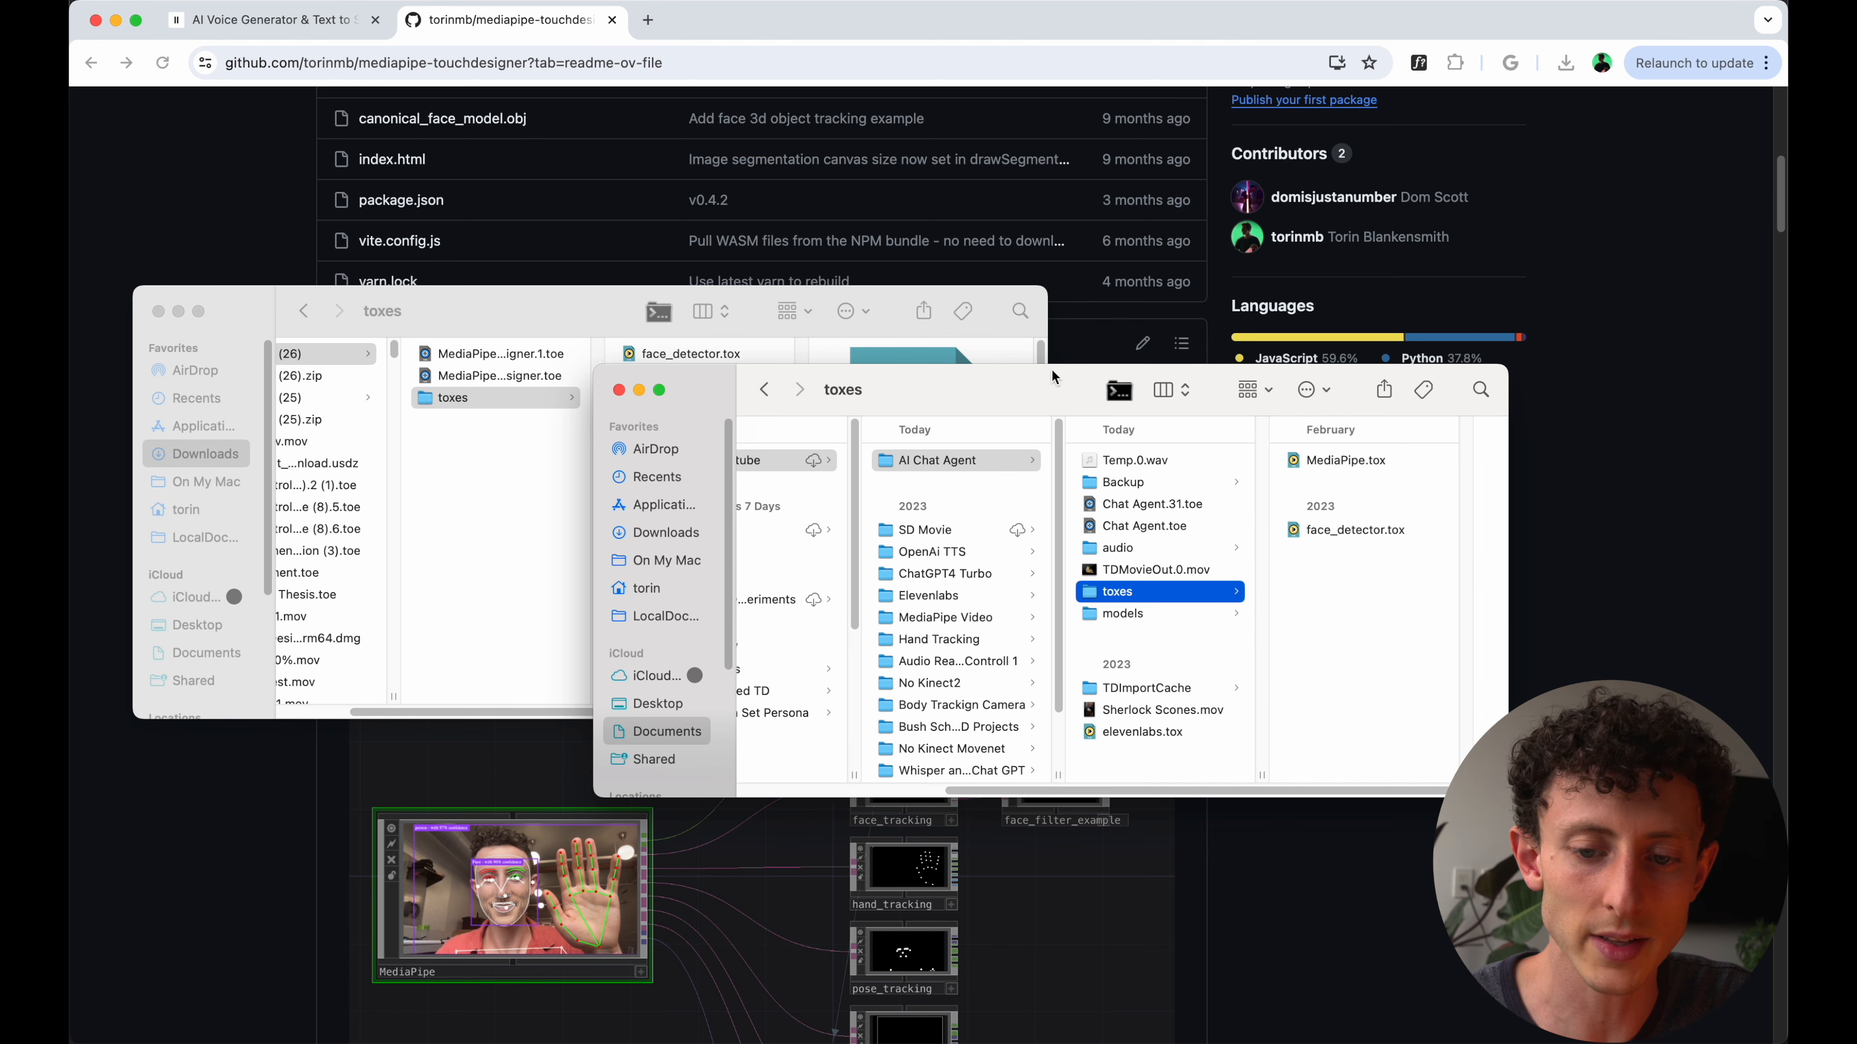
left_click_drag(995, 381, 499, 443)
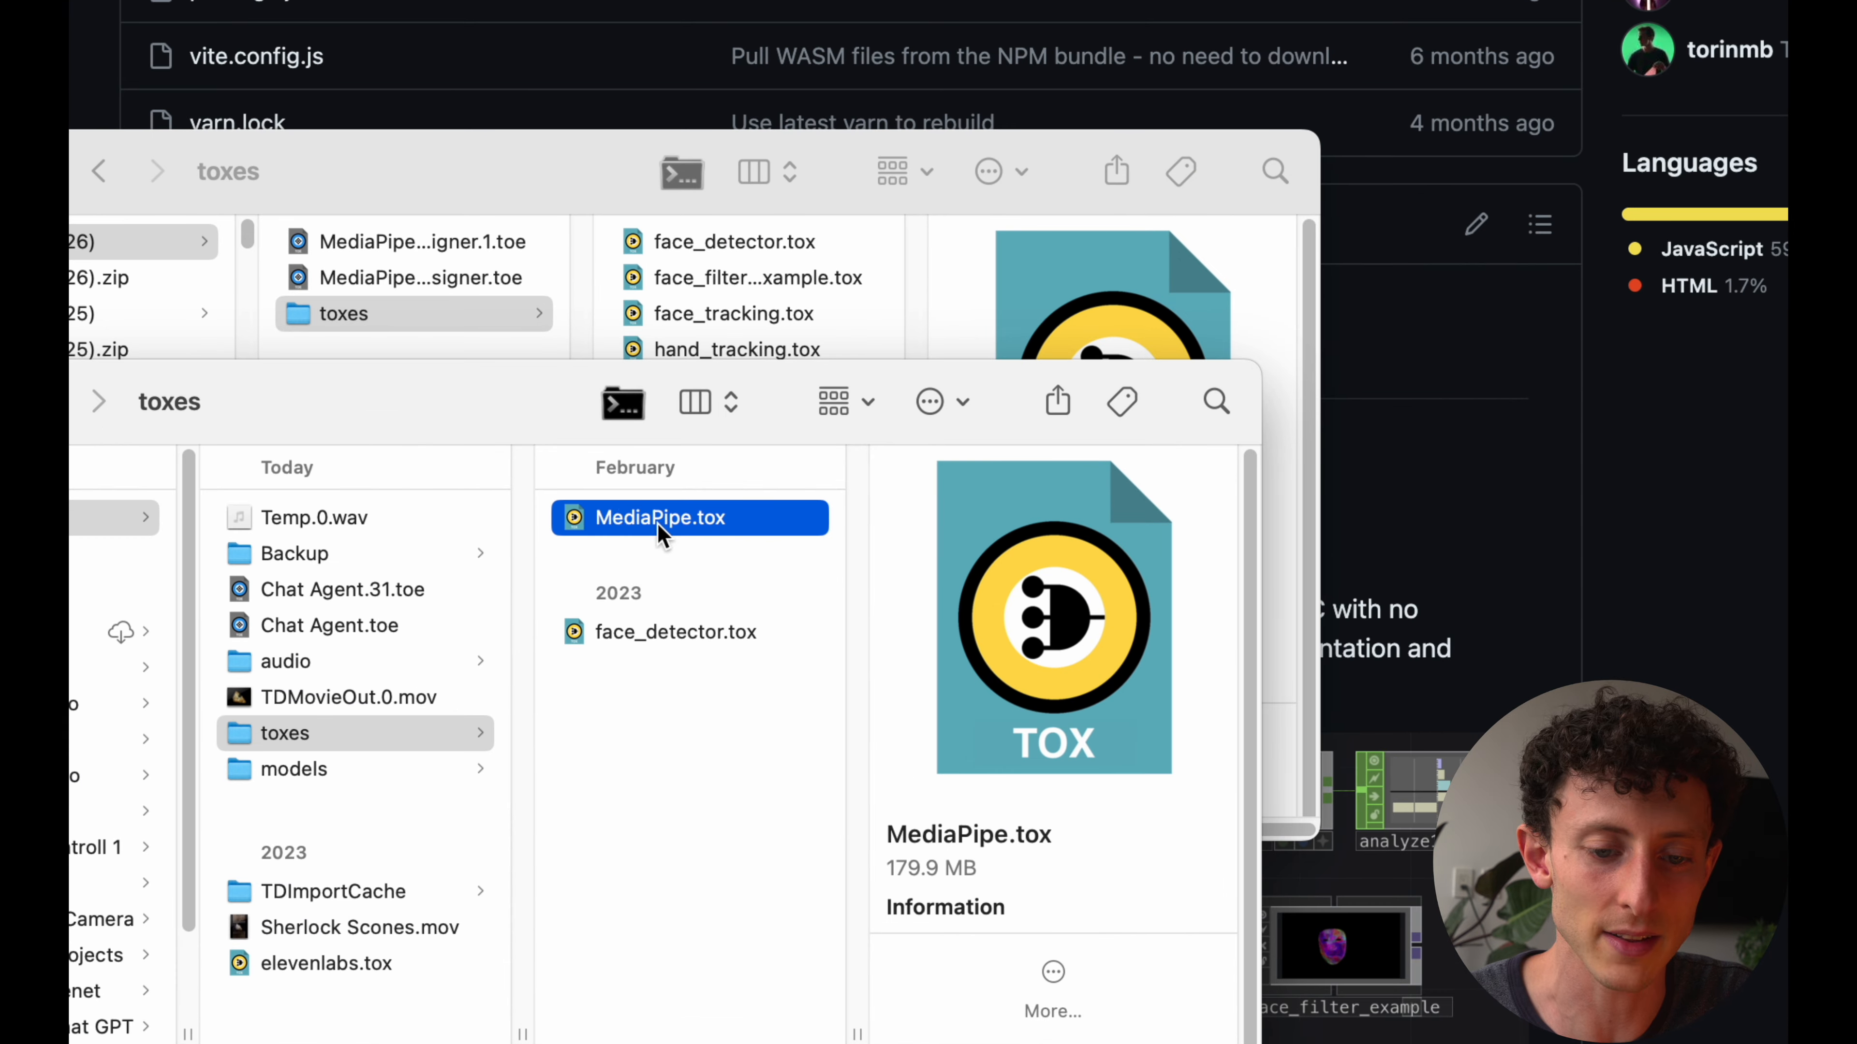
- Check face_detector.tox and the location of the toxes folder beside Chat Agent.toe, and close the release folder's window
left_click(669, 633)
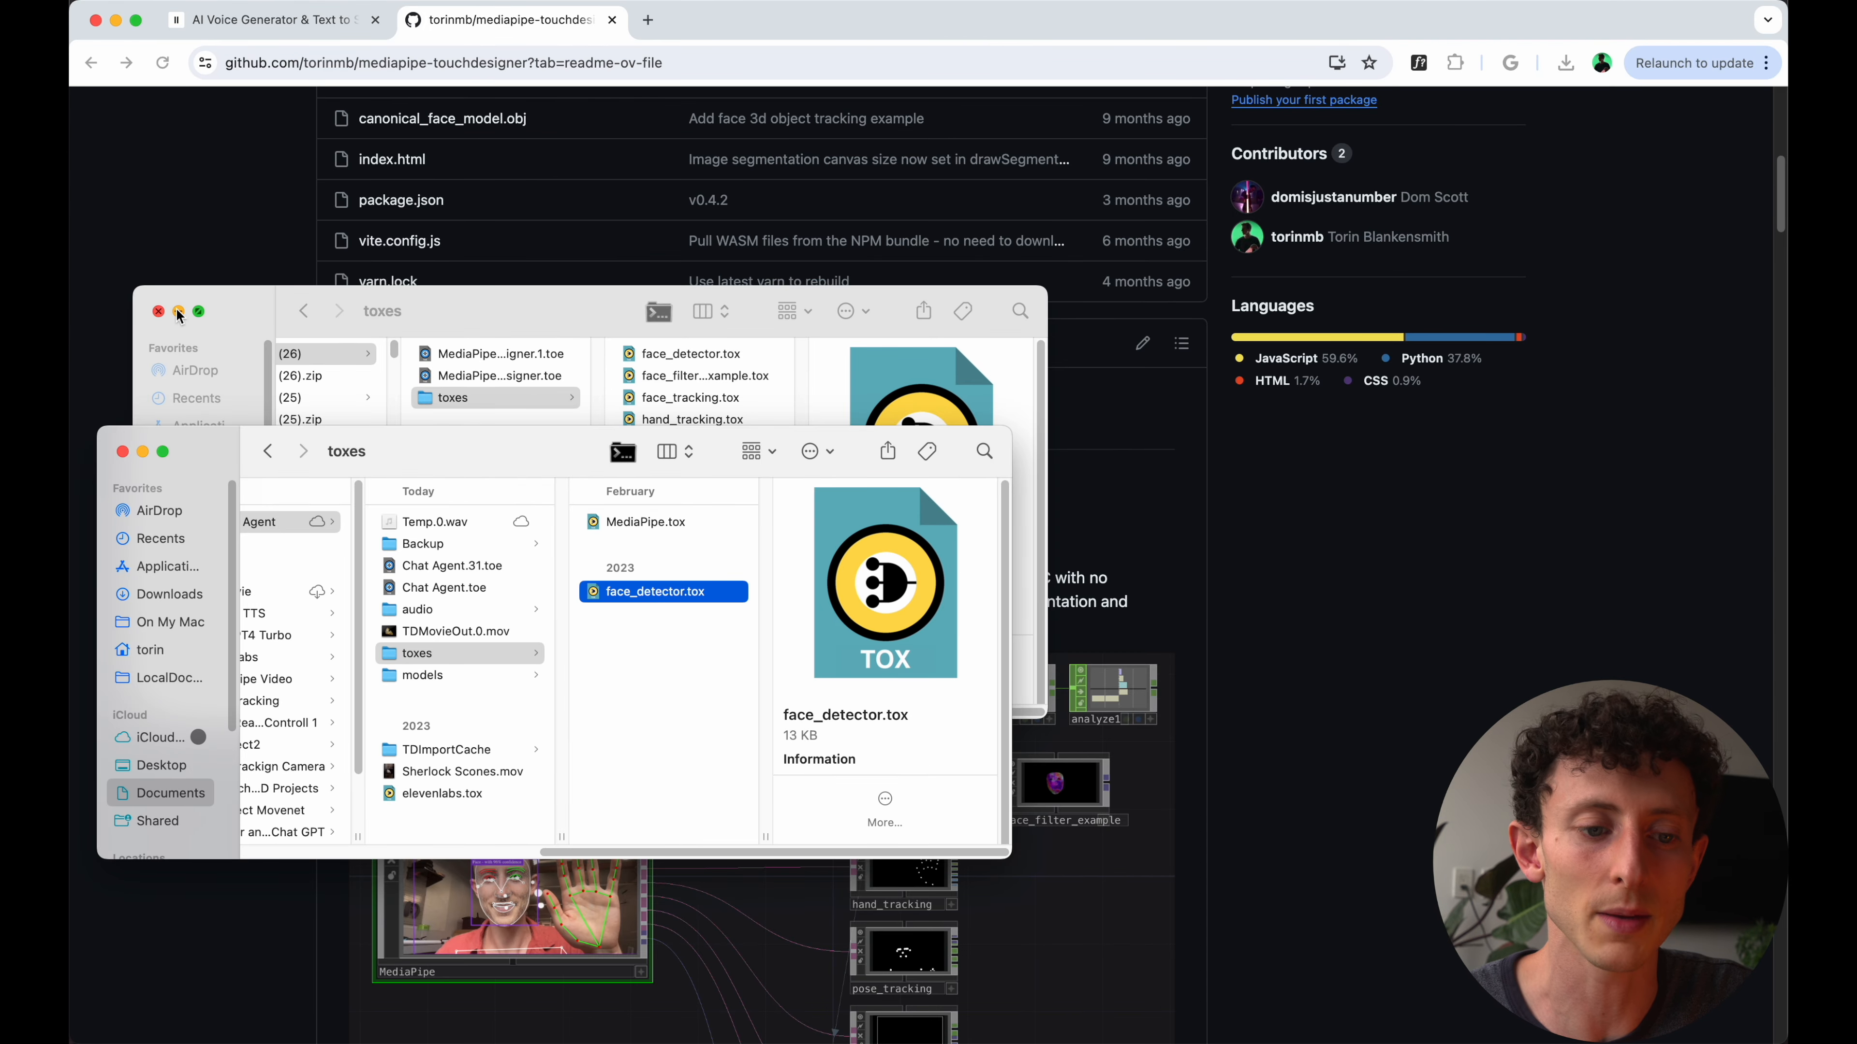
key("Left")
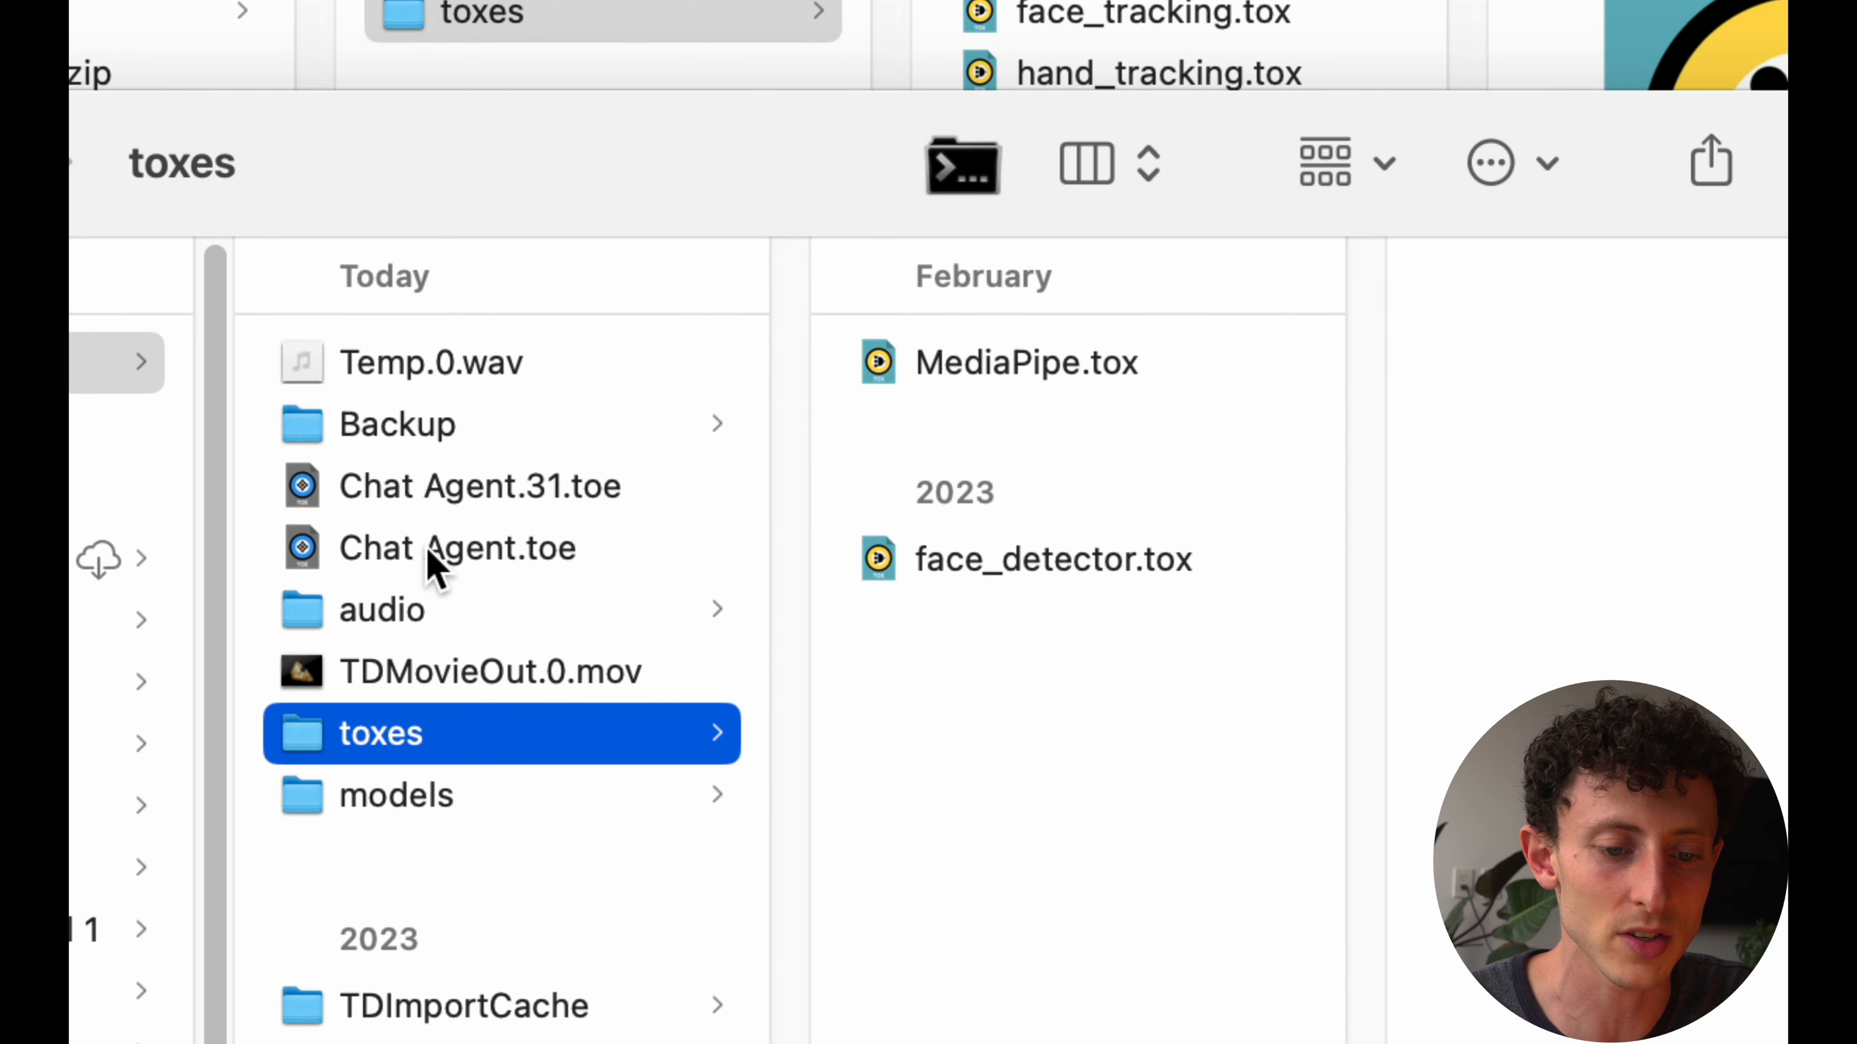
left_click(432, 555)
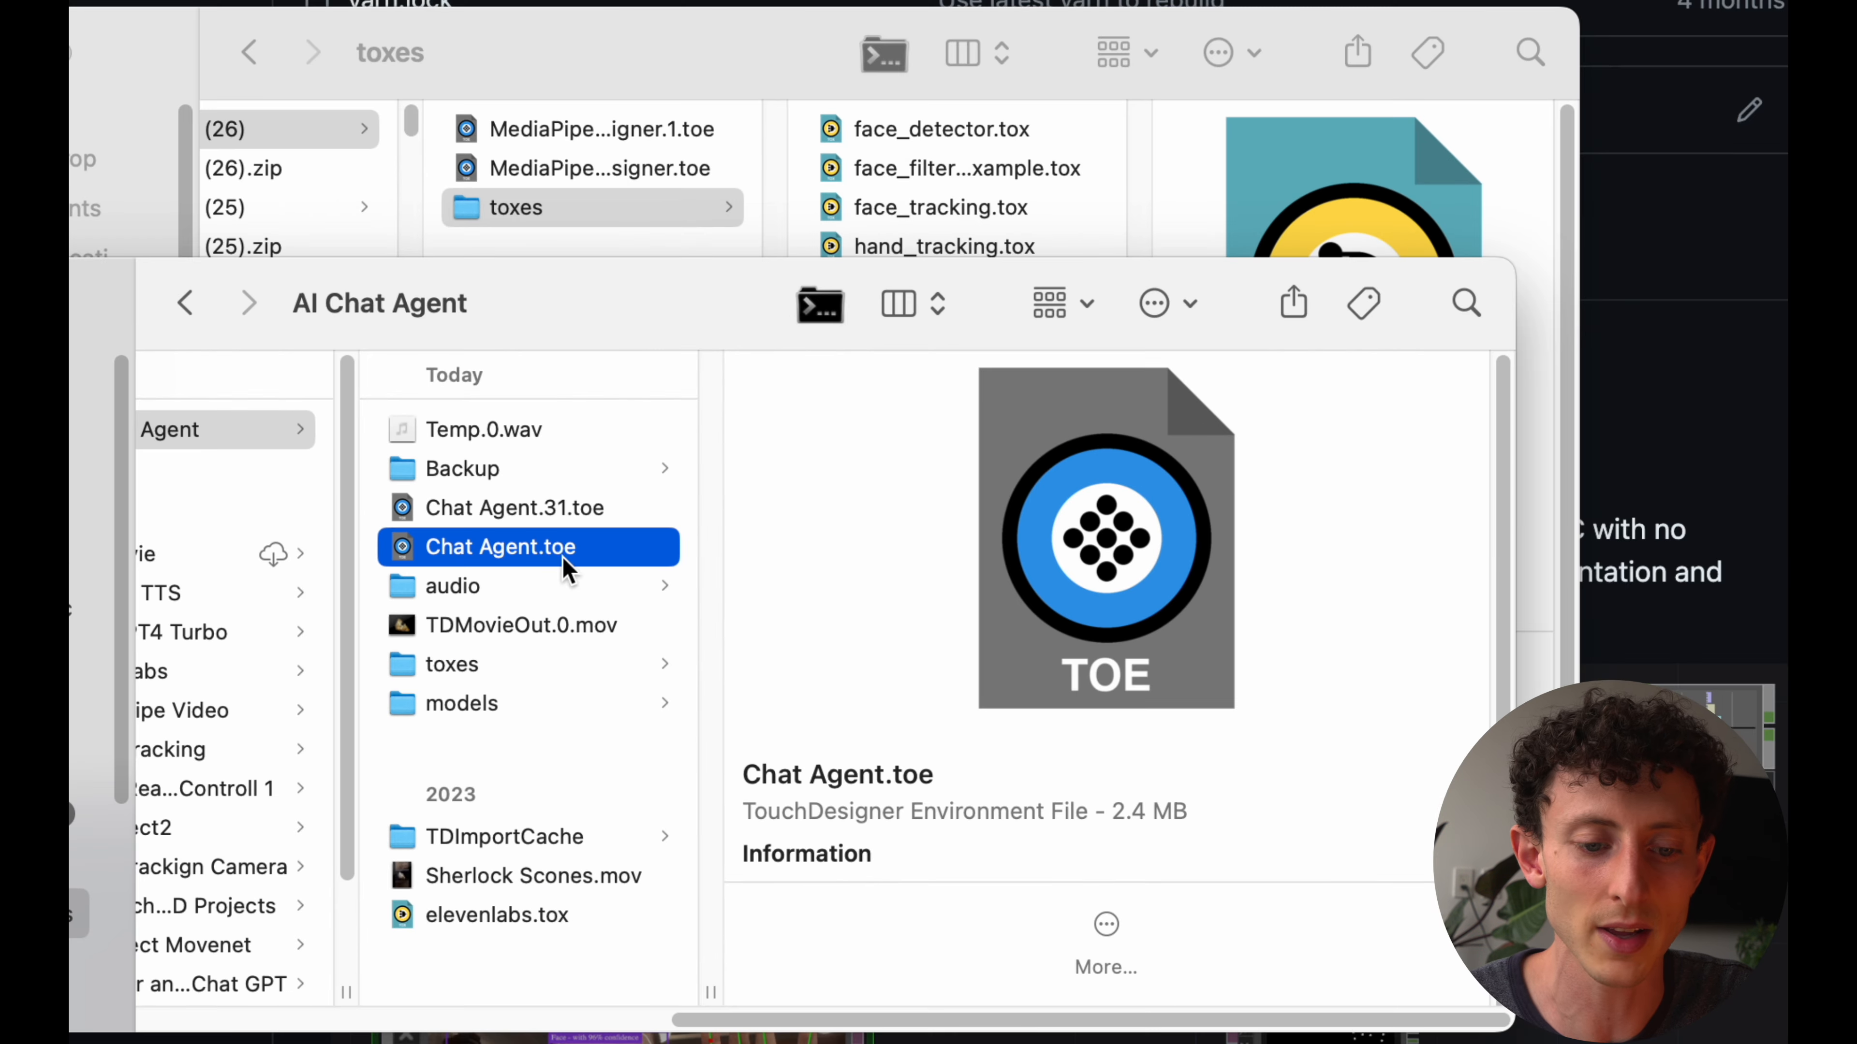
left_click(444, 734)
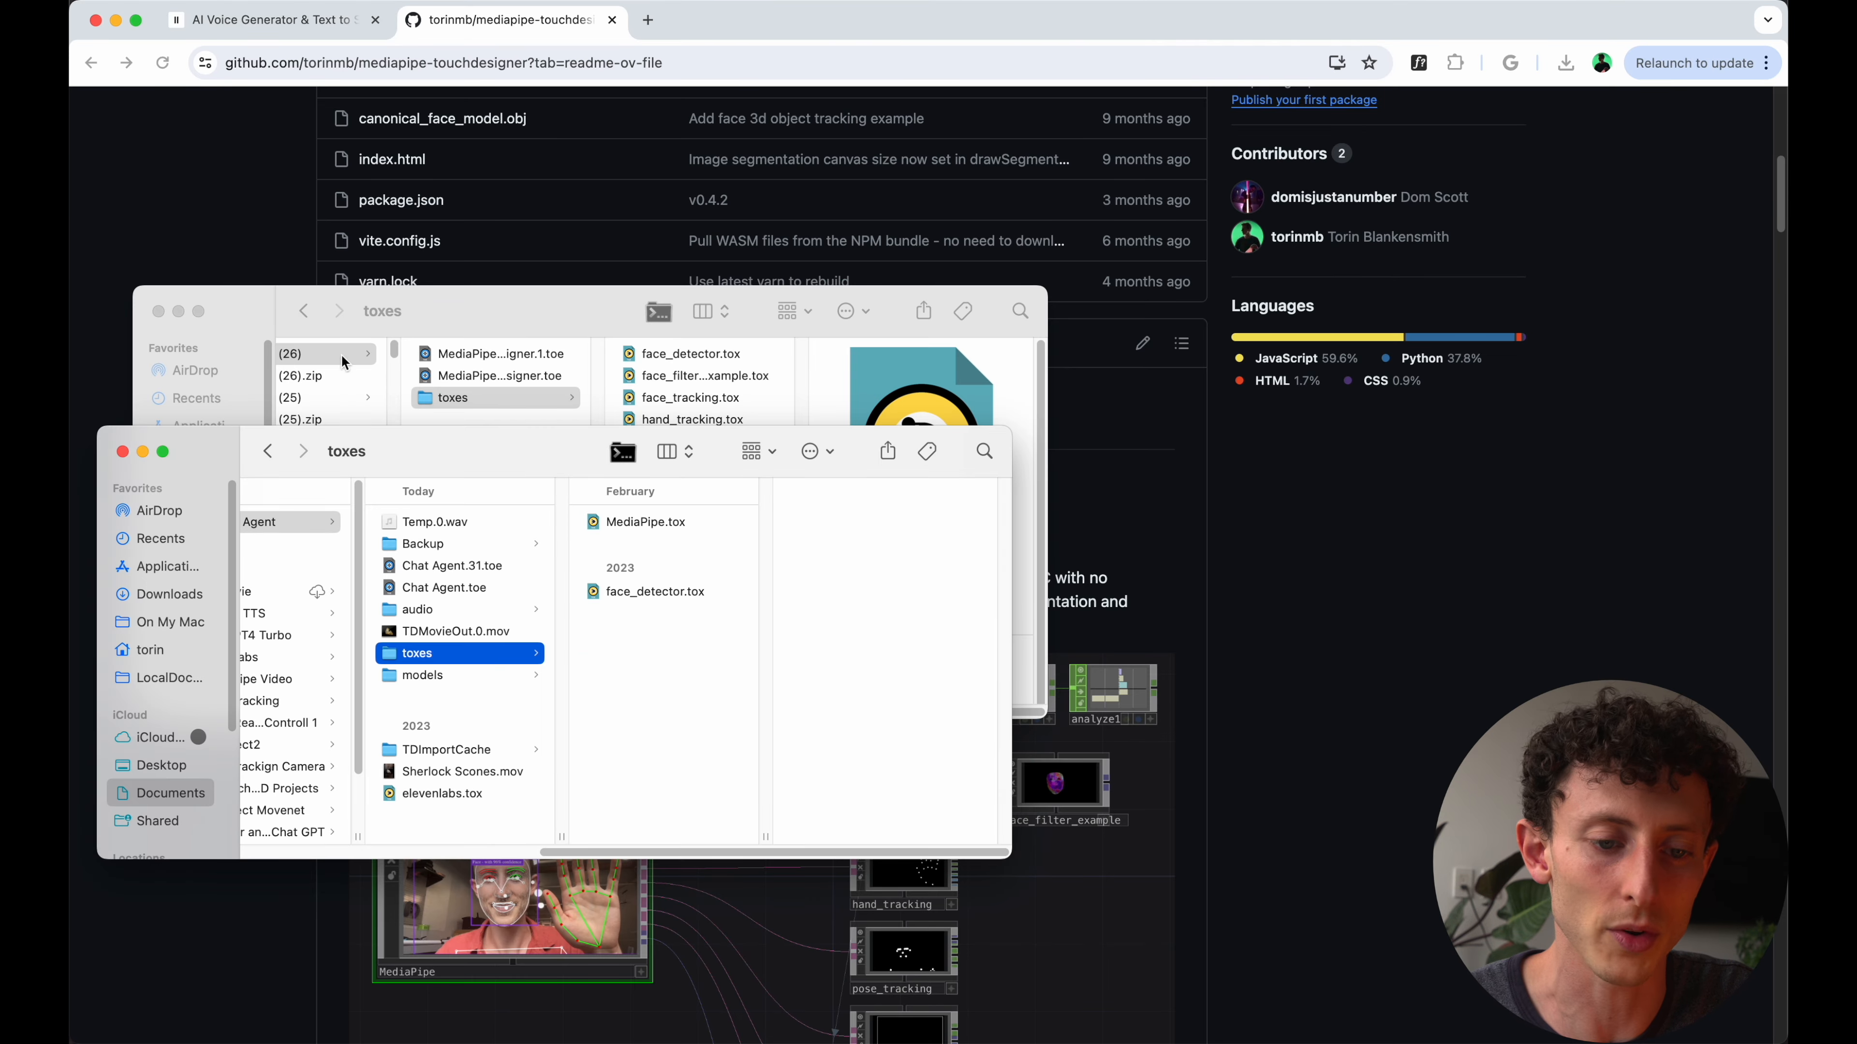
left_click(158, 311)
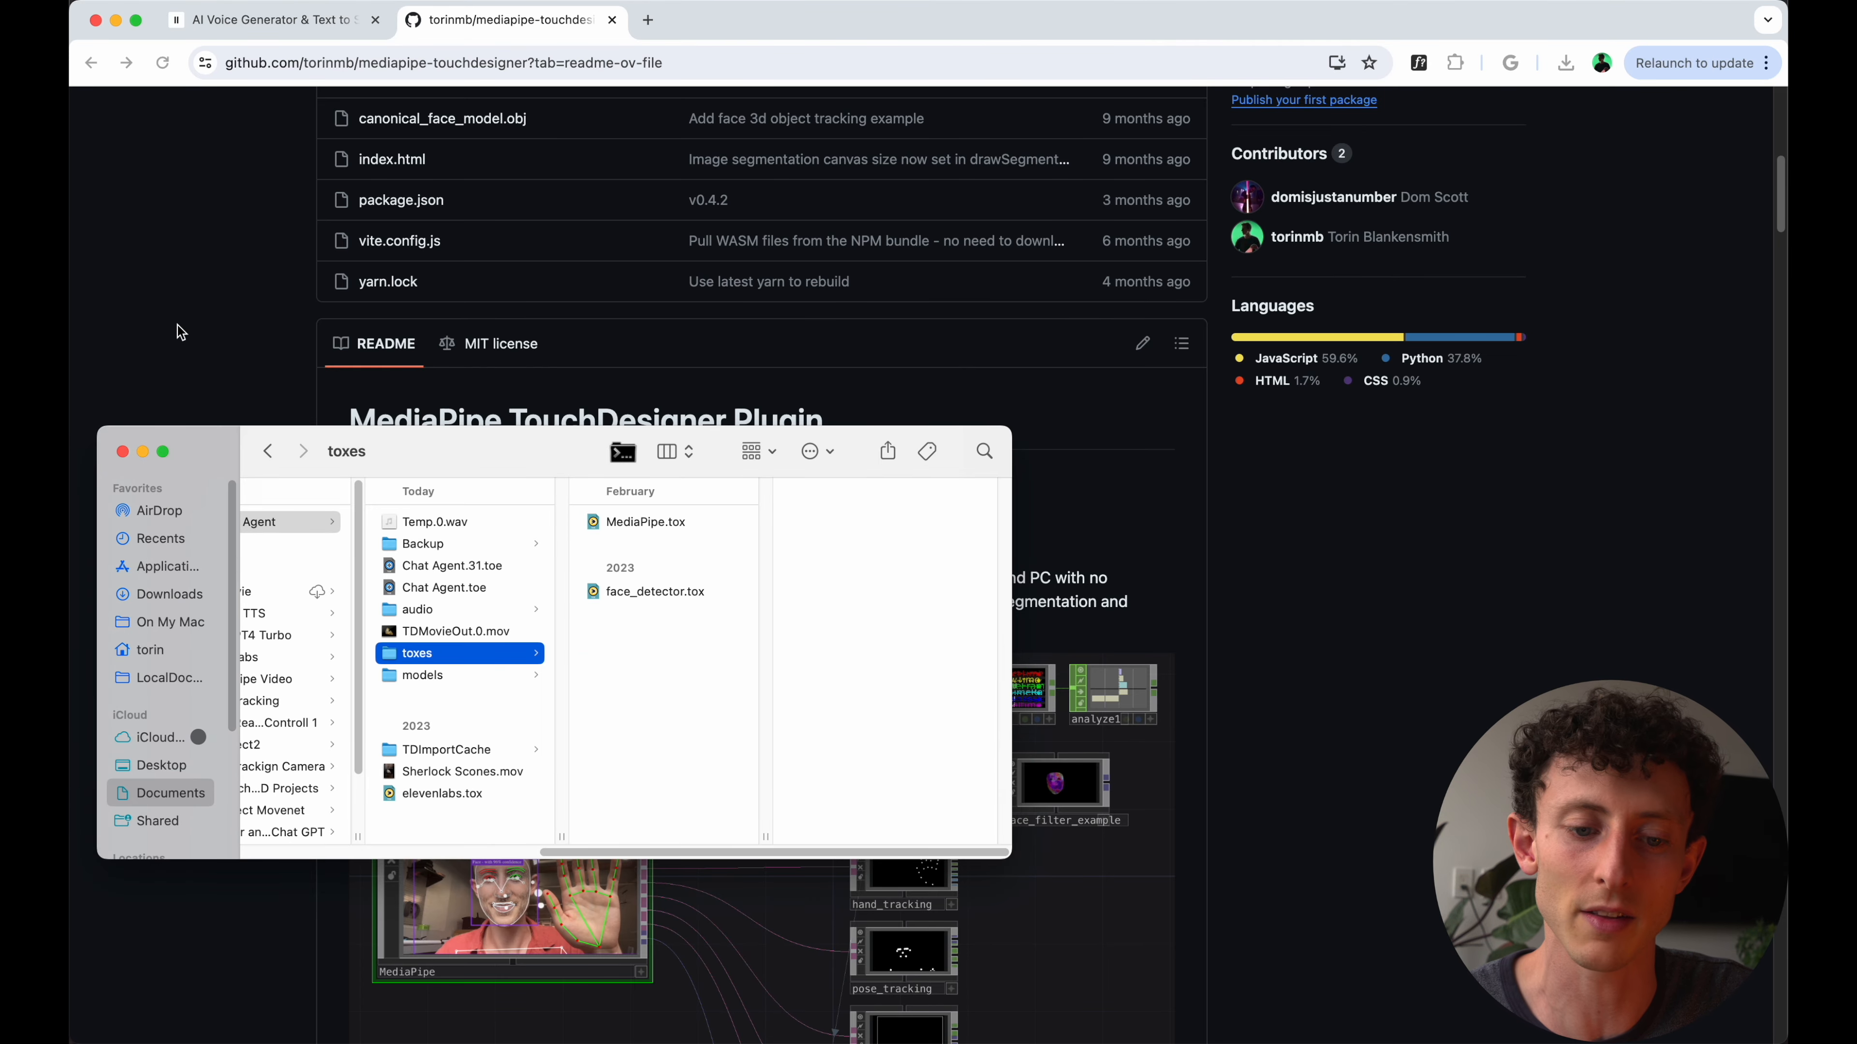
- Switch to TouchDesigner and load MediaPipe.tox from the project's toxes folder into the network below the Text to Speech group
left_click_drag(467, 447, 694, 452)
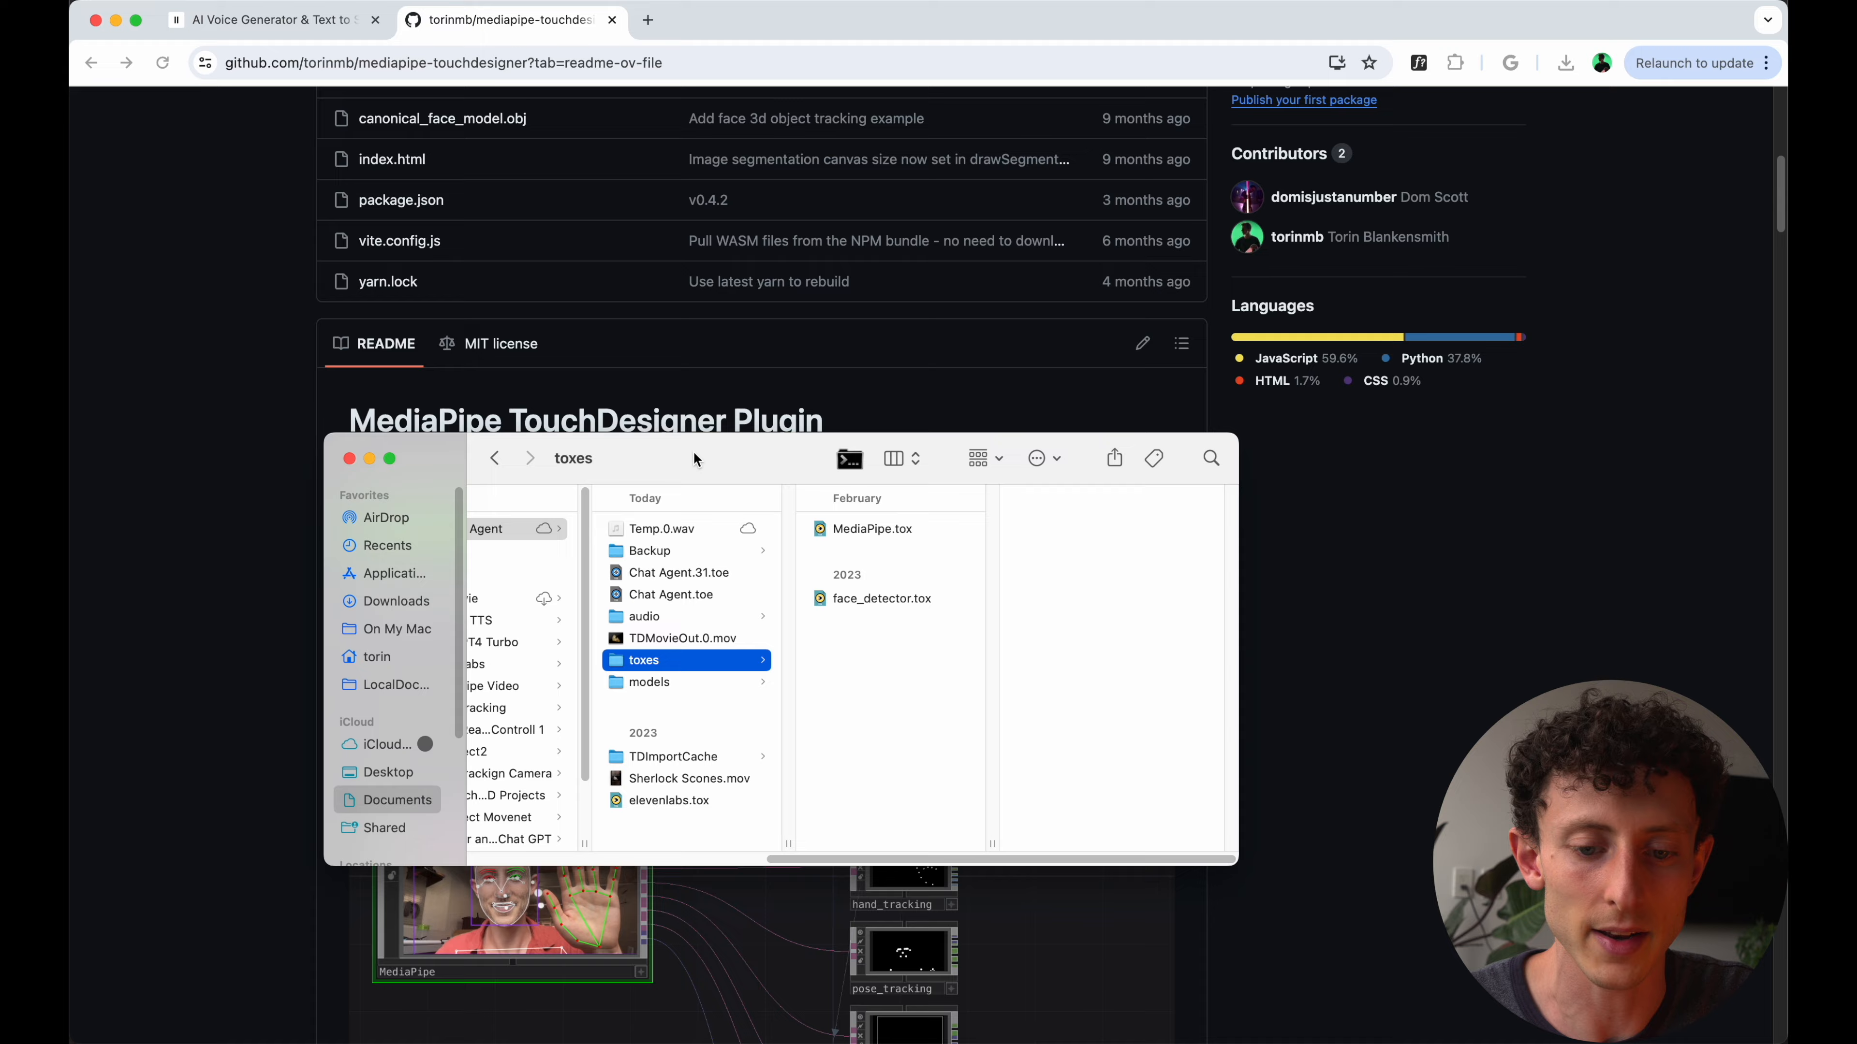
key("ctrl+Up")
left_click(1374, 733)
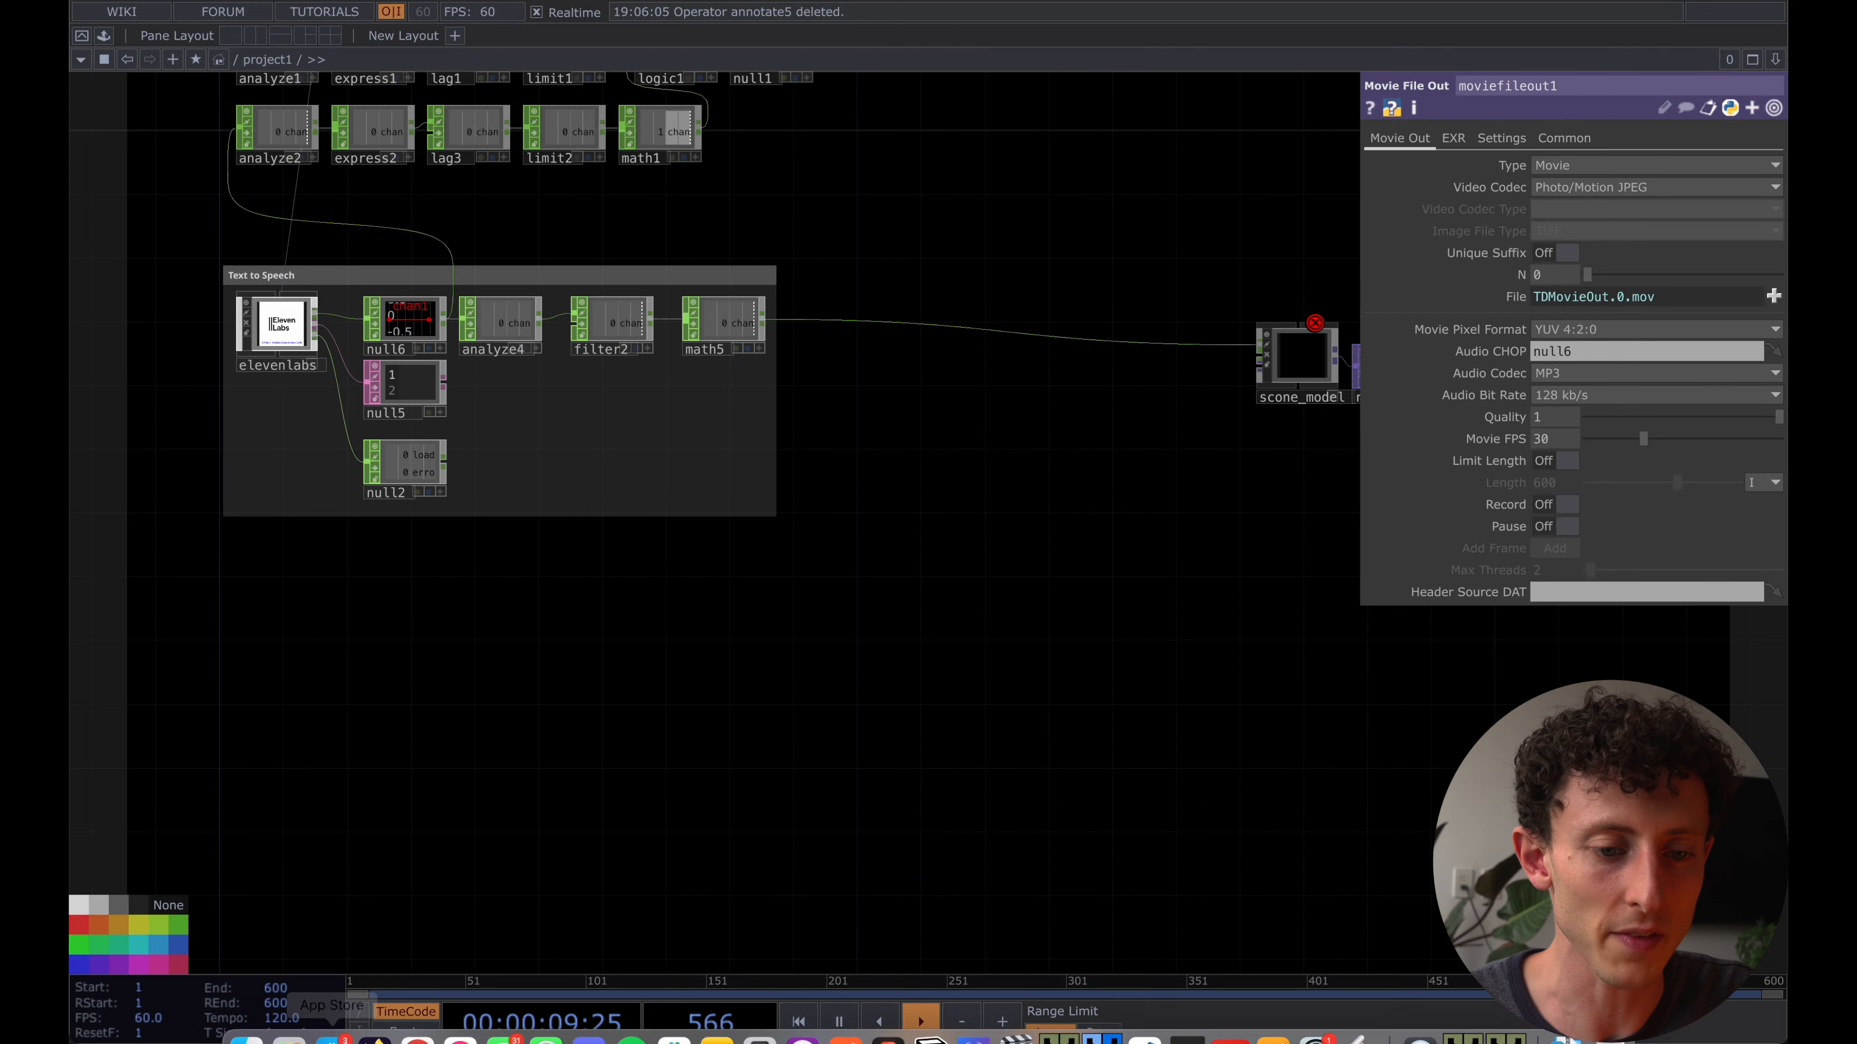
left_click(290, 1008)
left_click(898, 550)
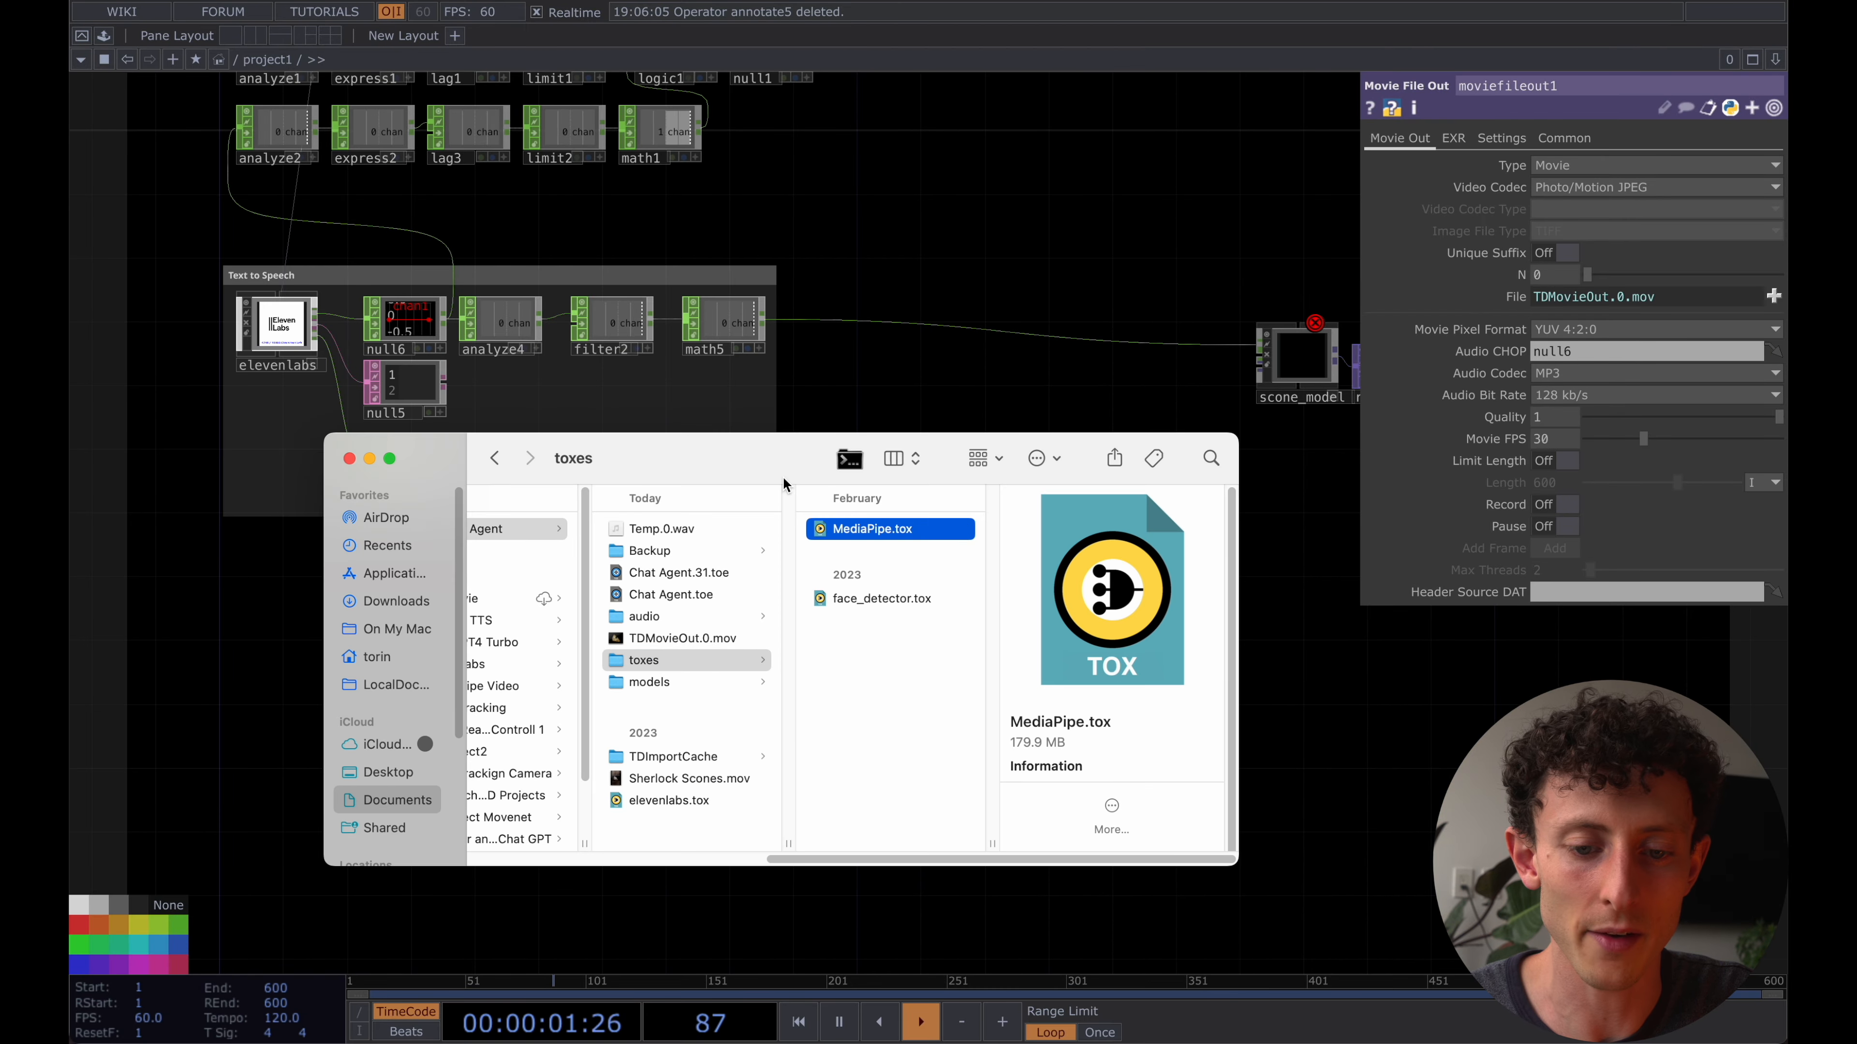
left_click_drag(768, 467, 905, 652)
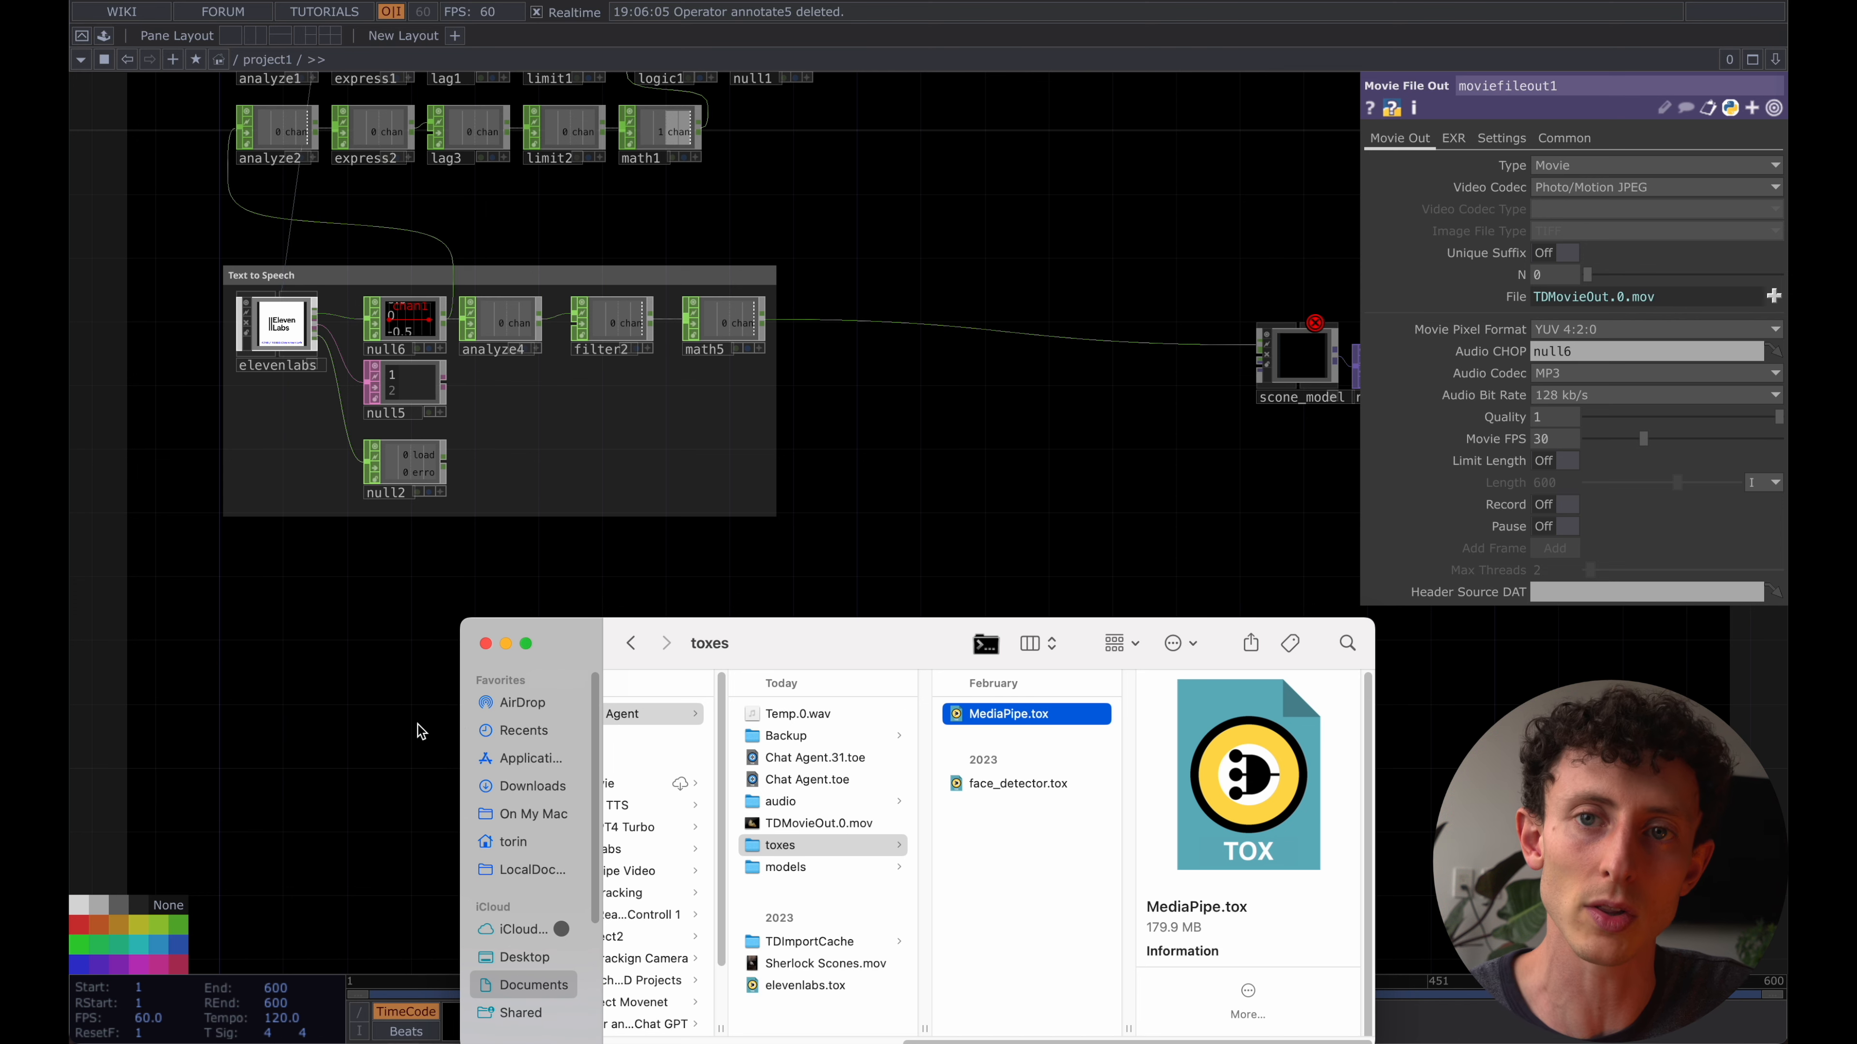
left_click(333, 633)
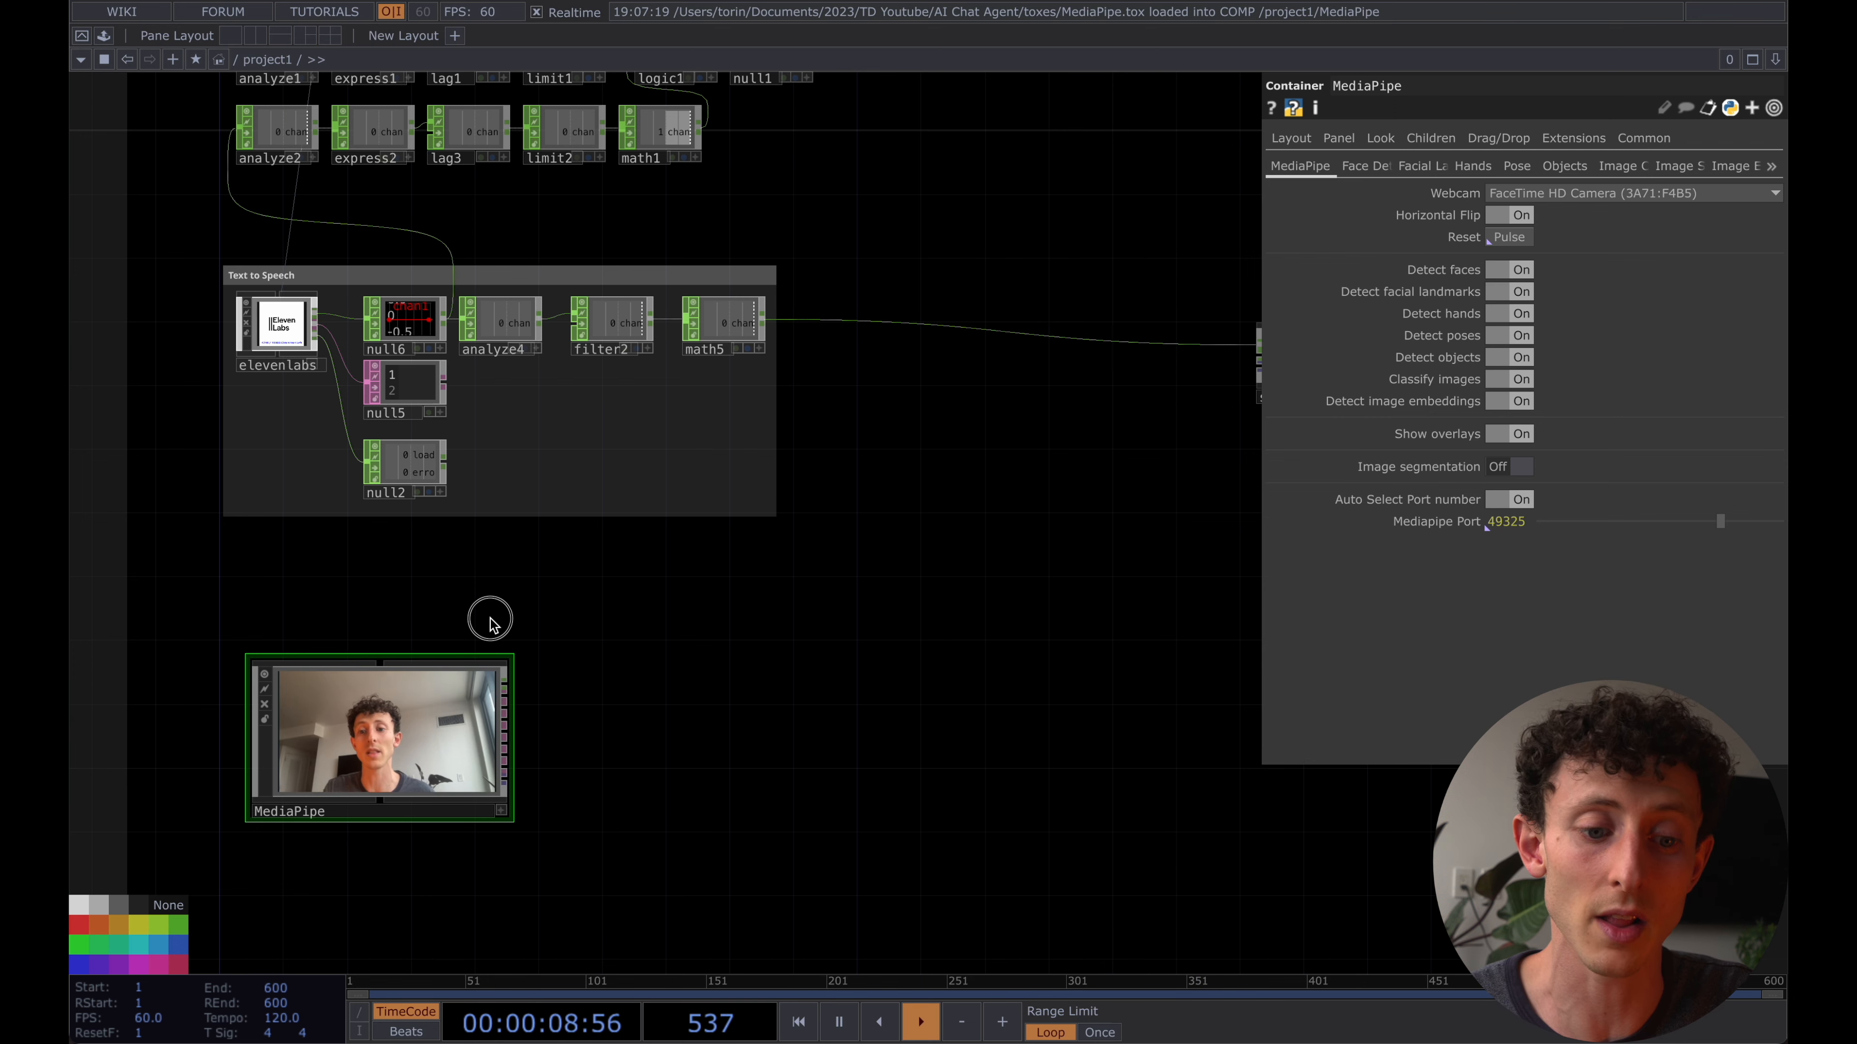
- Enable the external .tox option on the MediaPipe container and save the project
left_click_drag(490, 625, 486, 573)
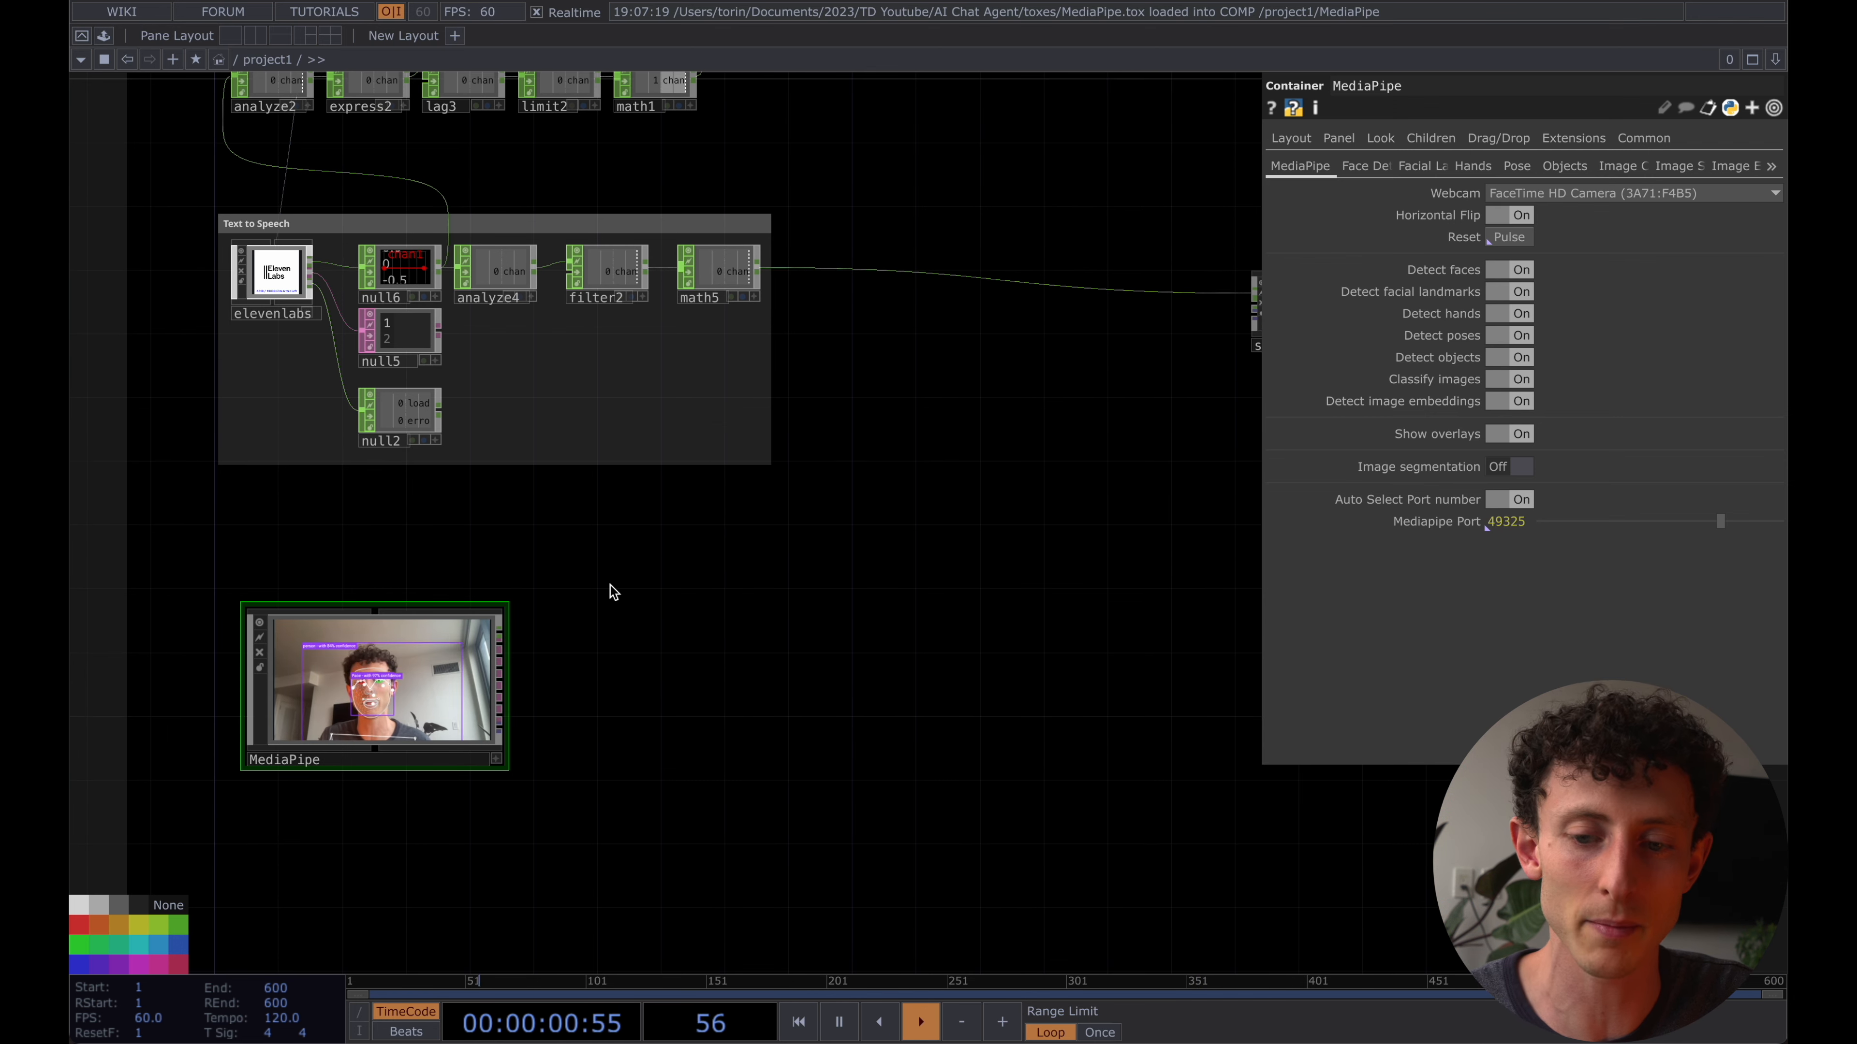
left_click(1644, 138)
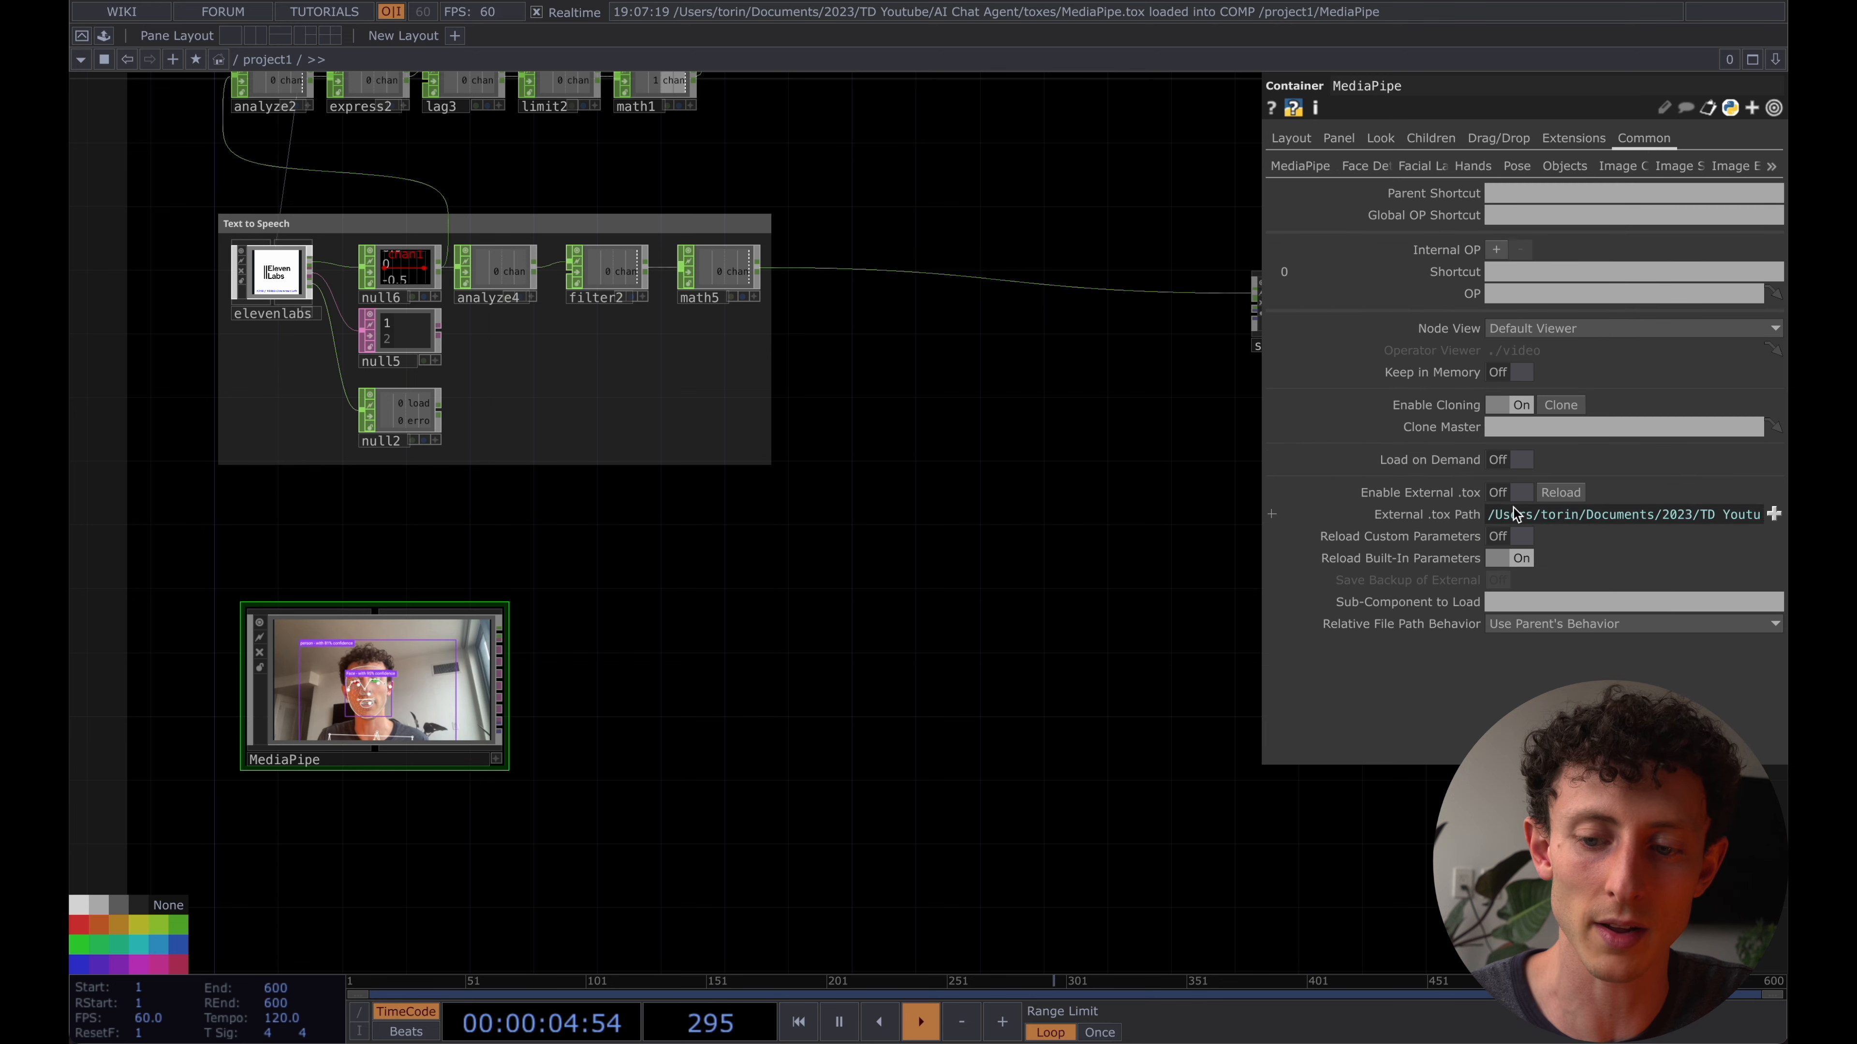
left_click_drag(958, 639, 1050, 639)
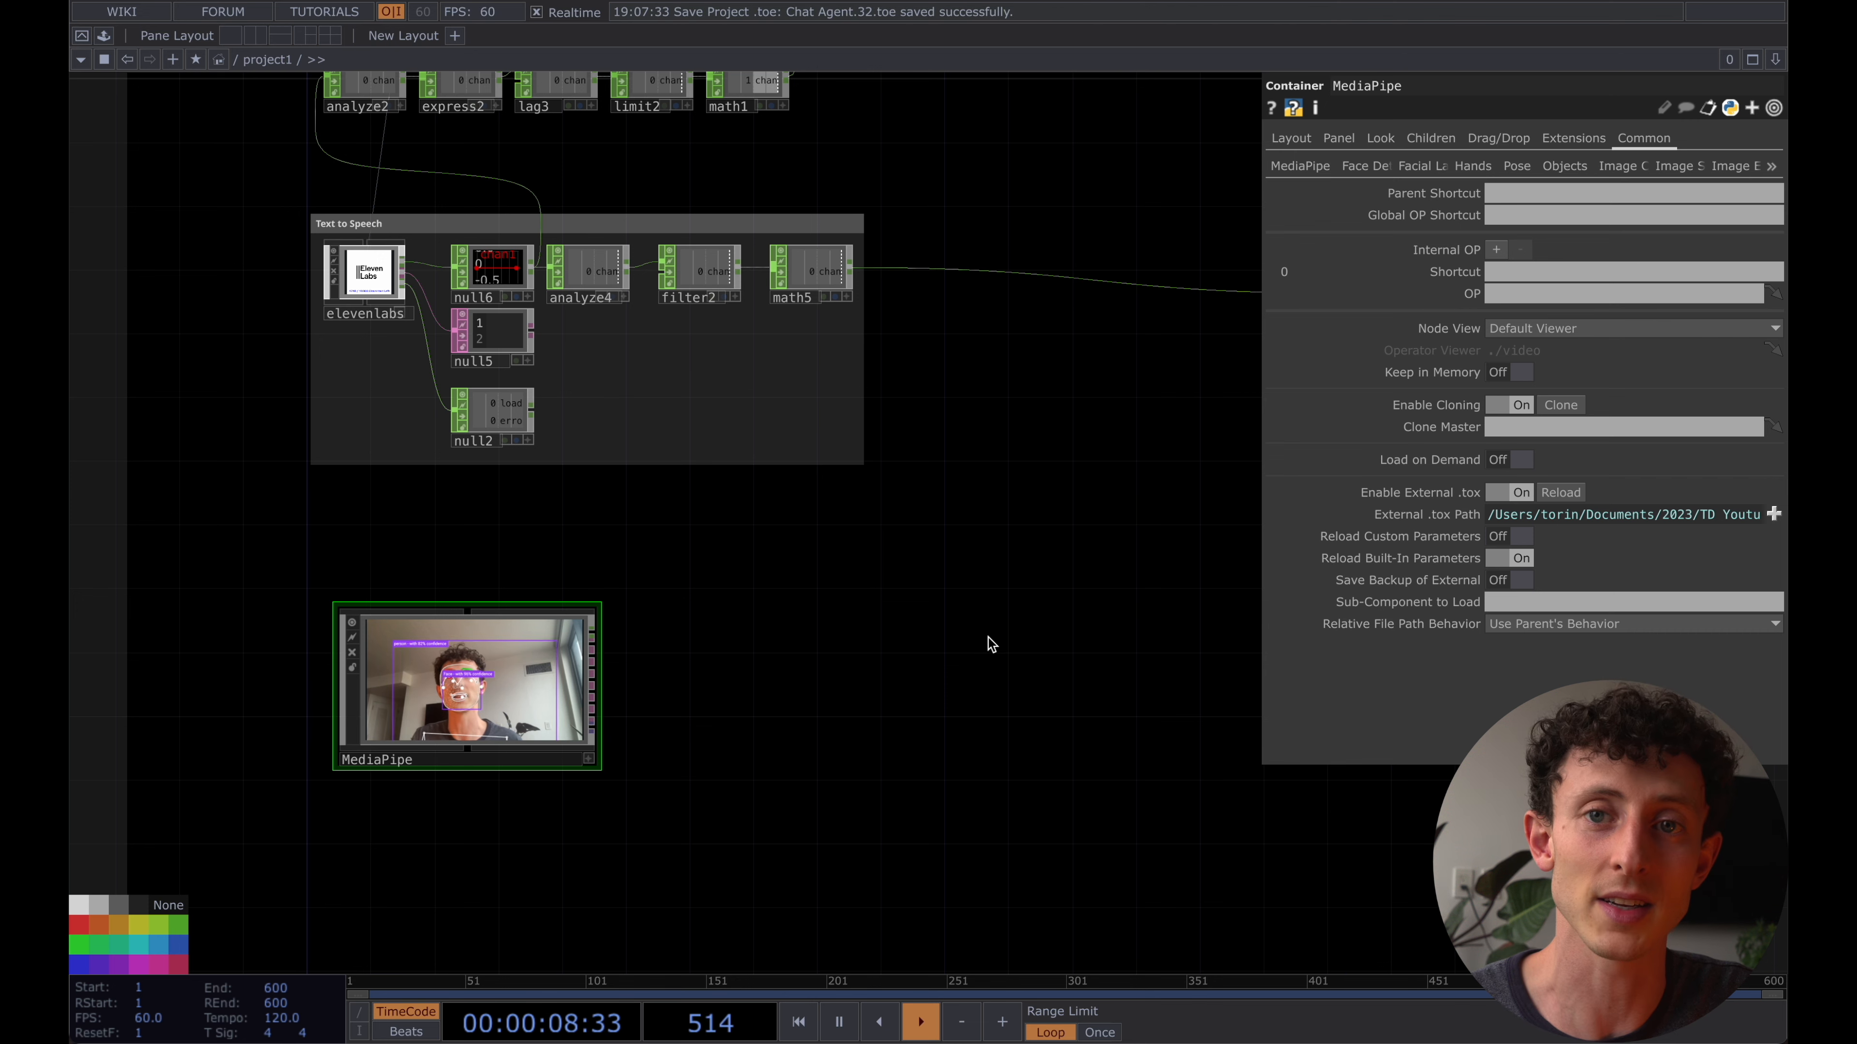
- Load face_detector.tox from the toxes folder beside MediaPipe and wire MediaPipe's face detection output into it
mouse_move(276, 1042)
left_click(246, 1013)
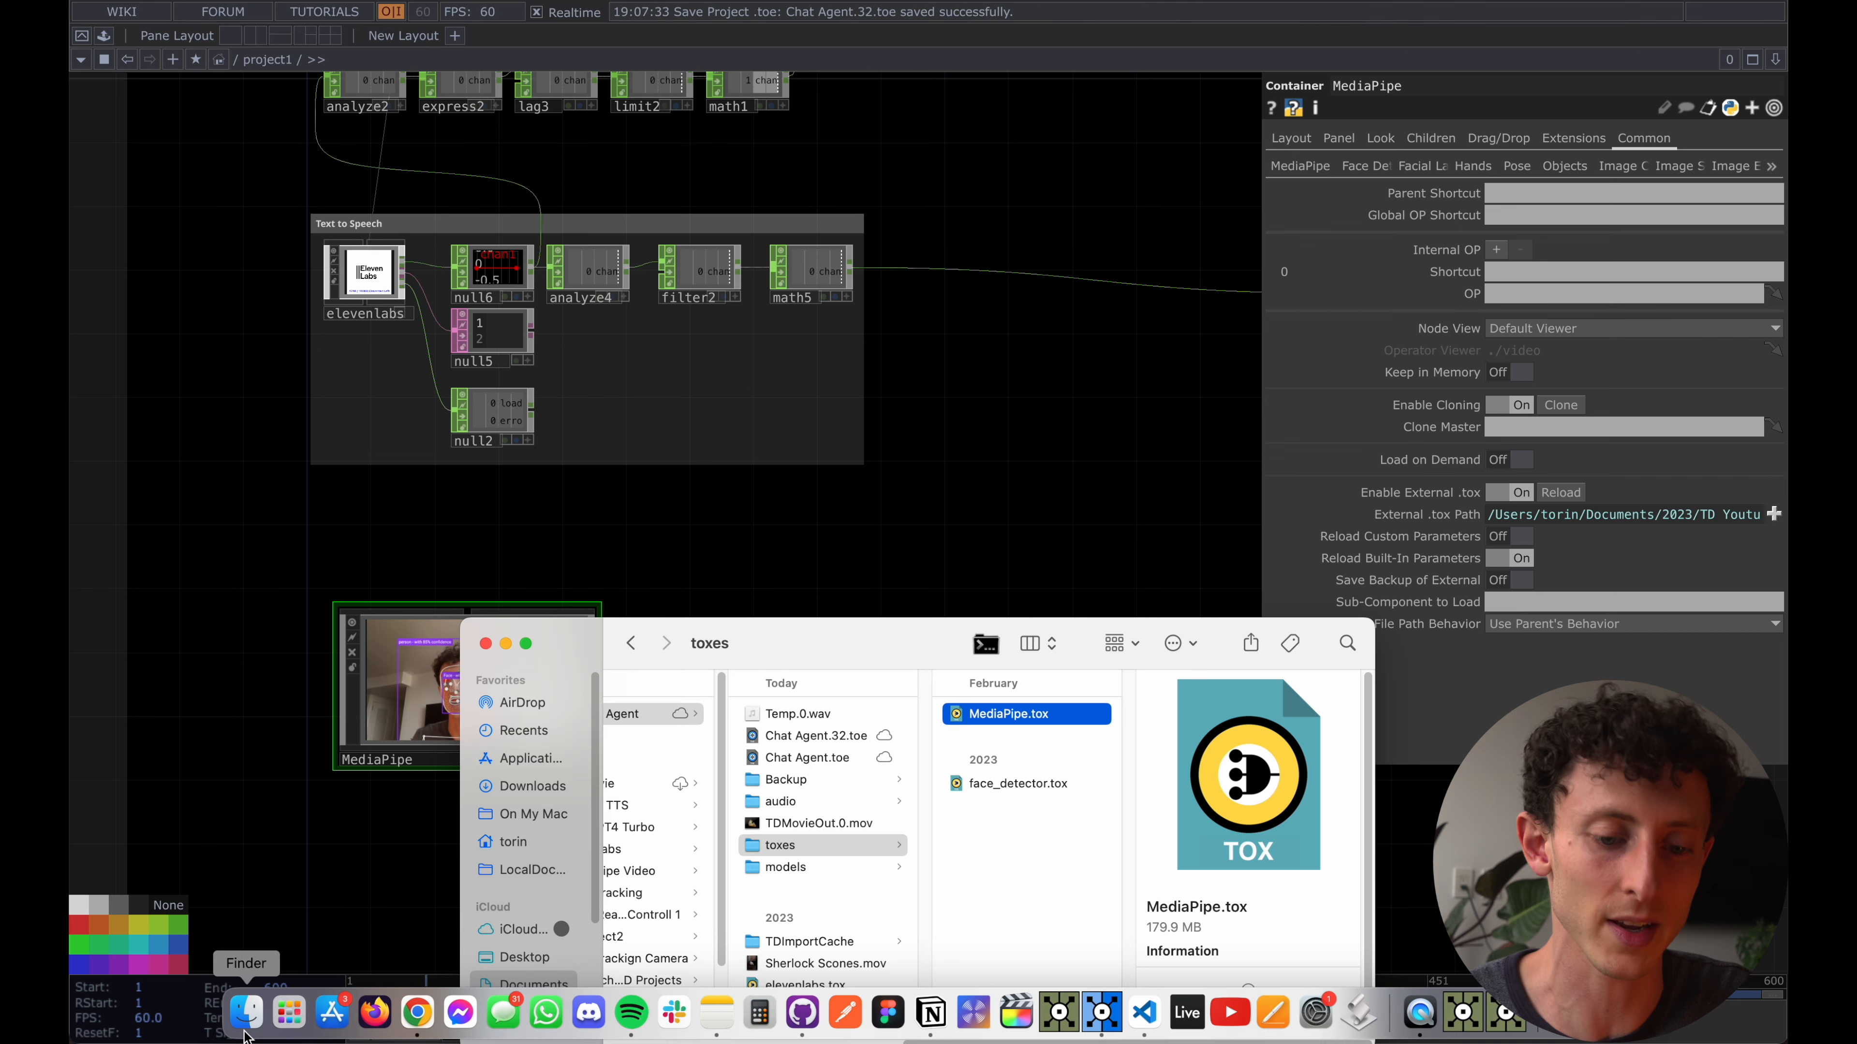
left_click_drag(859, 657, 869, 762)
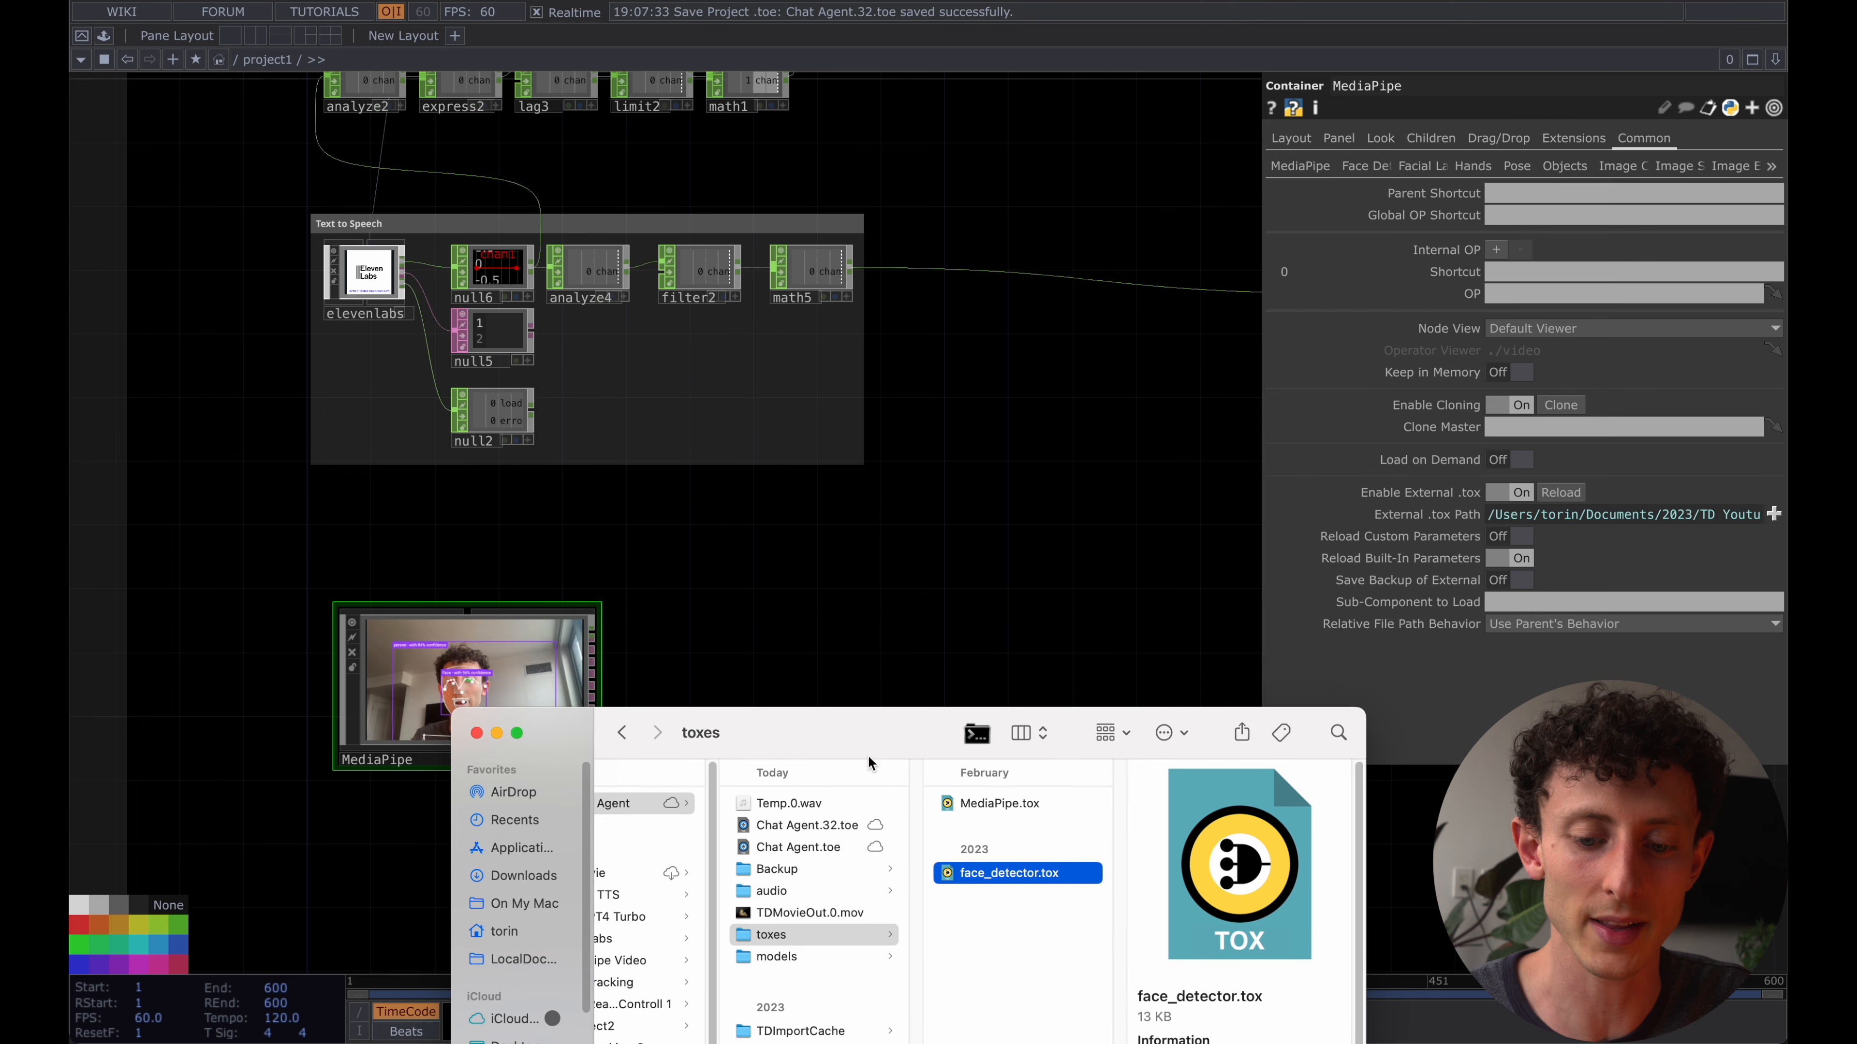
left_click_drag(1034, 882, 804, 680)
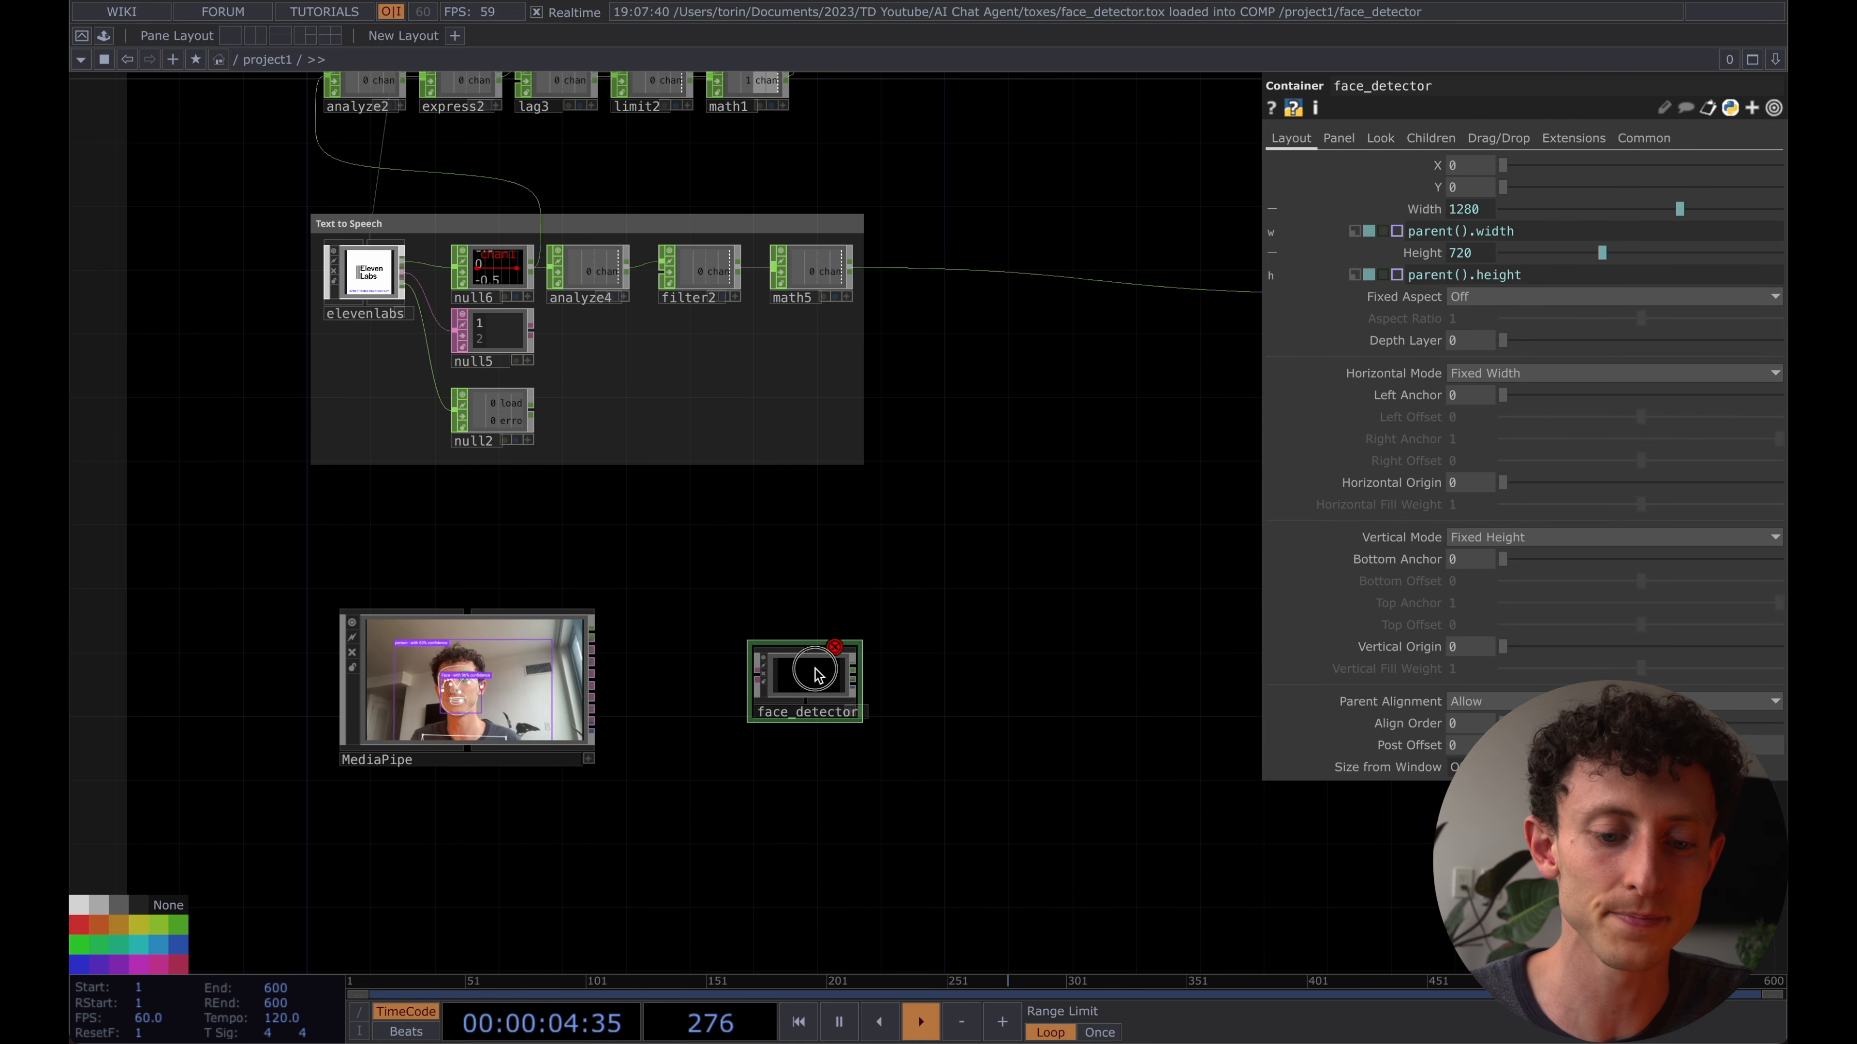
scroll(817, 673, "up", 5)
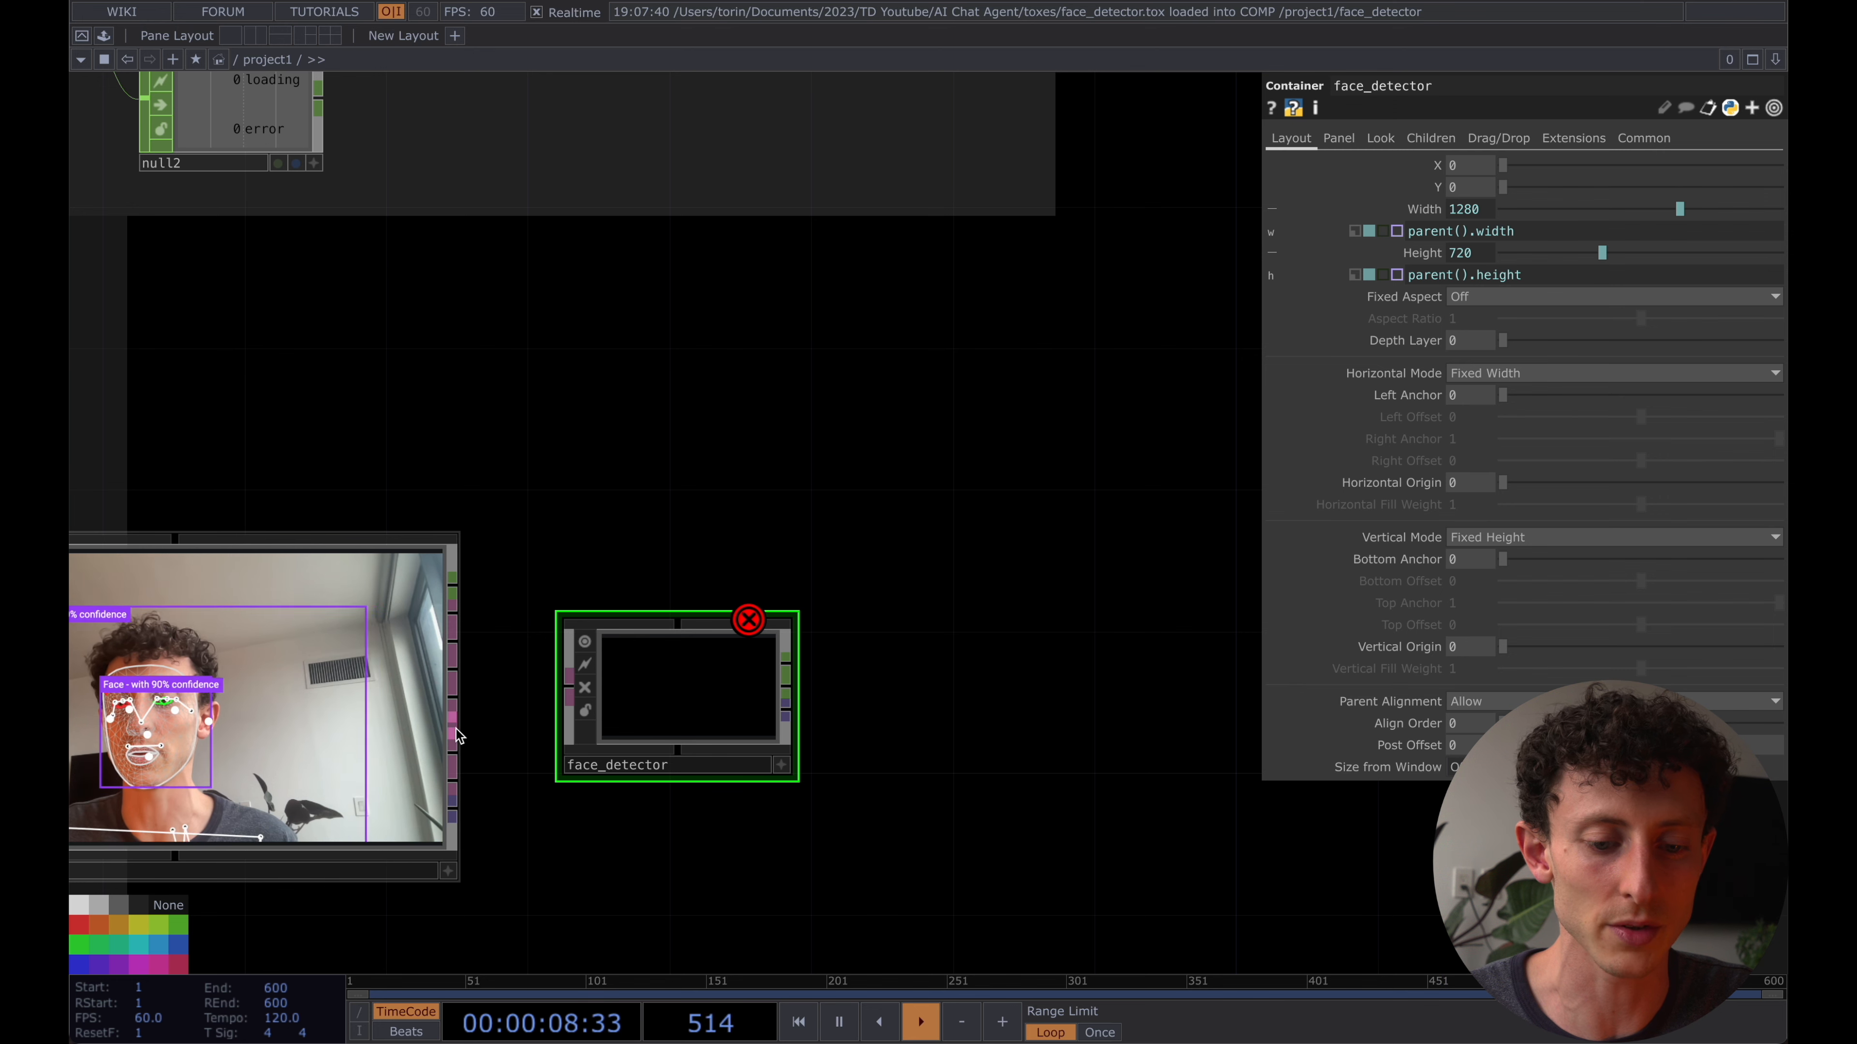
left_click_drag(457, 735, 572, 703)
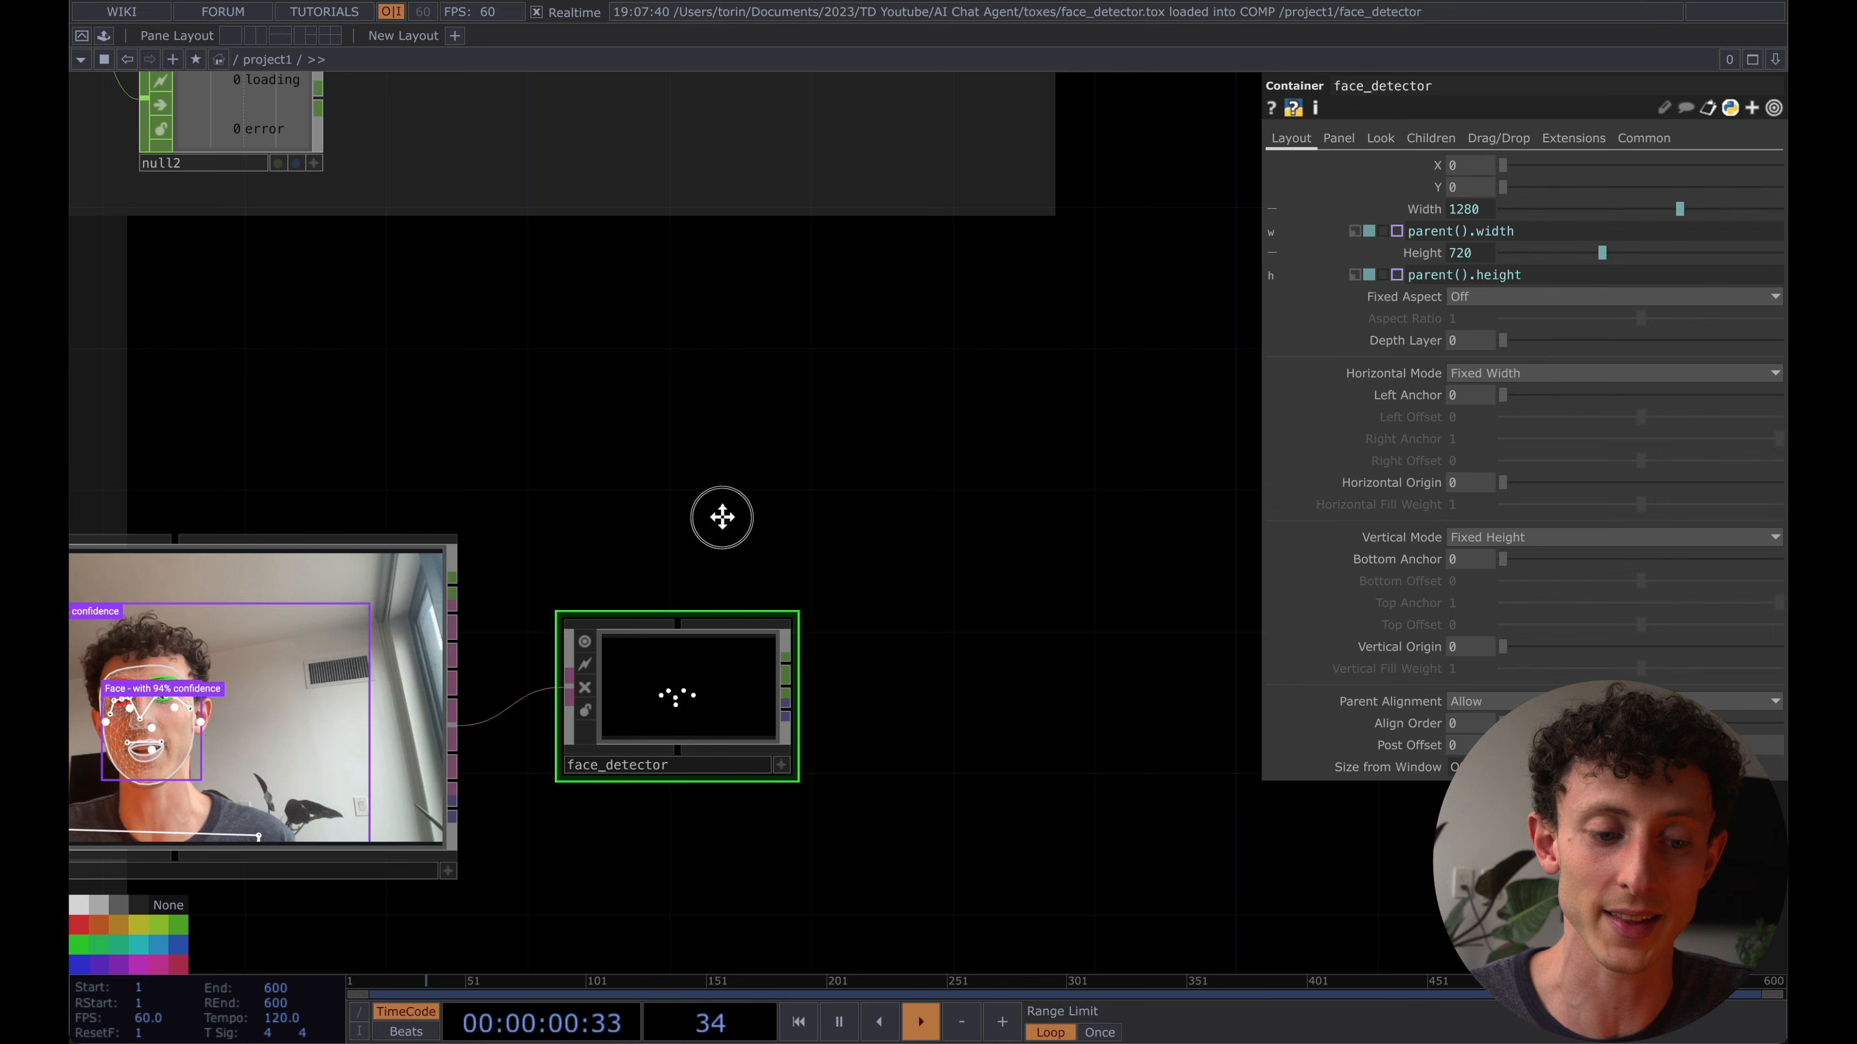
- Turn off facial landmark, hand, pose, object, image classification and image embedding detection on MediaPipe, keeping only Detect faces on
left_click_drag(721, 517, 858, 481)
left_click(512, 592)
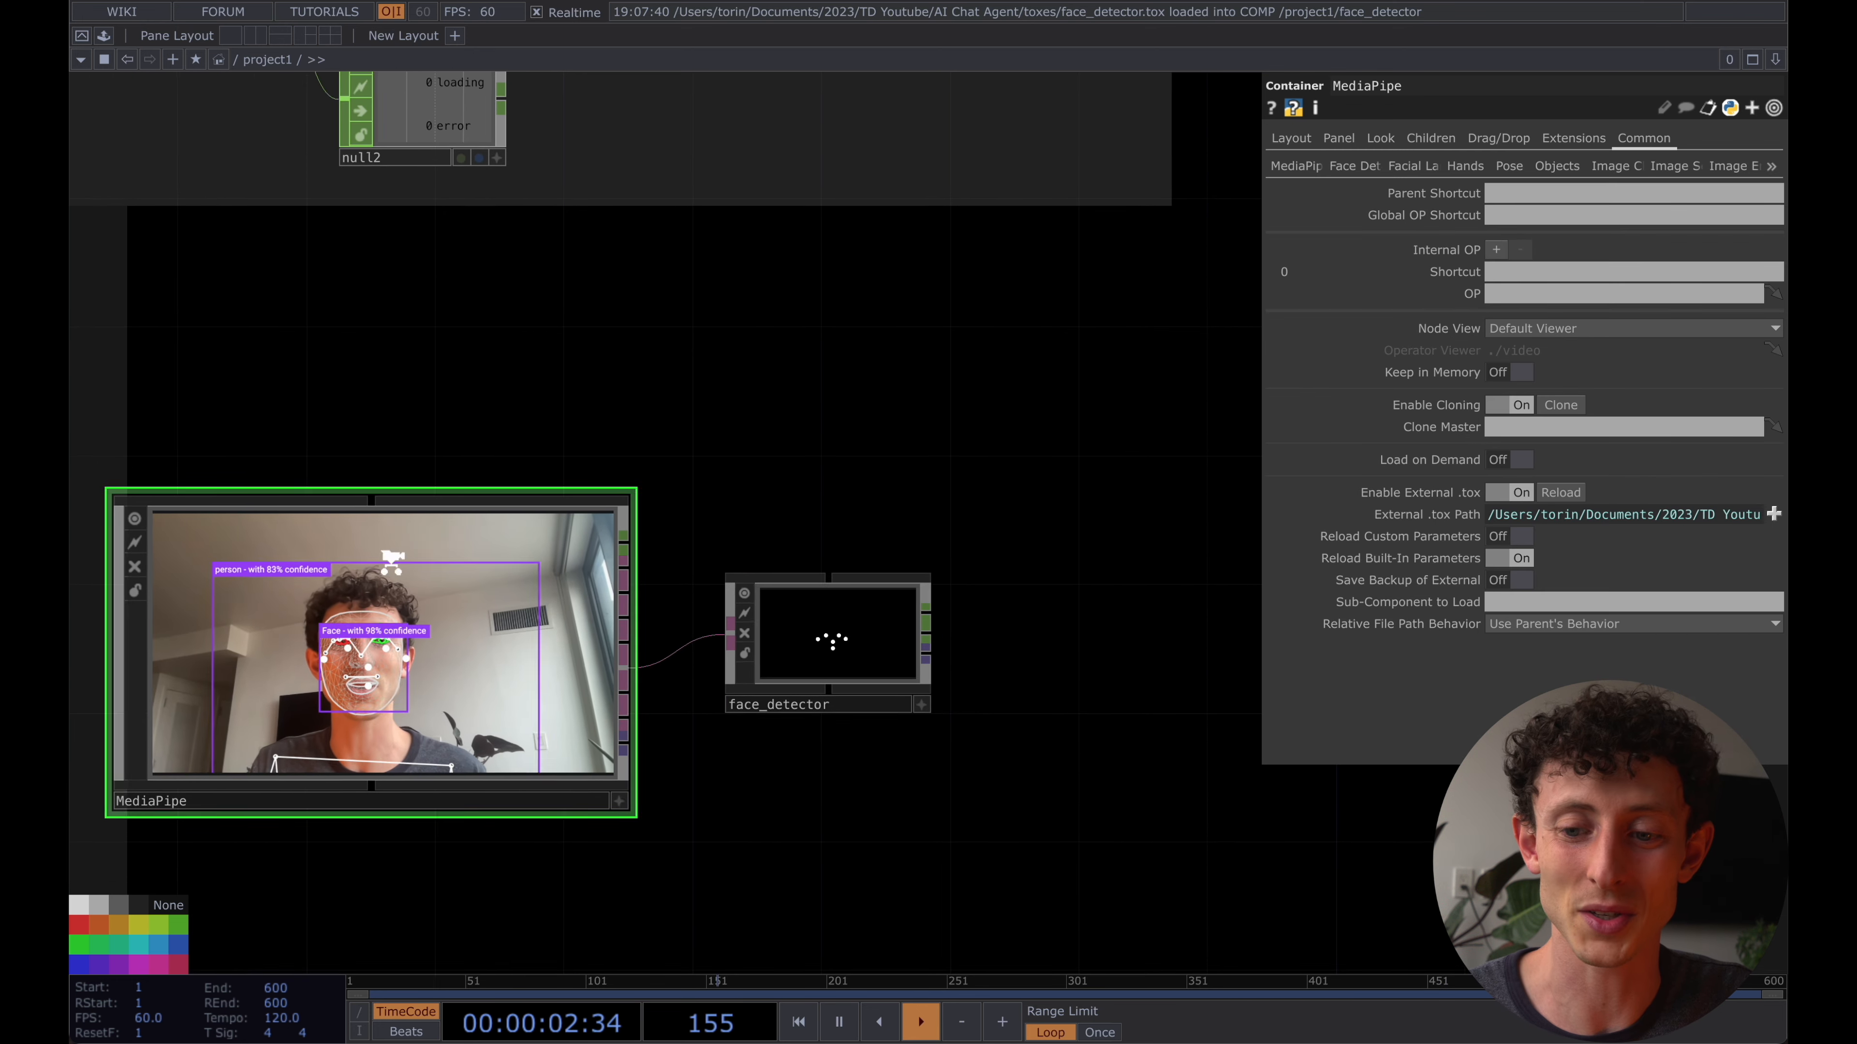
left_click(1288, 165)
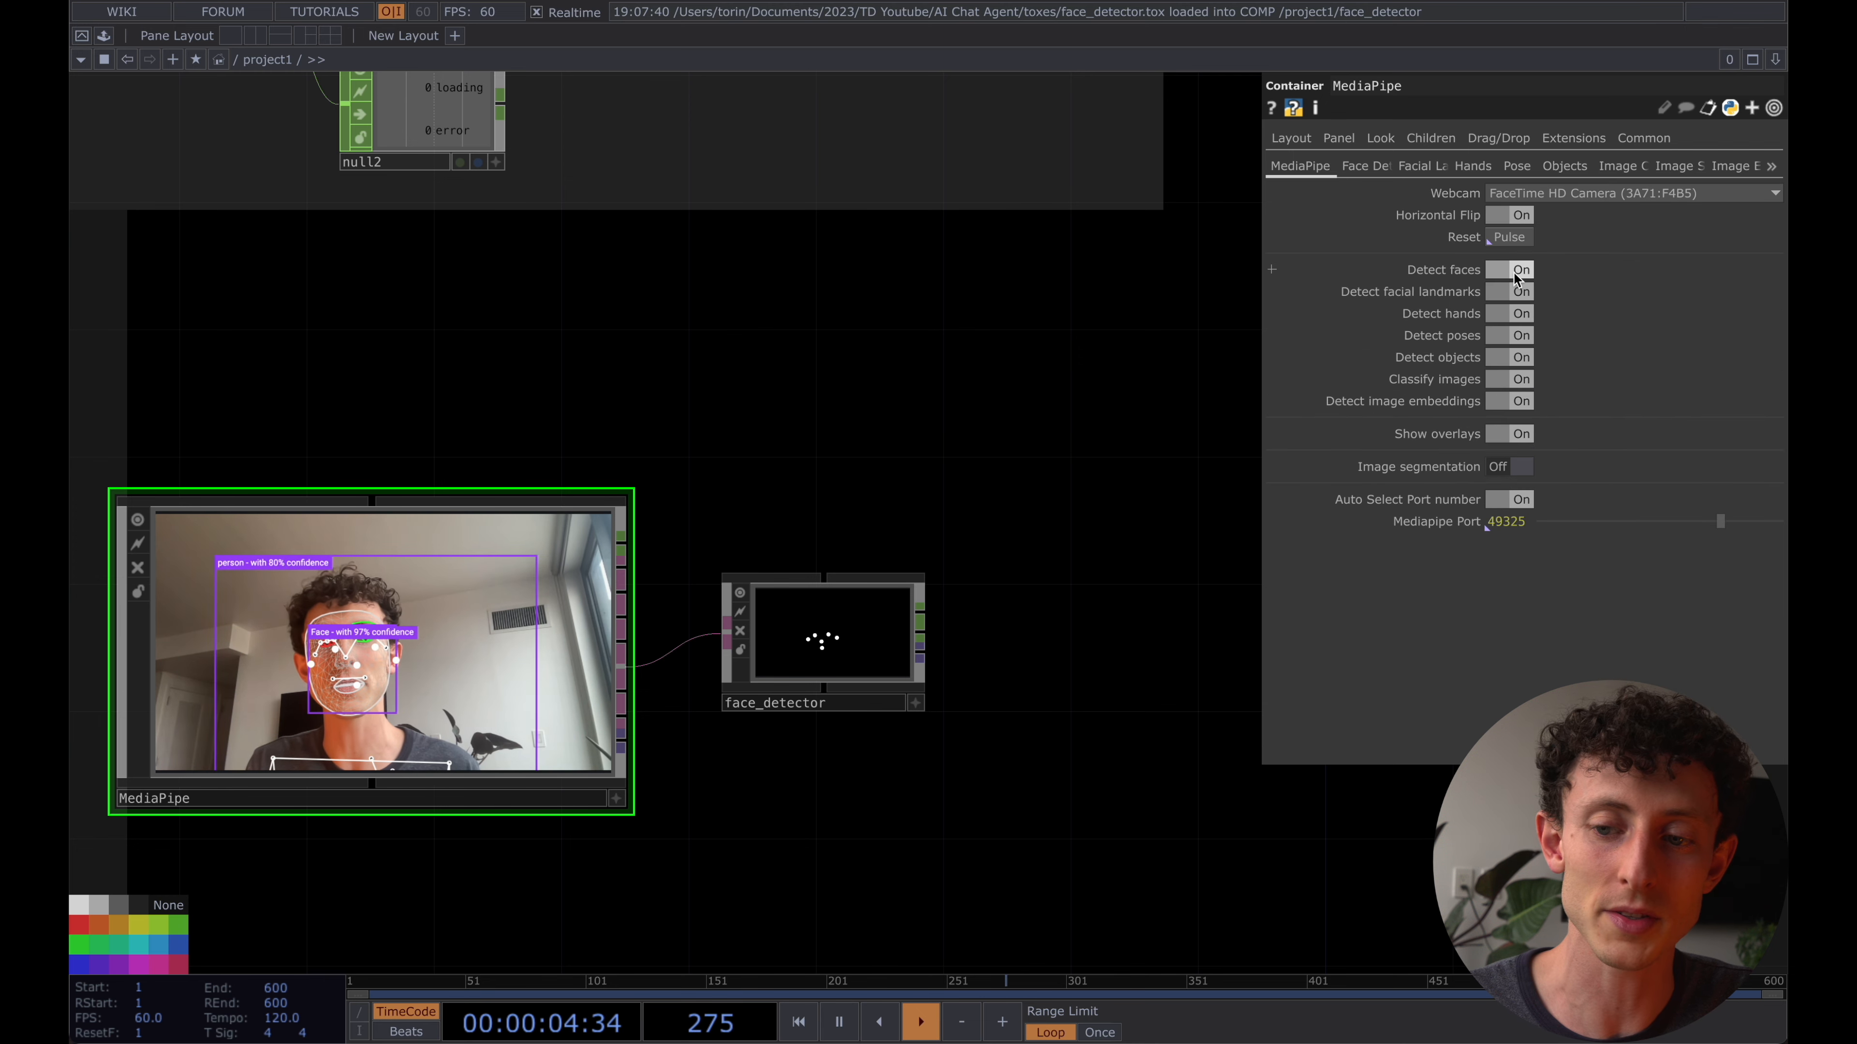
left_click(1565, 197)
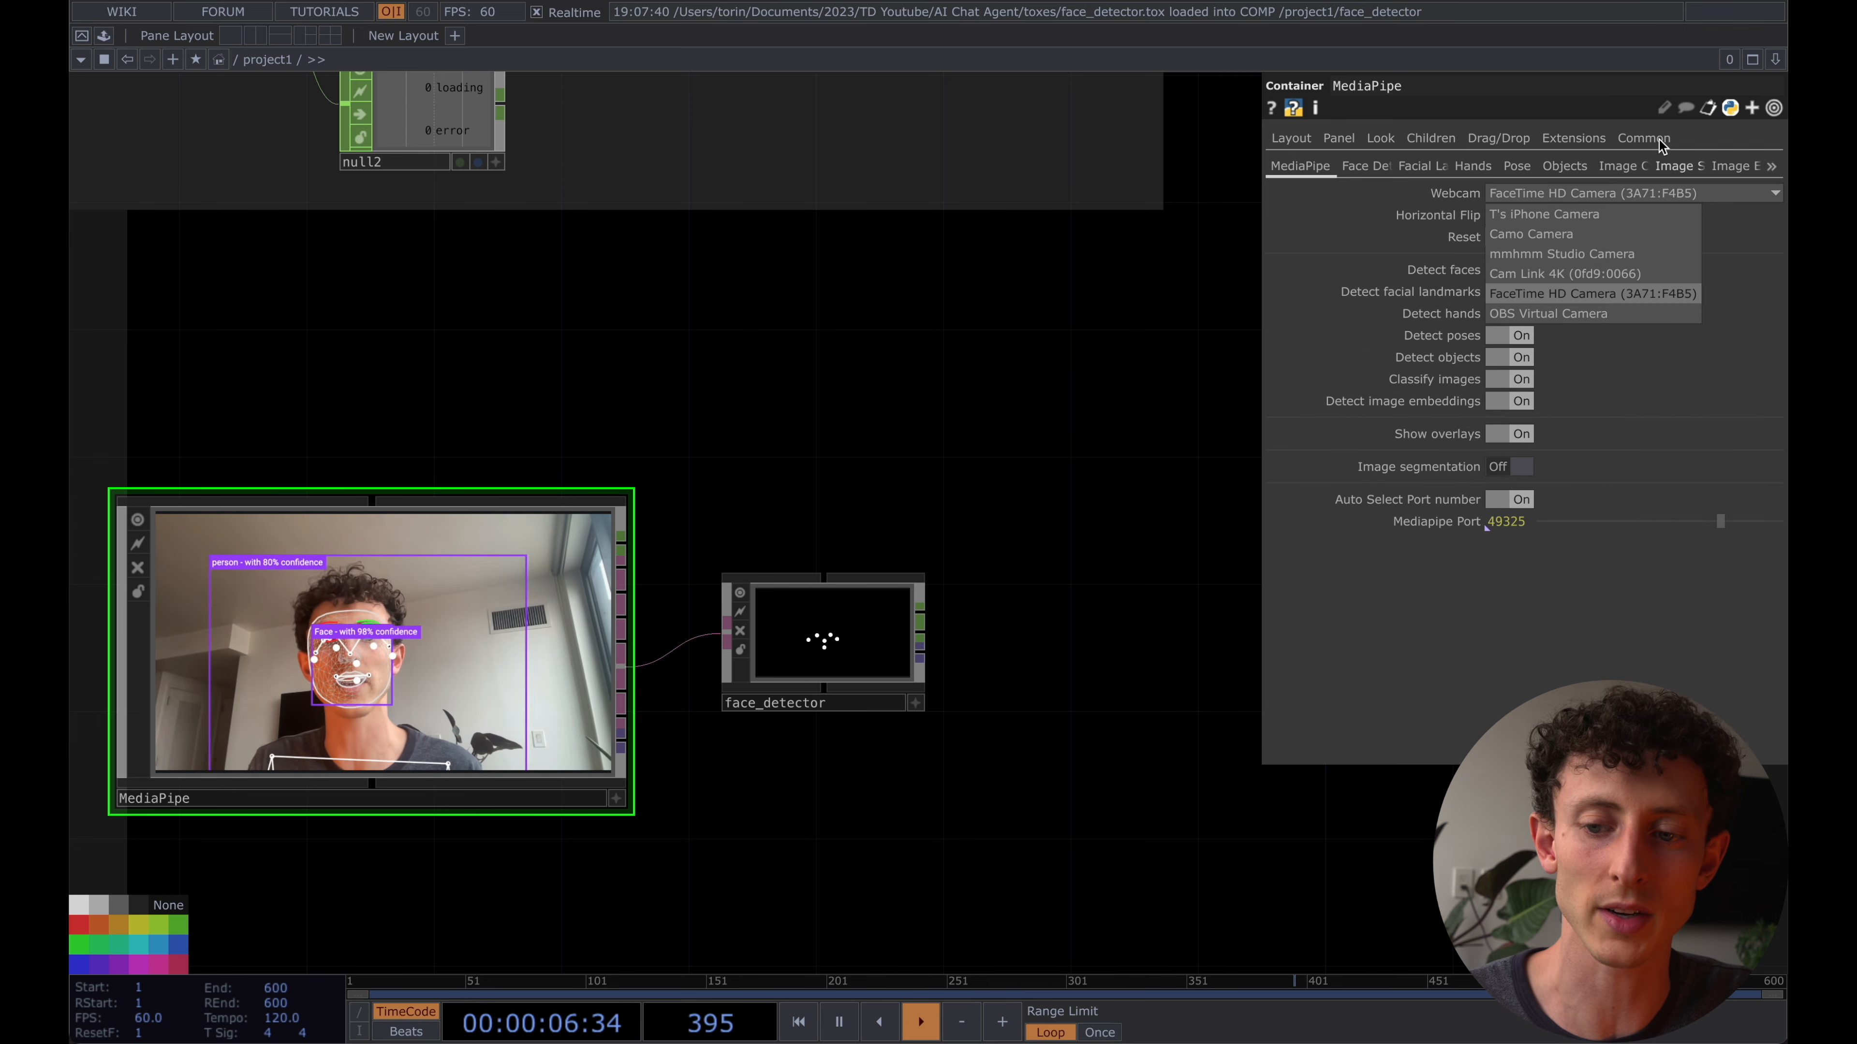
left_click(1380, 198)
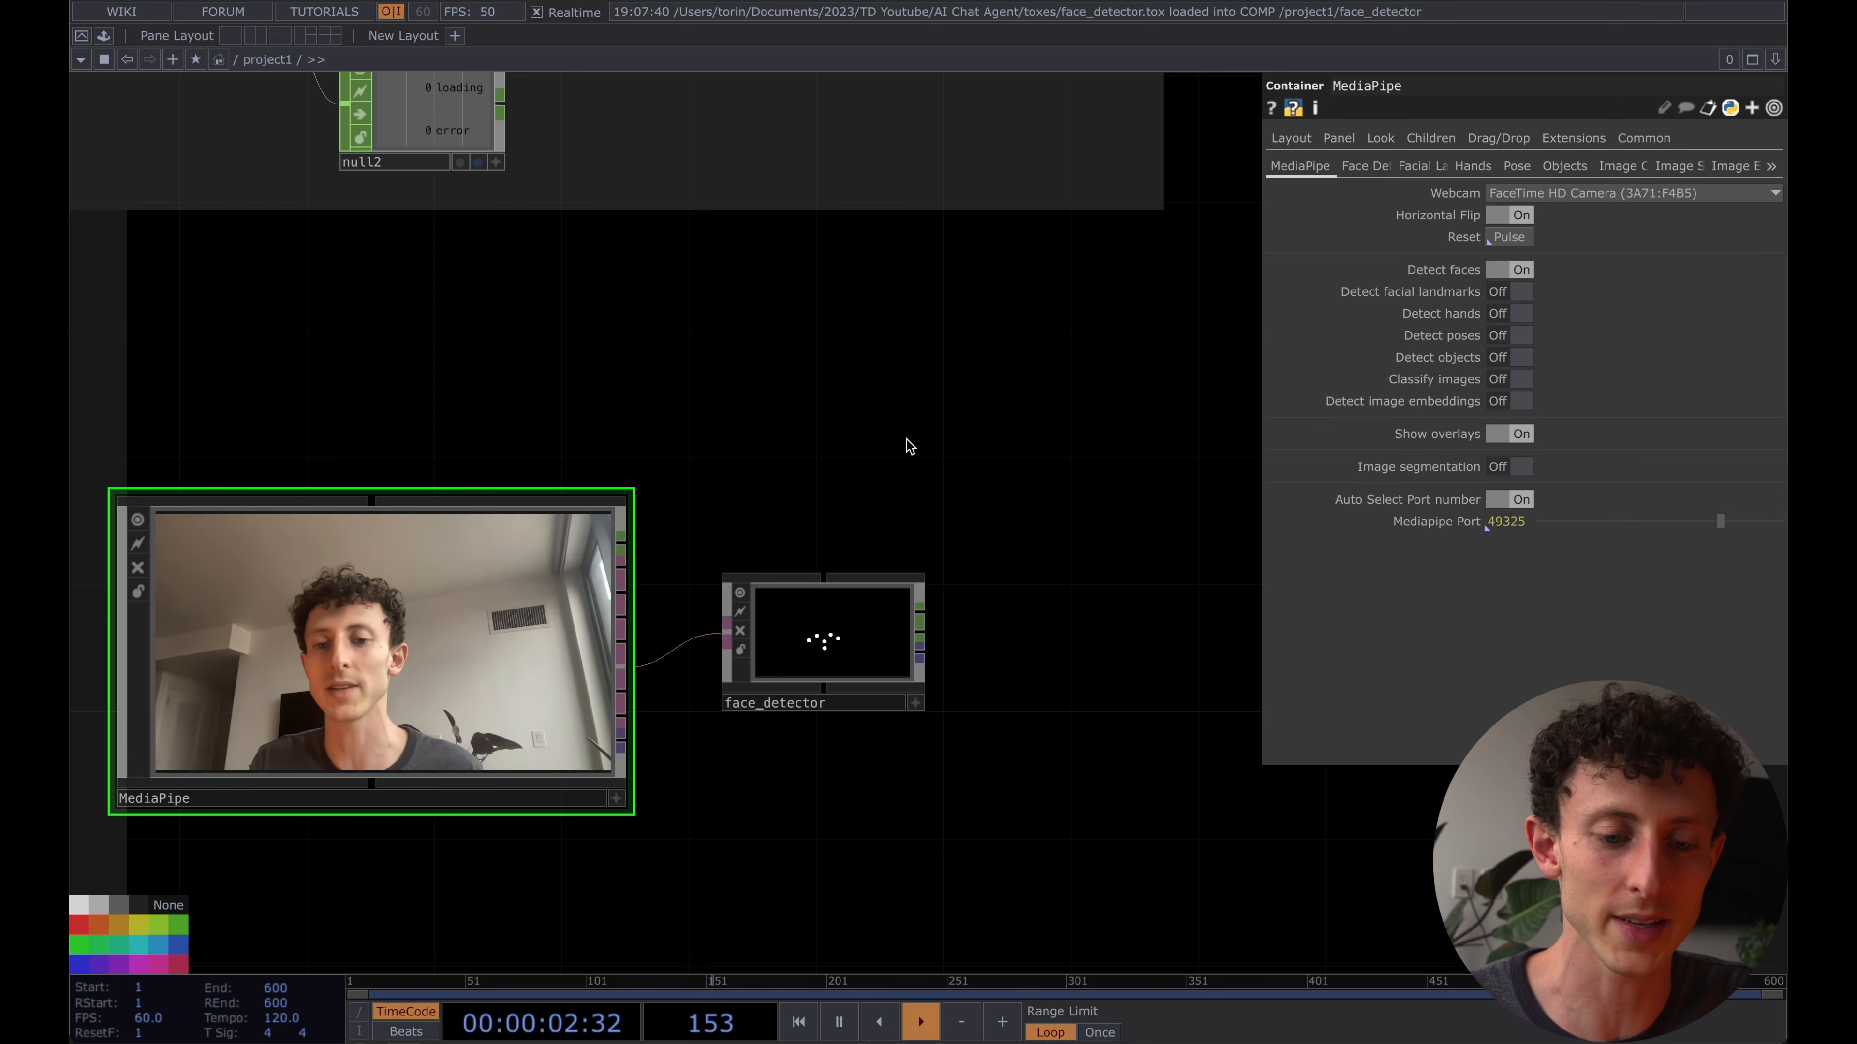
- Attach a Null CHOP to a CHOP output of face_detector and inspect its channels
left_click_drag(930, 441, 830, 443)
scroll(662, 468, "down", 2)
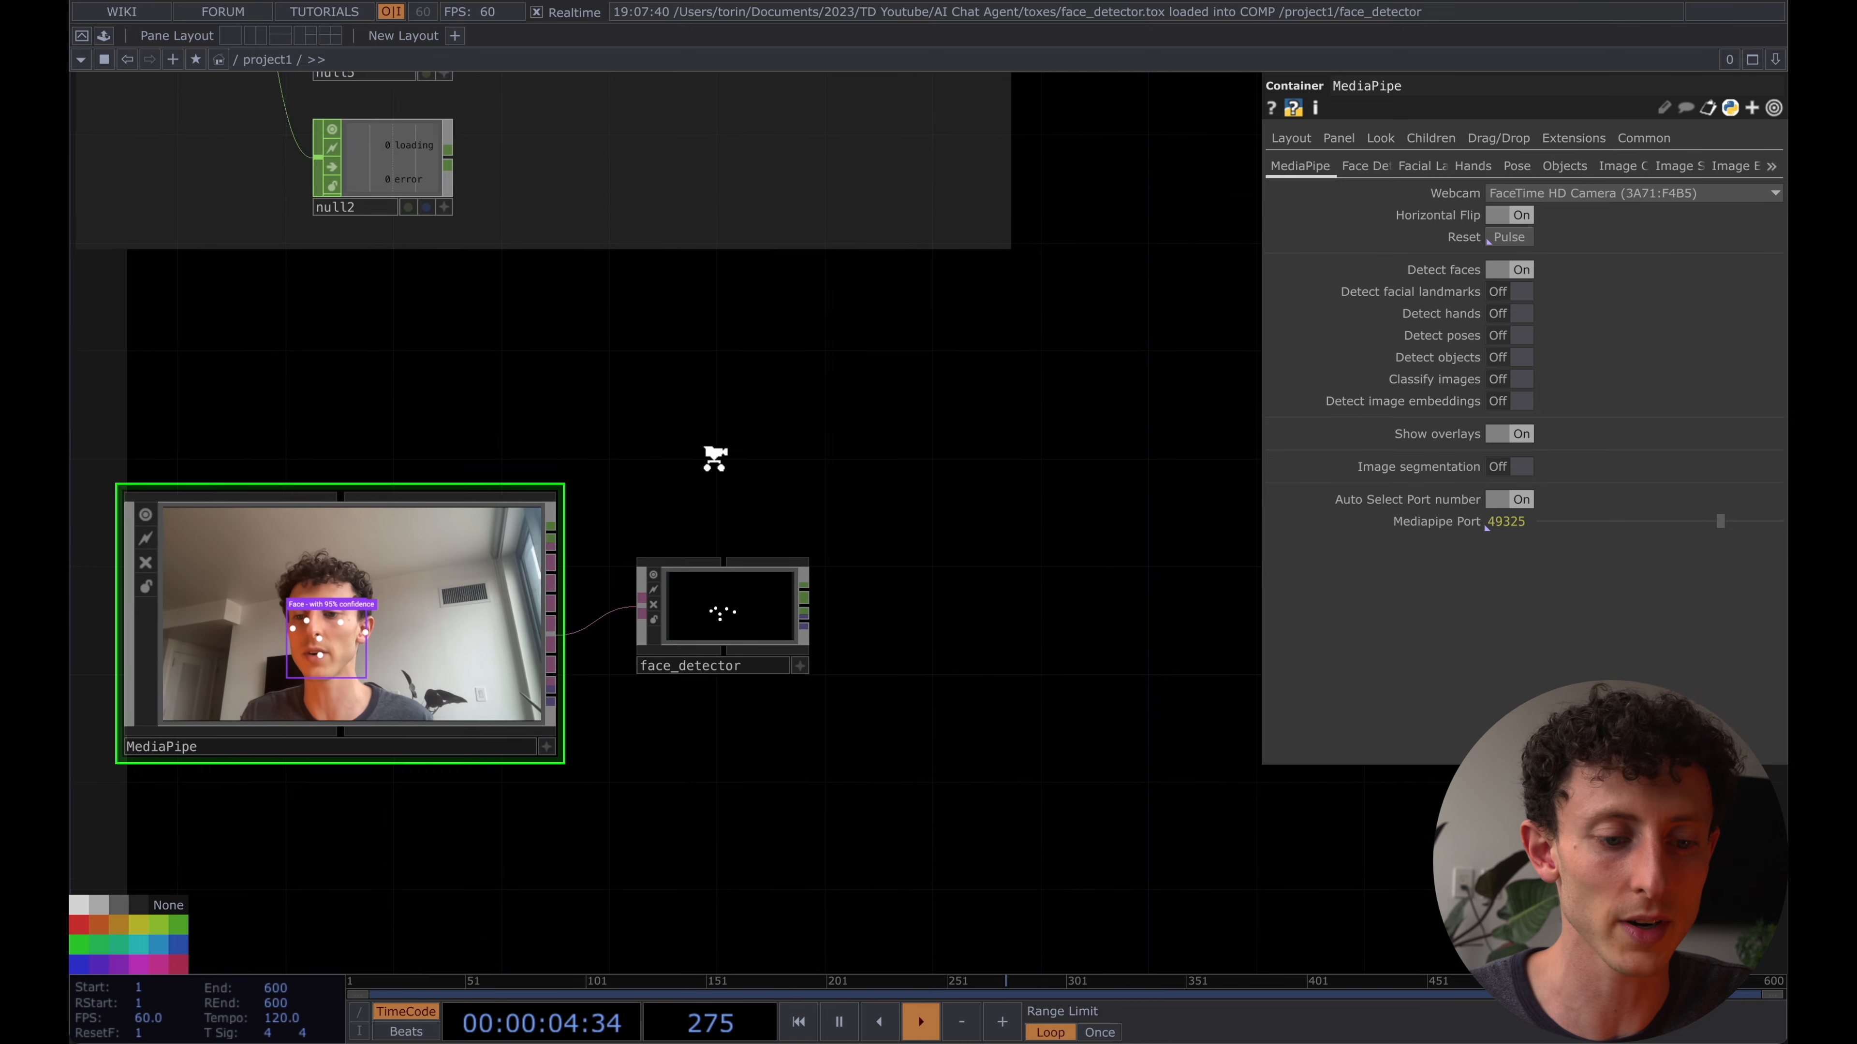
left_click_drag(712, 458, 632, 457)
scroll(634, 463, "down", 1)
scroll(687, 574, "up", 5)
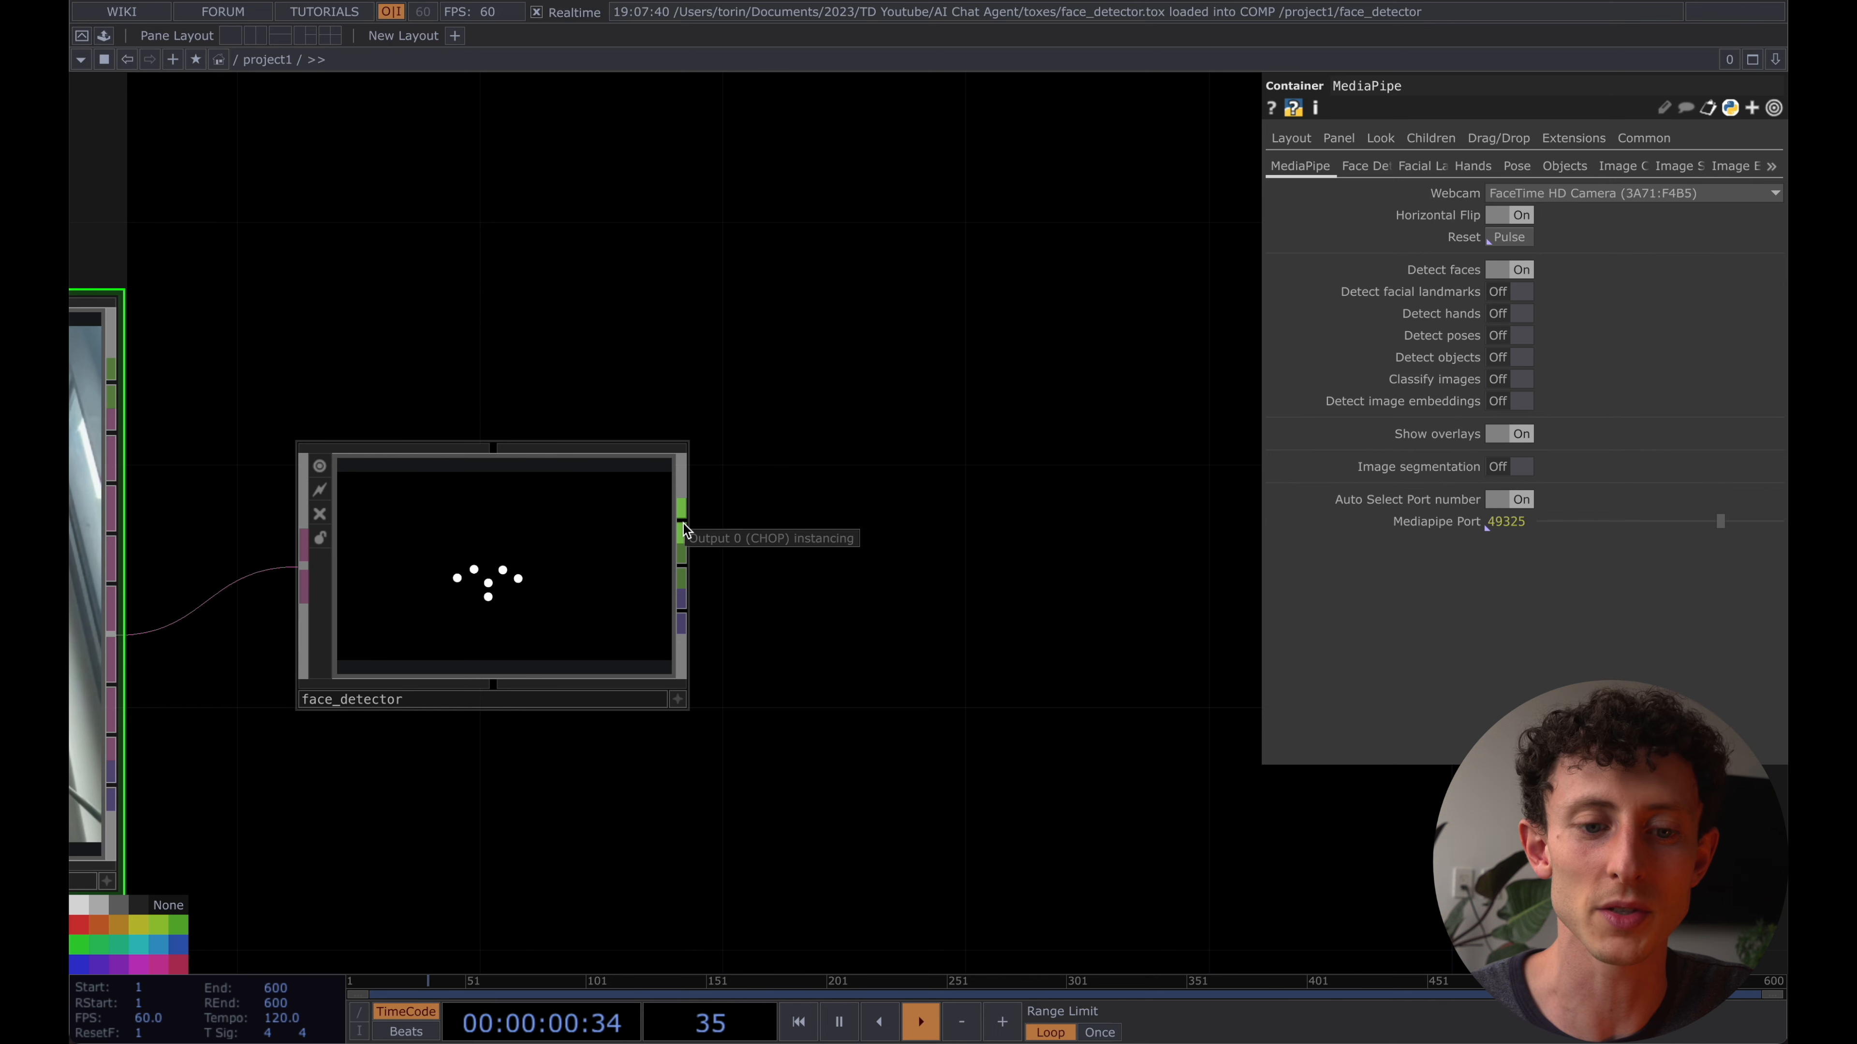
right_click(684, 559)
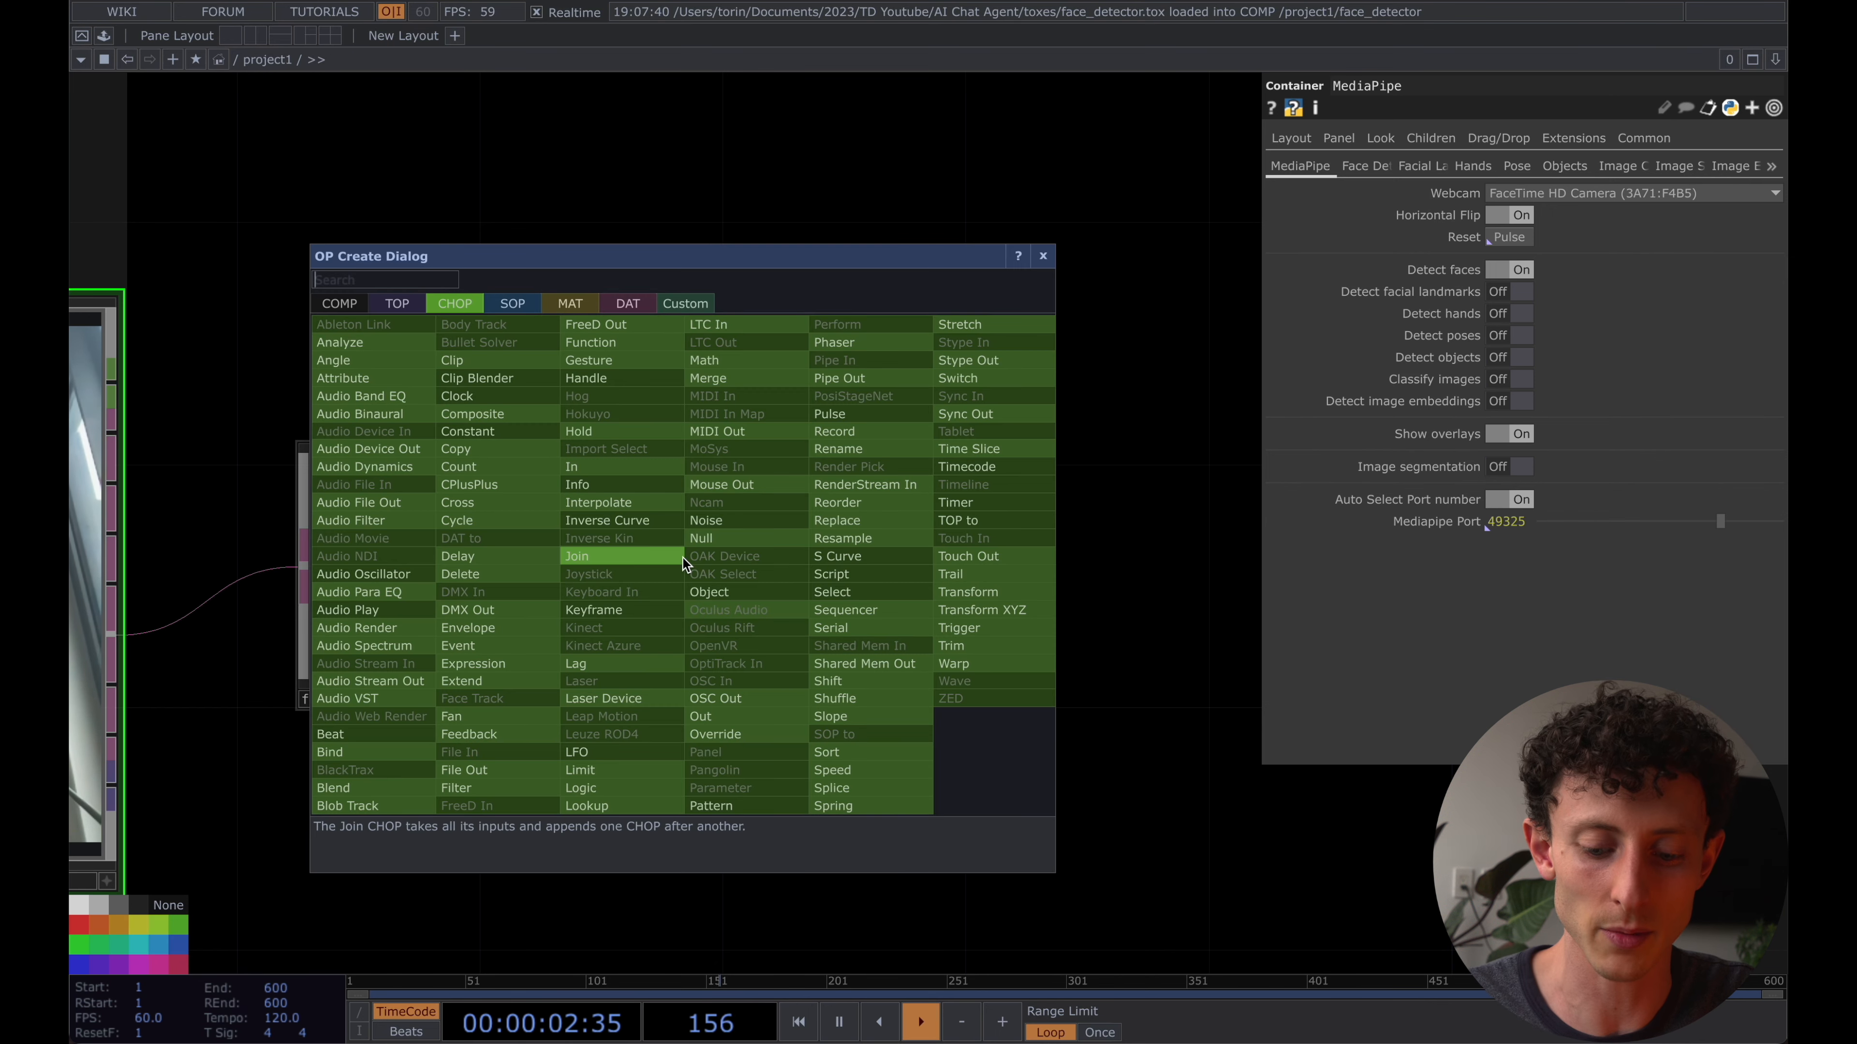
left_click(684, 559)
scroll(890, 567, "up", 10)
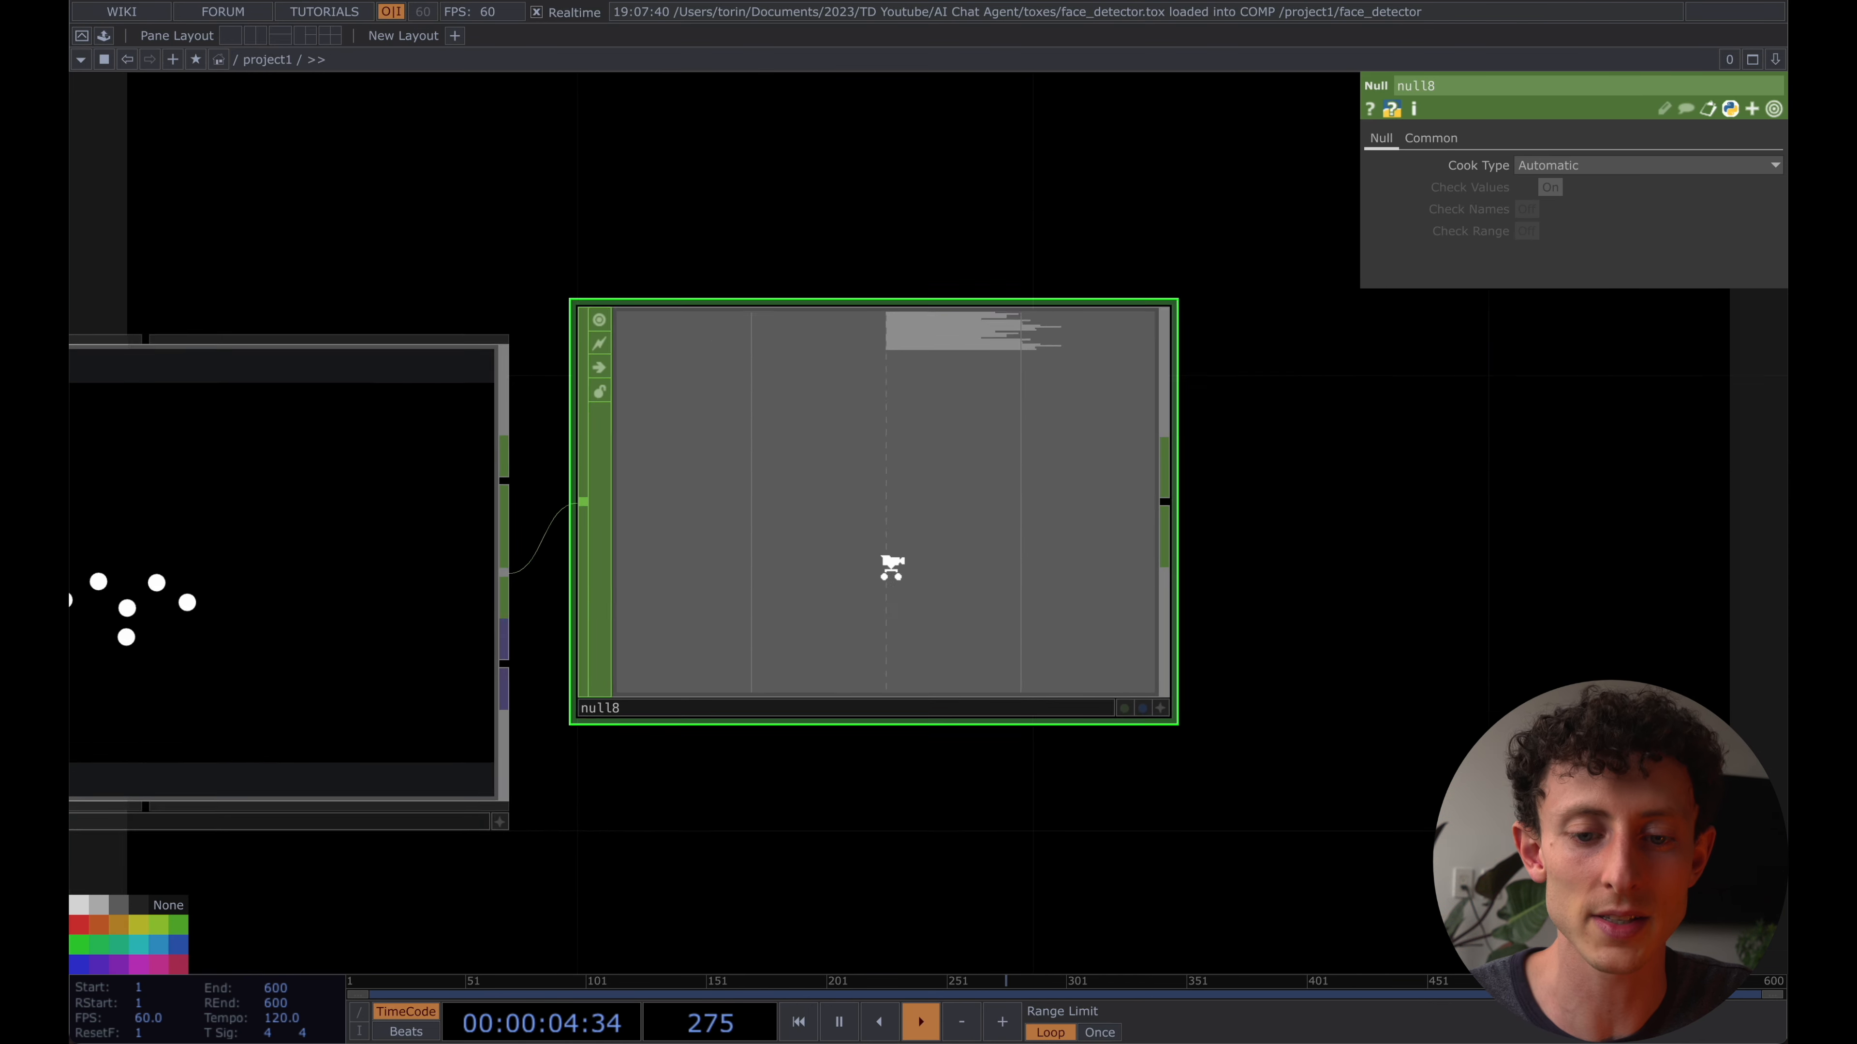
scroll(916, 349, "down", 10)
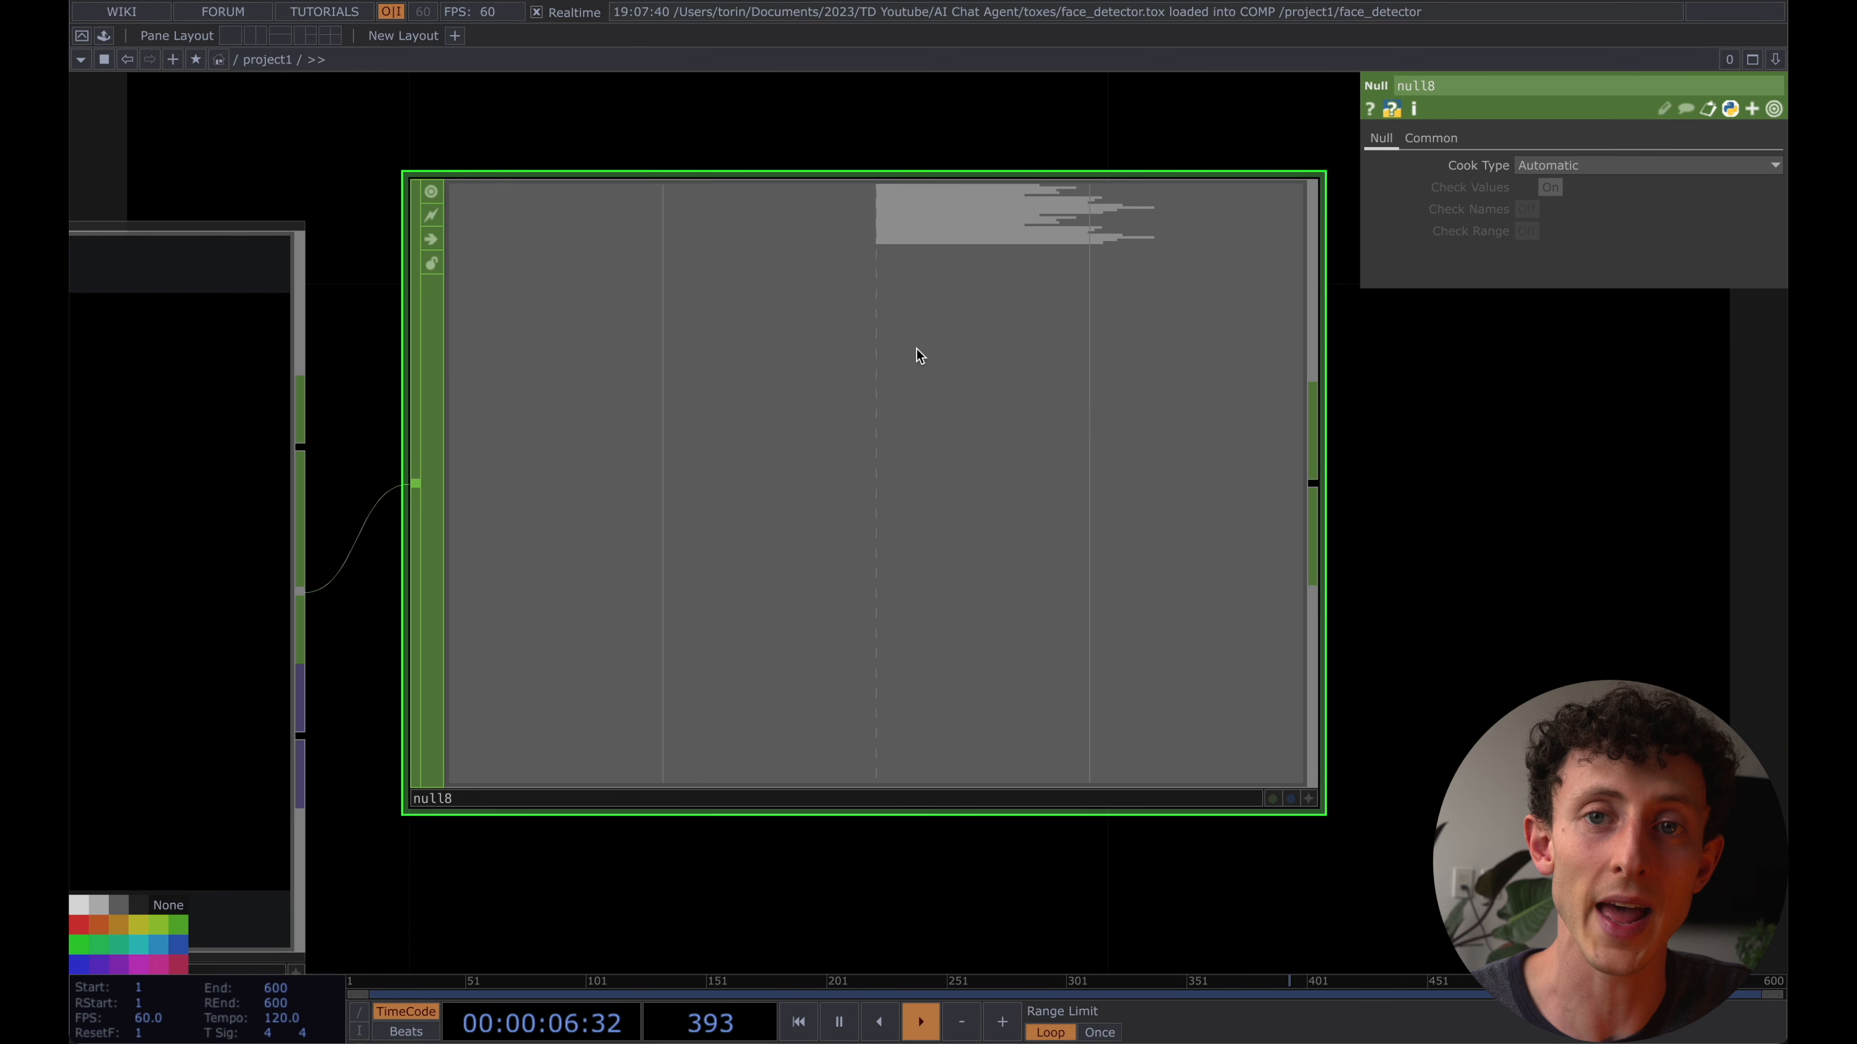
- Delete the Null CHOP attached to face_detector and place a Select CHOP on the same output instead
scroll(893, 295, "down", 2)
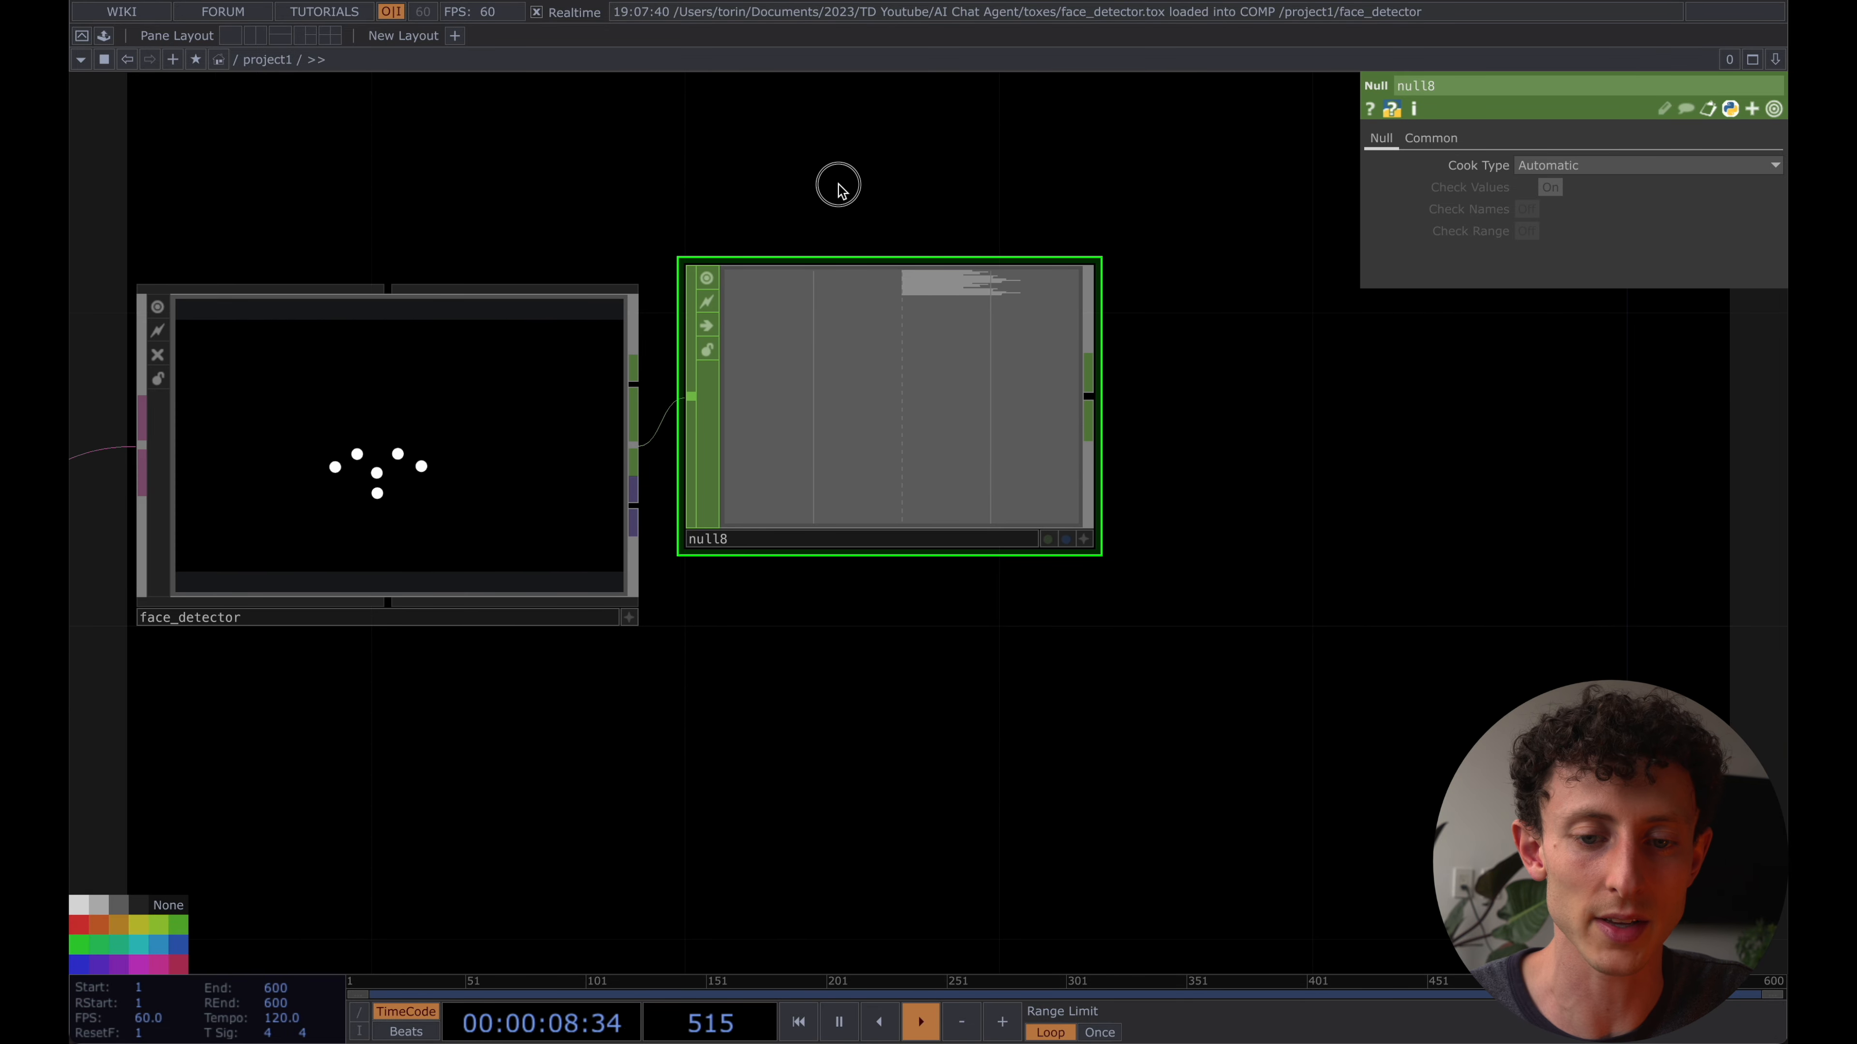
left_click_drag(838, 184, 830, 213)
key("Delete")
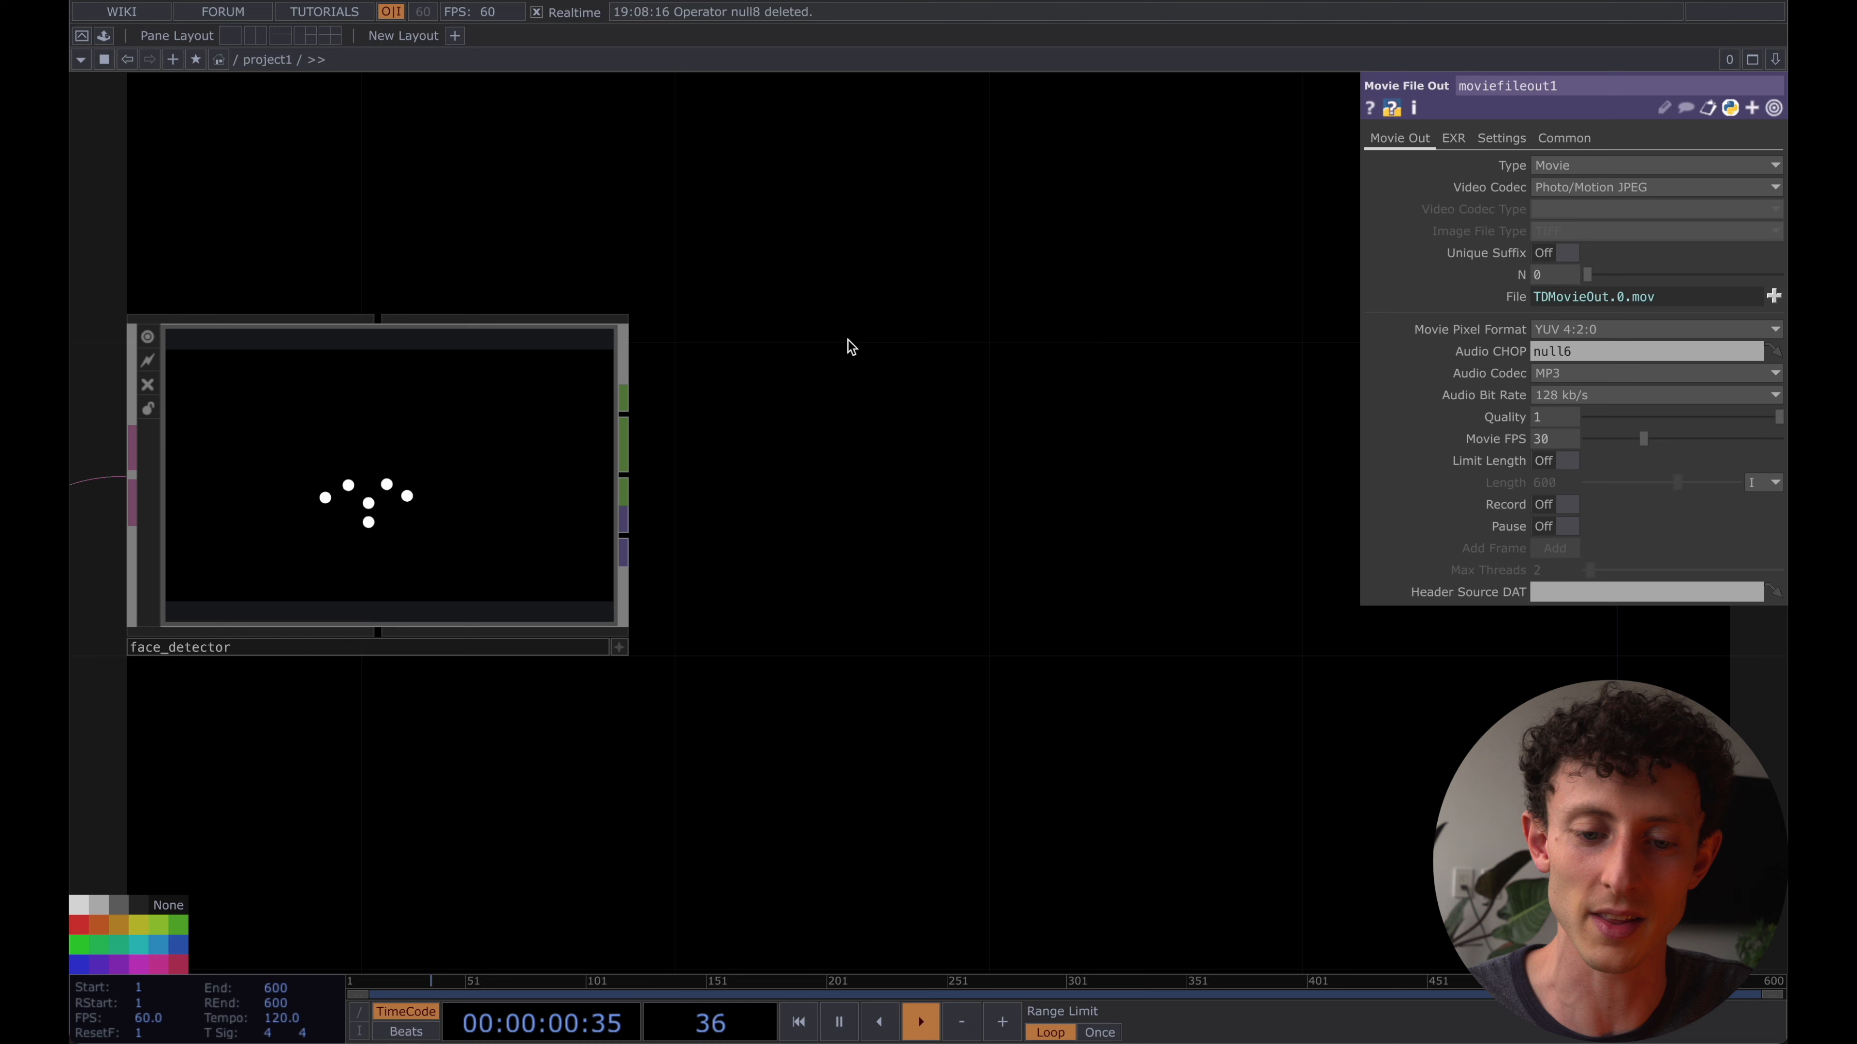
right_click(631, 479)
type("sel")
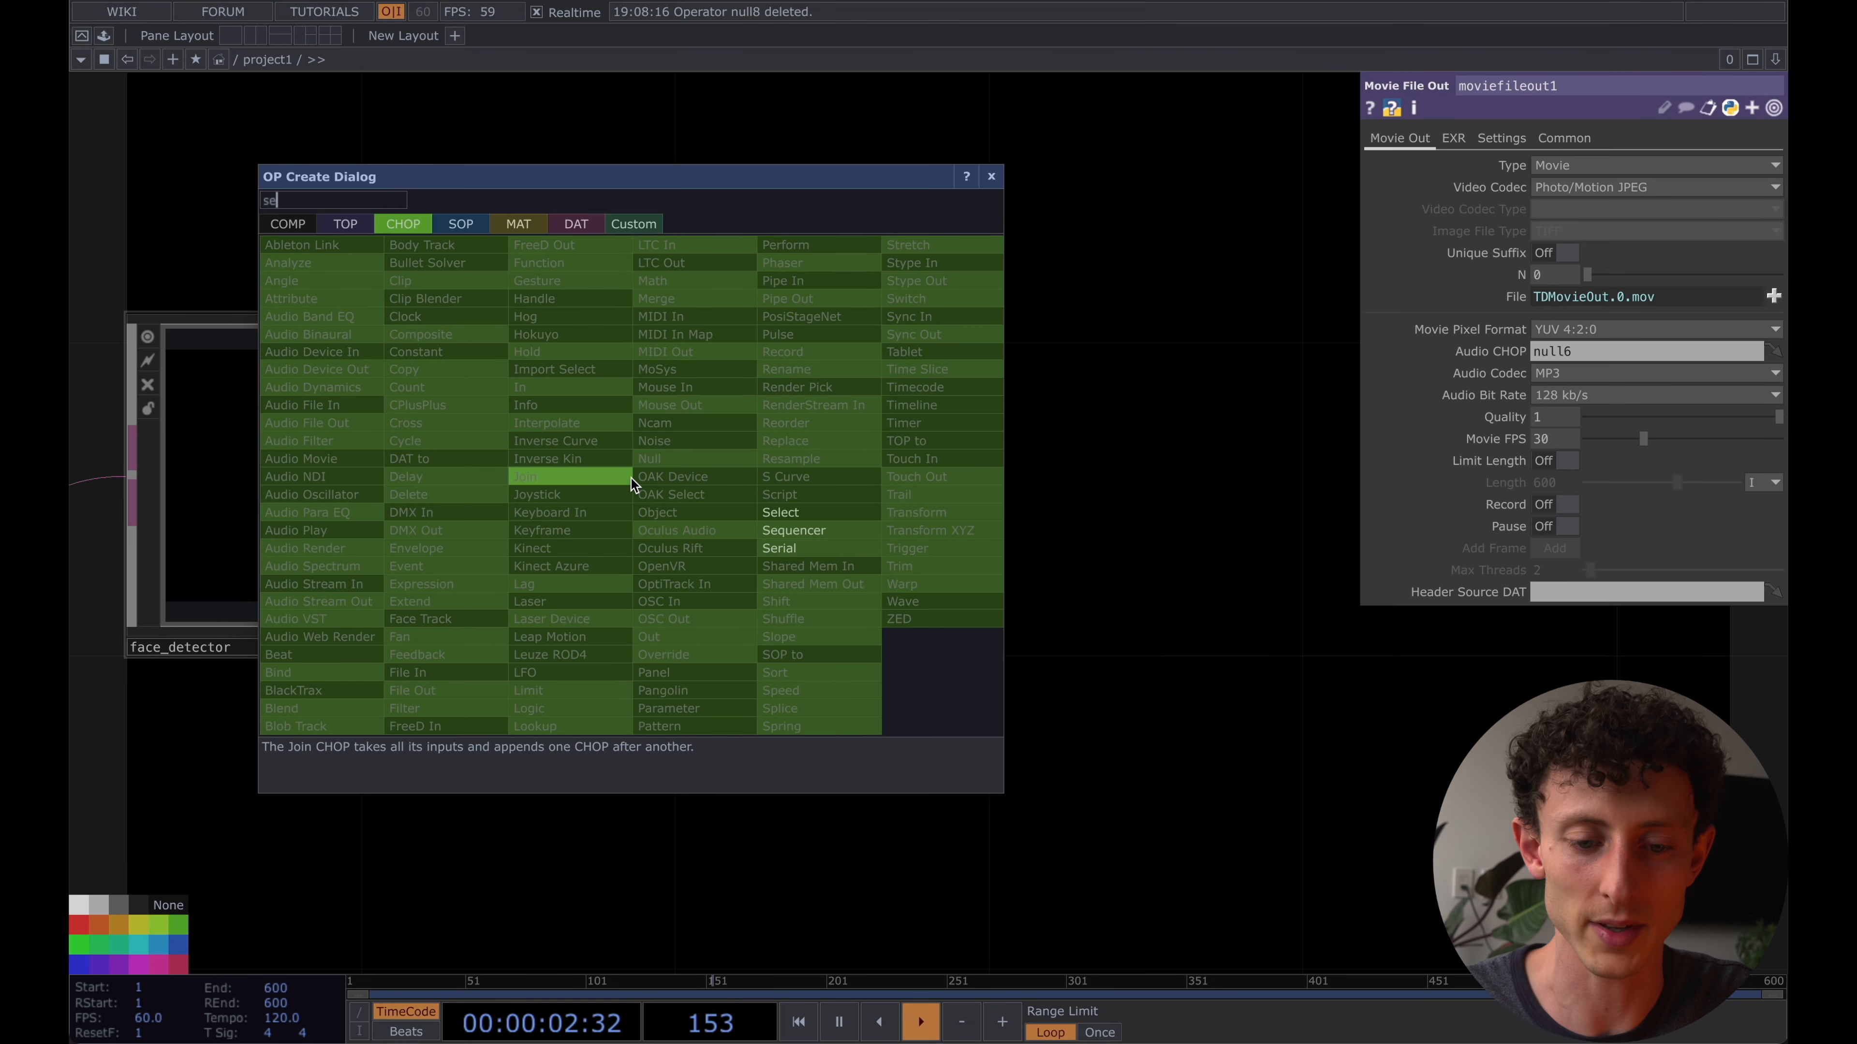
key("Return")
left_click(827, 486)
left_click(999, 486)
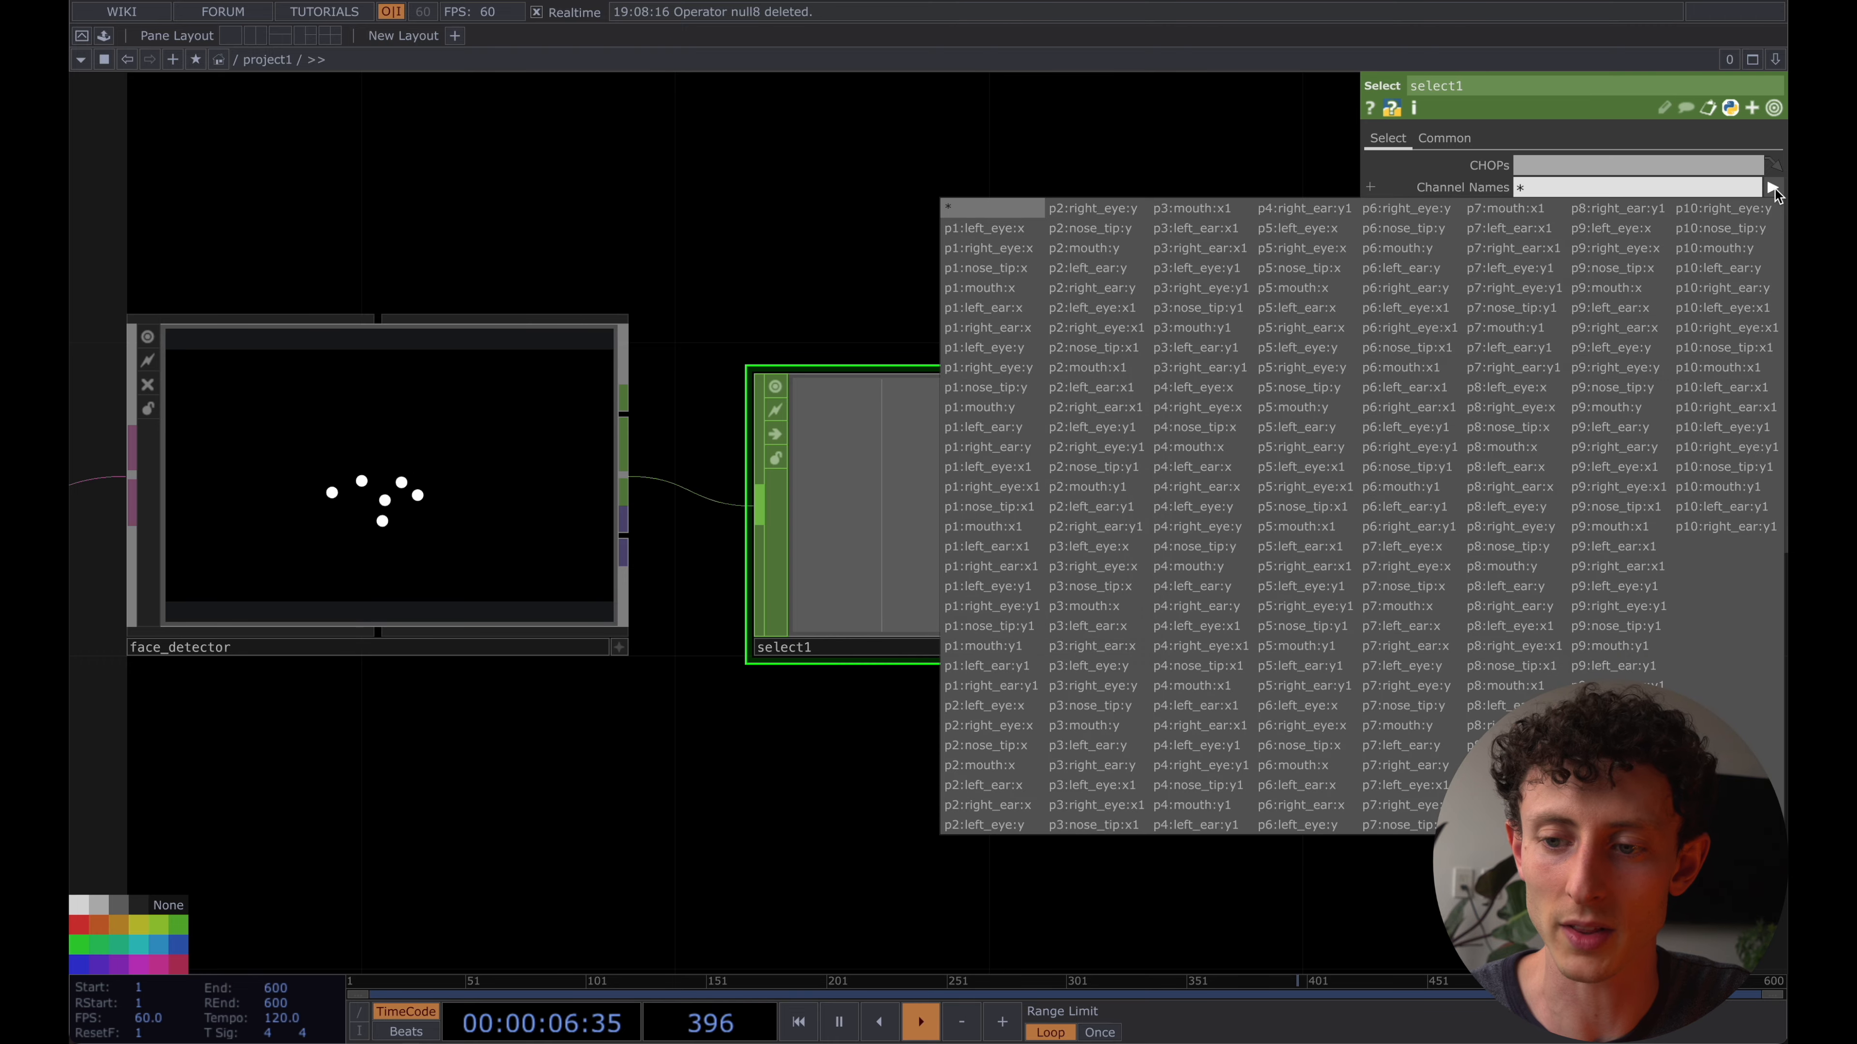
- Set the Select CHOP's channel names to p1:nose_tip:x and p1:nose_tip:y
left_click(1772, 188)
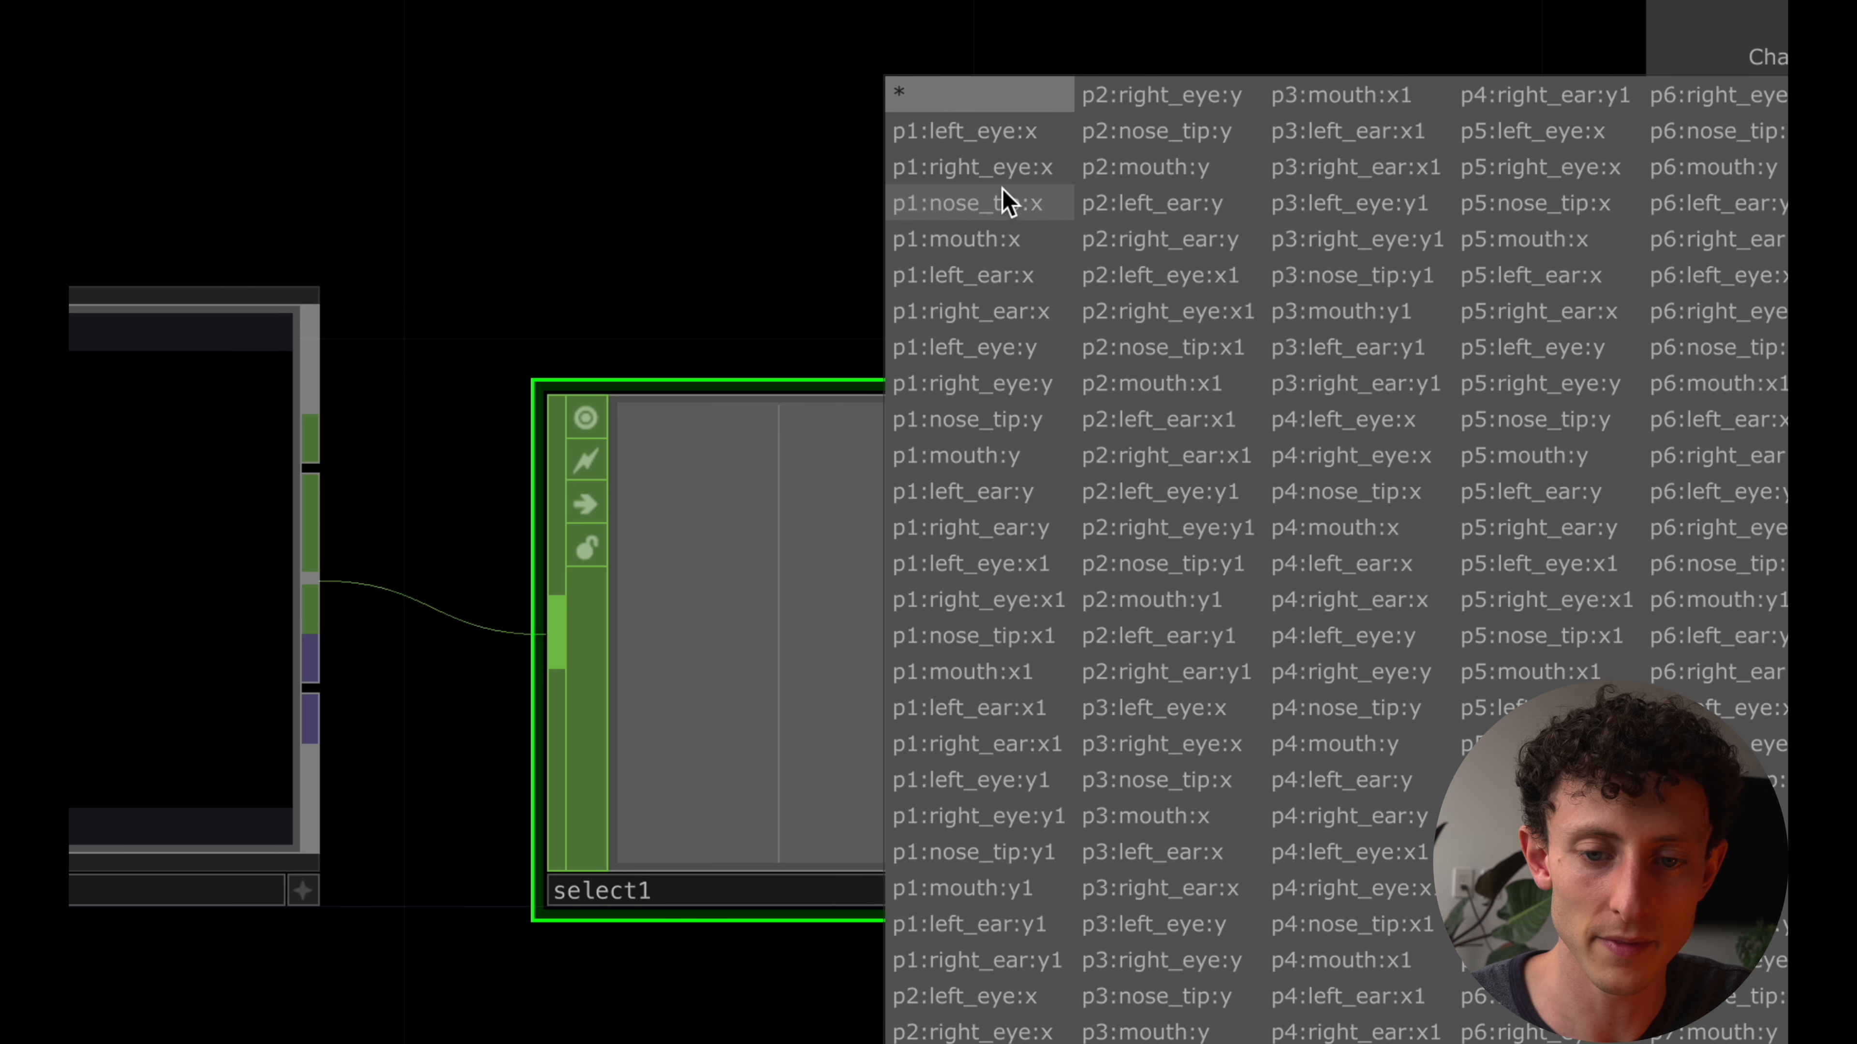
left_click(1002, 204)
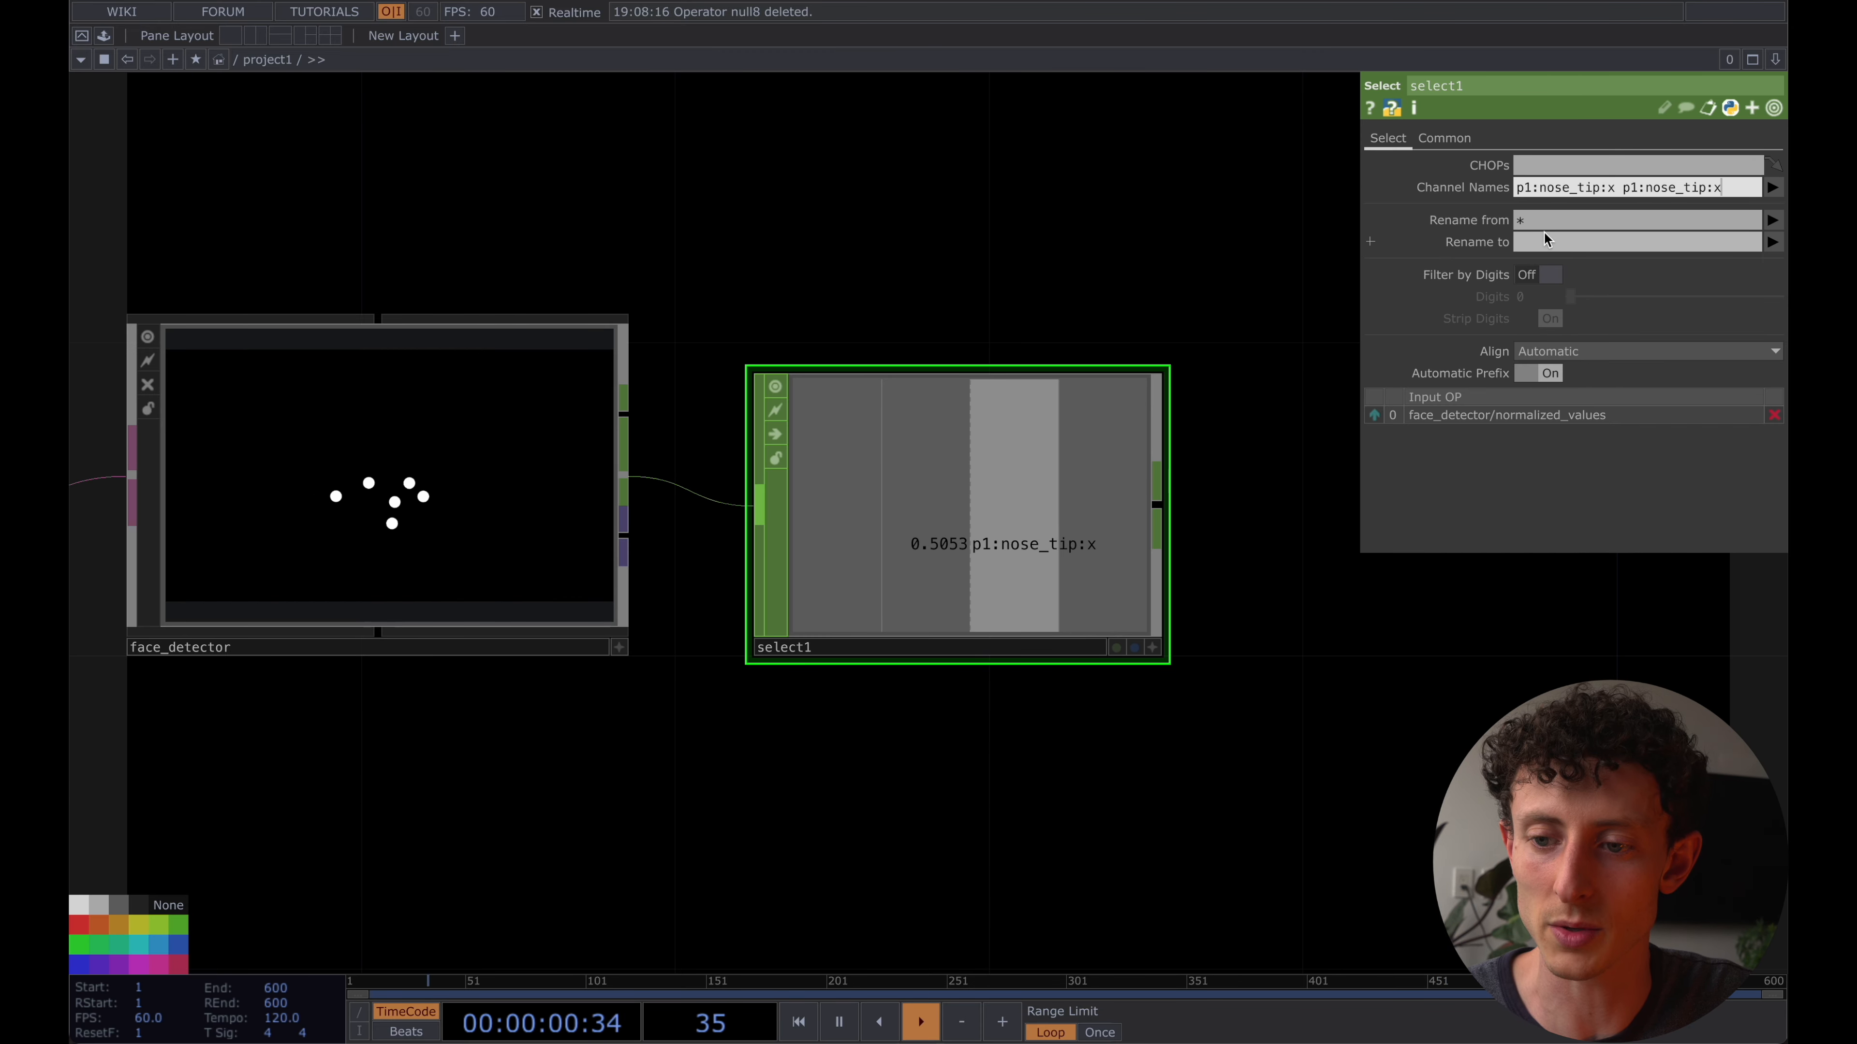
scroll(1308, 607, "down", 6)
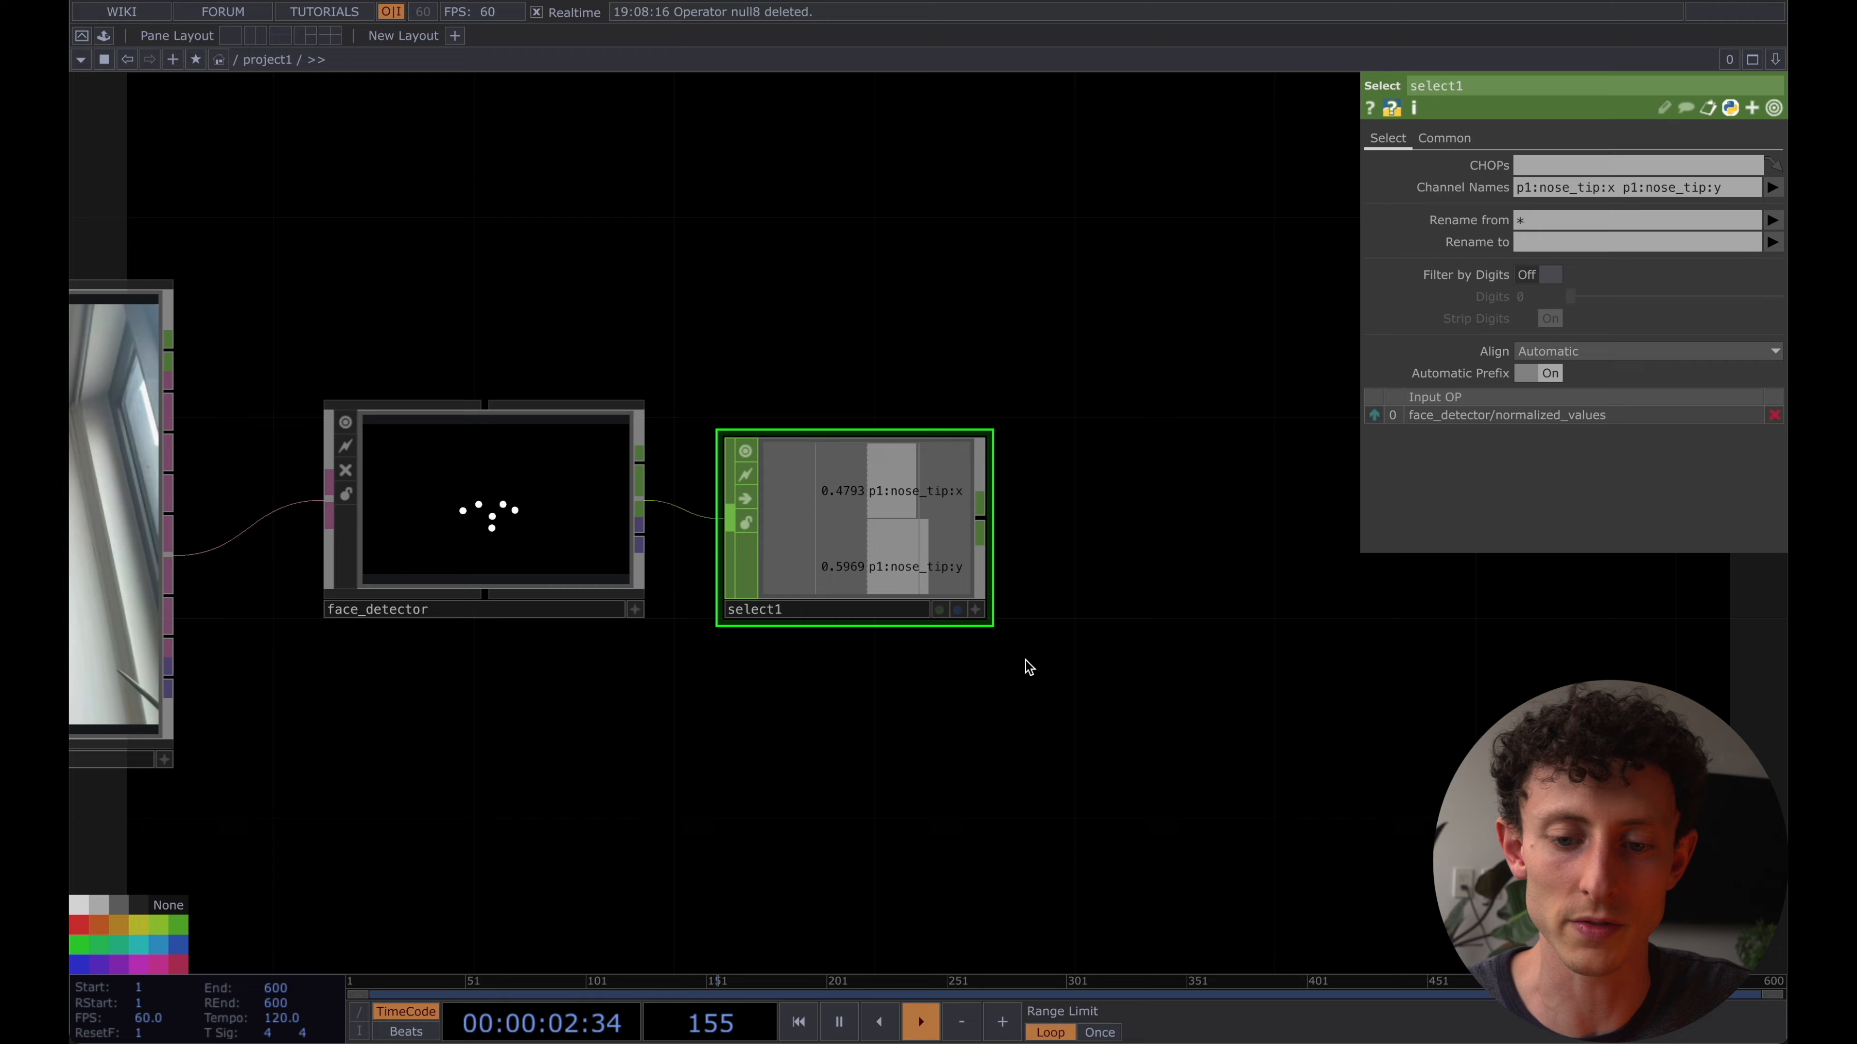
- Wire the nose-tip Select CHOP and MediaPipe's video output into the scone_model container's inputs
scroll(889, 625, "down", 5)
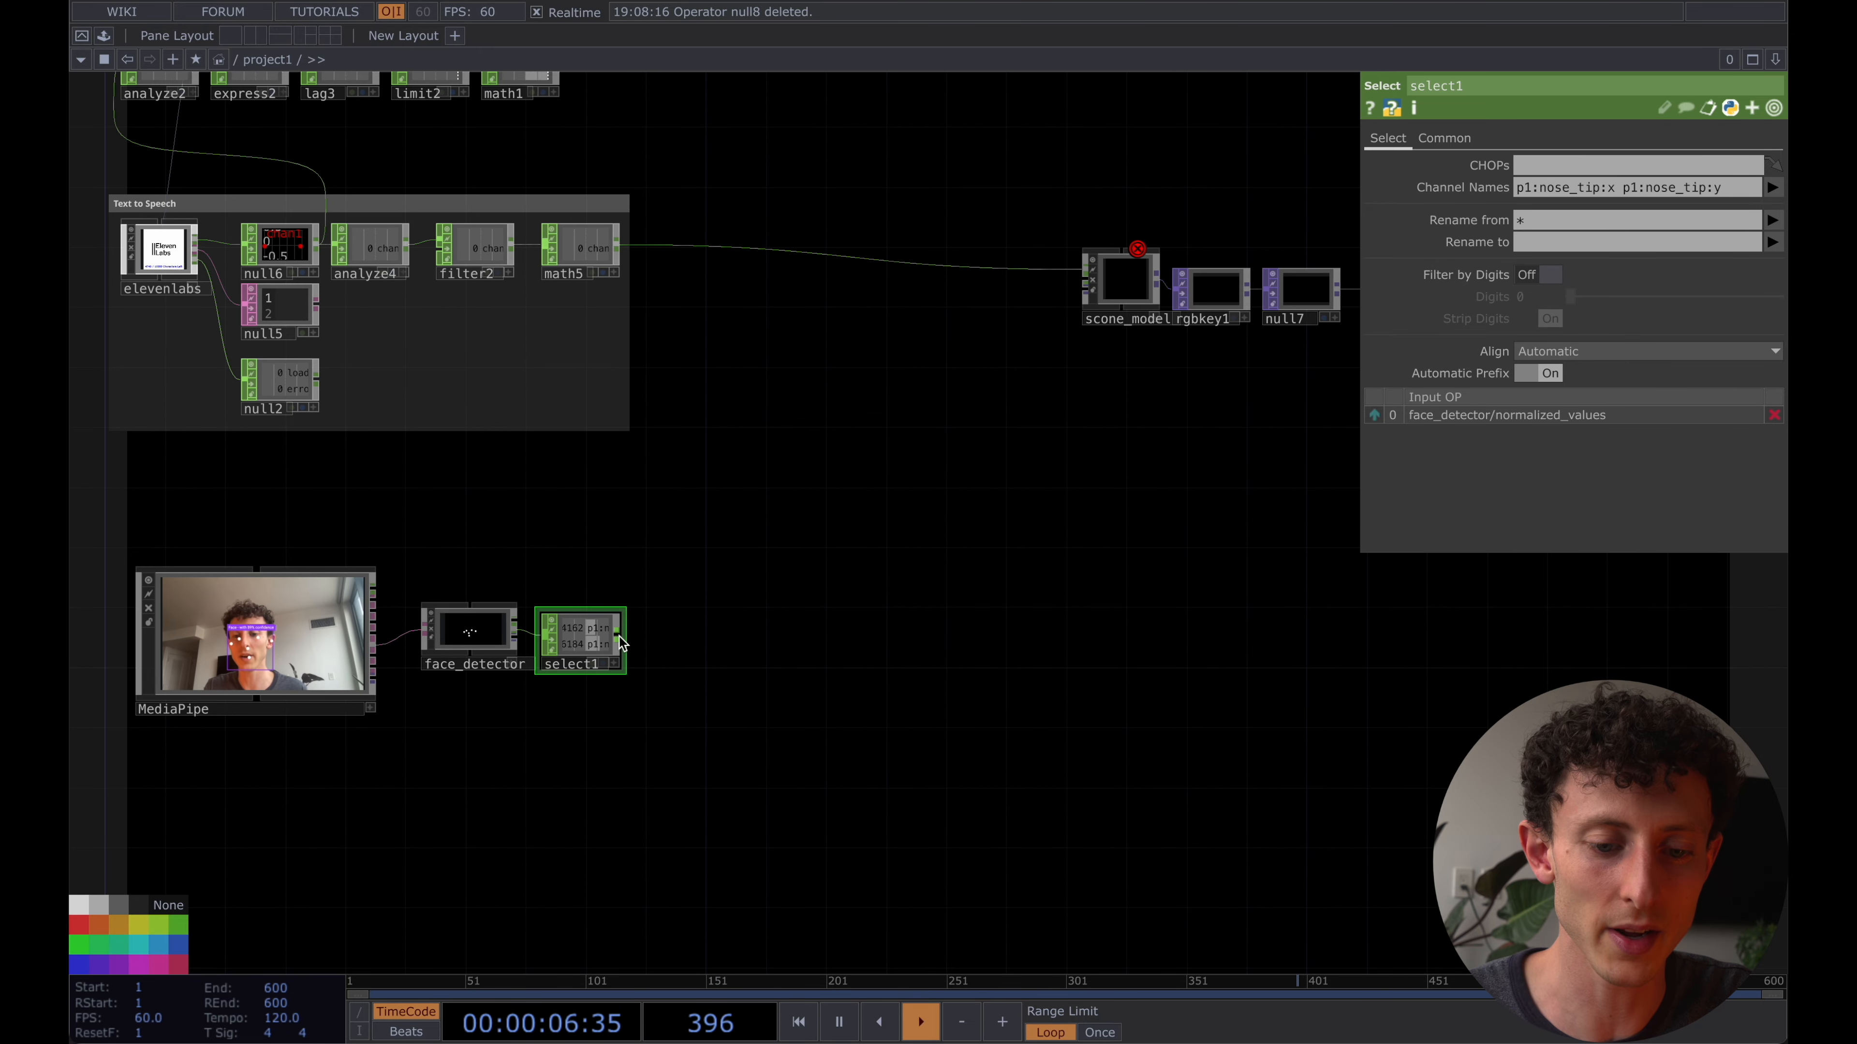
left_click(1071, 291)
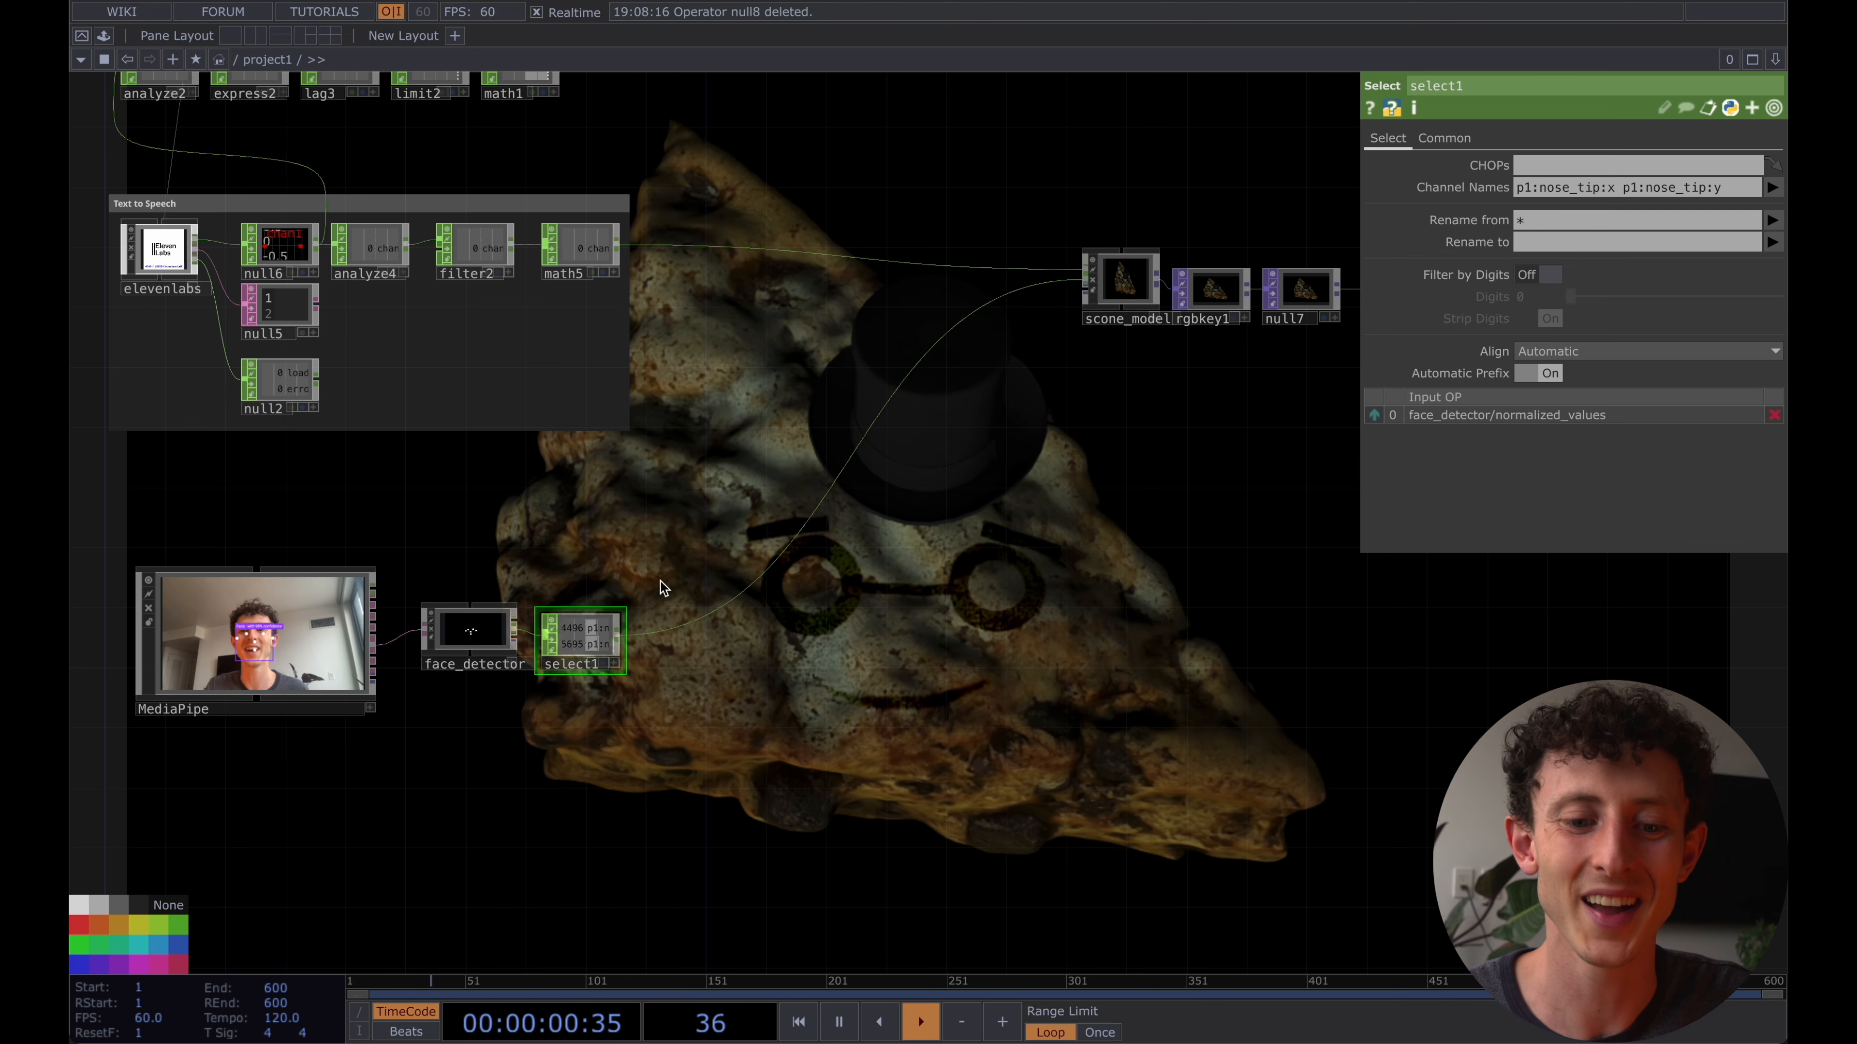
left_click(1131, 292)
left_click_drag(375, 682, 1102, 309)
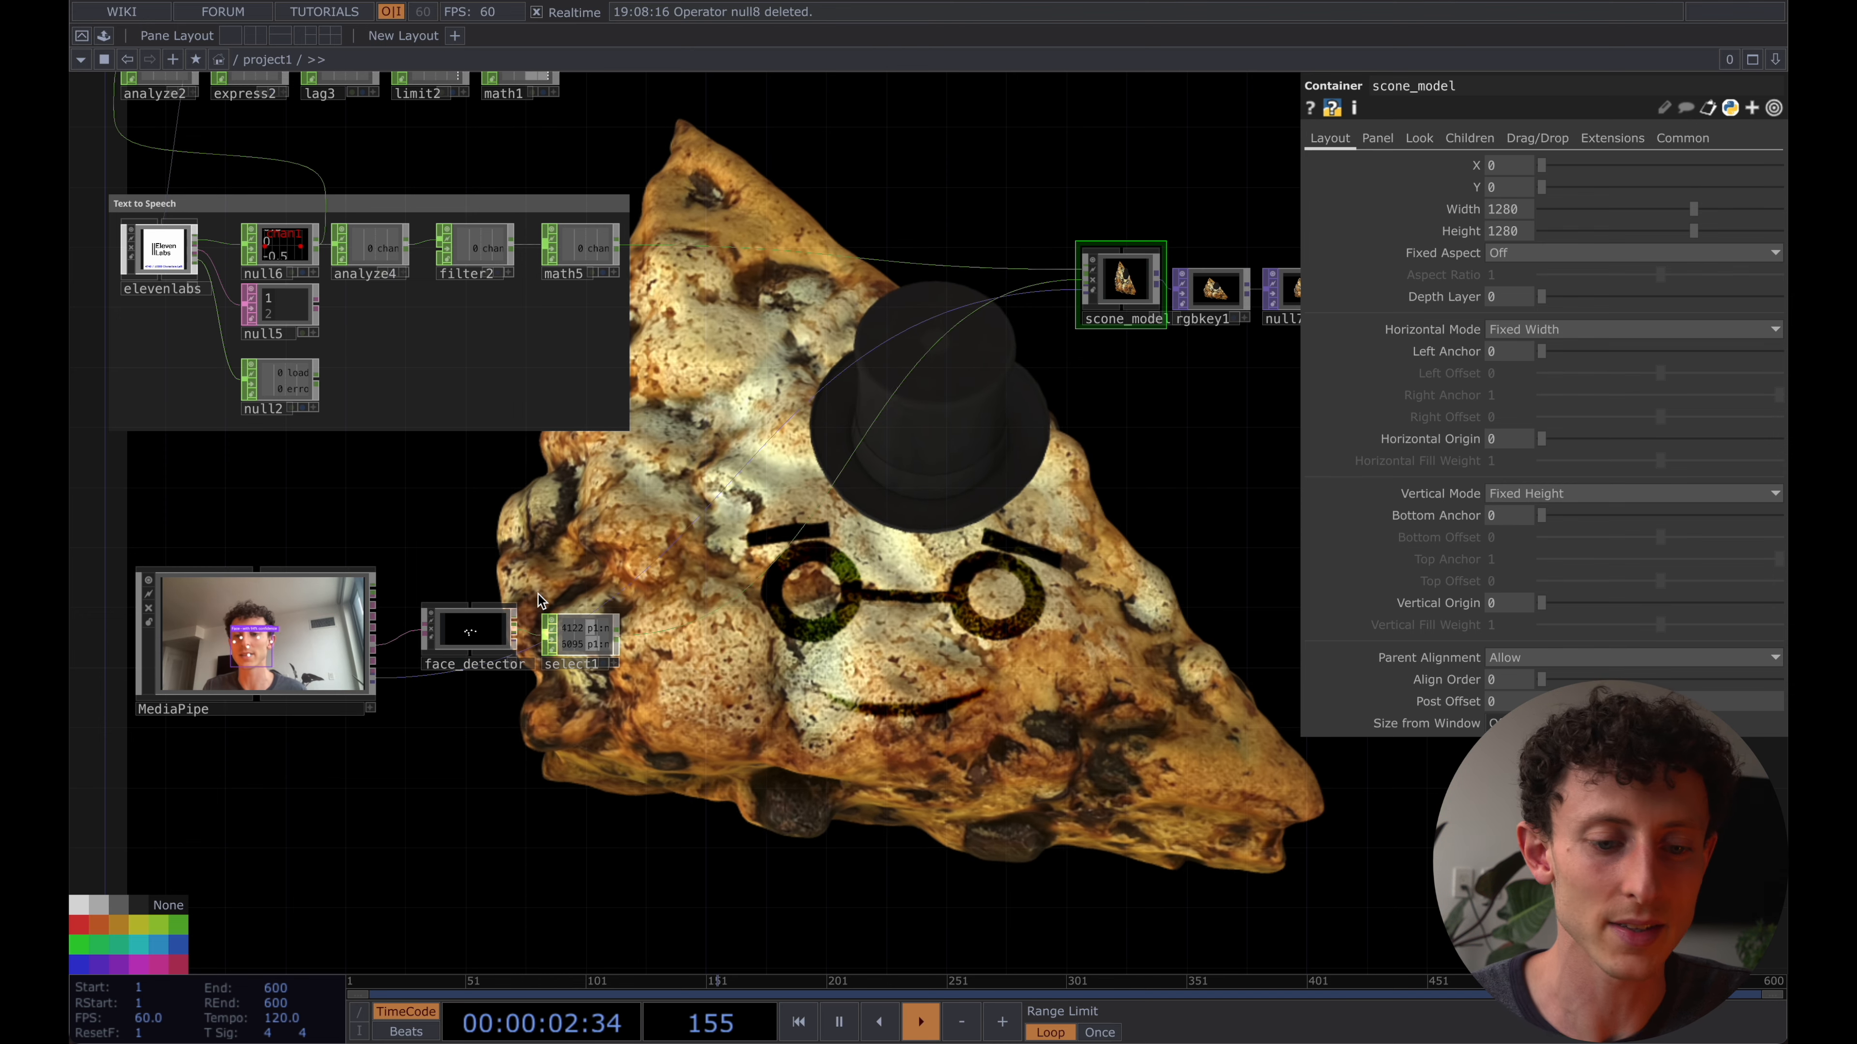
- Insert a Lag CHOP between select1 and scone_model and set both lag values to .5
scroll(505, 646, "up", 3)
scroll(469, 632, "up", 2)
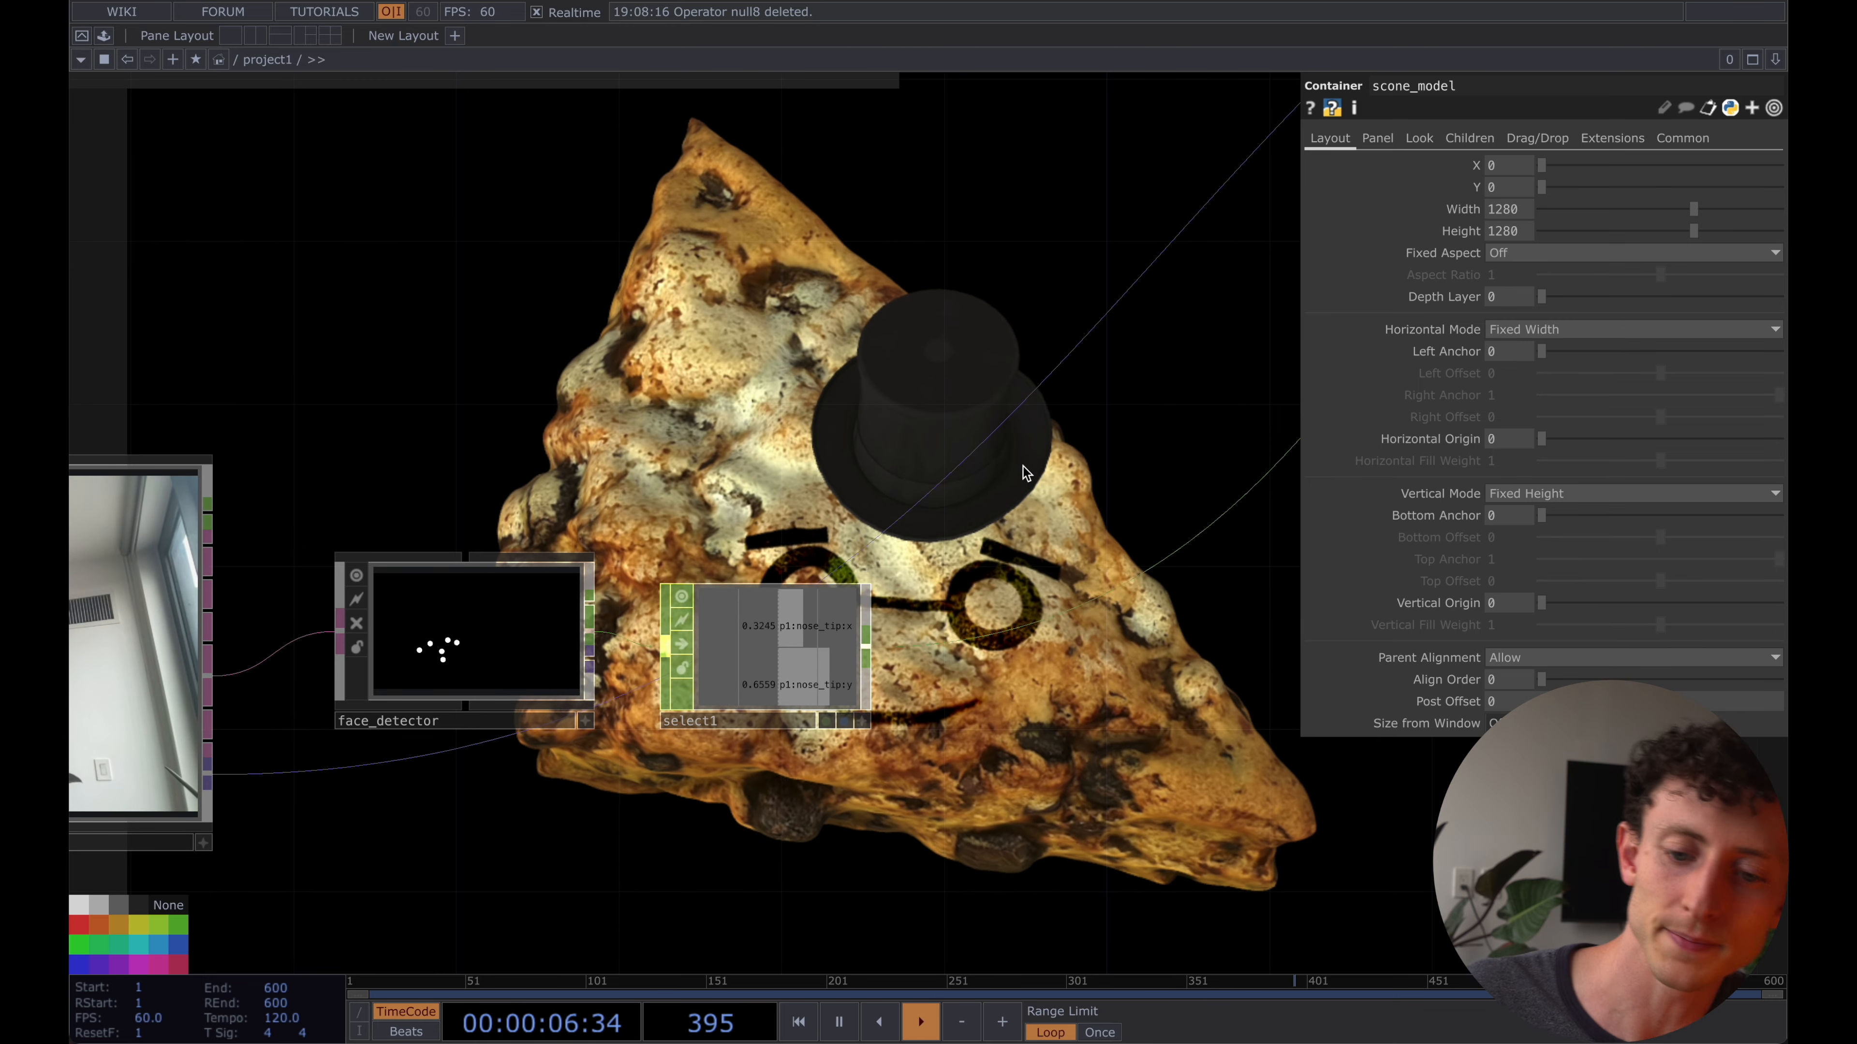
scroll(1026, 472, "down", 3)
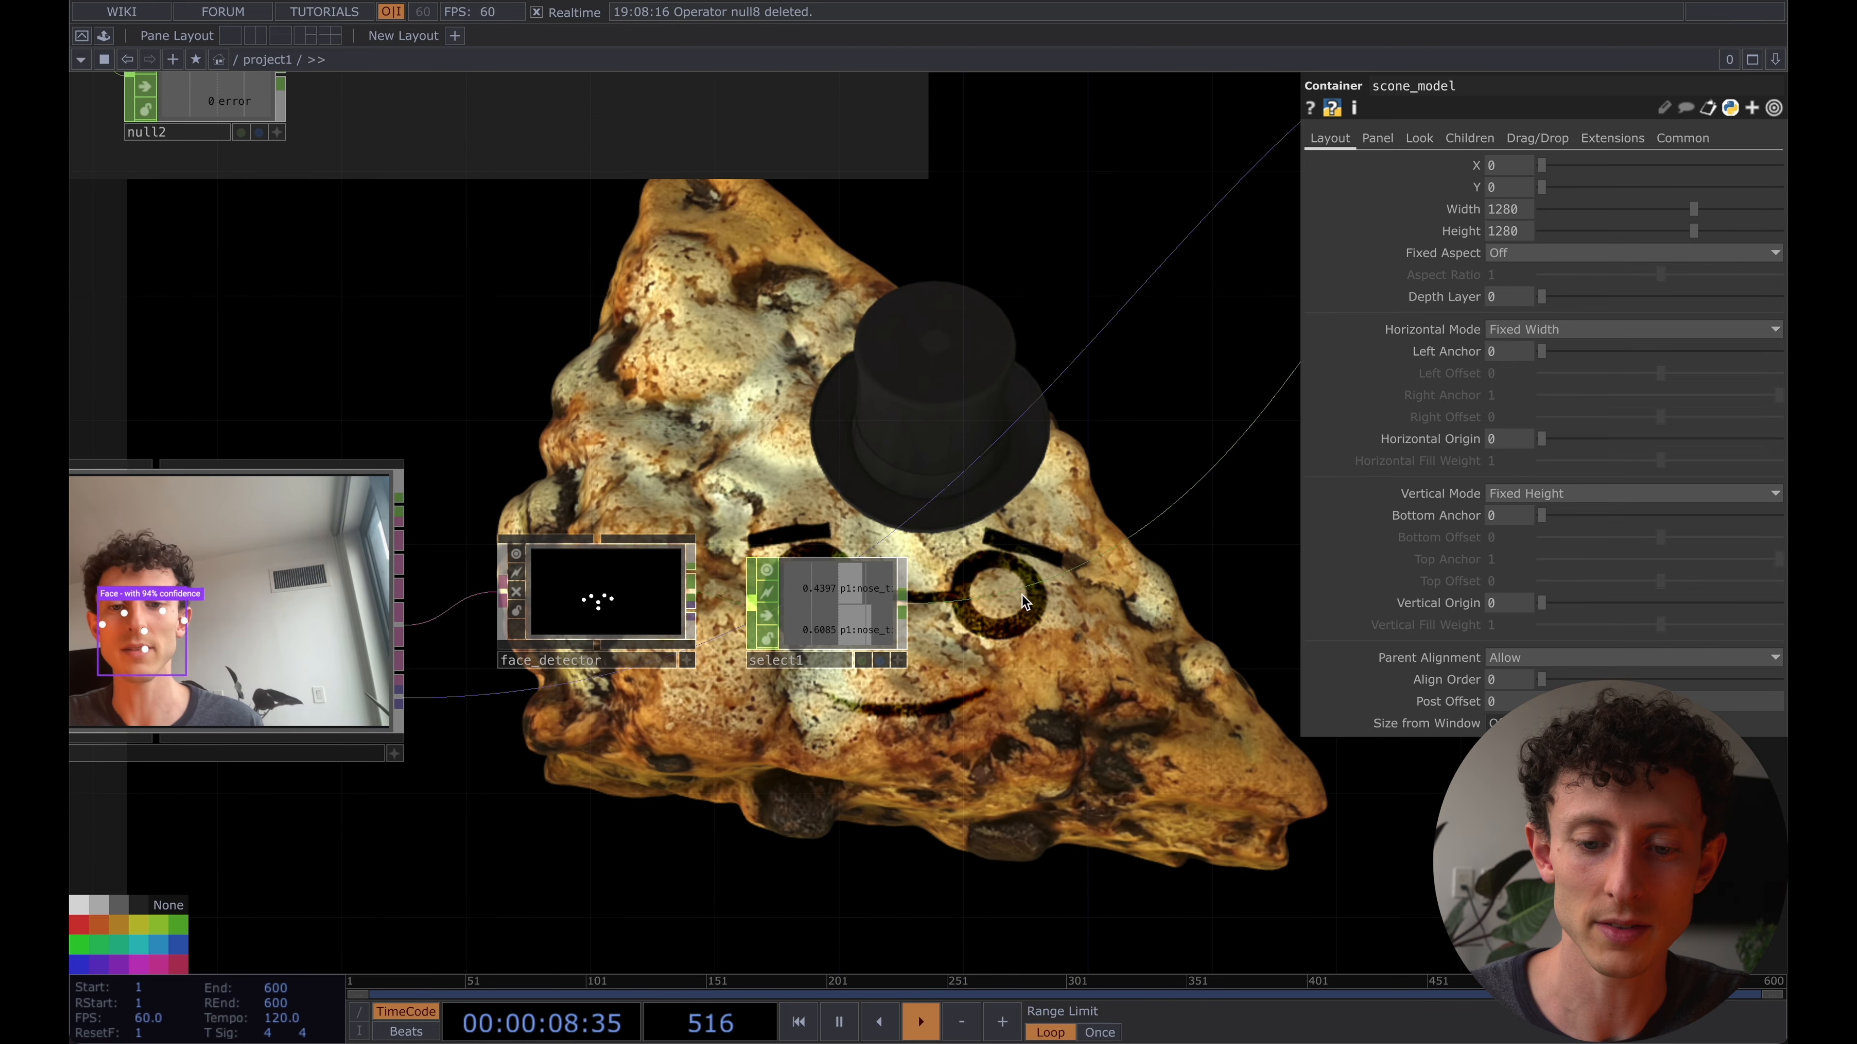
right_click(1016, 559)
left_click(1028, 574)
left_click(1012, 675)
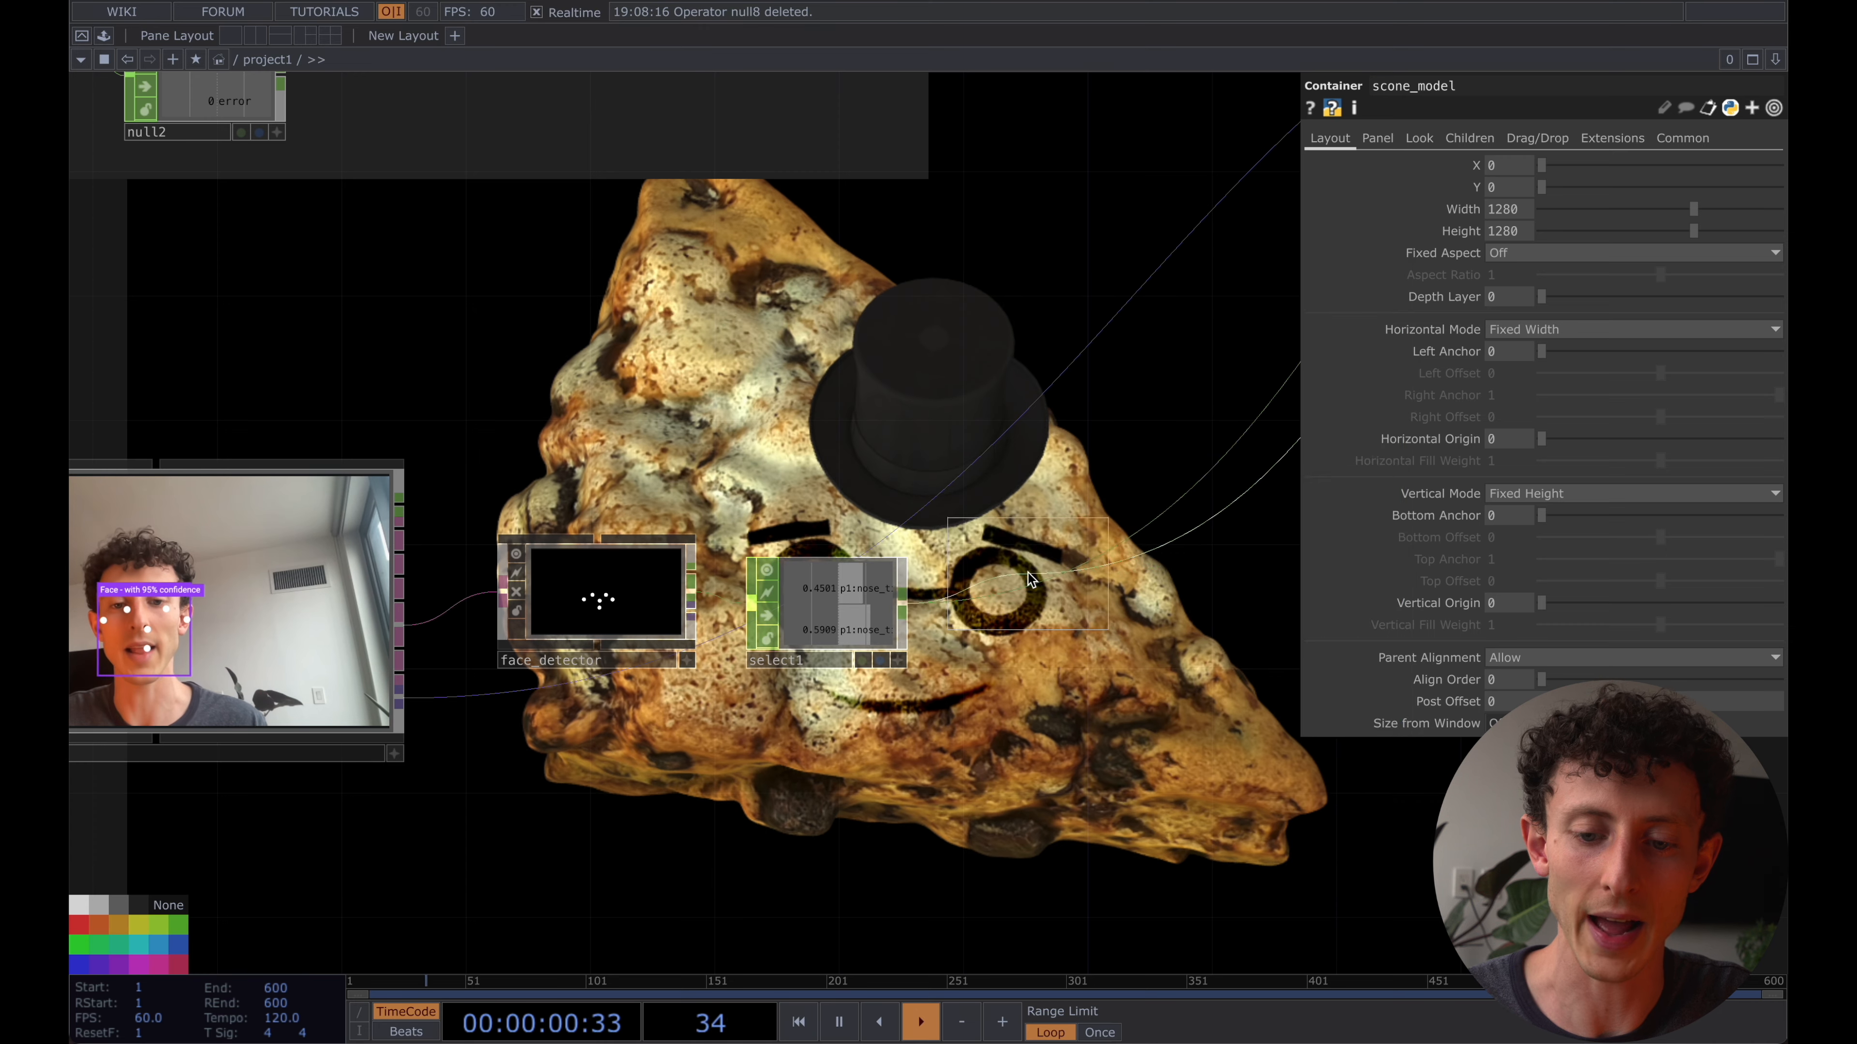
left_click(1014, 635)
left_click(1551, 191)
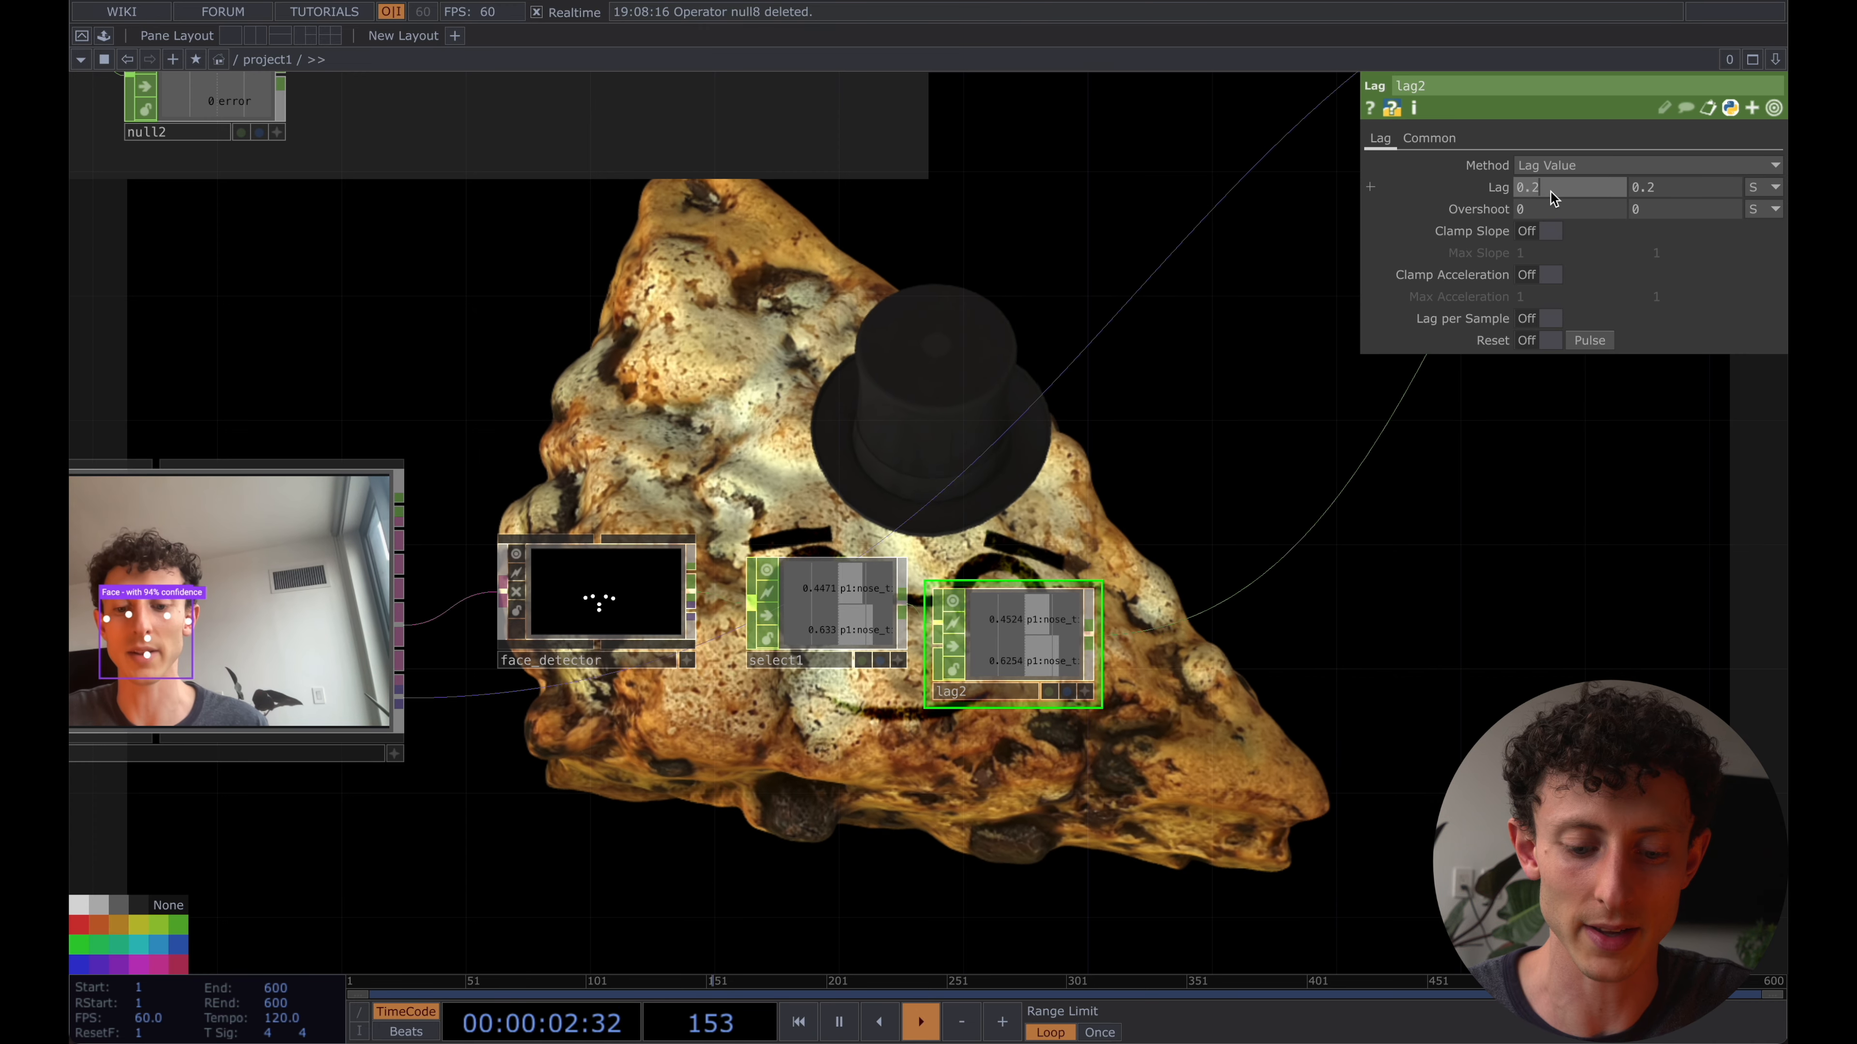
type(".5")
key("Tab")
type(".5")
key("Tab")
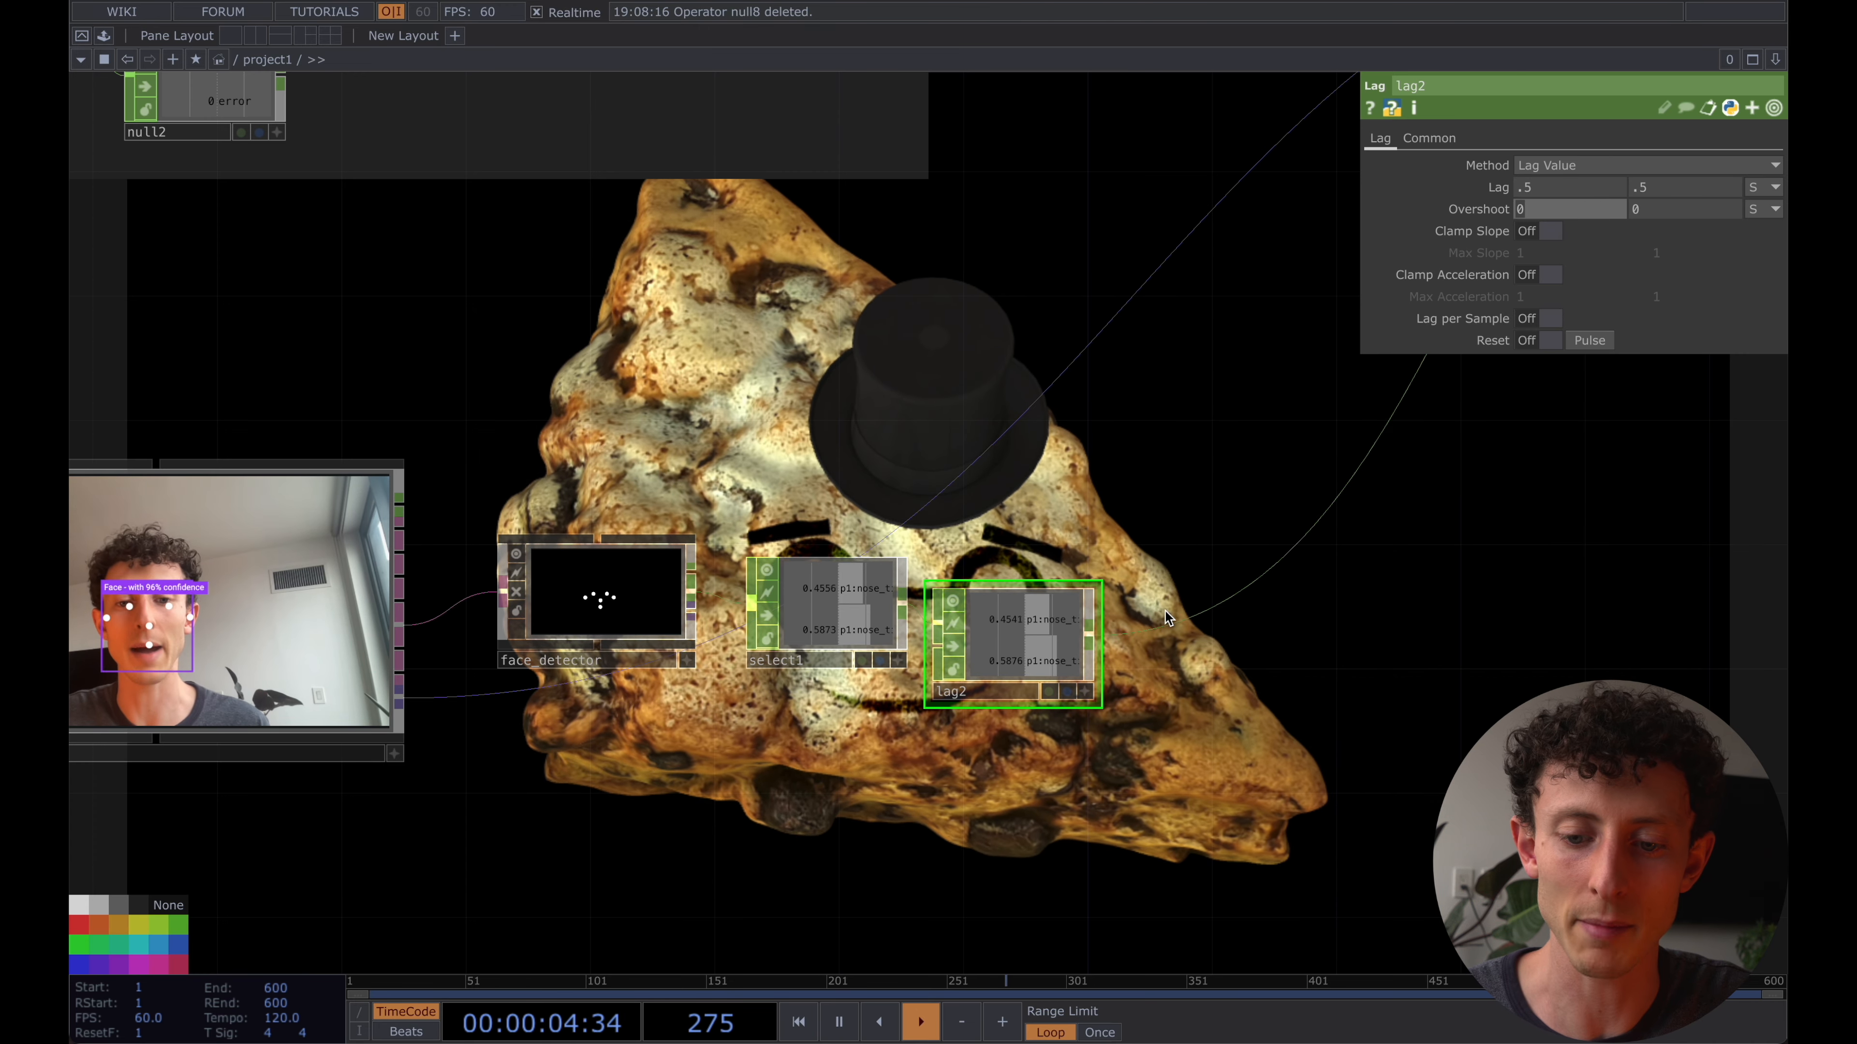
- Insert a Filter CHOP between the Lag CHOP and scone_model and set its filter width to 0.45
left_click(1204, 606)
type("filt")
key("Return")
left_click(1204, 606)
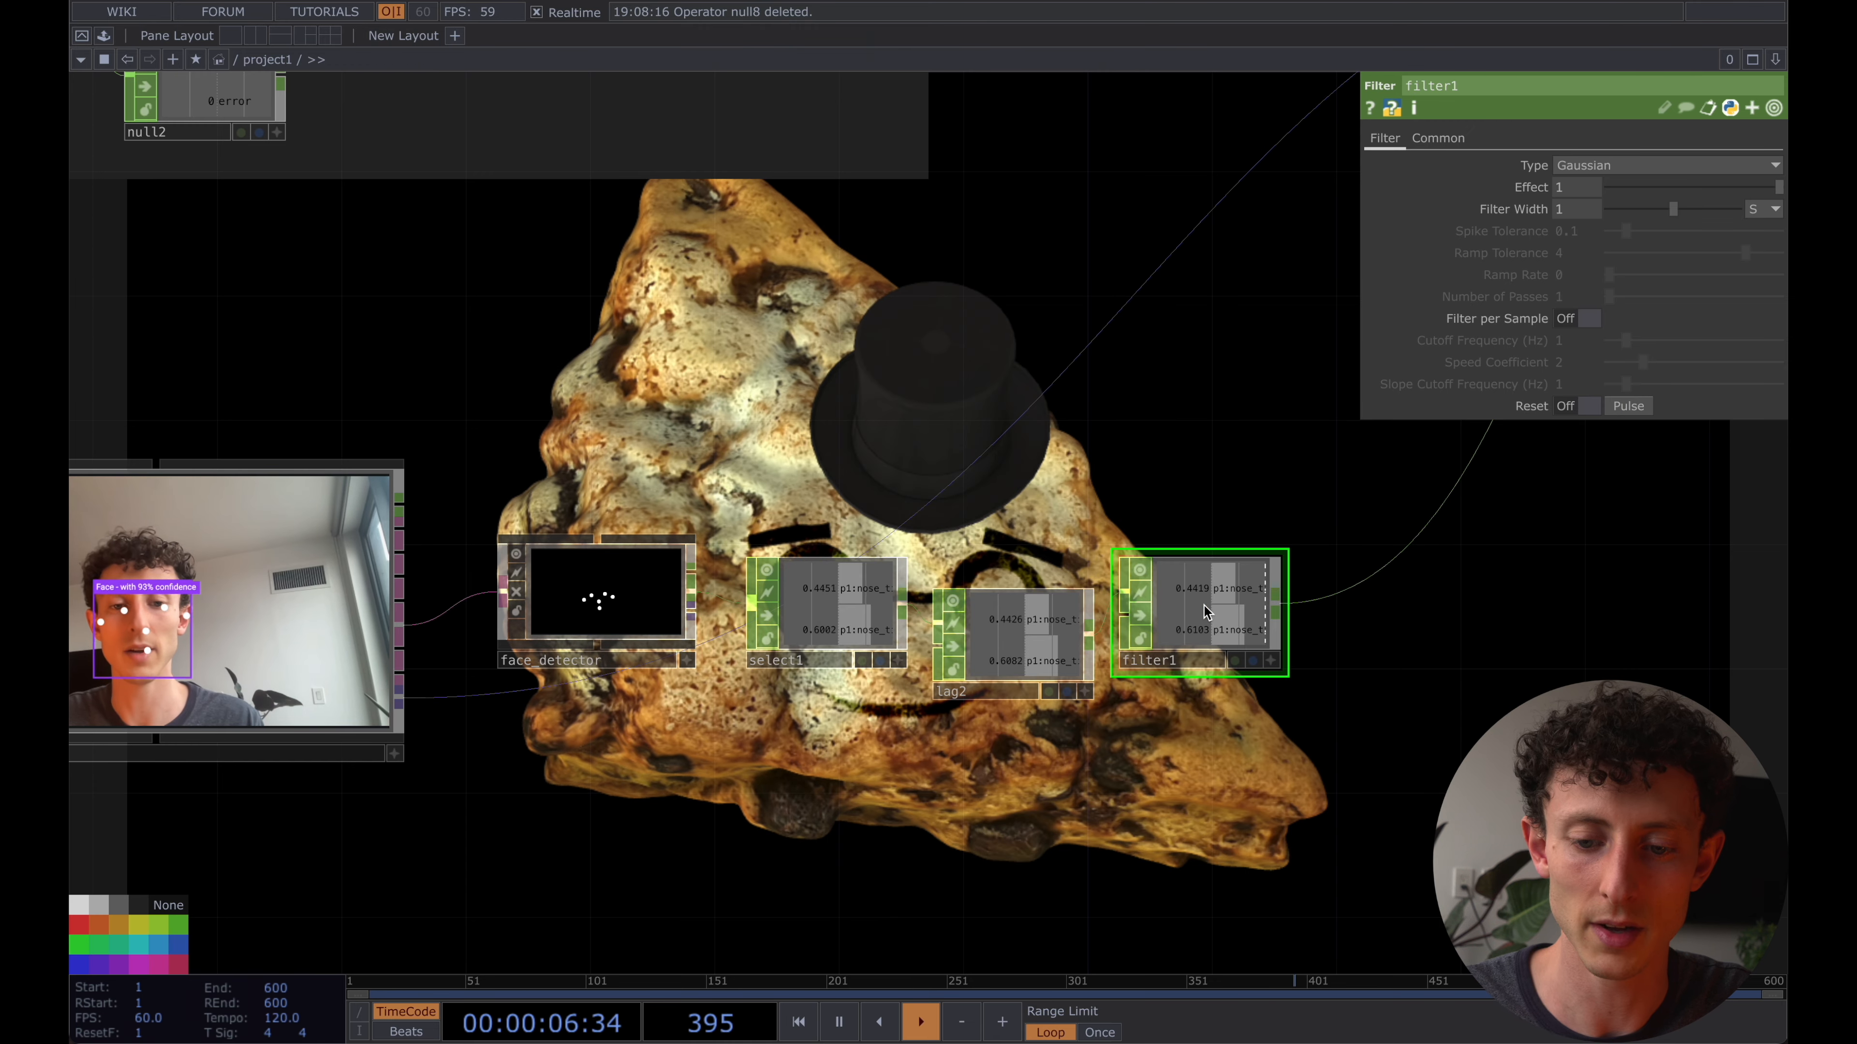
left_click_drag(1674, 209, 1641, 218)
left_click_drag(1543, 589, 1429, 593)
scroll(1430, 593, "down", 3)
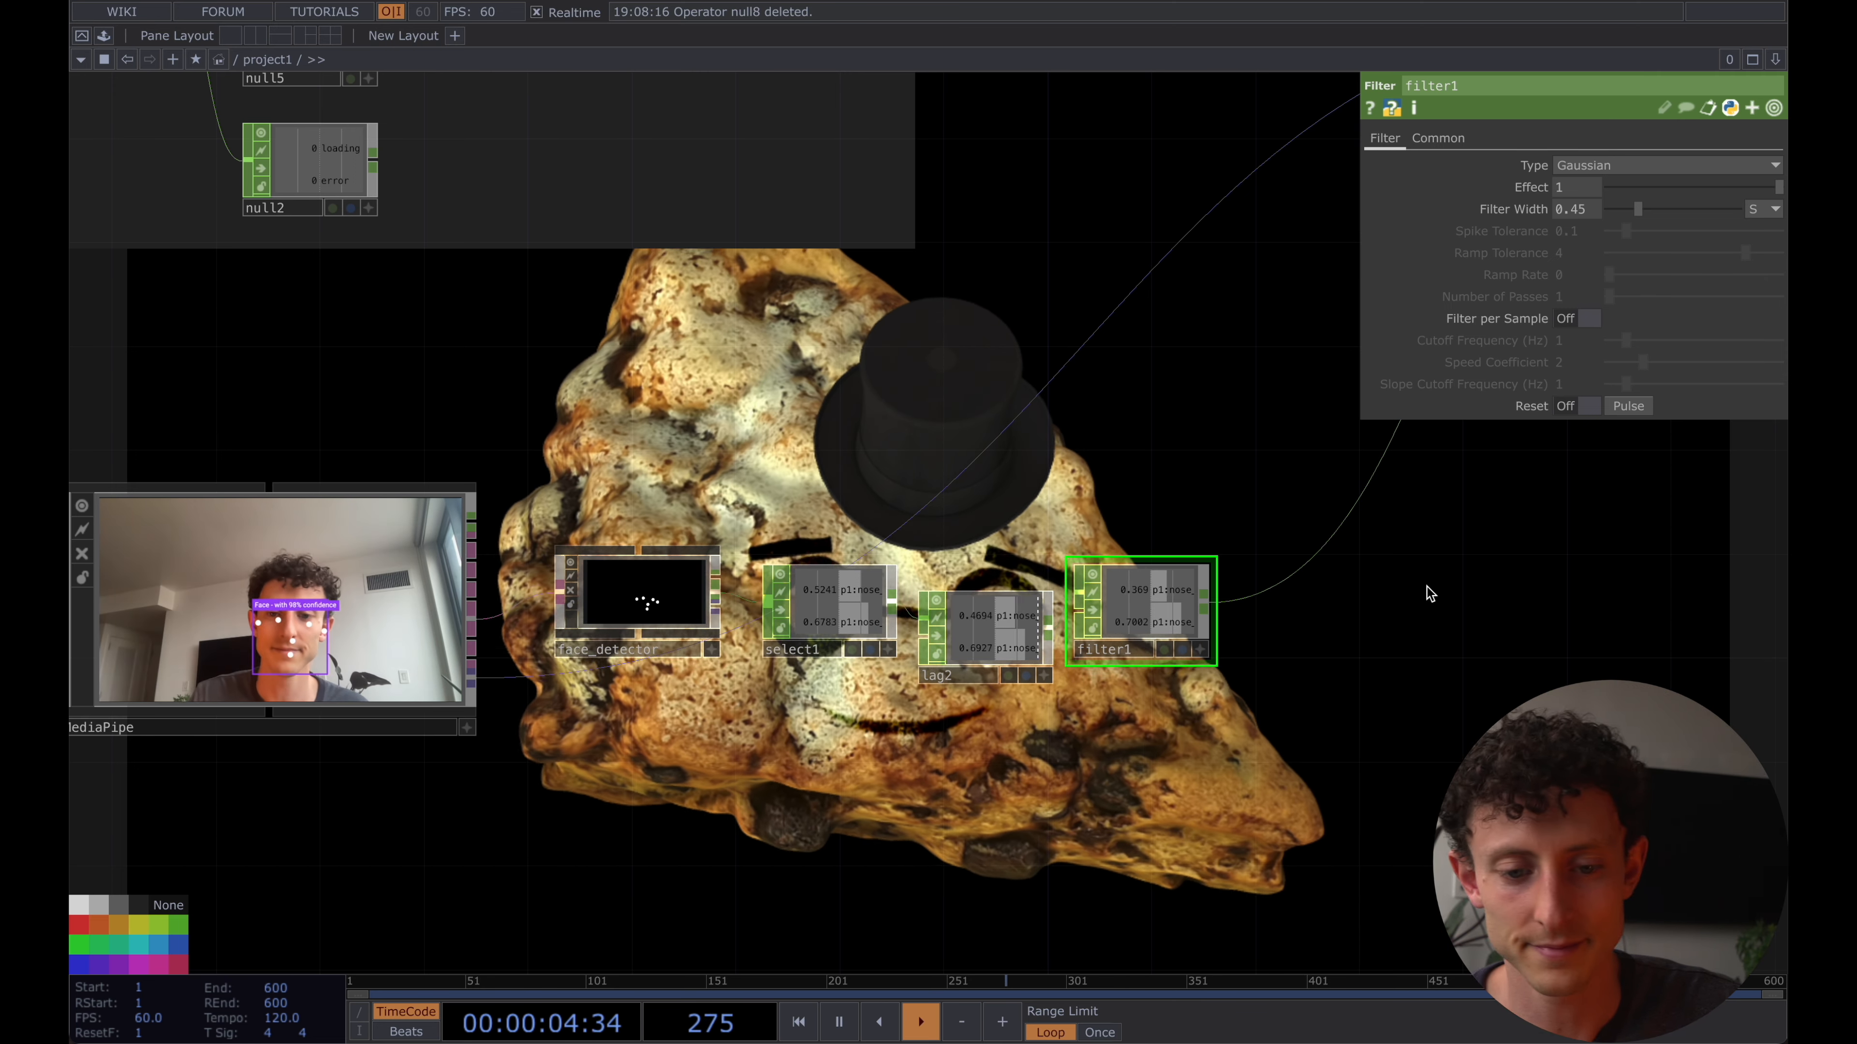
- Examine the rotation expressions on the scone USD inside scone_model and the math1 channels driving them, and return to project1
left_click_drag(847, 613, 848, 638)
scroll(740, 618, "down", 5)
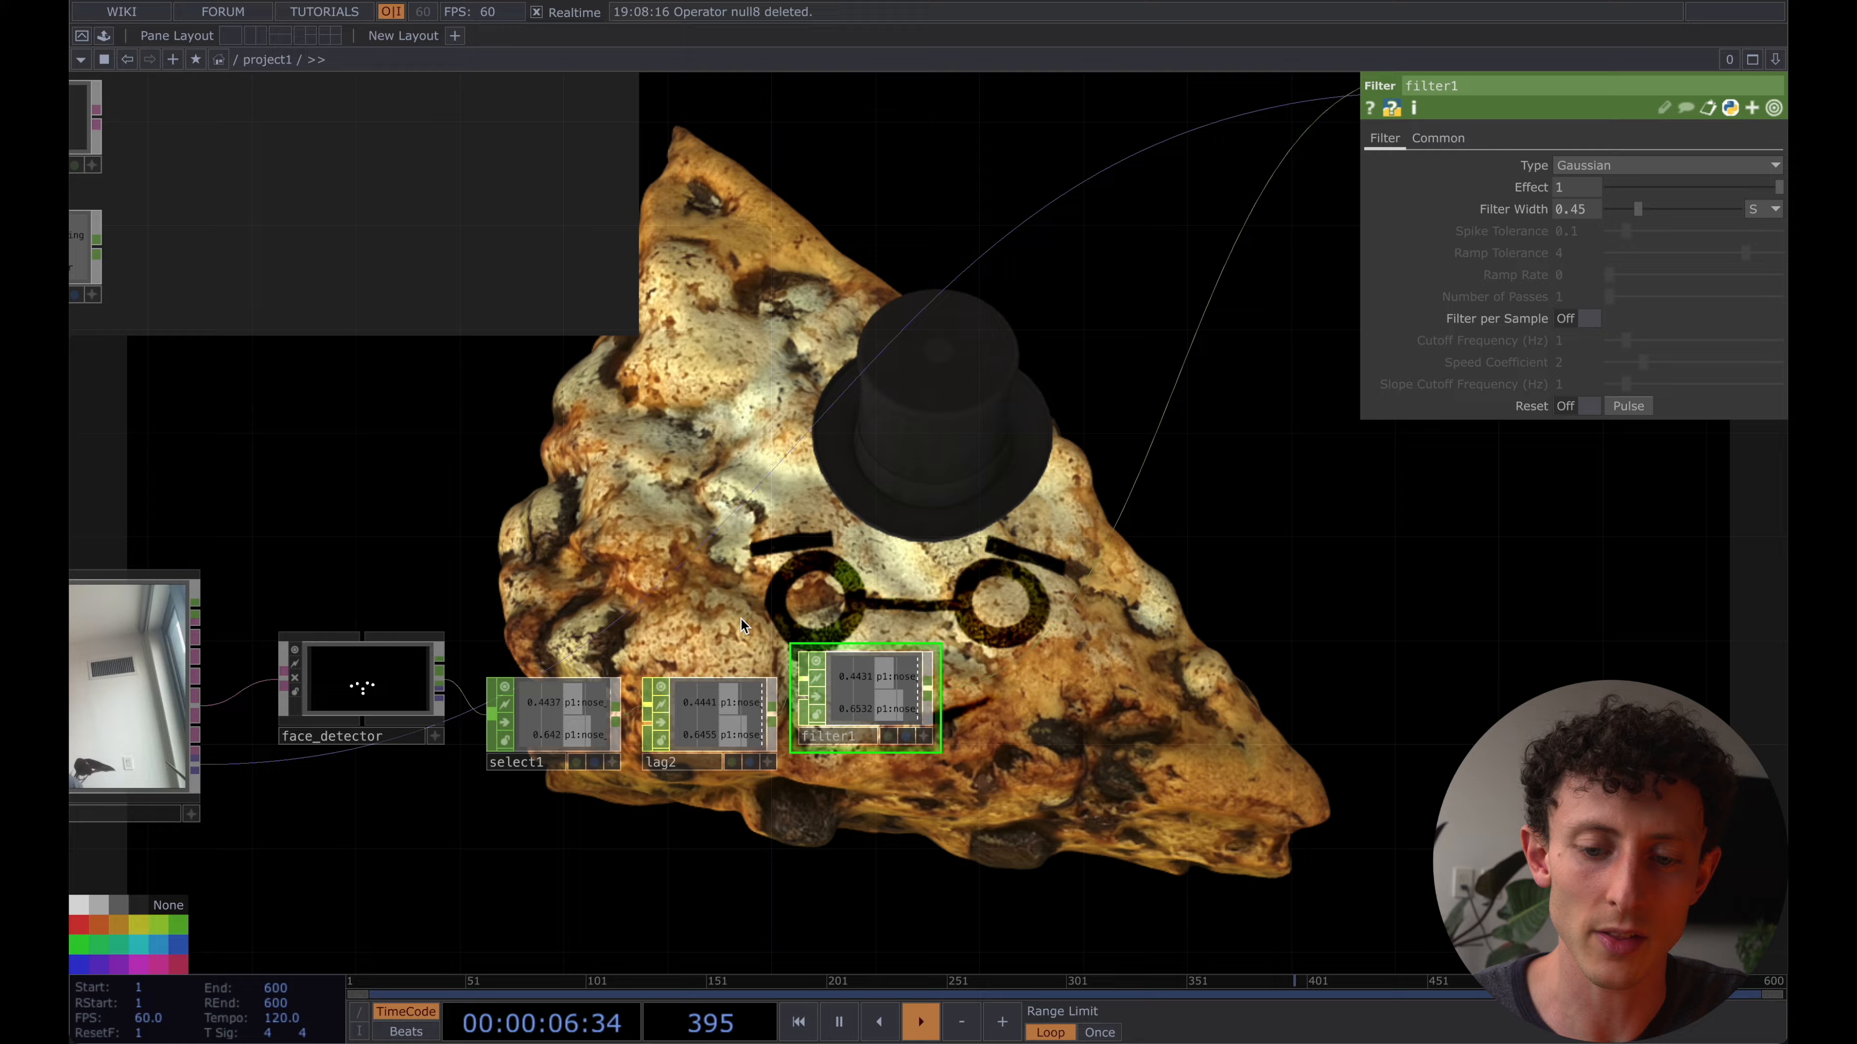
double_click(1068, 331)
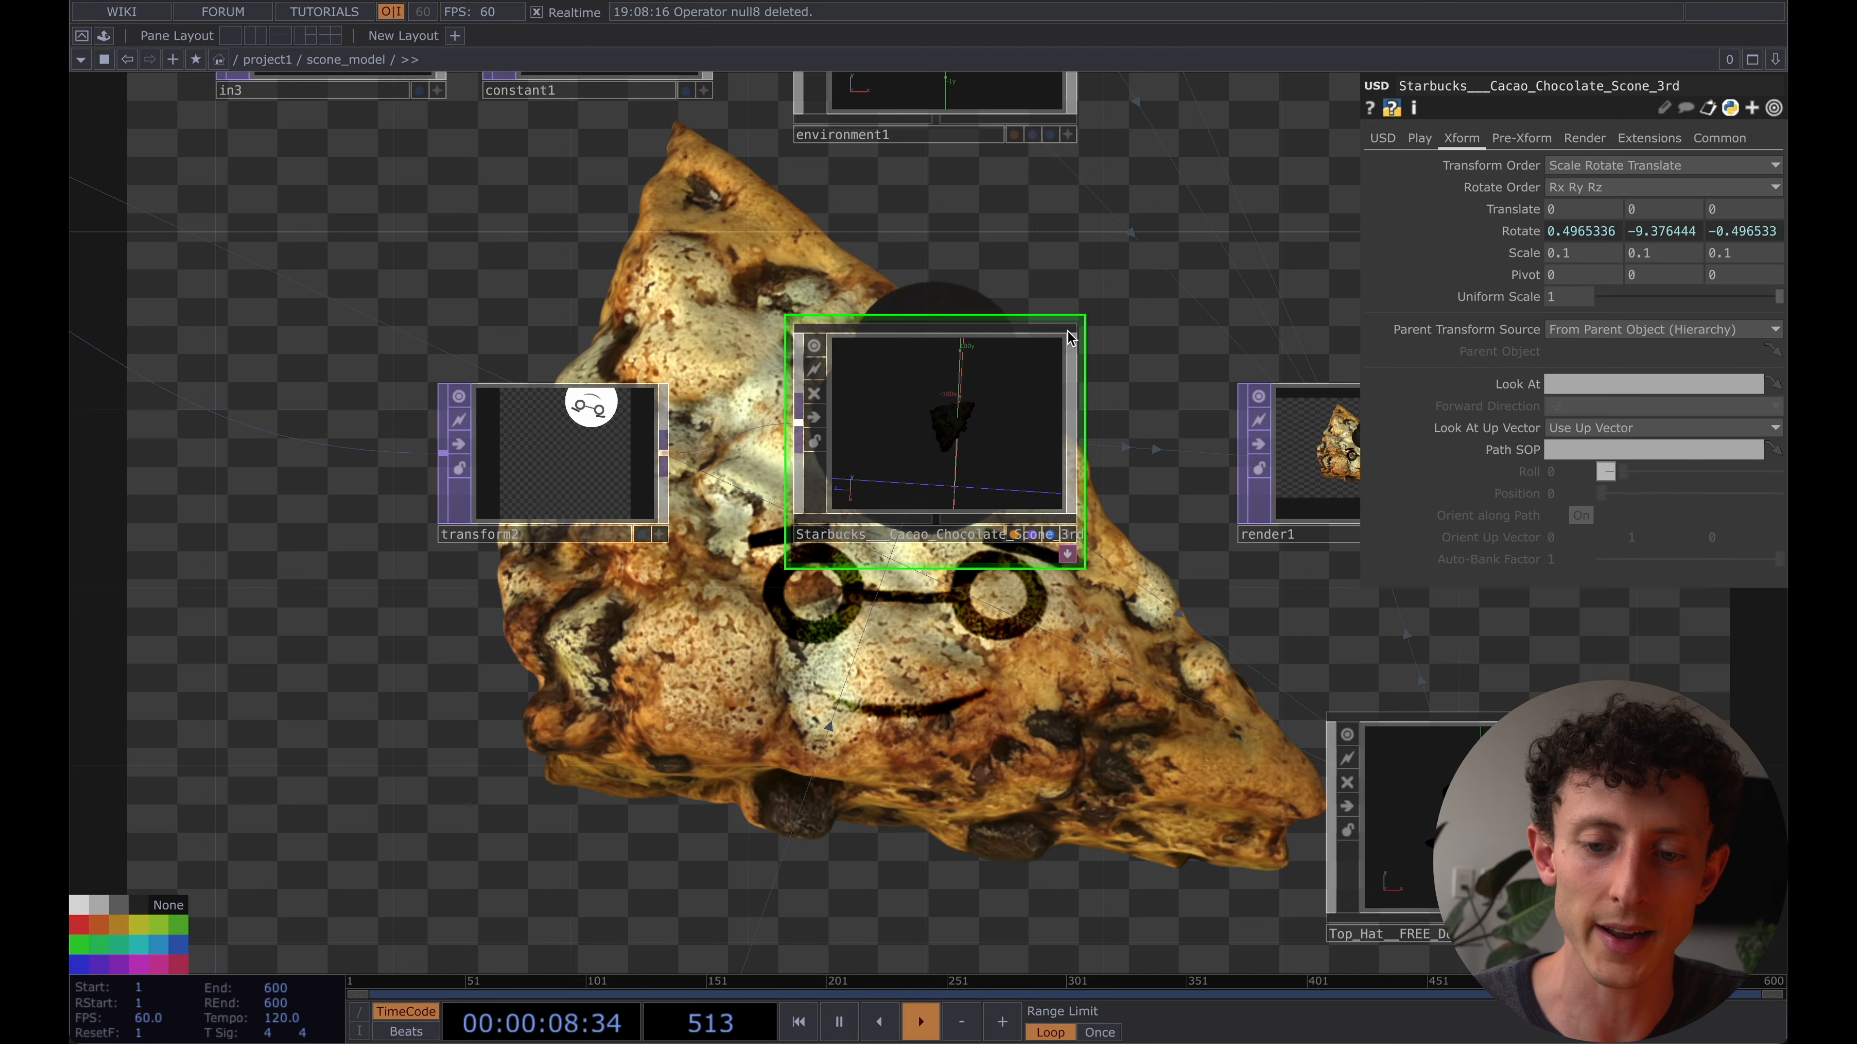
left_click_drag(1164, 690, 894, 650)
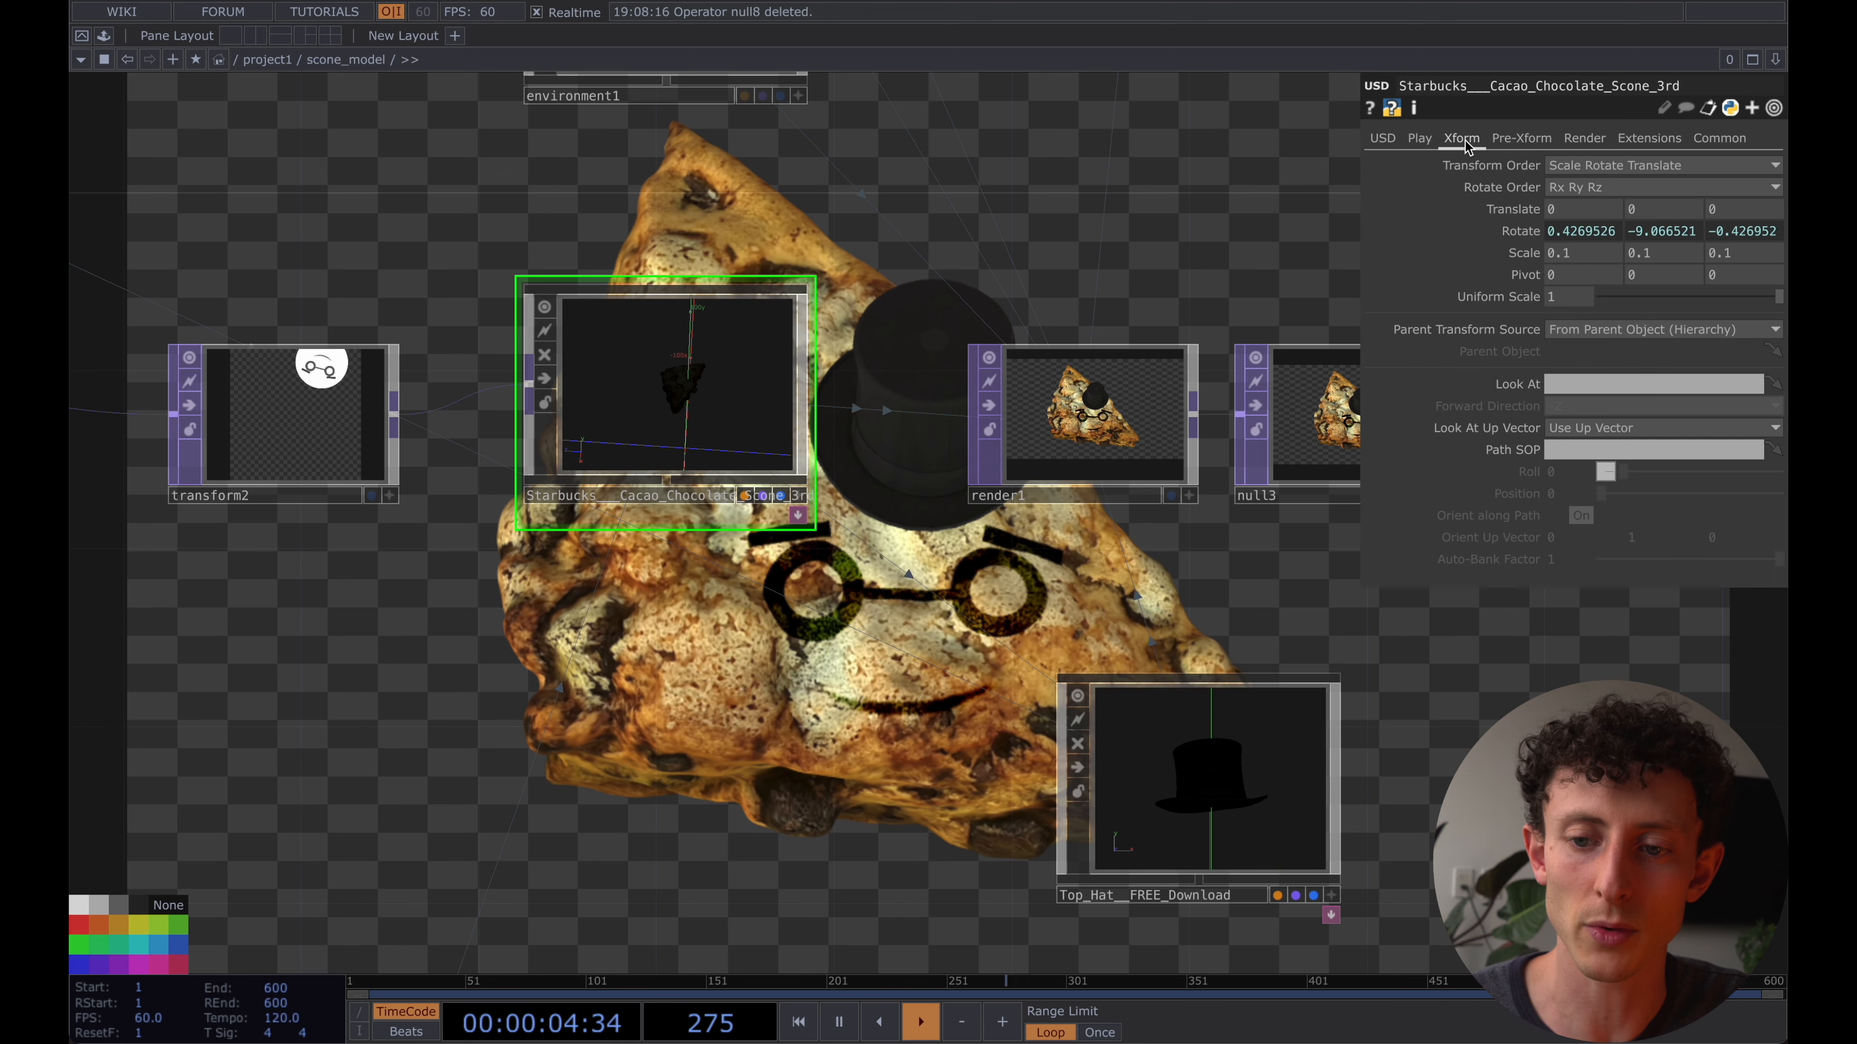
left_click(1520, 231)
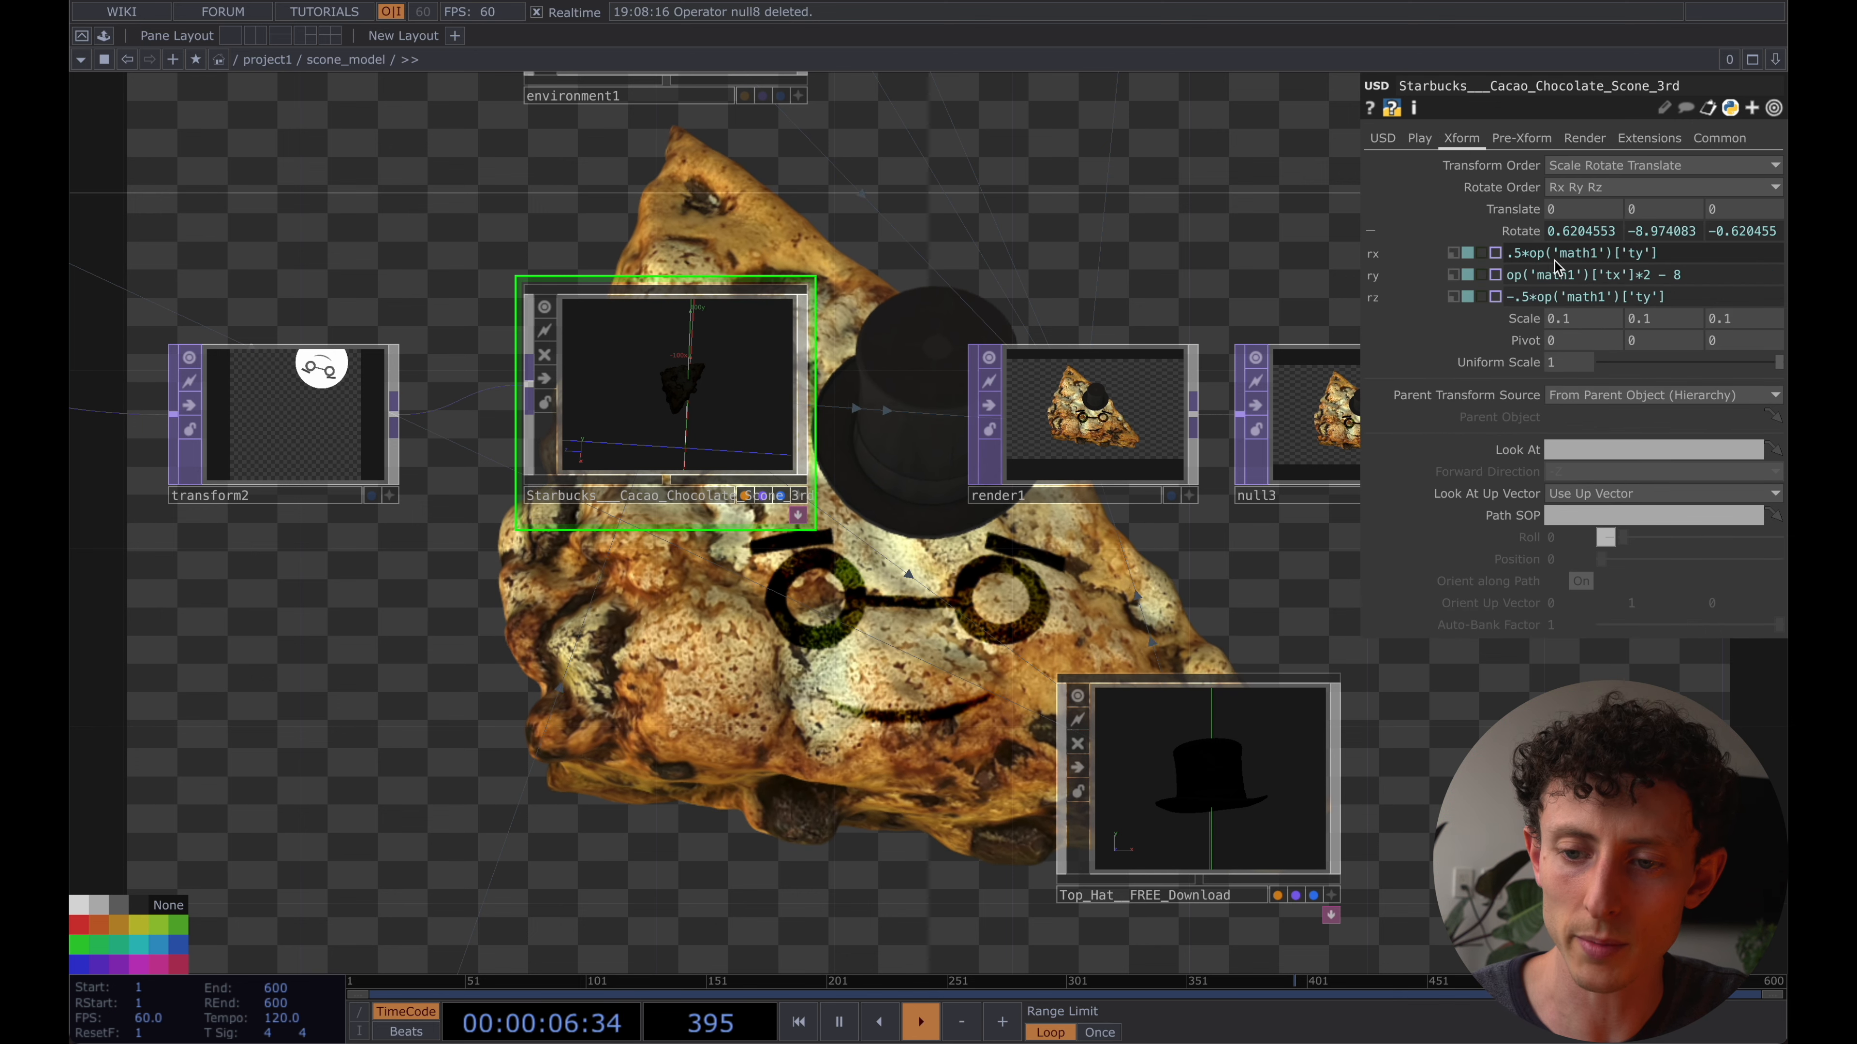
scroll(826, 585, "down", 2)
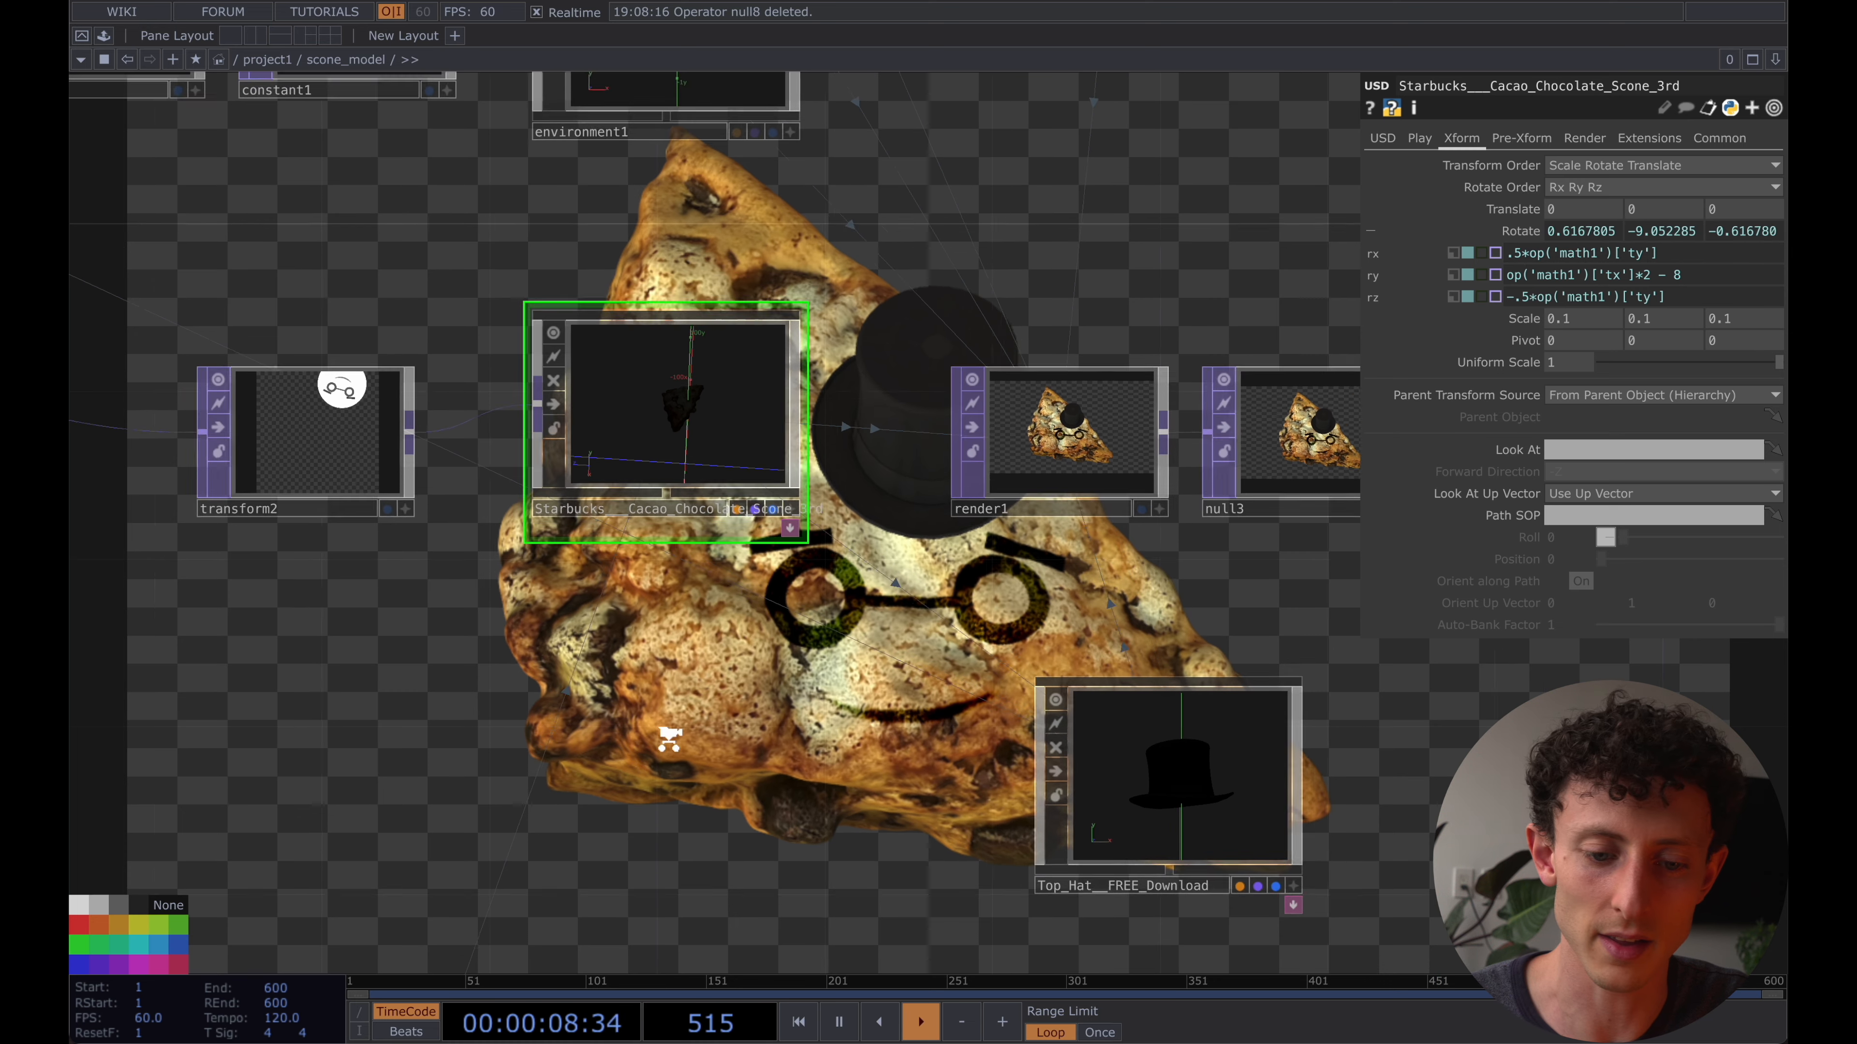
left_click_drag(823, 582, 1264, 156)
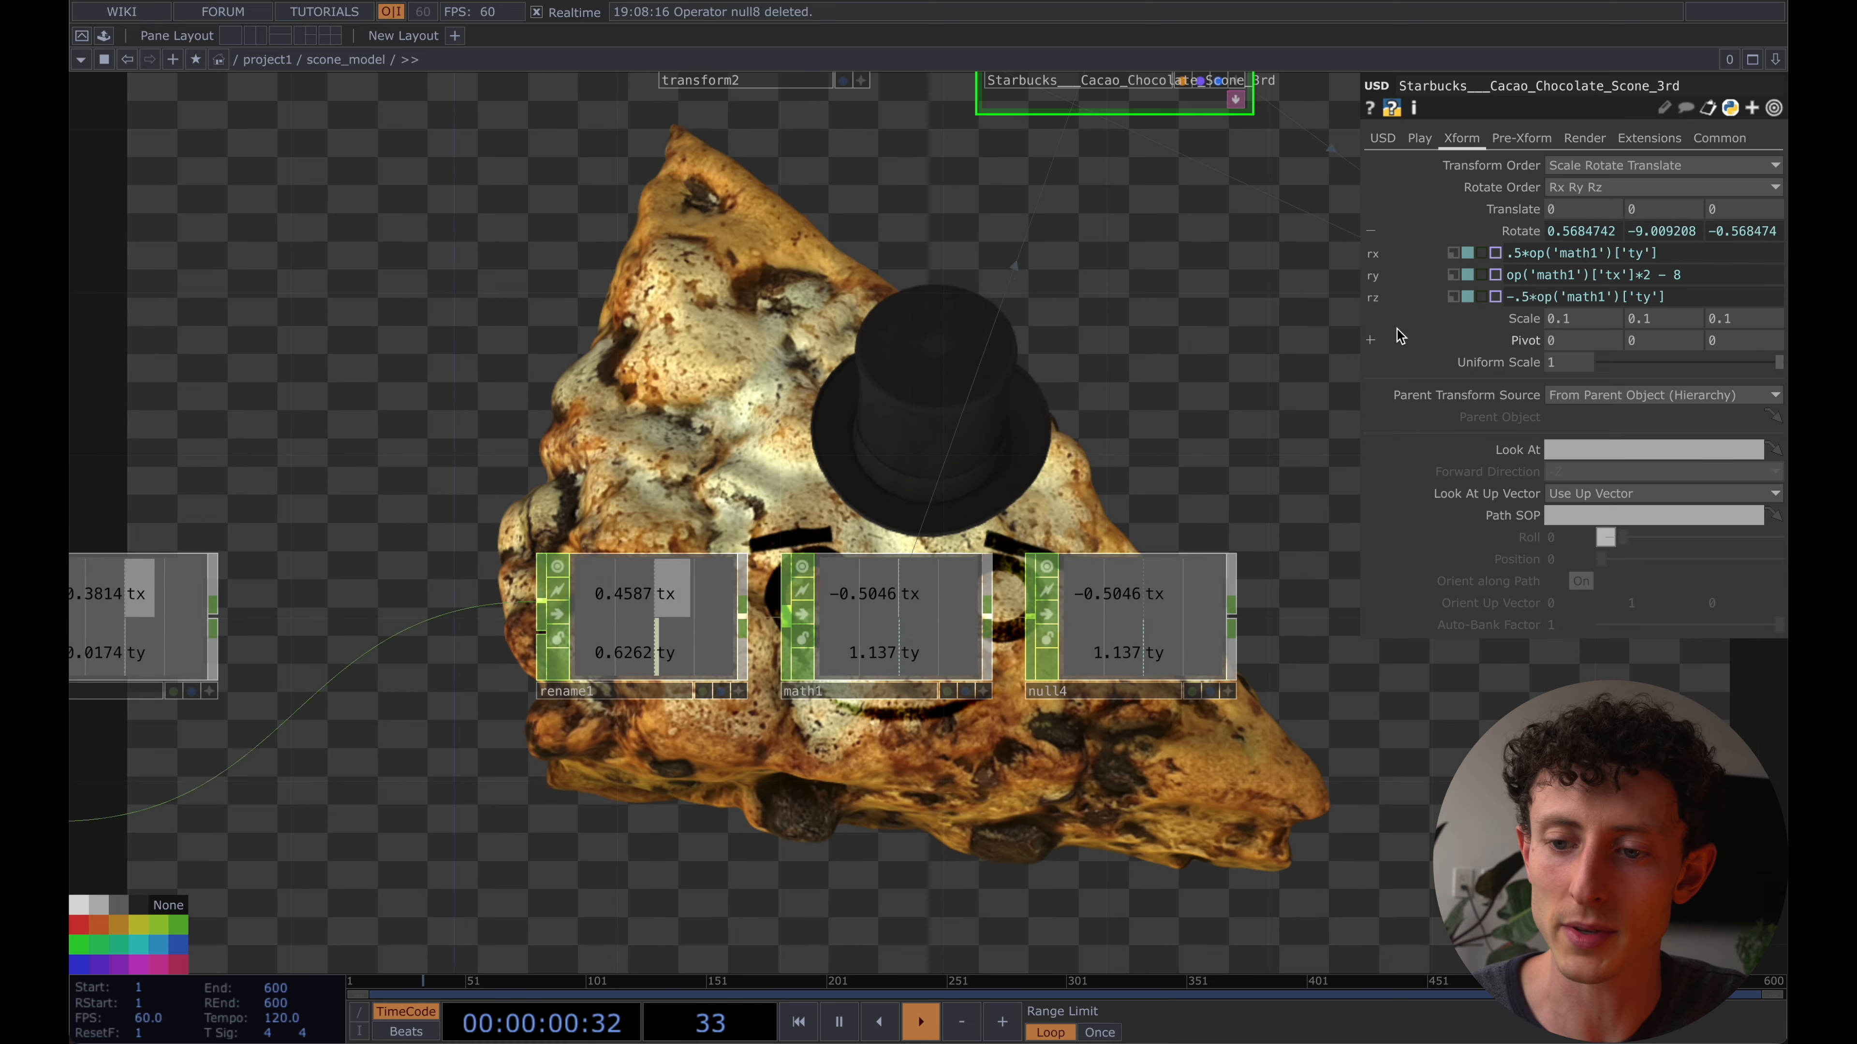
left_click_drag(1233, 351, 1174, 598)
left_click(1105, 227)
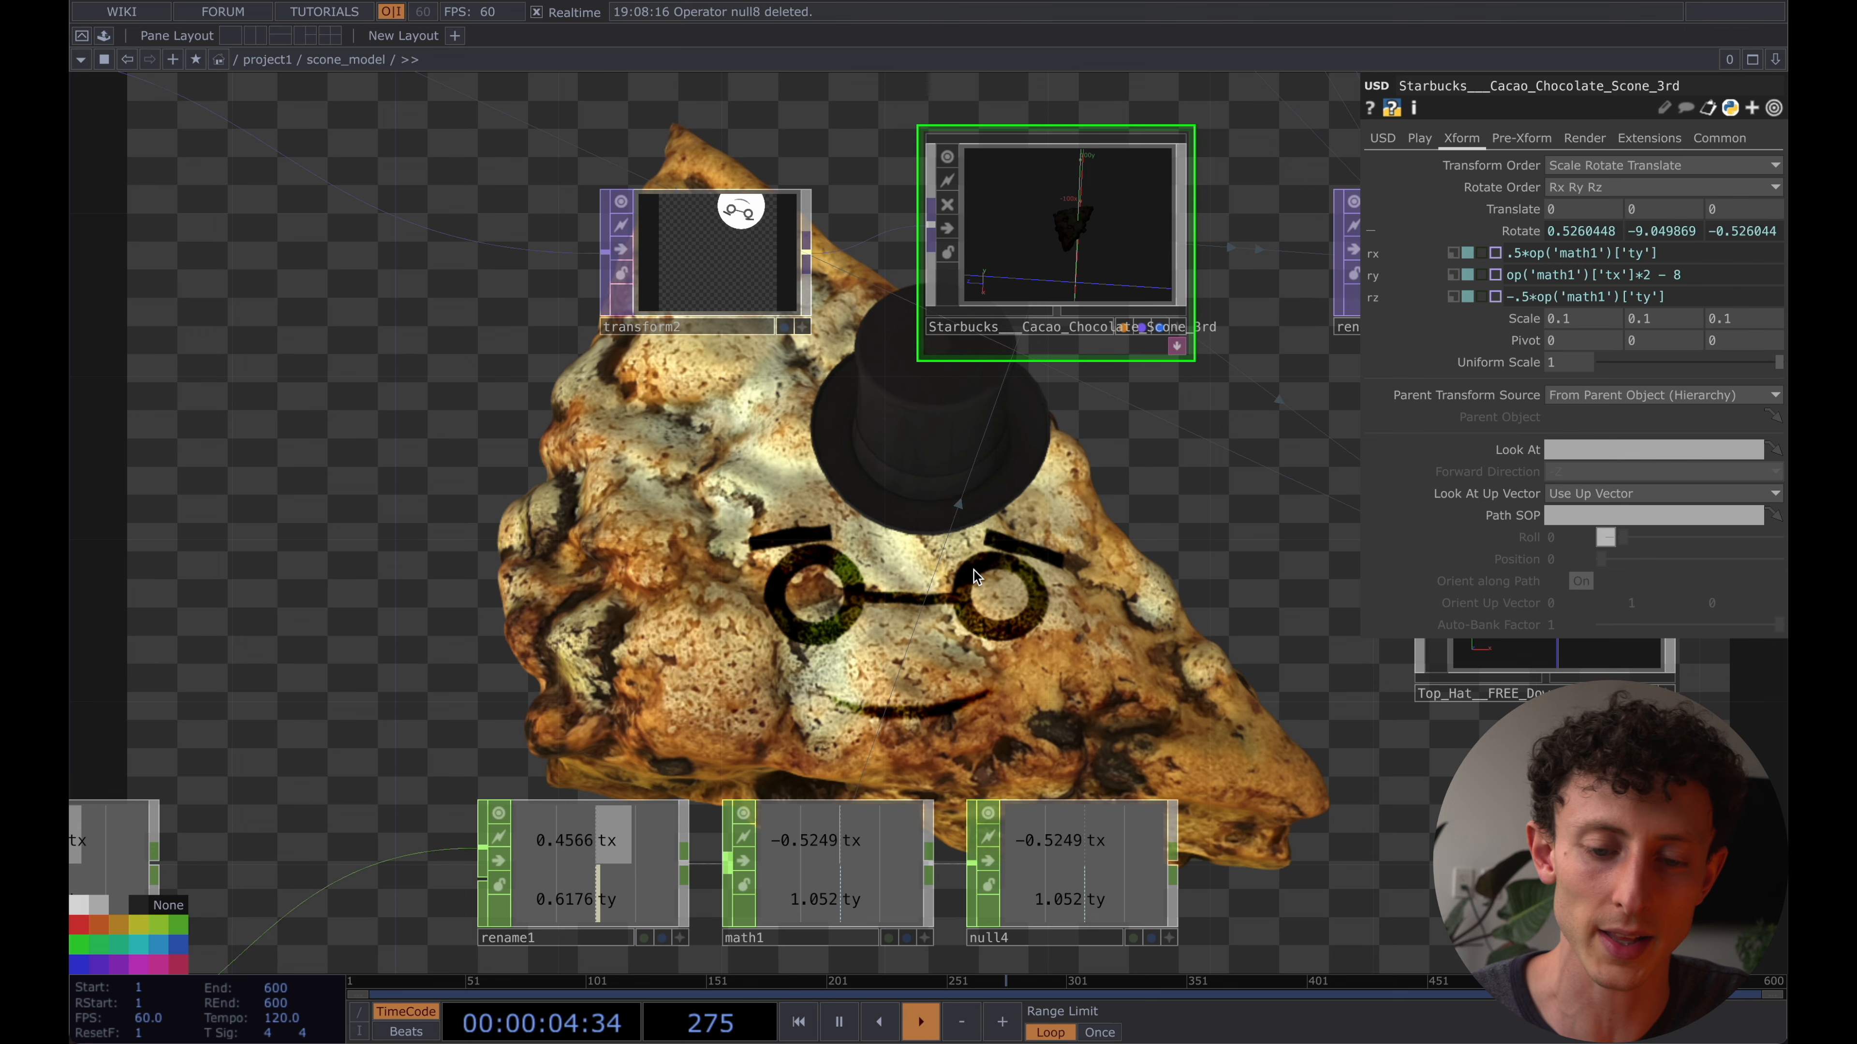
left_click_drag(977, 577, 814, 578)
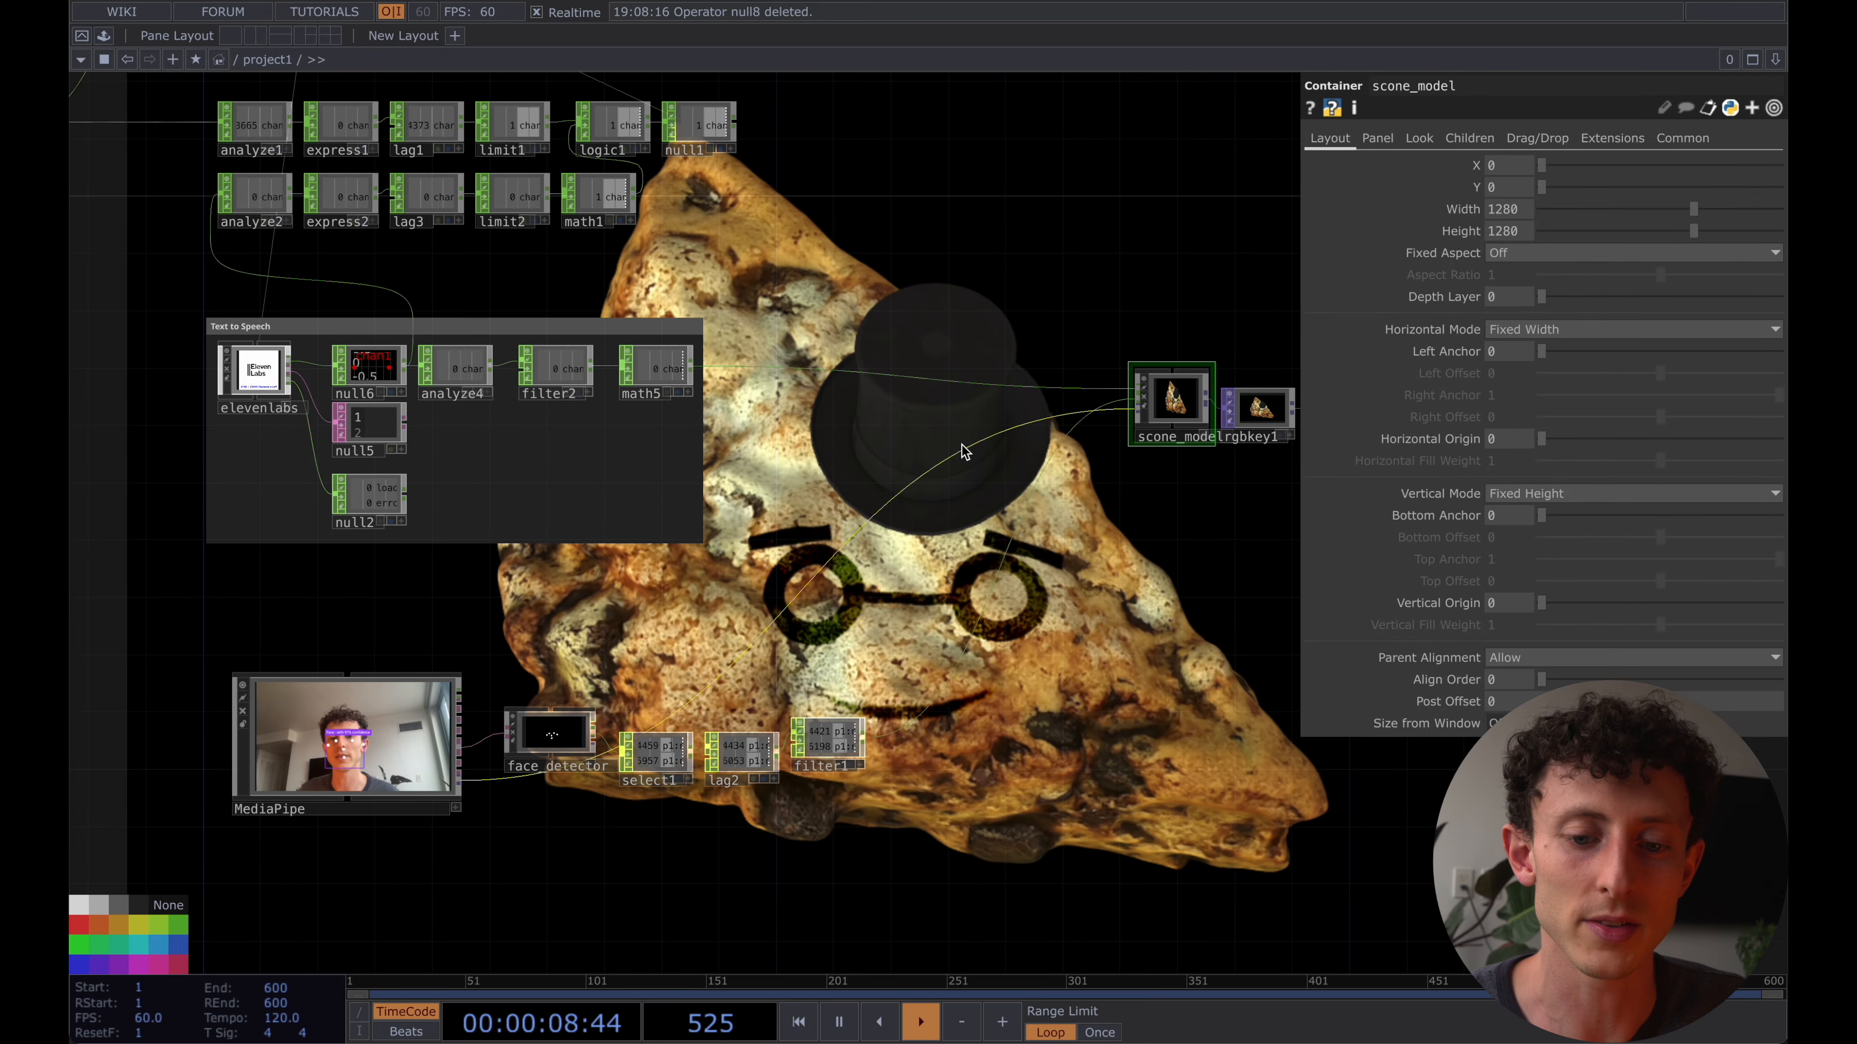
left_click_drag(908, 460, 913, 662)
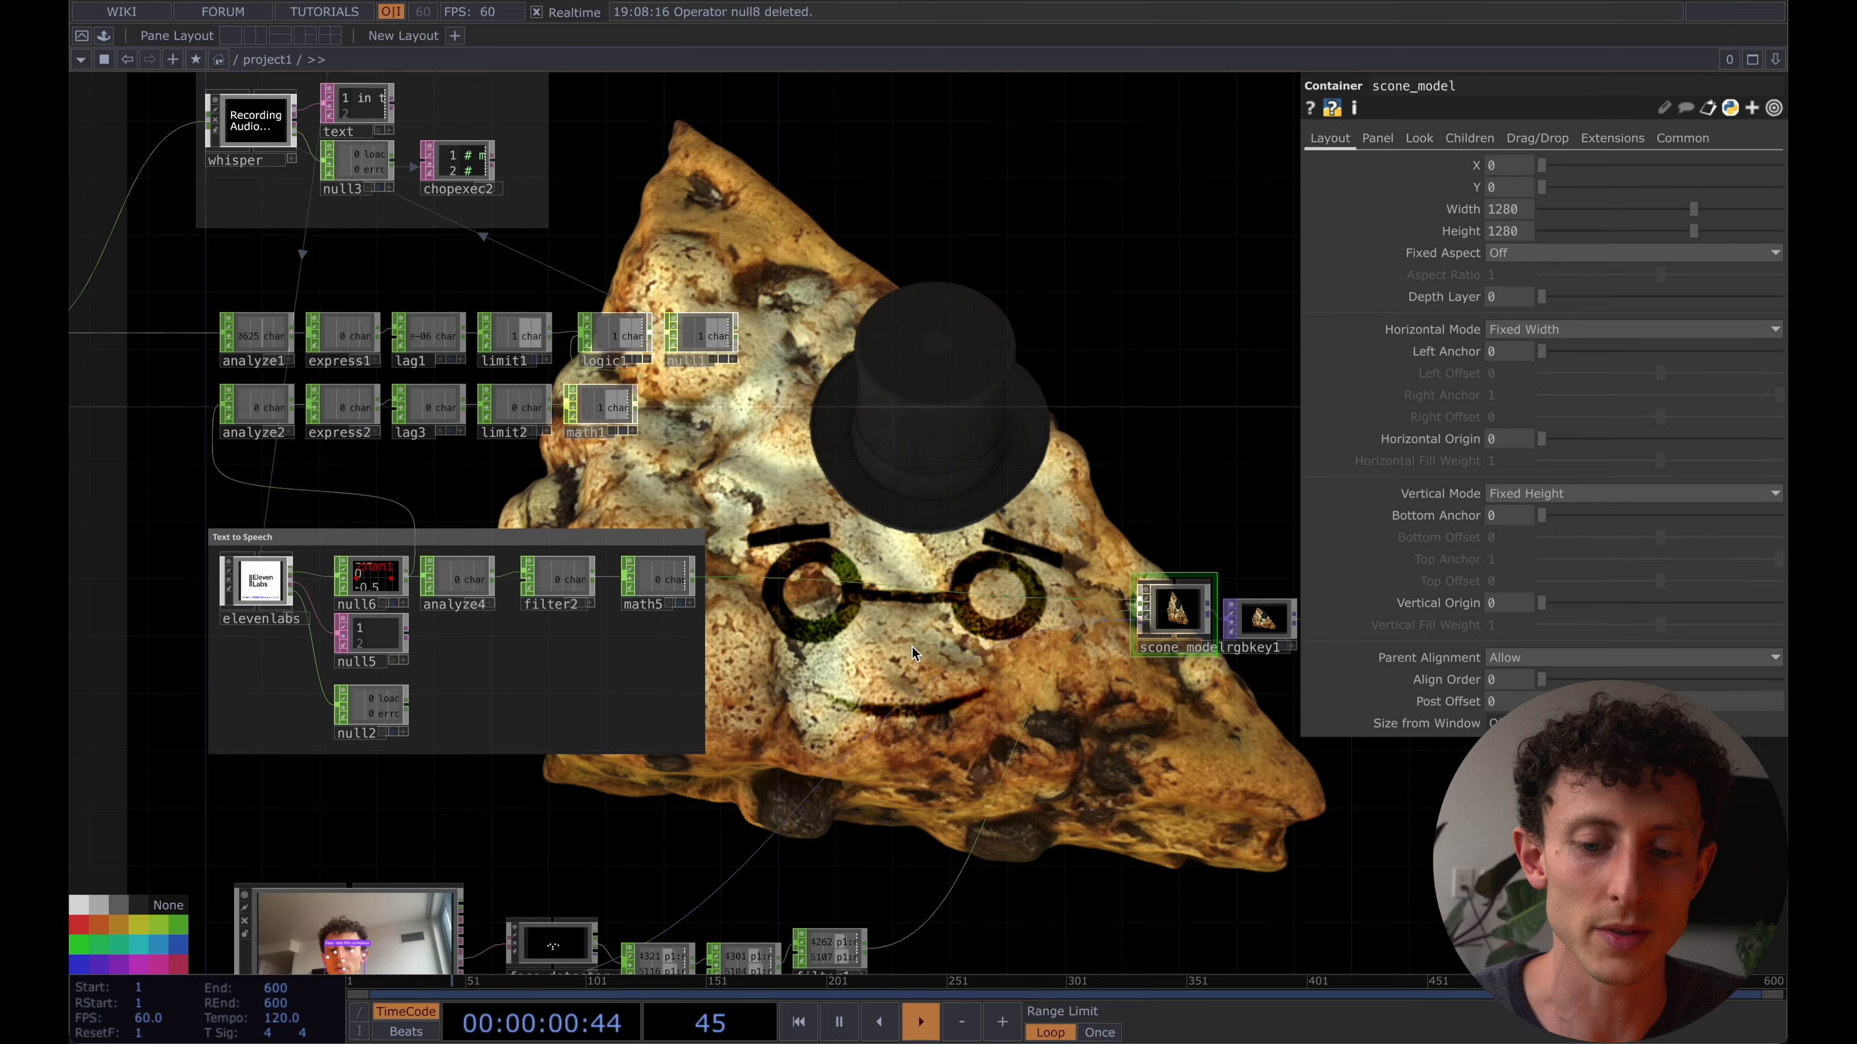